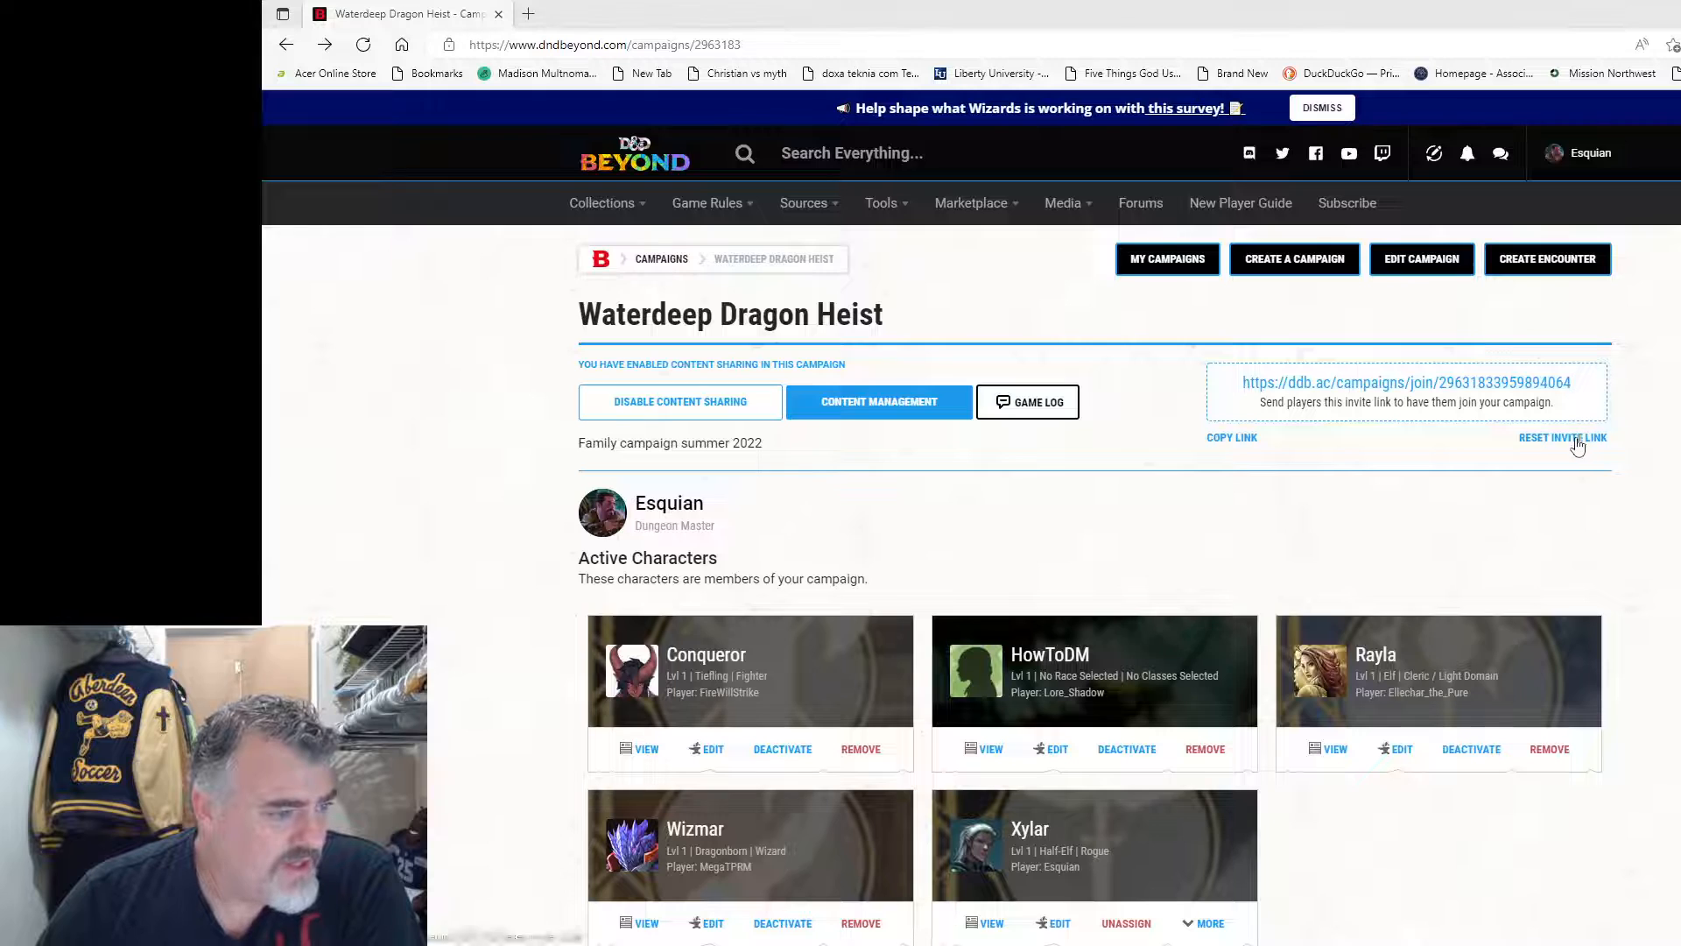
# Step: Copy the Waterdeep Dragon Heist campaign's invite link and open it in the browser
pyautogui.click(1232, 437)
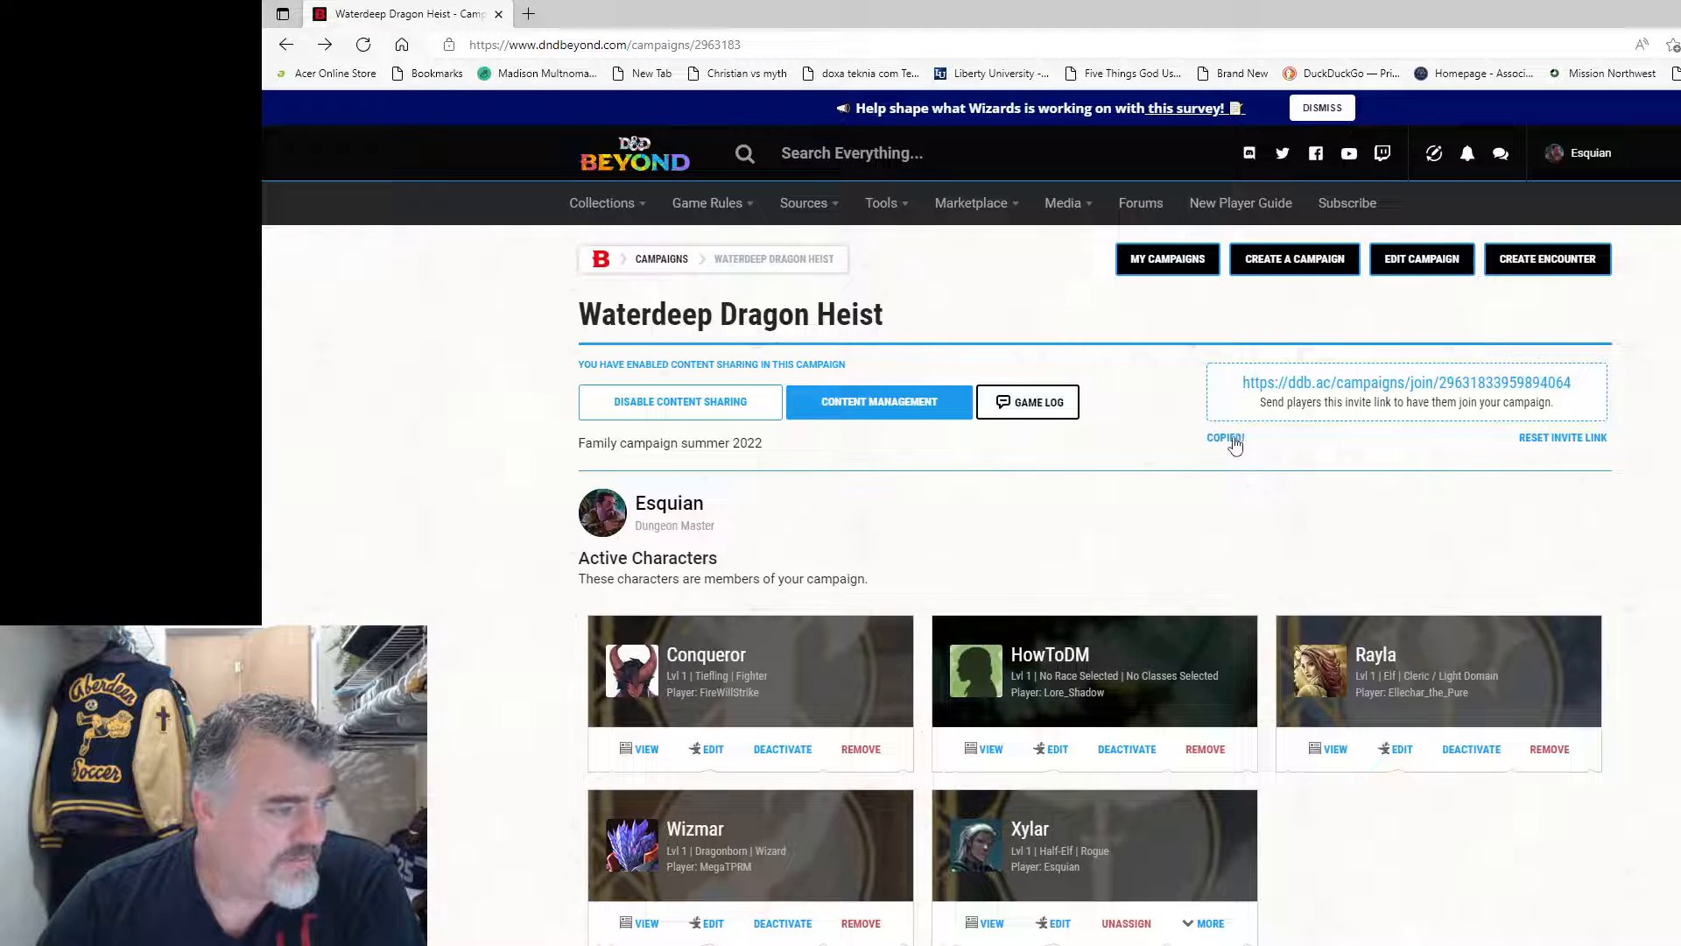
pyautogui.click(790, 46)
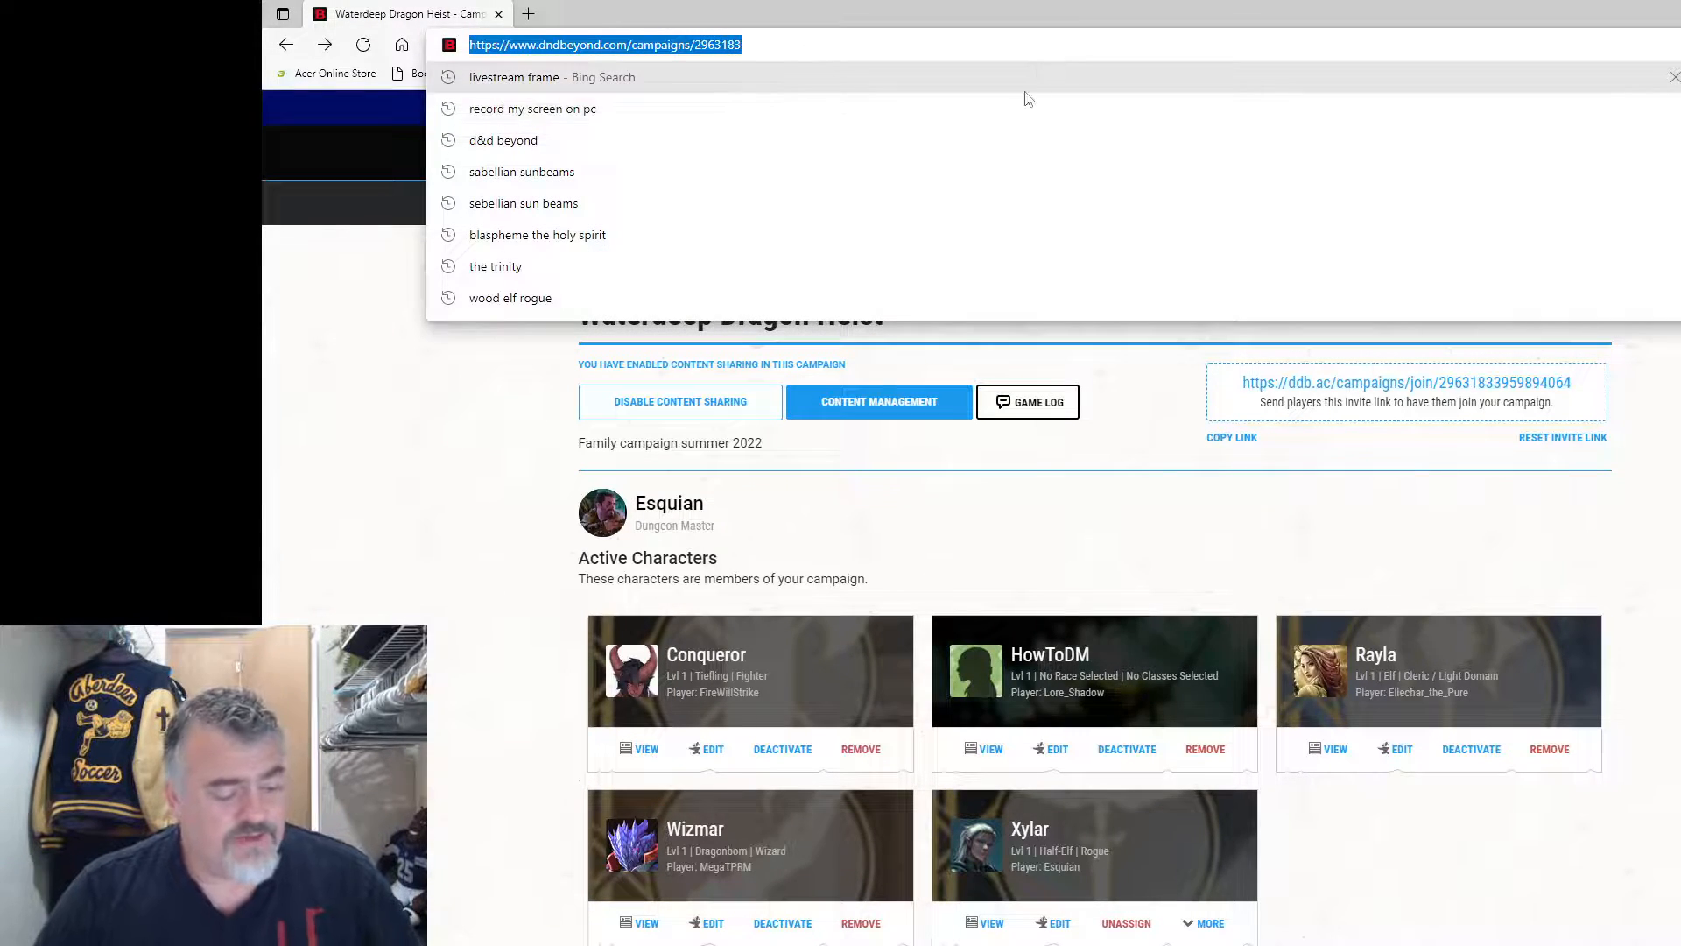
pyautogui.hotkey('ctrl', 'v')
pyautogui.press('Return')
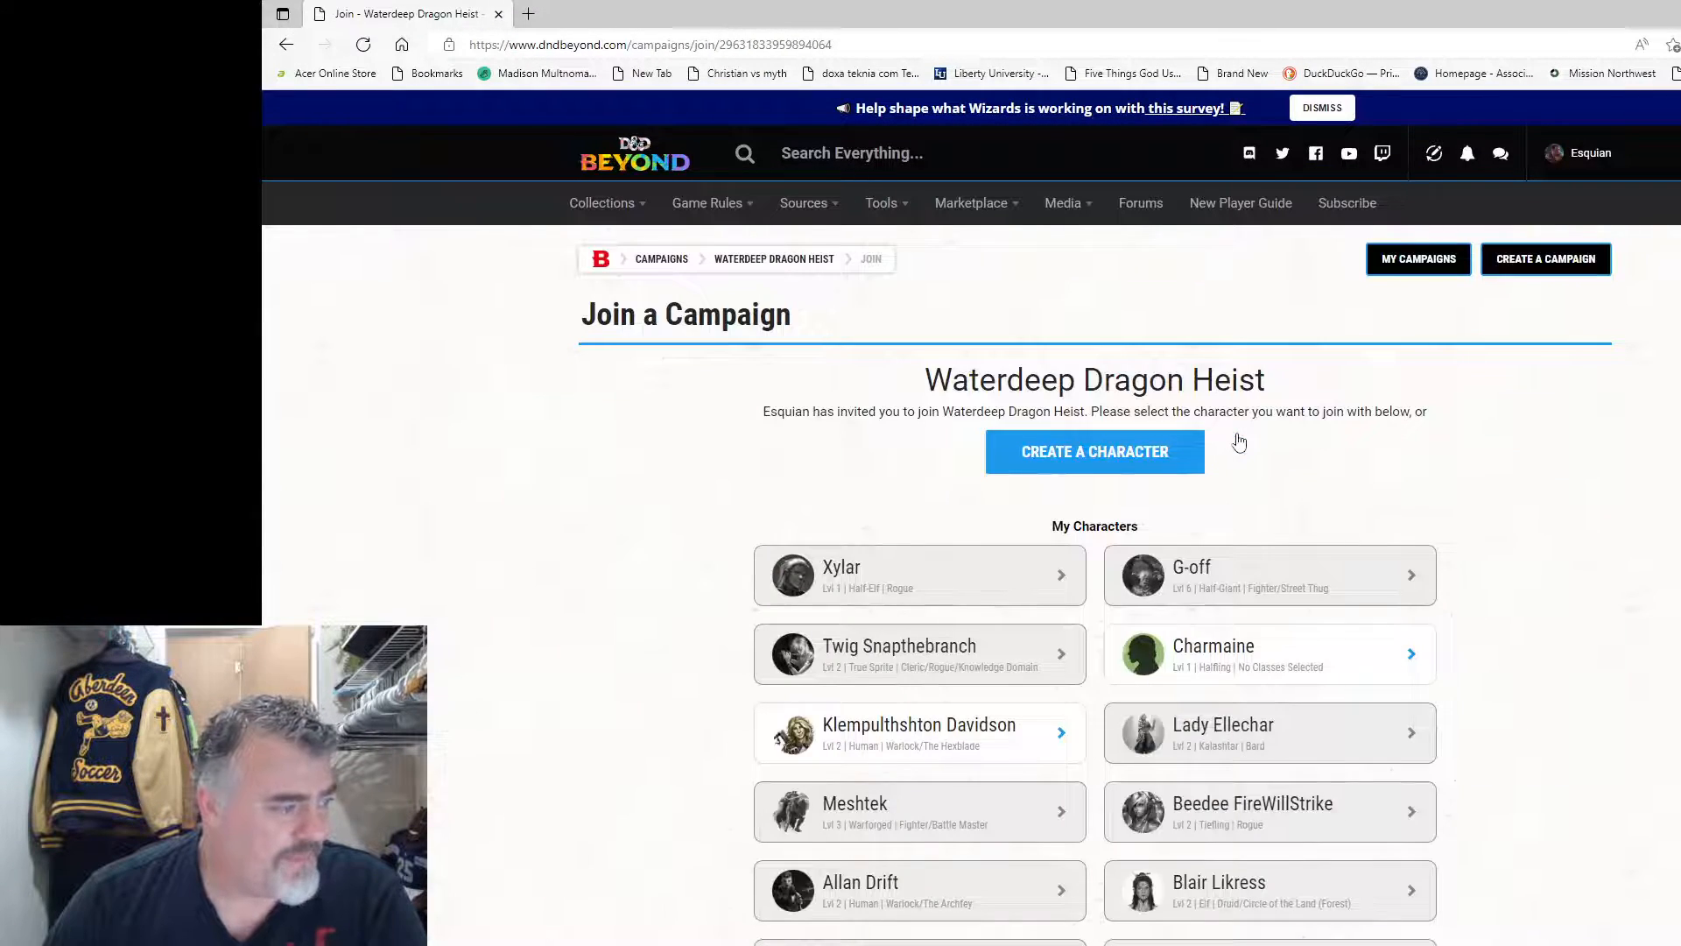
# Step: Create a new character to join the campaign and name it Bob
pyautogui.scroll(-3, 1621, 470)
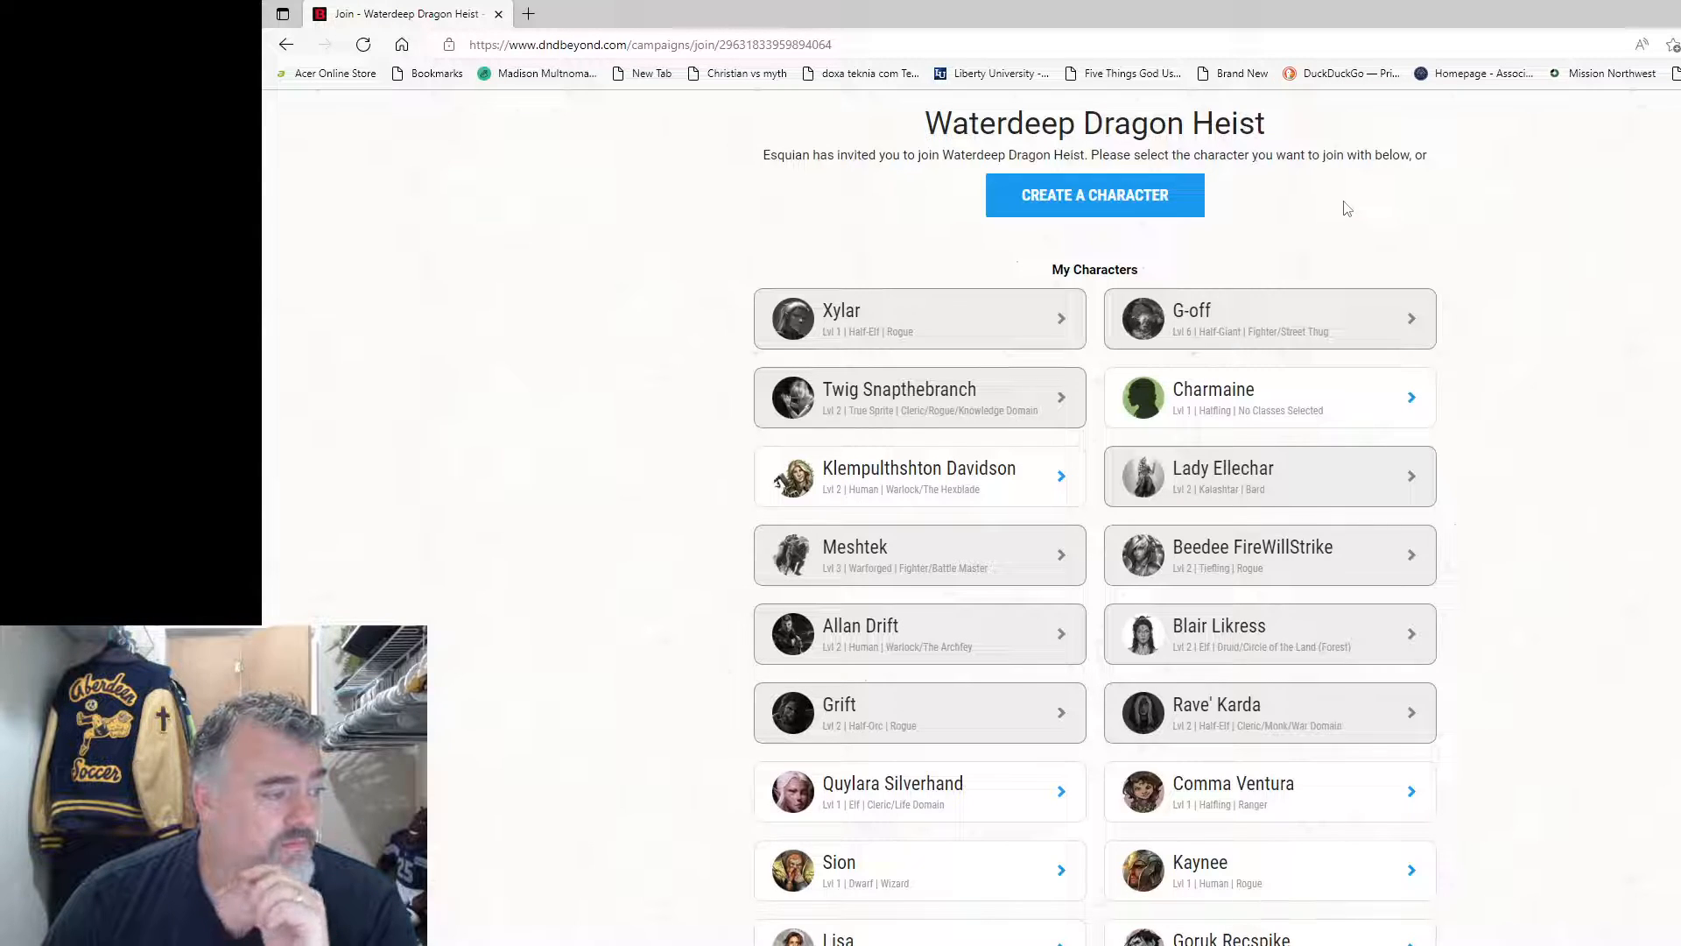
pyautogui.click(1147, 199)
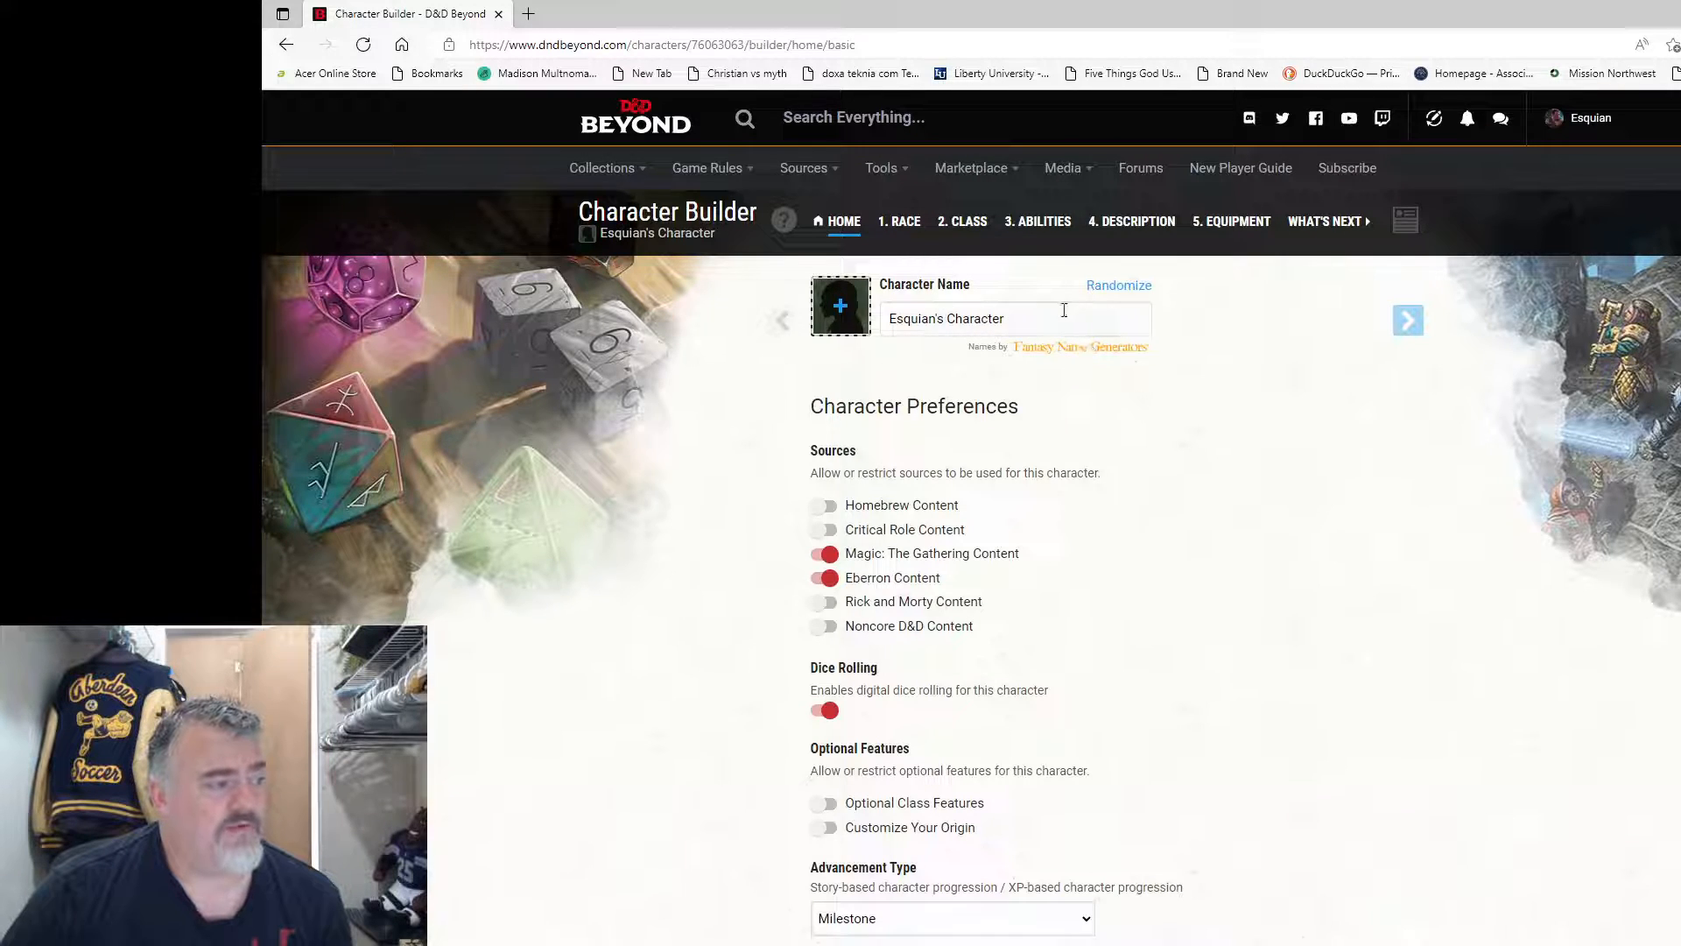
pyautogui.moveTo(1032, 320); pyautogui.dragTo(878, 334)
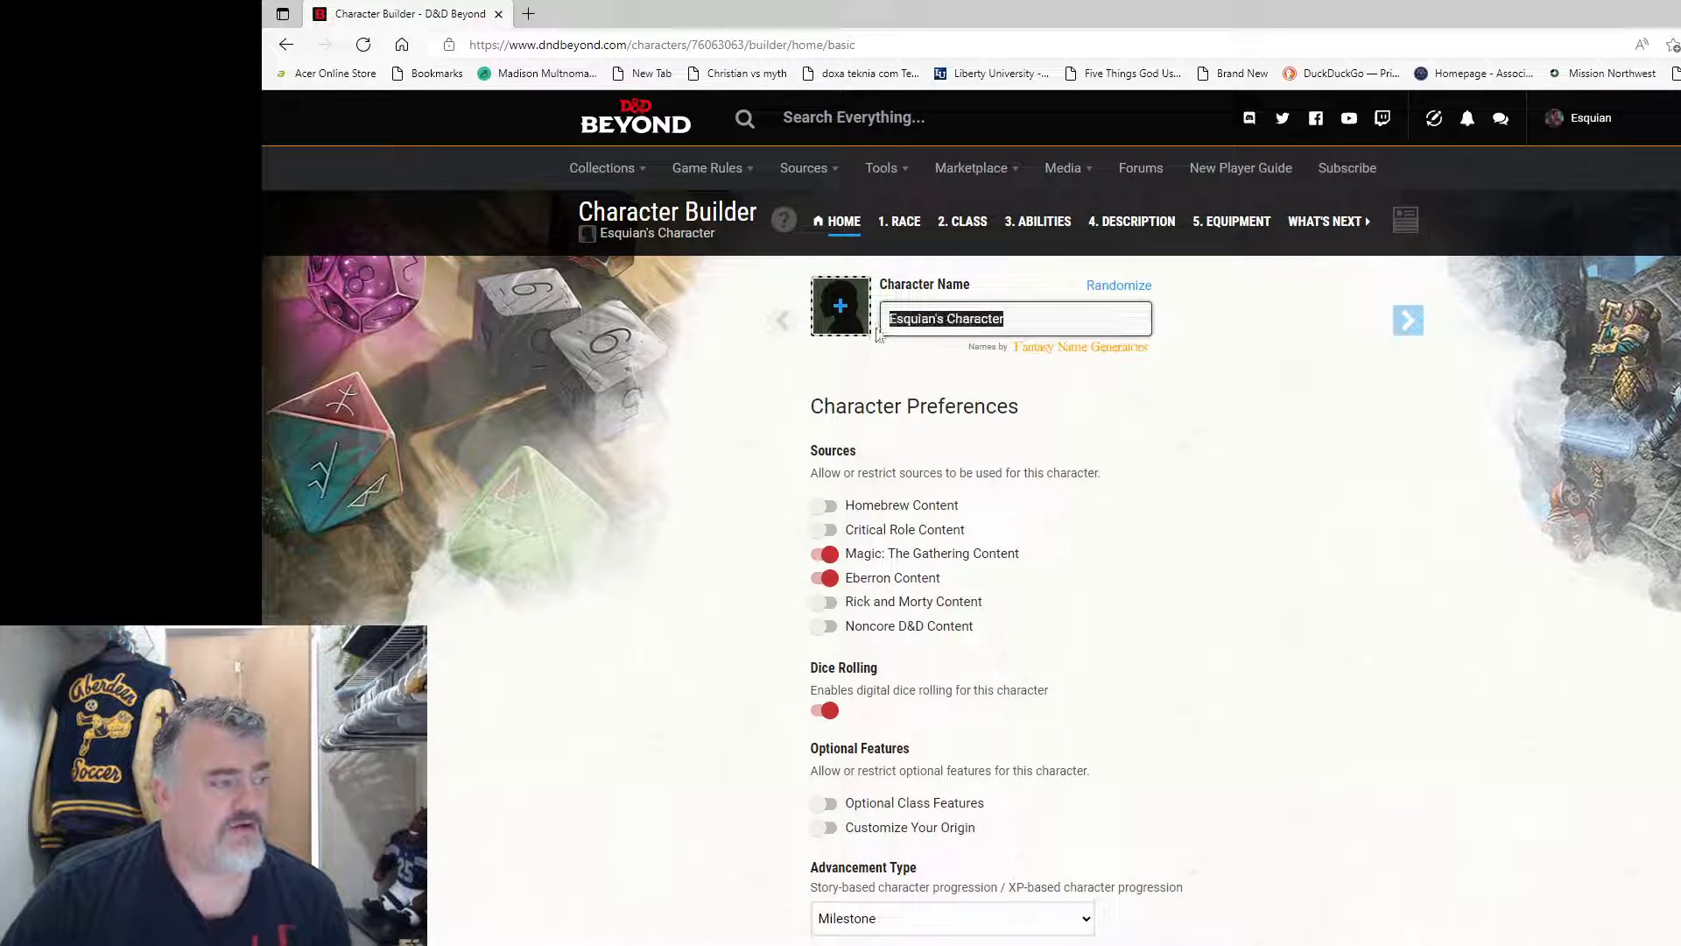
pyautogui.write('Bob')
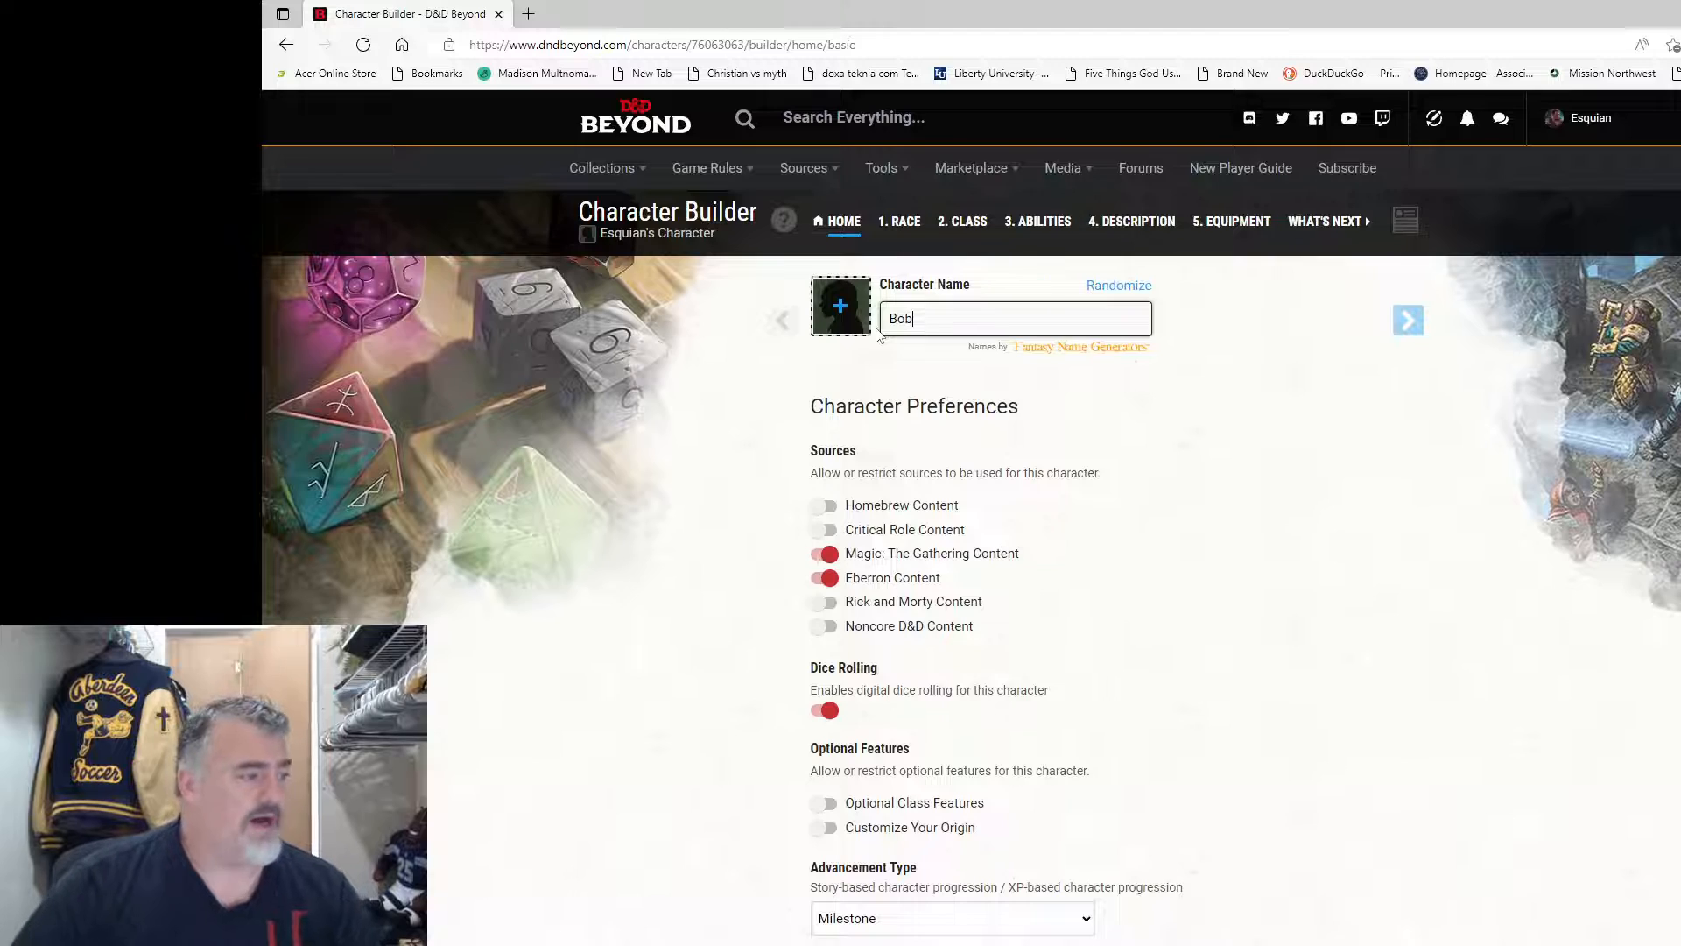
pyautogui.click(1130, 462)
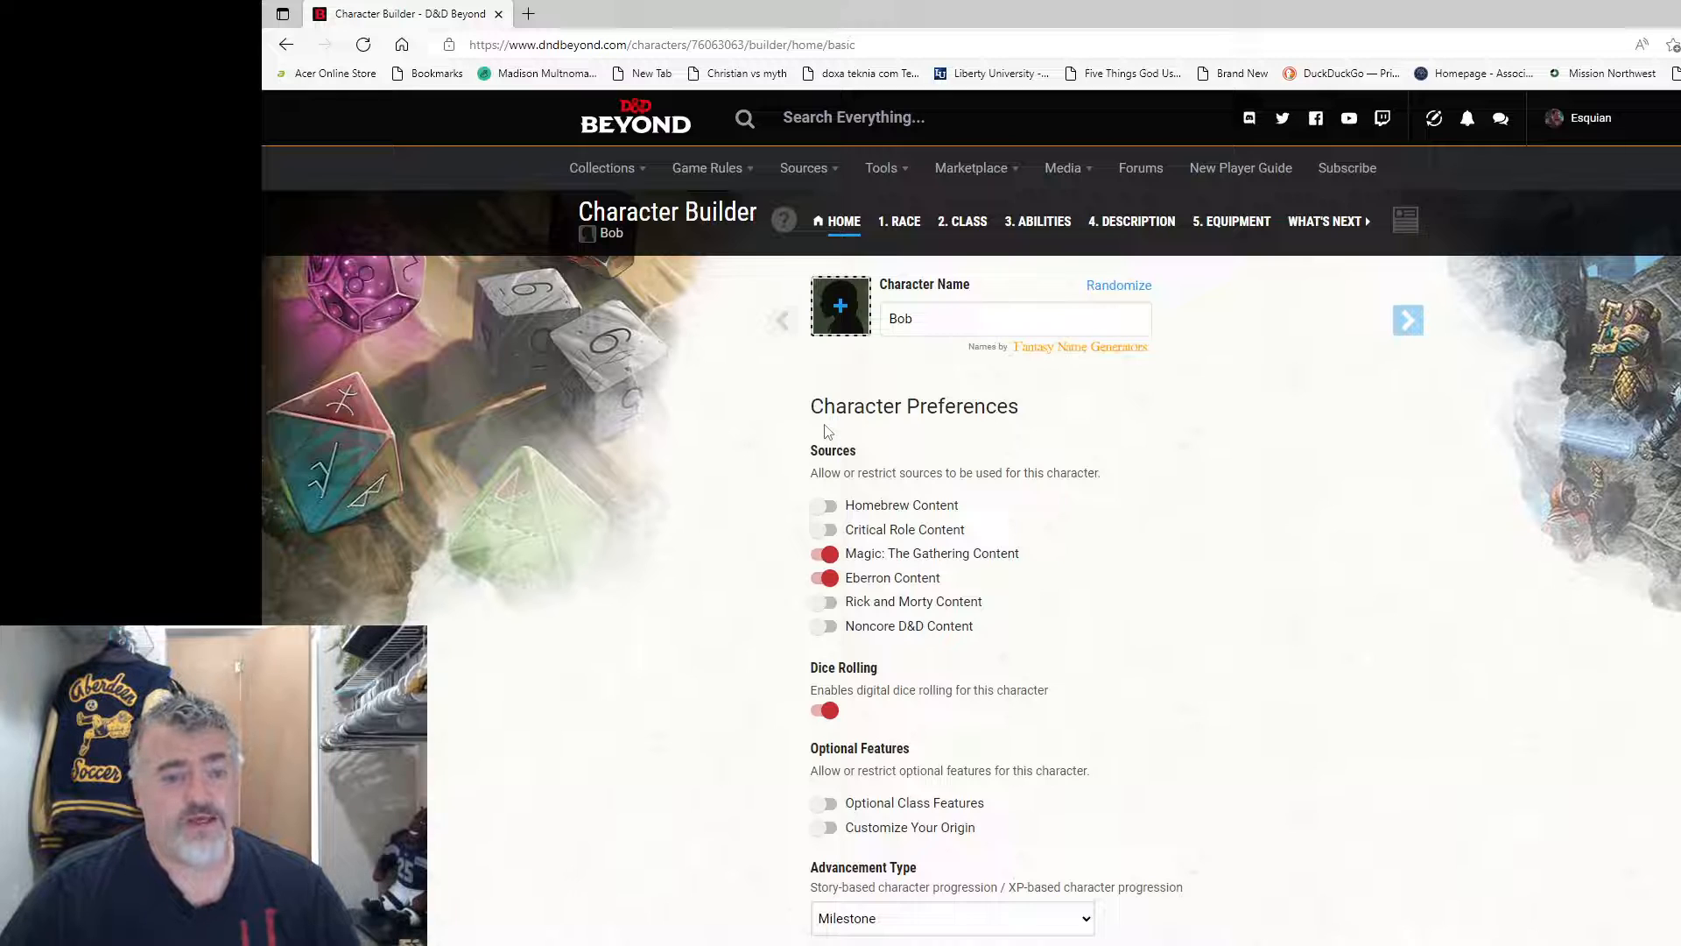
# Step: Allow Homebrew, Critical Role and Noncore D&D content as sources for the character
pyautogui.scroll(-2, 827, 434)
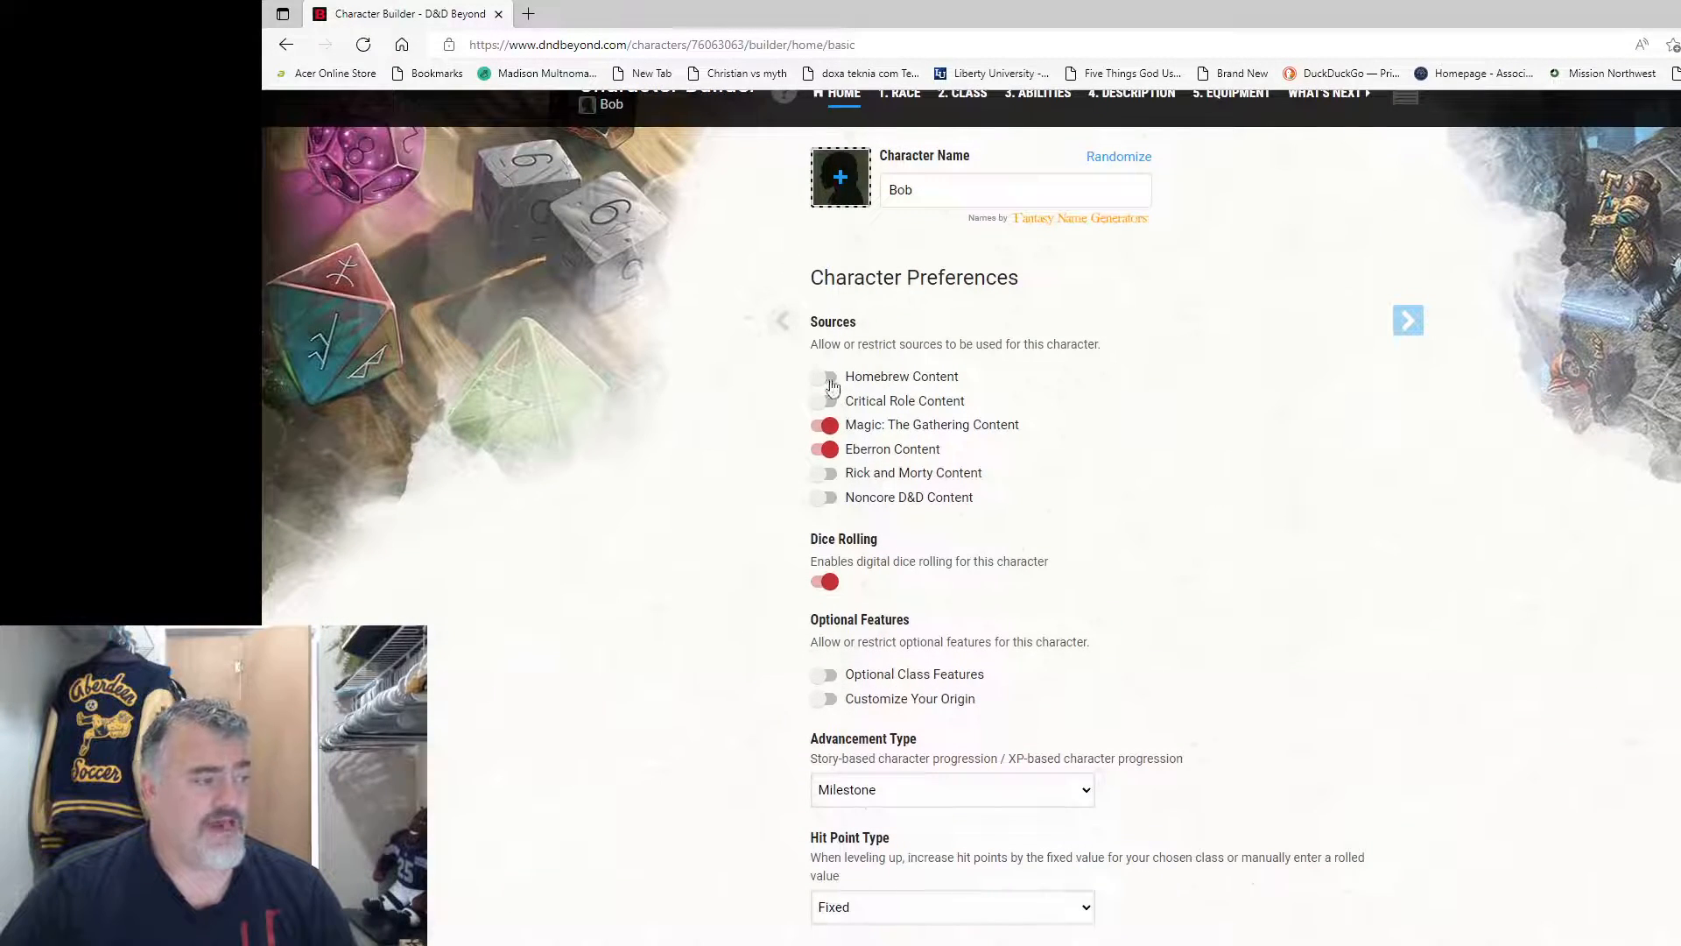
pyautogui.click(828, 378)
pyautogui.click(827, 402)
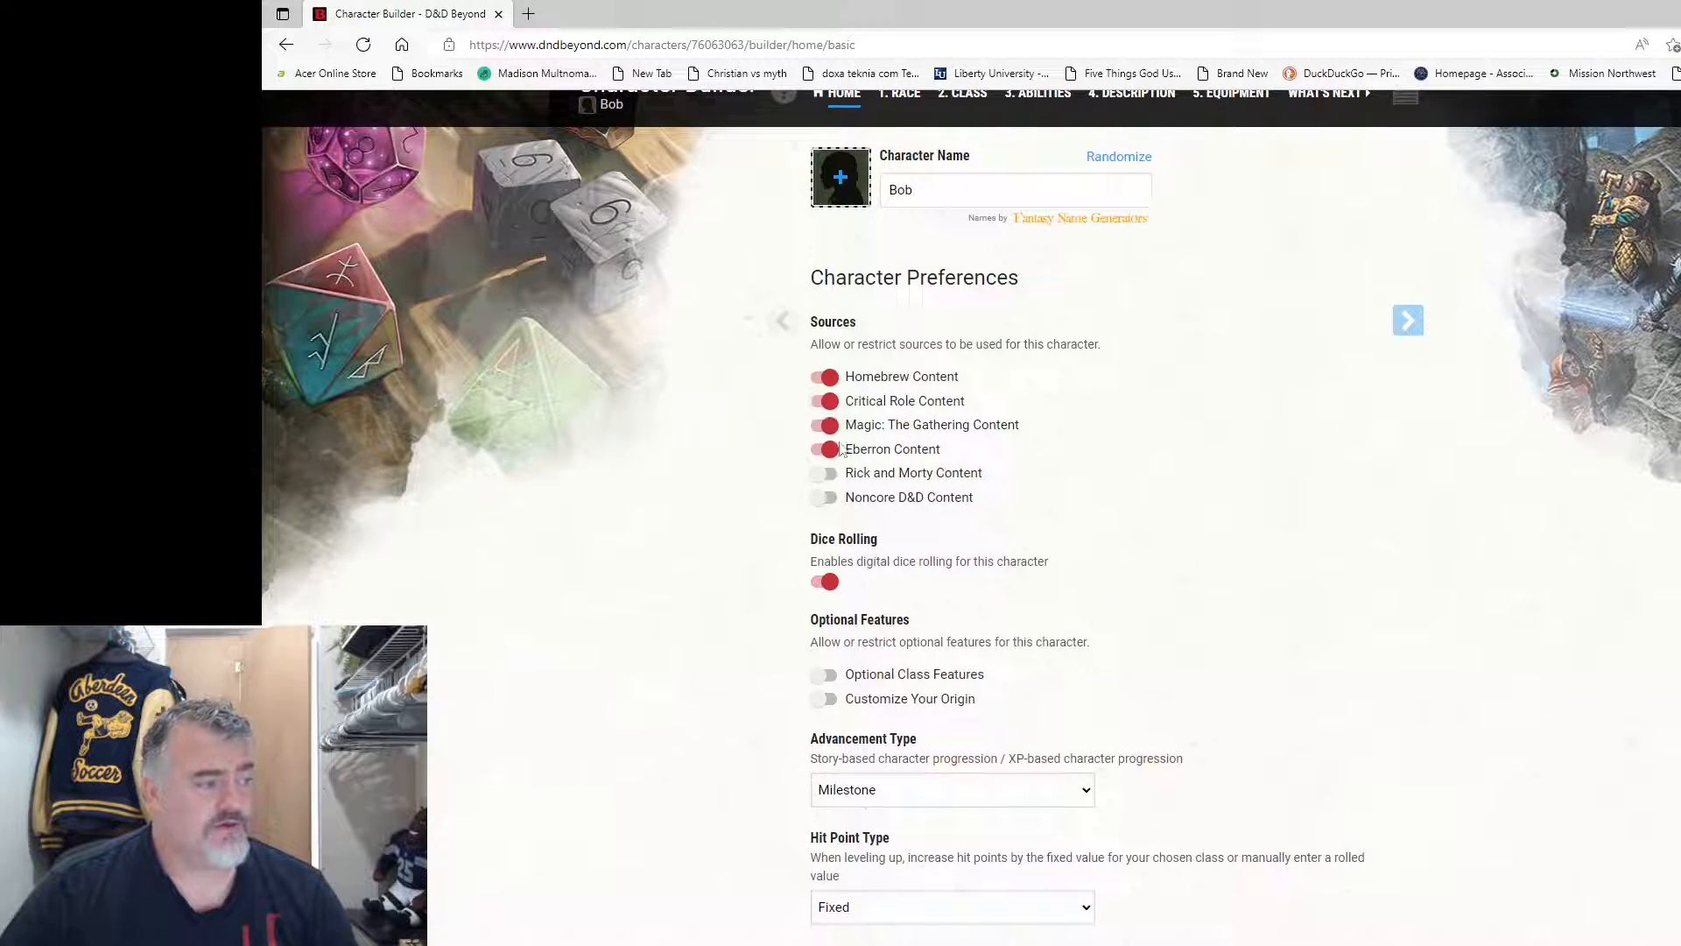
pyautogui.click(827, 498)
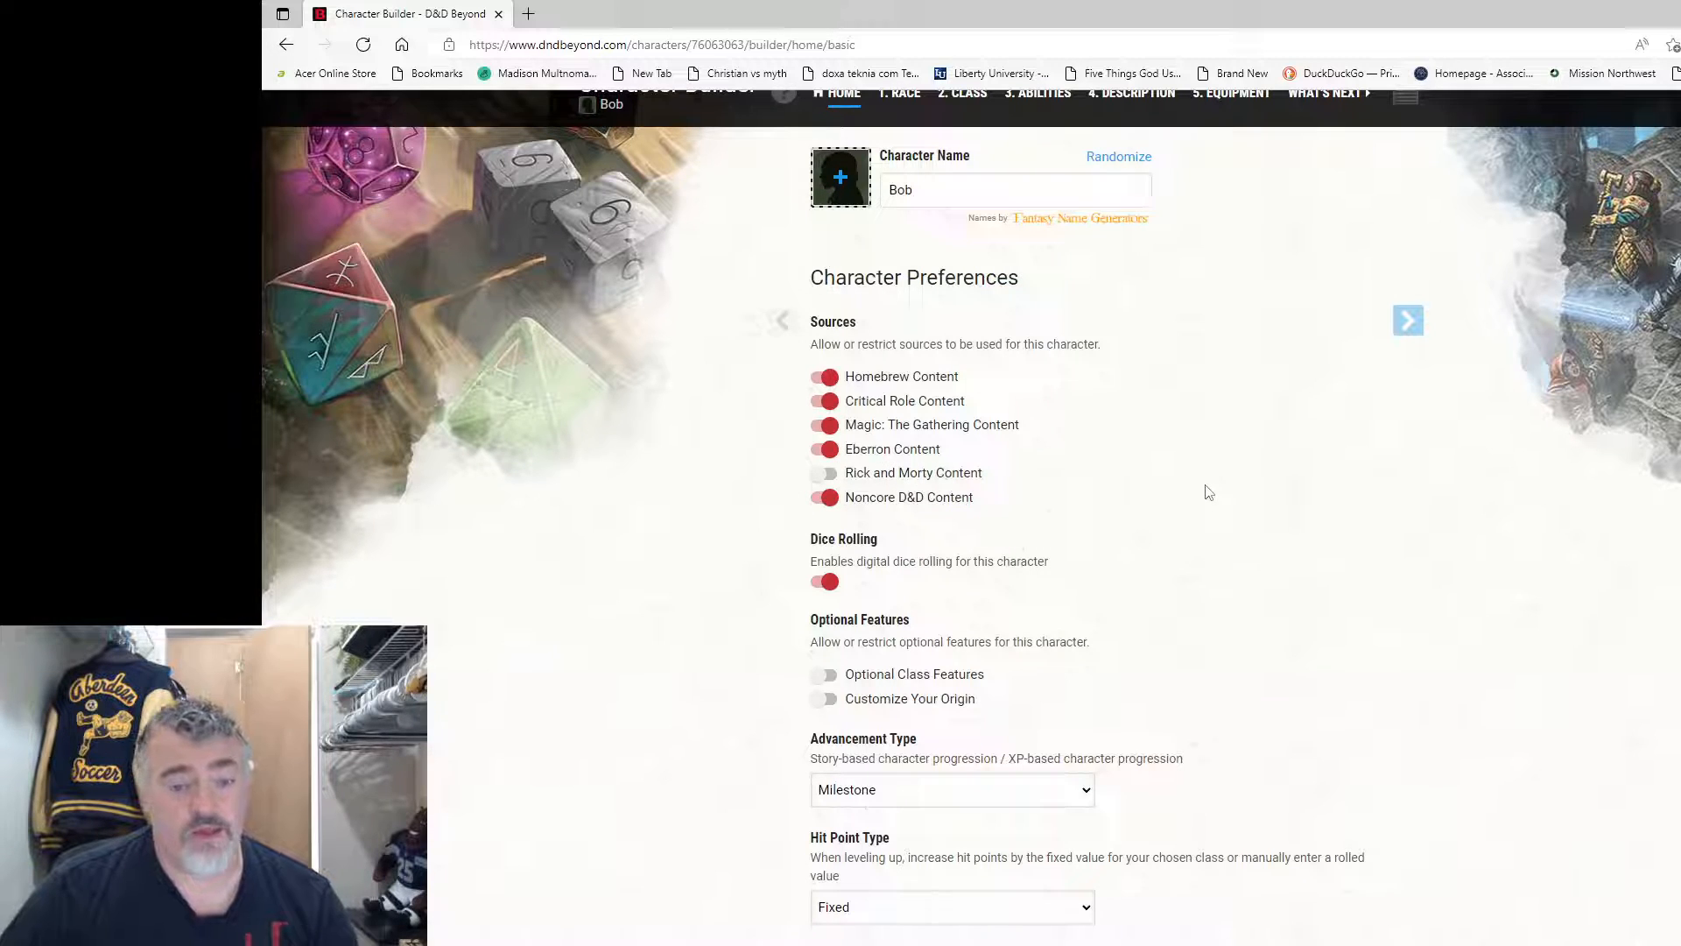
# Step: Enable the optional features Optional Class Features and Customize Your Origin
pyautogui.scroll(-3, 1208, 493)
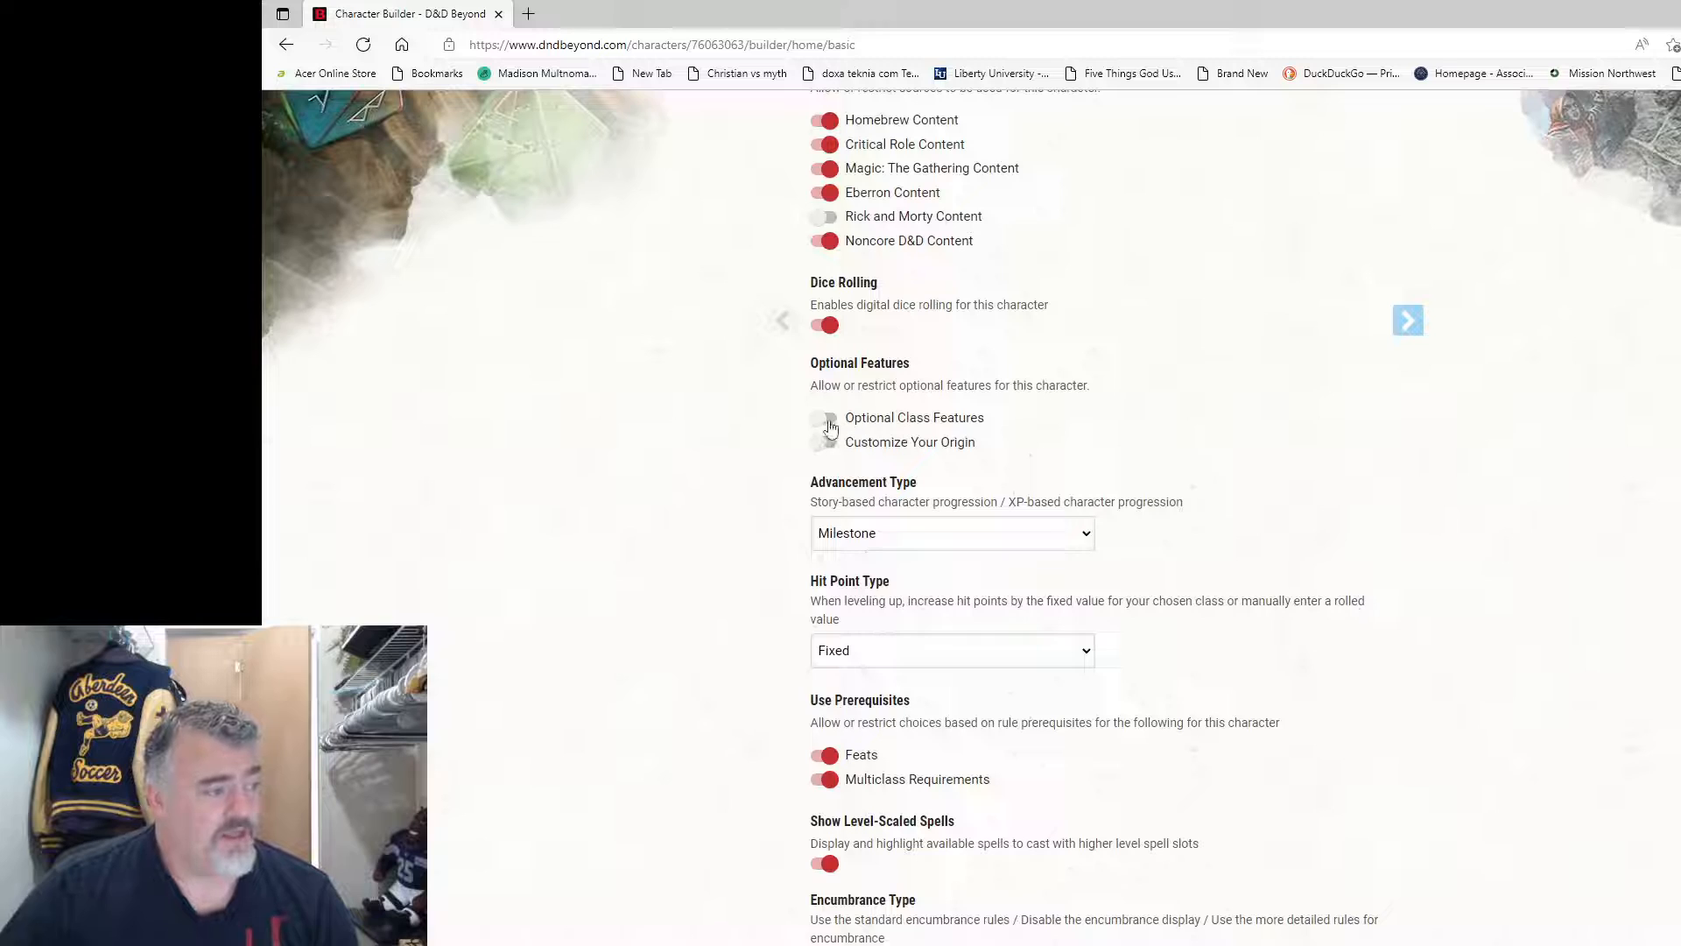
pyautogui.click(829, 420)
pyautogui.click(827, 445)
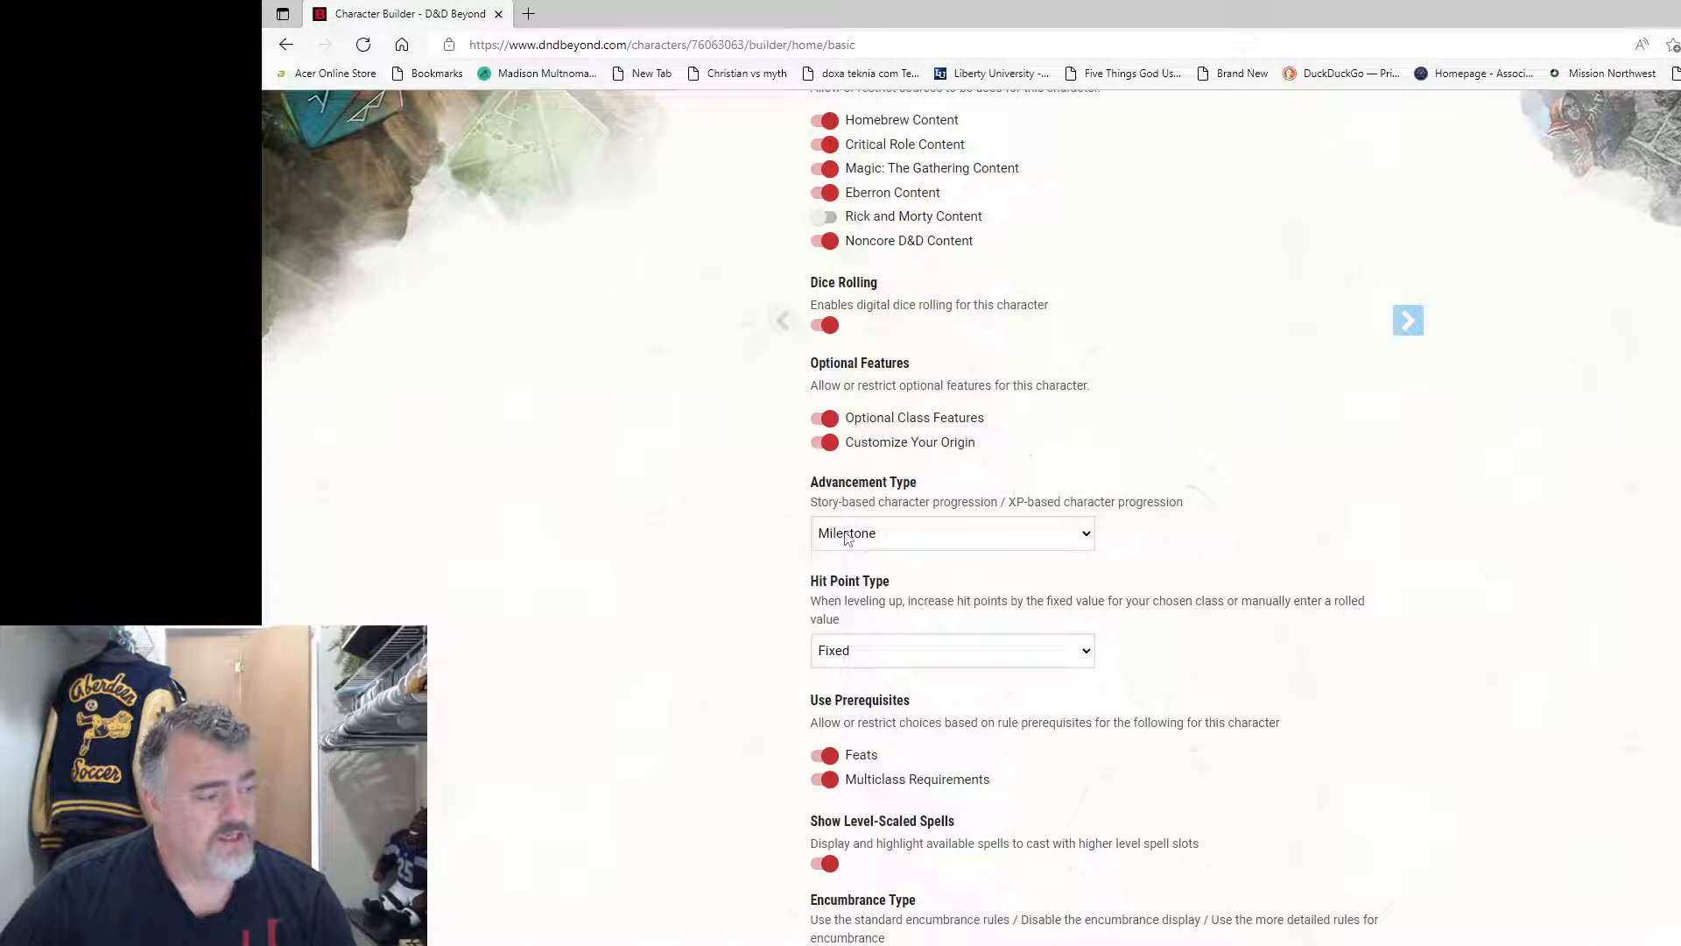
# Step: Change the character's Hit Point Type to Manual and confirm the change
pyautogui.scroll(-3, 847, 539)
pyautogui.click(866, 404)
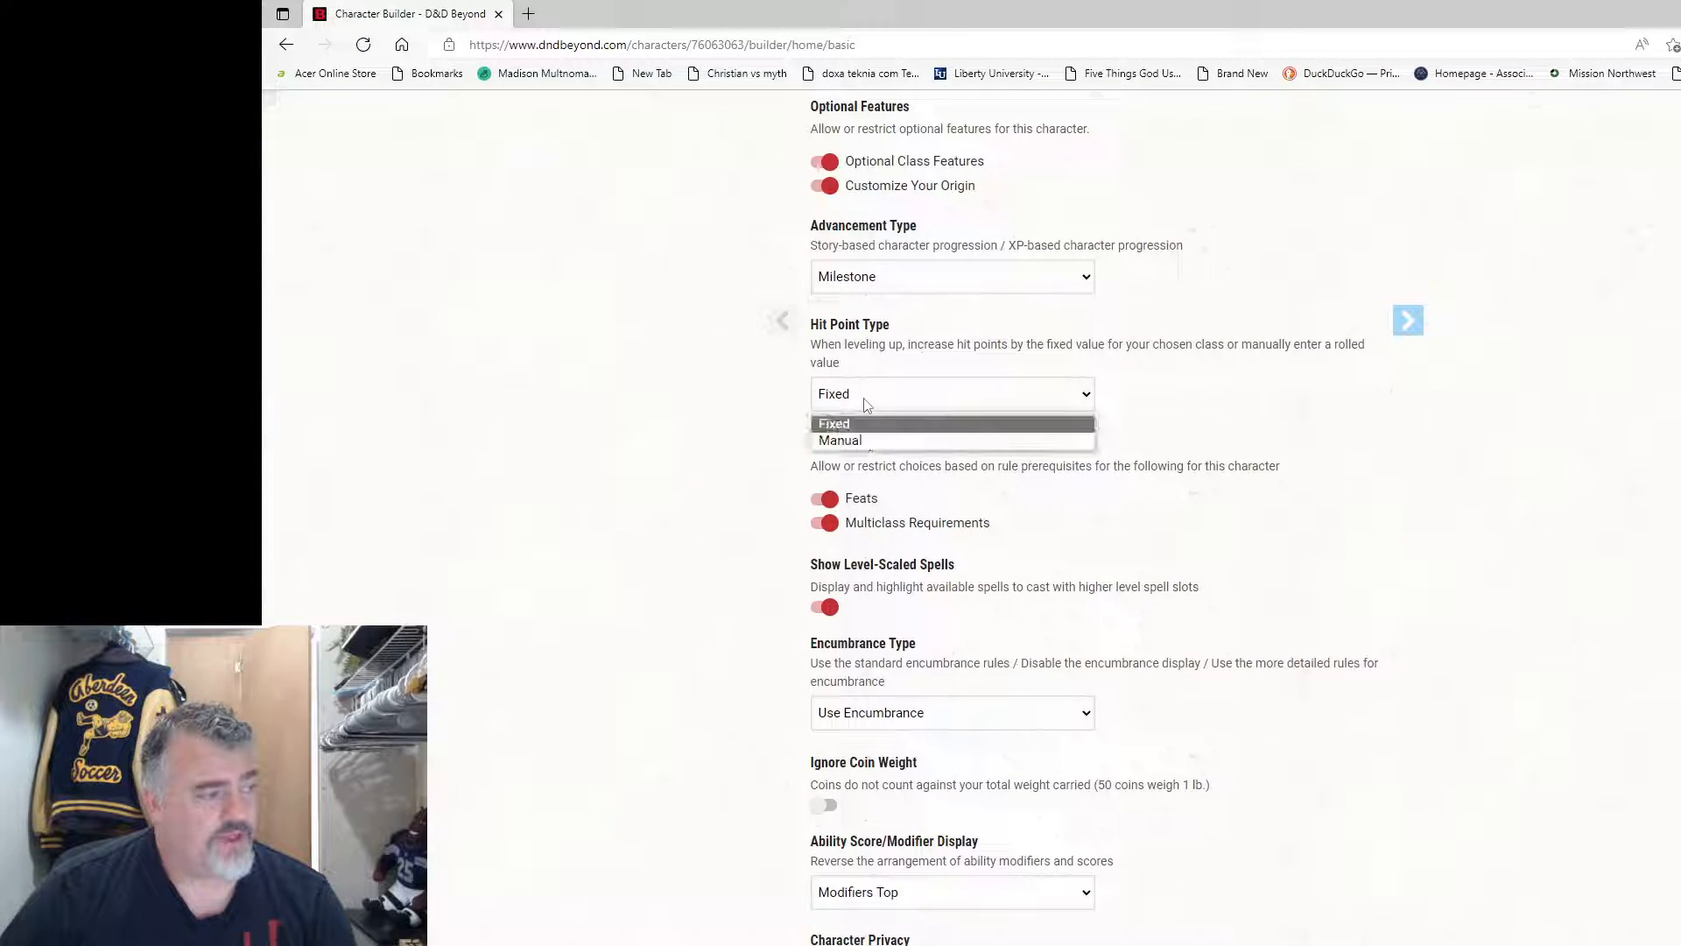
pyautogui.click(848, 440)
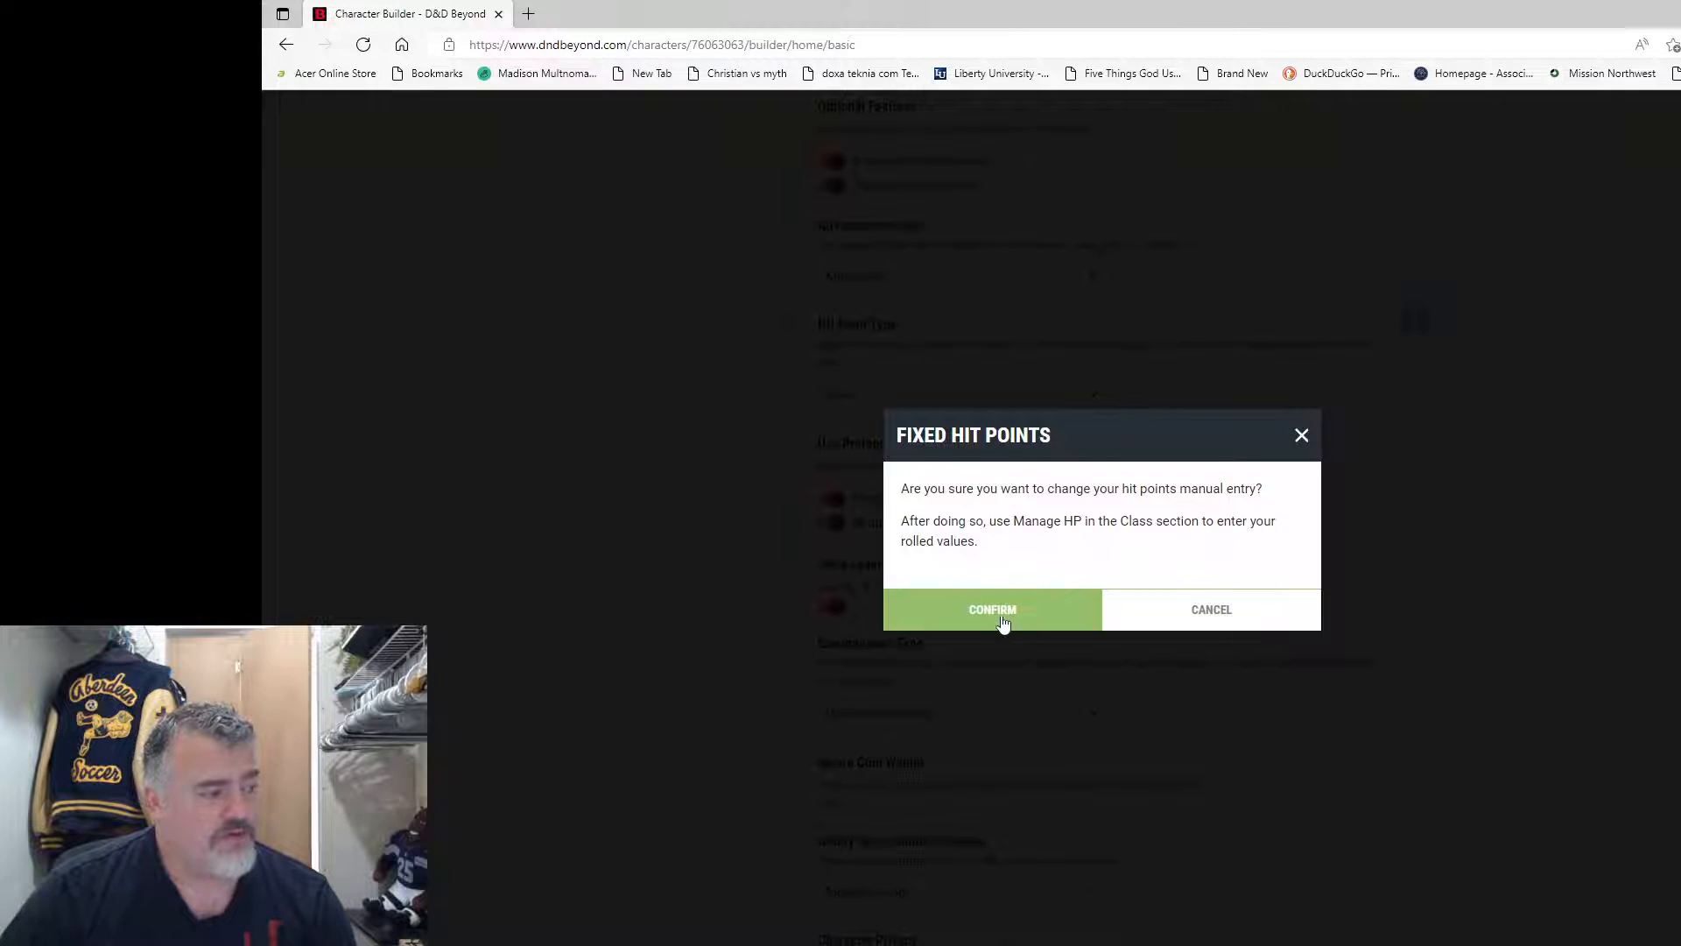
pyautogui.click(1005, 622)
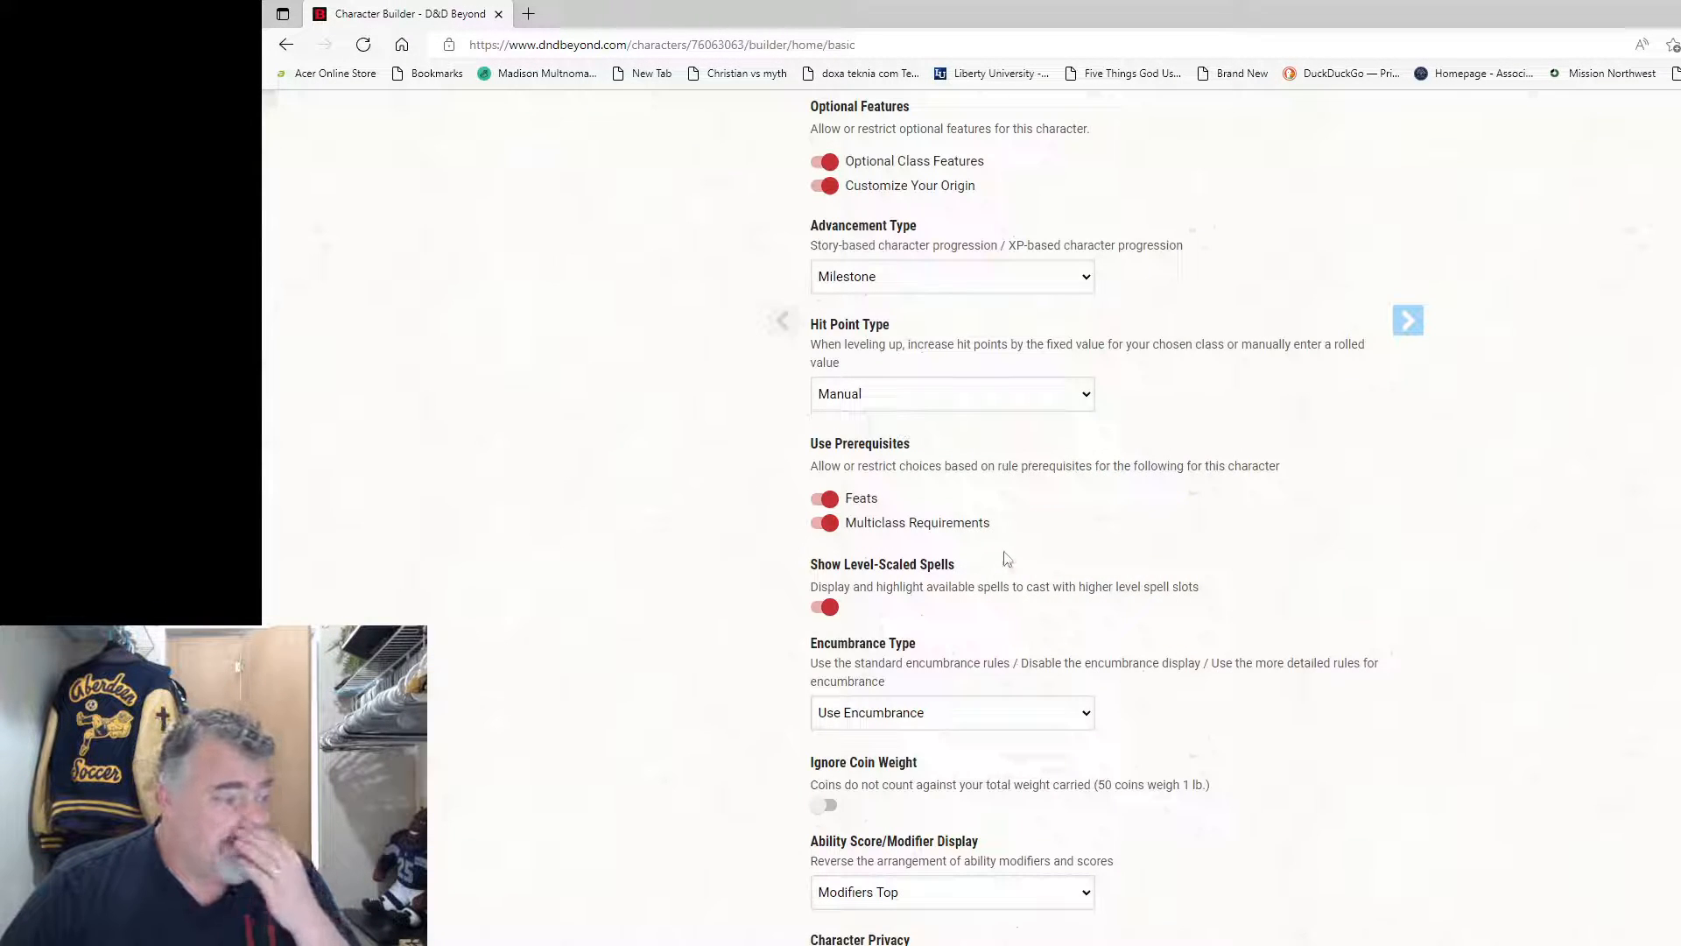
# Step: Turn on Ignore Coin Weight and continue to the race selection
pyautogui.scroll(-2, 1004, 550)
pyautogui.scroll(-2, 997, 534)
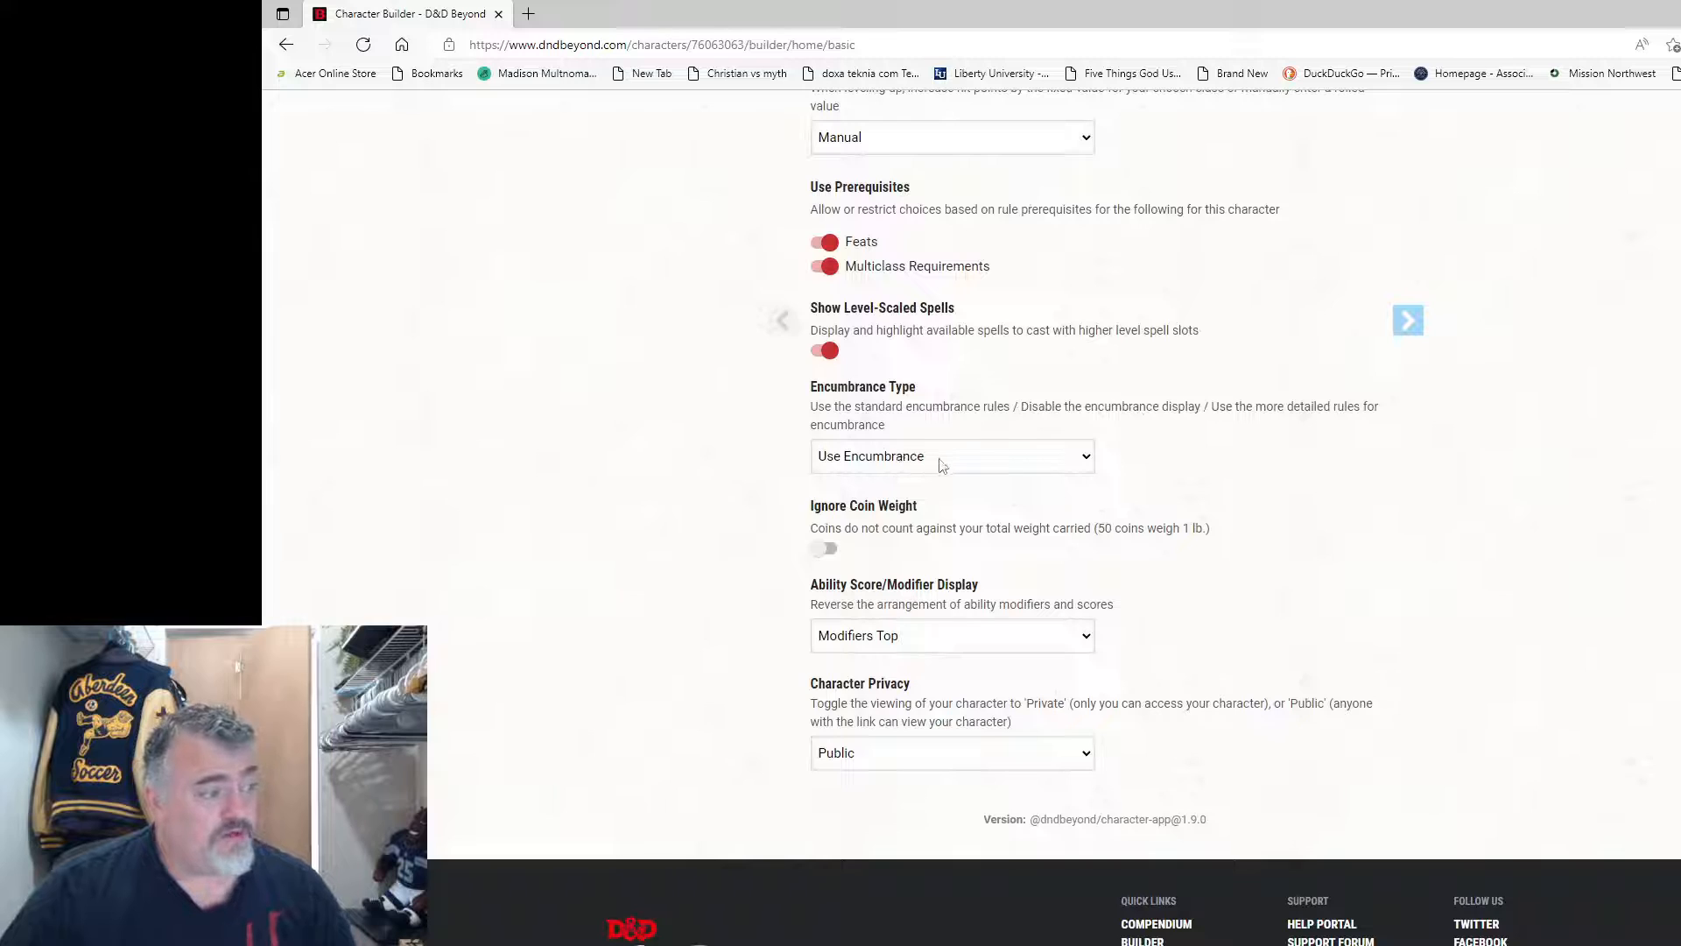
pyautogui.click(825, 554)
pyautogui.scroll(-2, 1081, 534)
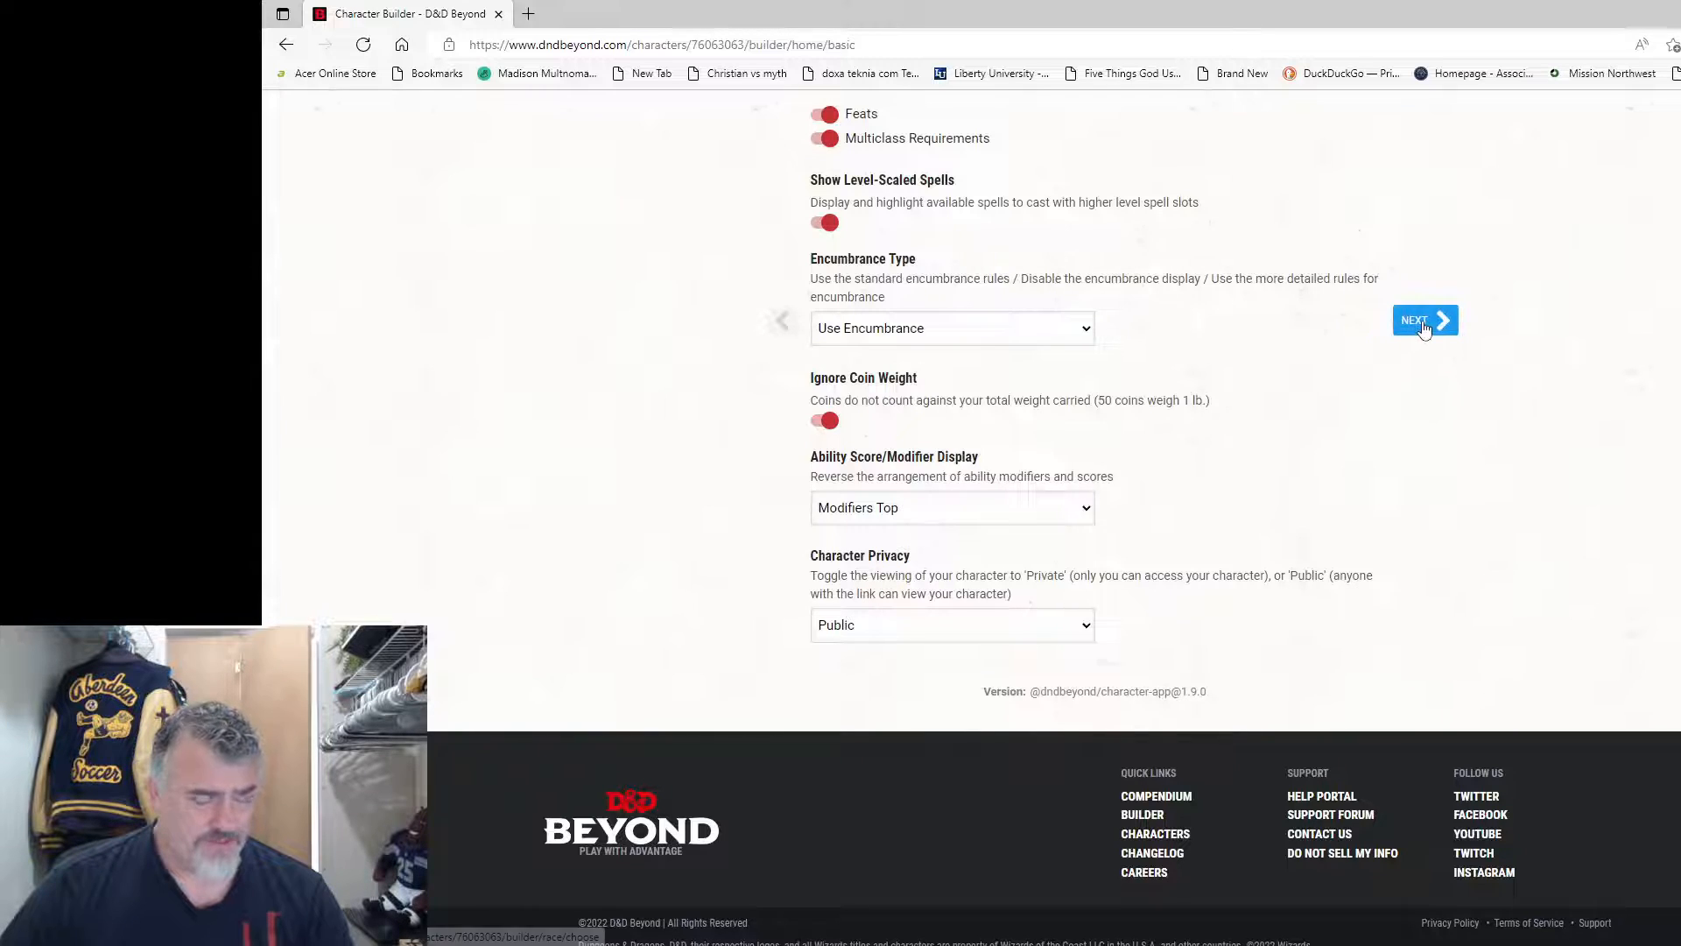
pyautogui.click(1423, 327)
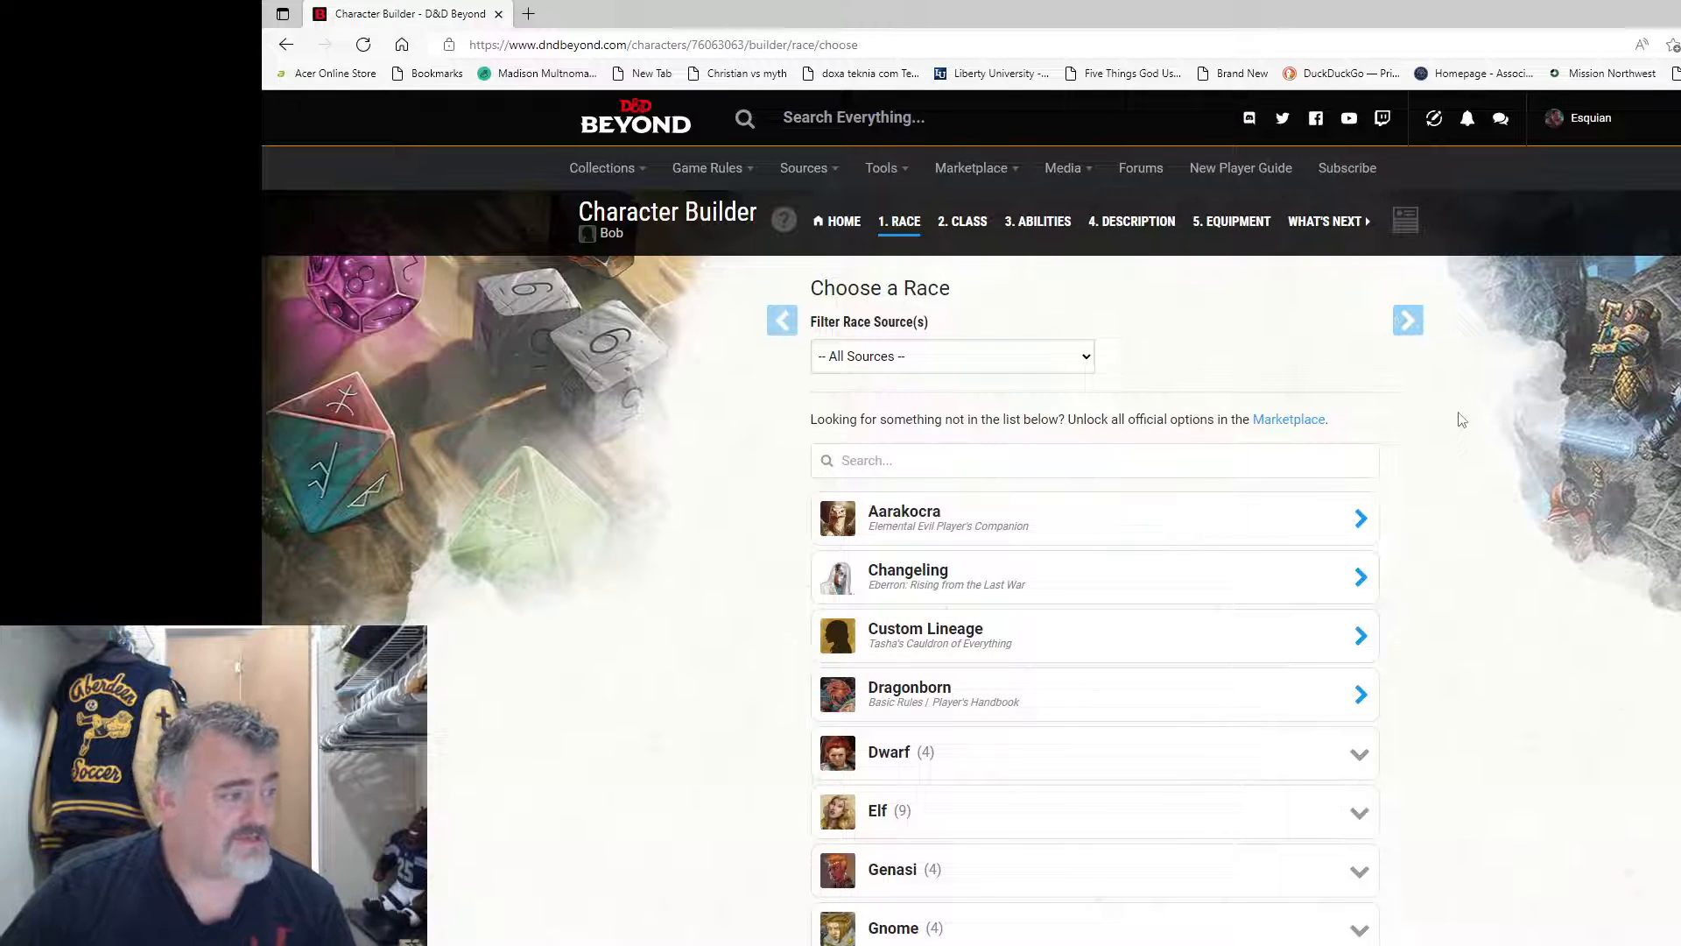
# Step: Compare the races offered by the Sword Coast Adventurer's Guide, the Player's Handbook and all sources together
pyautogui.click(945, 372)
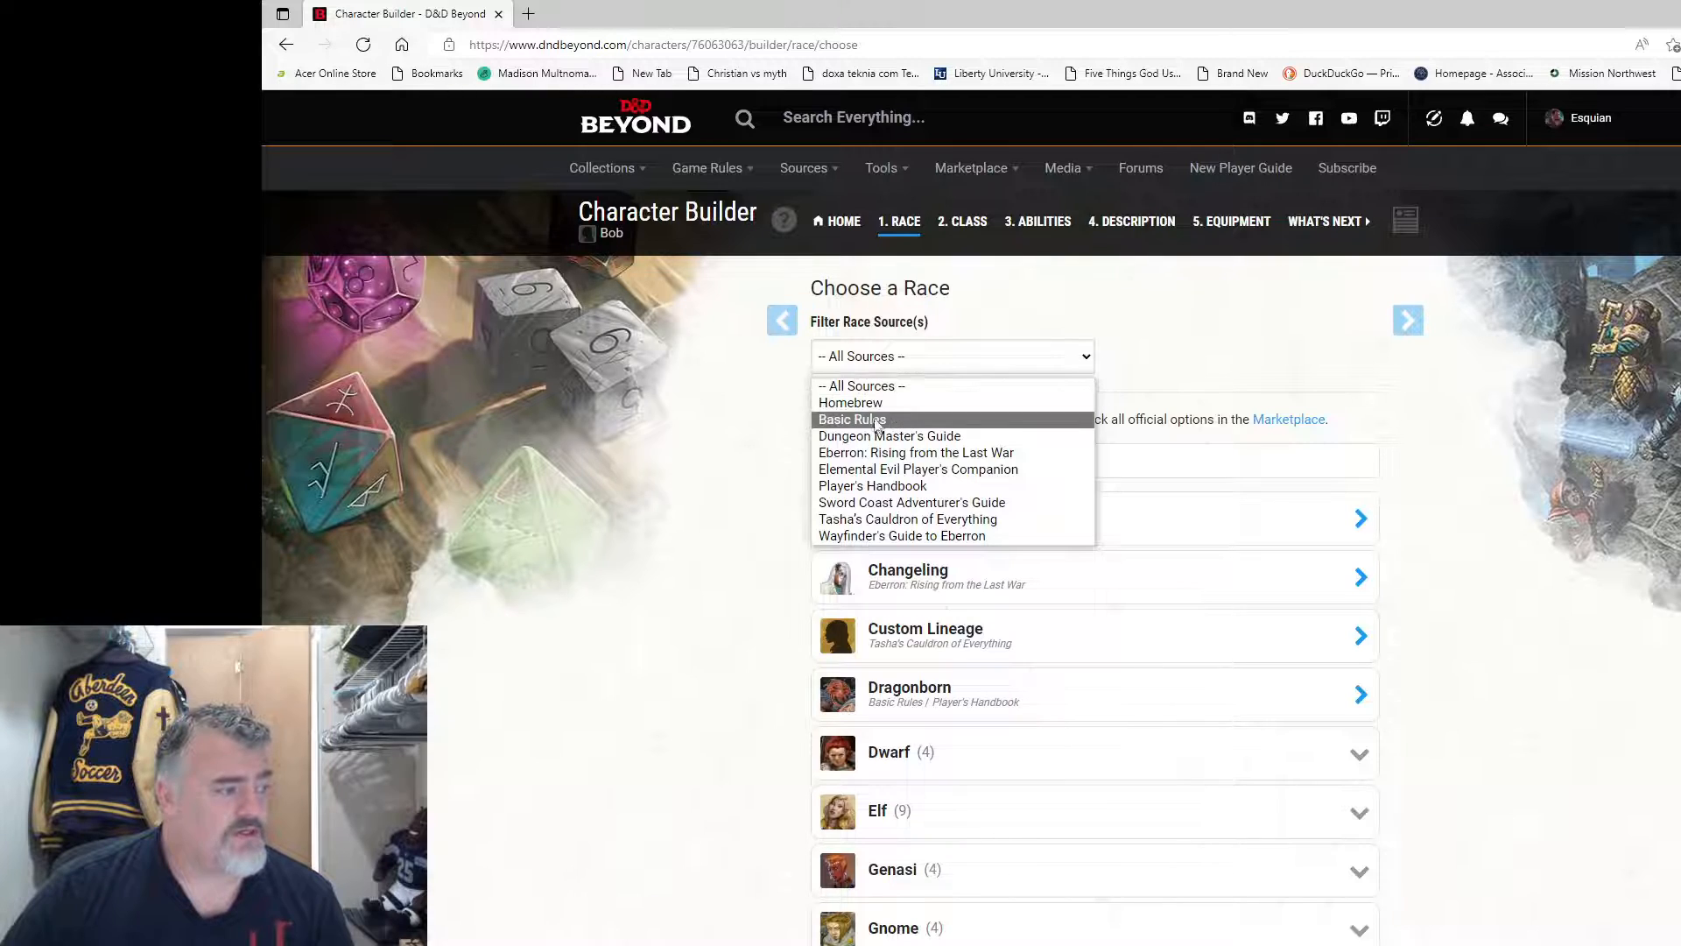
pyautogui.click(873, 504)
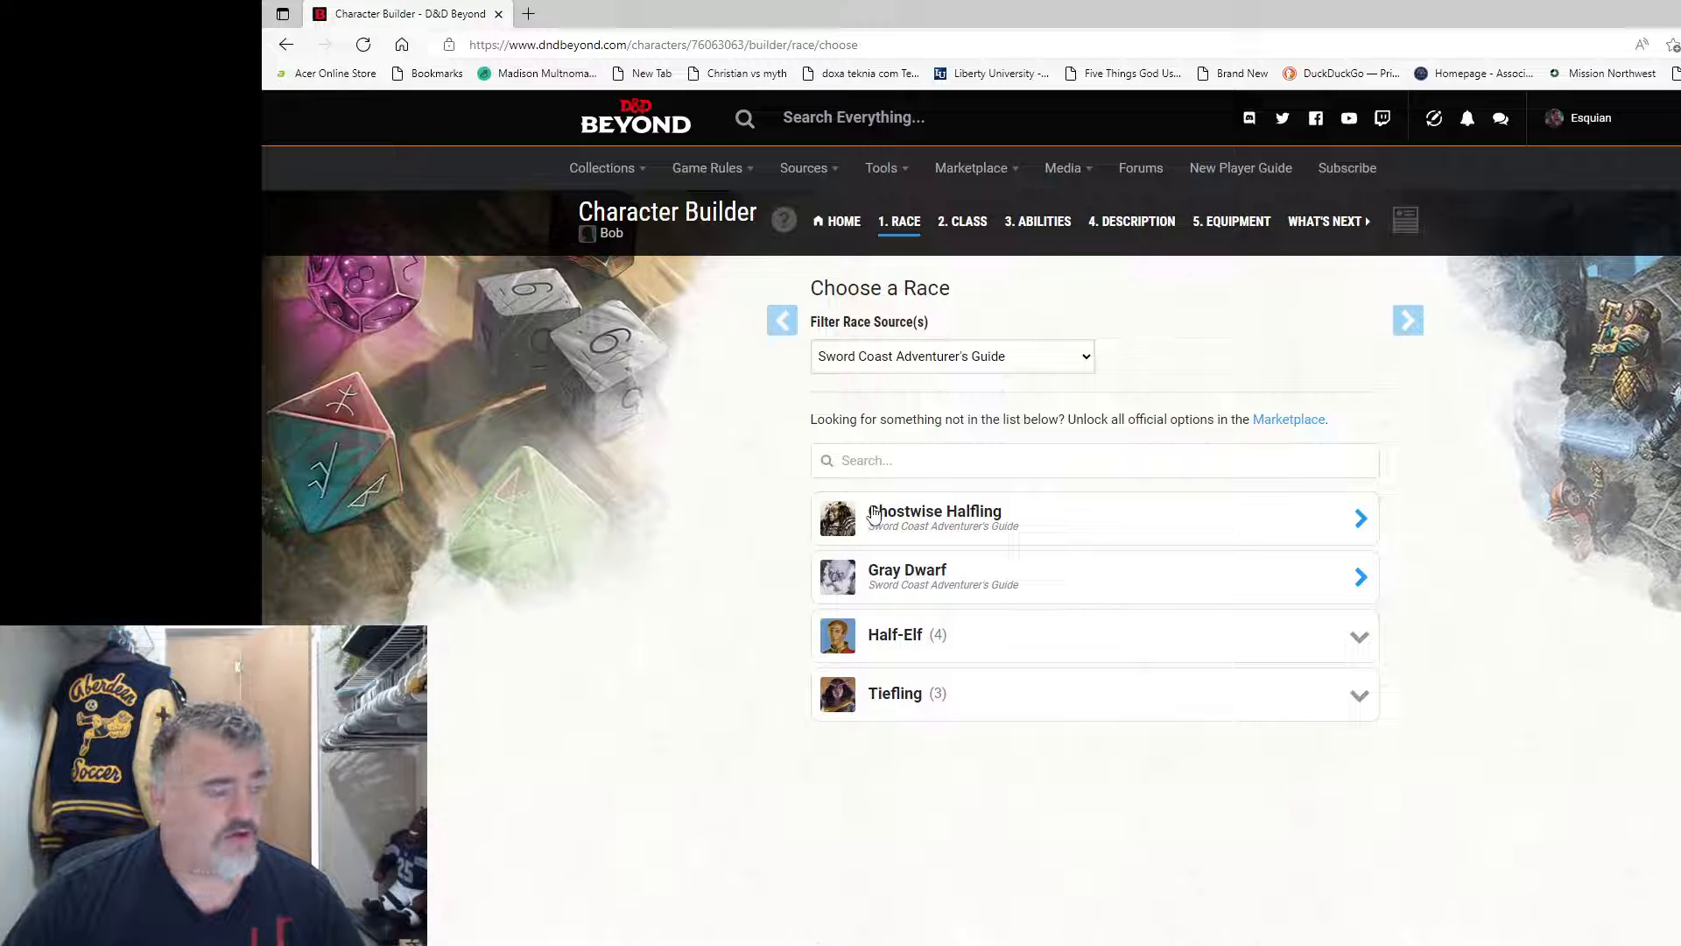
pyautogui.click(969, 366)
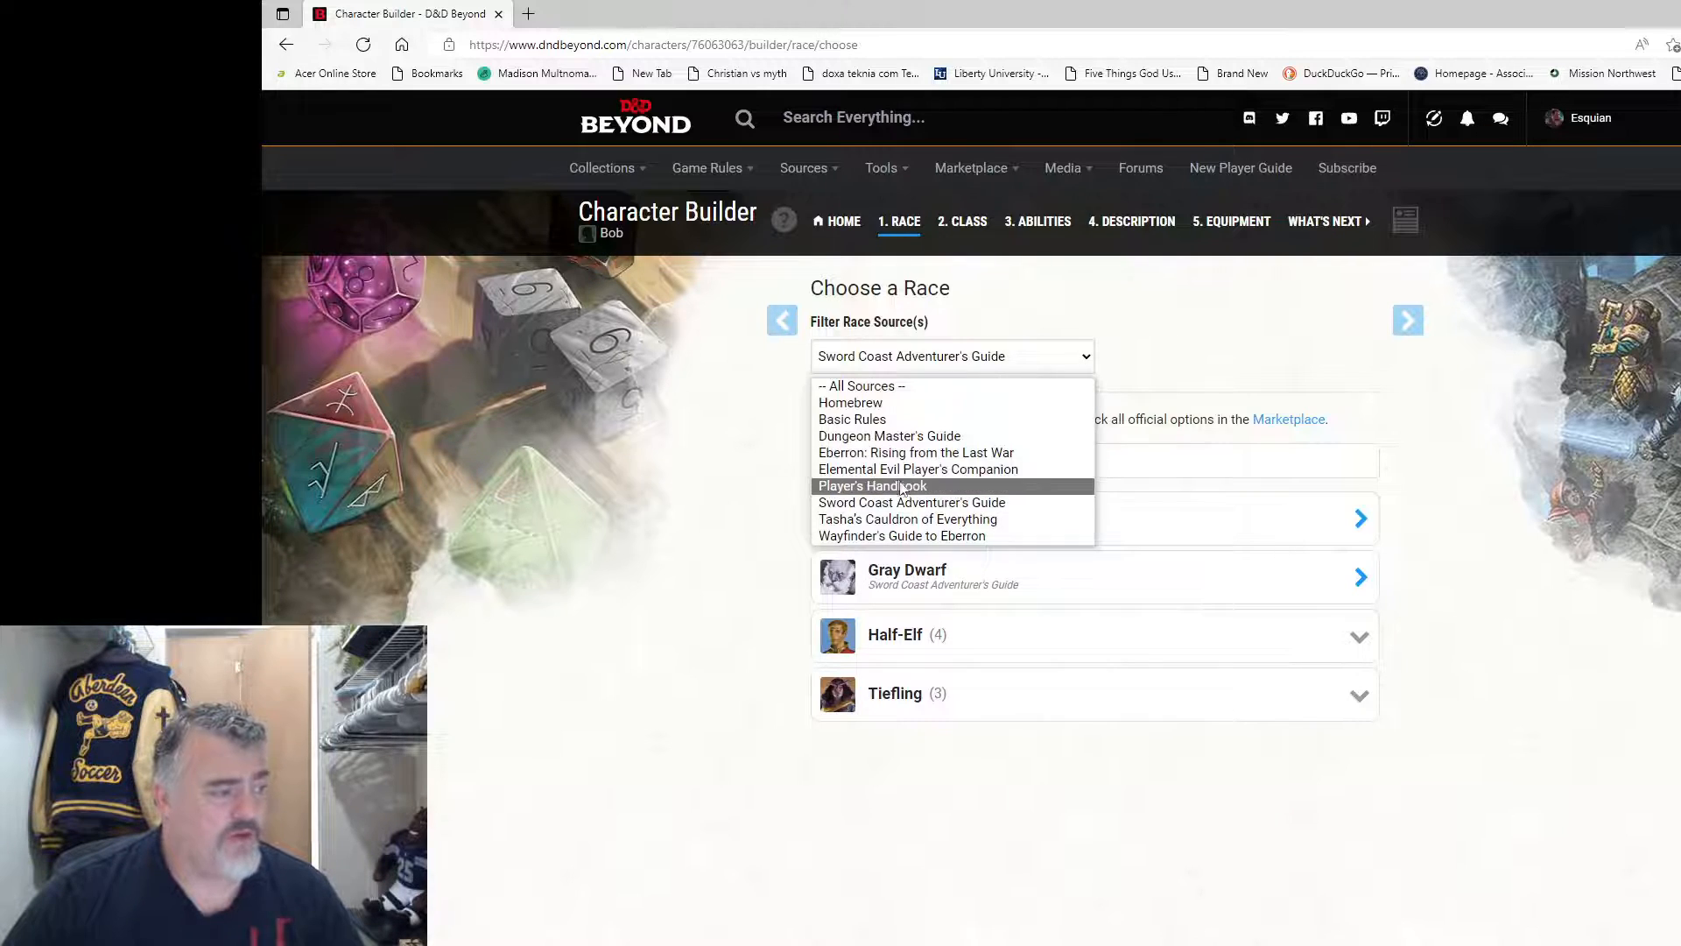
pyautogui.click(904, 486)
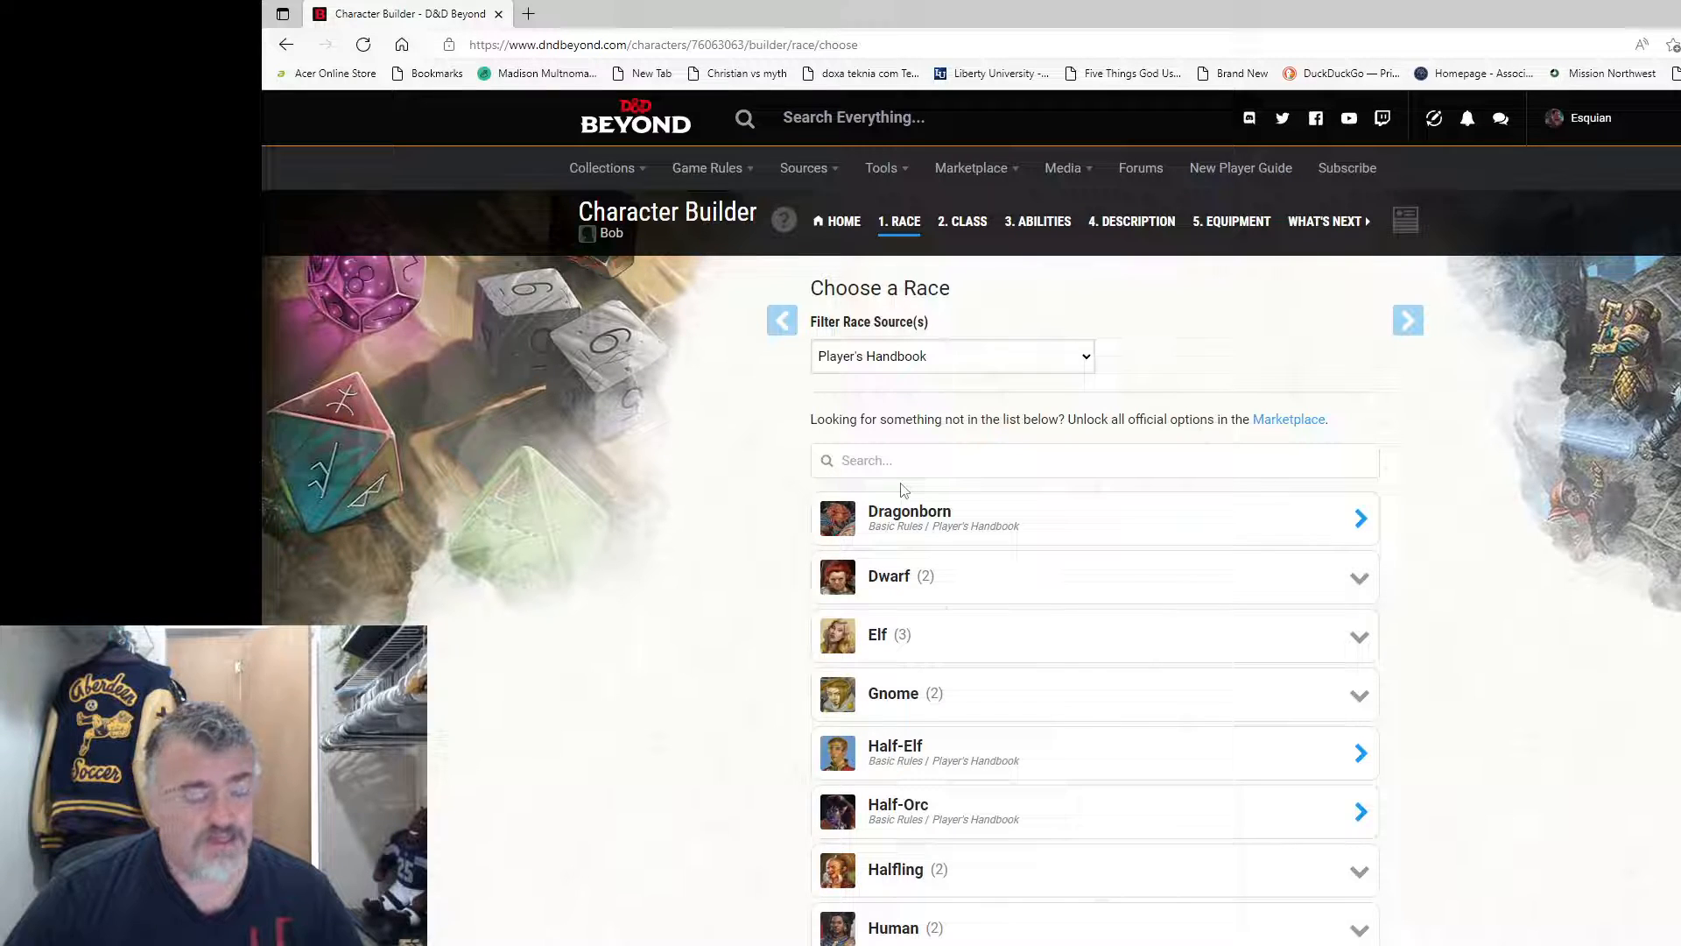
pyautogui.click(1071, 368)
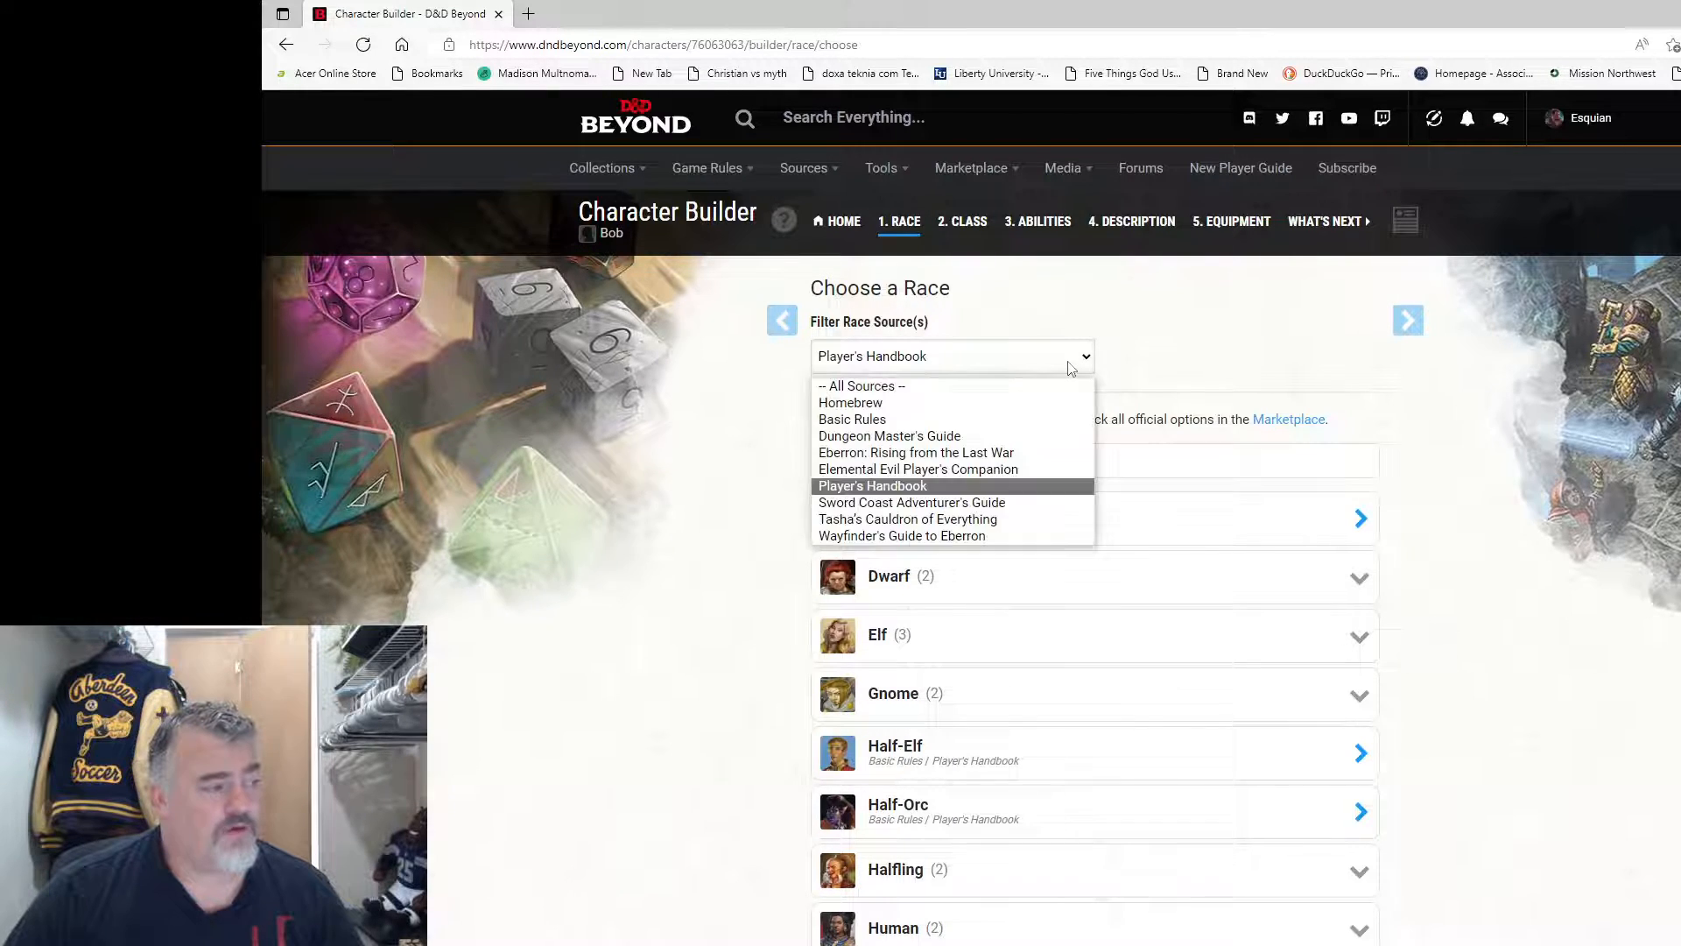
pyautogui.click(869, 386)
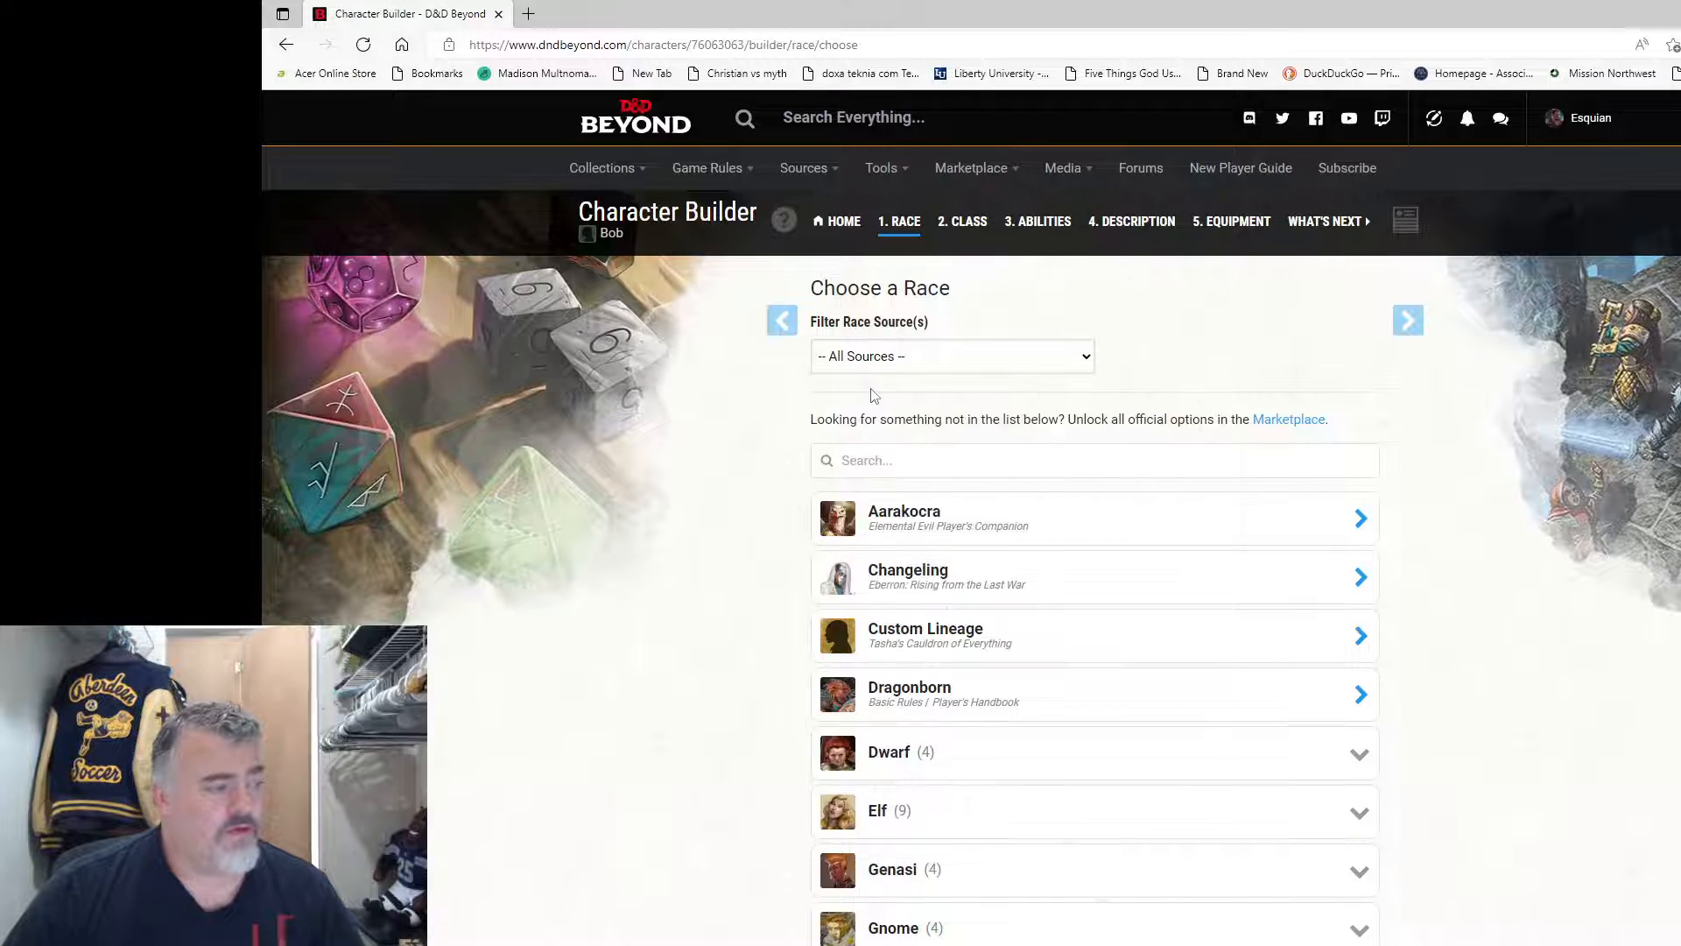
pyautogui.scroll(-10, 1058, 477)
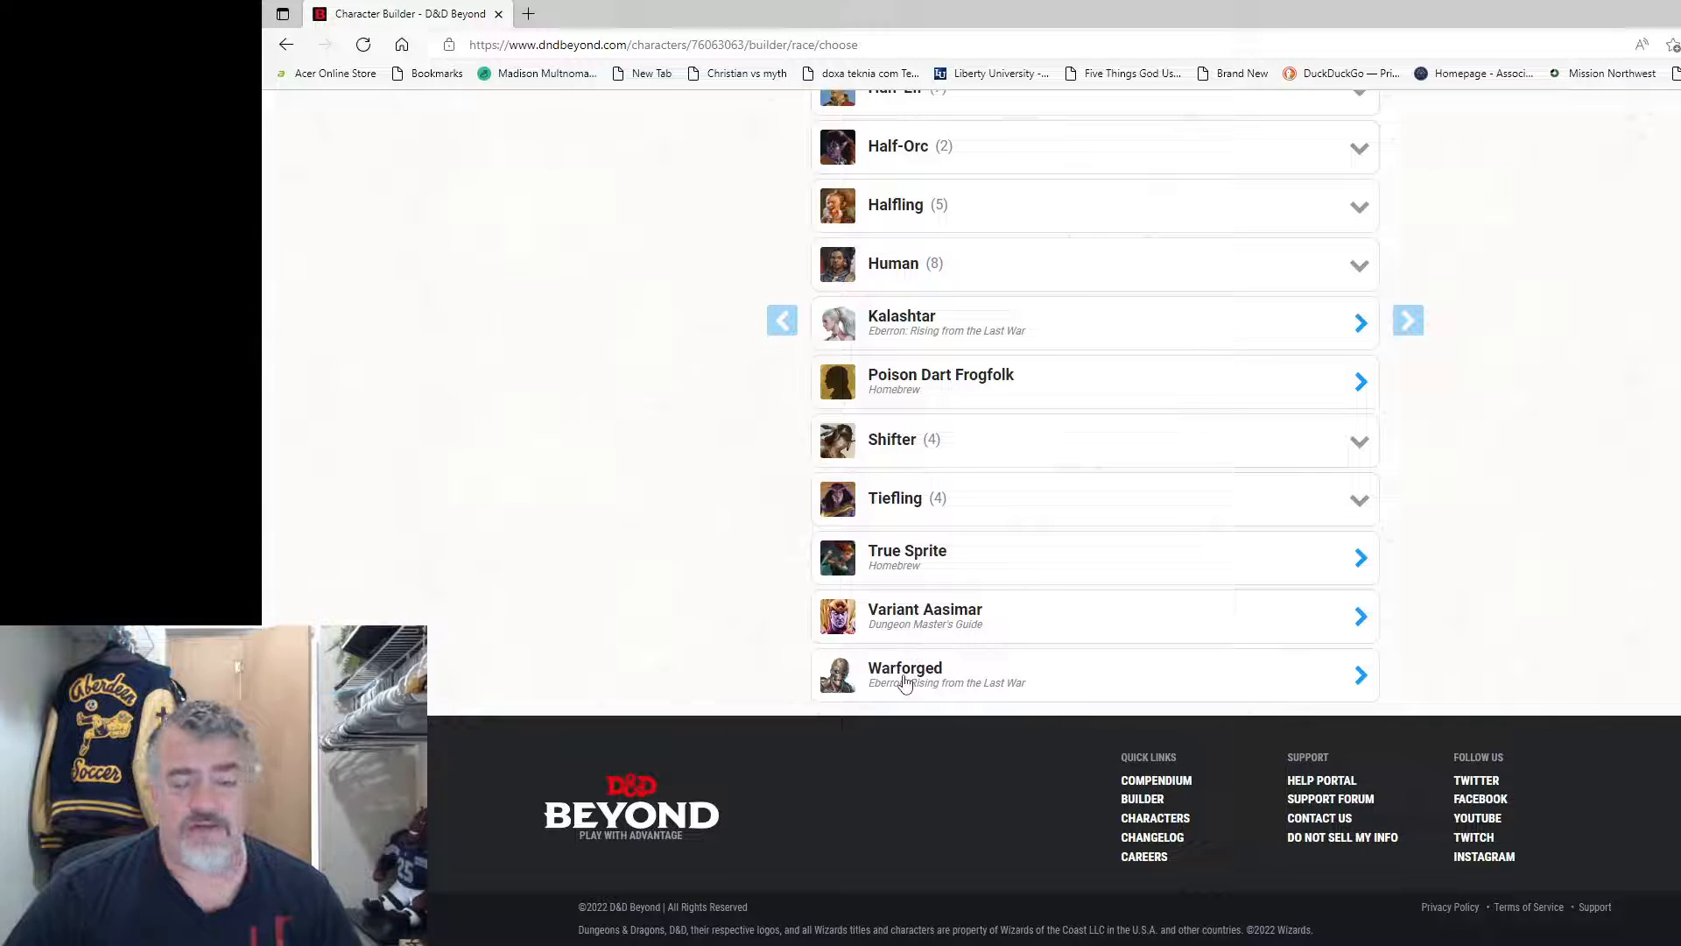
pyautogui.scroll(1, 975, 665)
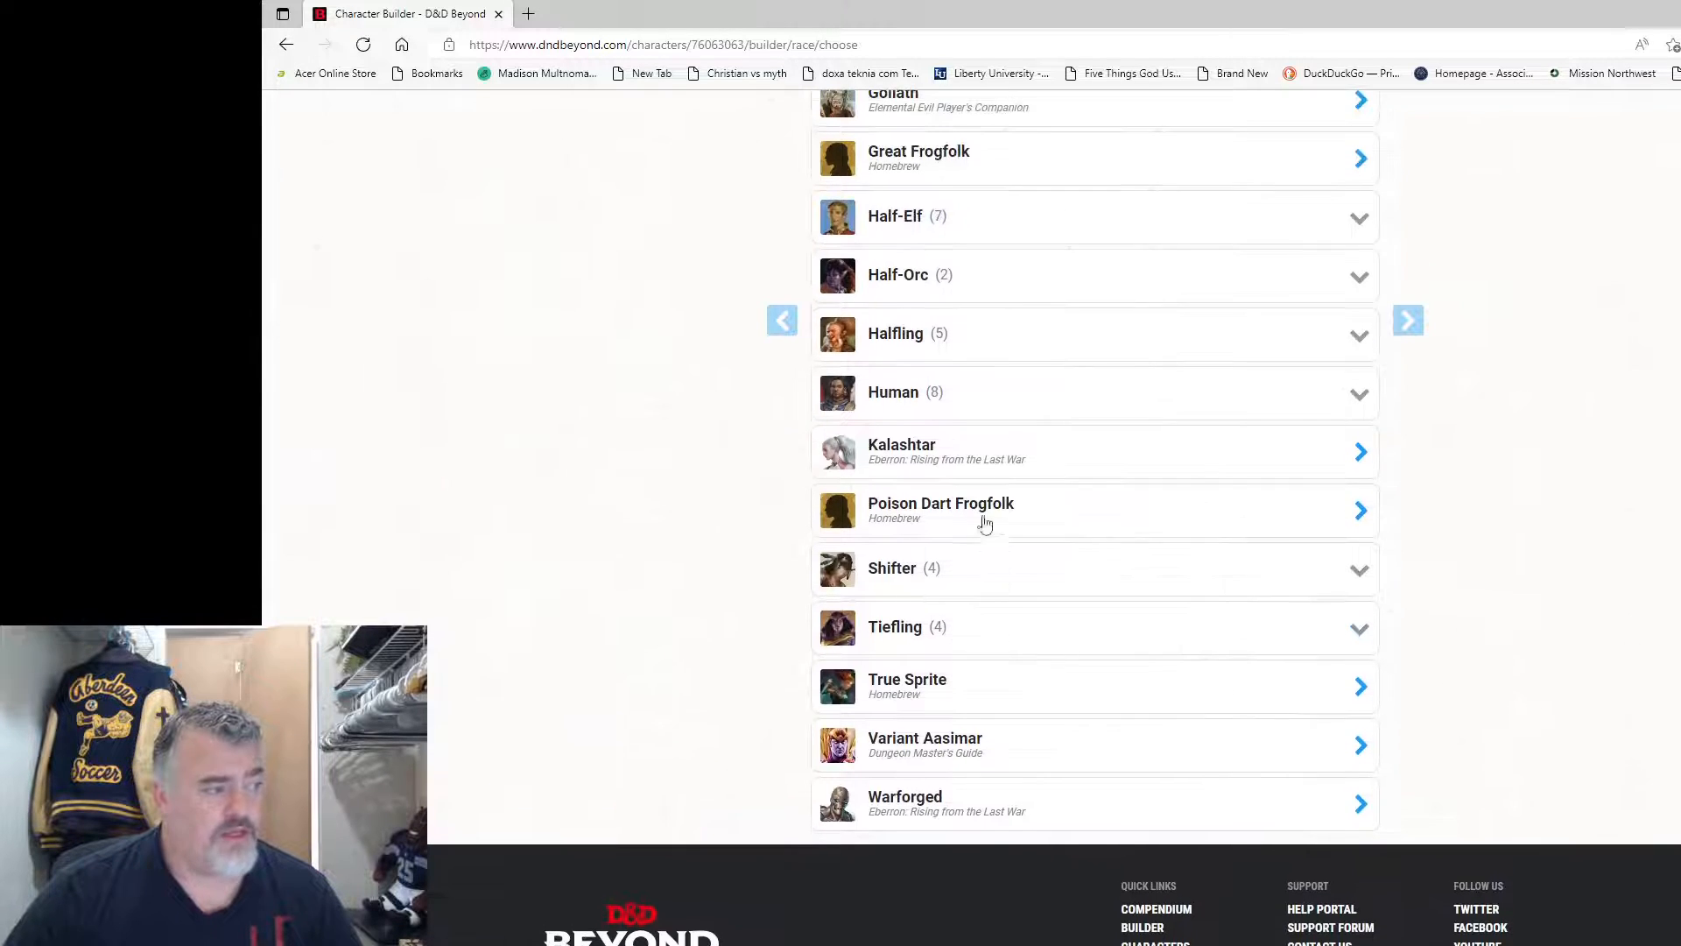
pyautogui.scroll(3, 986, 473)
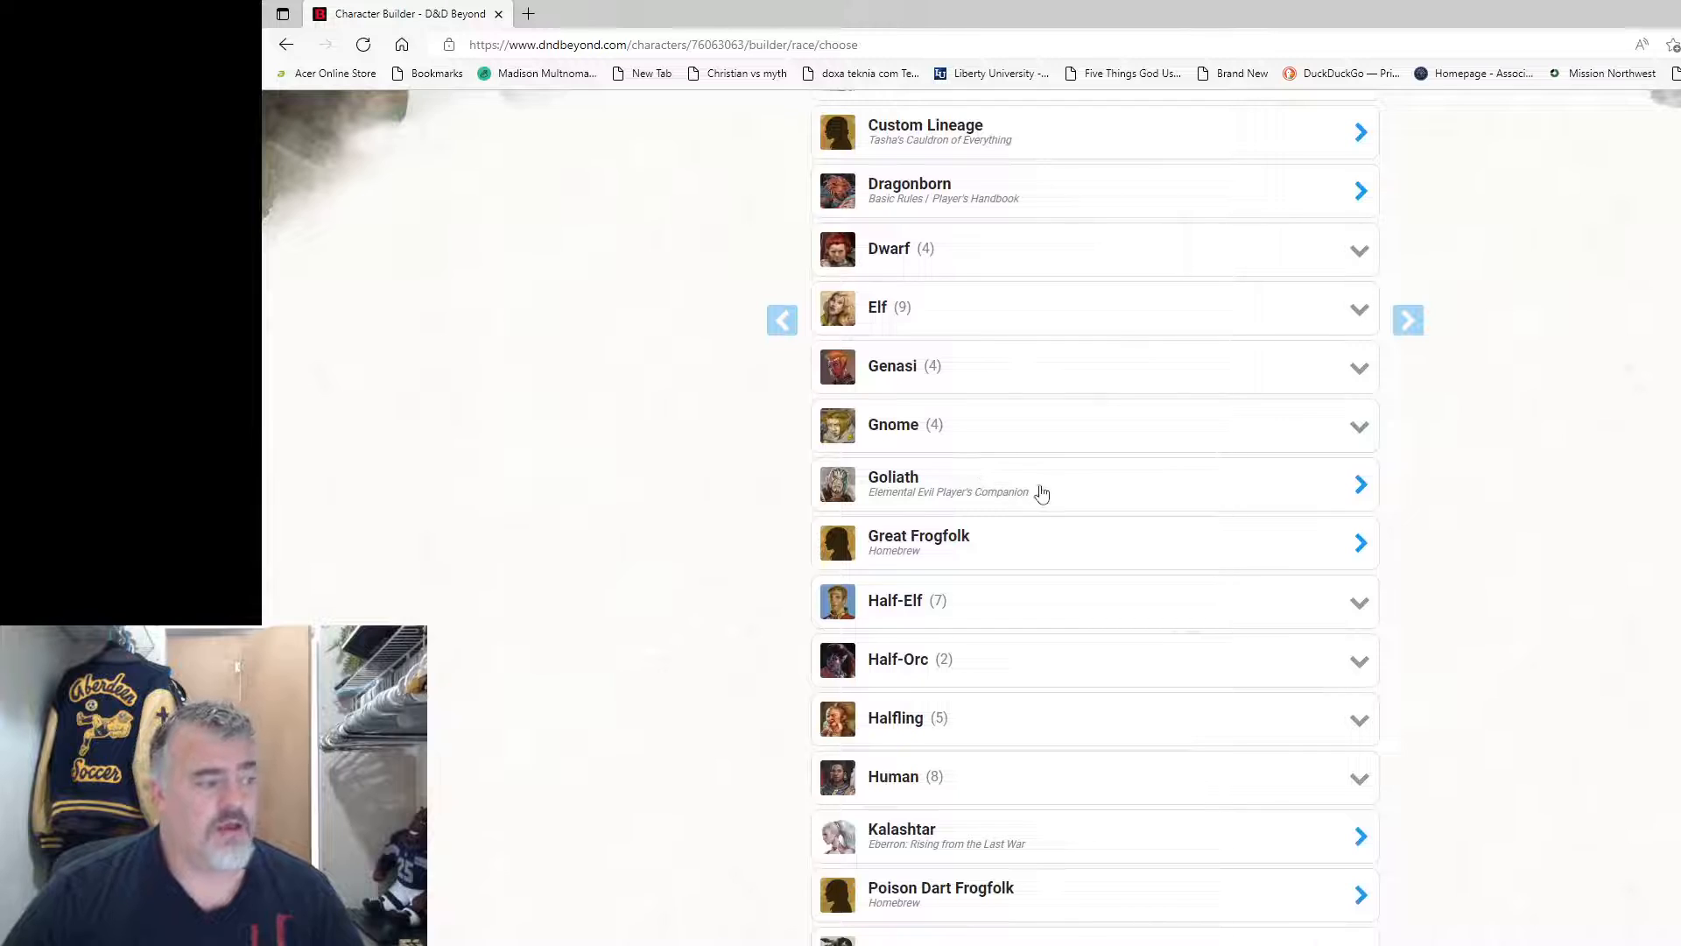
pyautogui.scroll(4, 1118, 521)
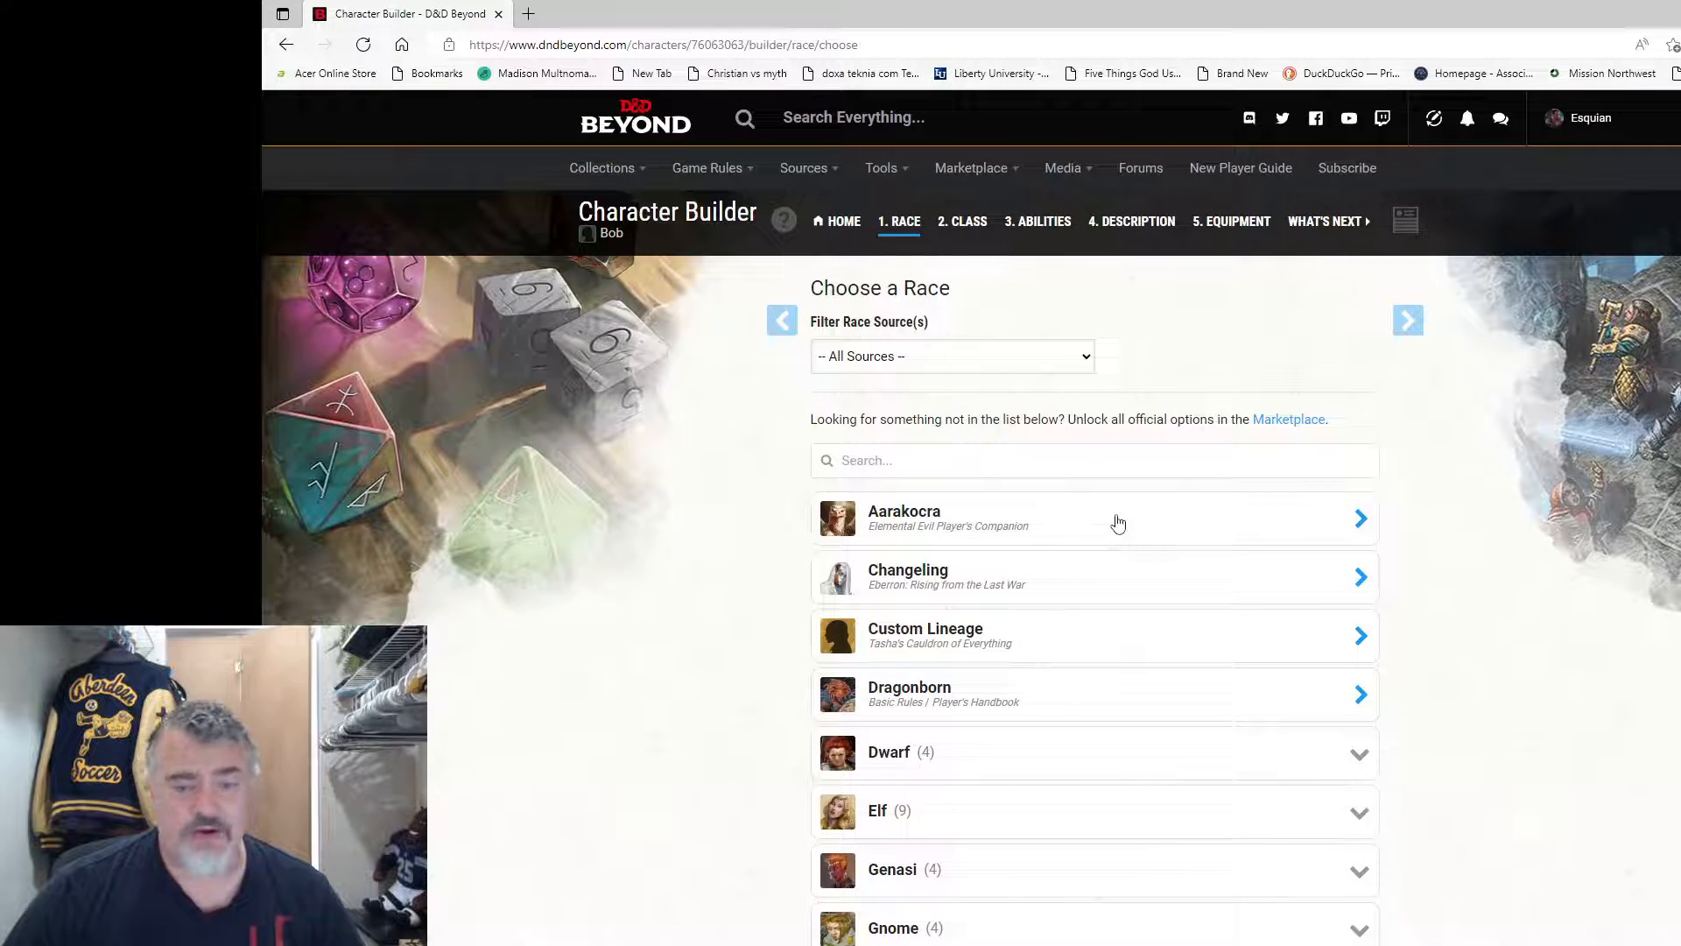
# Step: Filter the races to the Player's Handbook to view the Gnome subraces, and switch the filter to Sword Coast Adventurer's Guide
pyautogui.click(1016, 368)
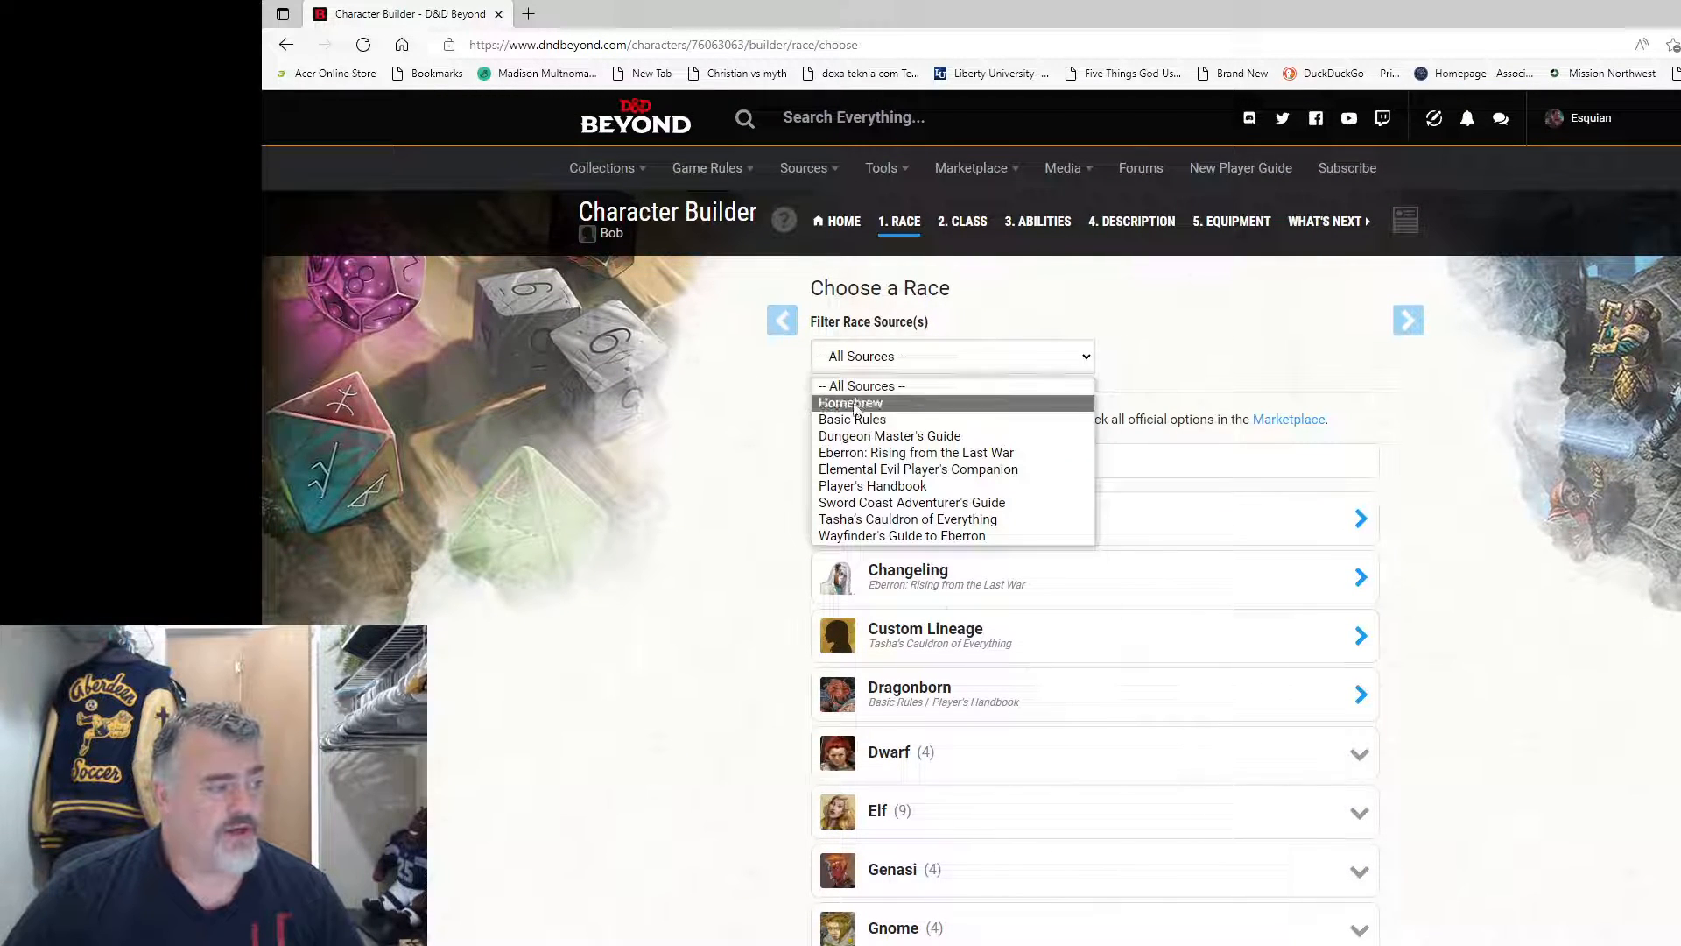
pyautogui.click(906, 487)
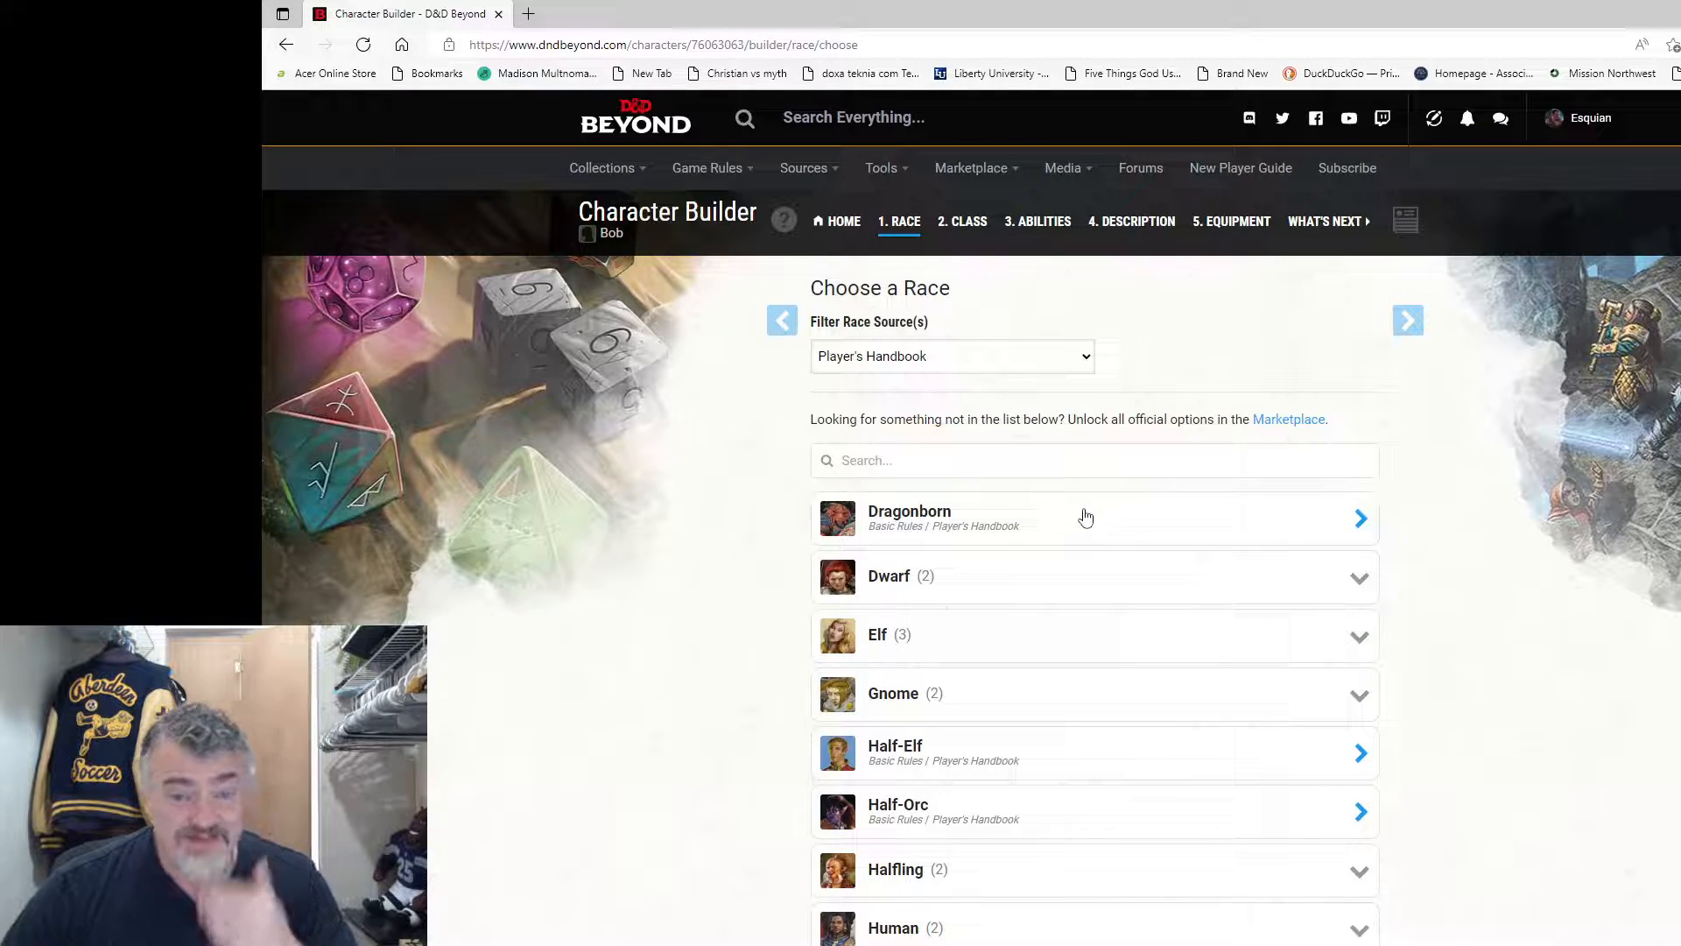
pyautogui.scroll(-3, 1113, 523)
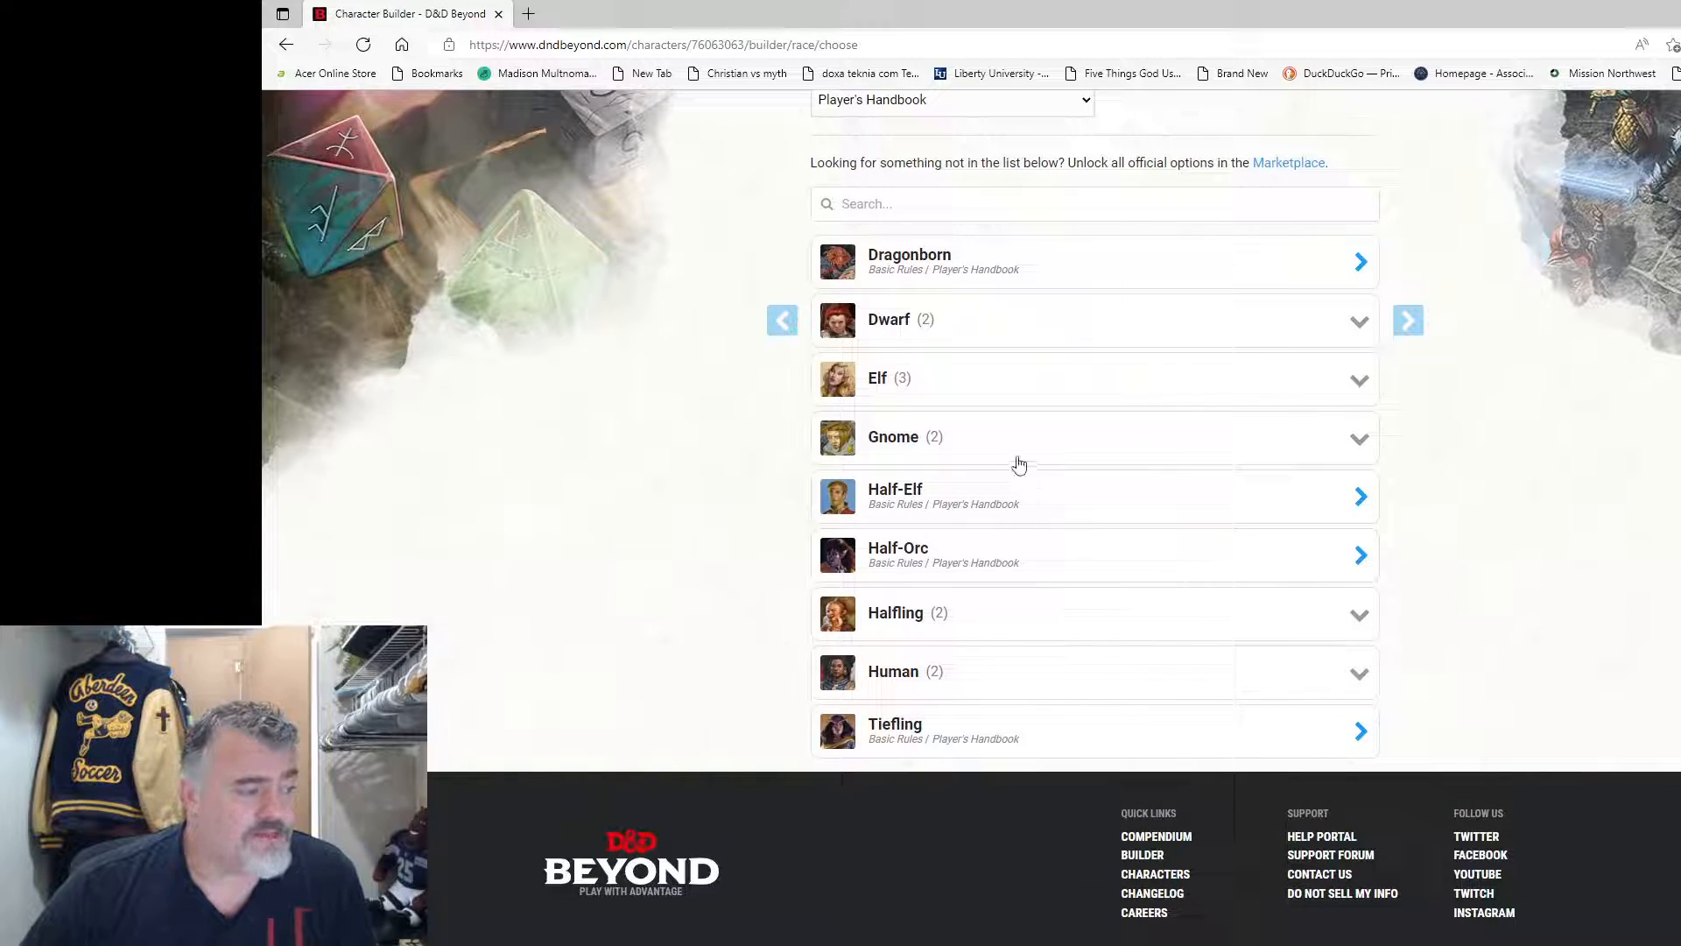
pyautogui.click(1092, 438)
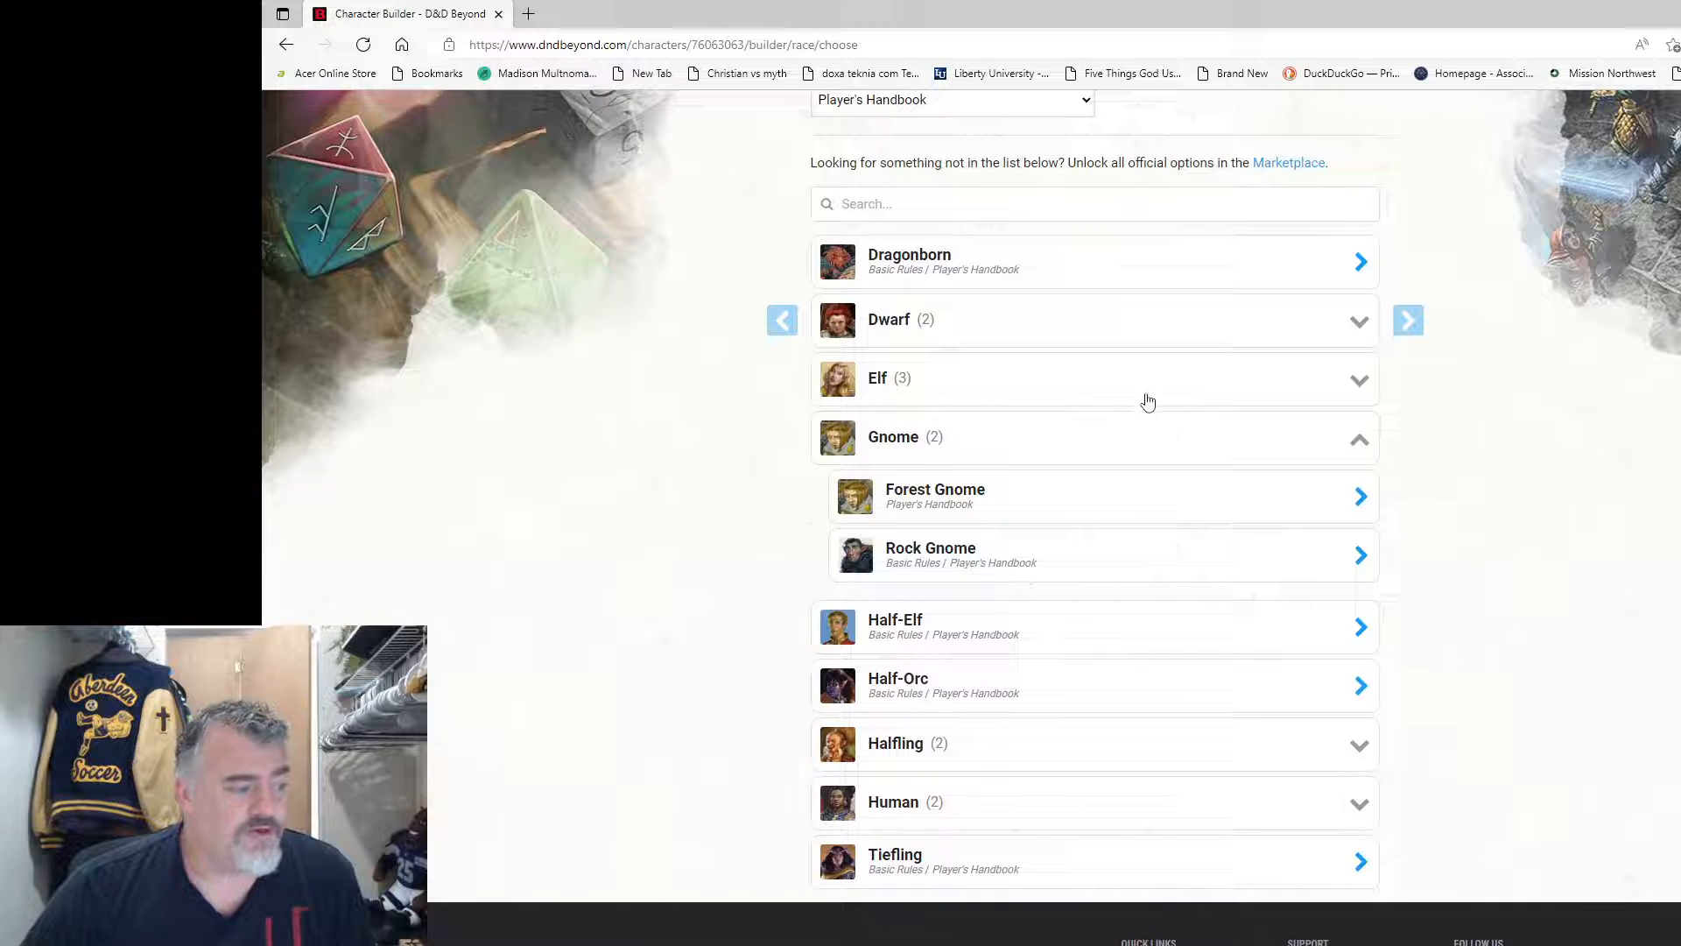
pyautogui.click(1046, 105)
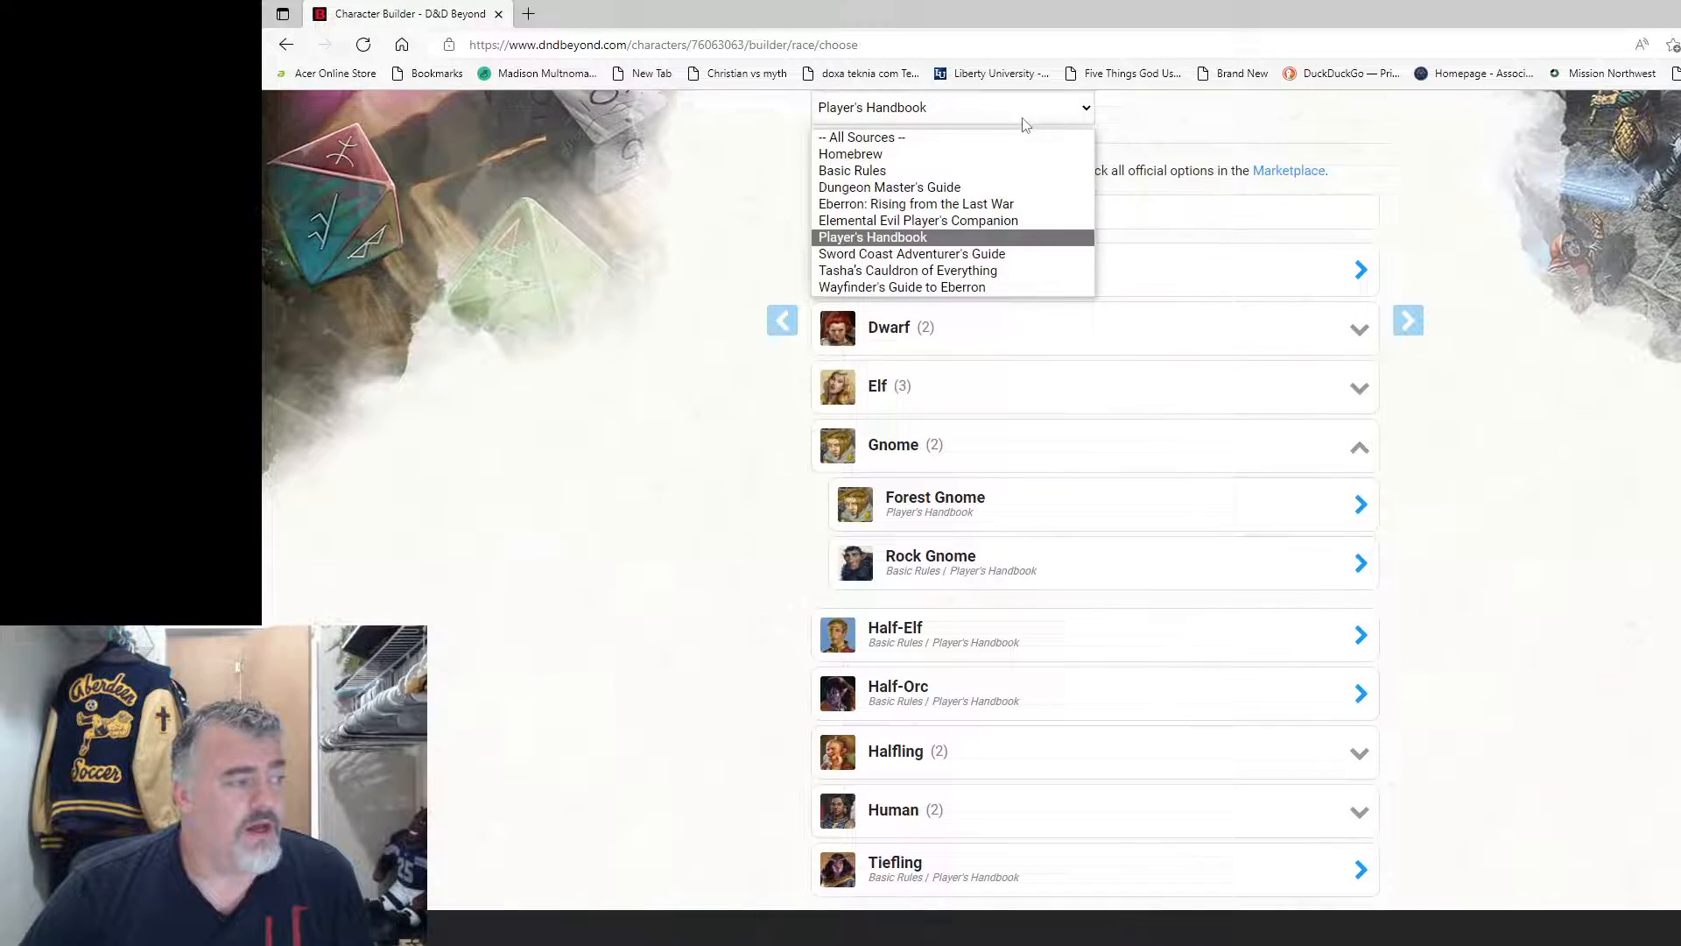
pyautogui.click(902, 252)
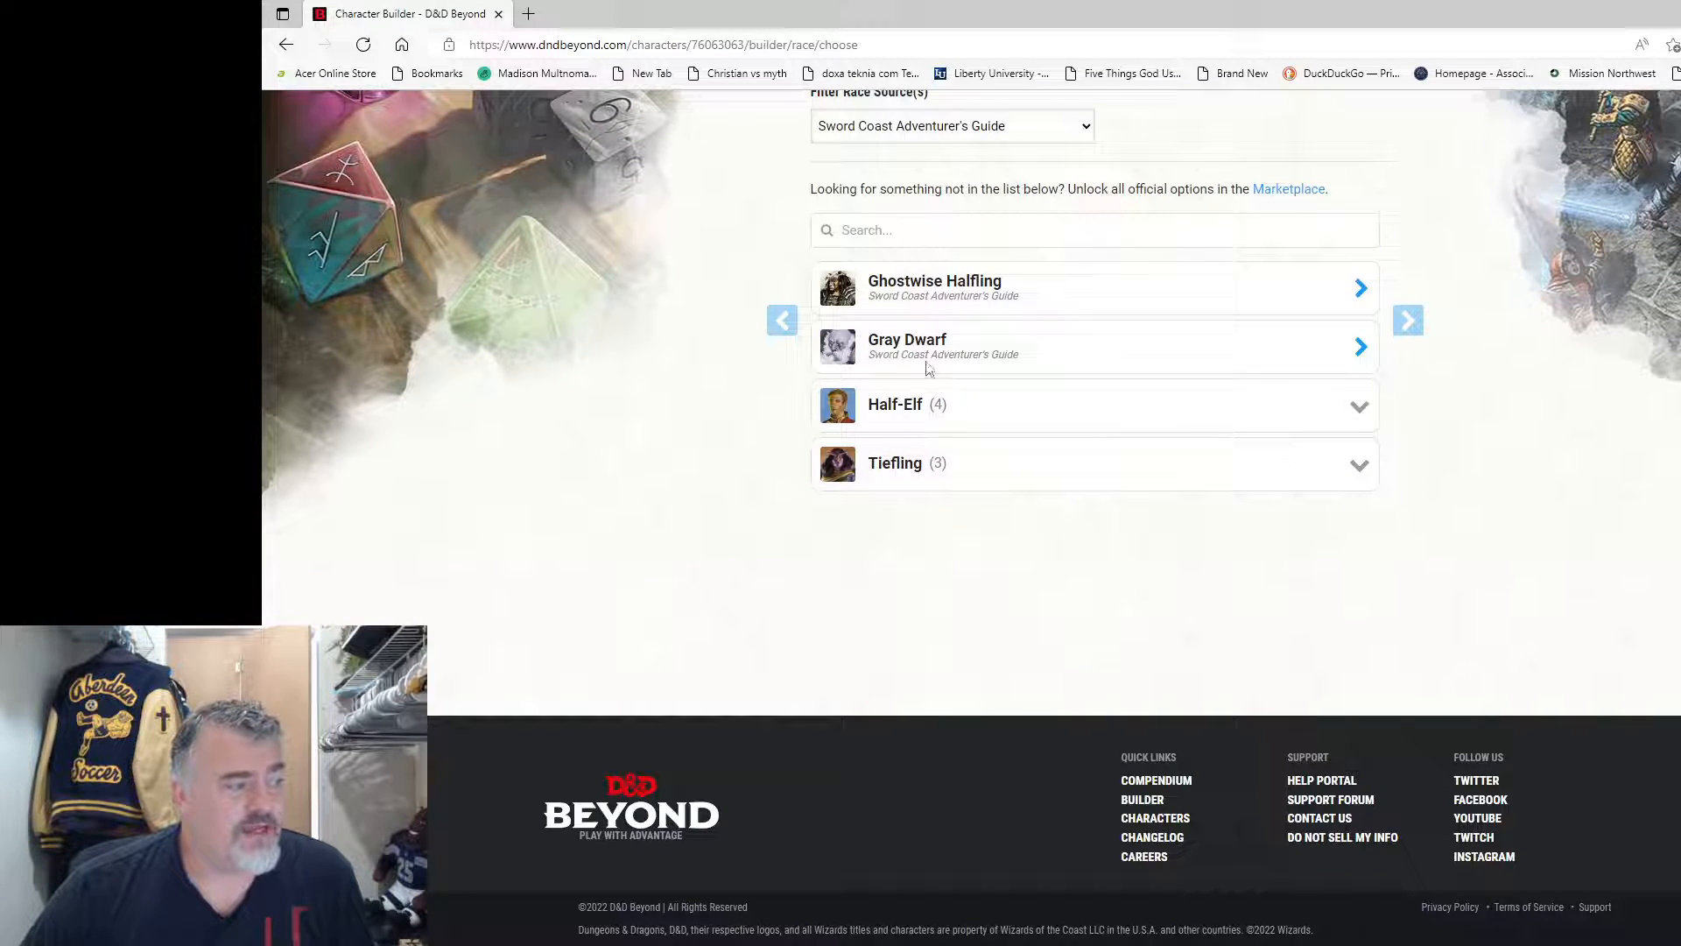
# Step: Examine the Sword Coast Adventurer's Guide races, including the Half-Elf and Tiefling subraces and the Ghostwise Halfling's details
pyautogui.click(938, 408)
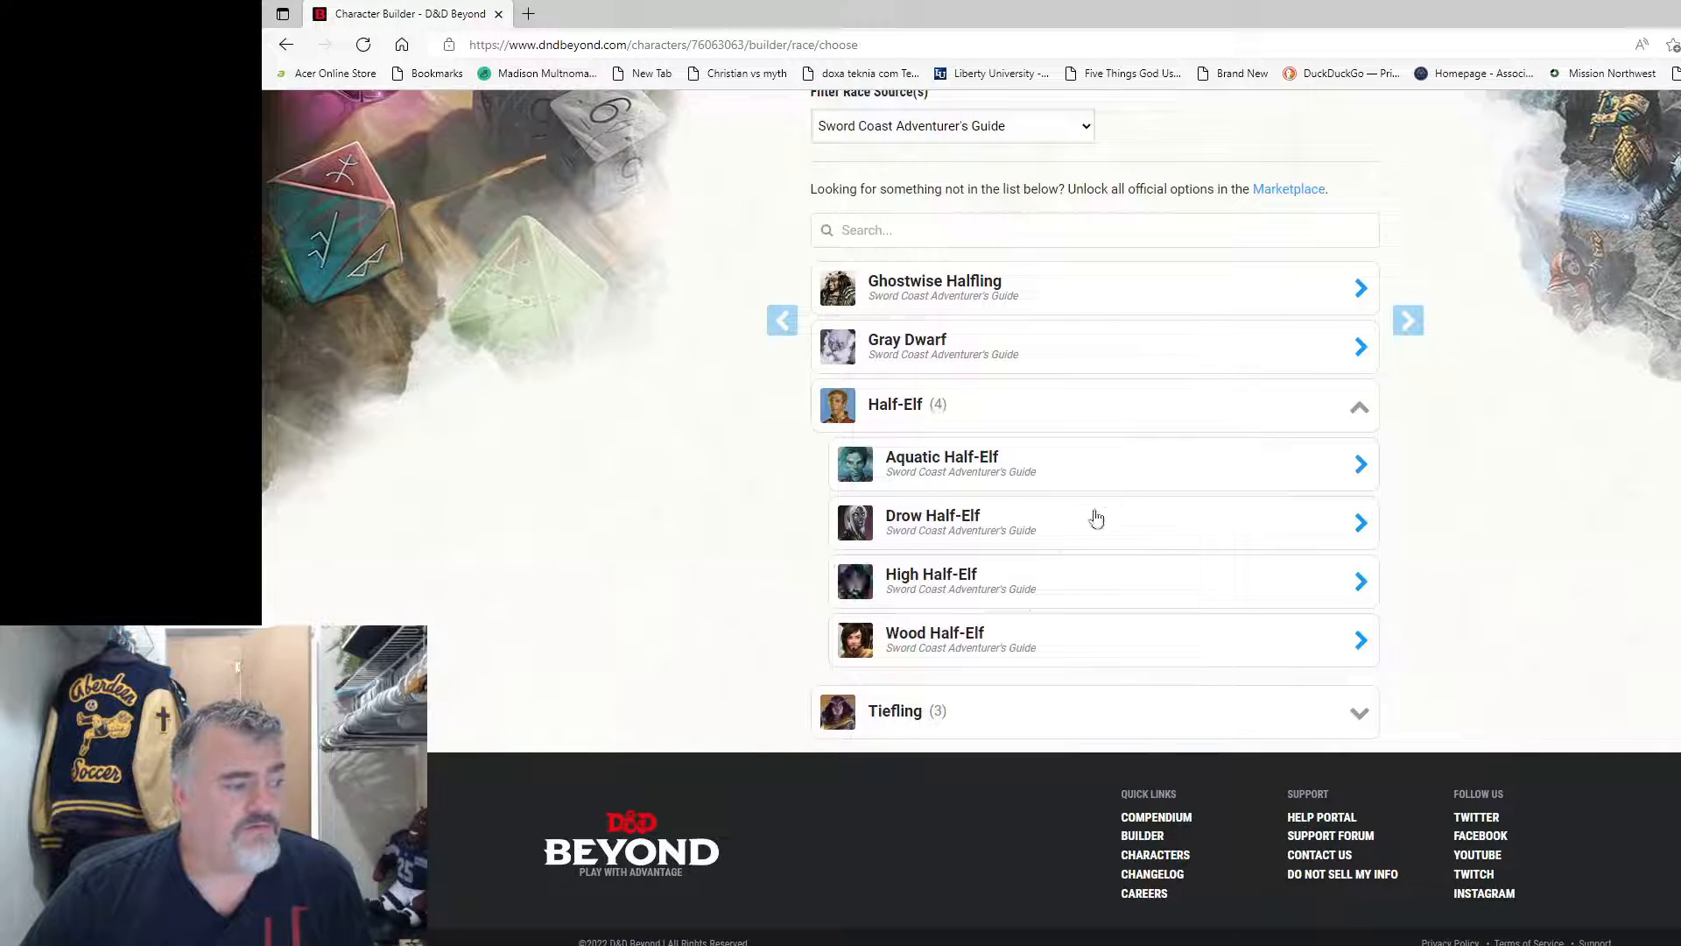
pyautogui.click(935, 289)
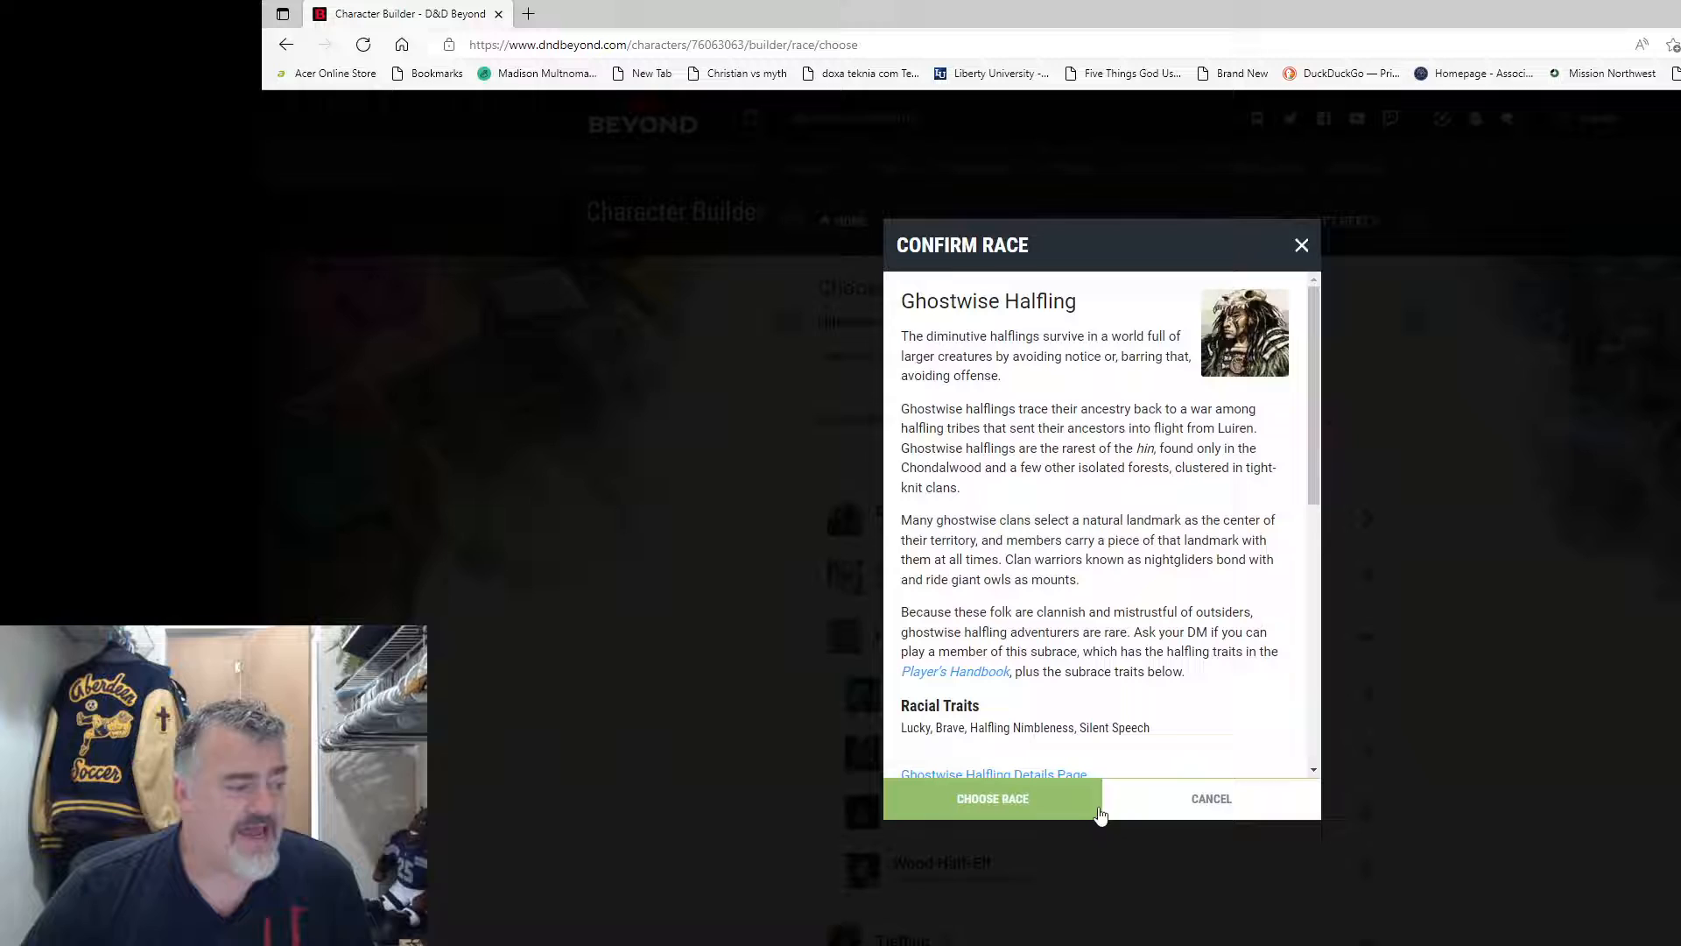
pyautogui.click(1269, 794)
pyautogui.scroll(-3, 947, 511)
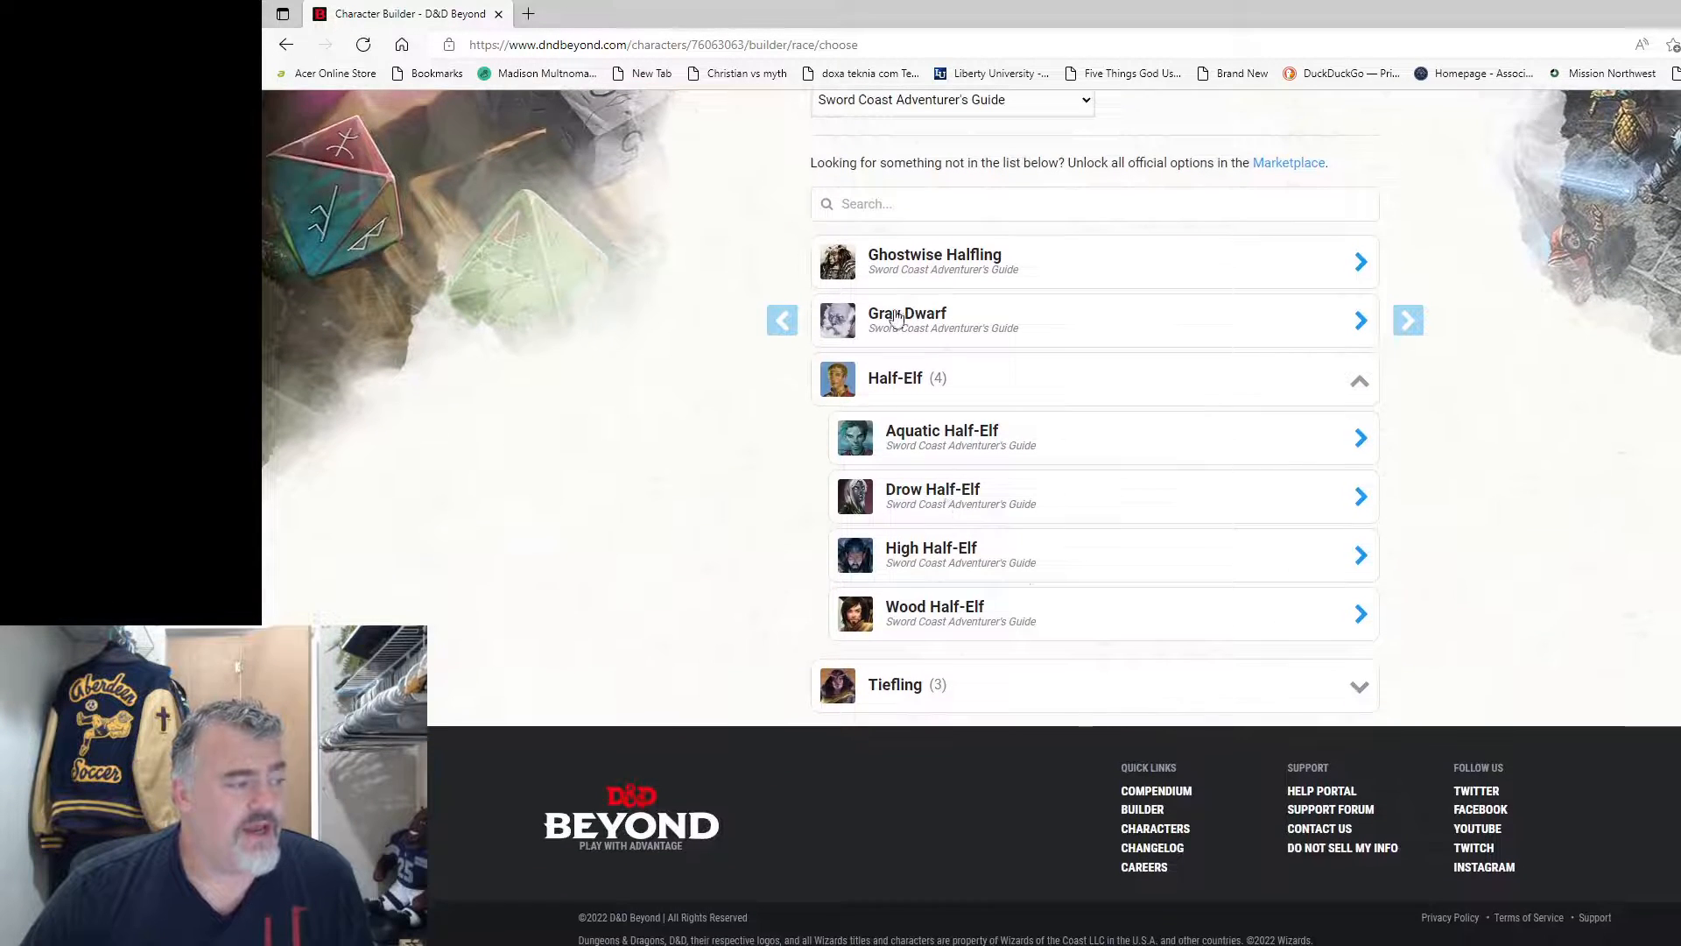
pyautogui.click(977, 683)
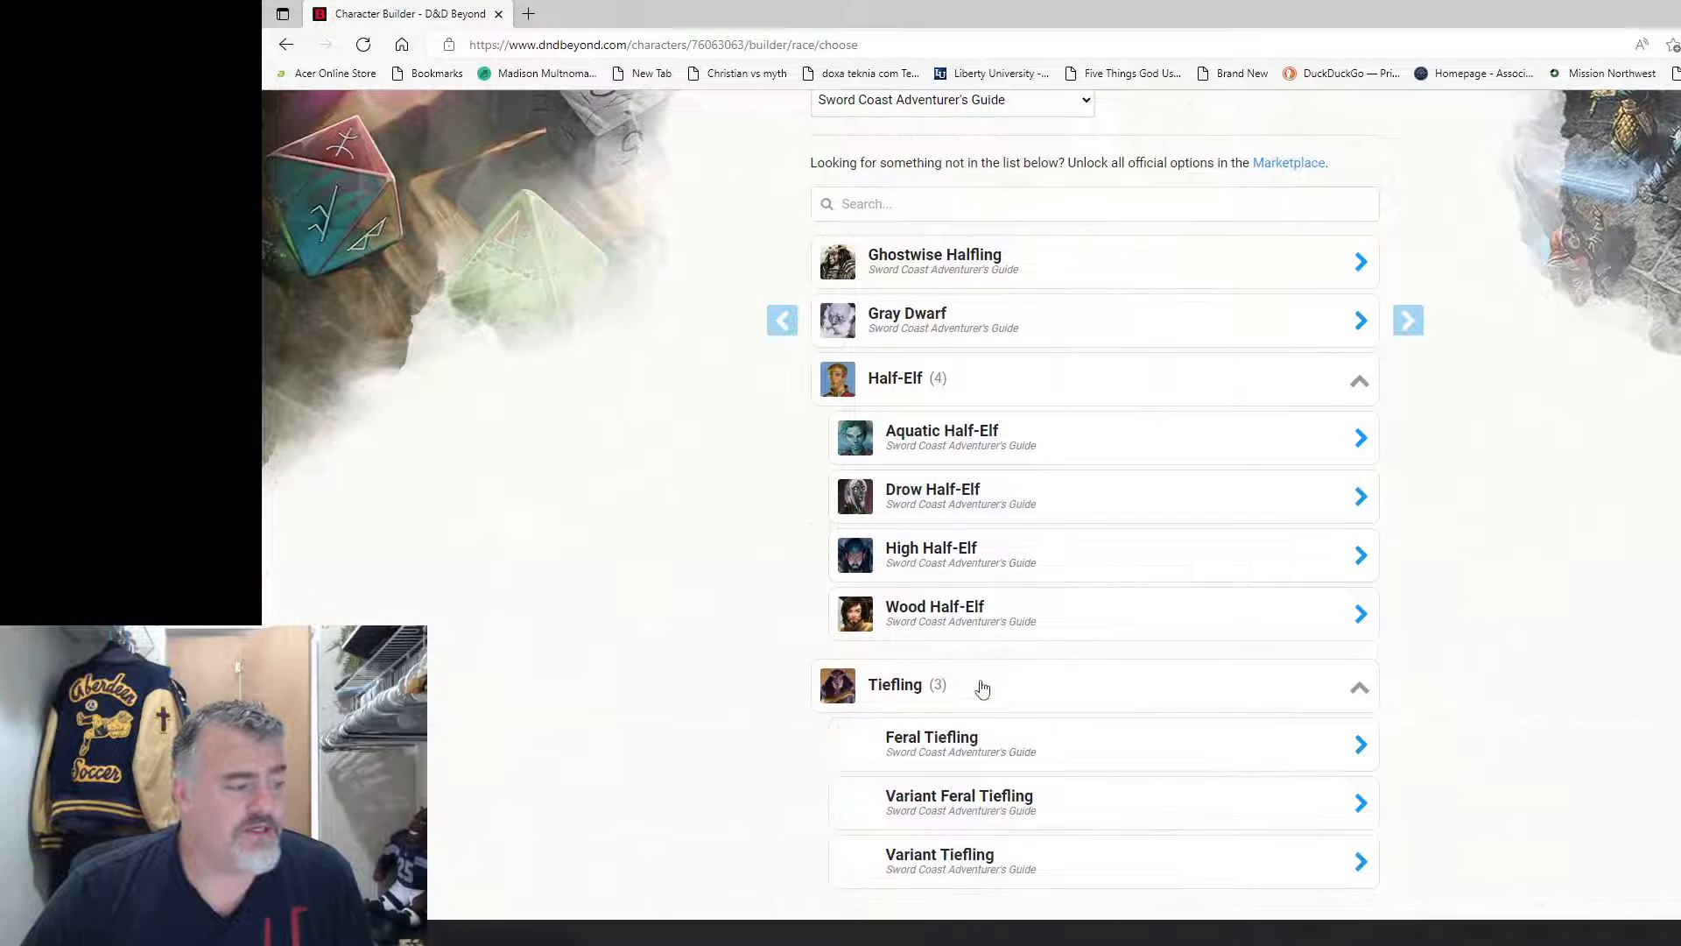
pyautogui.scroll(-3, 990, 657)
pyautogui.scroll(3, 932, 585)
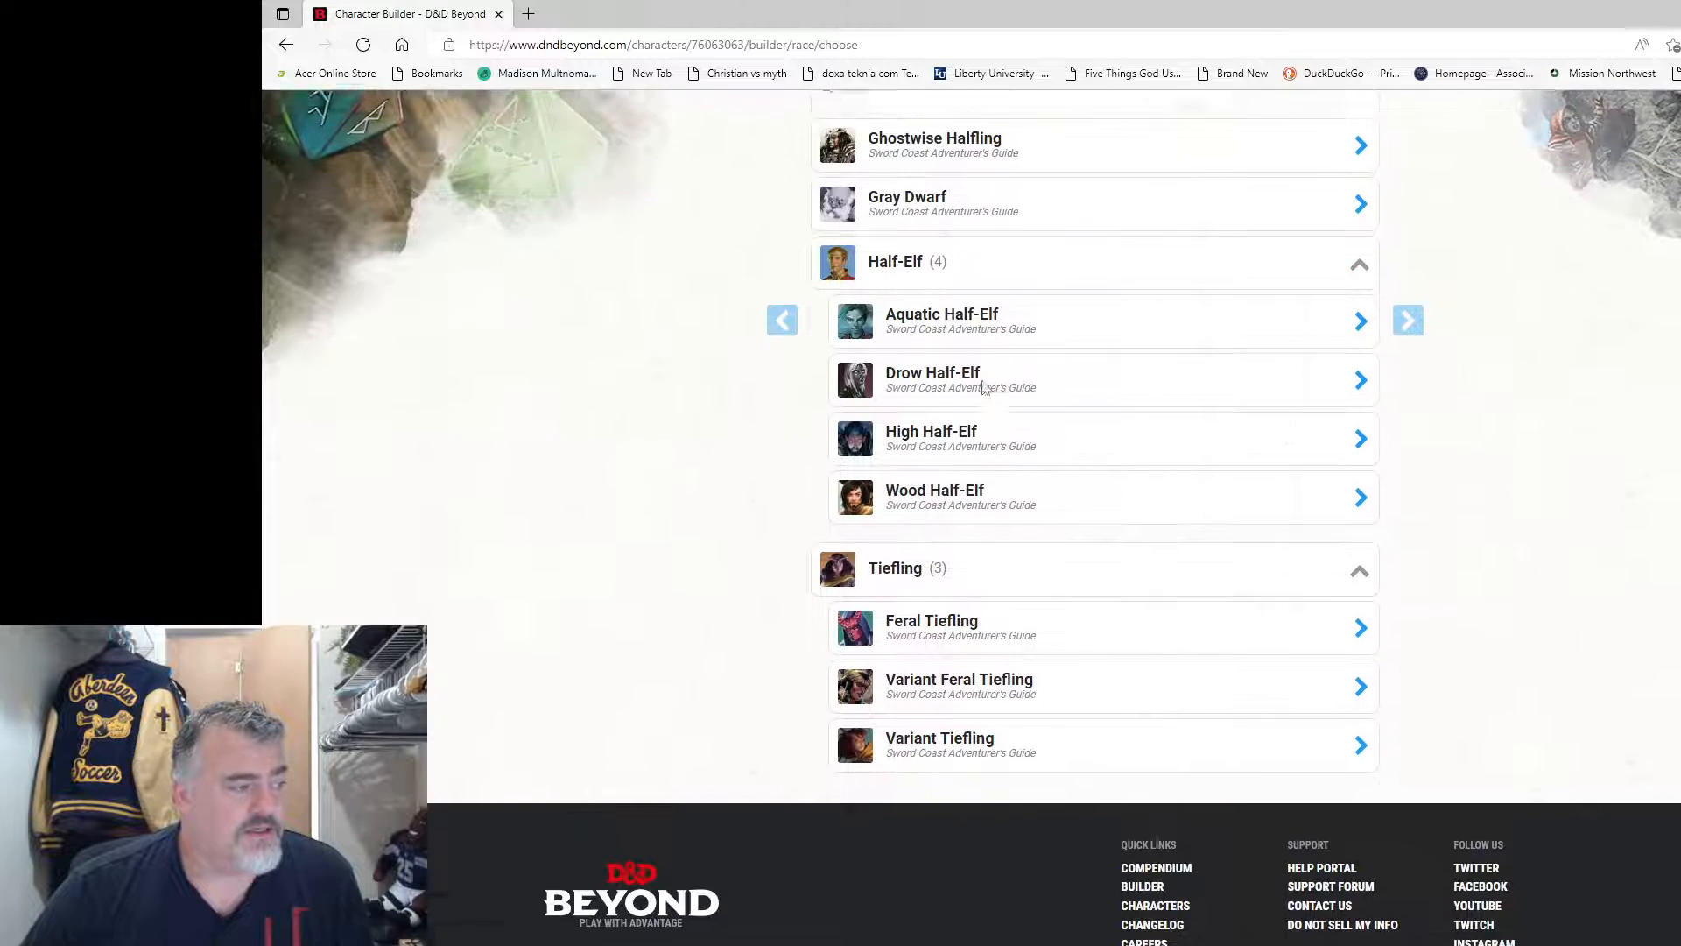
pyautogui.scroll(3, 1032, 538)
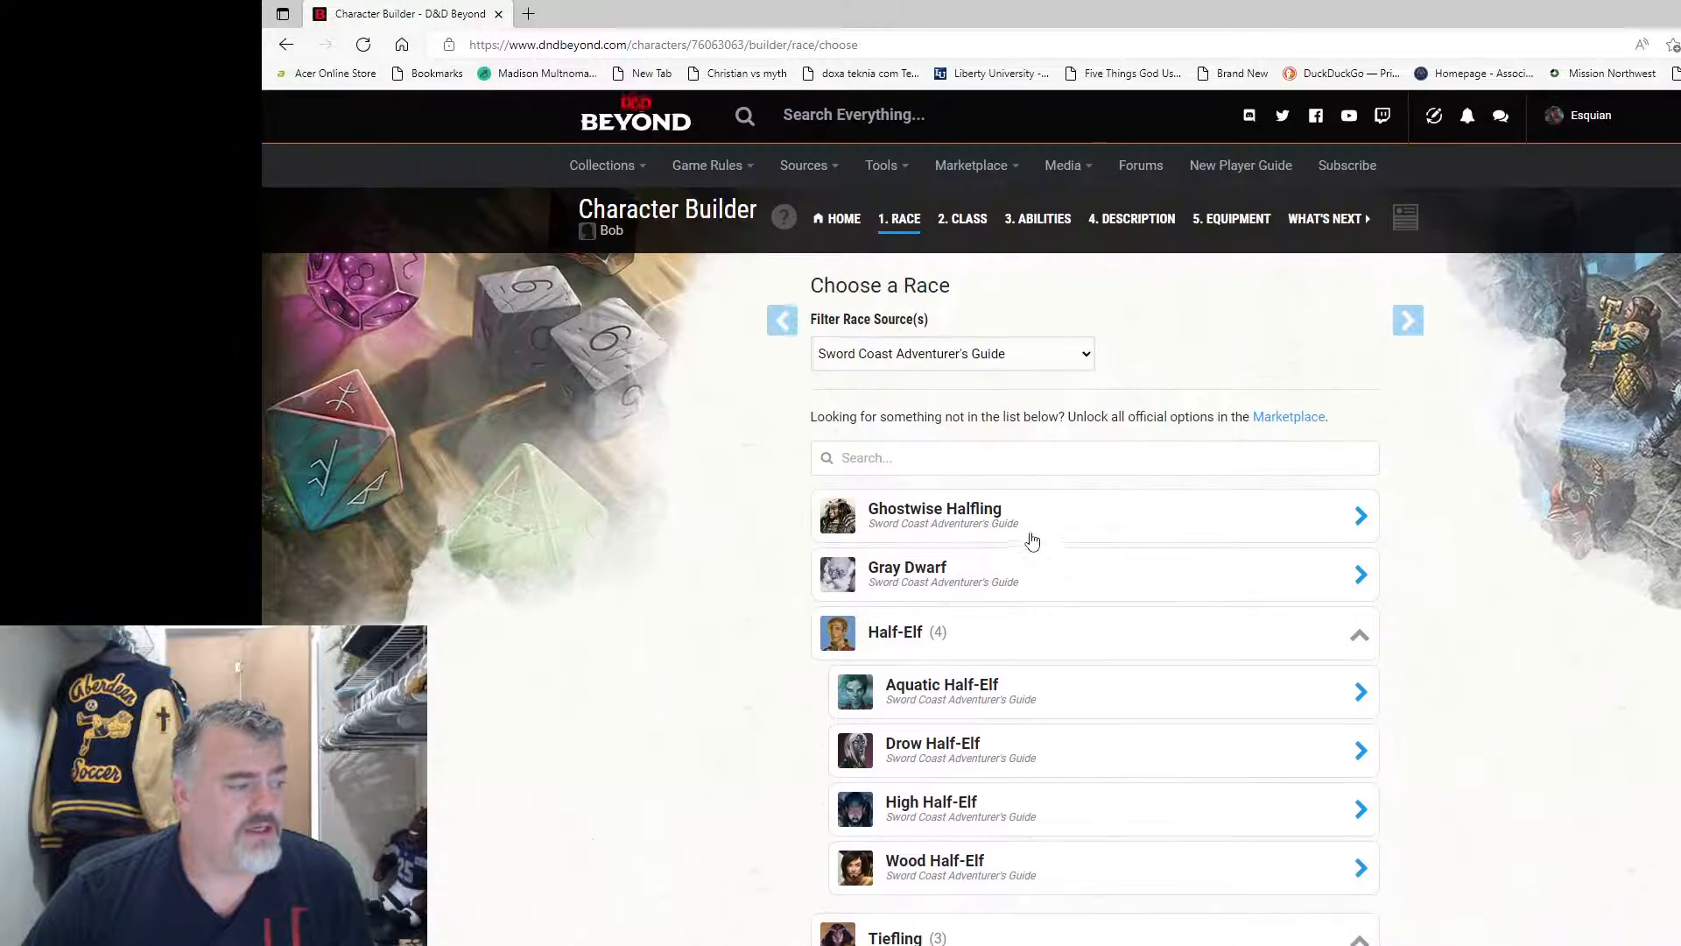
# Step: Filter the races to the Player's Handbook and expand the Dwarf subraces
pyautogui.click(1013, 368)
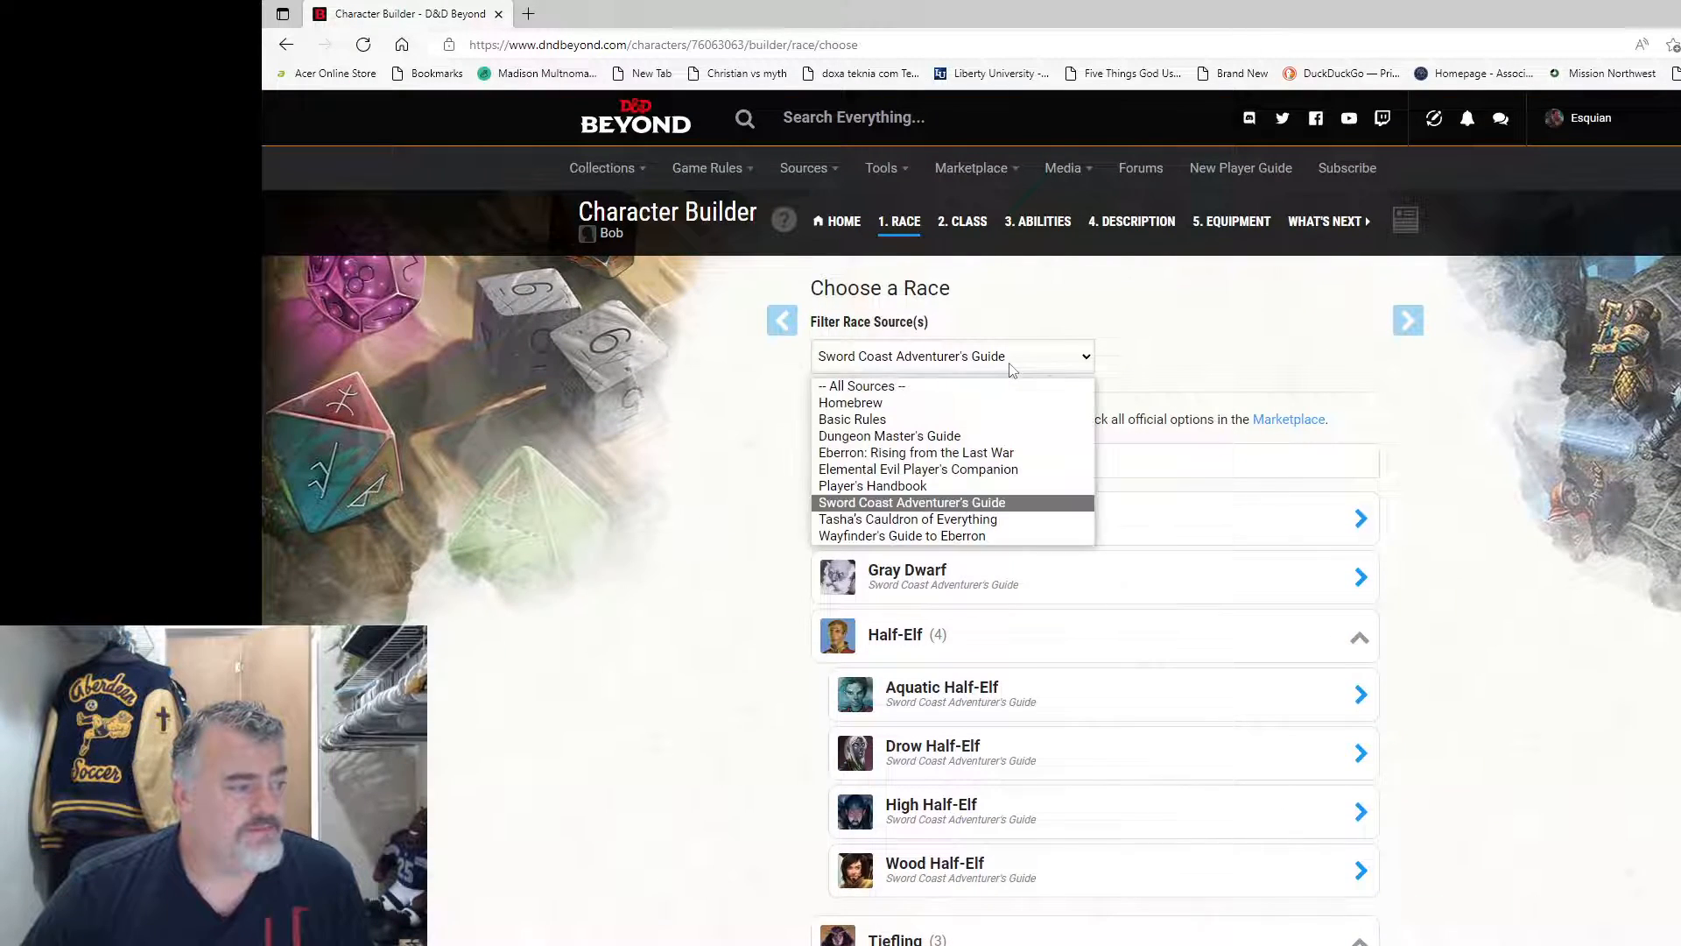
pyautogui.click(919, 486)
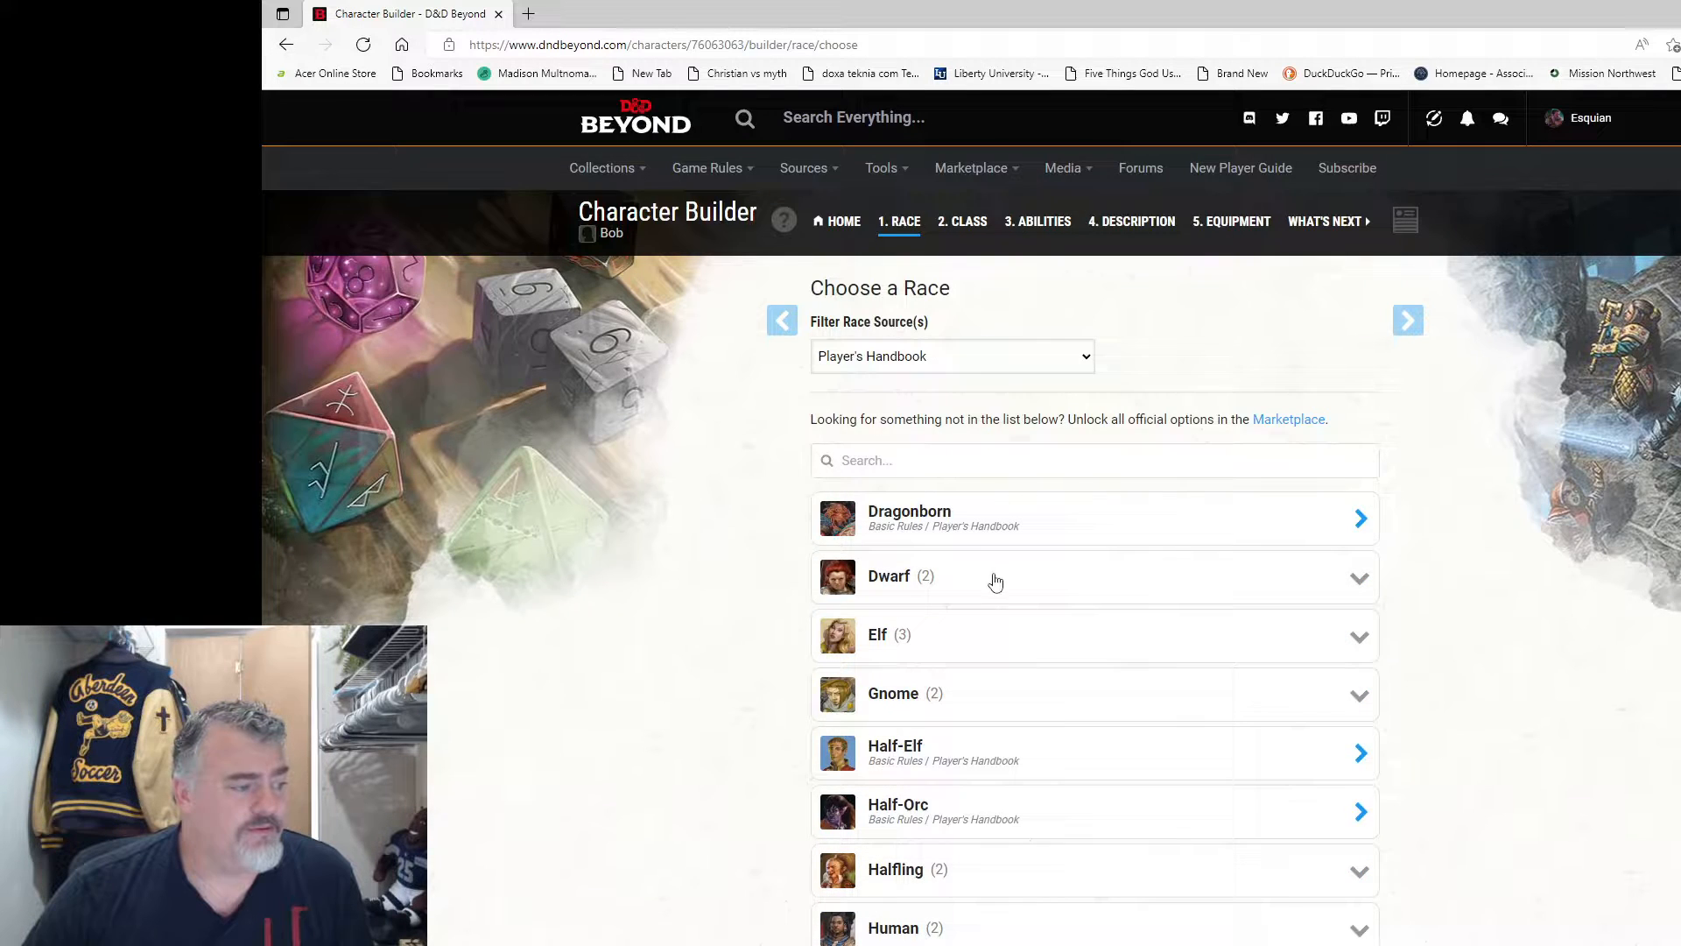
pyautogui.click(996, 581)
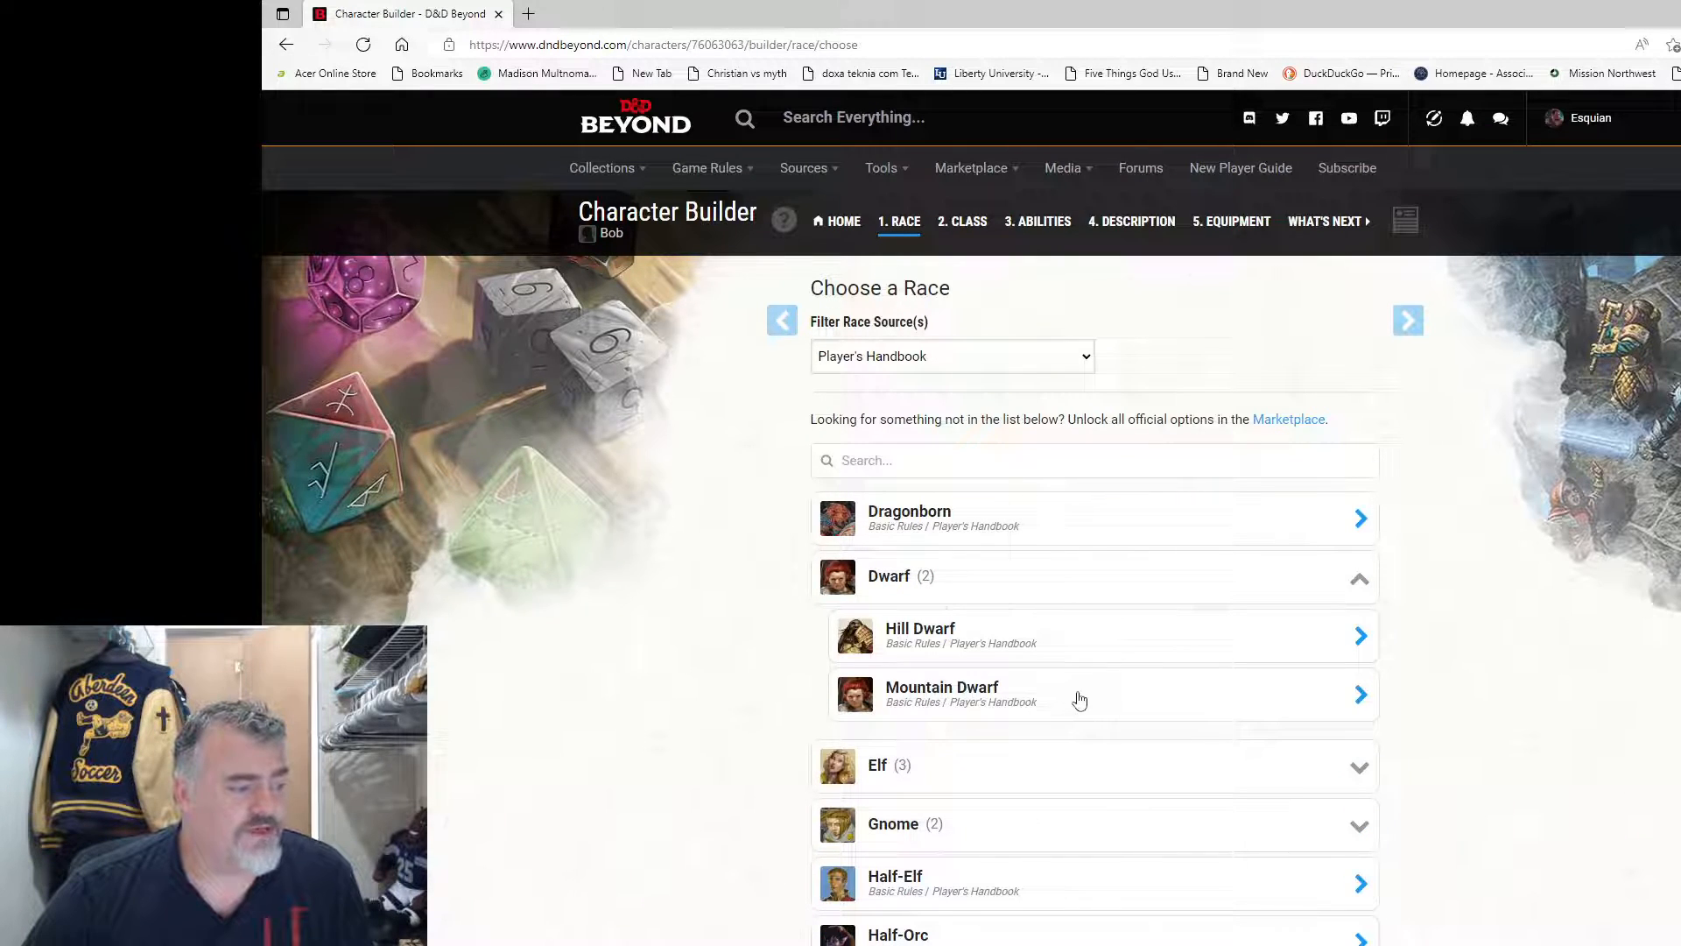
# Step: Read through the Hill Dwarf's racial traits and dismiss its confirmation without choosing it
pyautogui.click(1083, 659)
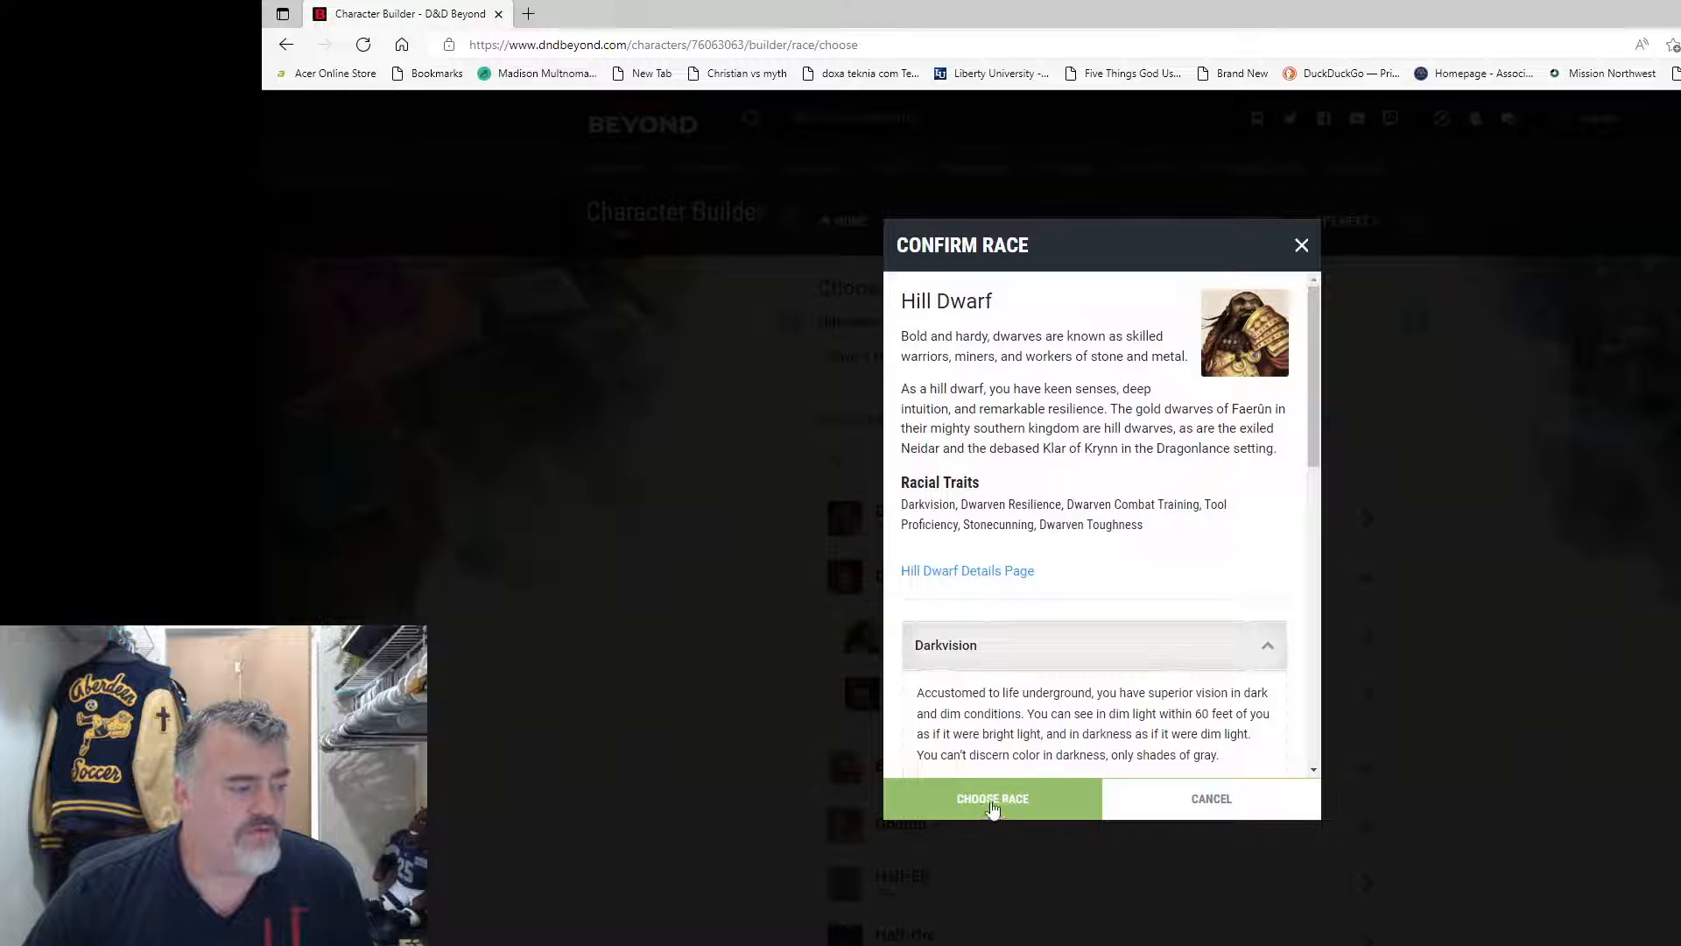
pyautogui.scroll(-7, 1041, 602)
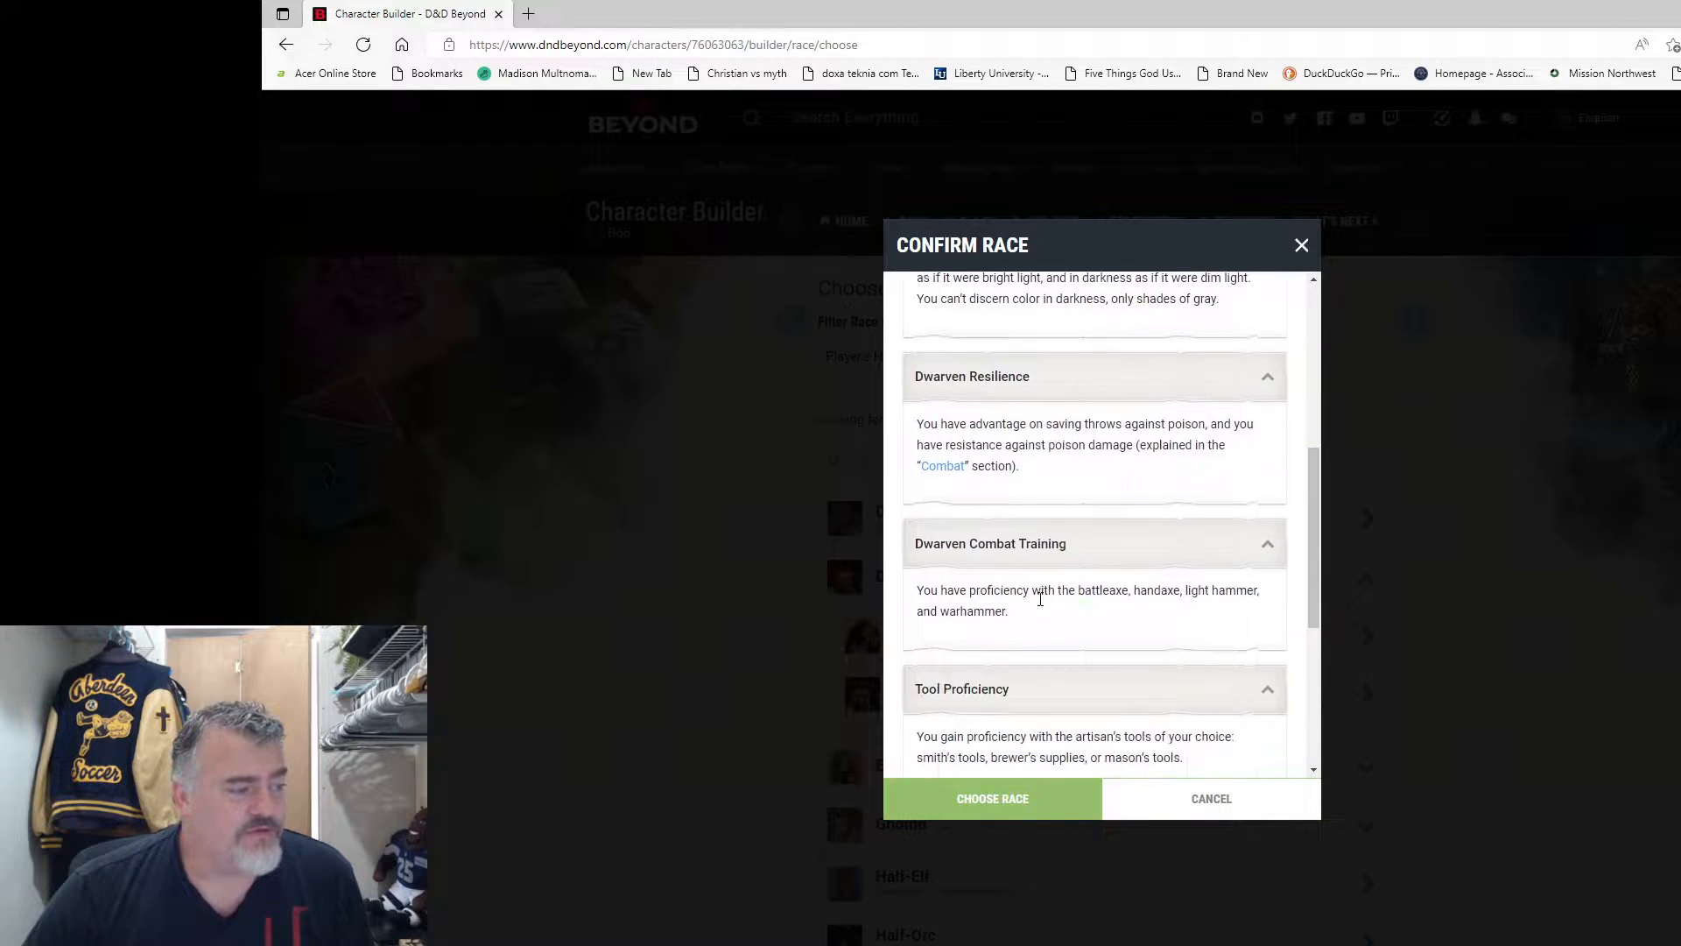
pyautogui.scroll(-3, 1040, 599)
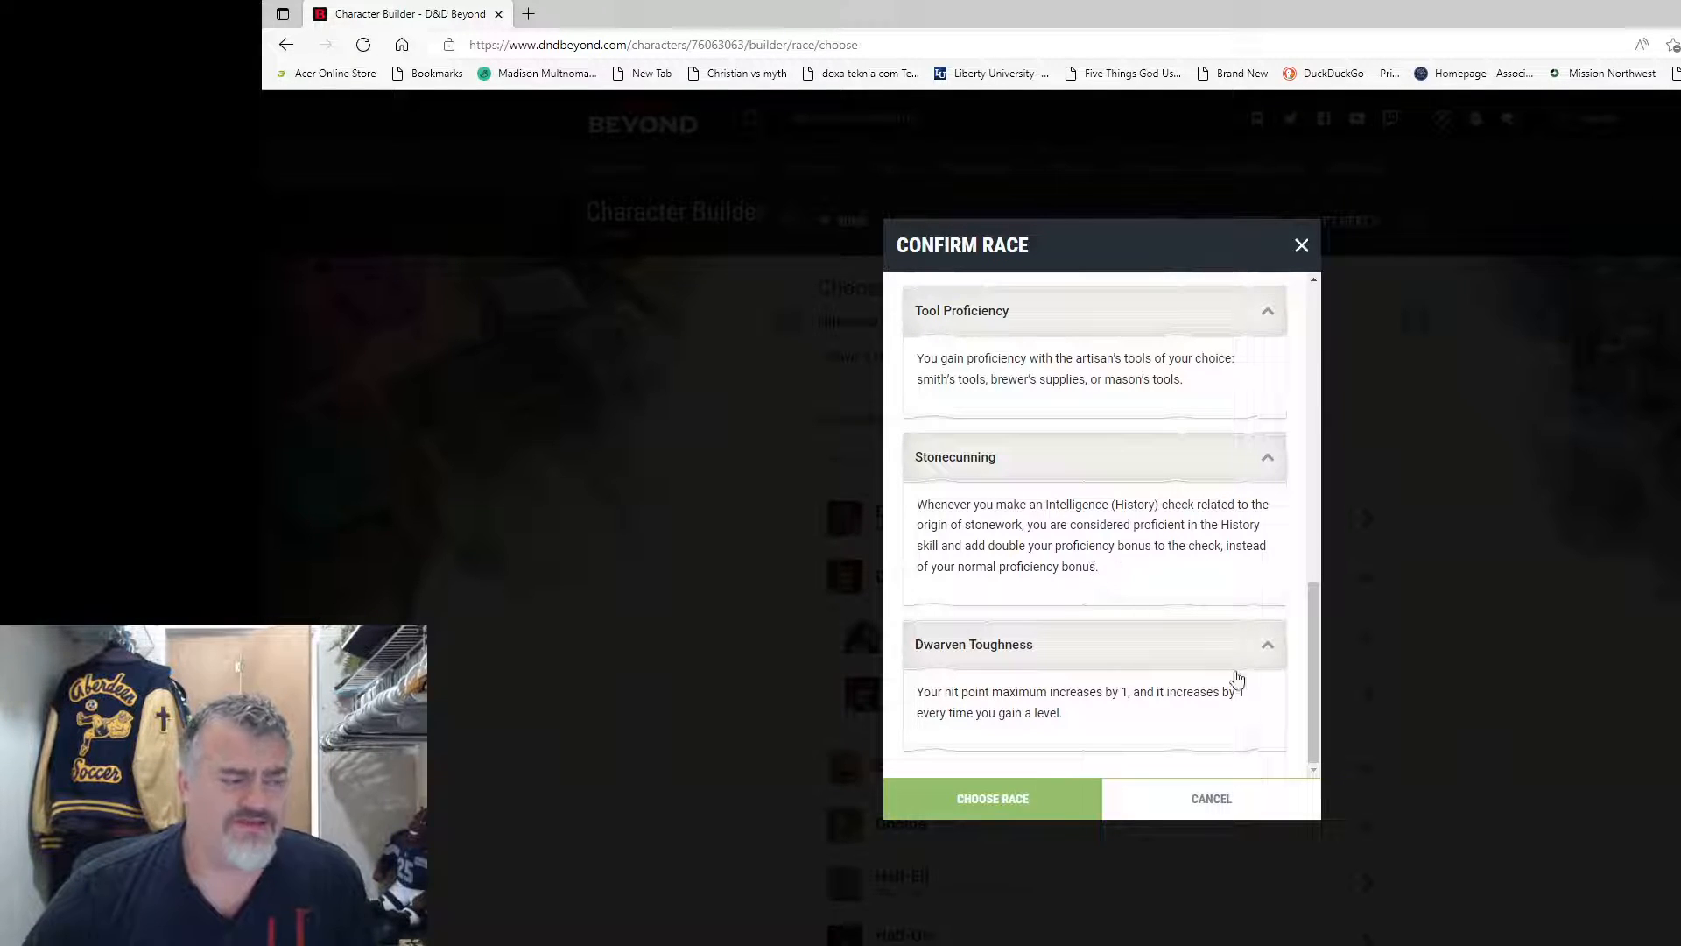
pyautogui.click(1206, 800)
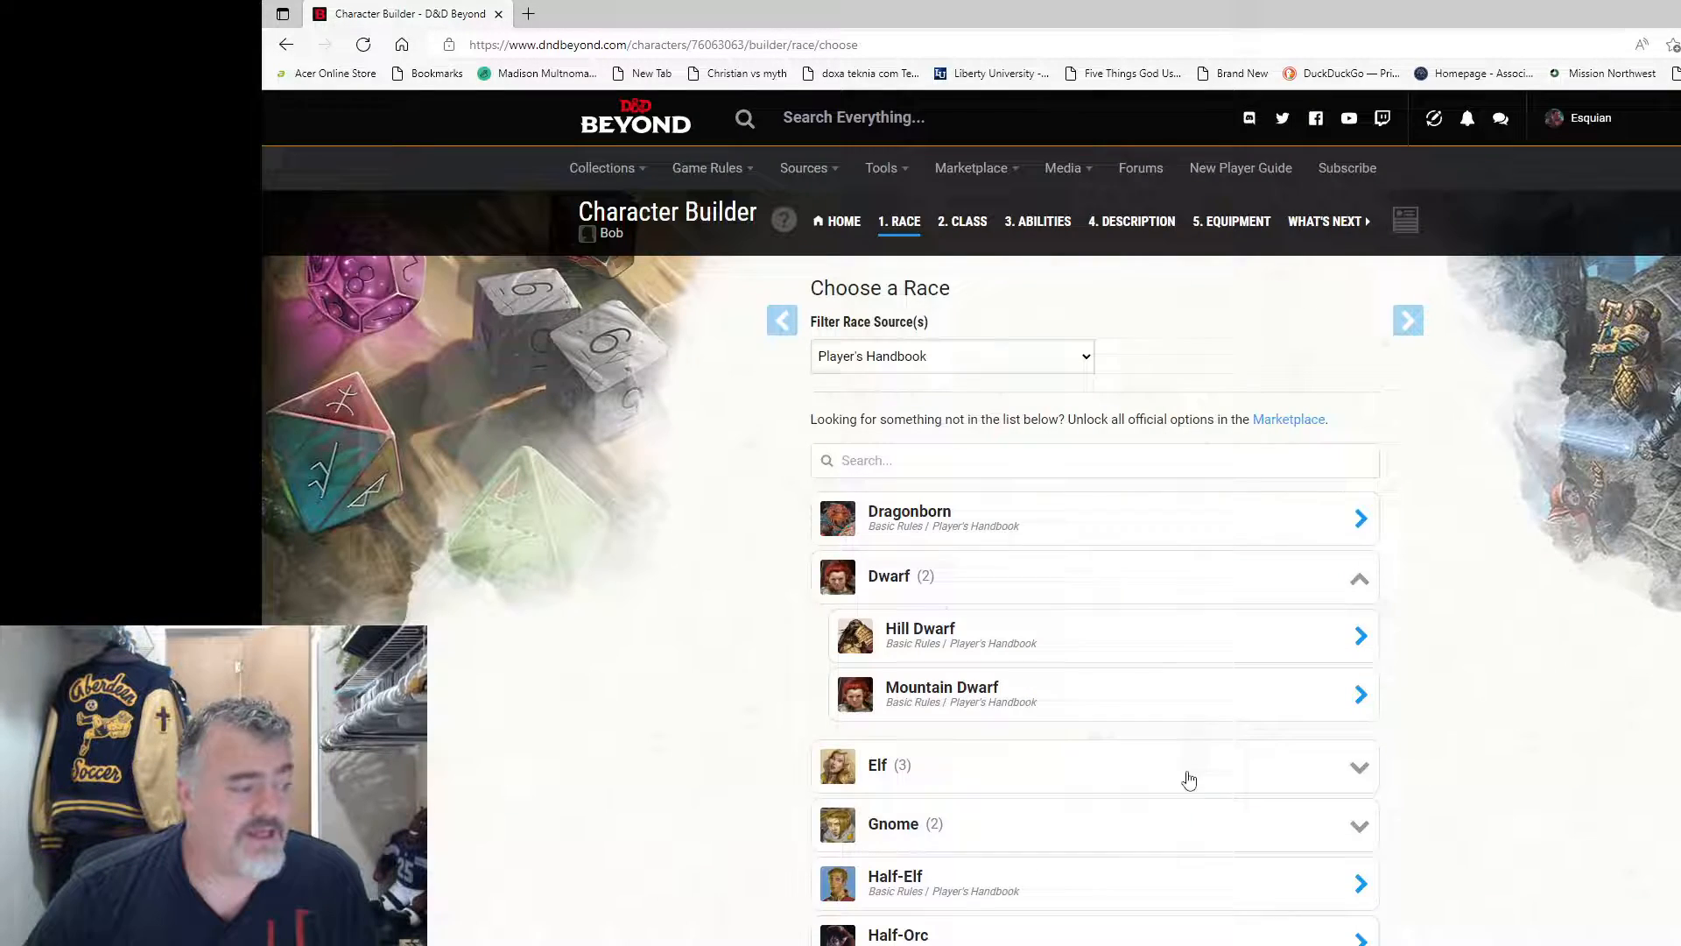
# Step: Review the Mountain Dwarf's racial traits and choose it as the character's race
pyautogui.click(938, 705)
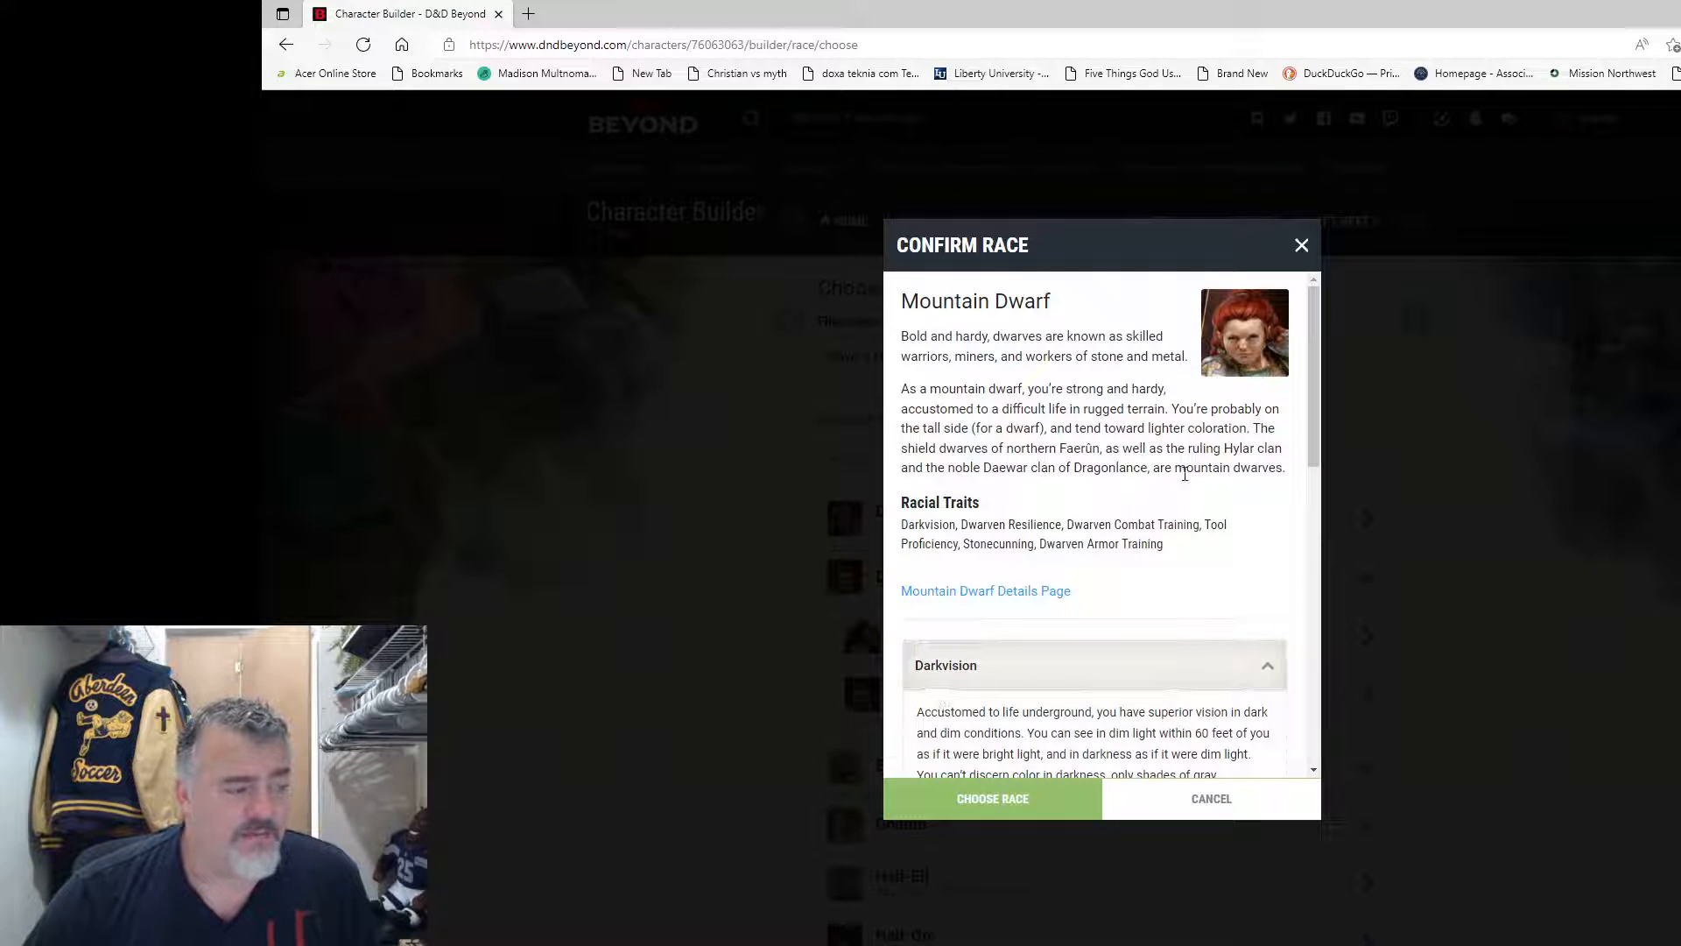
pyautogui.scroll(-10, 1184, 473)
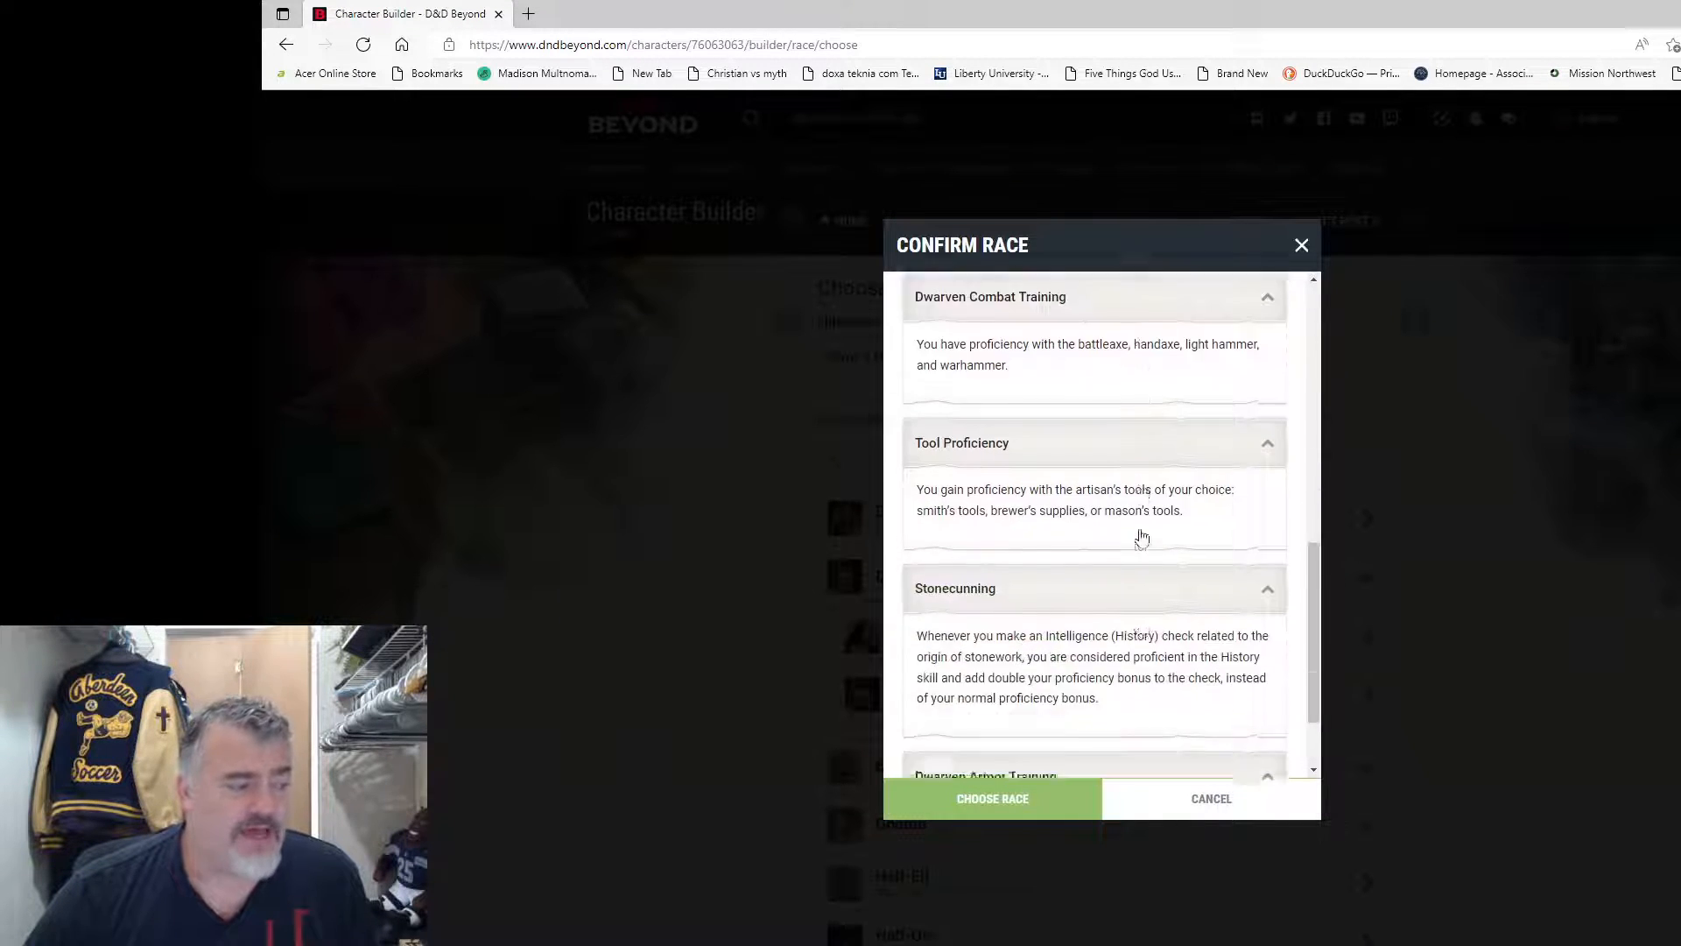
pyautogui.scroll(-2, 1142, 538)
pyautogui.click(975, 799)
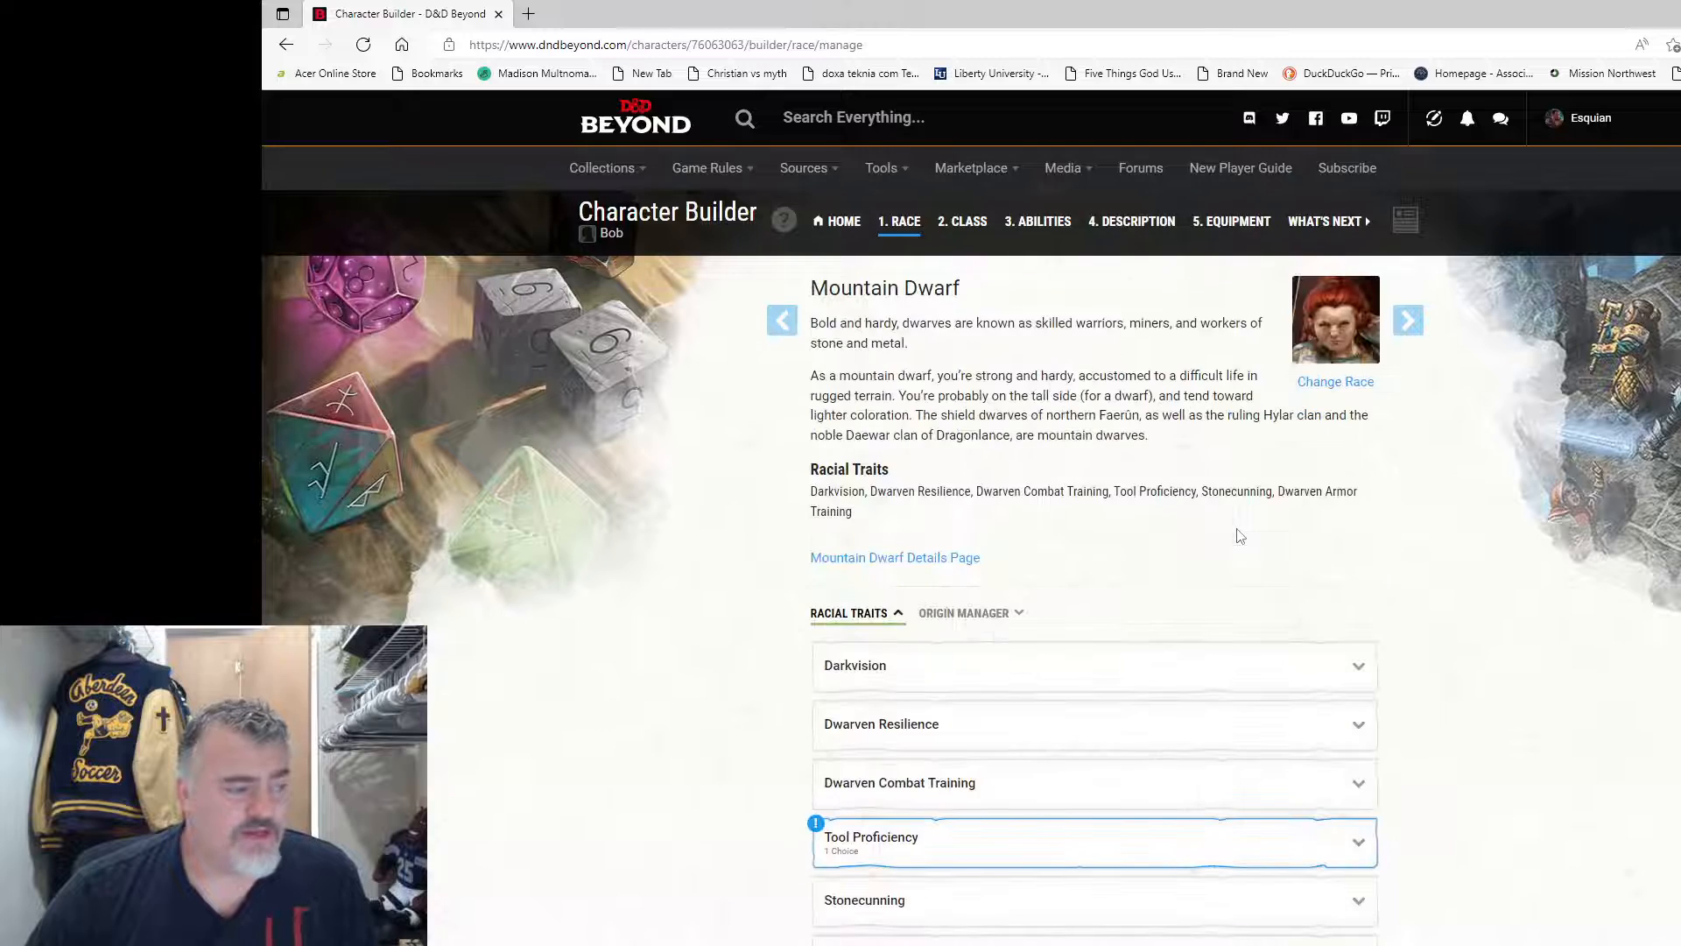
# Step: Set the Mountain Dwarf's Tool Proficiency choice to Brewer's Supplies
pyautogui.scroll(-3, 1234, 531)
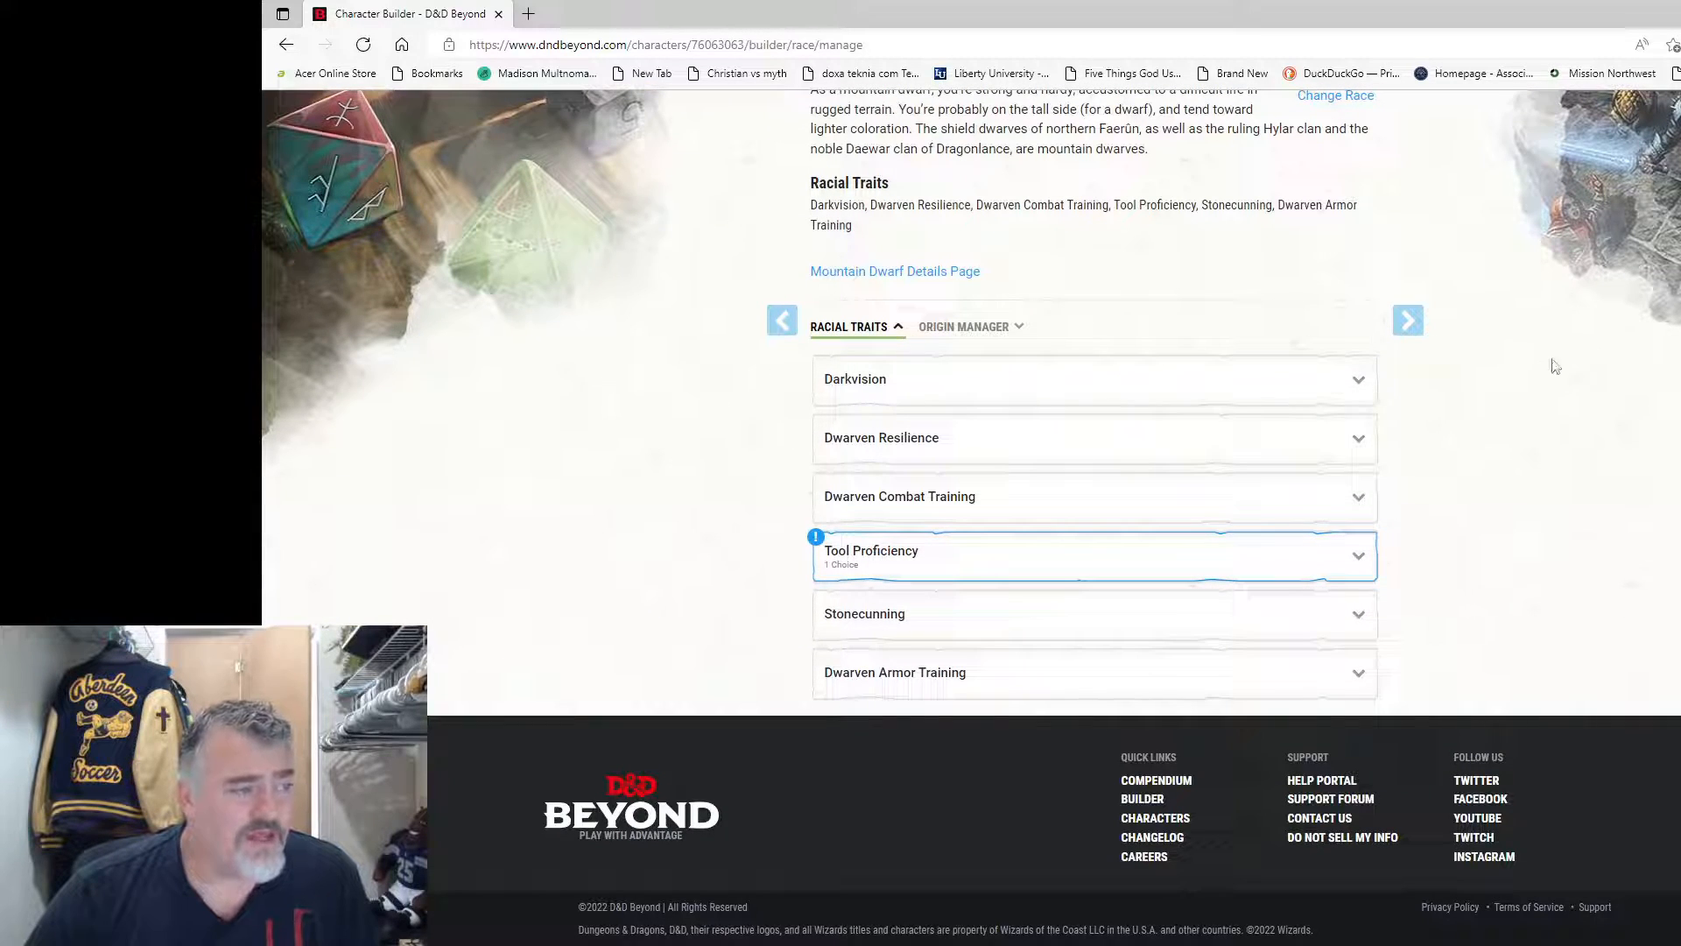
pyautogui.scroll(3, 1534, 369)
pyautogui.scroll(-1, 1535, 369)
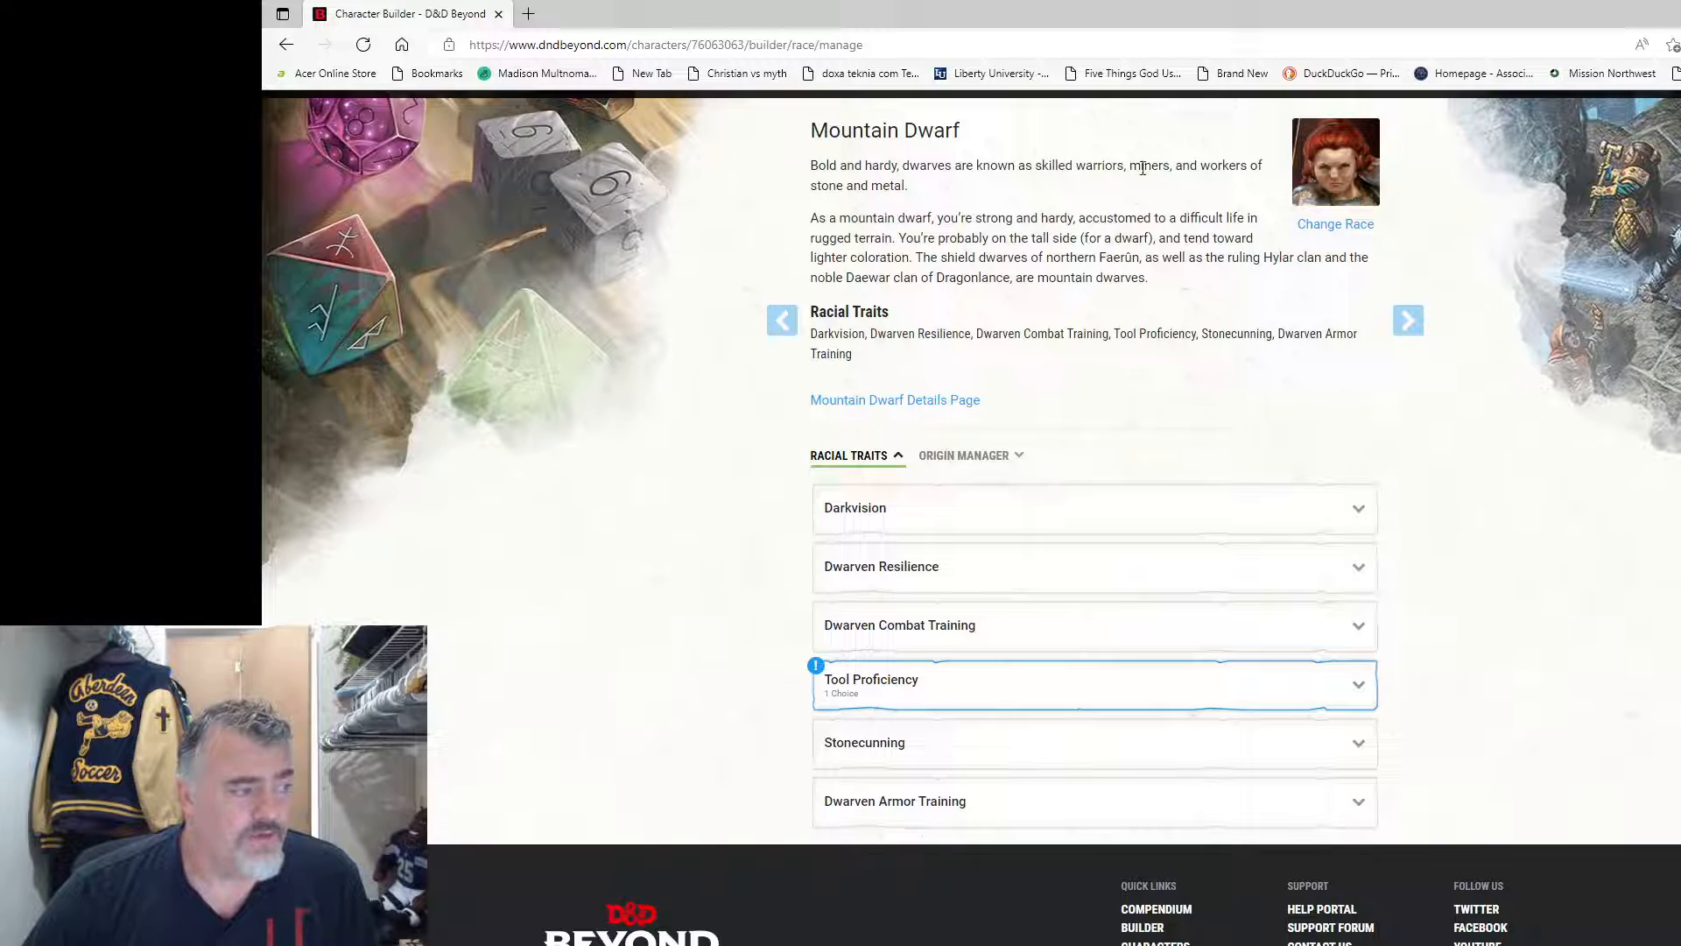
pyautogui.scroll(-2, 1164, 570)
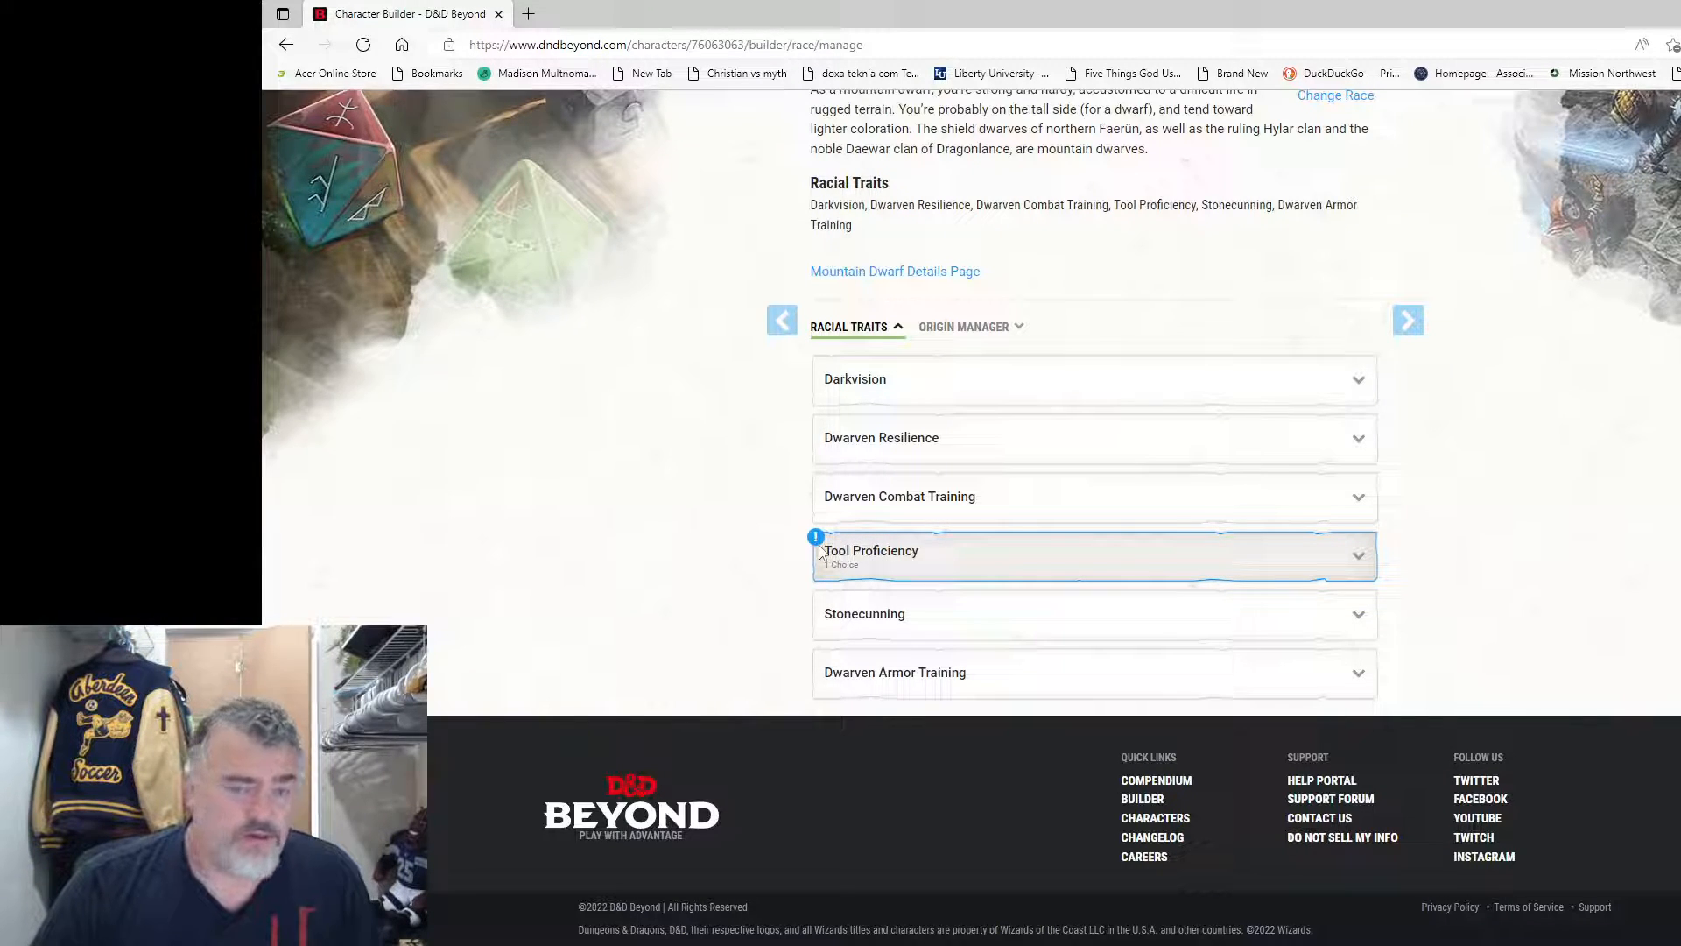
pyautogui.click(900, 565)
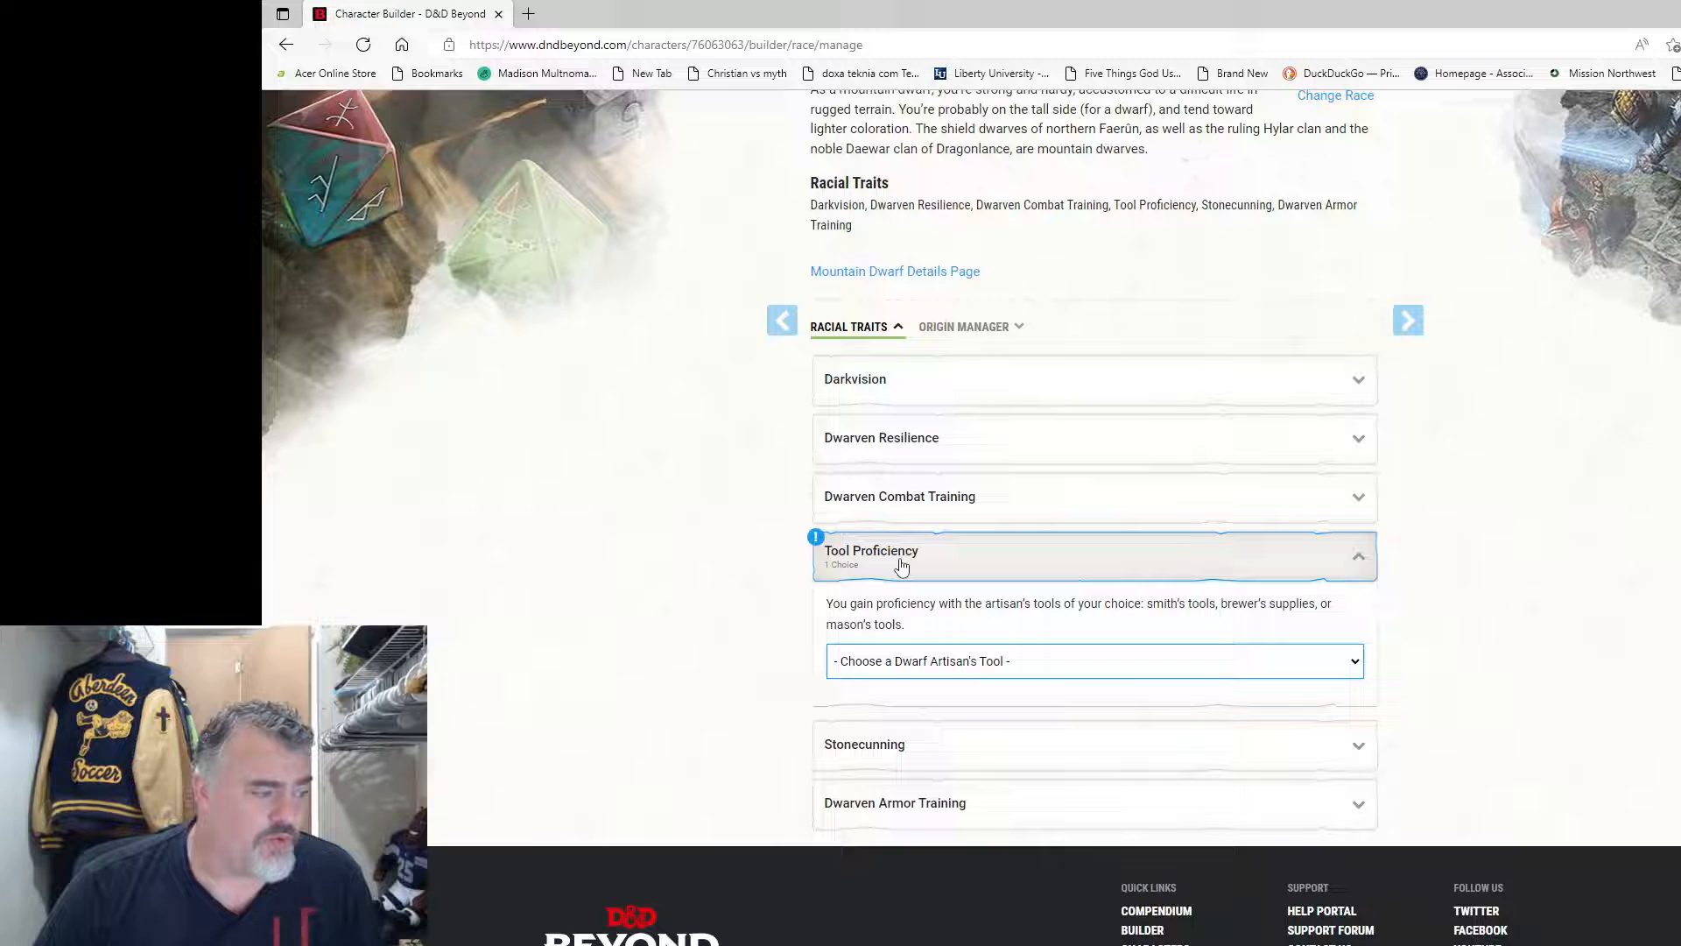
pyautogui.click(938, 670)
pyautogui.click(939, 706)
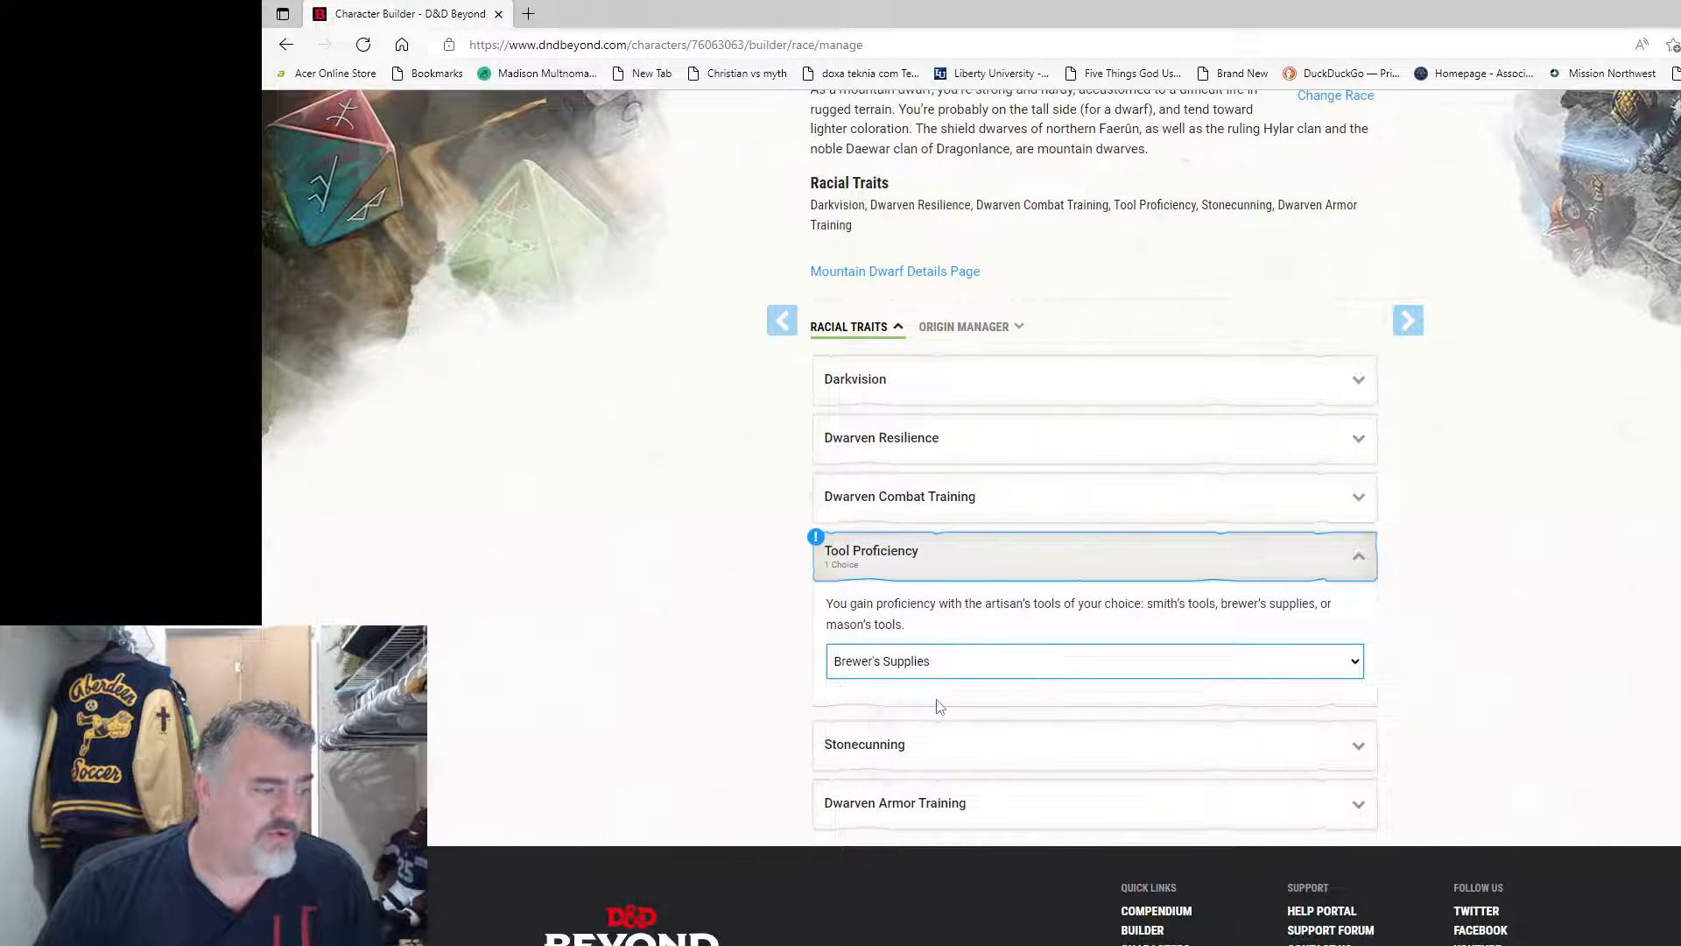
pyautogui.scroll(-2, 1181, 634)
pyautogui.scroll(5, 1179, 631)
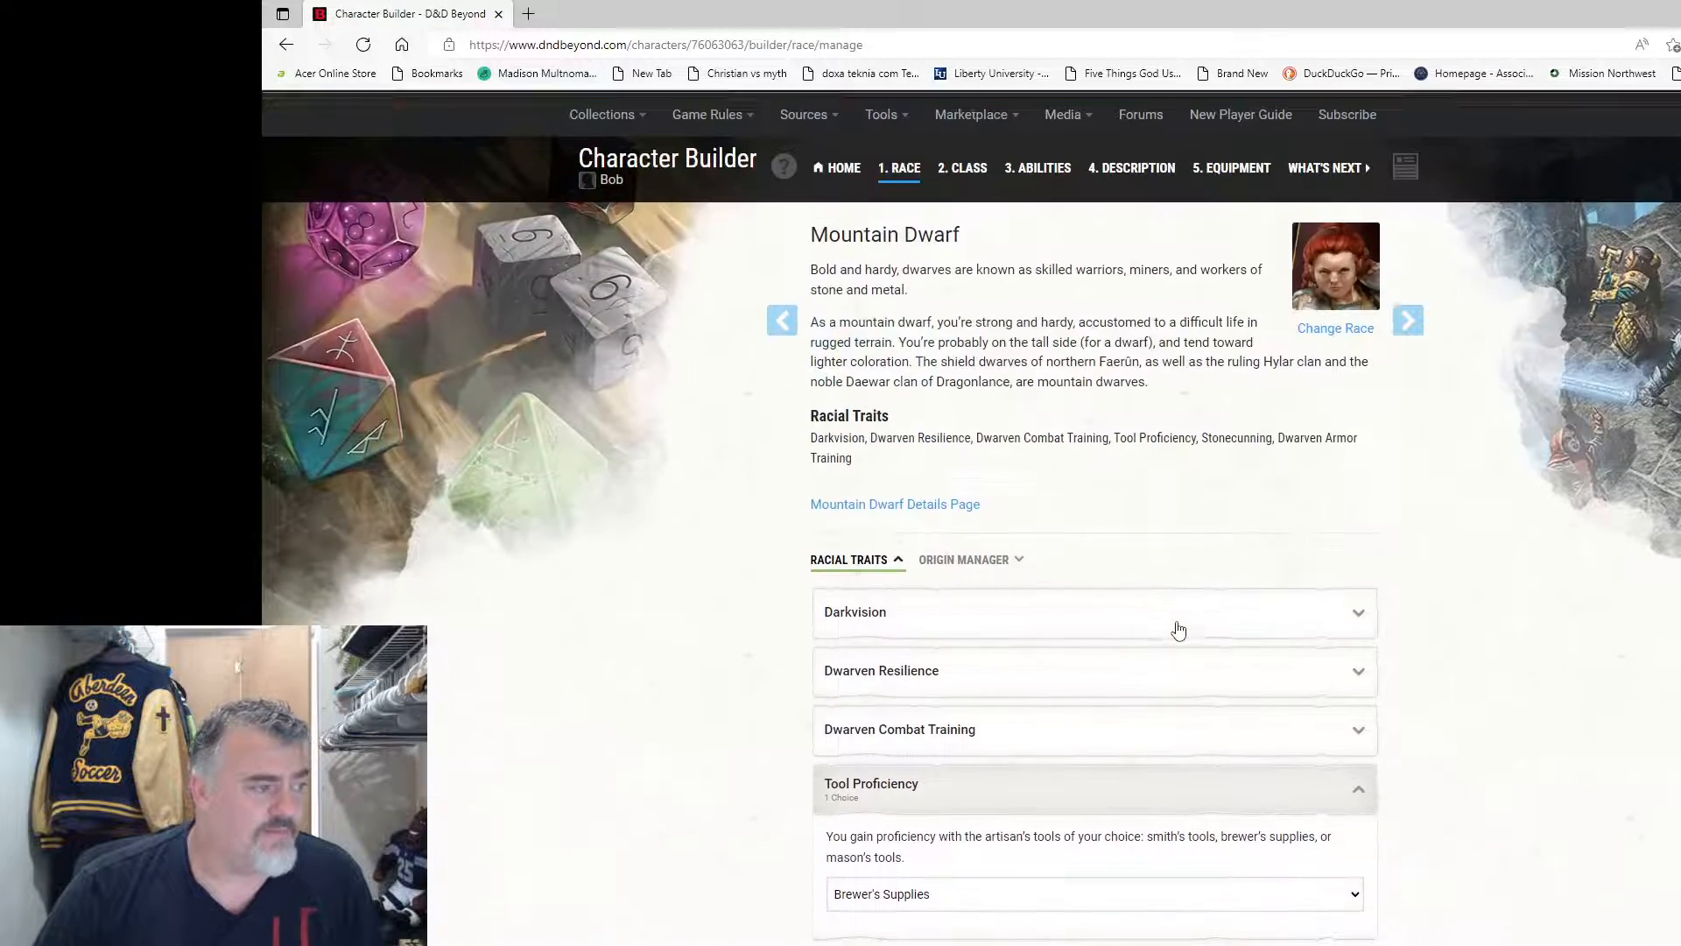
# Step: Review the replacement traits in the Origin Manager and continue to the class selection
pyautogui.scroll(-3, 1372, 530)
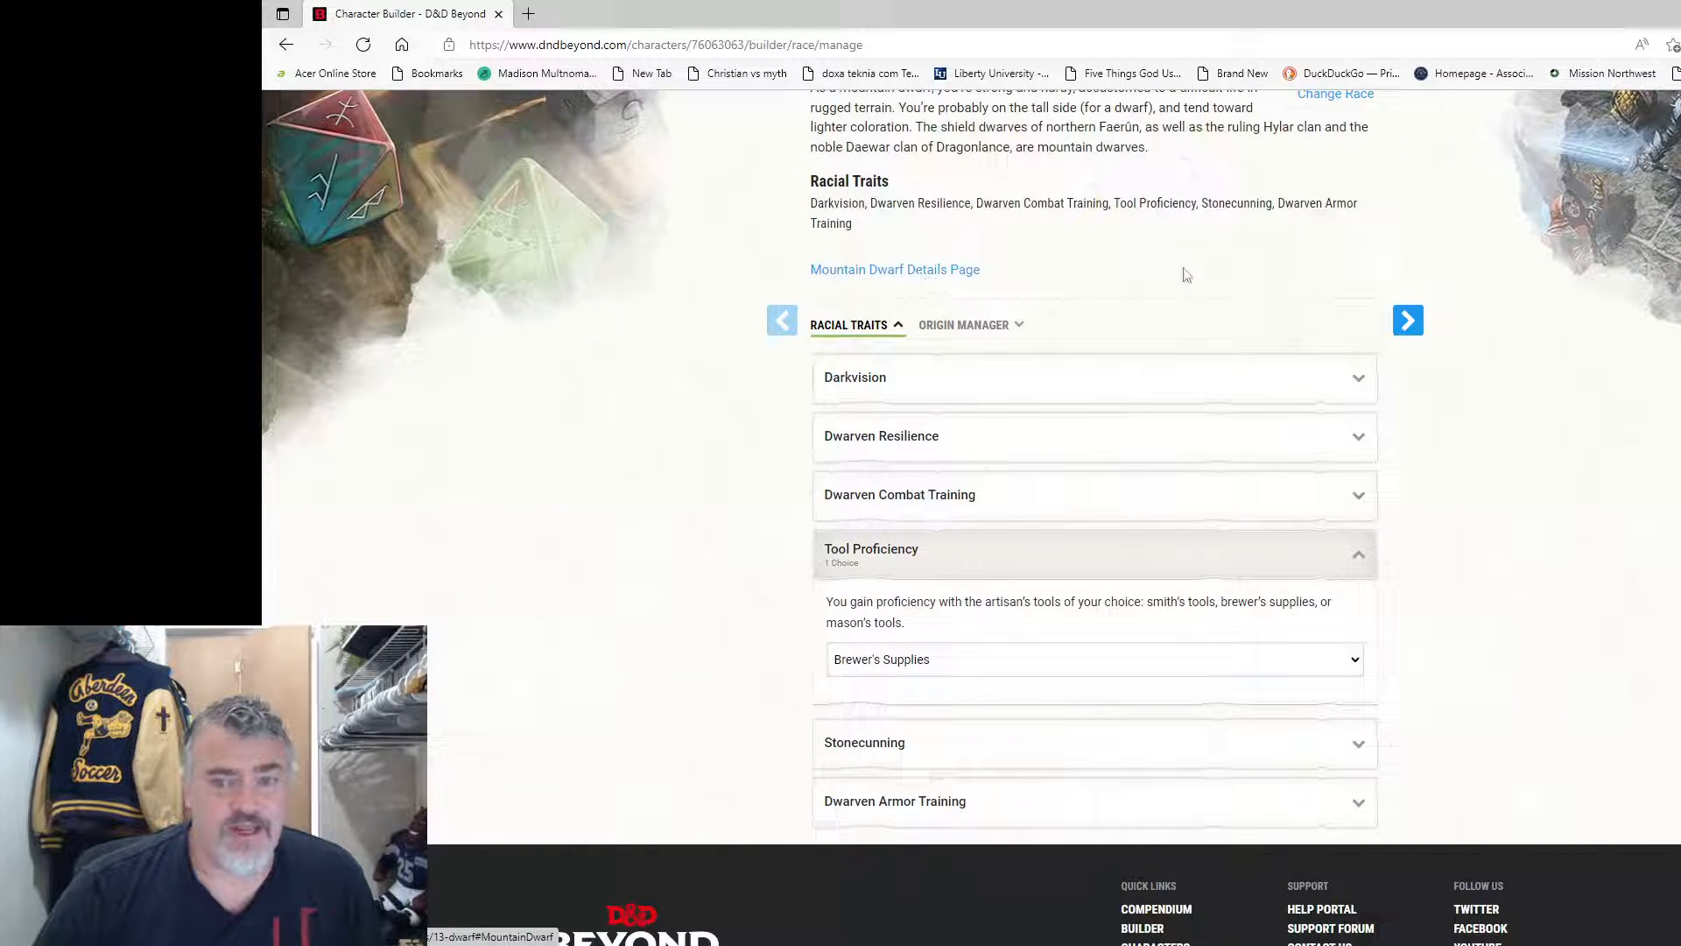
pyautogui.click(982, 325)
pyautogui.scroll(-4, 1032, 400)
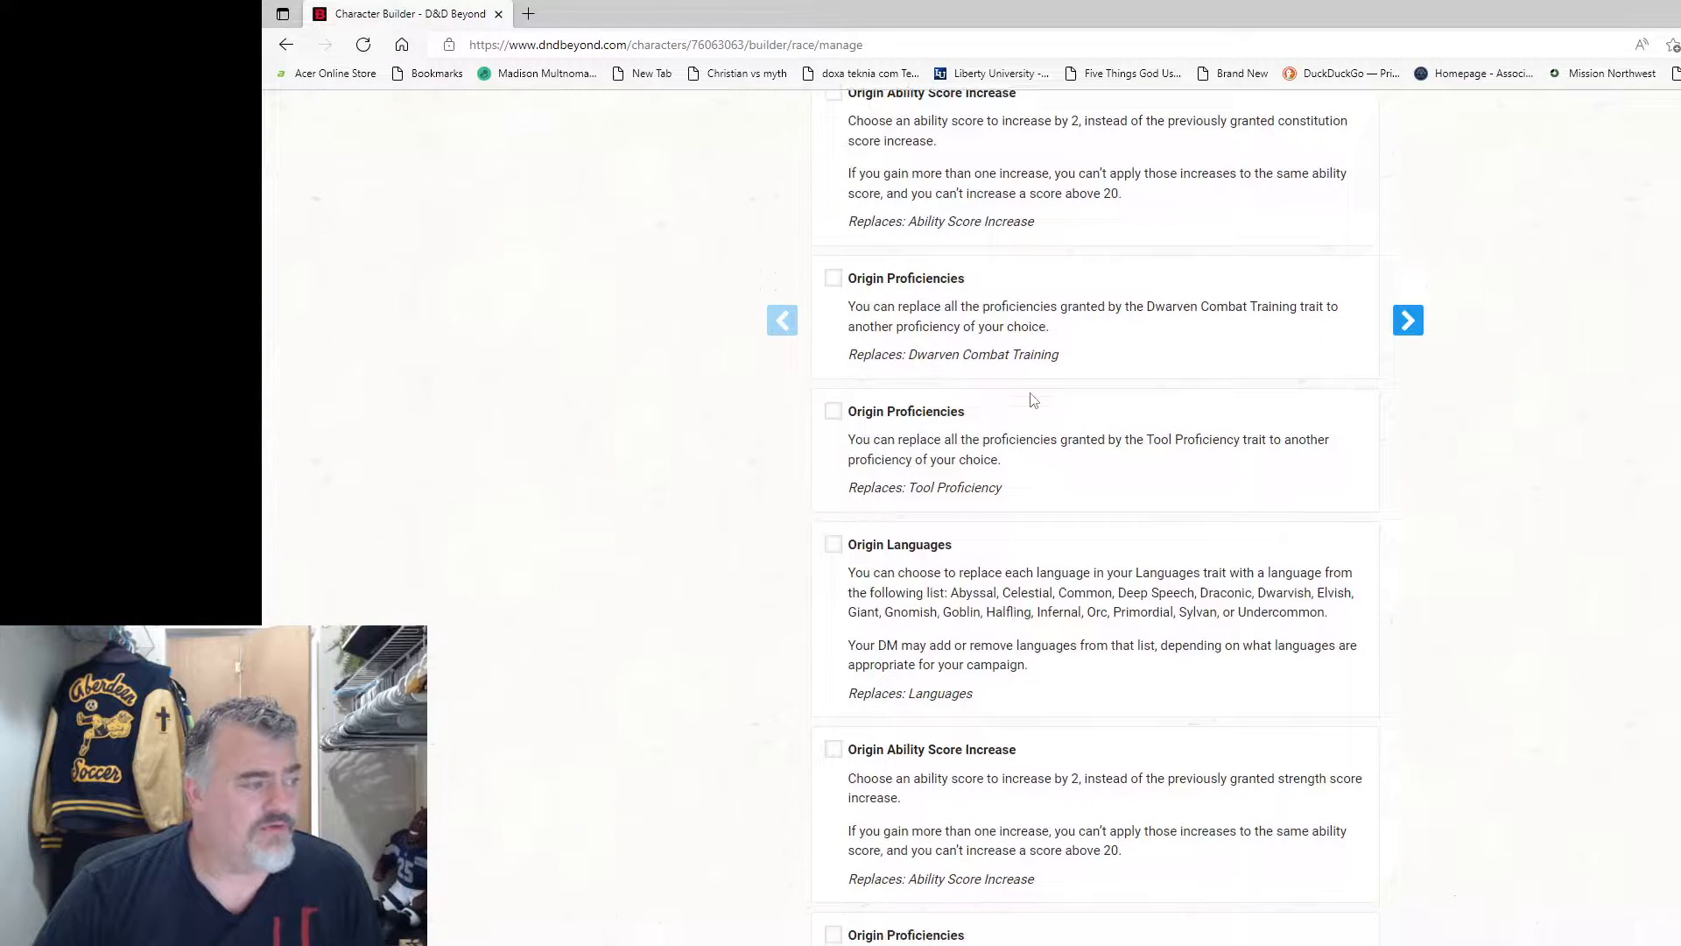
pyautogui.scroll(3, 1032, 400)
pyautogui.scroll(-2, 1025, 396)
pyautogui.scroll(3, 1377, 401)
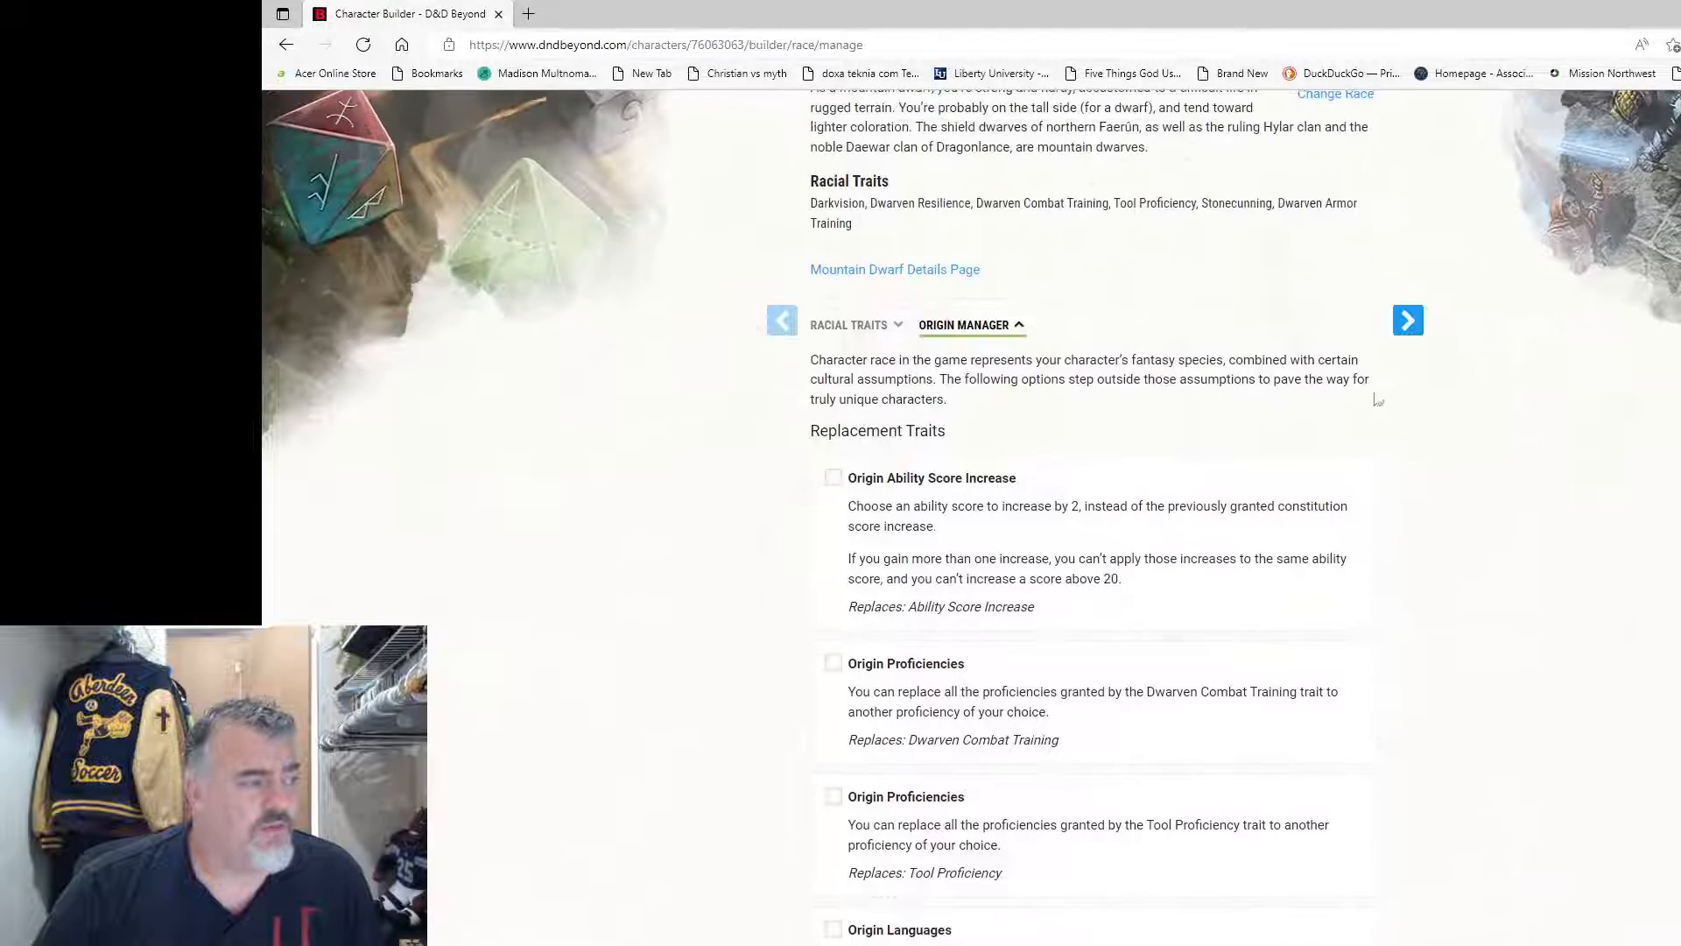
pyautogui.click(1419, 324)
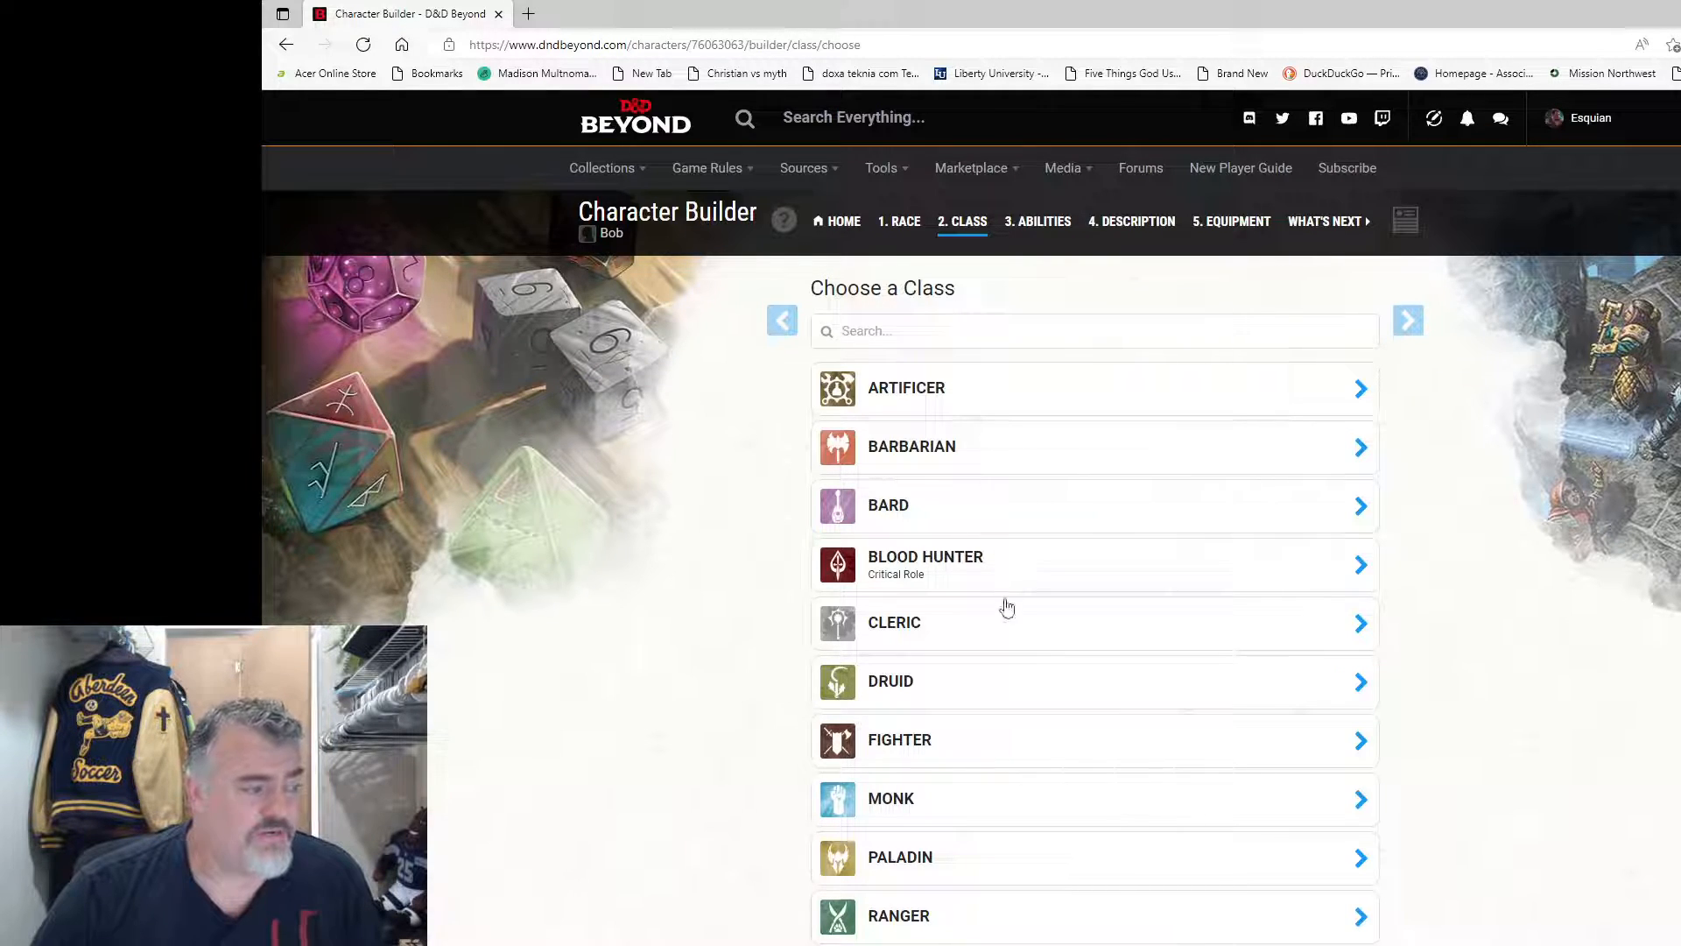
# Step: Look over the available classes and examine the Artificer and Barbarian details without adding either
pyautogui.scroll(-5, 1006, 613)
pyautogui.scroll(4, 979, 679)
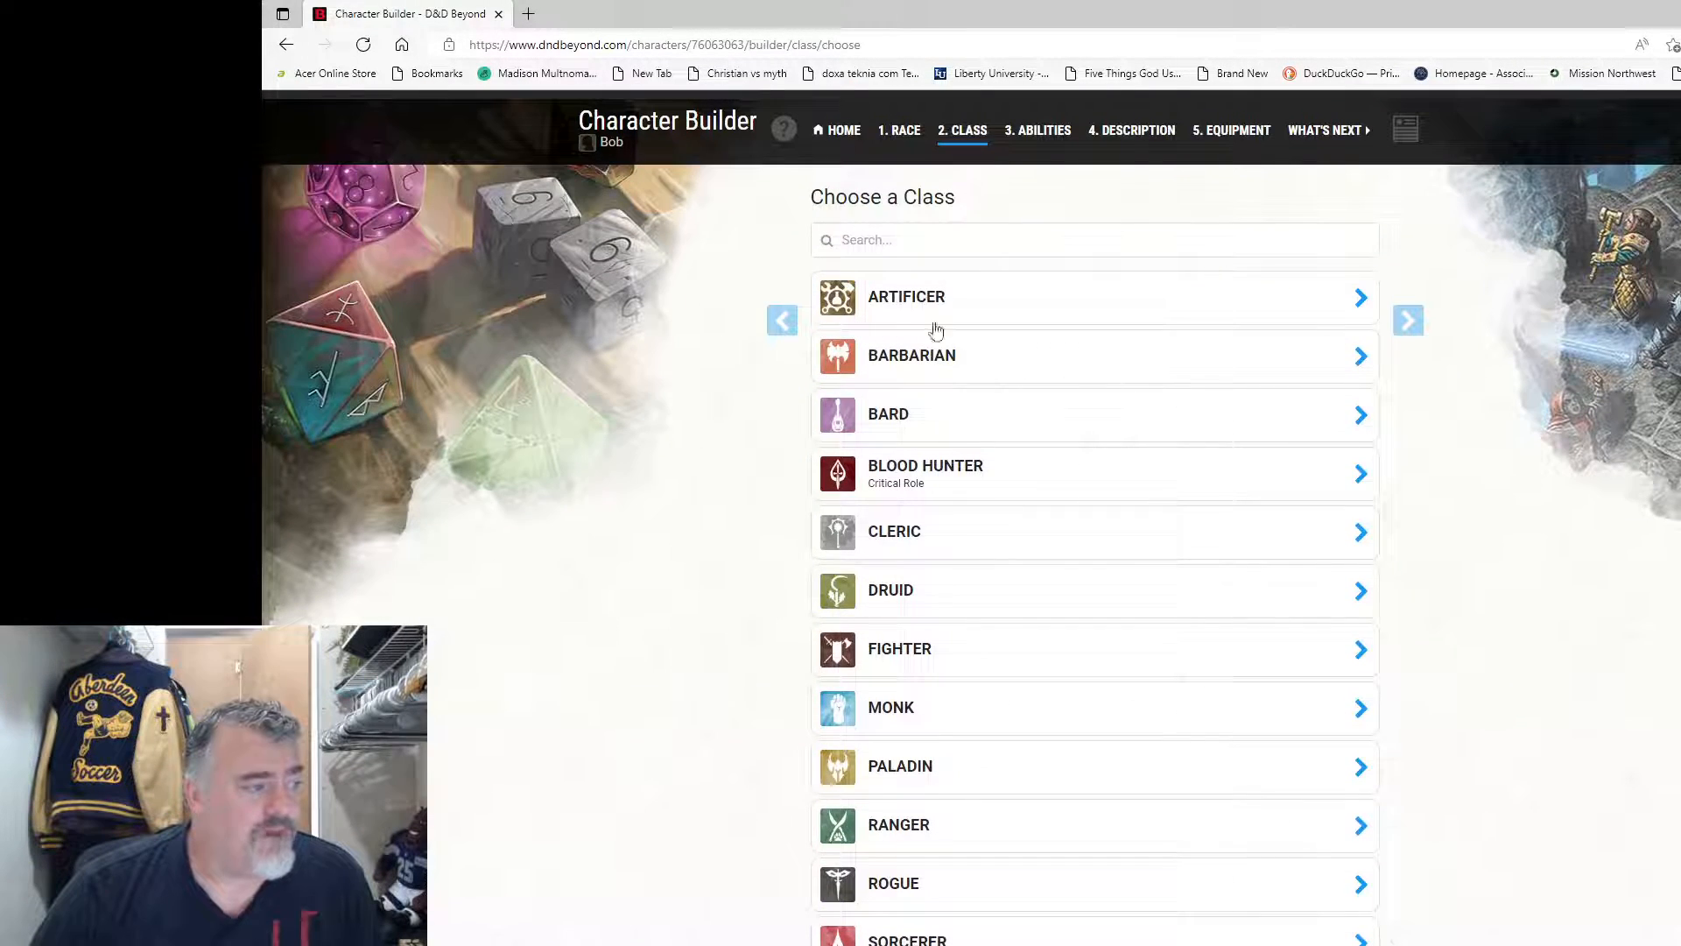
pyautogui.click(1007, 300)
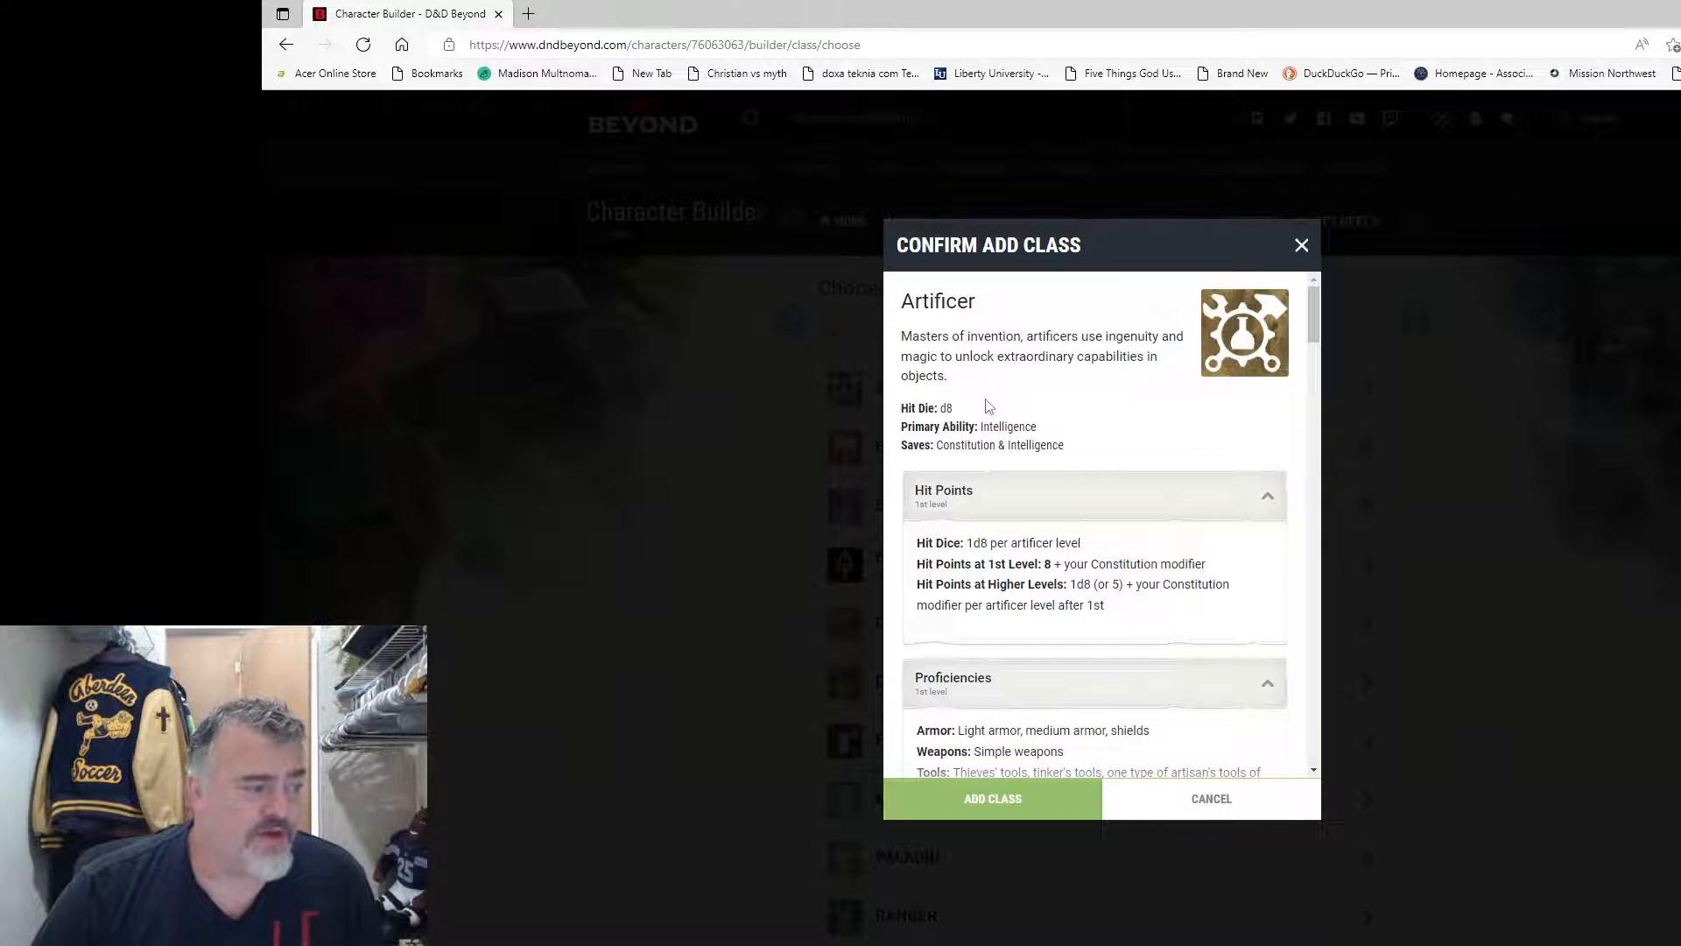
pyautogui.click(1202, 807)
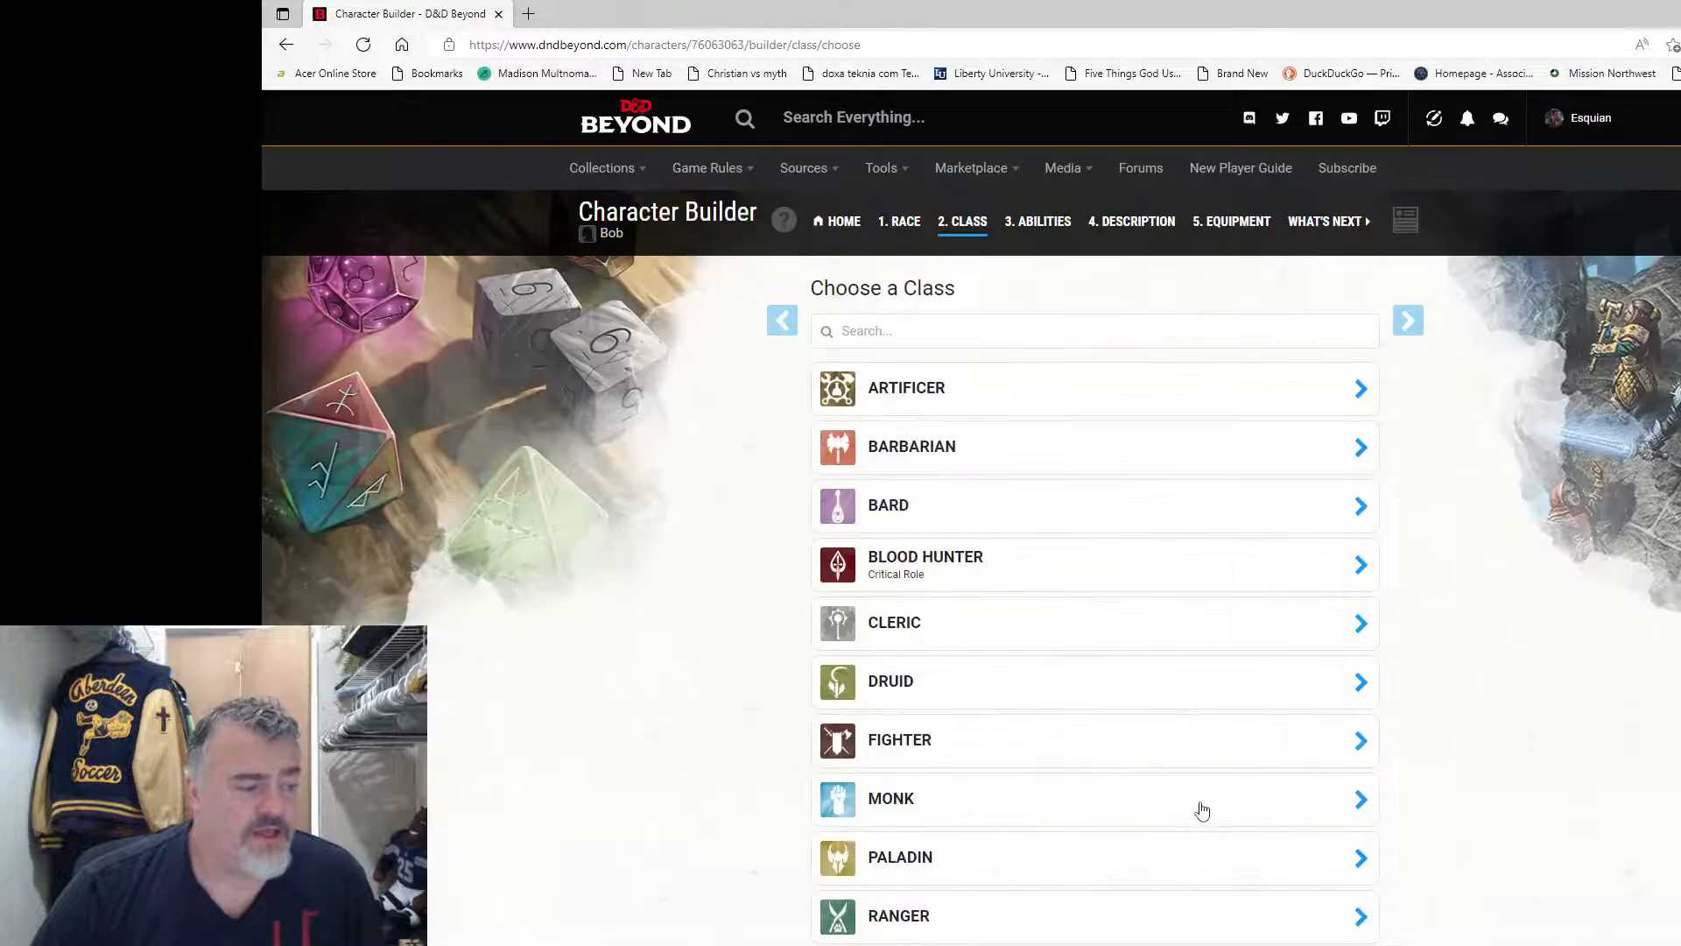
pyautogui.click(962, 452)
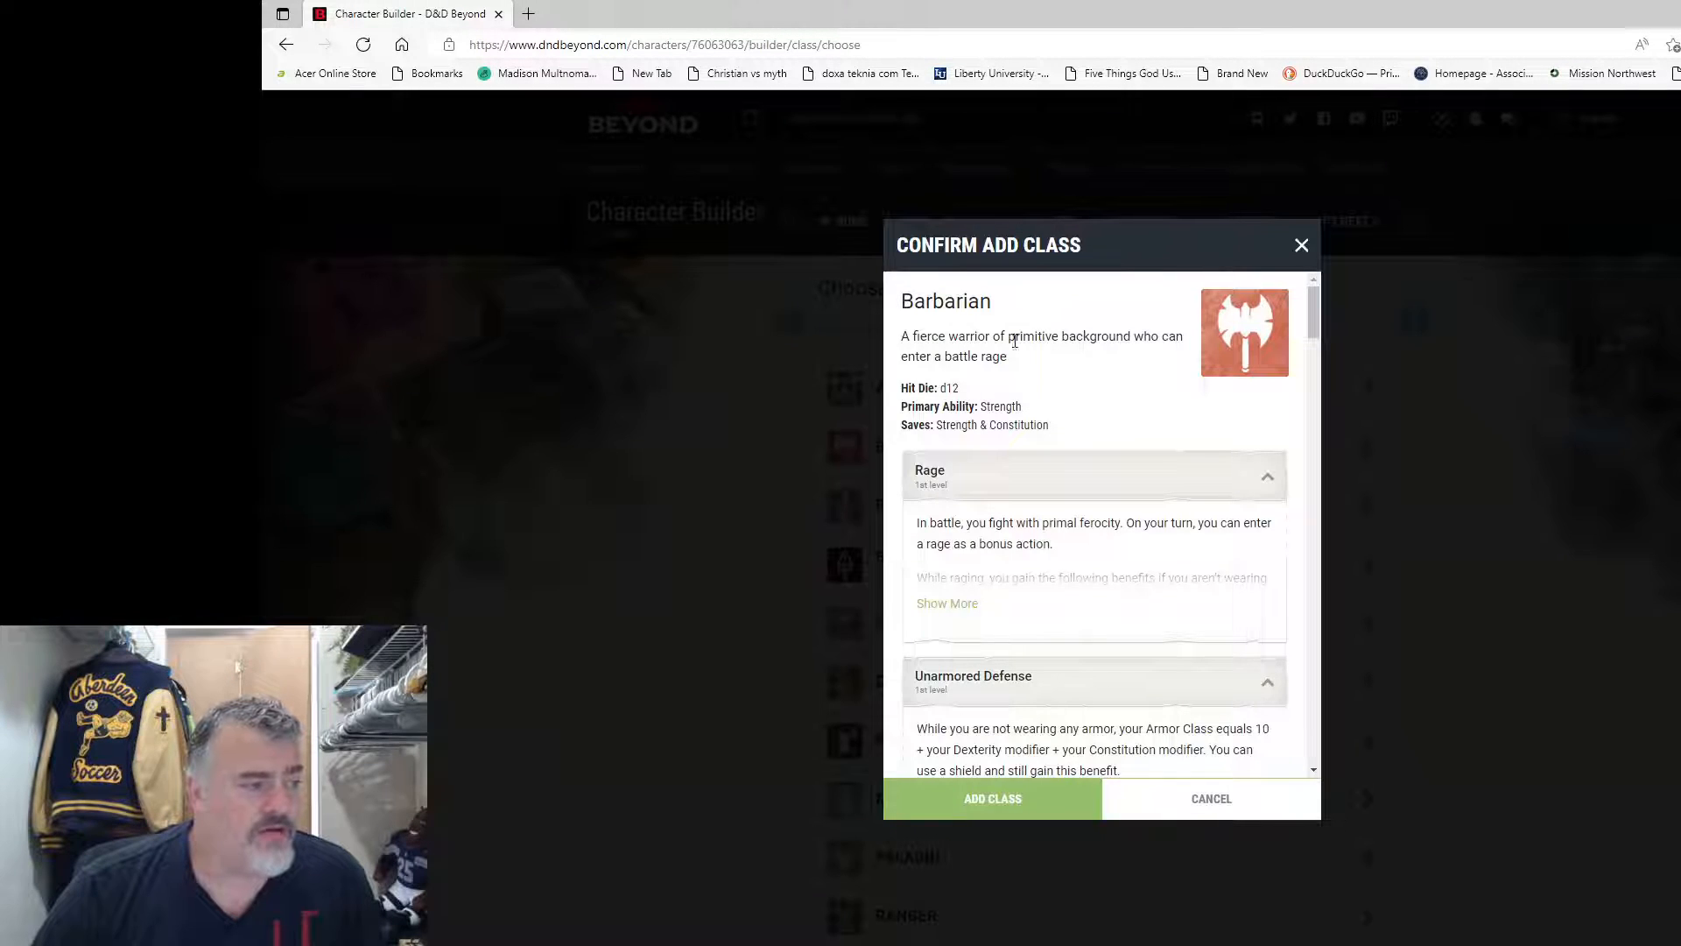
pyautogui.click(1219, 800)
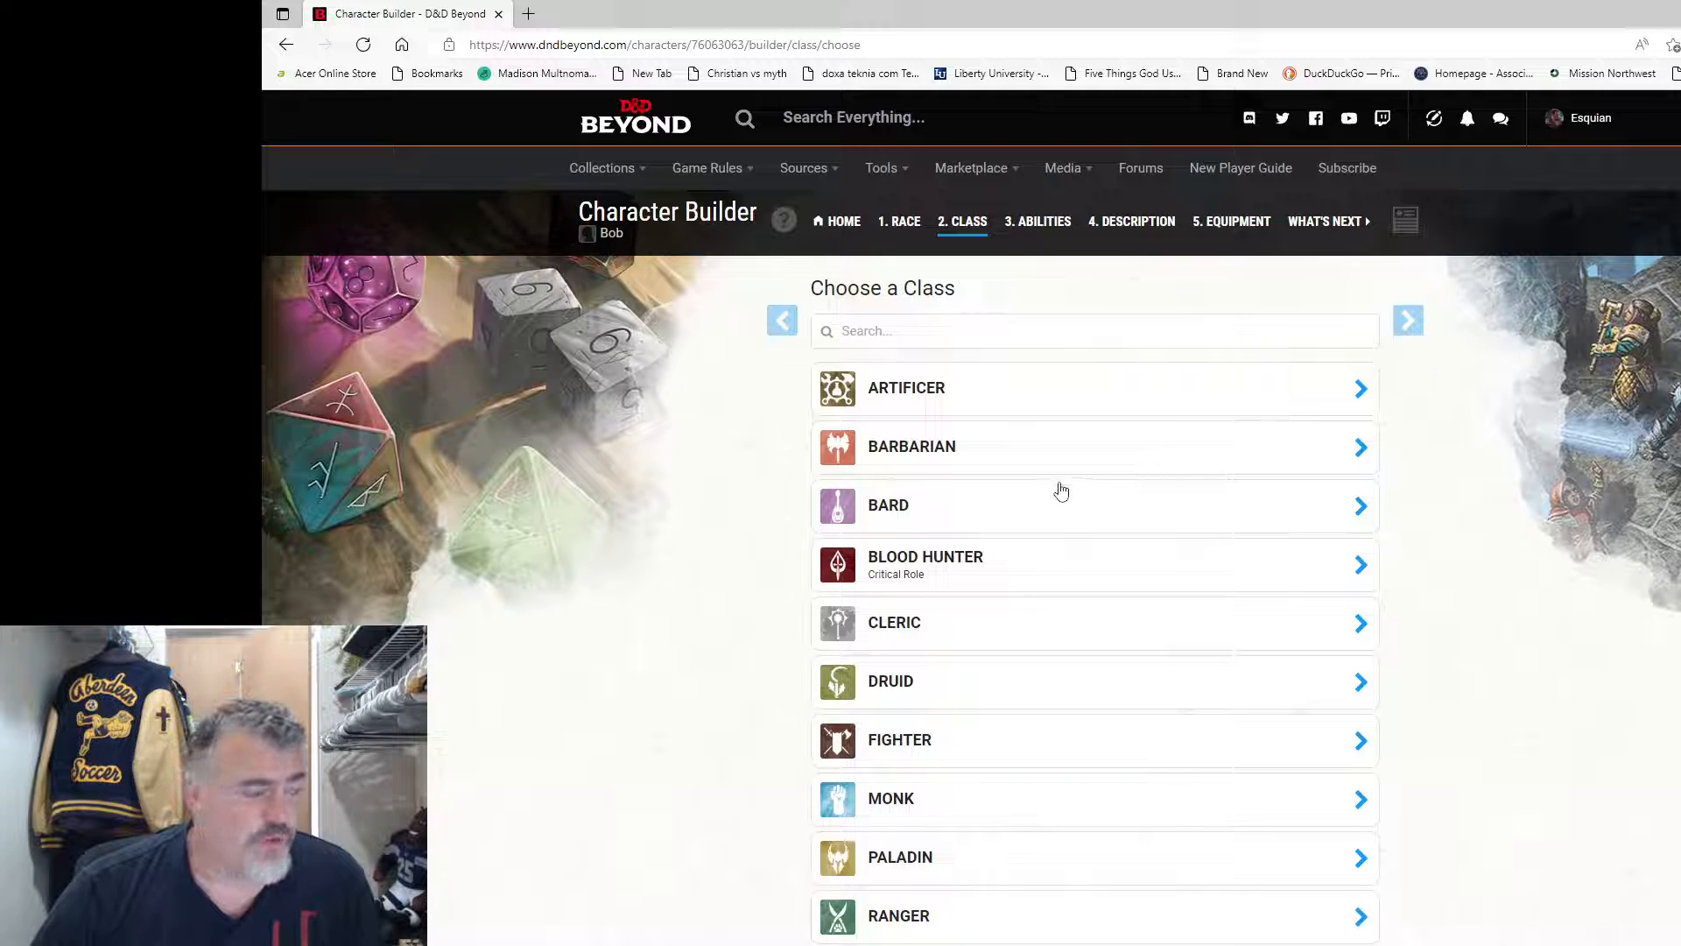
# Step: Add Bard as the character's class from the class list
pyautogui.scroll(-3, 1057, 487)
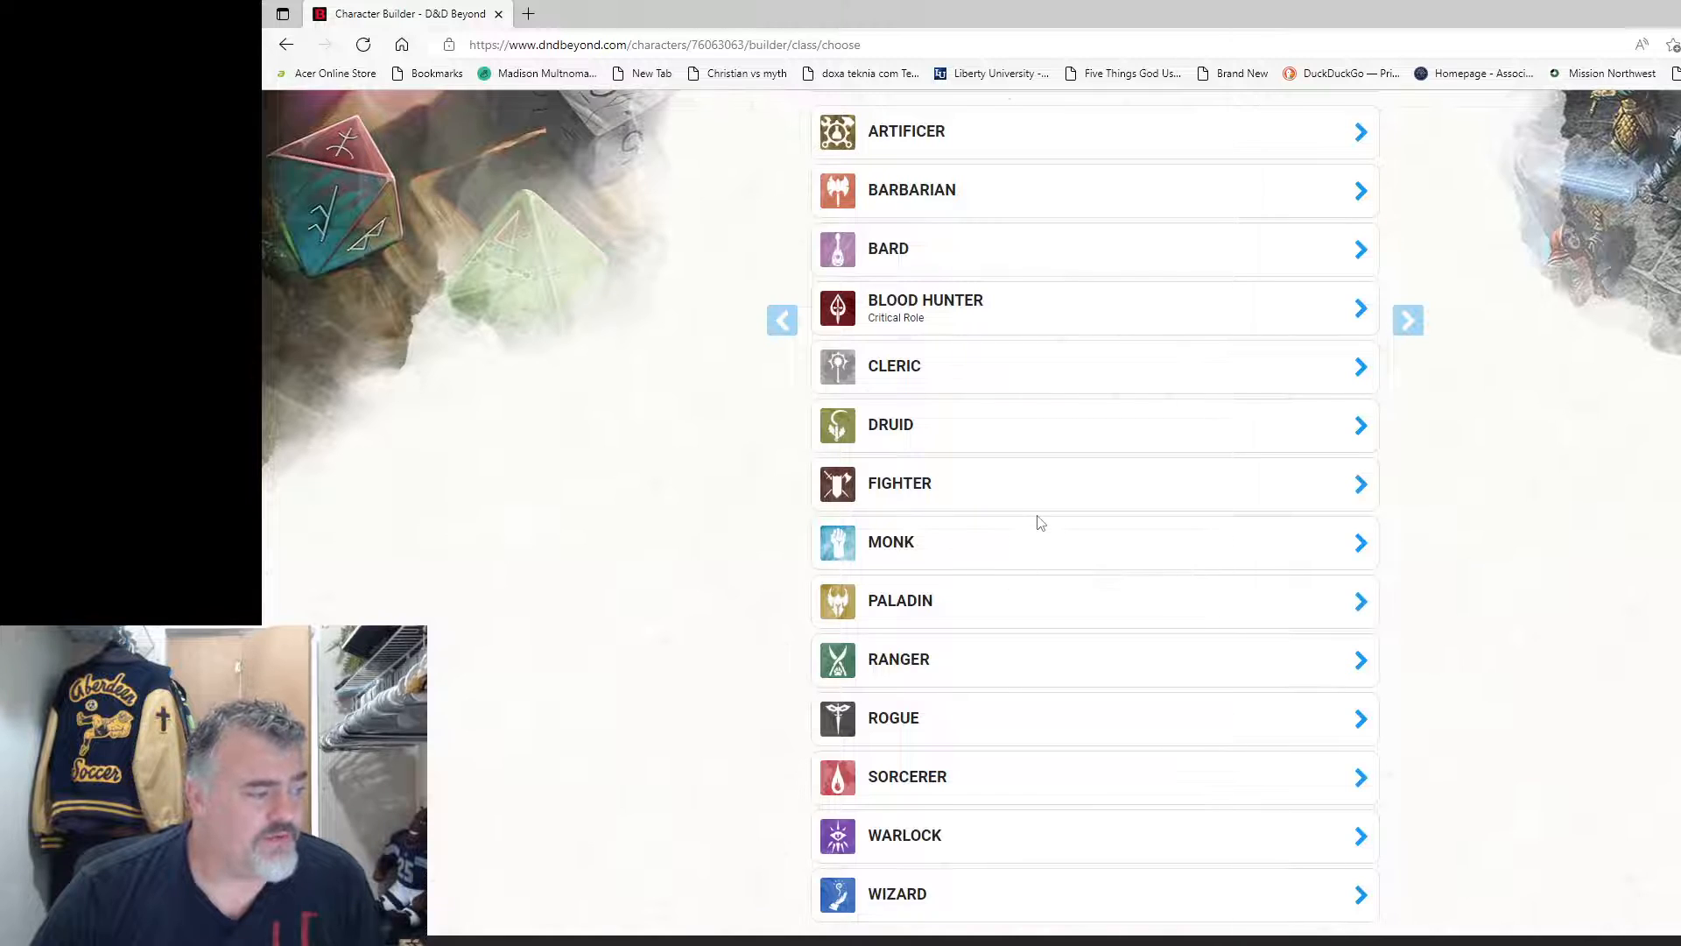
pyautogui.scroll(-3, 1041, 522)
pyautogui.scroll(2, 1138, 575)
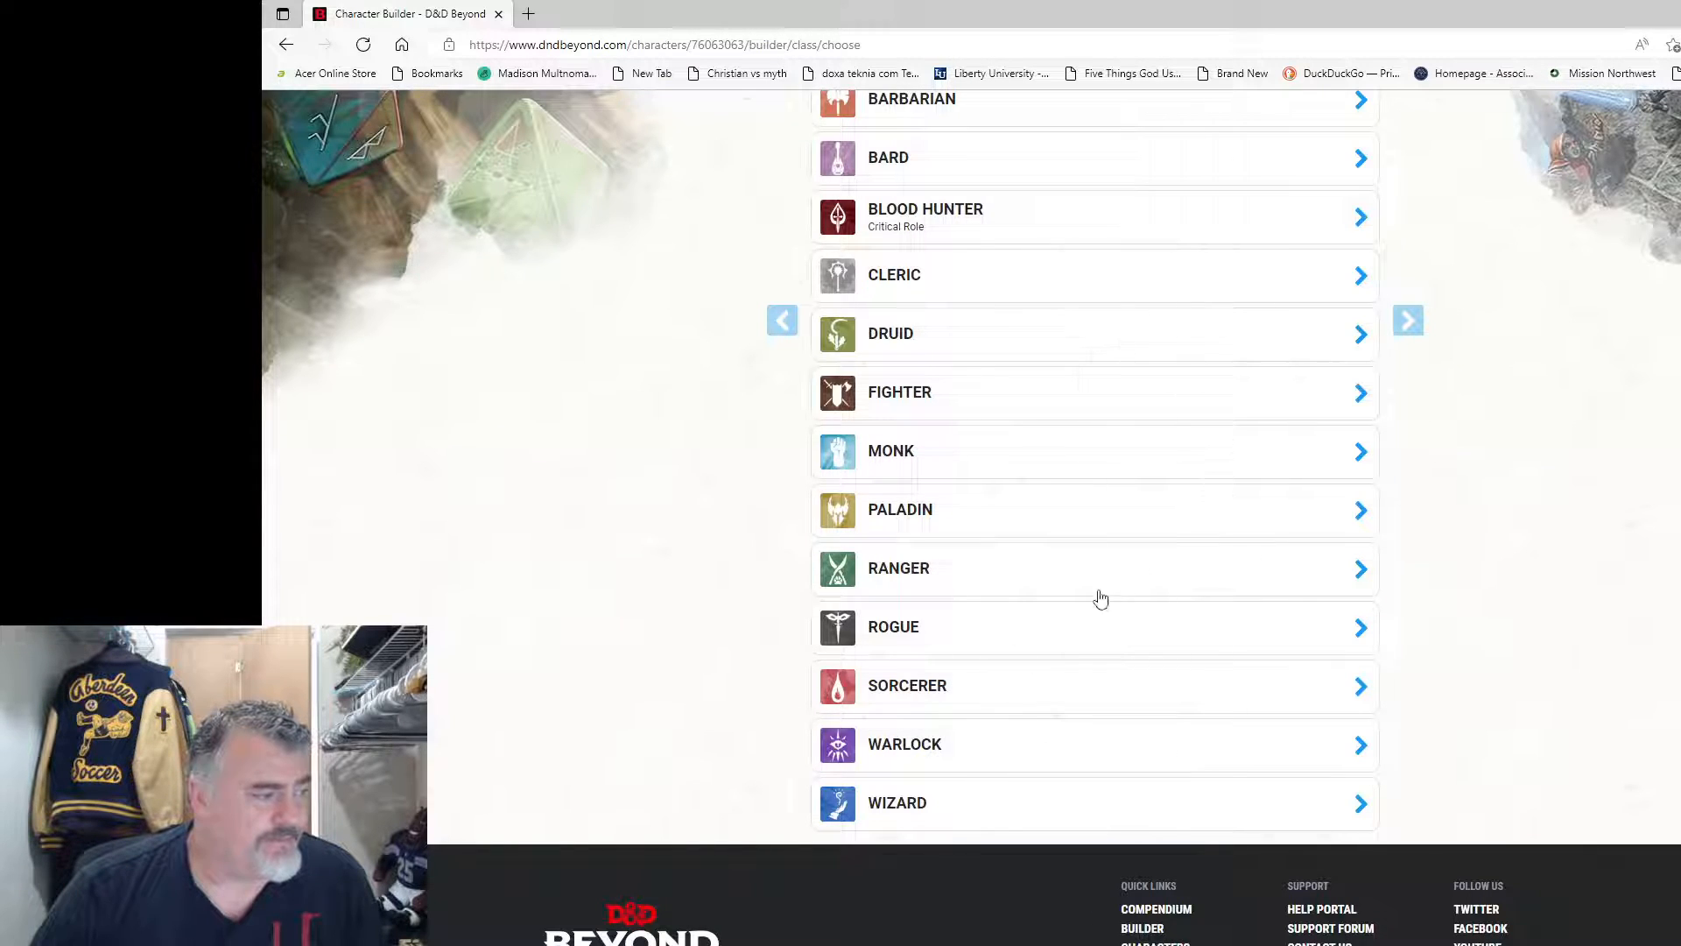
pyautogui.click(1028, 182)
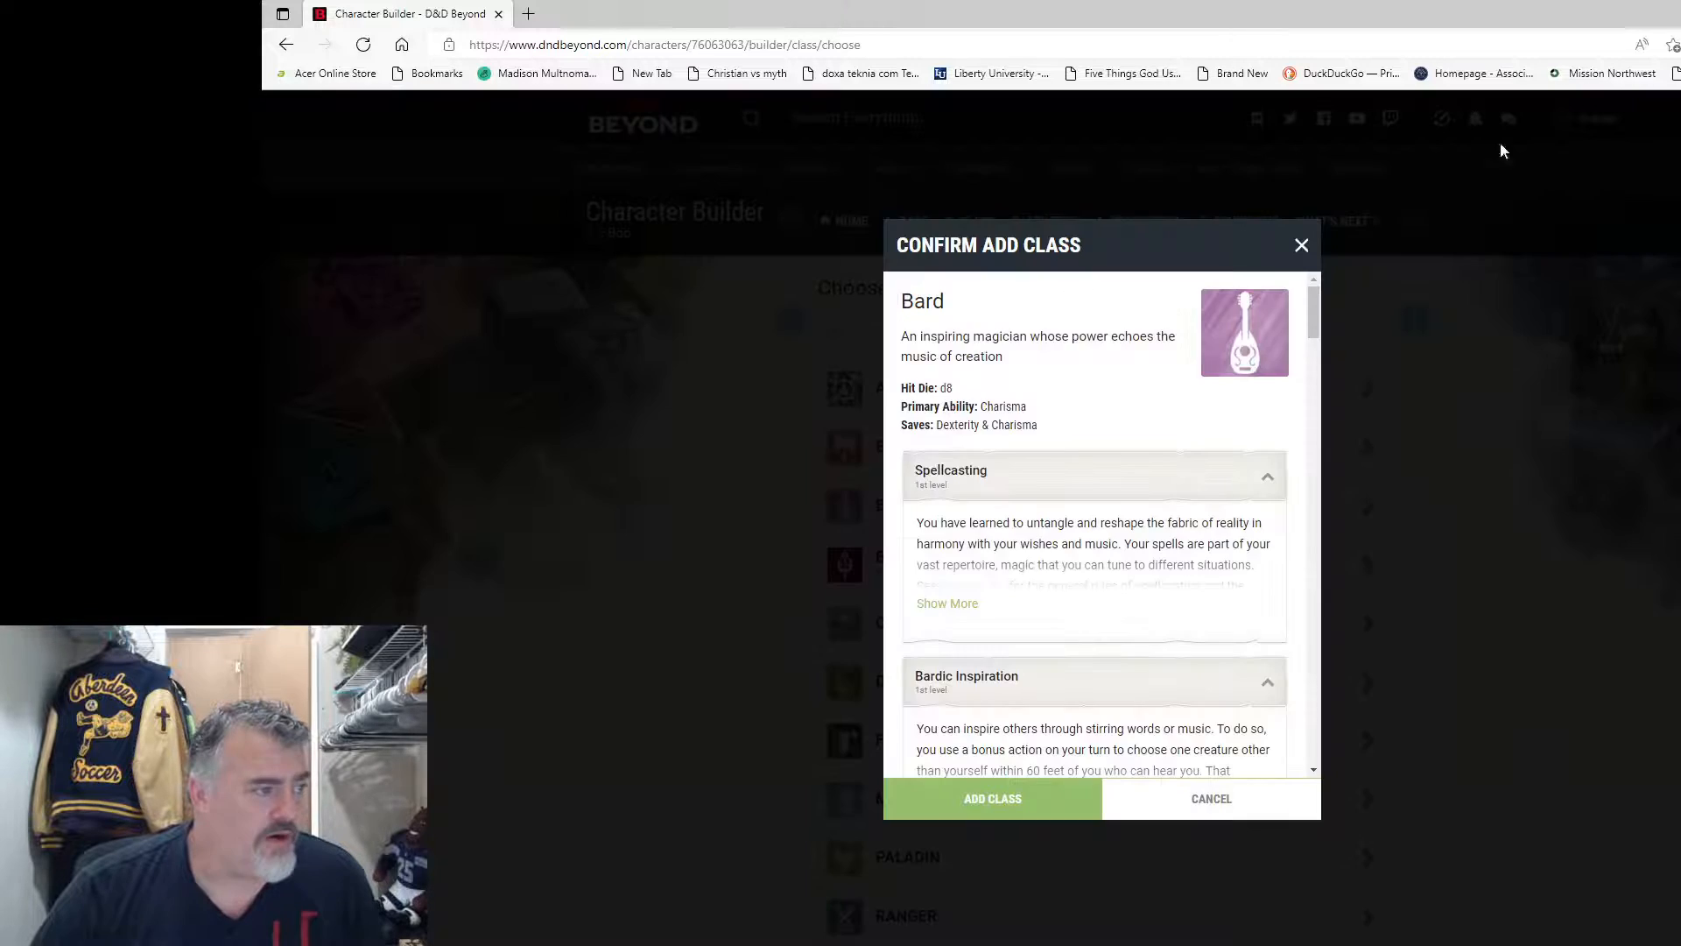
pyautogui.click(982, 801)
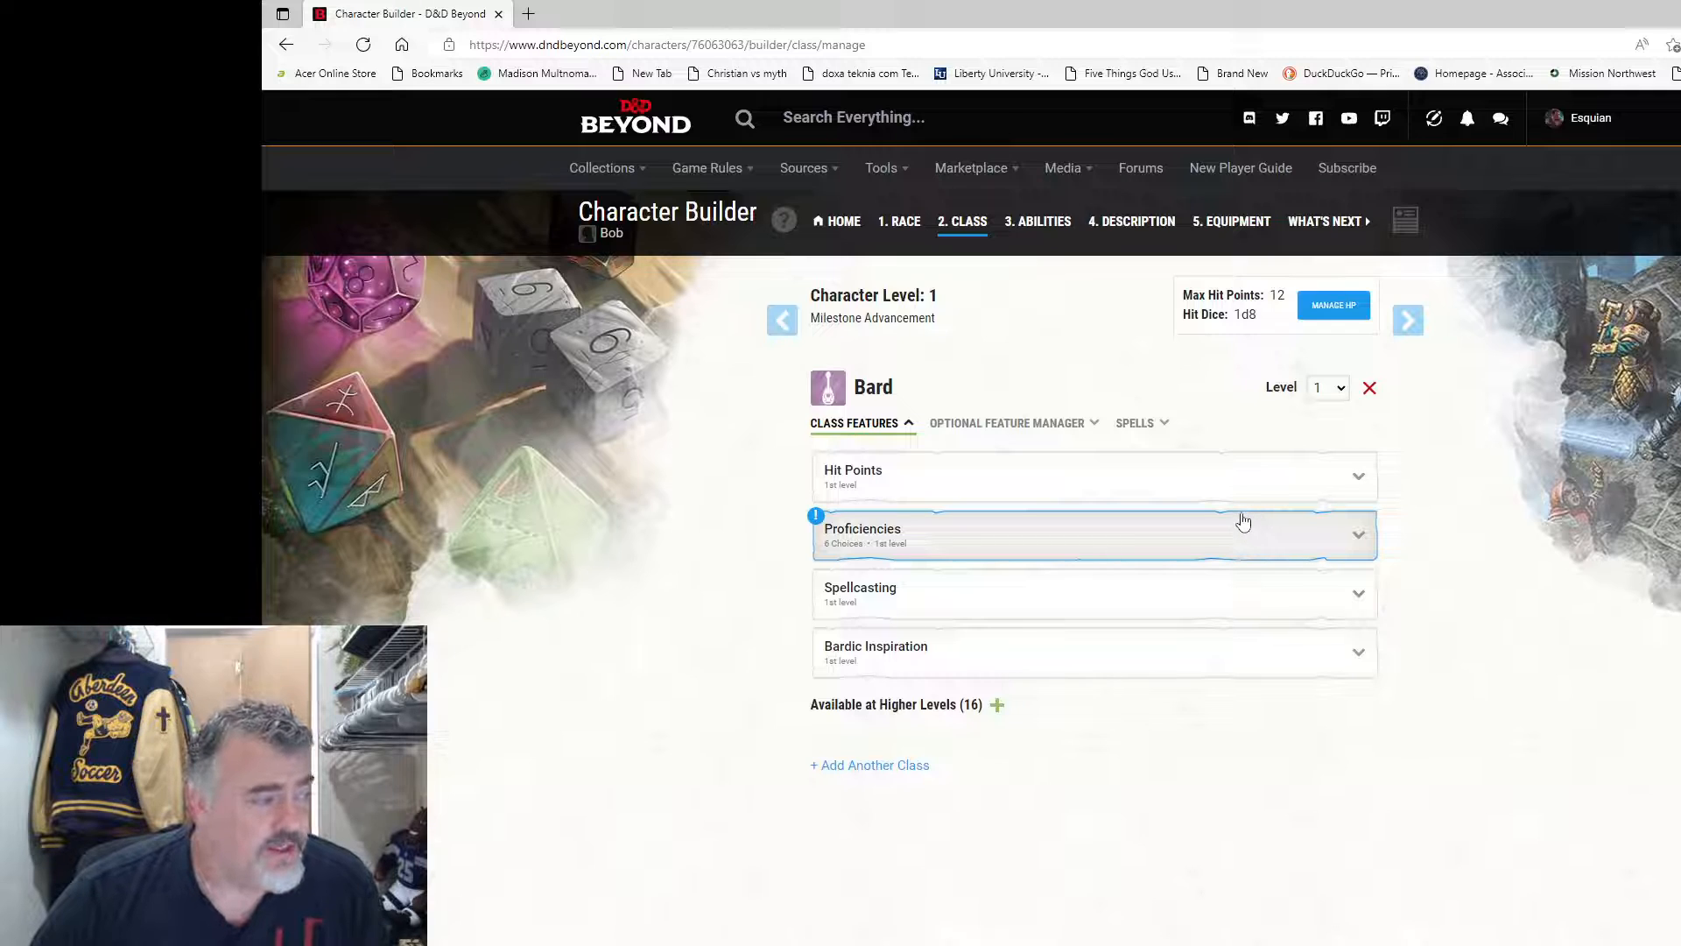
# Step: Set the Bard's Rolled HP to 8 in the hit point management dialog and apply the change
pyautogui.click(1241, 521)
pyautogui.scroll(-1, 1504, 544)
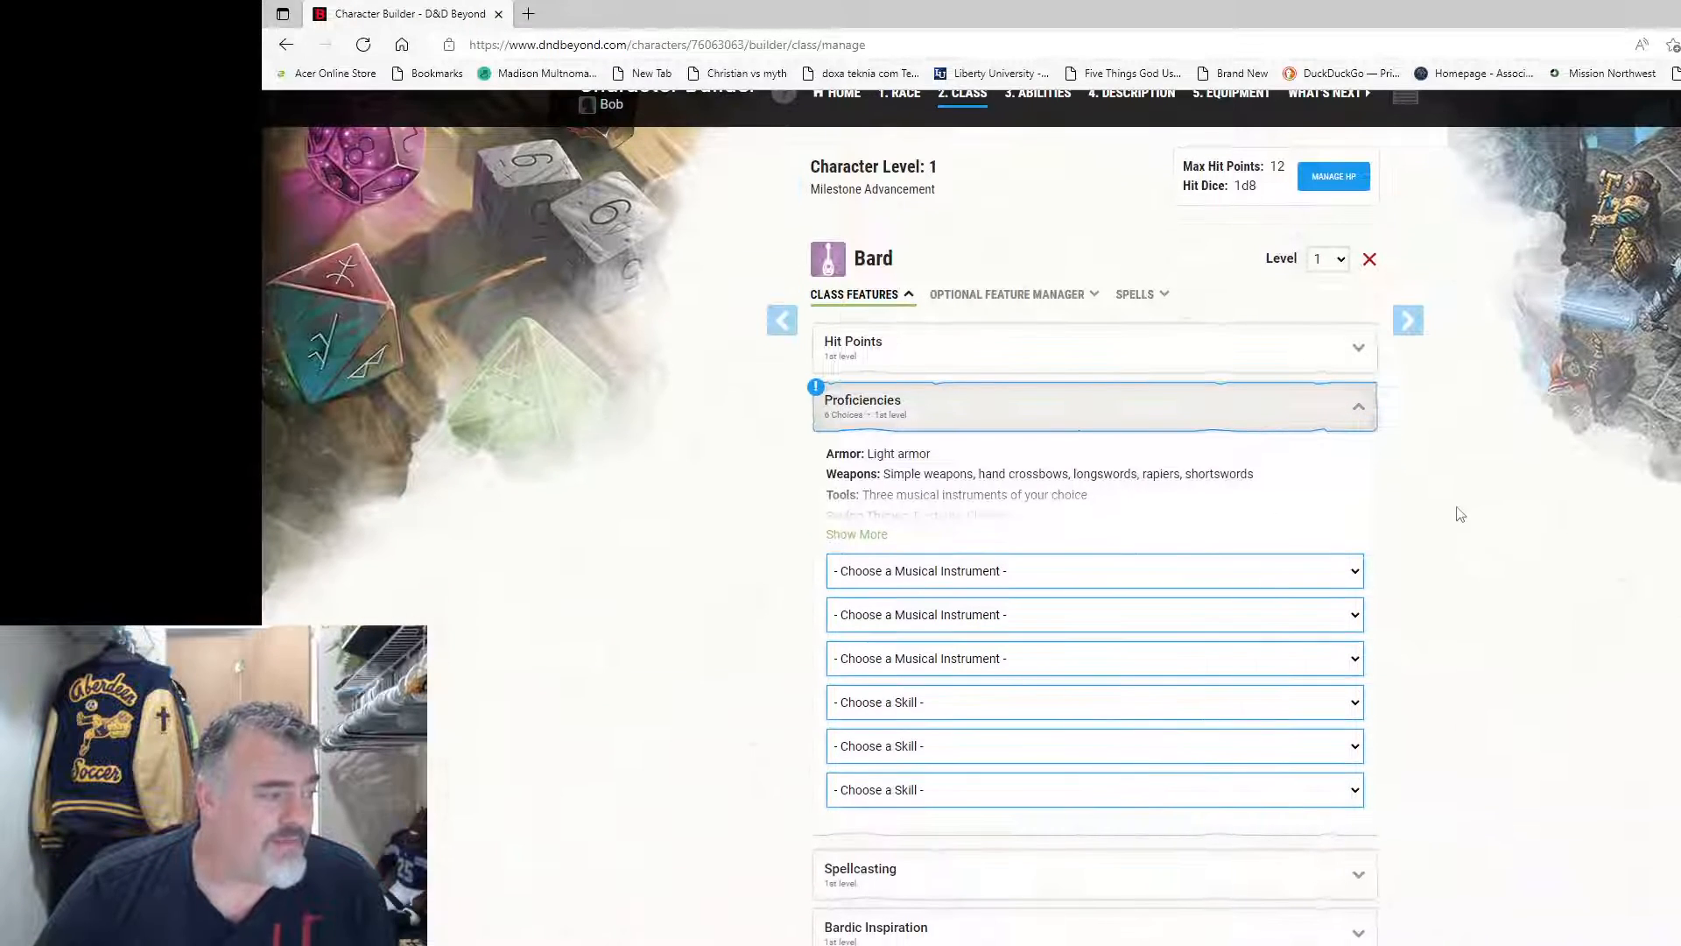
pyautogui.scroll(1, 1460, 514)
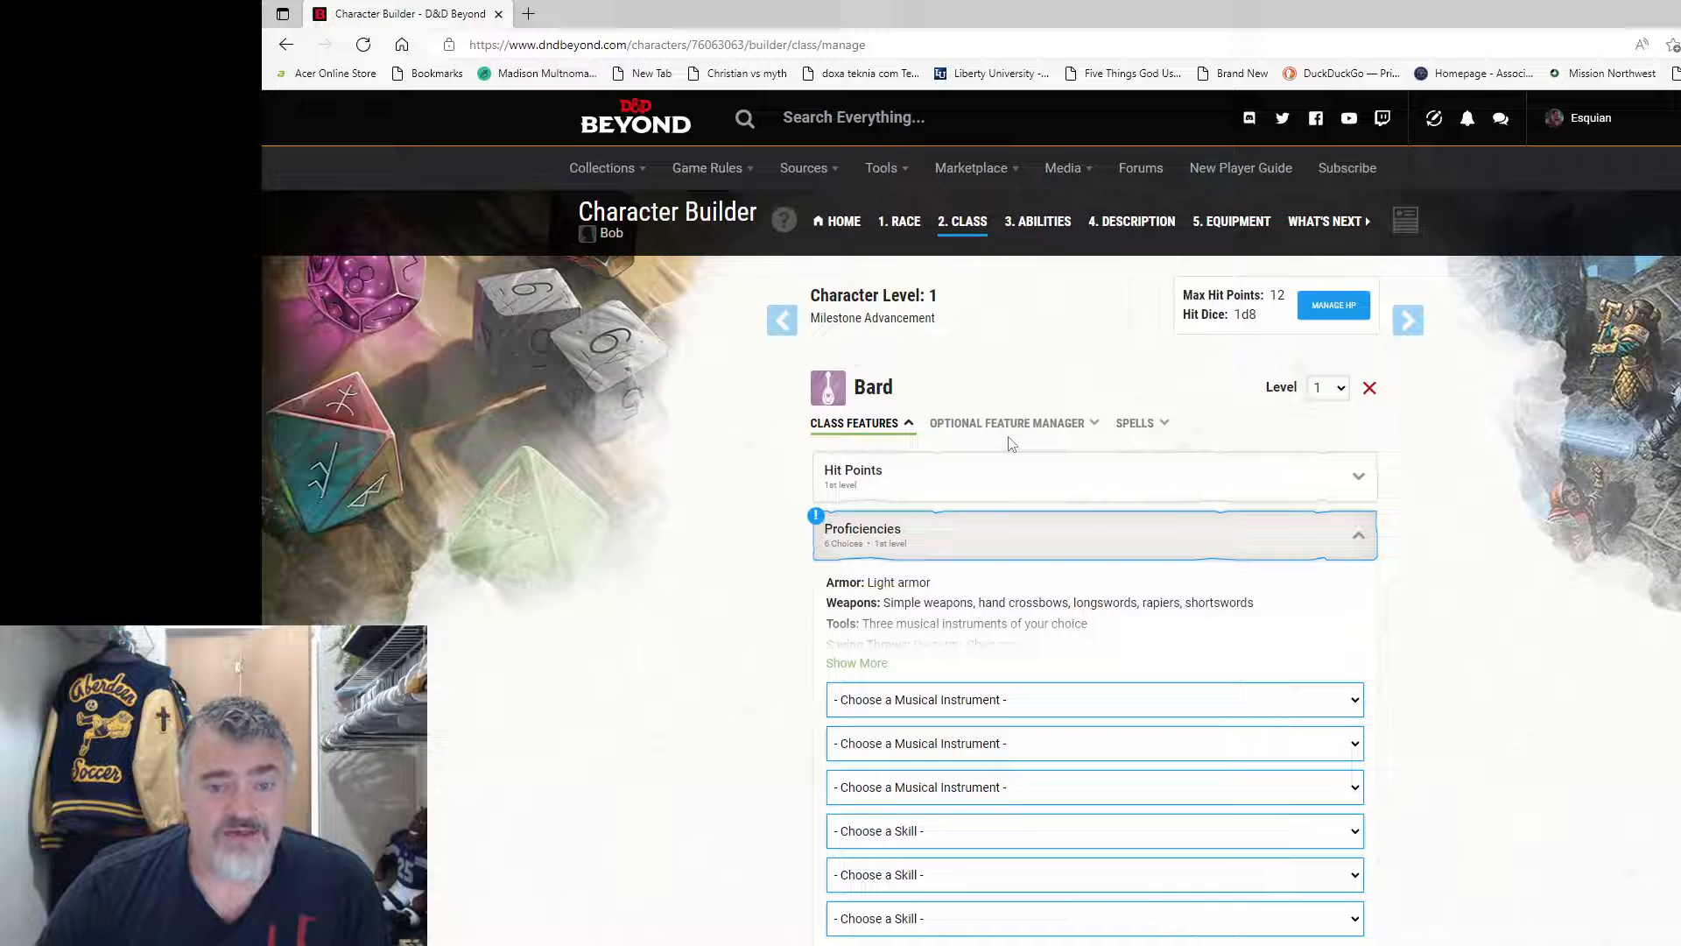
pyautogui.click(1337, 307)
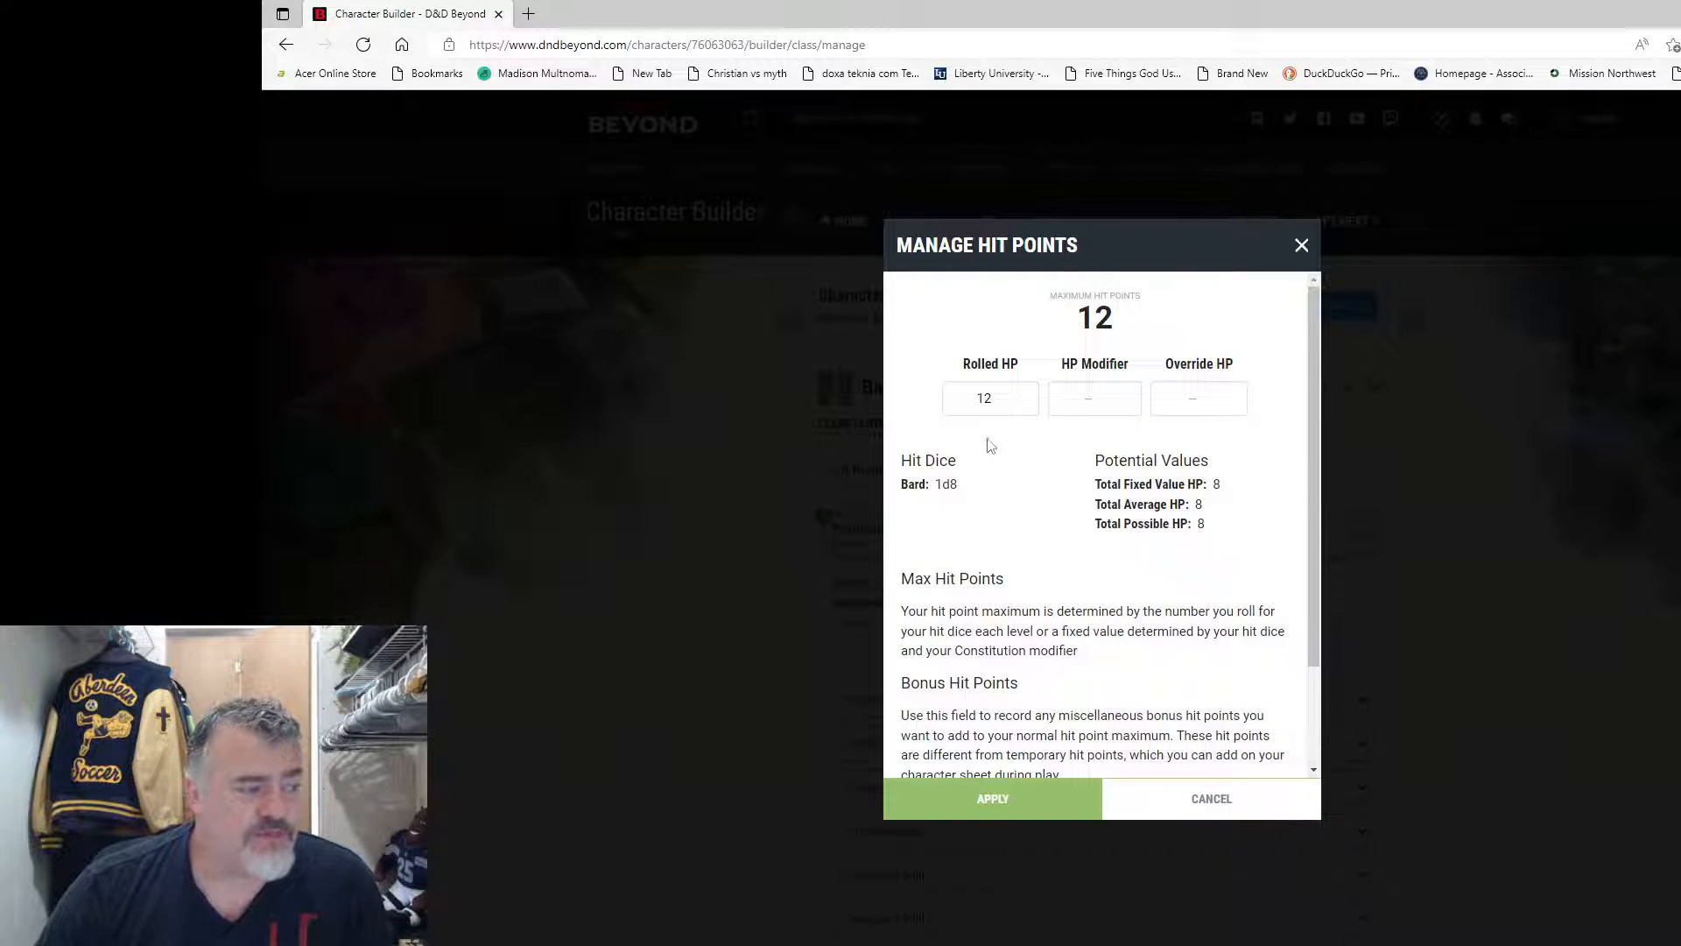
pyautogui.doubleClick(1007, 395)
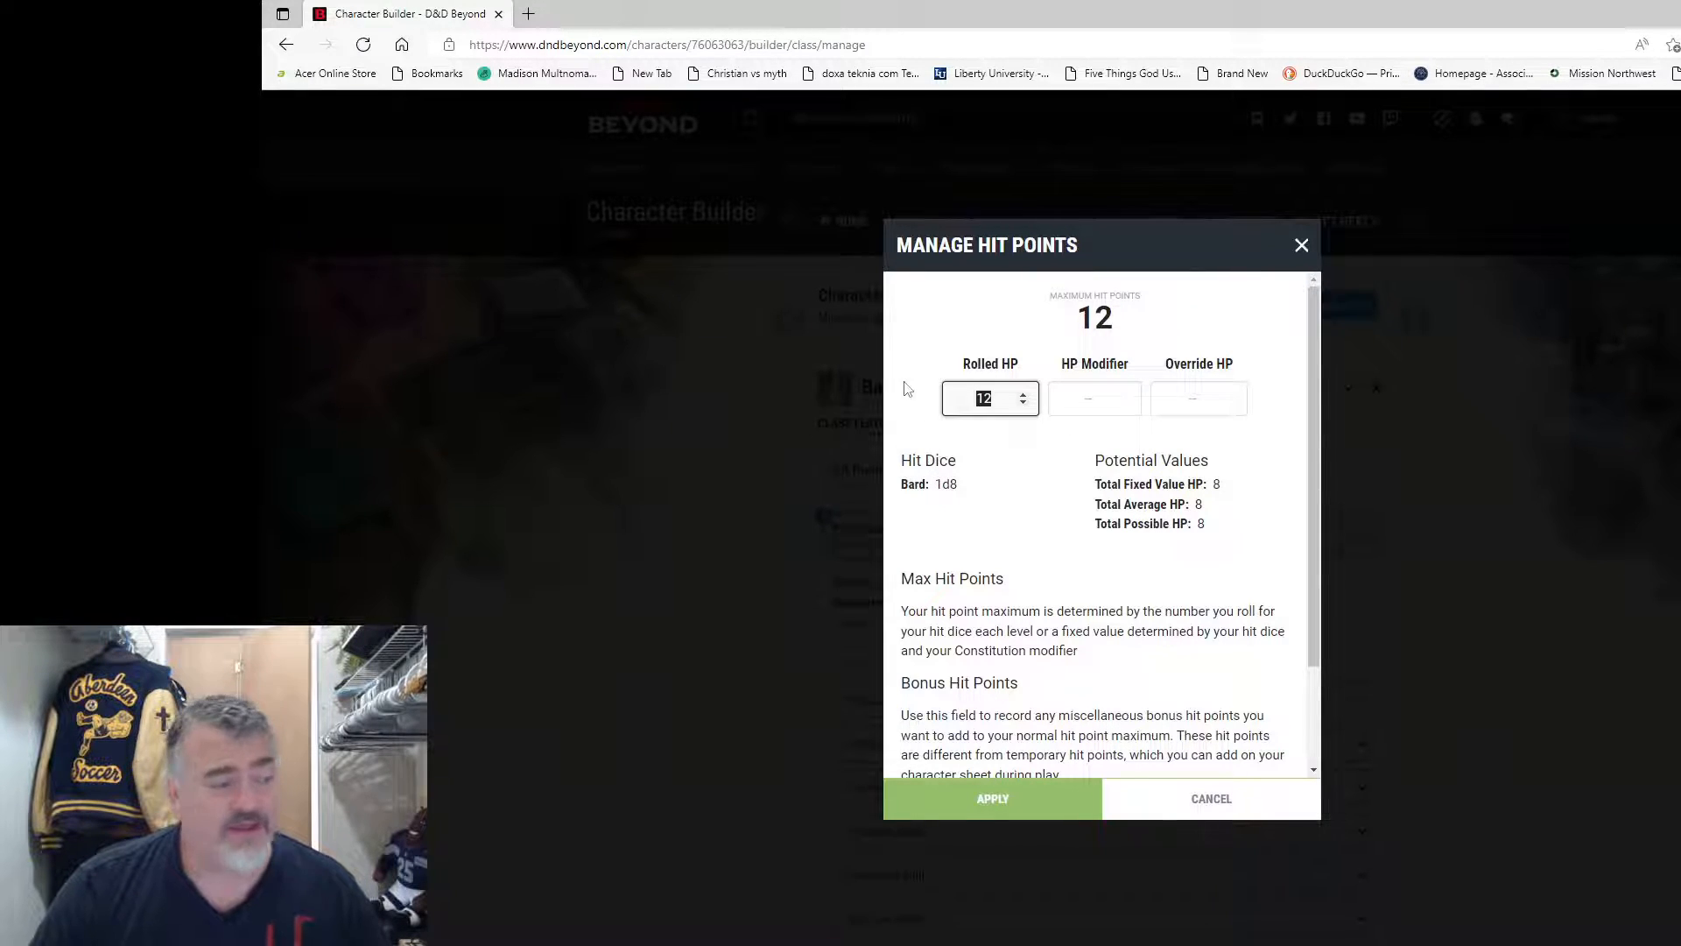
pyautogui.click(1003, 399)
pyautogui.press('BackSpace')
pyautogui.press('BackSpace')
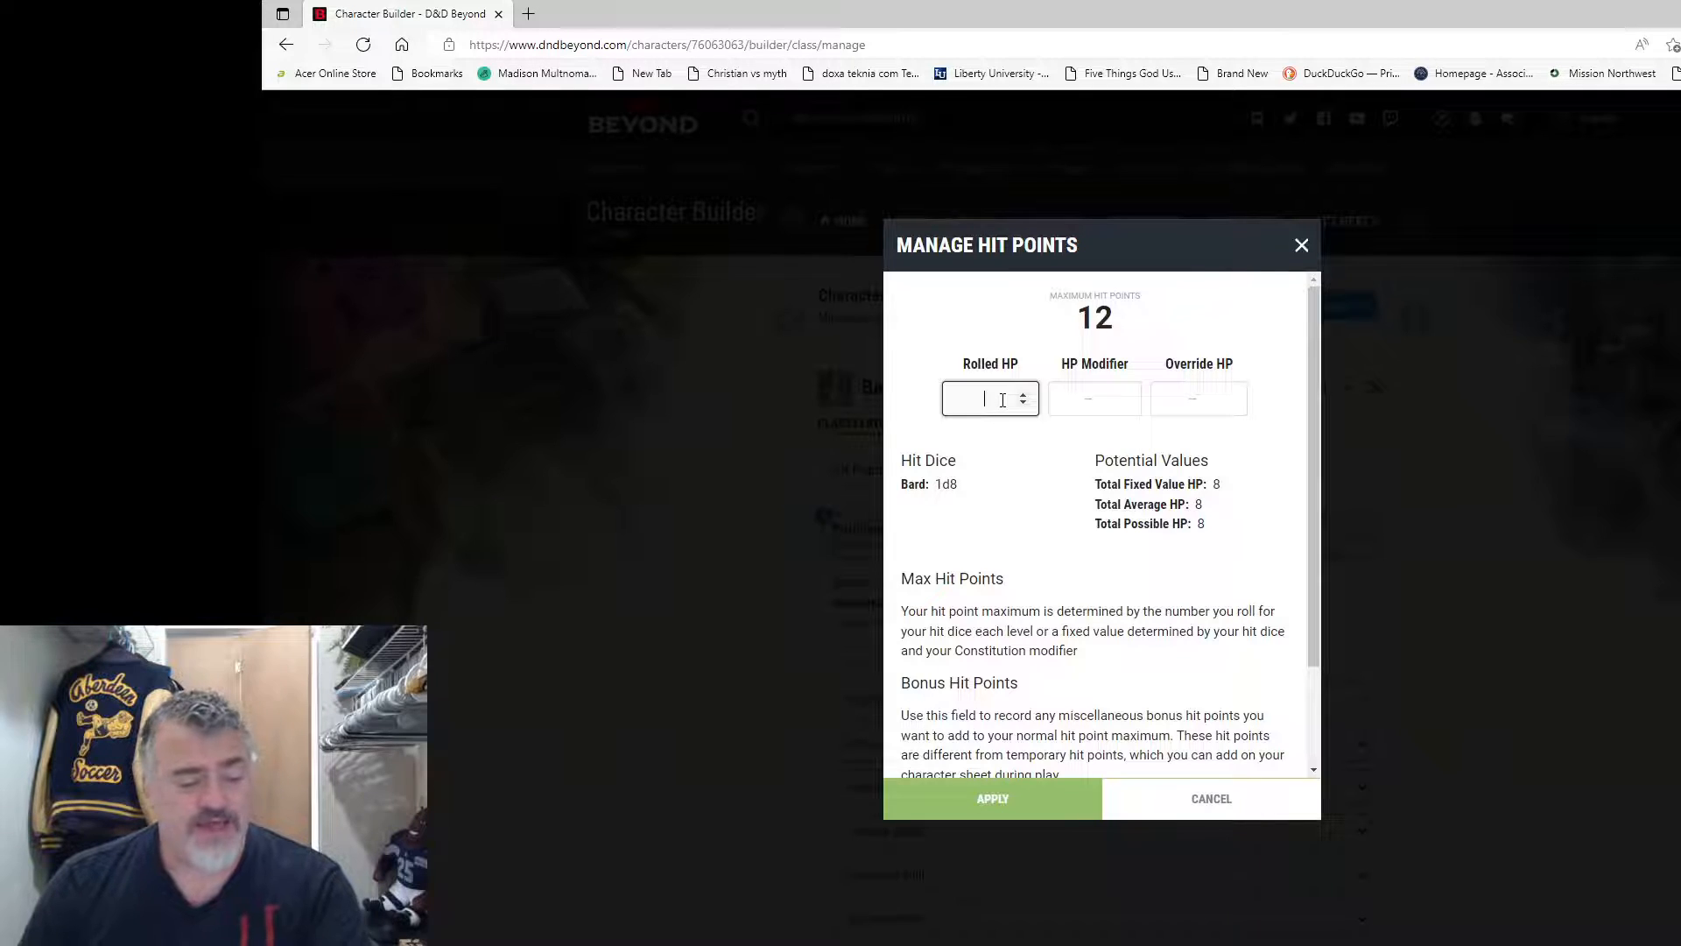
pyautogui.click(1021, 799)
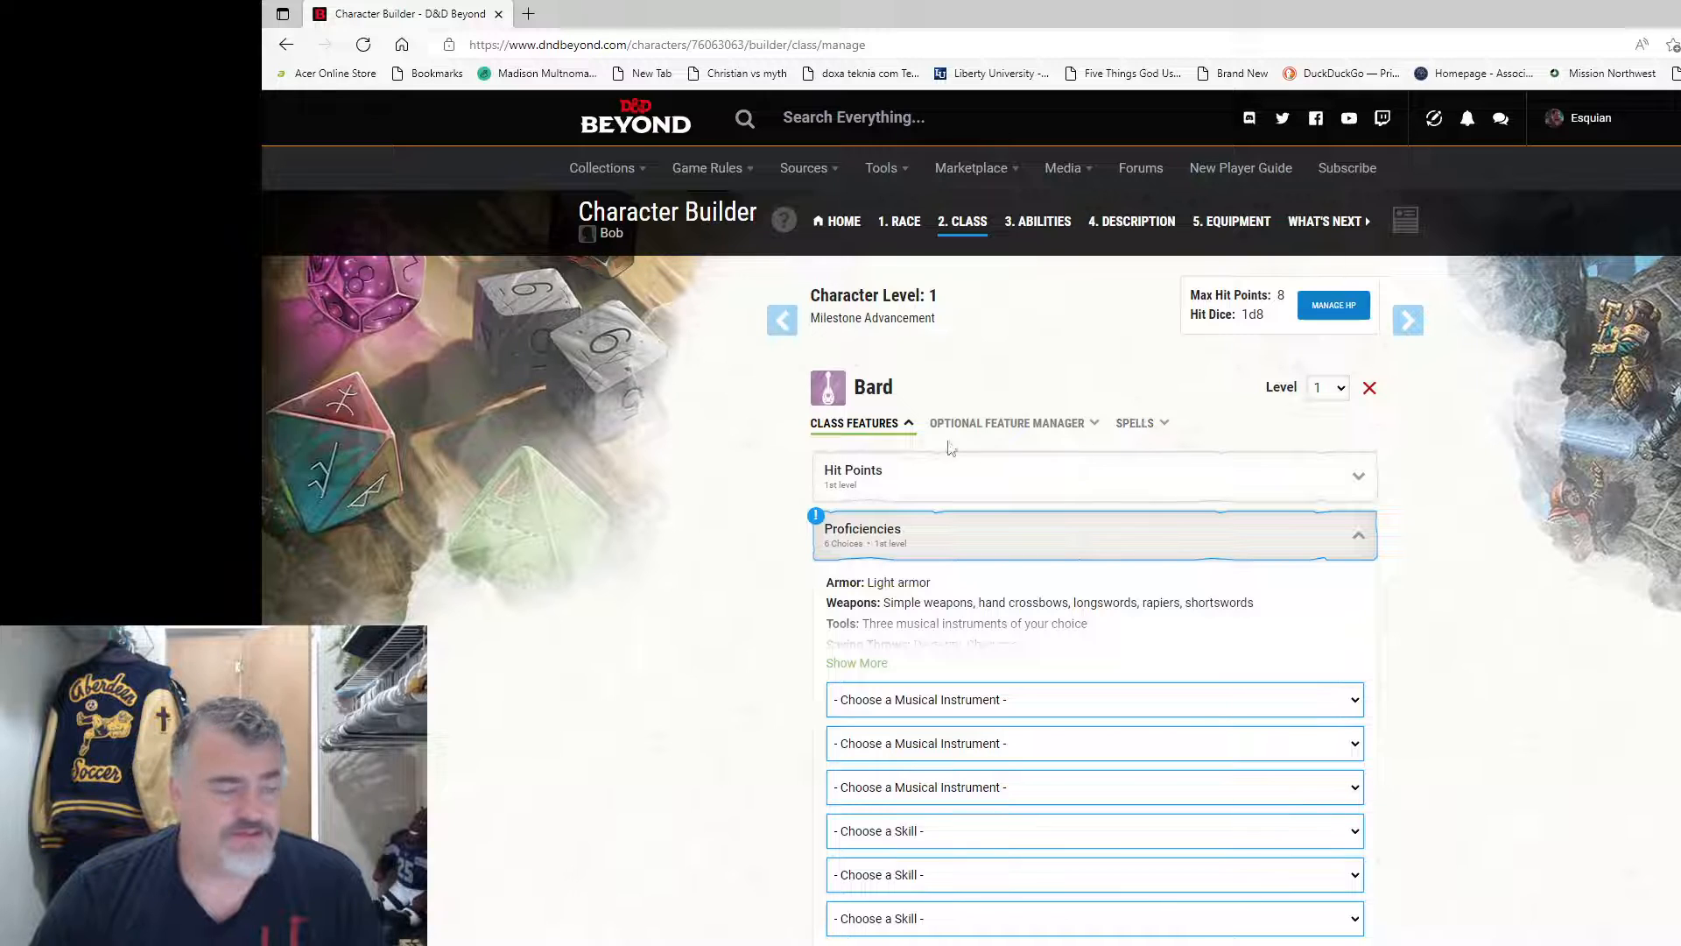
# Step: Choose Bagpipes, Flute and Pan Flute as the Bard's three musical instrument proficiencies
pyautogui.click(900, 542)
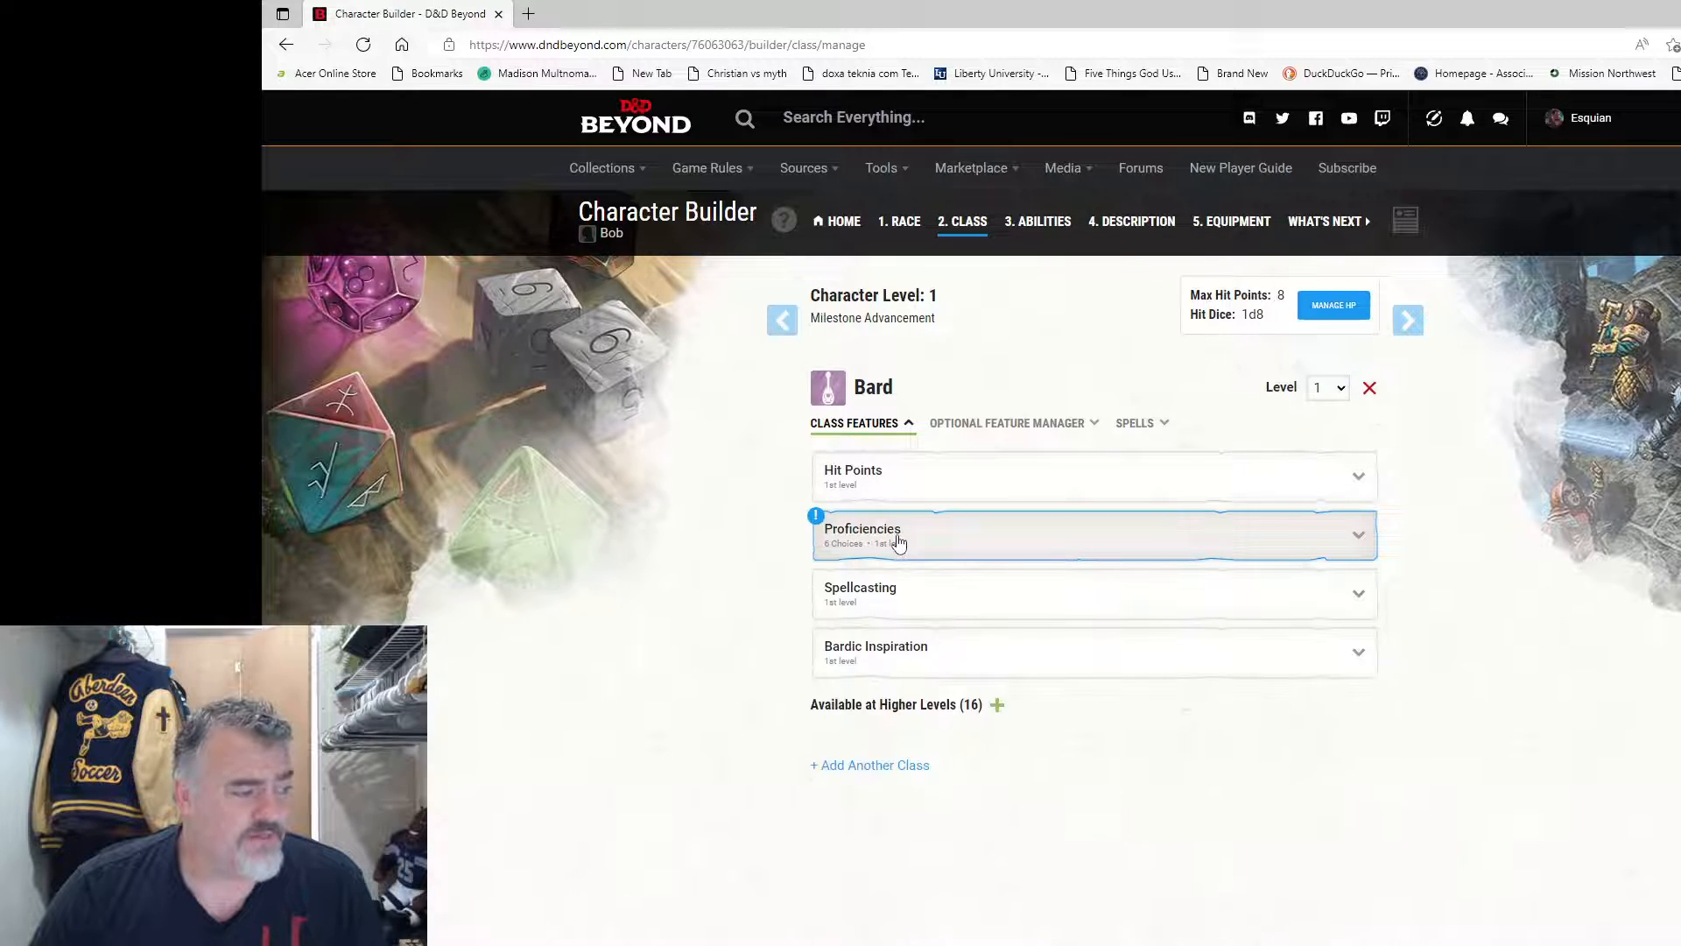
pyautogui.click(899, 543)
pyautogui.scroll(-4, 902, 541)
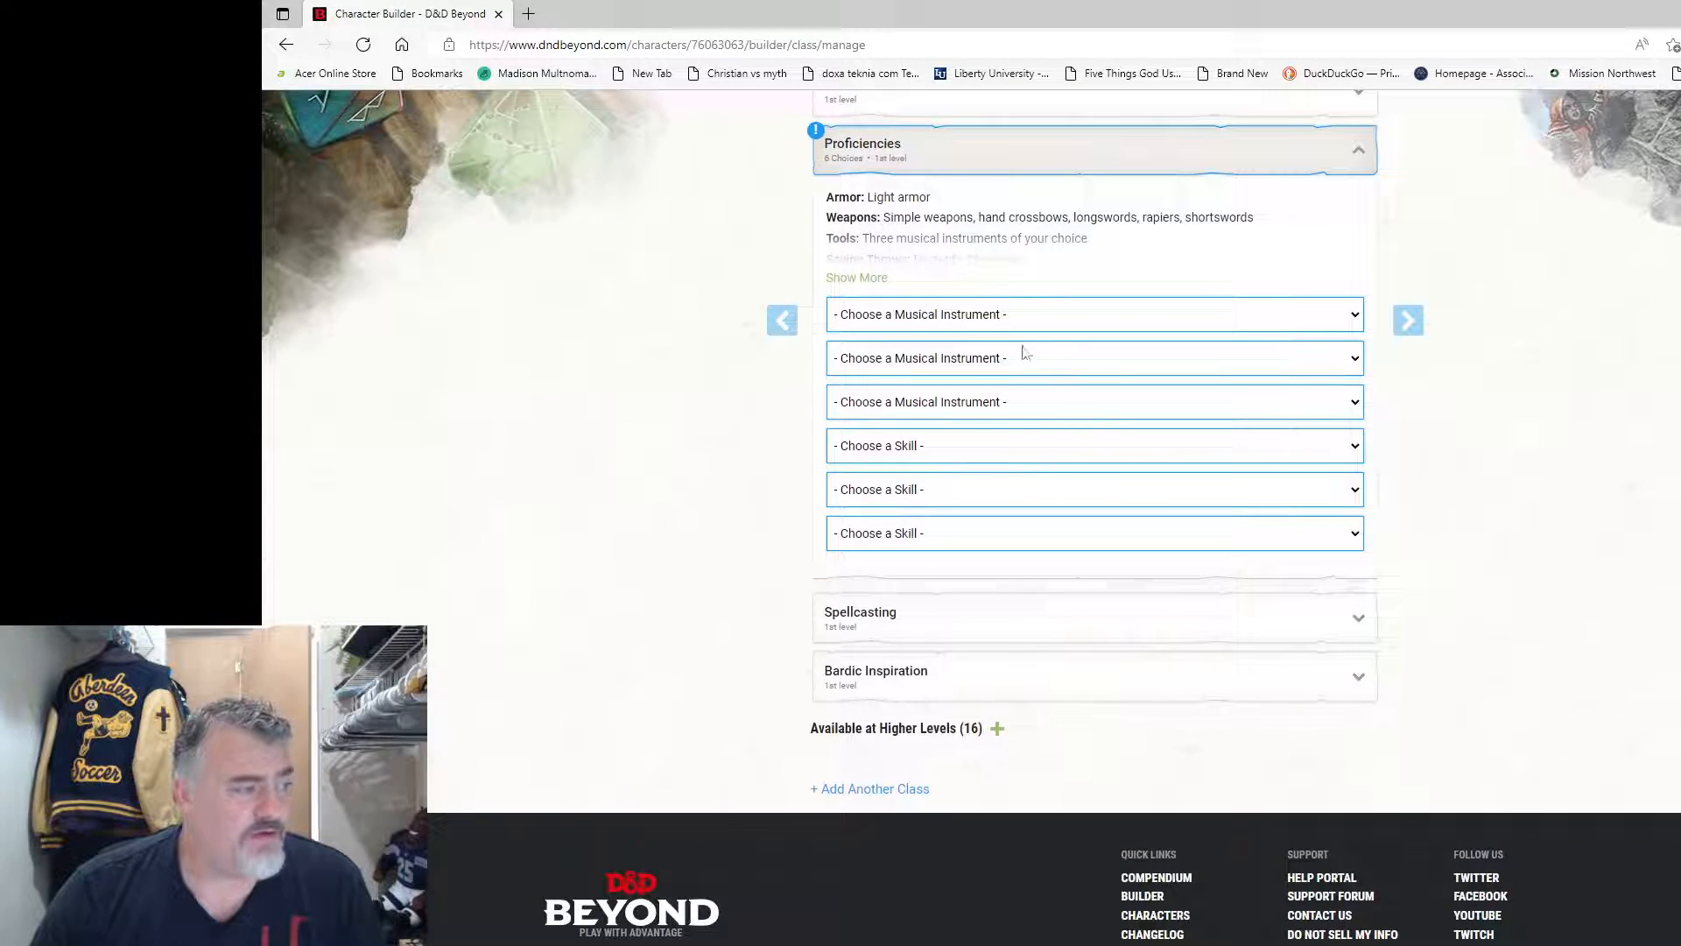
pyautogui.click(972, 317)
pyautogui.click(884, 361)
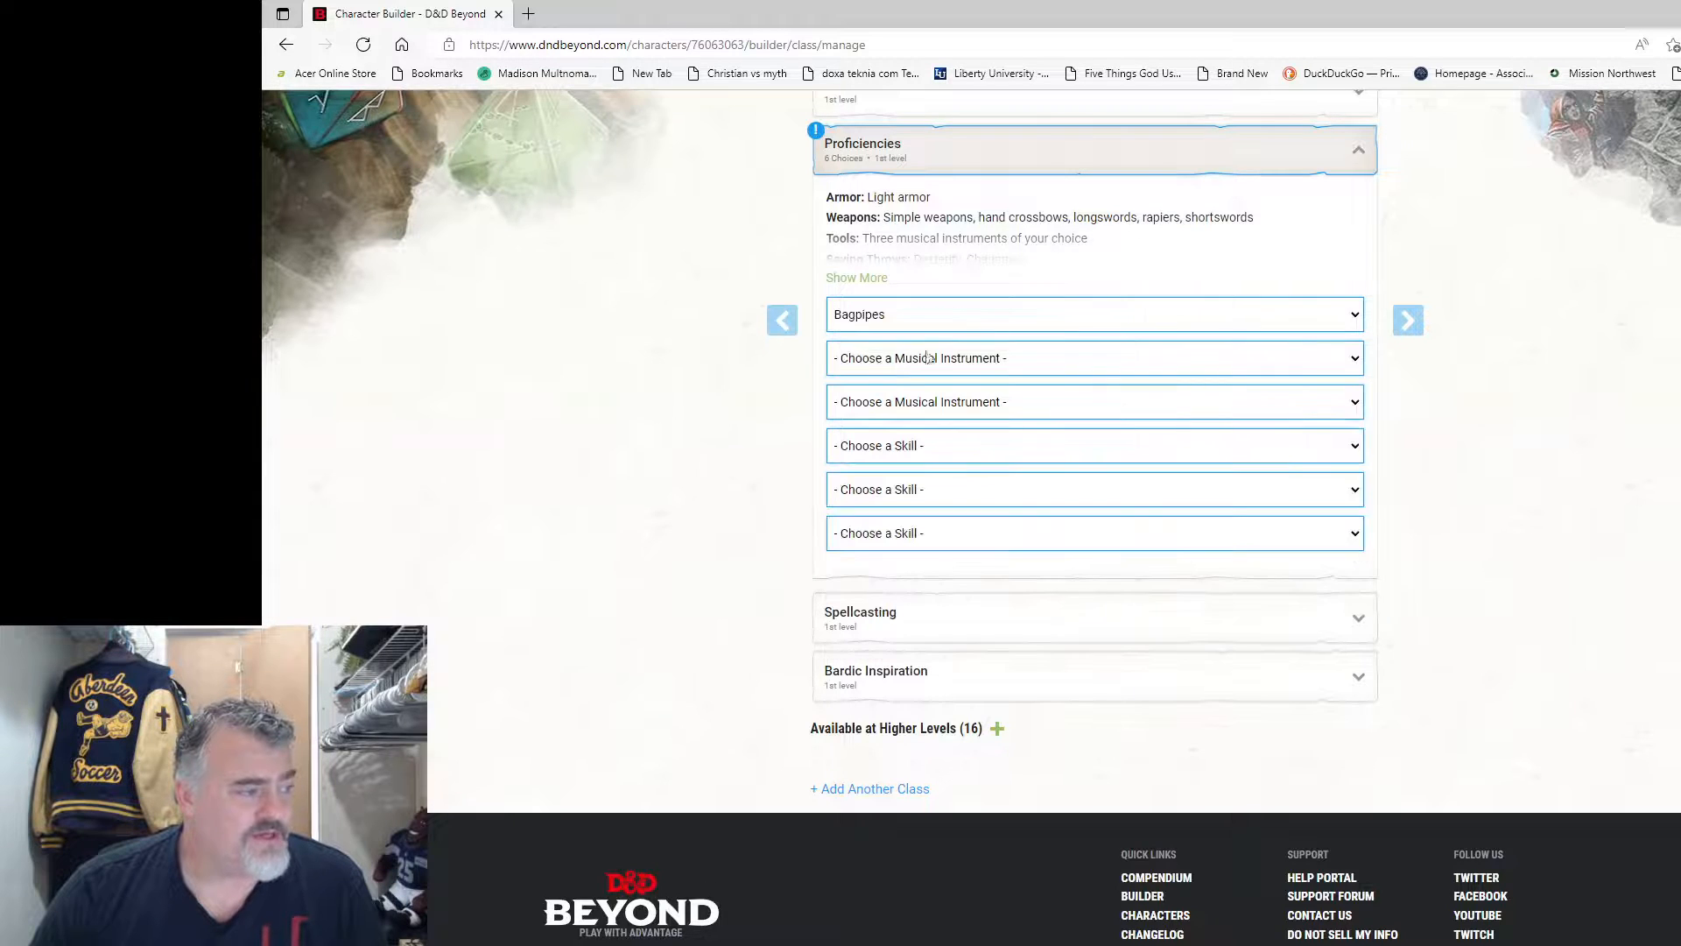
pyautogui.click(954, 358)
pyautogui.click(875, 449)
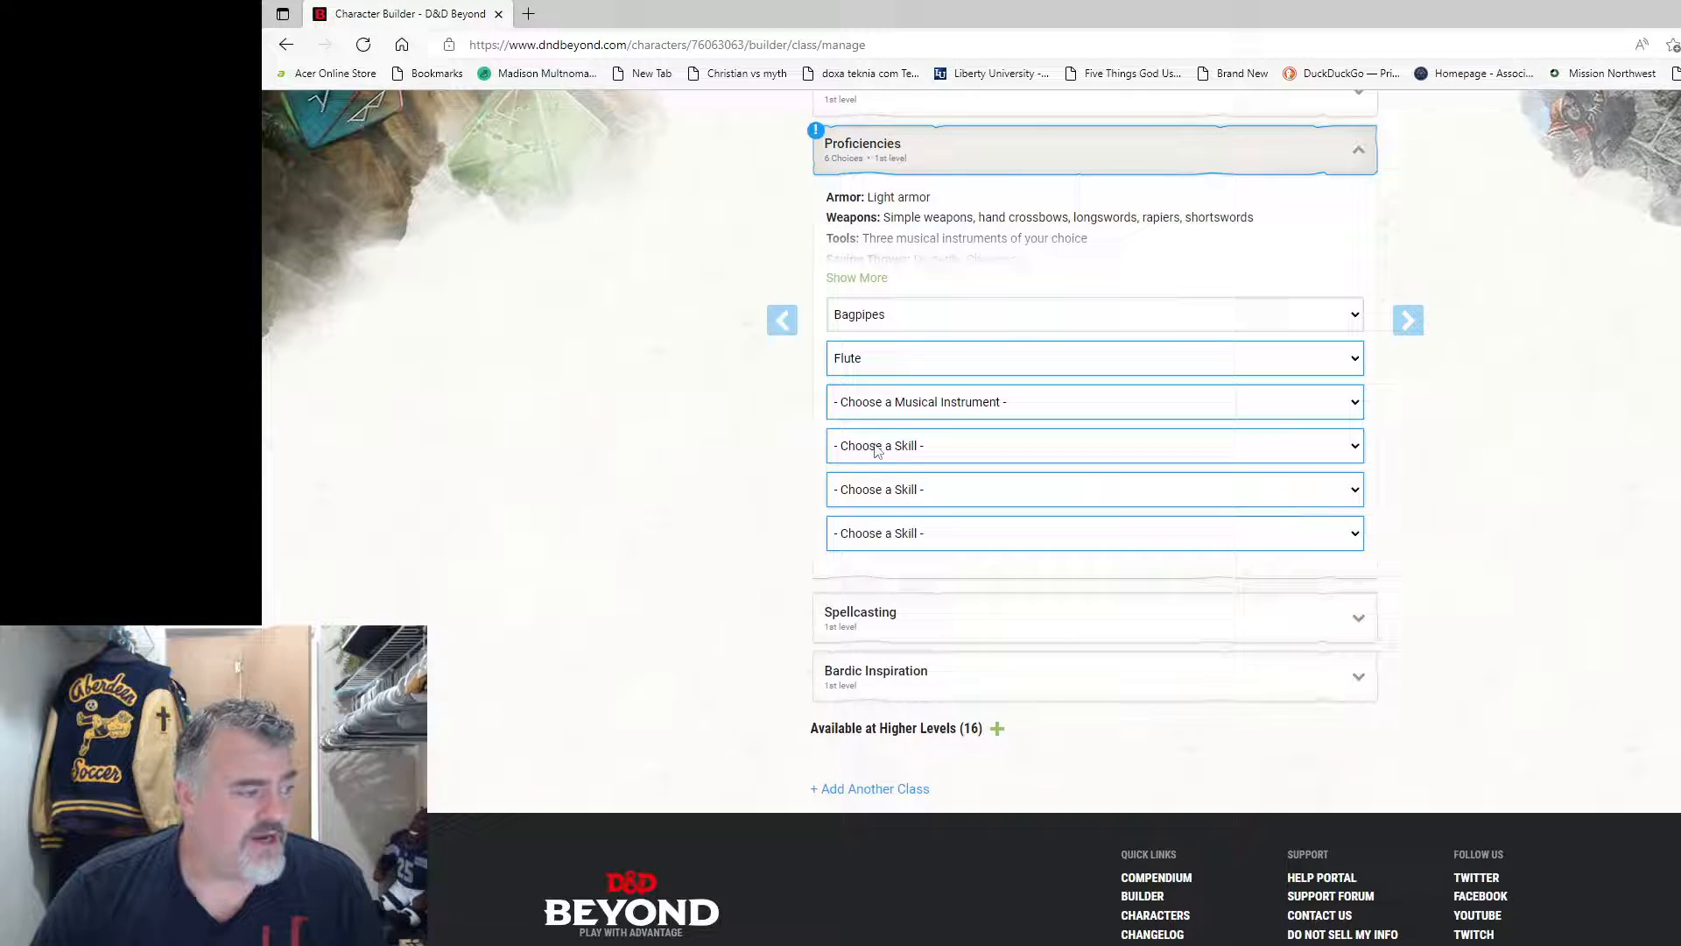
pyautogui.click(984, 401)
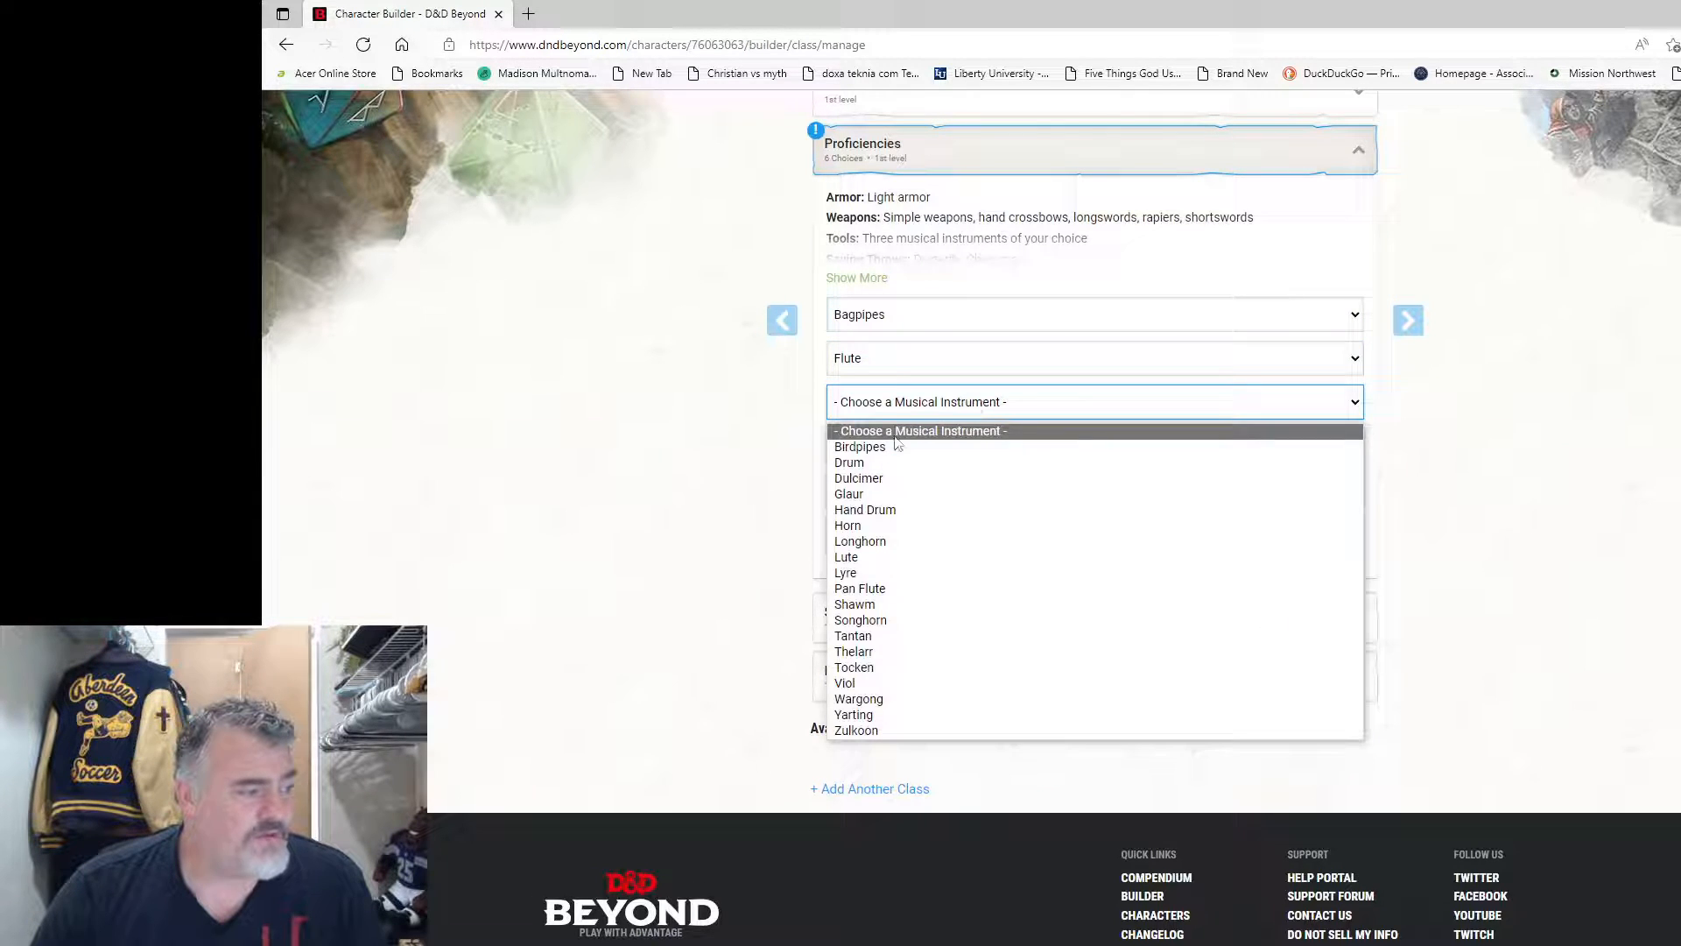
pyautogui.click(887, 591)
# Step: Choose Acrobatics, Investigation and Stealth as the Bard's three skill proficiencies
pyautogui.click(947, 454)
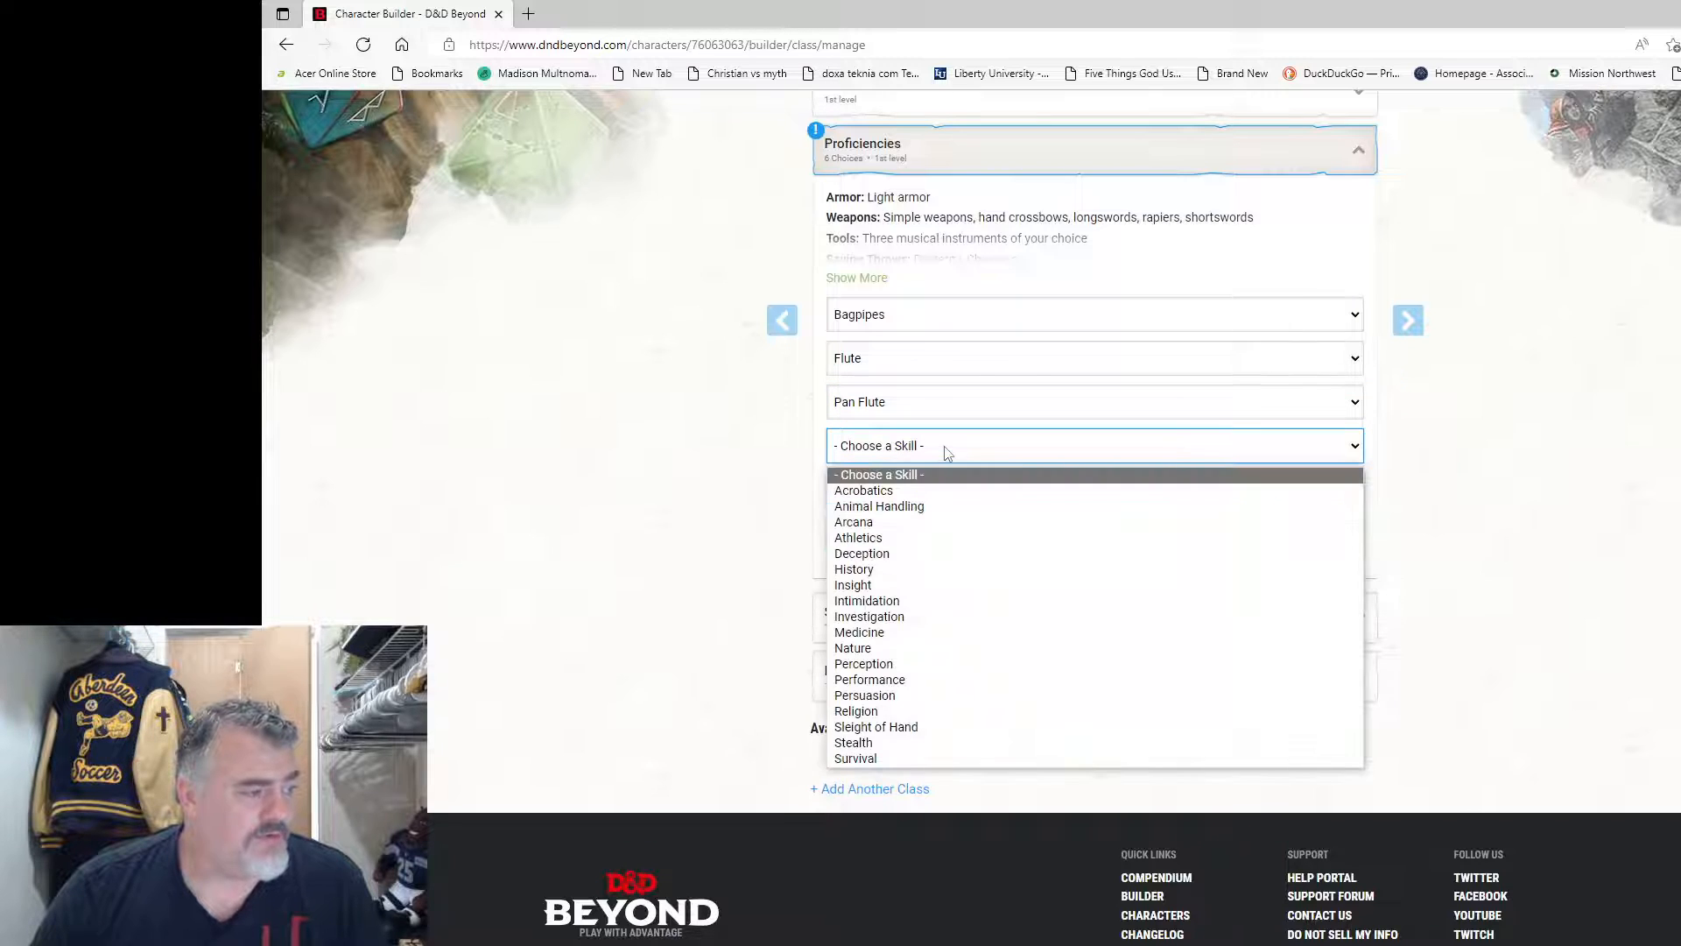
pyautogui.click(907, 497)
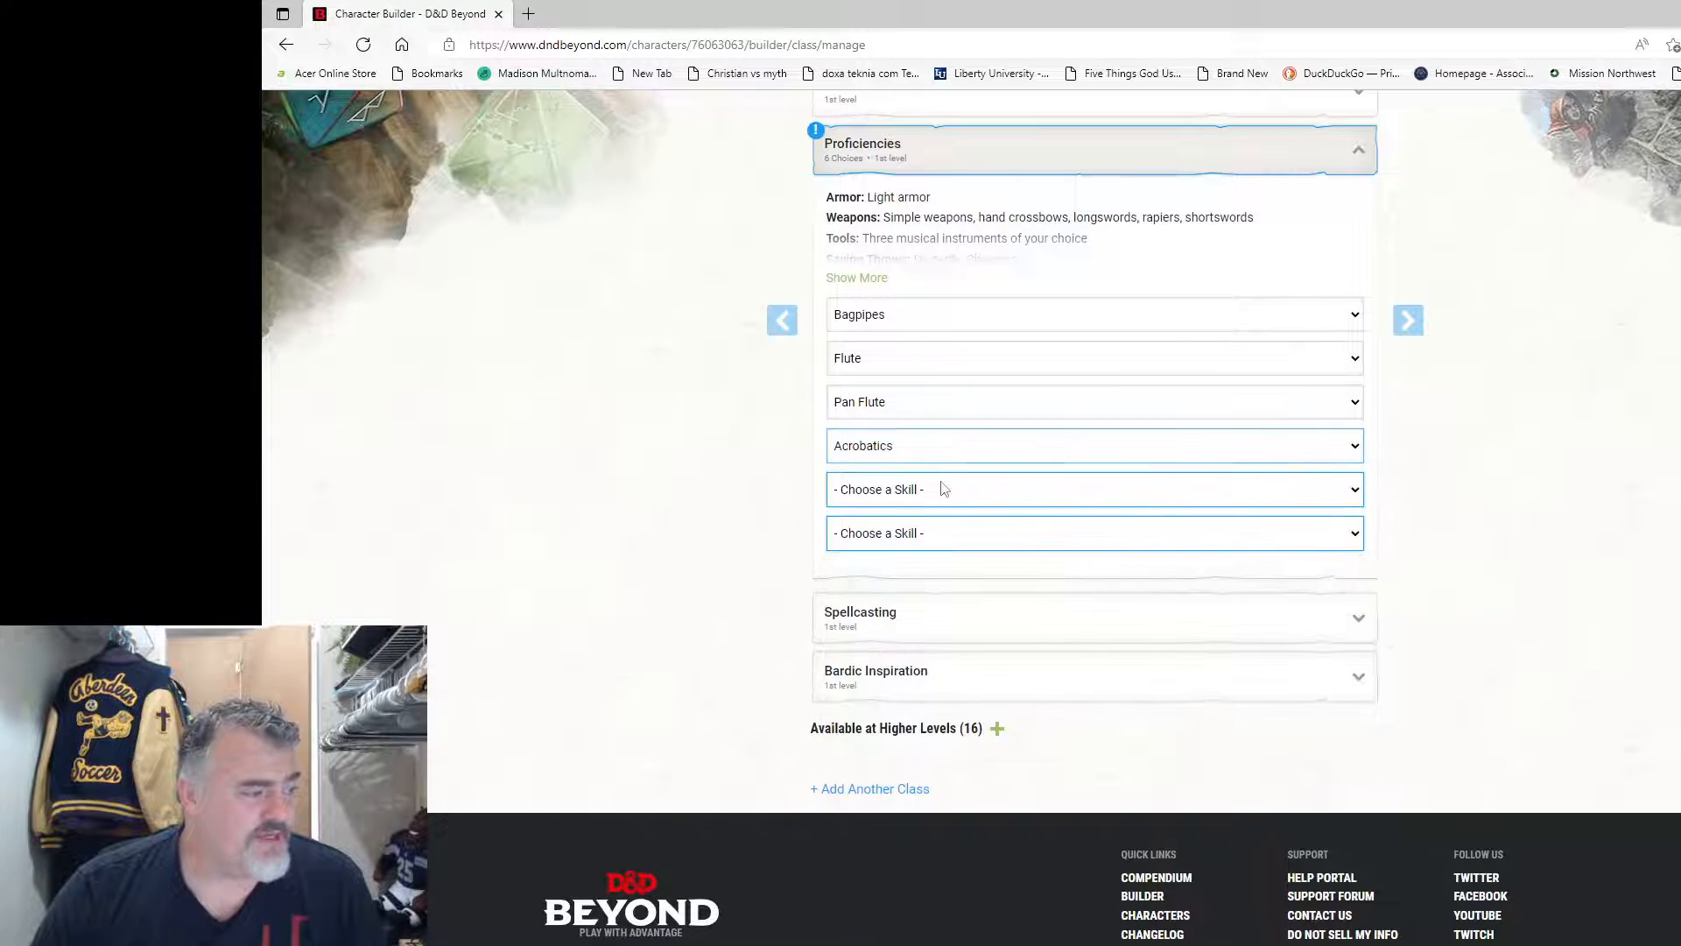
pyautogui.click(942, 489)
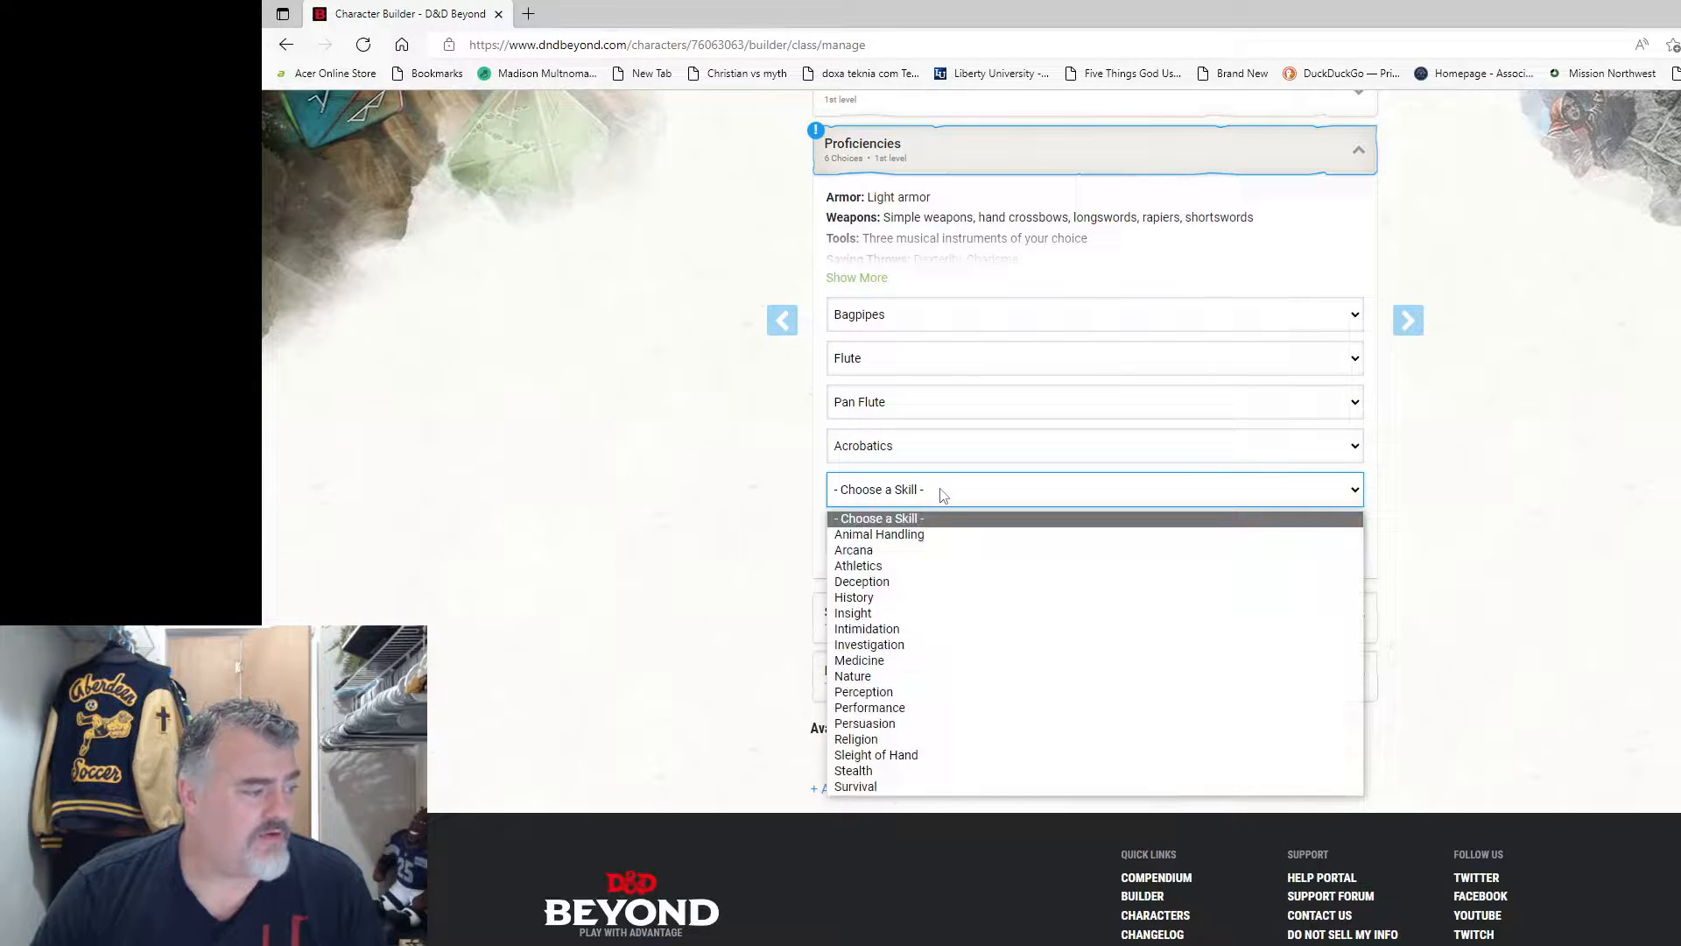
pyautogui.click(891, 646)
pyautogui.click(895, 536)
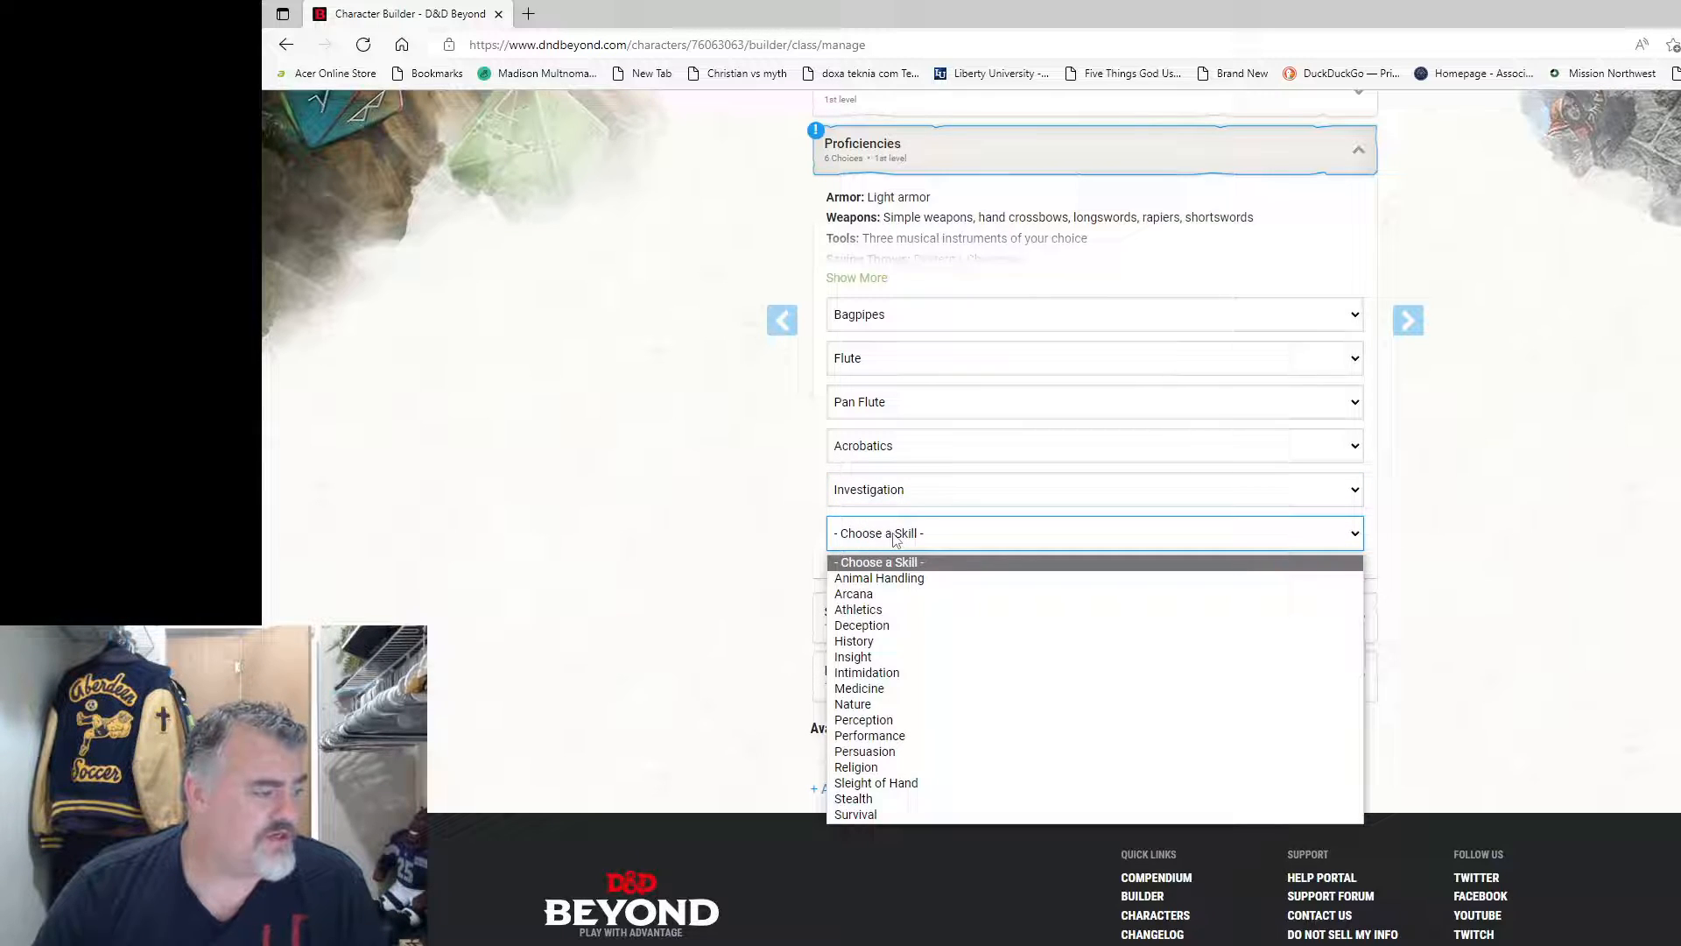
pyautogui.click(920, 798)
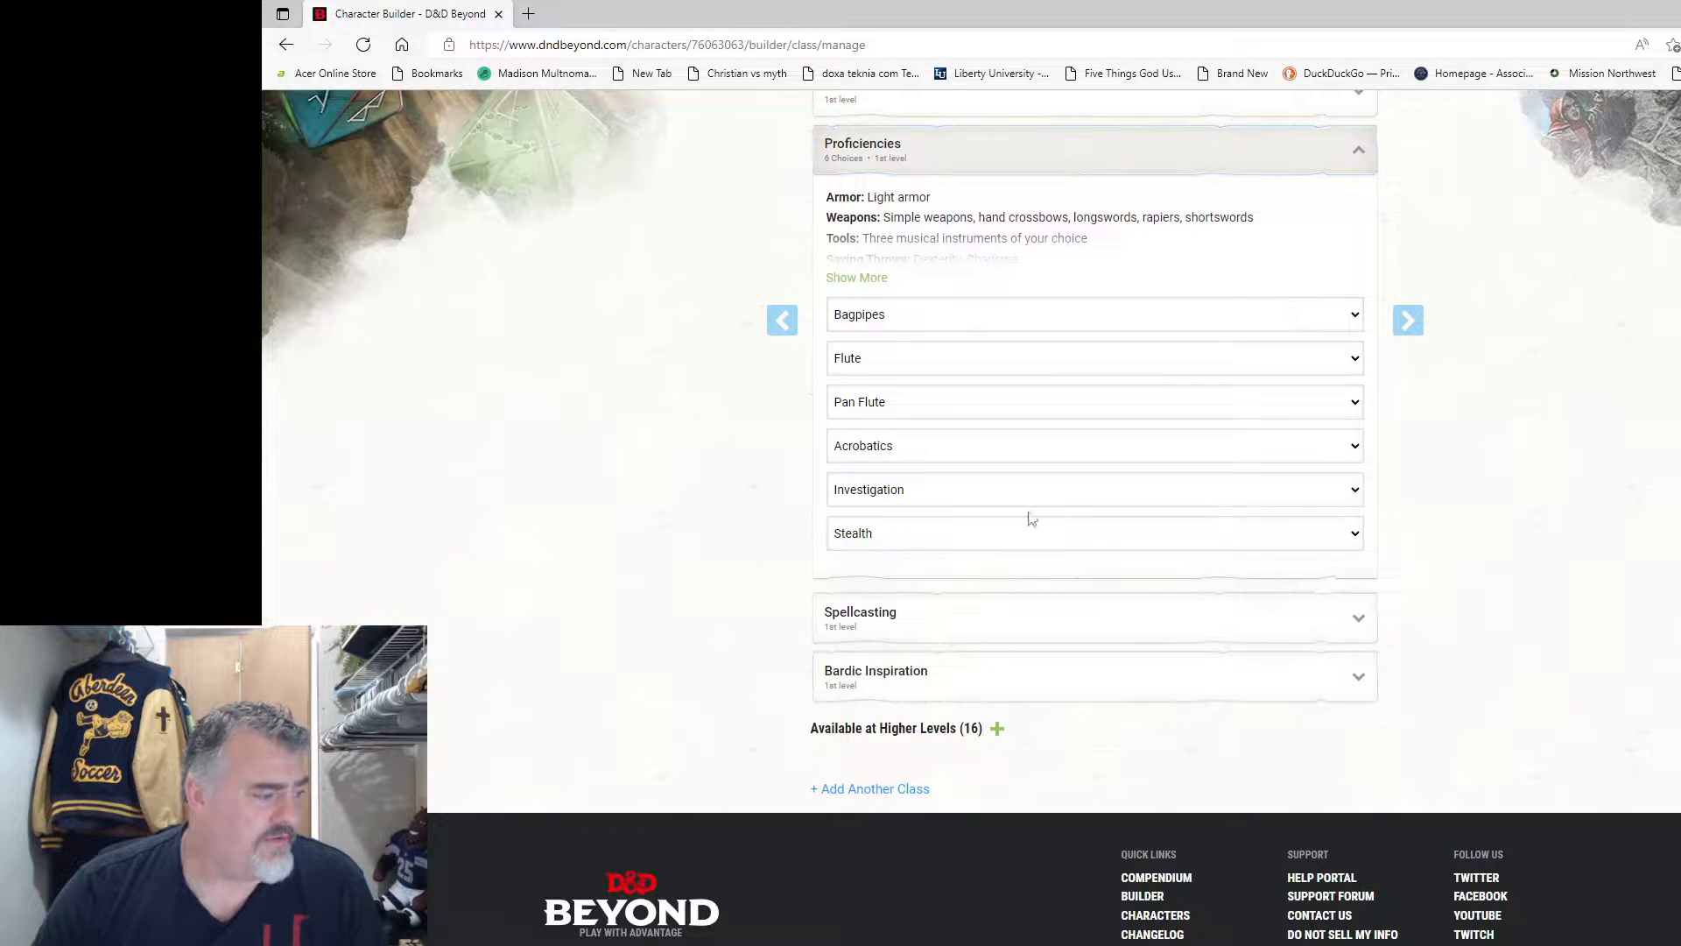
# Step: Glance at the Spellcasting feature and learn the cantrips Blade Ward and Thunderclap from the Bard's available spells
pyautogui.scroll(-1, 1031, 518)
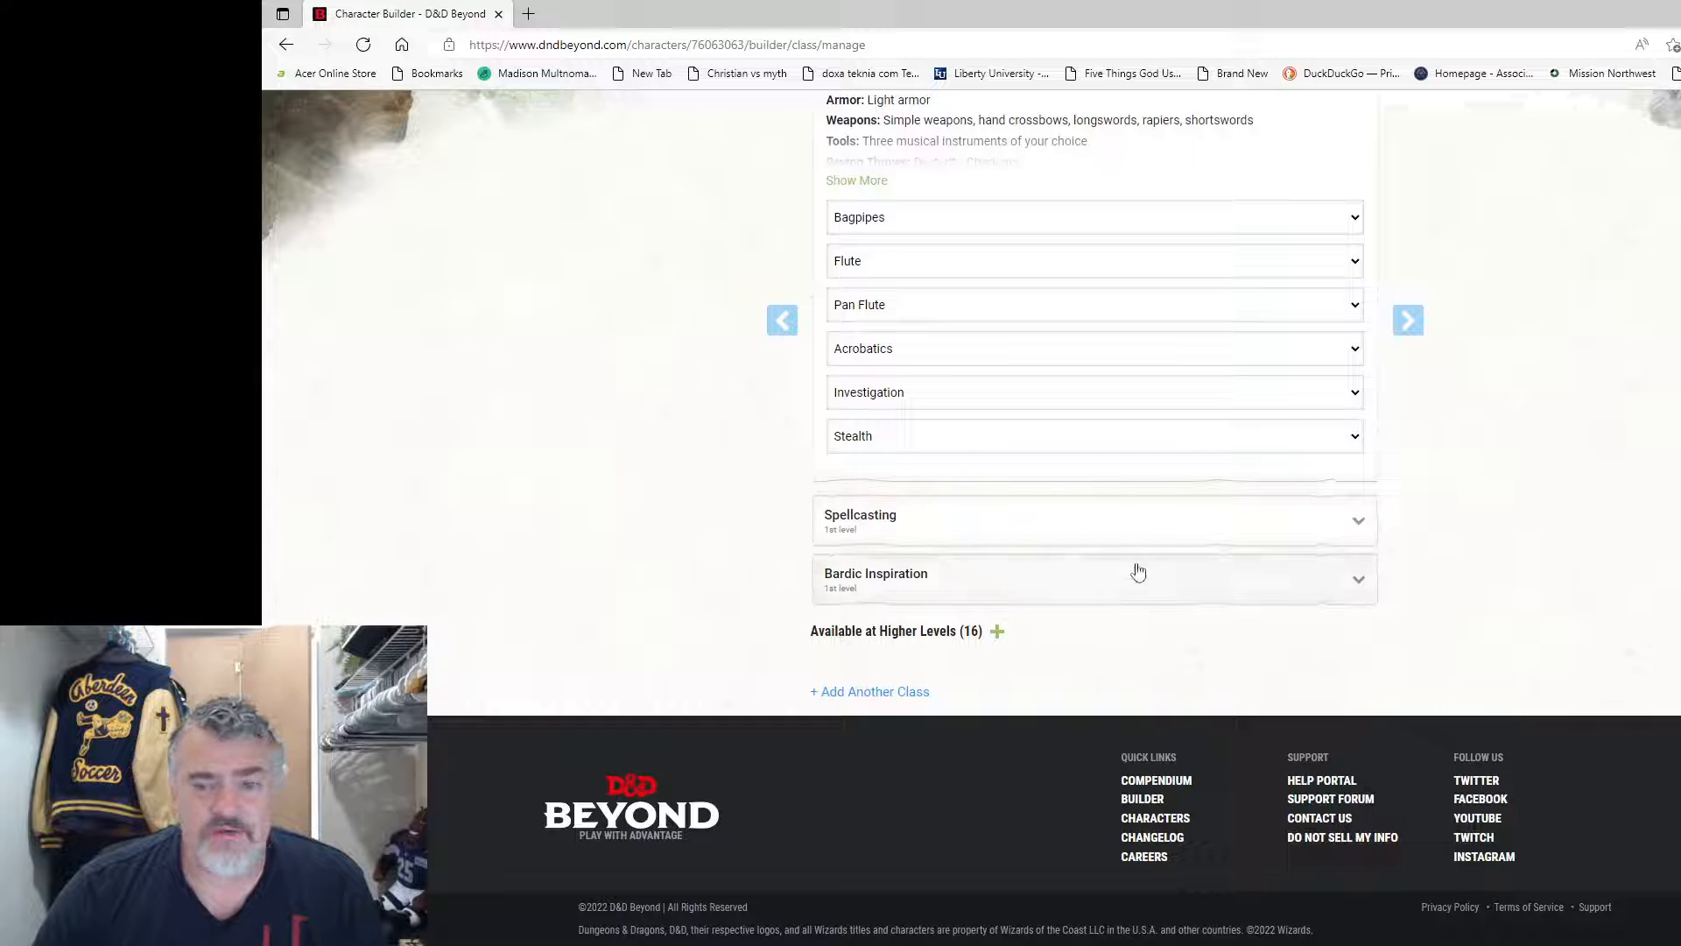
pyautogui.click(924, 525)
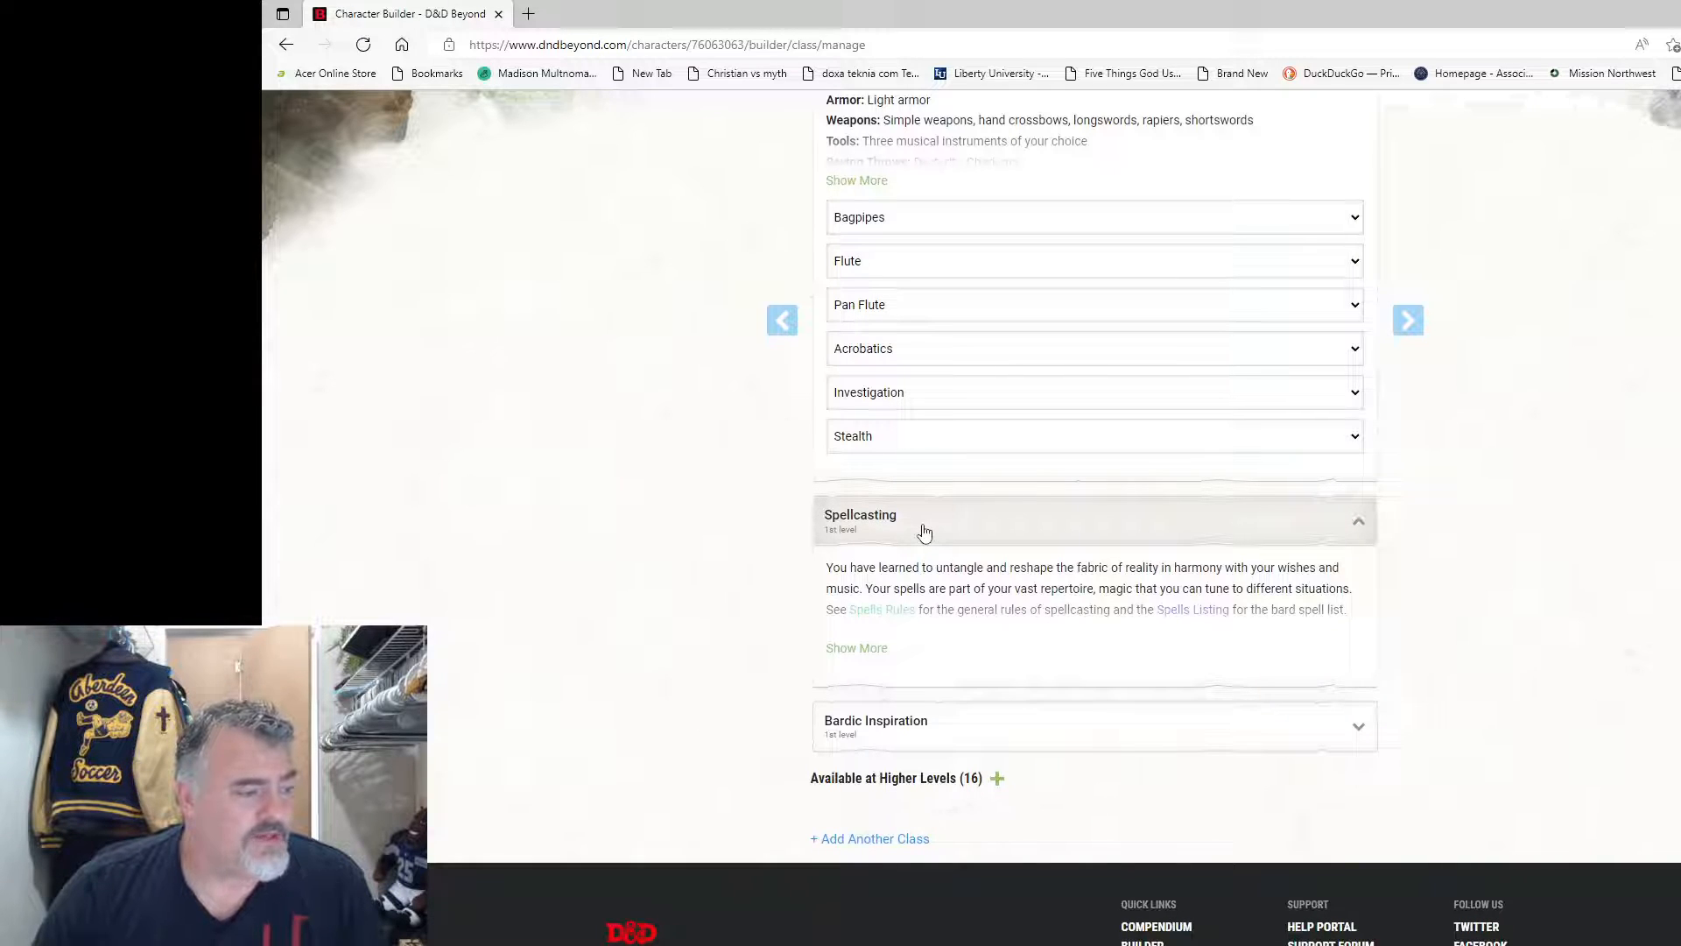
pyautogui.click(1260, 530)
pyautogui.scroll(5, 1083, 540)
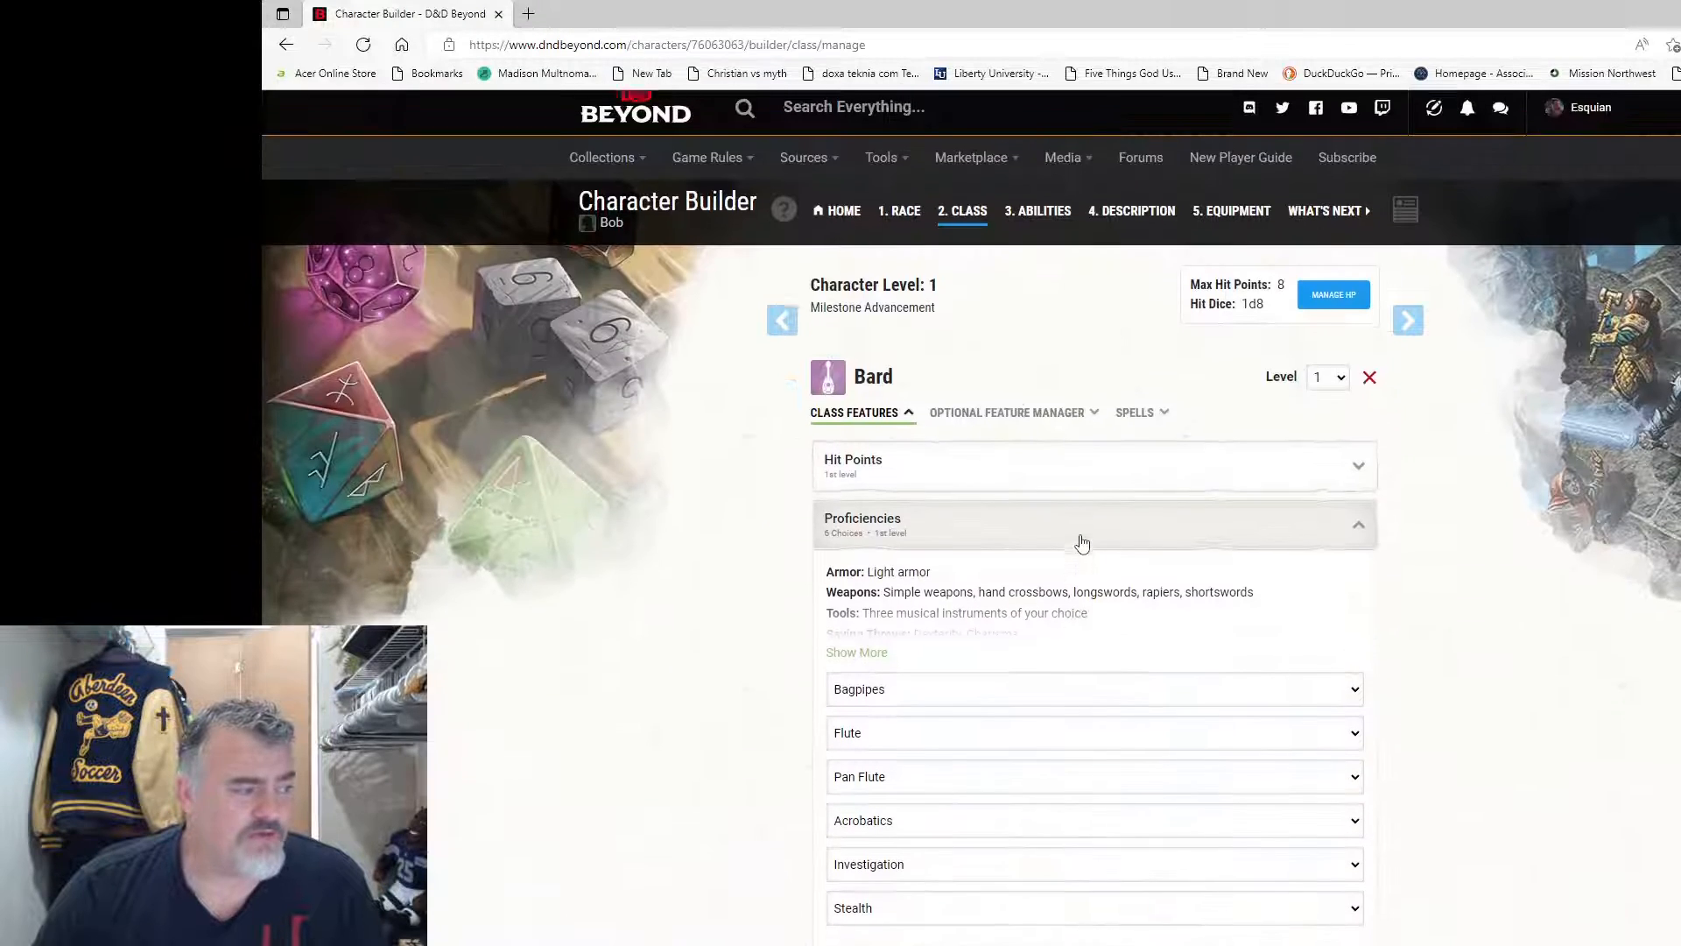
pyautogui.click(1138, 425)
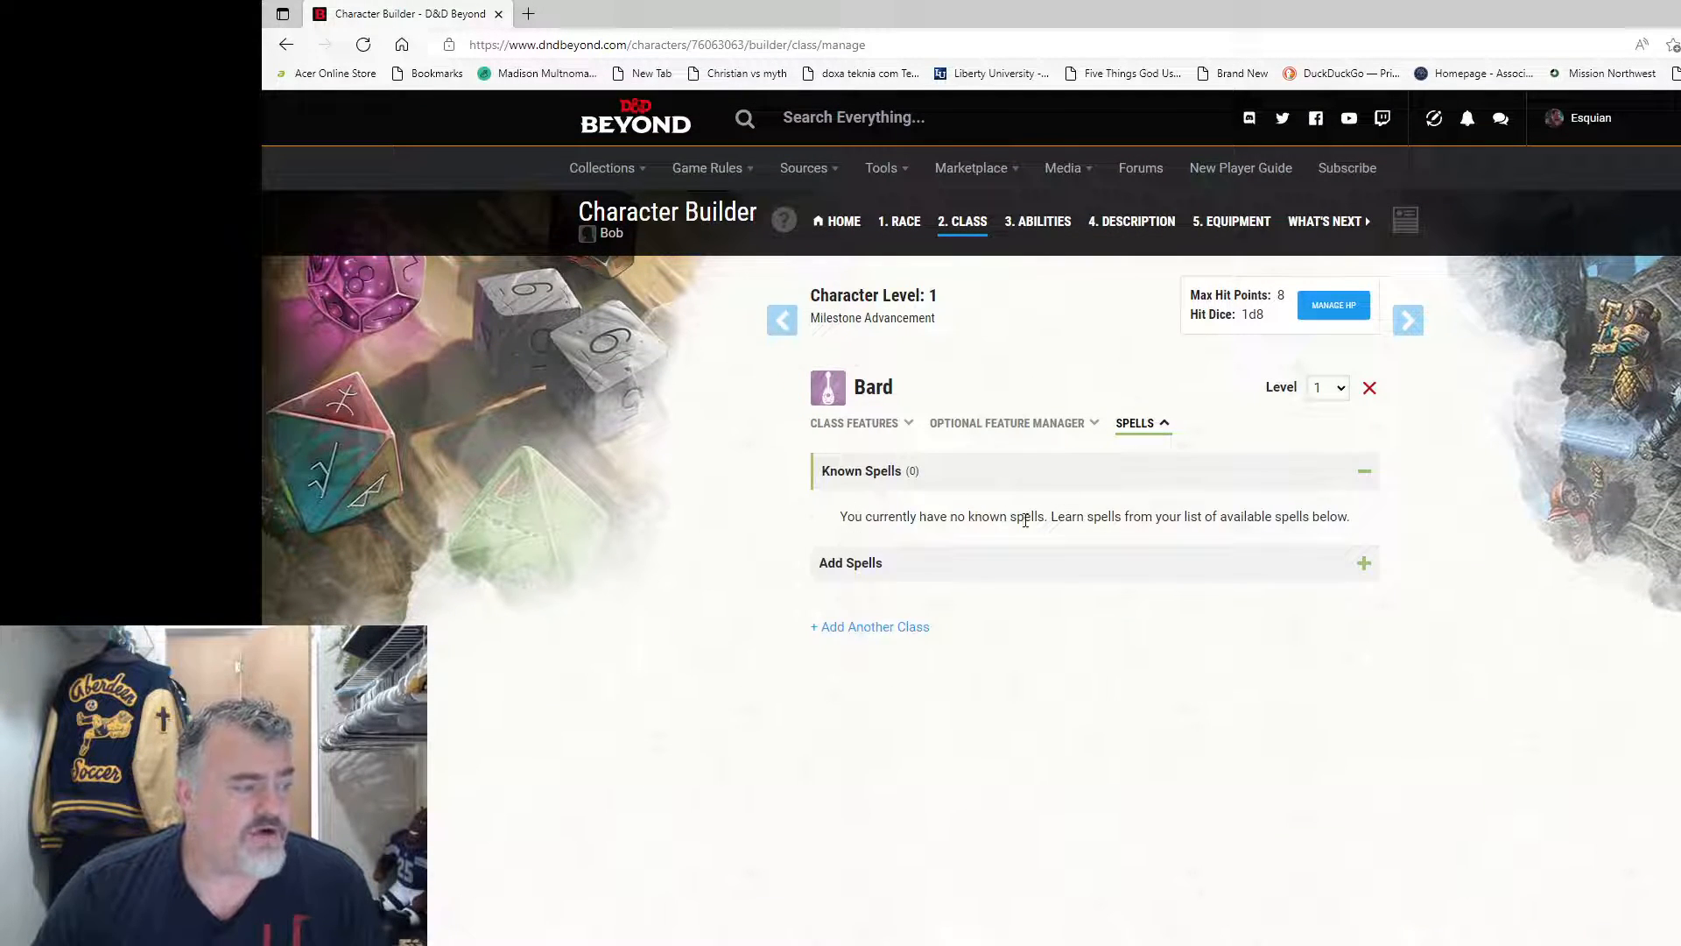
pyautogui.click(1361, 565)
pyautogui.scroll(-3, 916, 655)
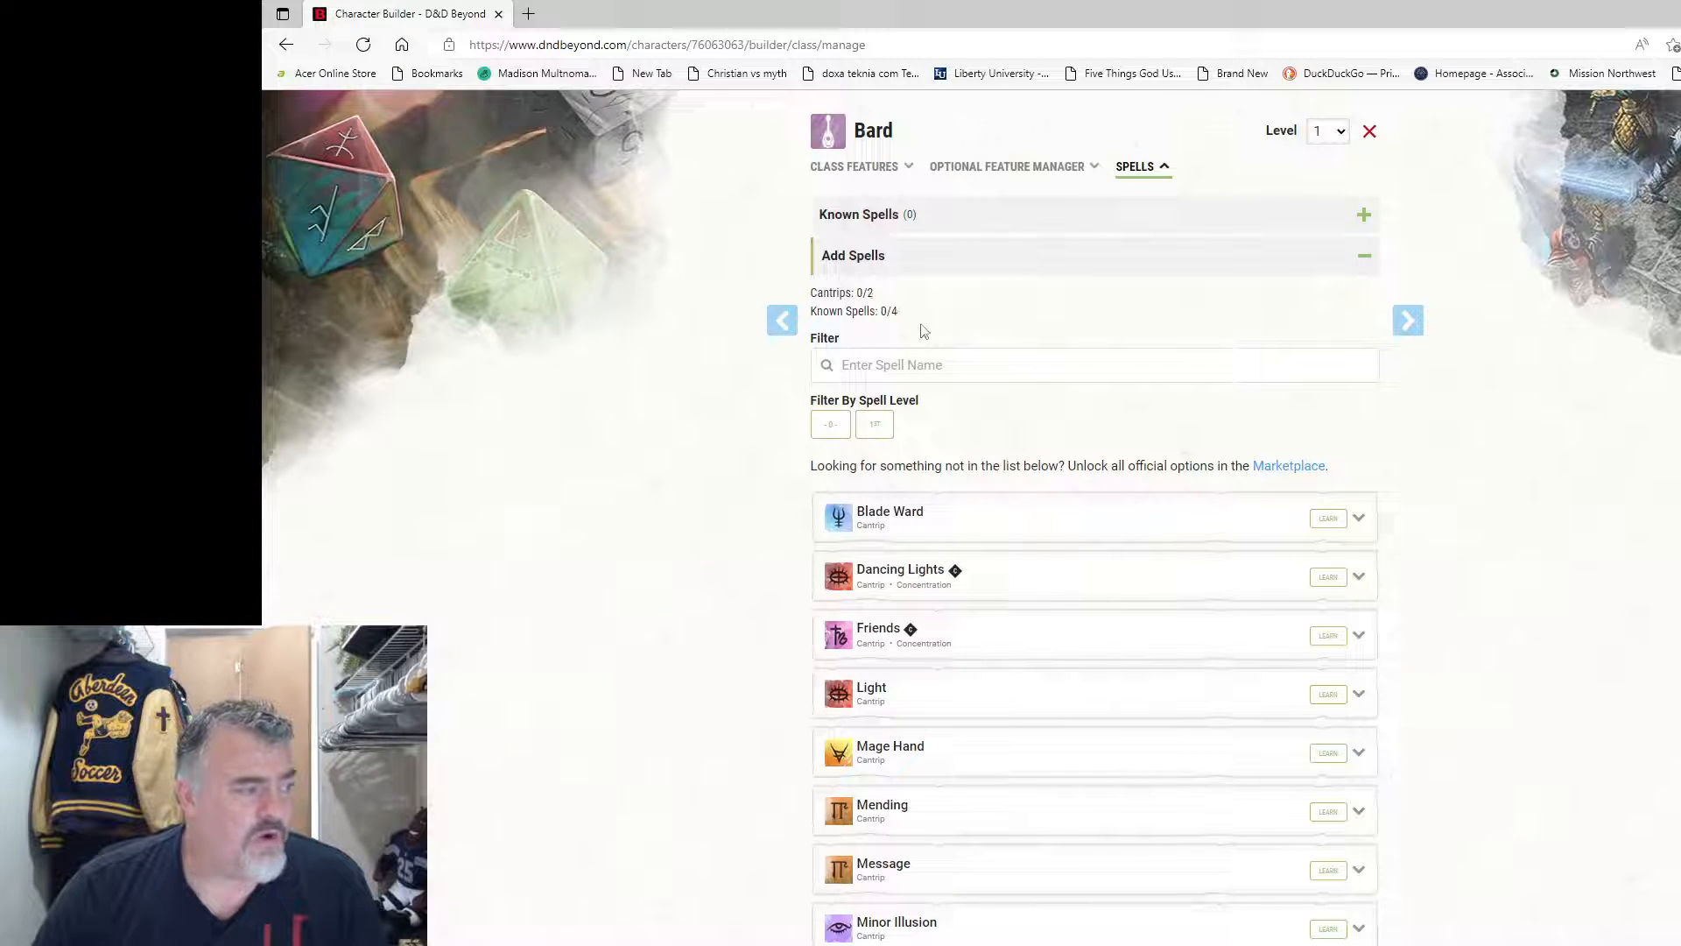
pyautogui.scroll(-2, 958, 391)
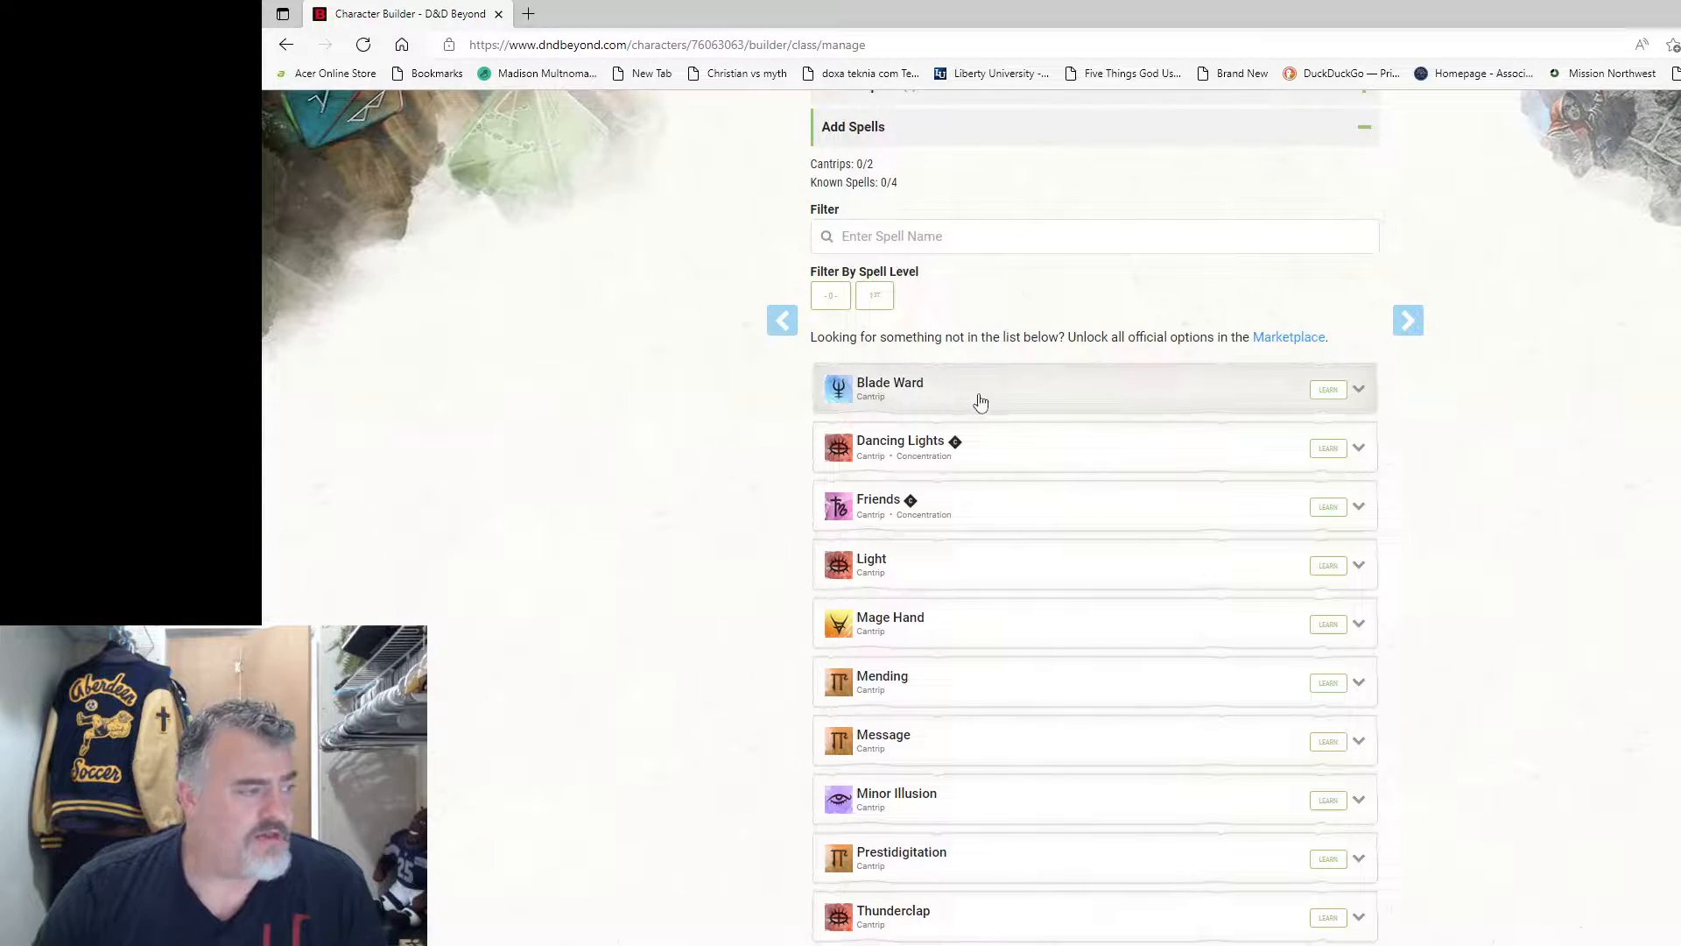
pyautogui.click(1327, 389)
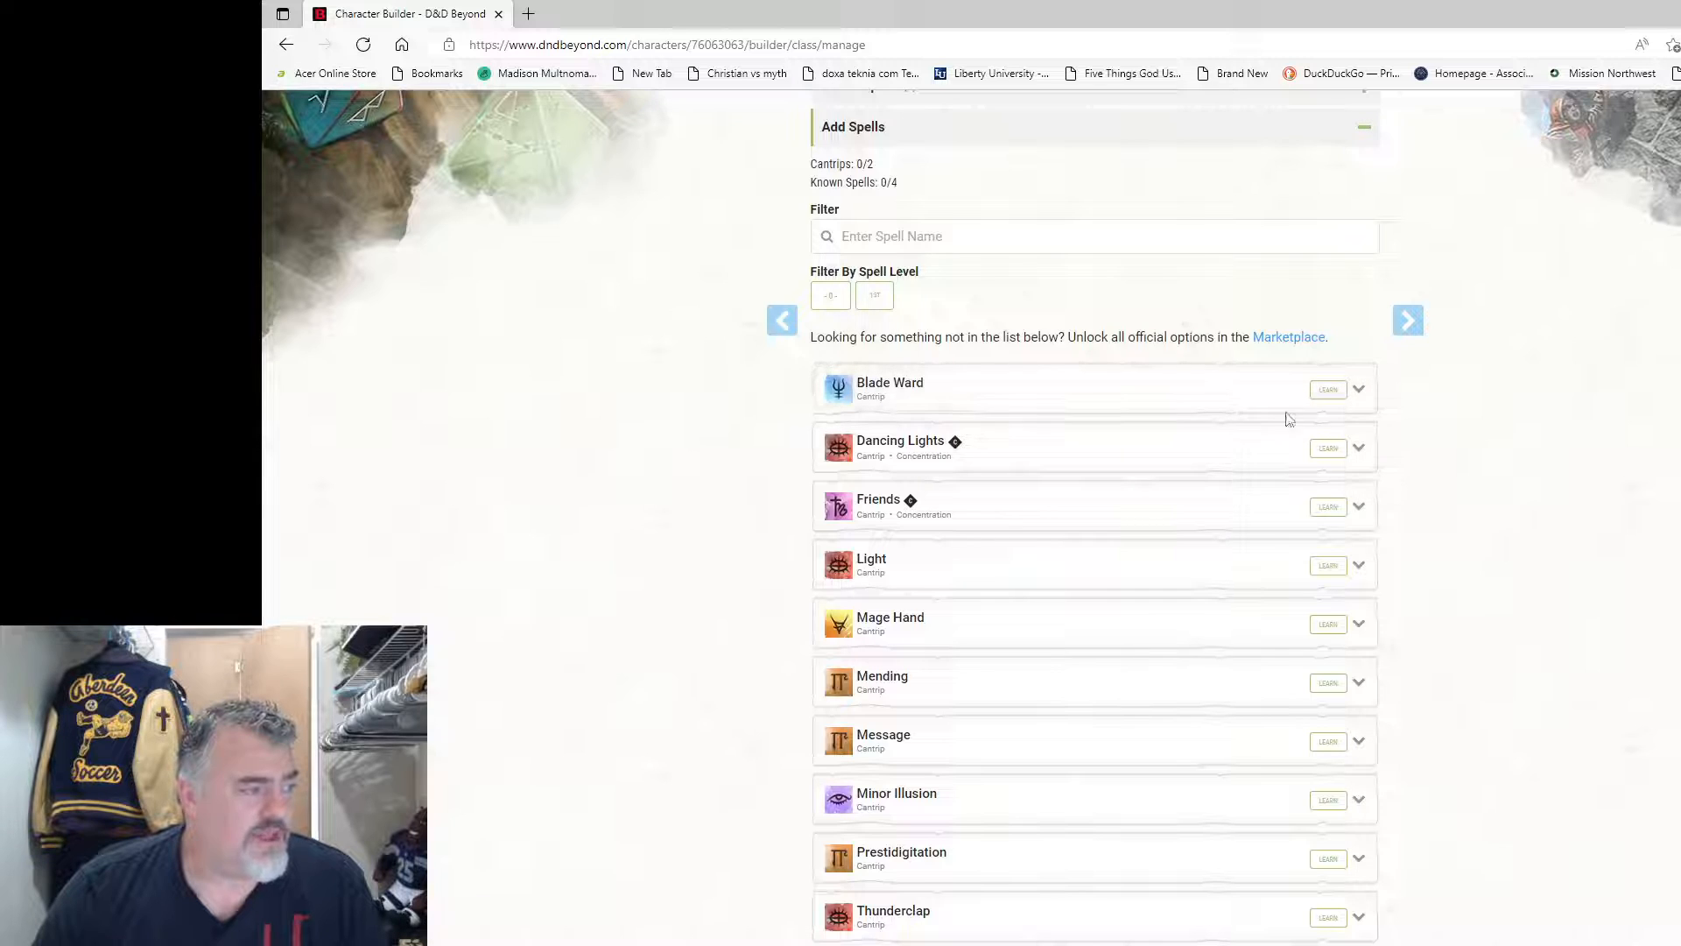
pyautogui.scroll(-4, 1271, 443)
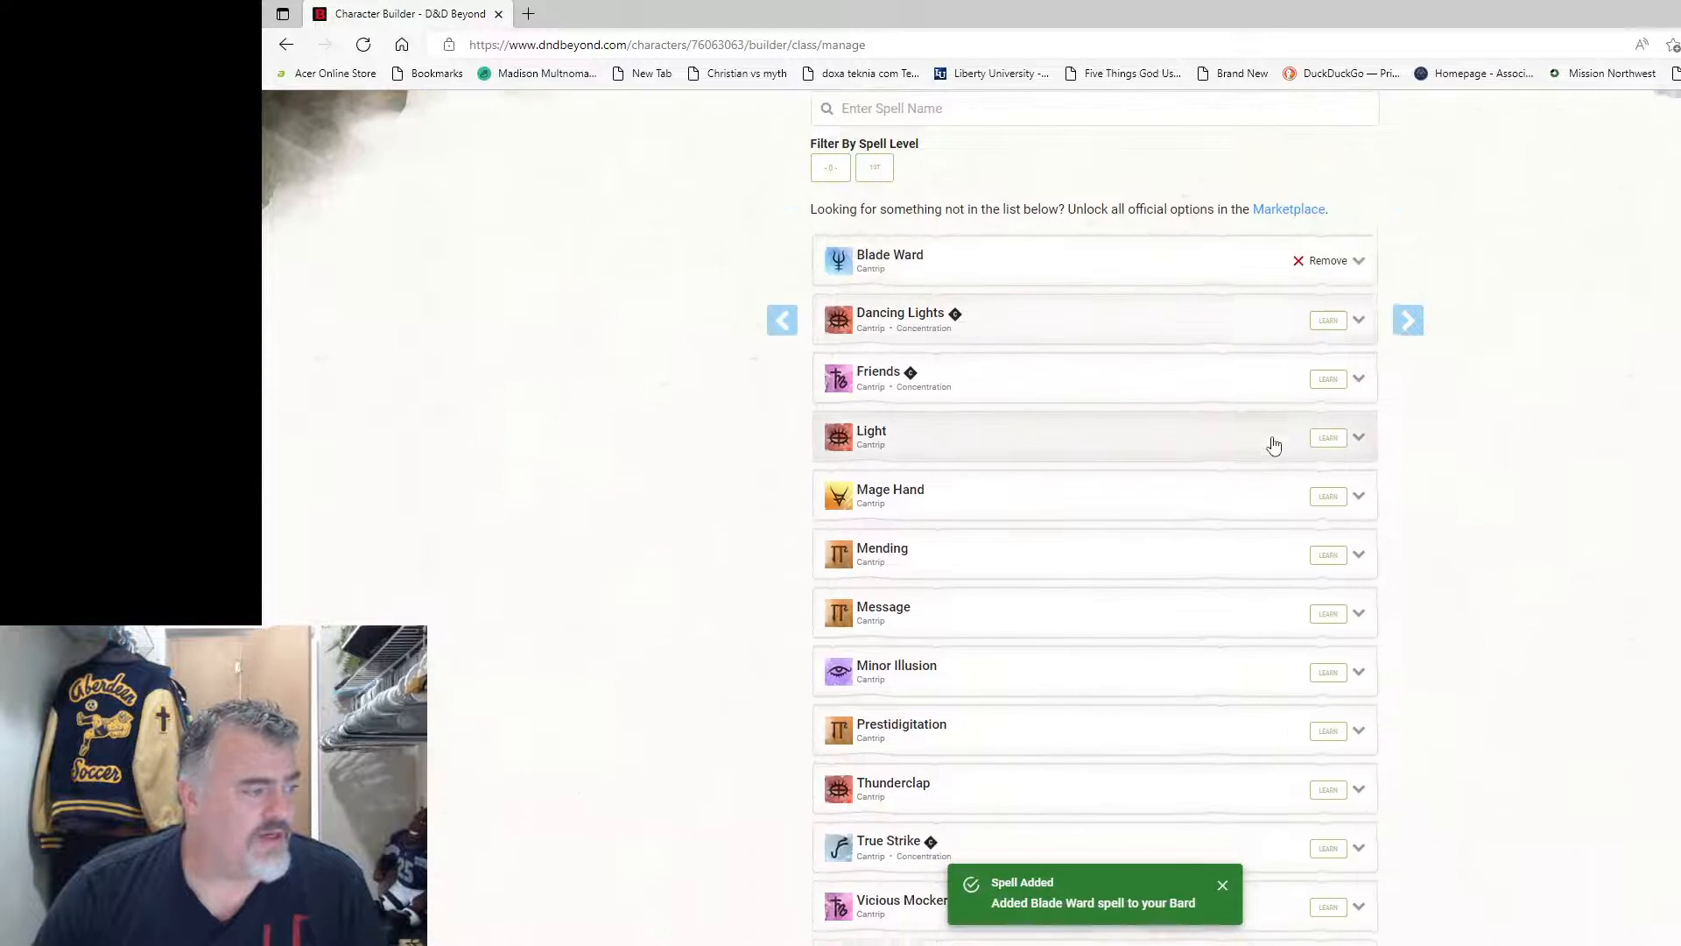
pyautogui.scroll(-4, 1095, 596)
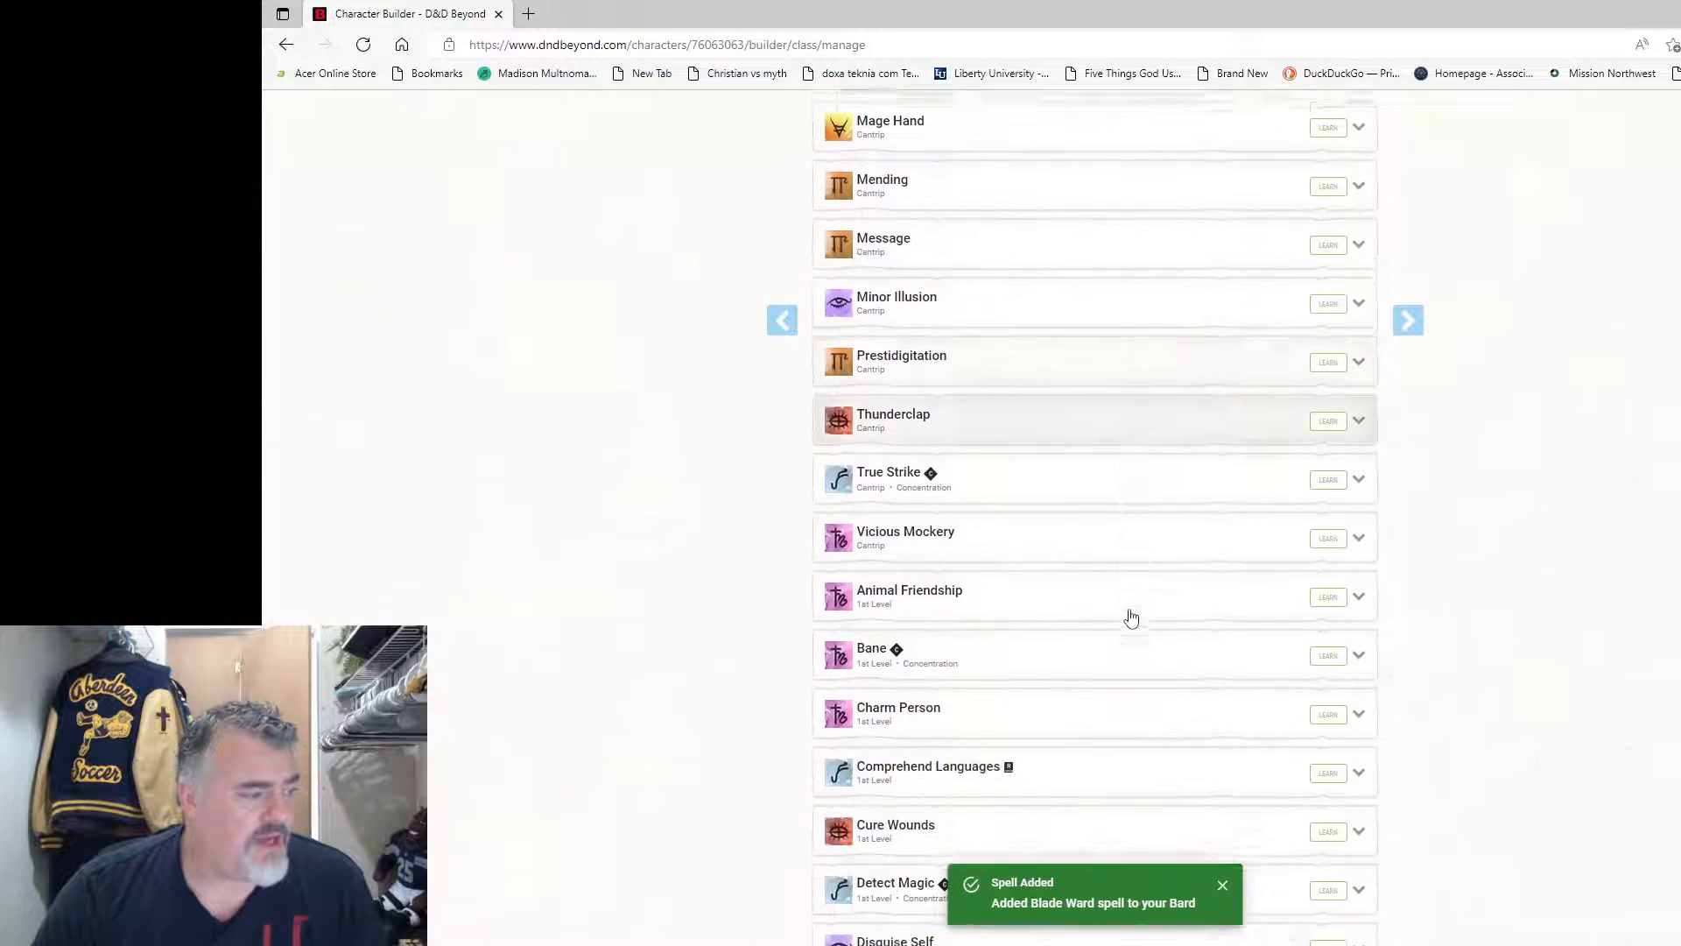
pyautogui.click(1328, 407)
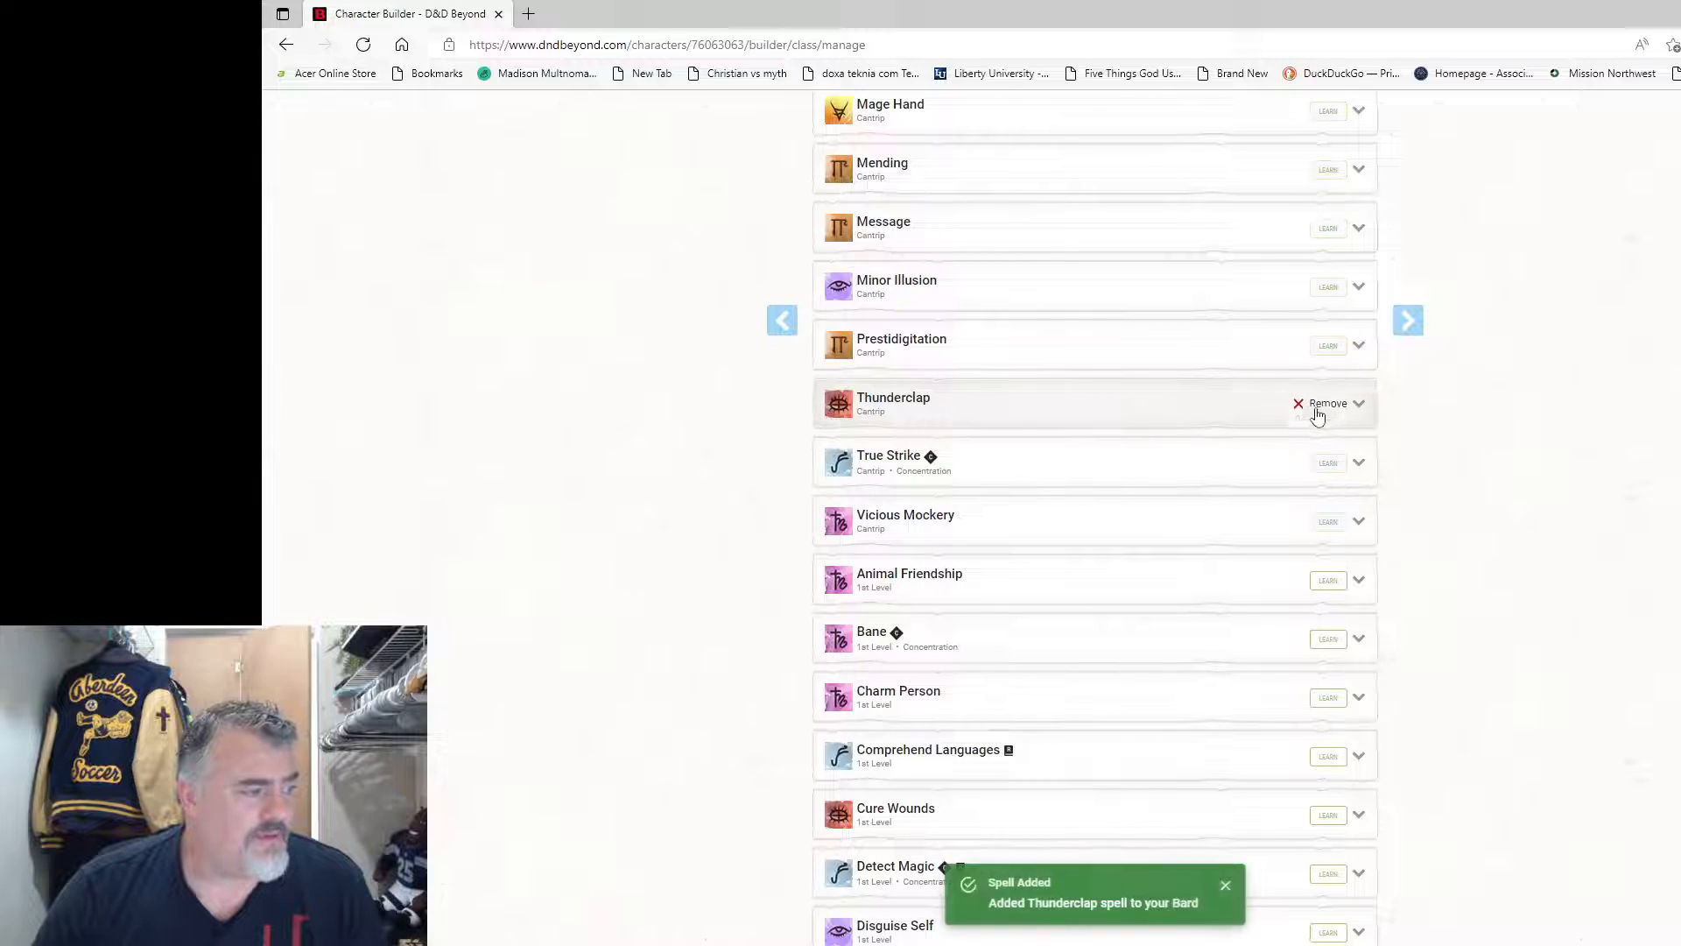
# Step: Filter the Bard's available spells to show only 1st-level spells
pyautogui.scroll(-6, 1159, 460)
pyautogui.scroll(3, 969, 330)
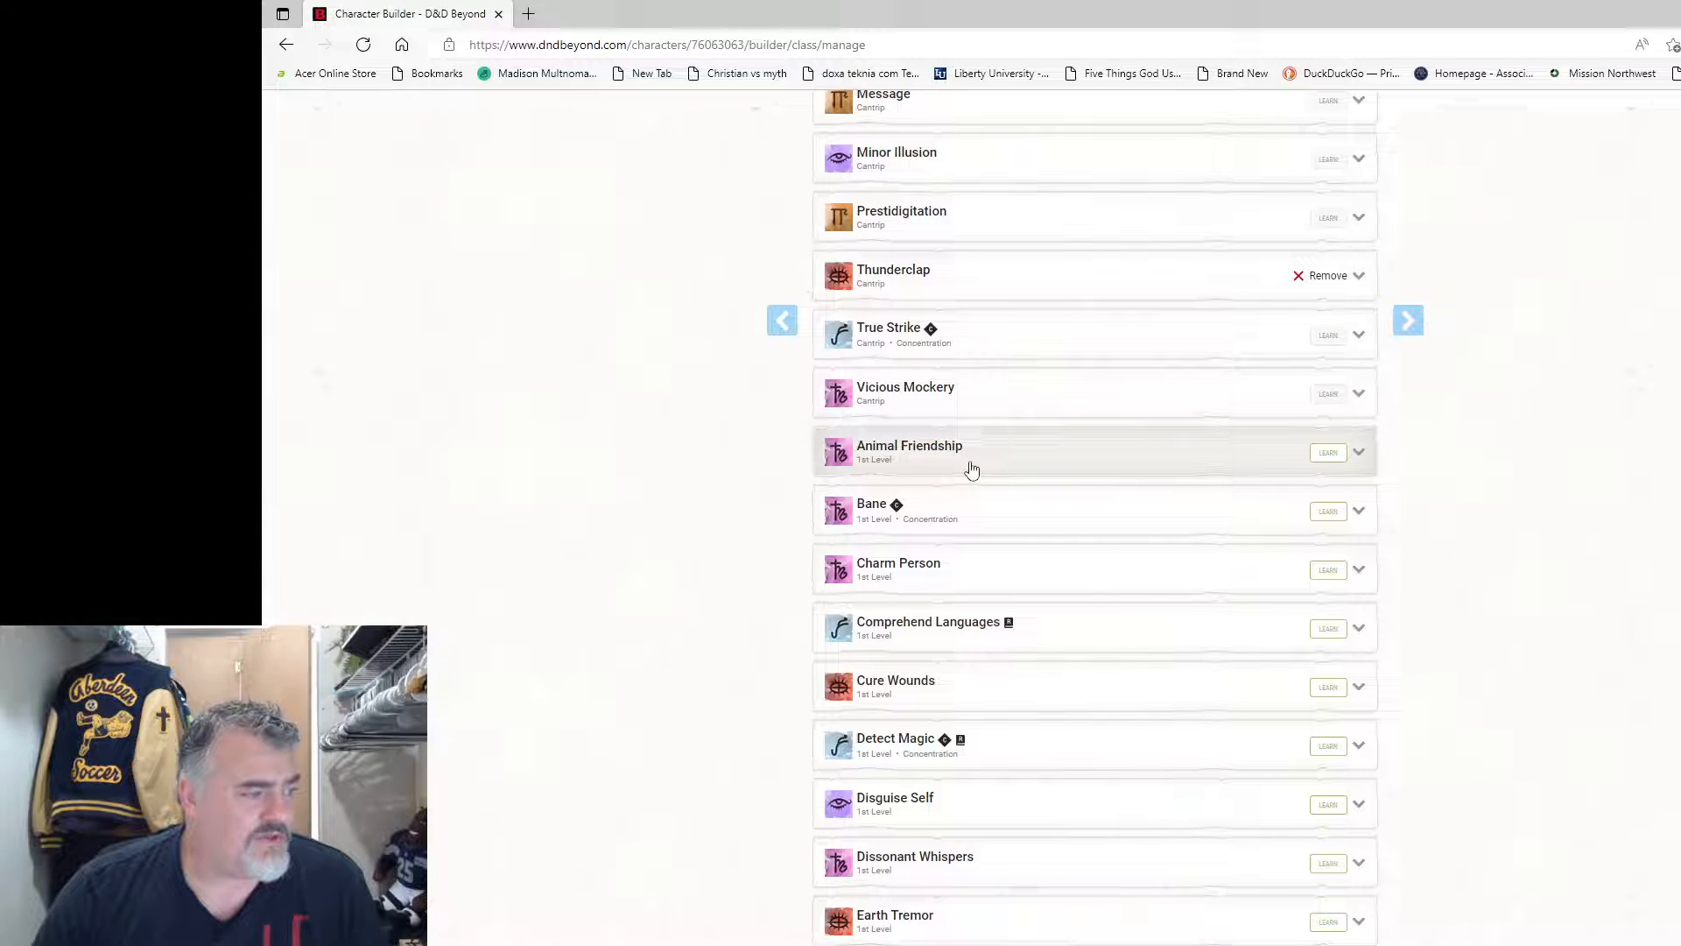
pyautogui.scroll(12, 970, 470)
pyautogui.scroll(-3, 959, 467)
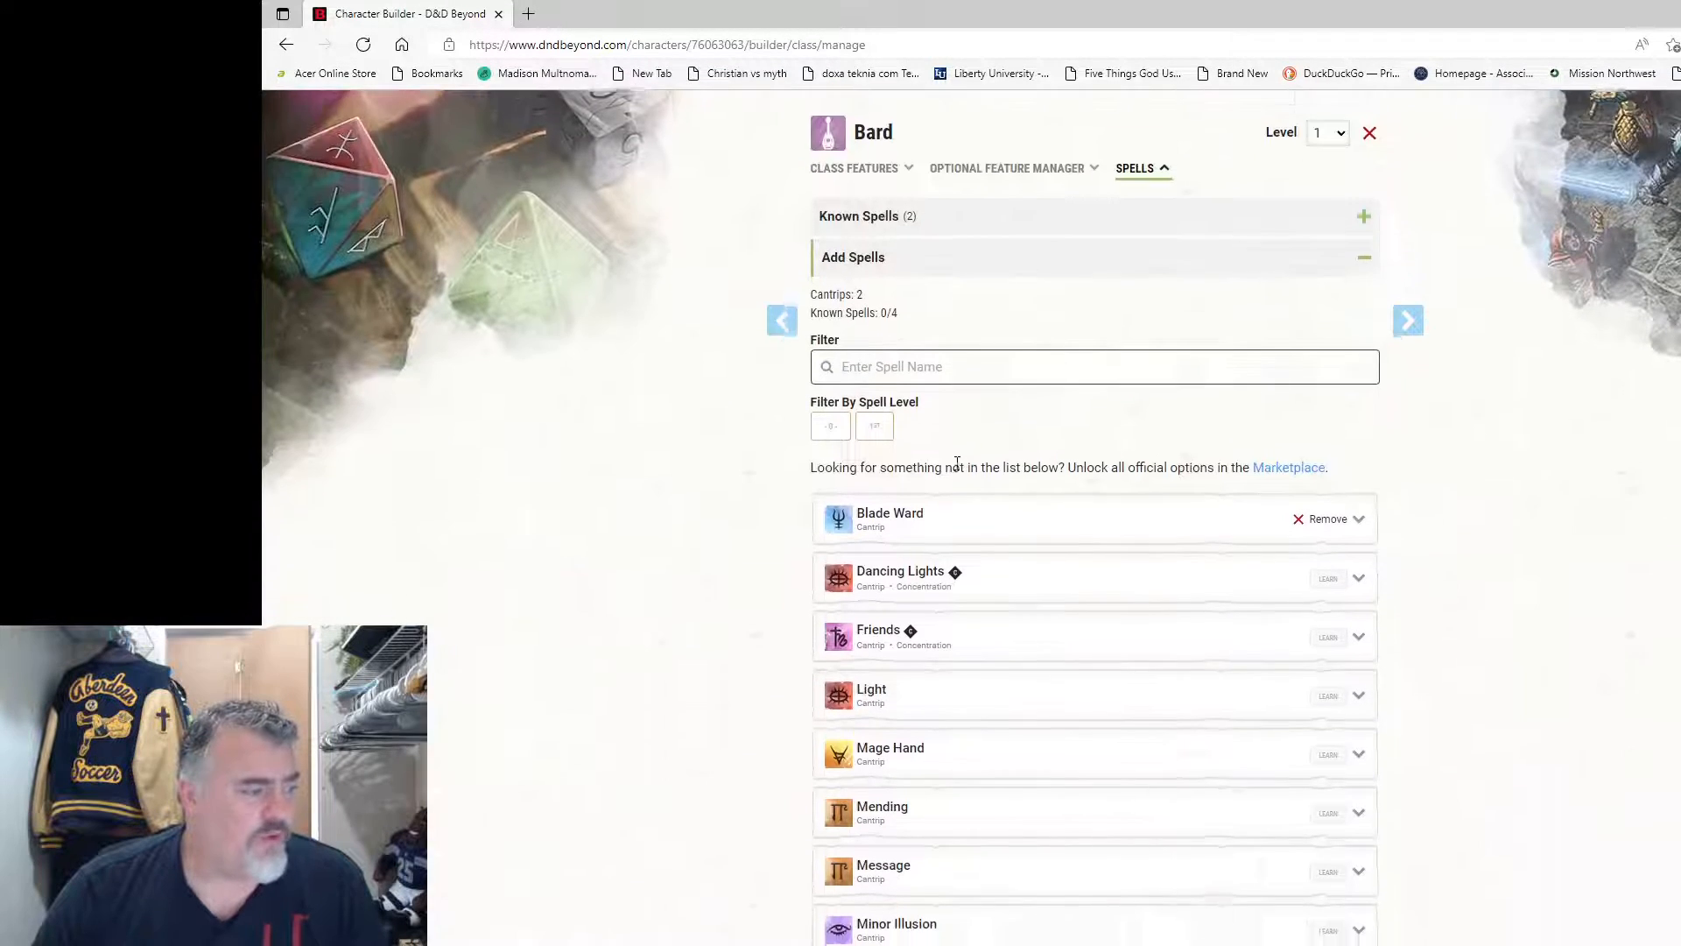
pyautogui.click(828, 426)
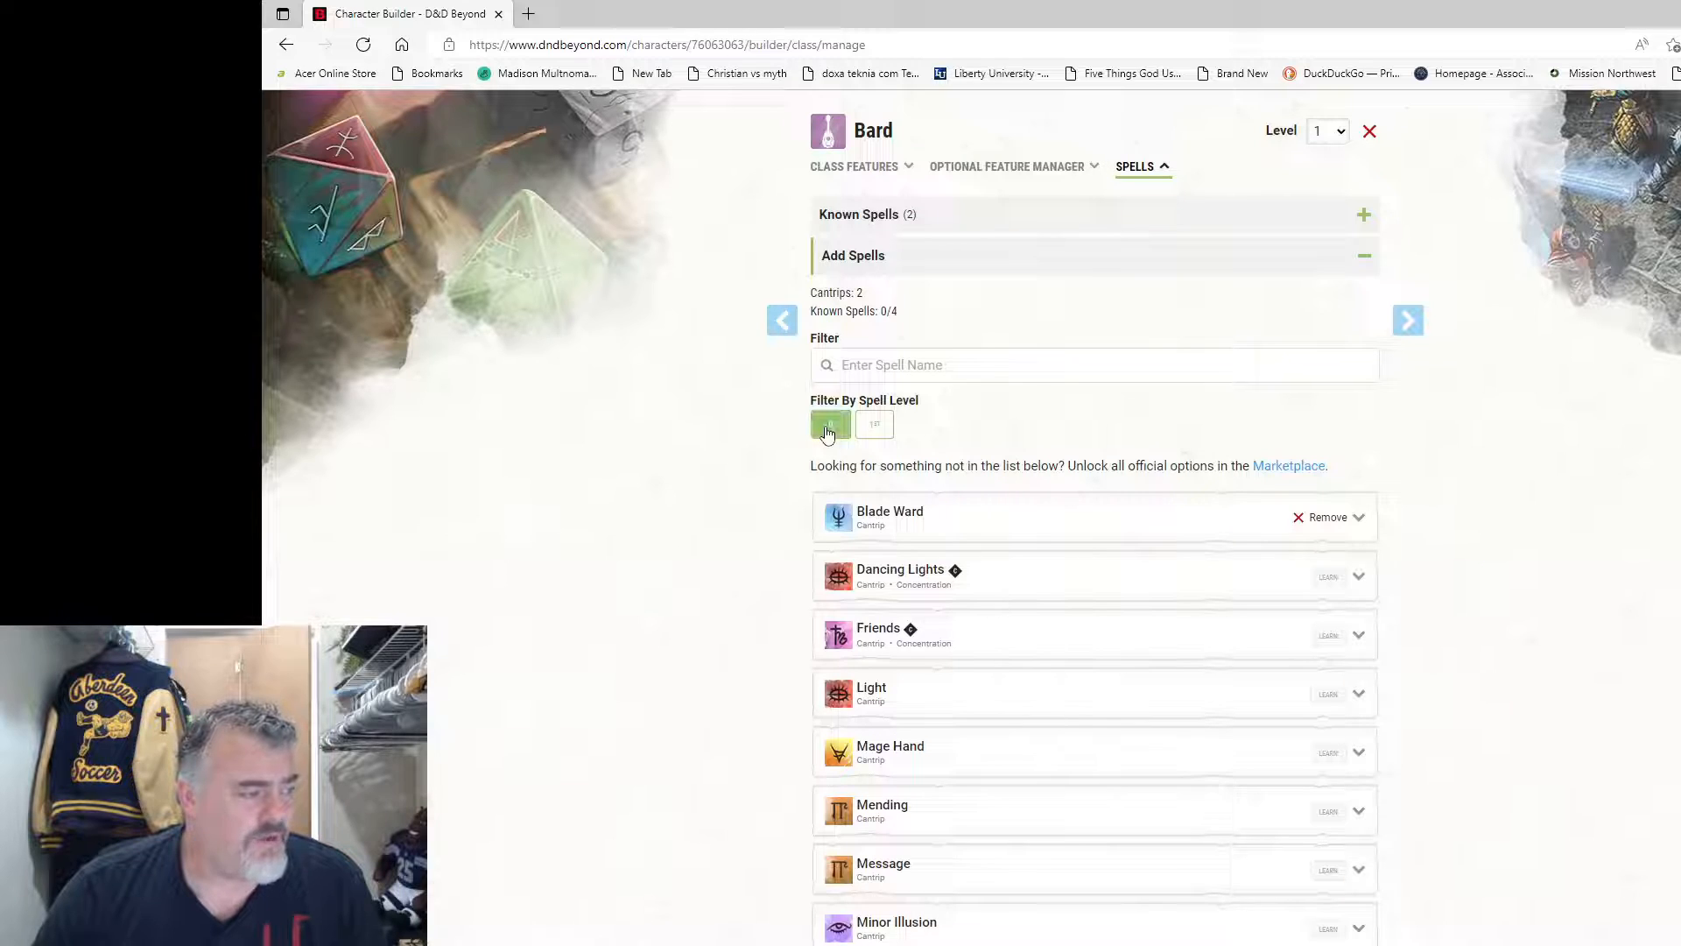
pyautogui.click(877, 426)
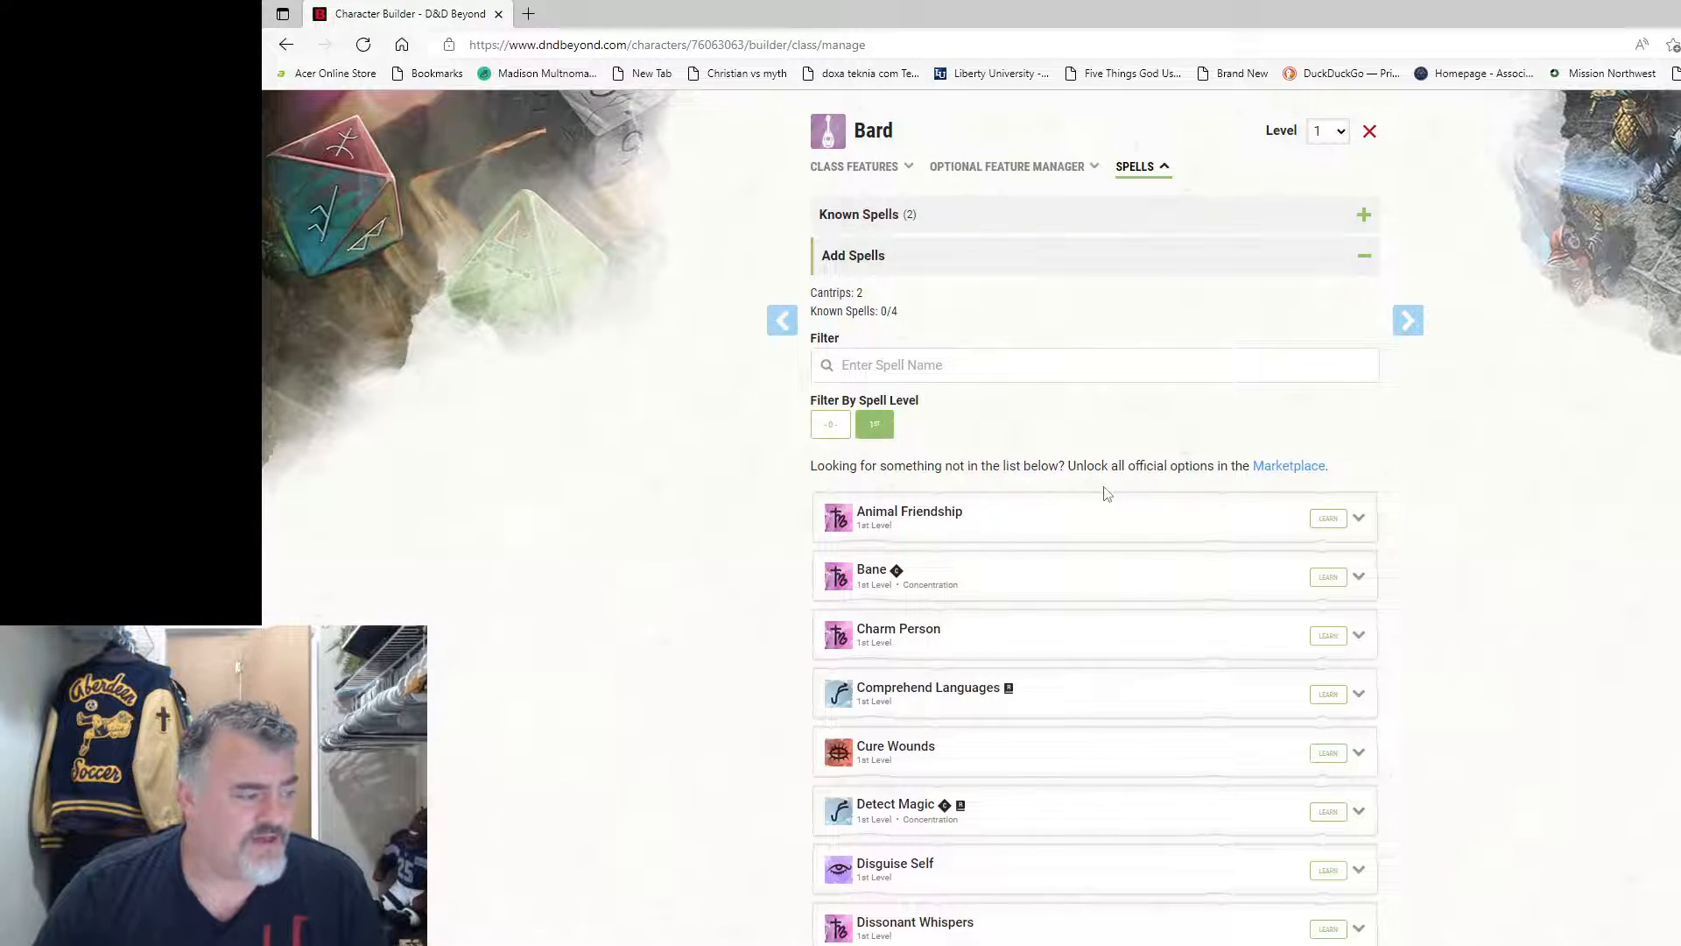
# Step: Learn the 1st-level spells Hideous Laughter and Healing Word from the Bard's available spells
pyautogui.scroll(-3, 1105, 493)
pyautogui.scroll(3, 1103, 496)
pyautogui.scroll(-3, 1102, 553)
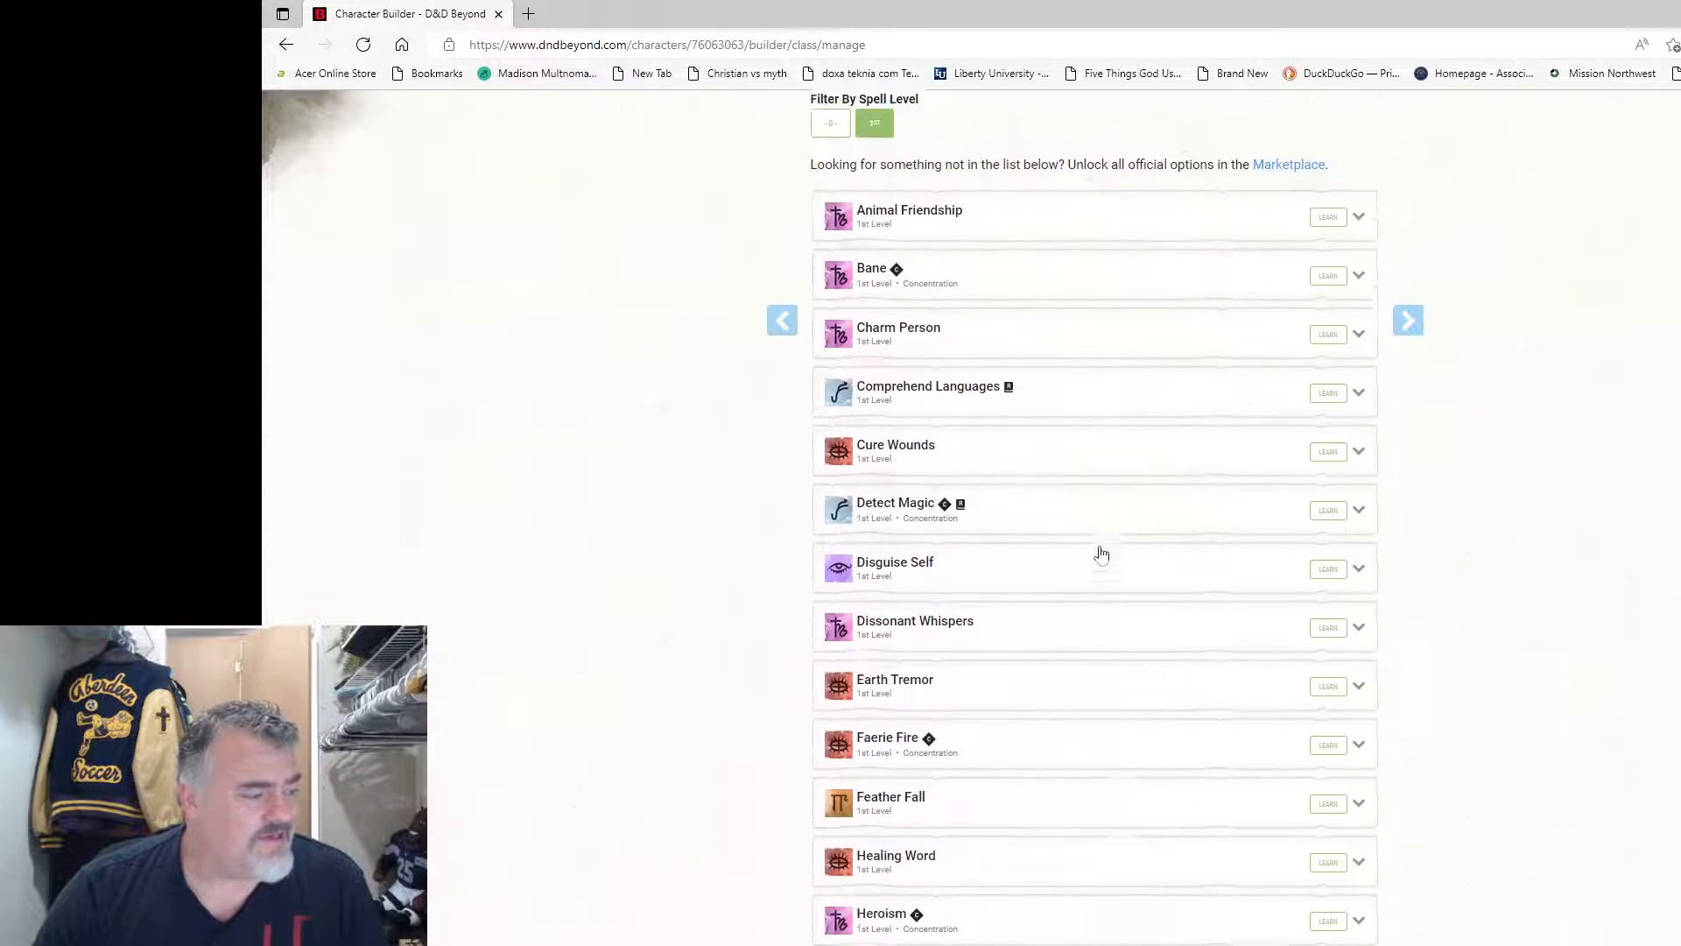
pyautogui.scroll(-7, 1102, 553)
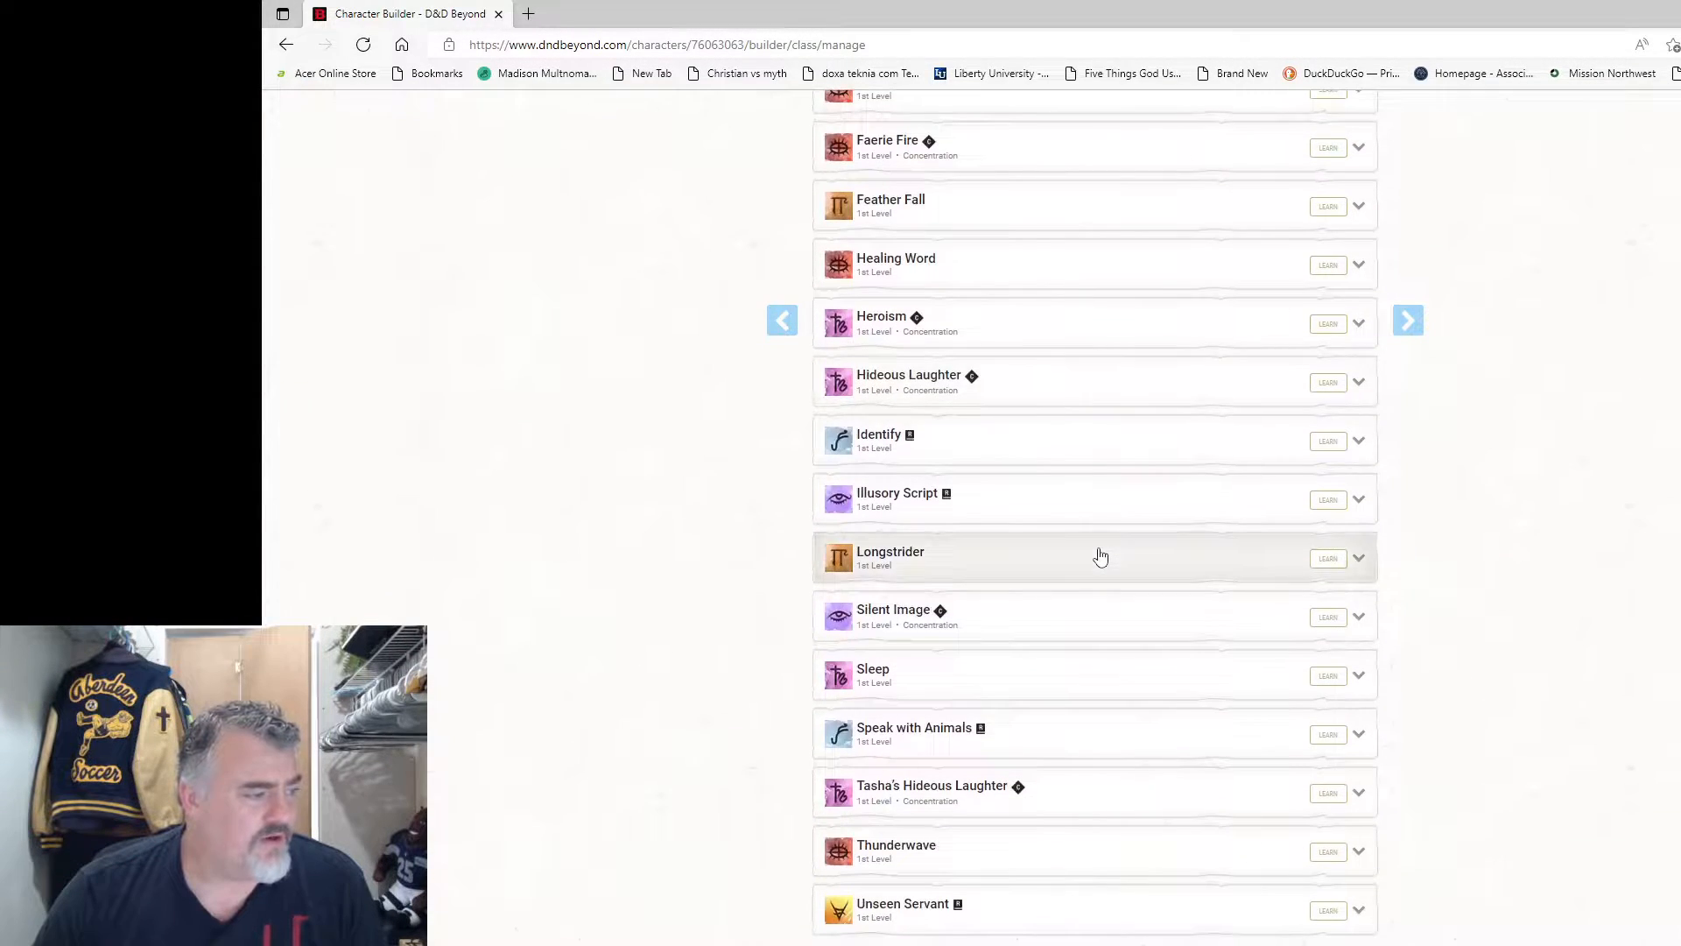
pyautogui.click(1327, 382)
pyautogui.scroll(-1, 1117, 417)
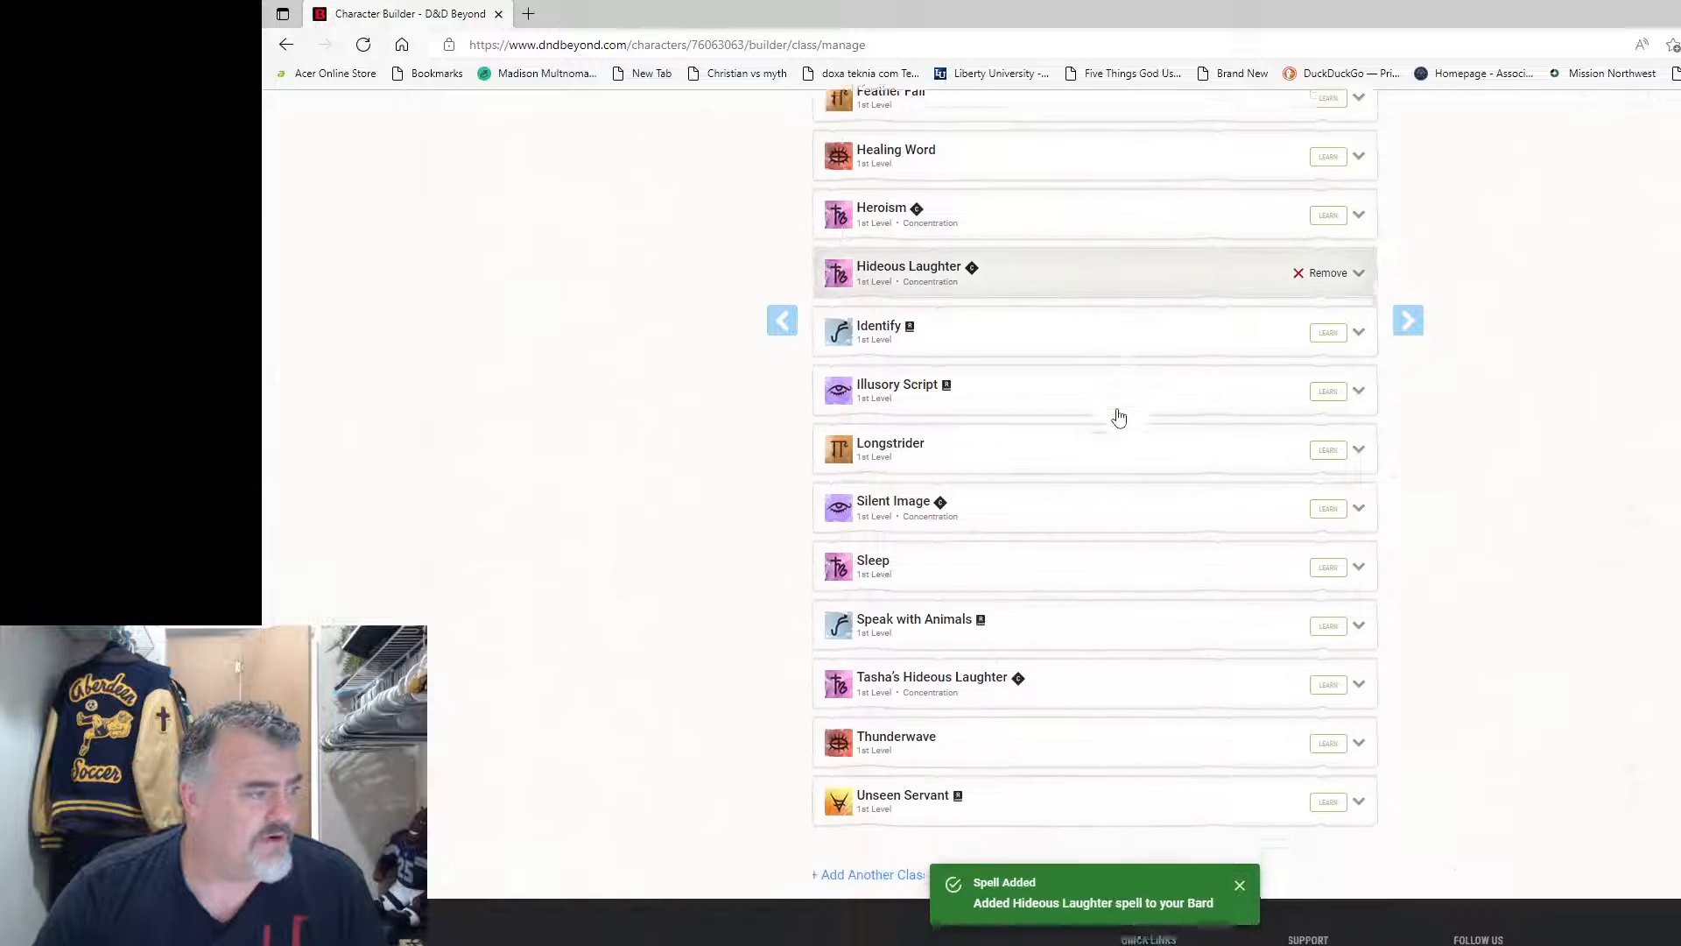
pyautogui.click(1331, 137)
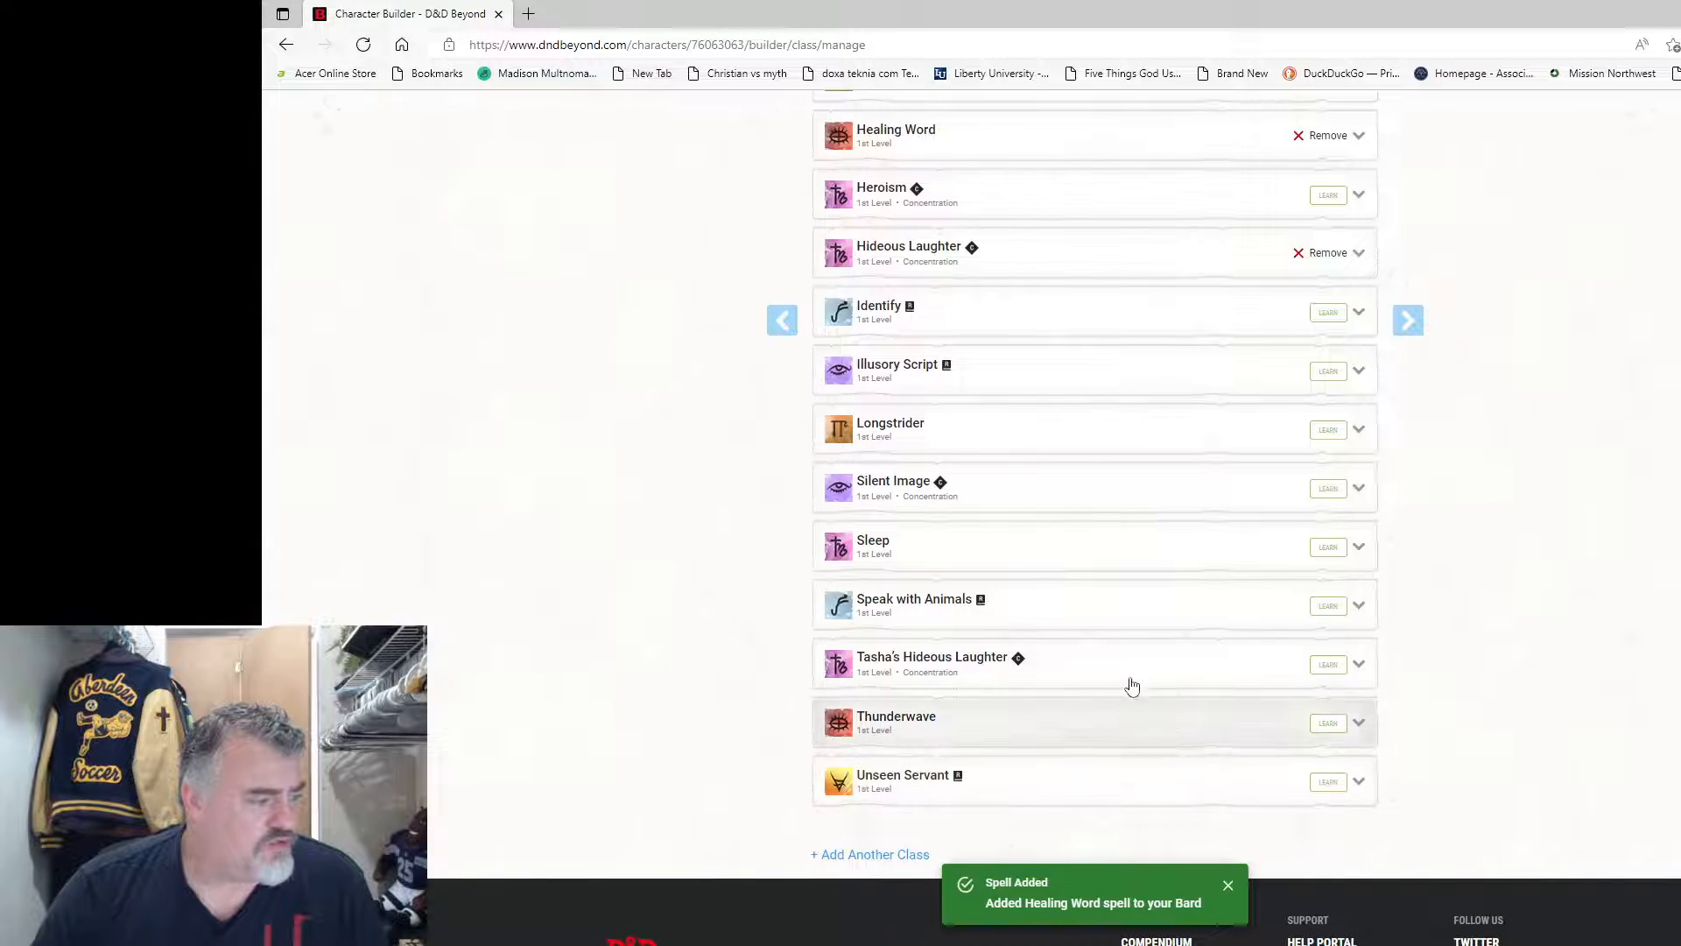
# Step: Learn Animal Friendship and Speak with Animals as the Bard's remaining 1st-level spells
pyautogui.scroll(3, 1118, 574)
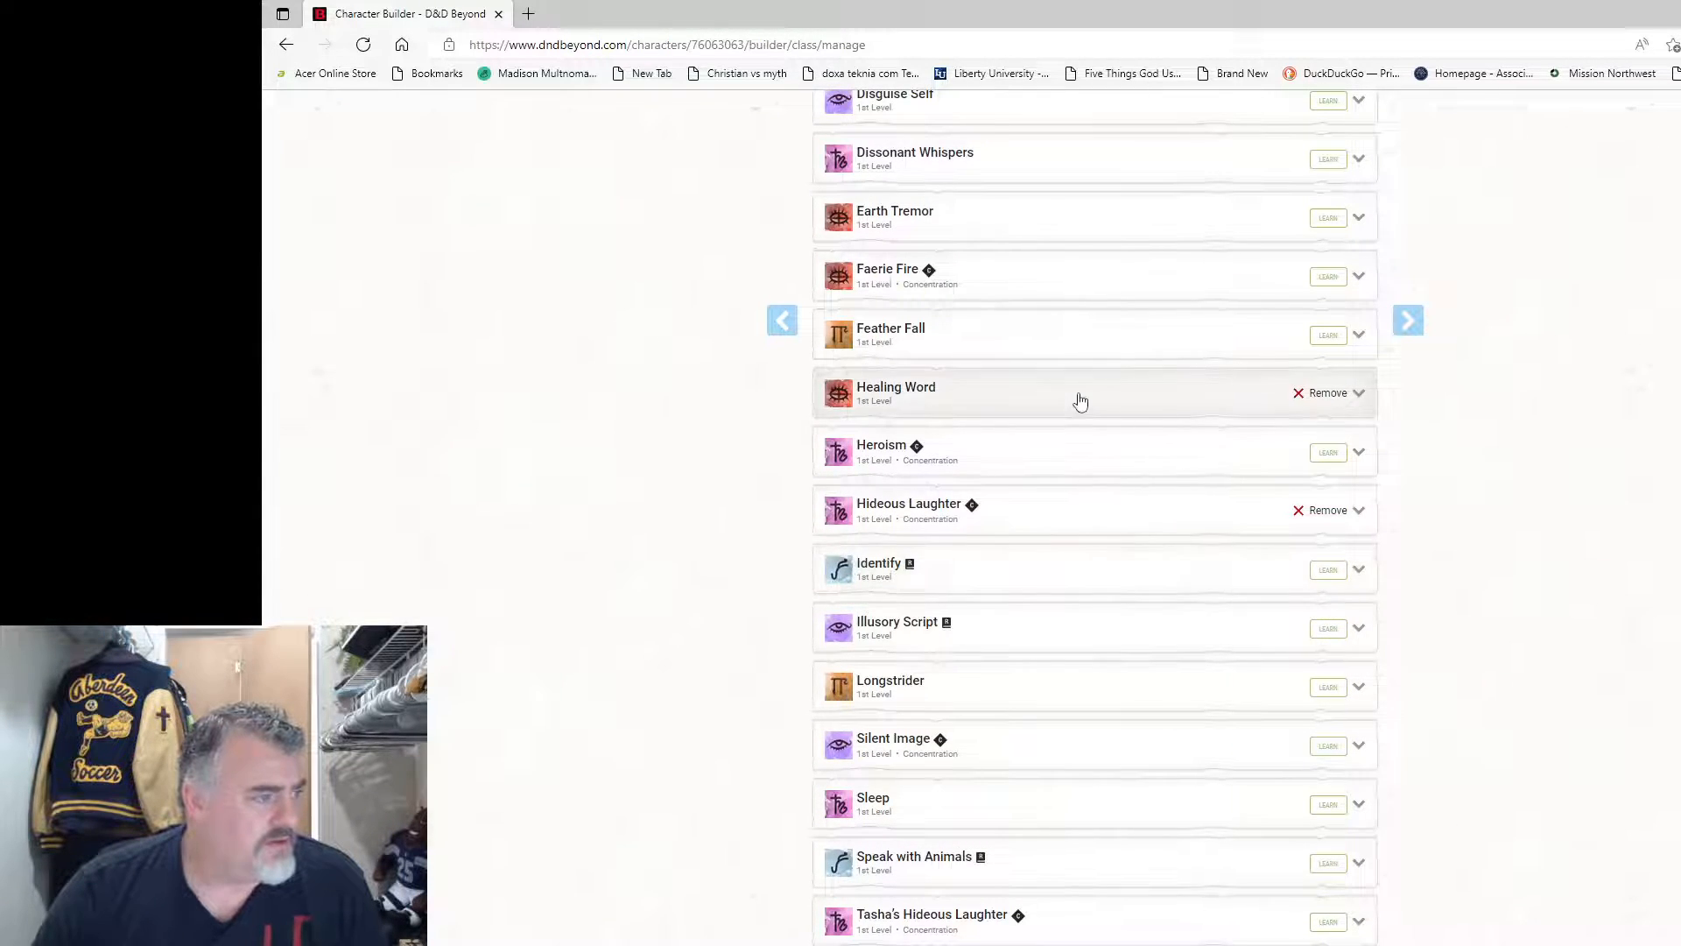
pyautogui.scroll(4, 1081, 400)
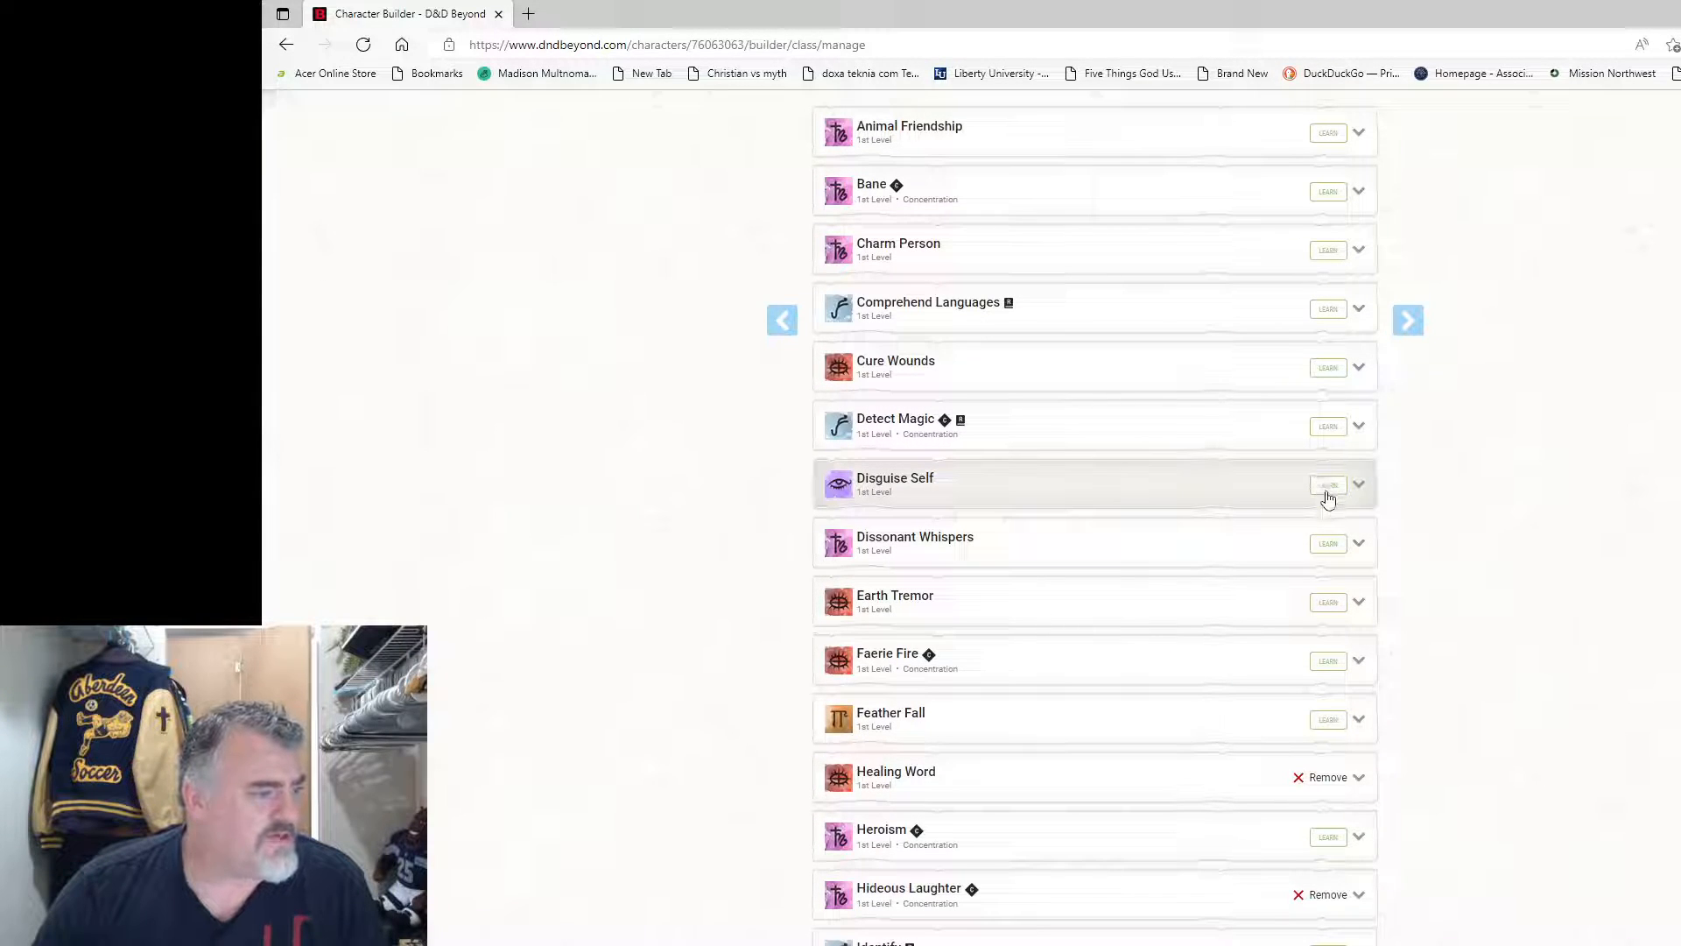
pyautogui.scroll(3, 1068, 359)
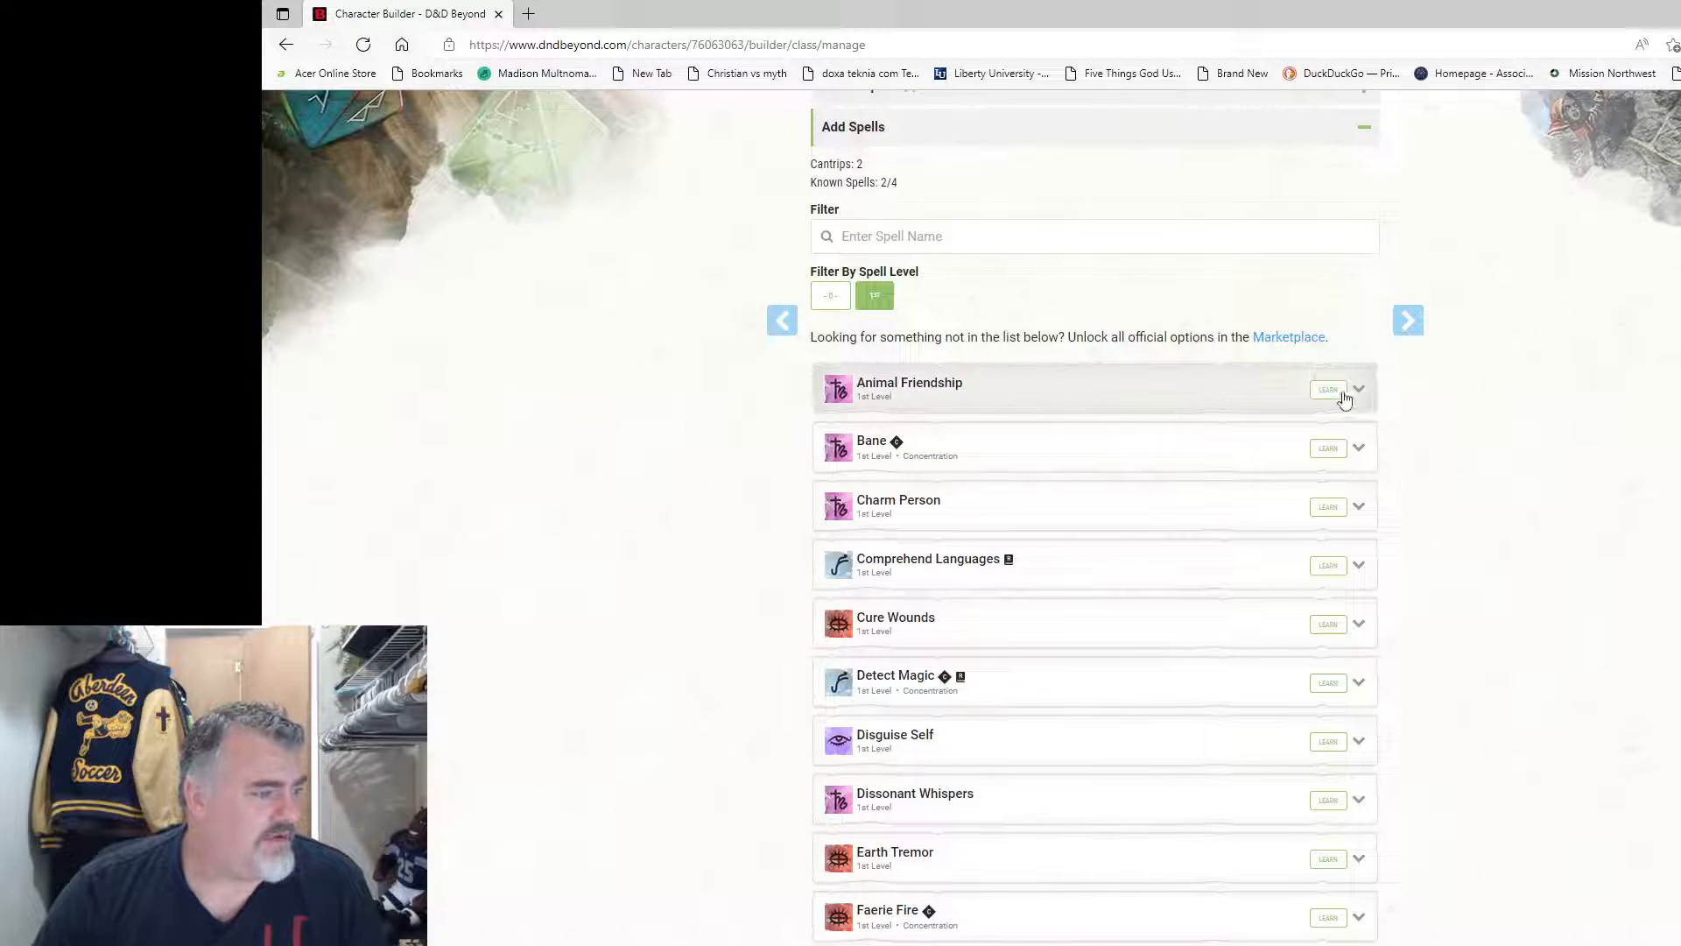
pyautogui.scroll(-10, 1133, 561)
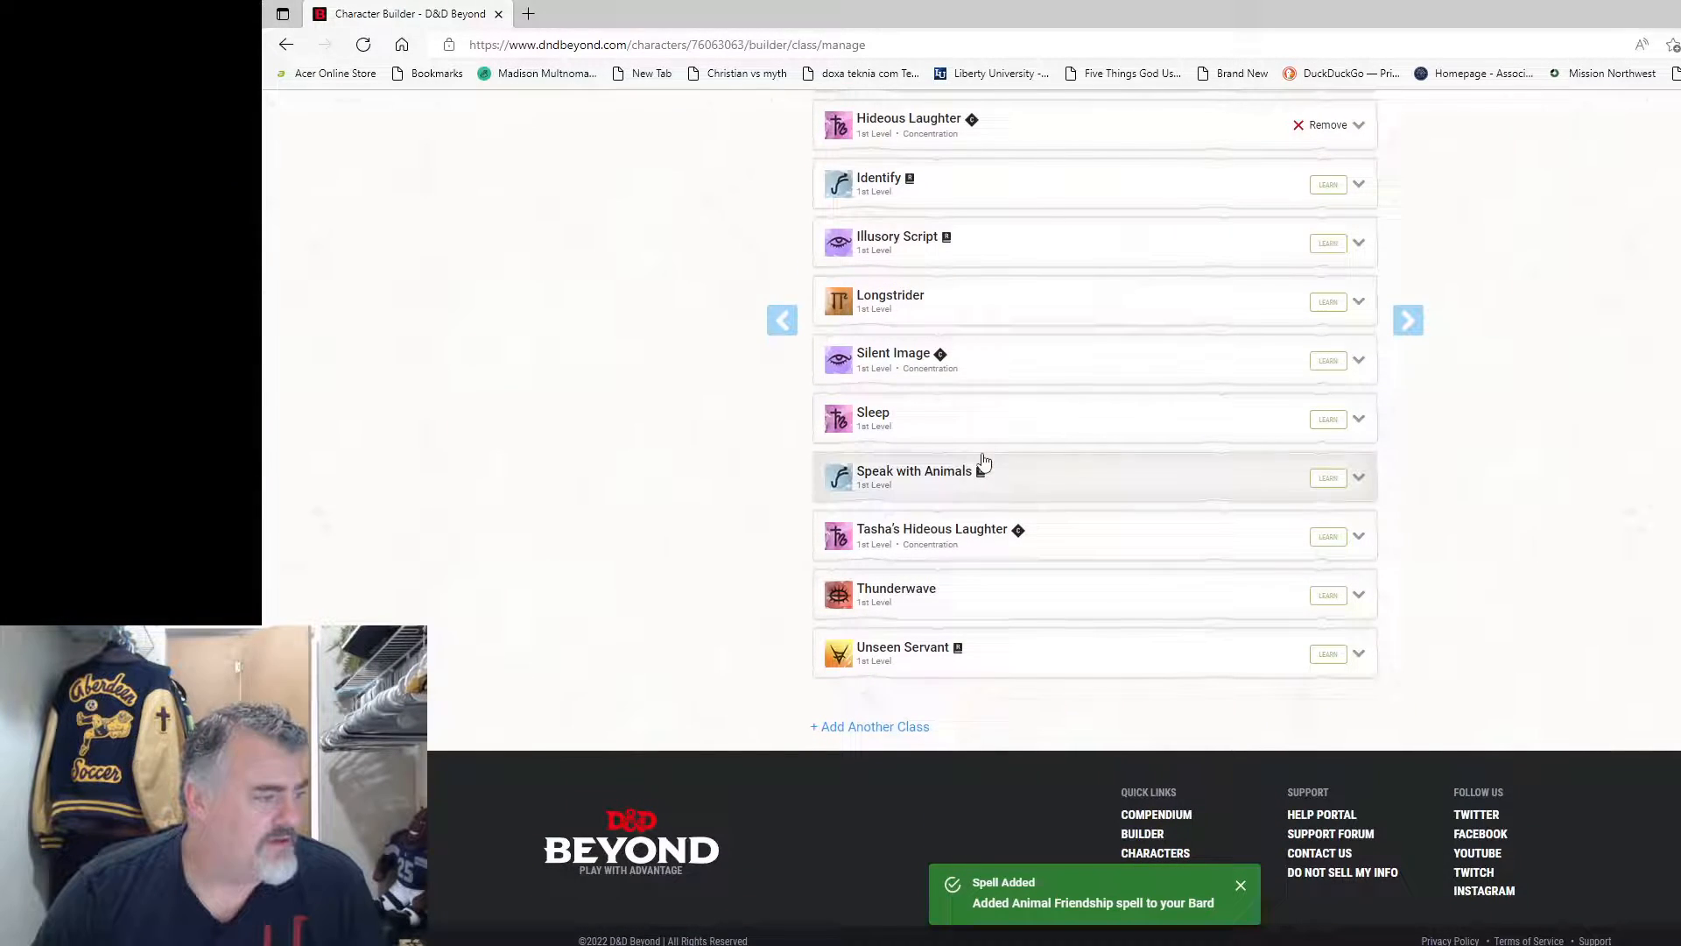
pyautogui.click(1323, 479)
pyautogui.scroll(4, 1186, 538)
pyautogui.scroll(10, 1186, 539)
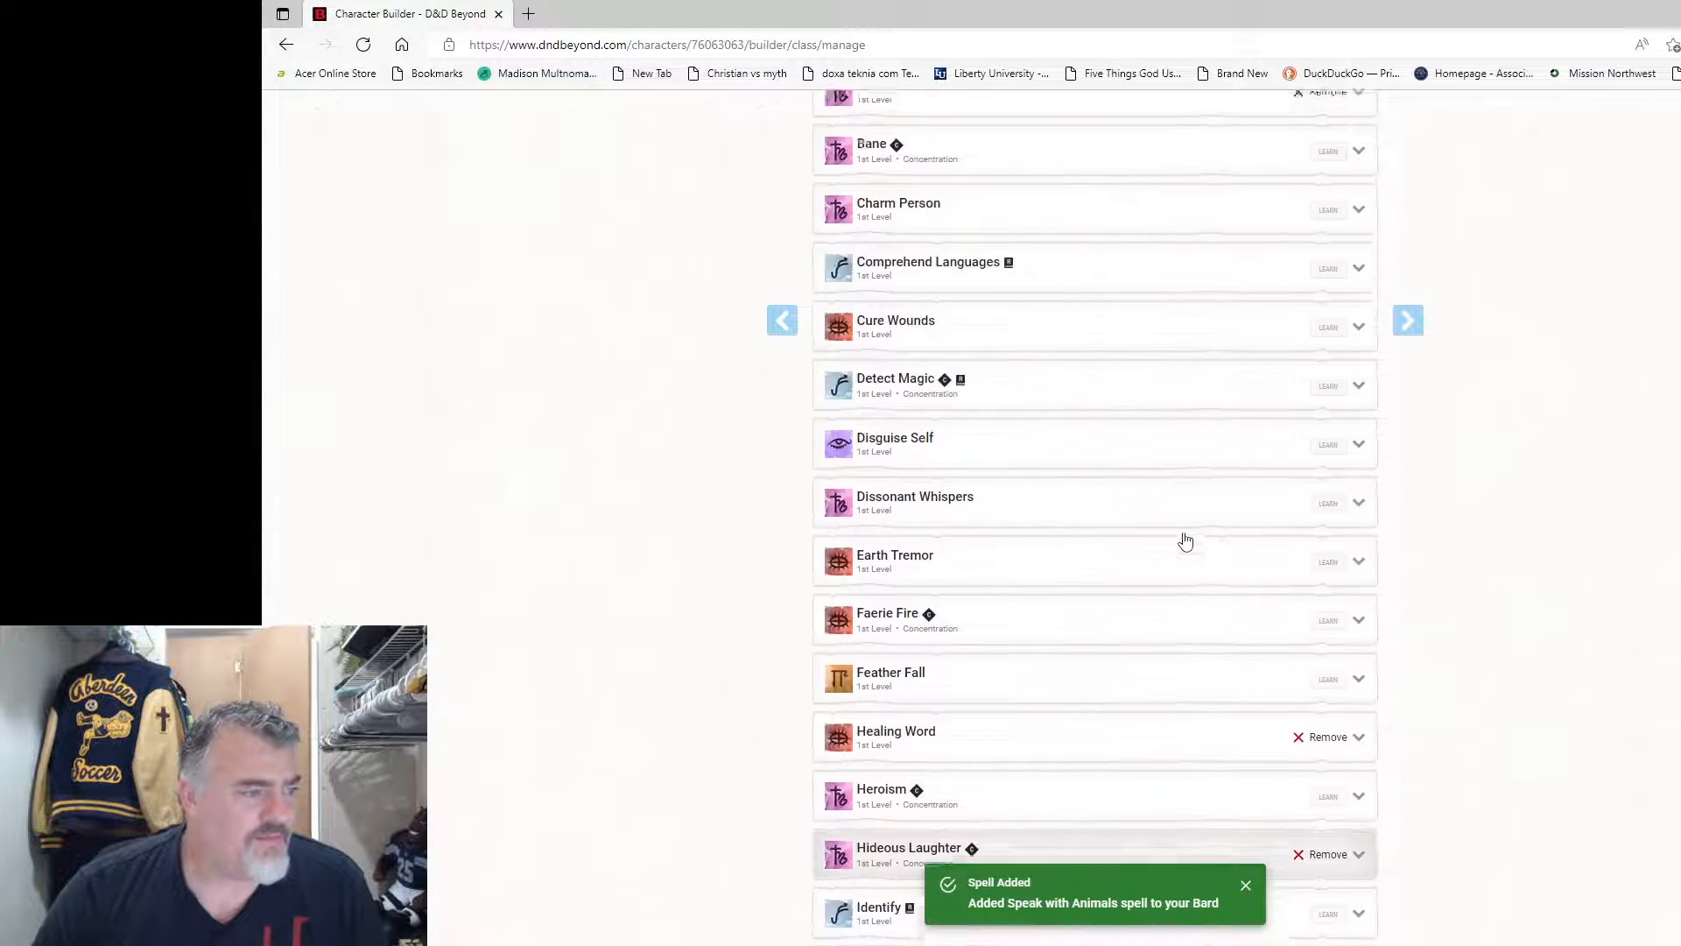
pyautogui.scroll(-6, 1436, 548)
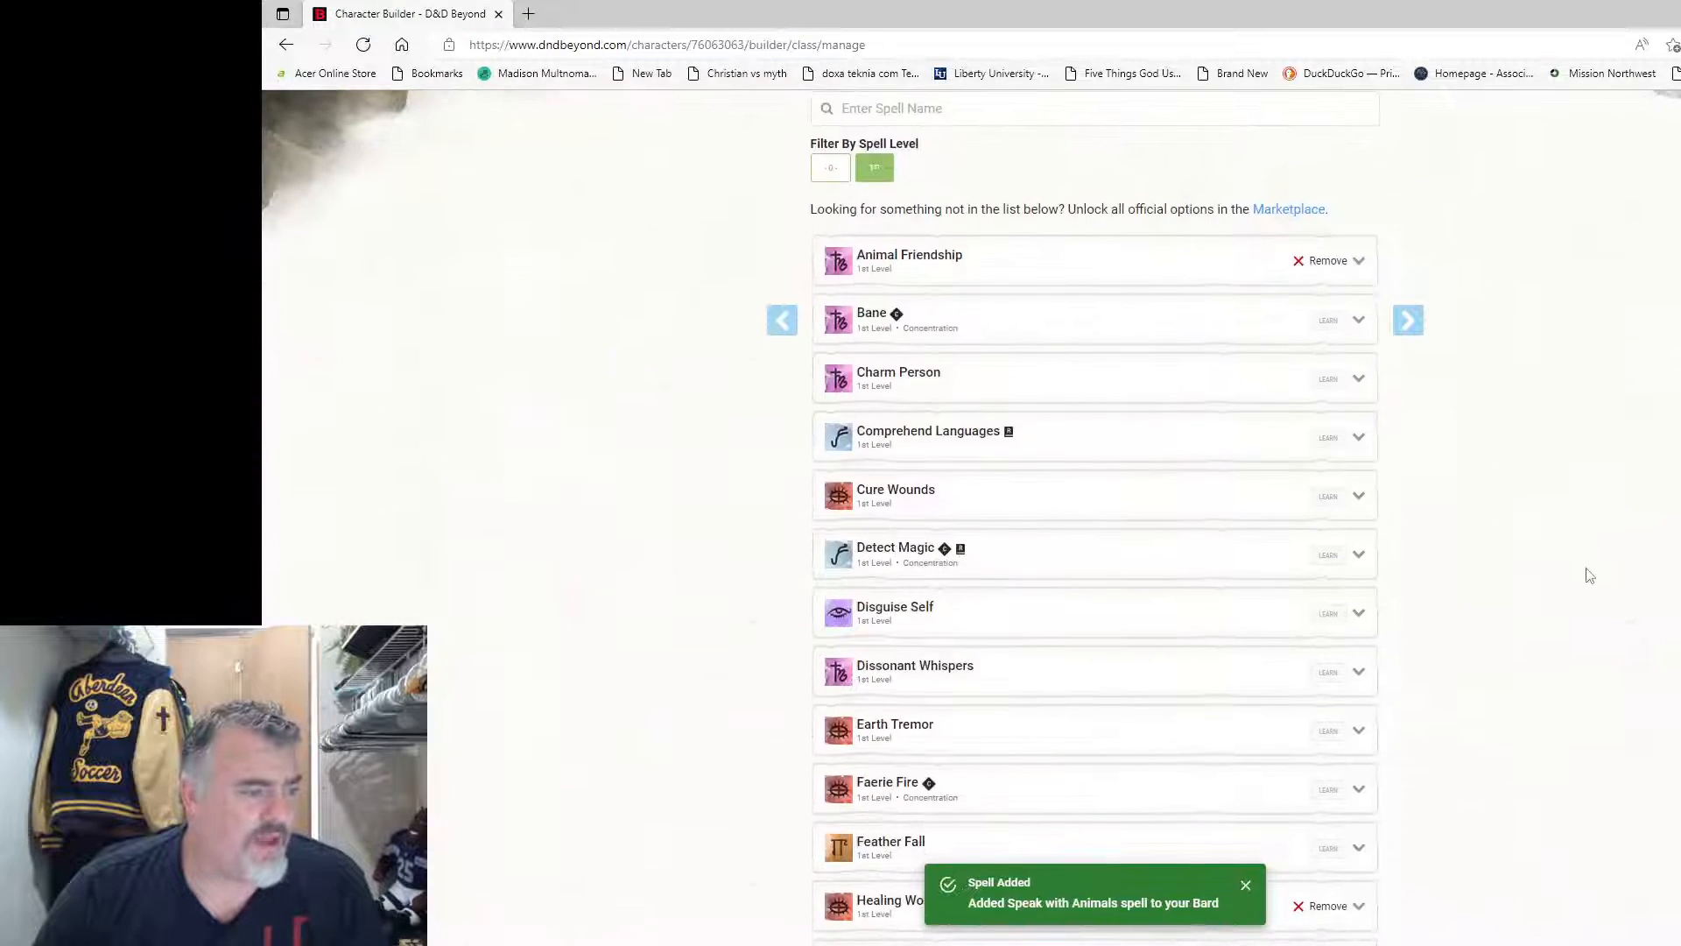
# Step: Continue to the Ability Scores stage and choose Manual/Rolled as the generation method
pyautogui.click(1424, 322)
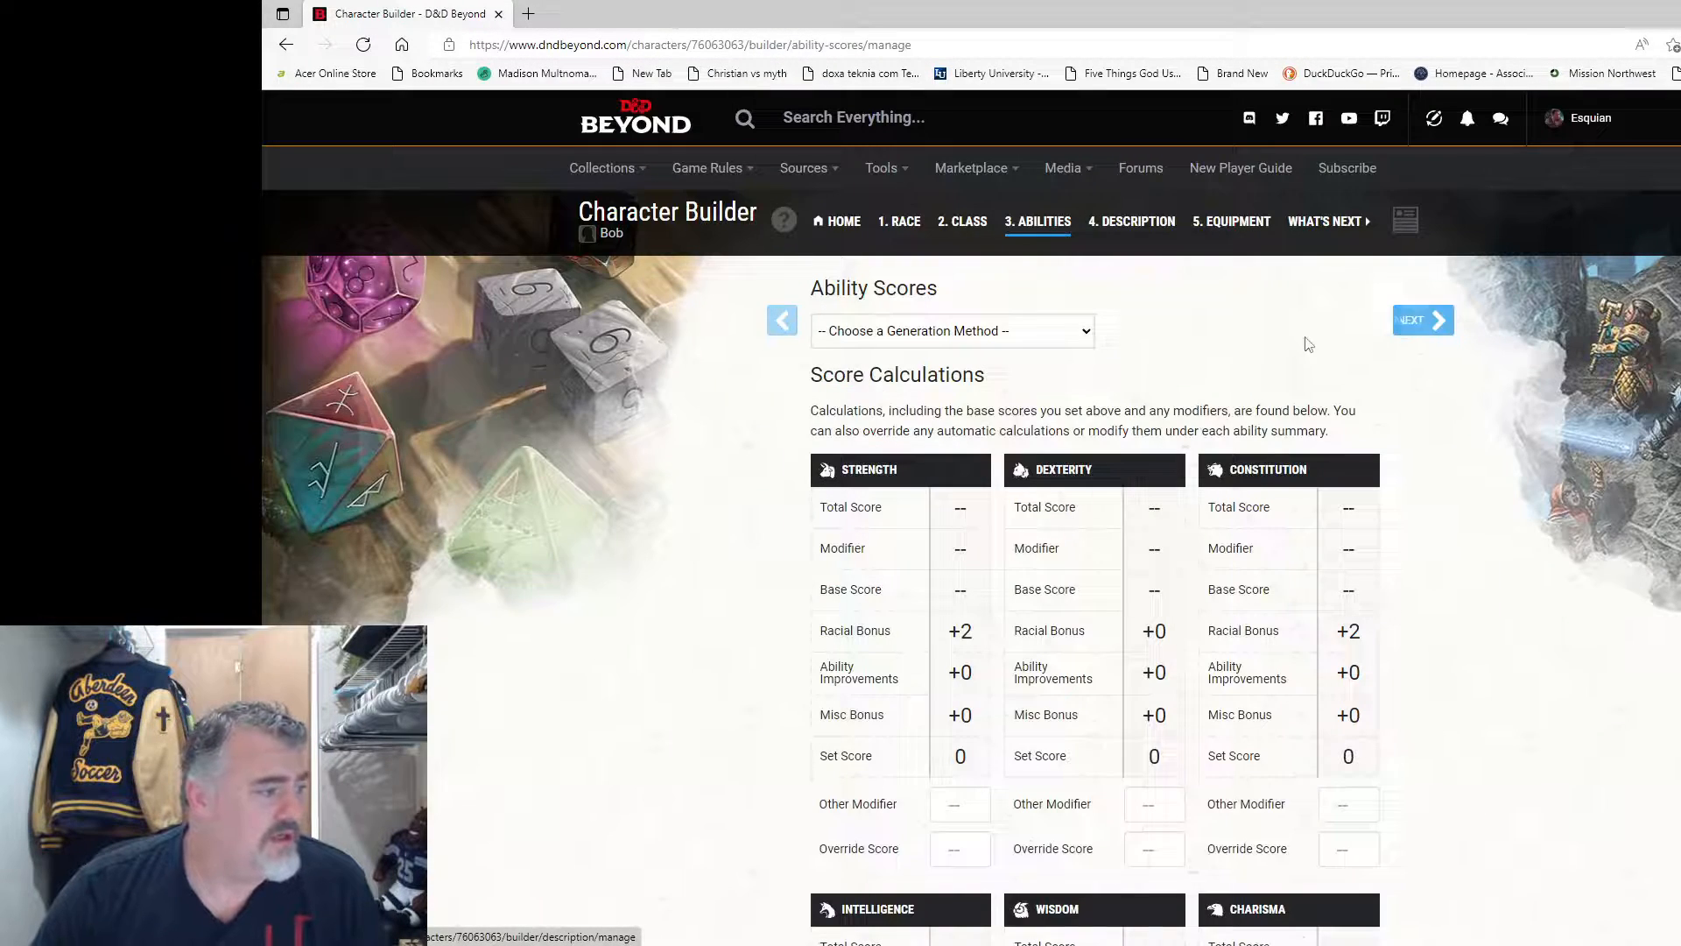
pyautogui.click(969, 336)
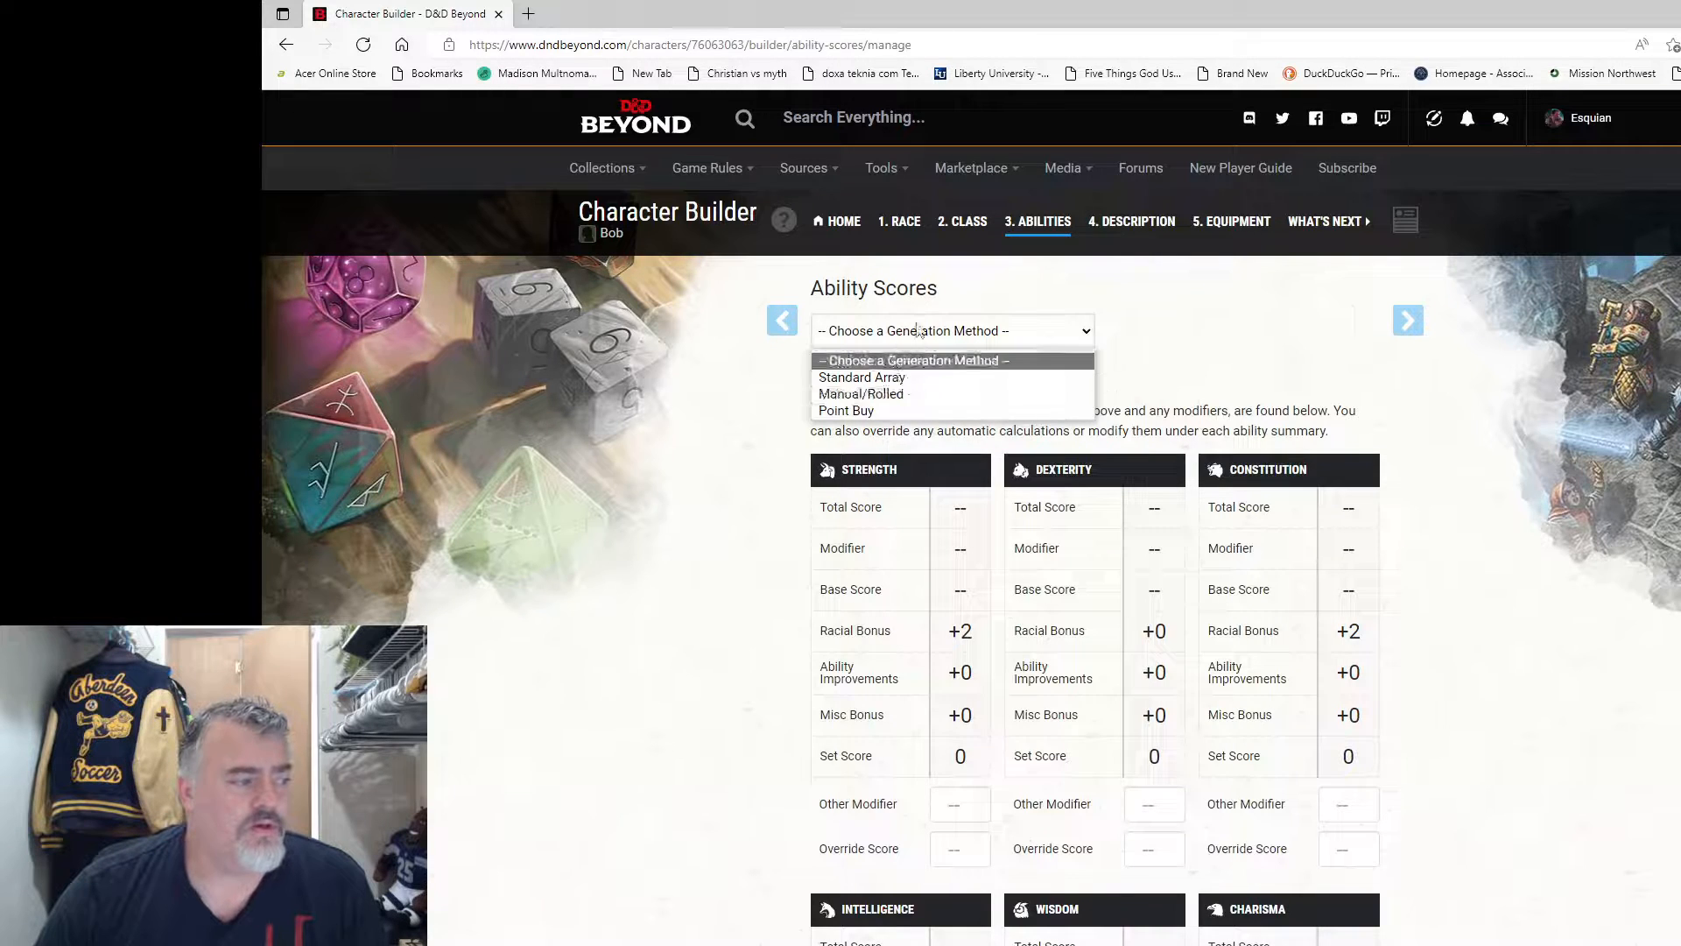
pyautogui.click(1255, 312)
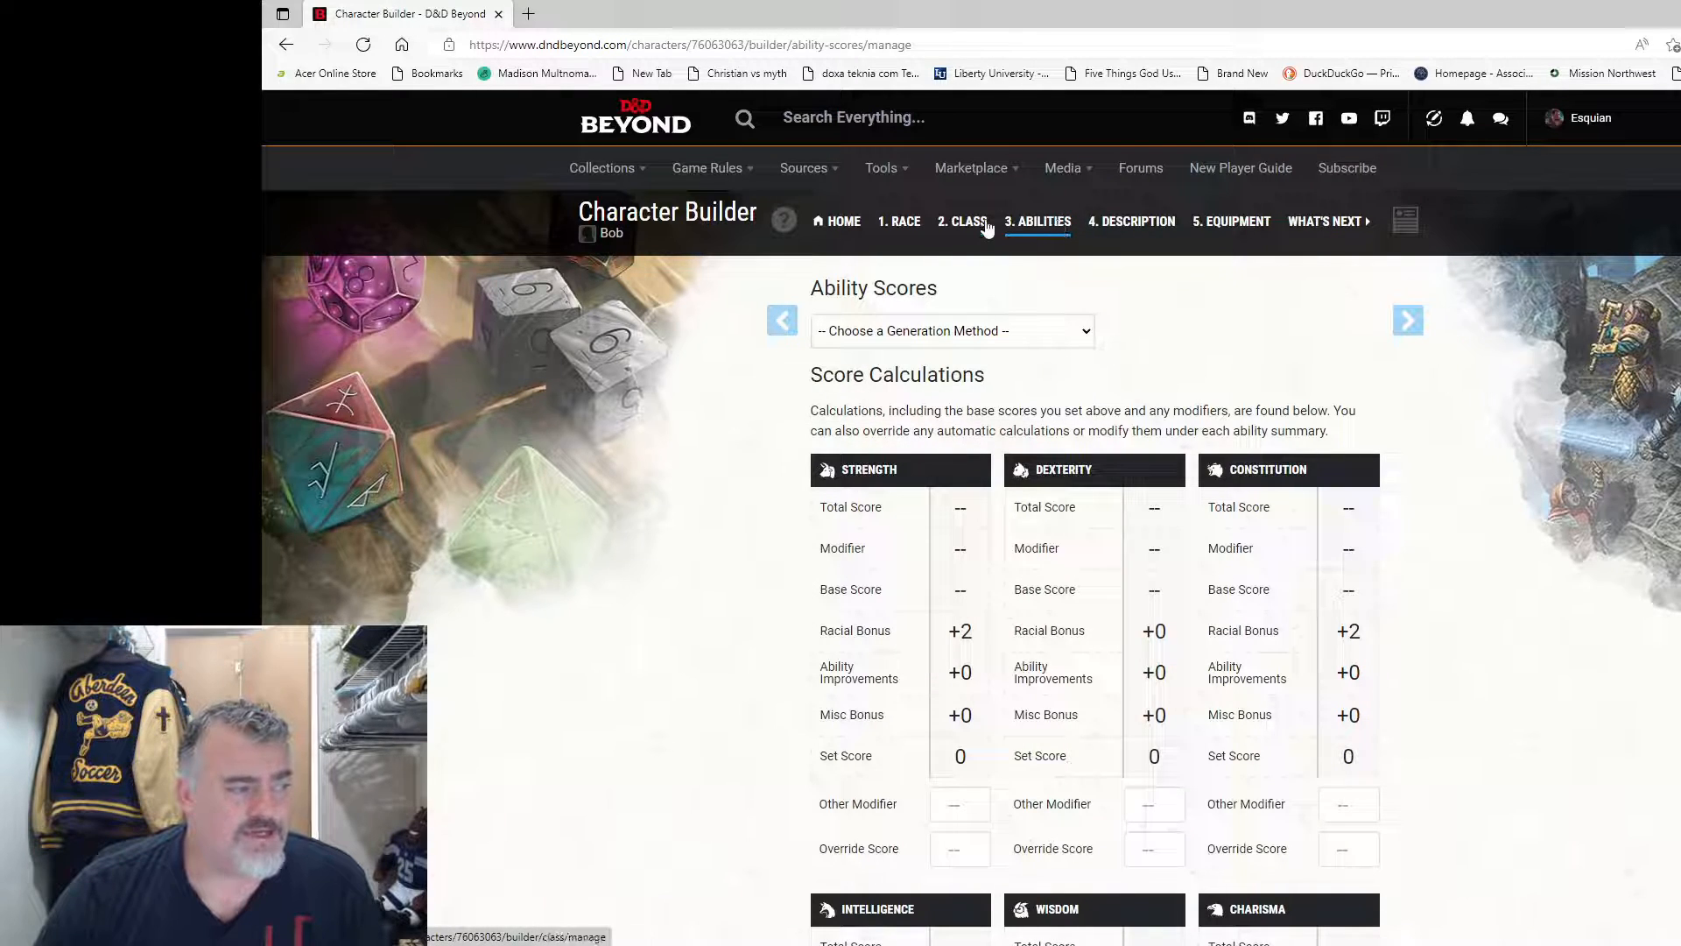
pyautogui.click(933, 337)
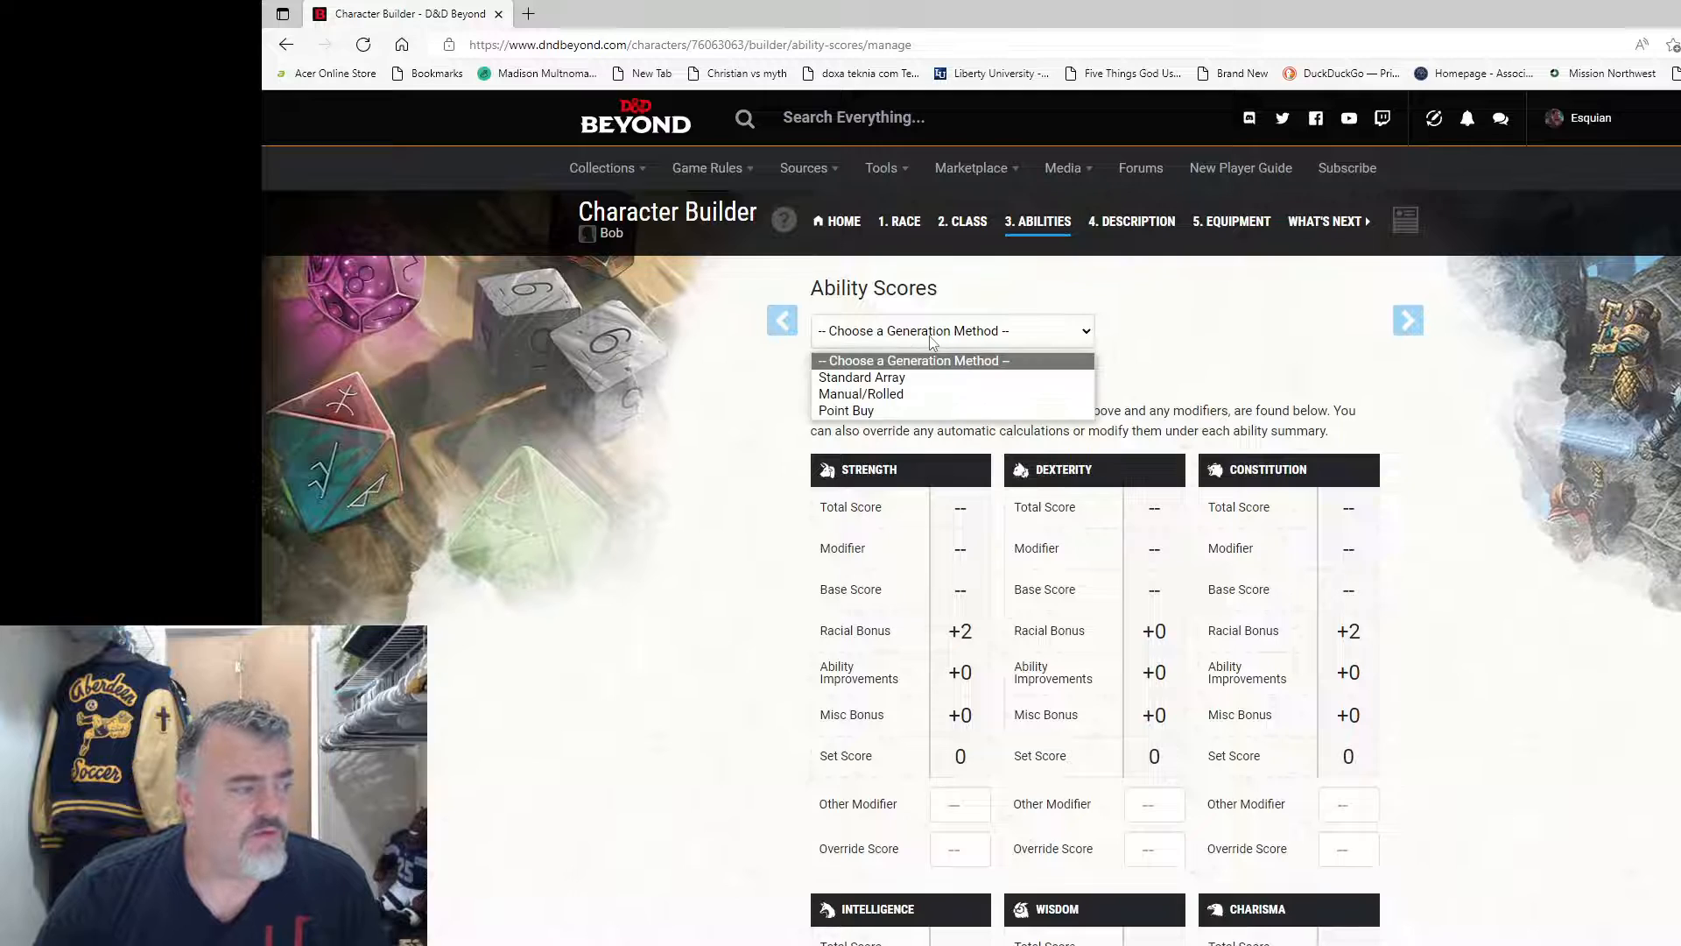
pyautogui.click(895, 396)
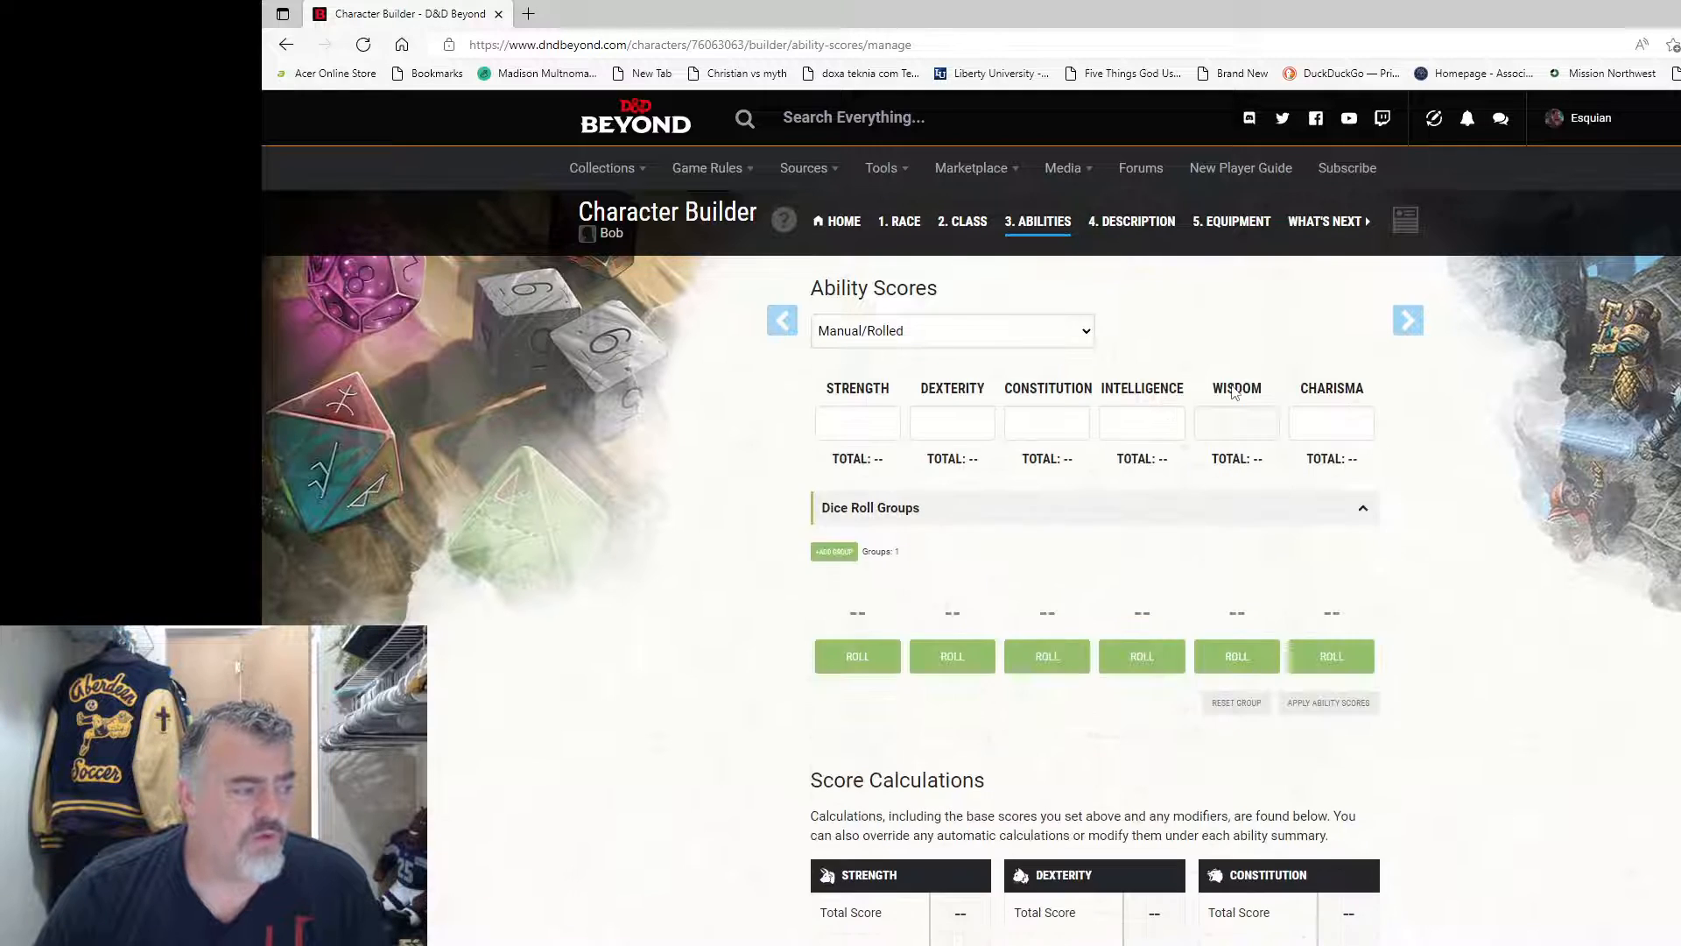
# Step: Roll the dice for all six ability scores in the first dice roll group
pyautogui.scroll(-3, 750, 556)
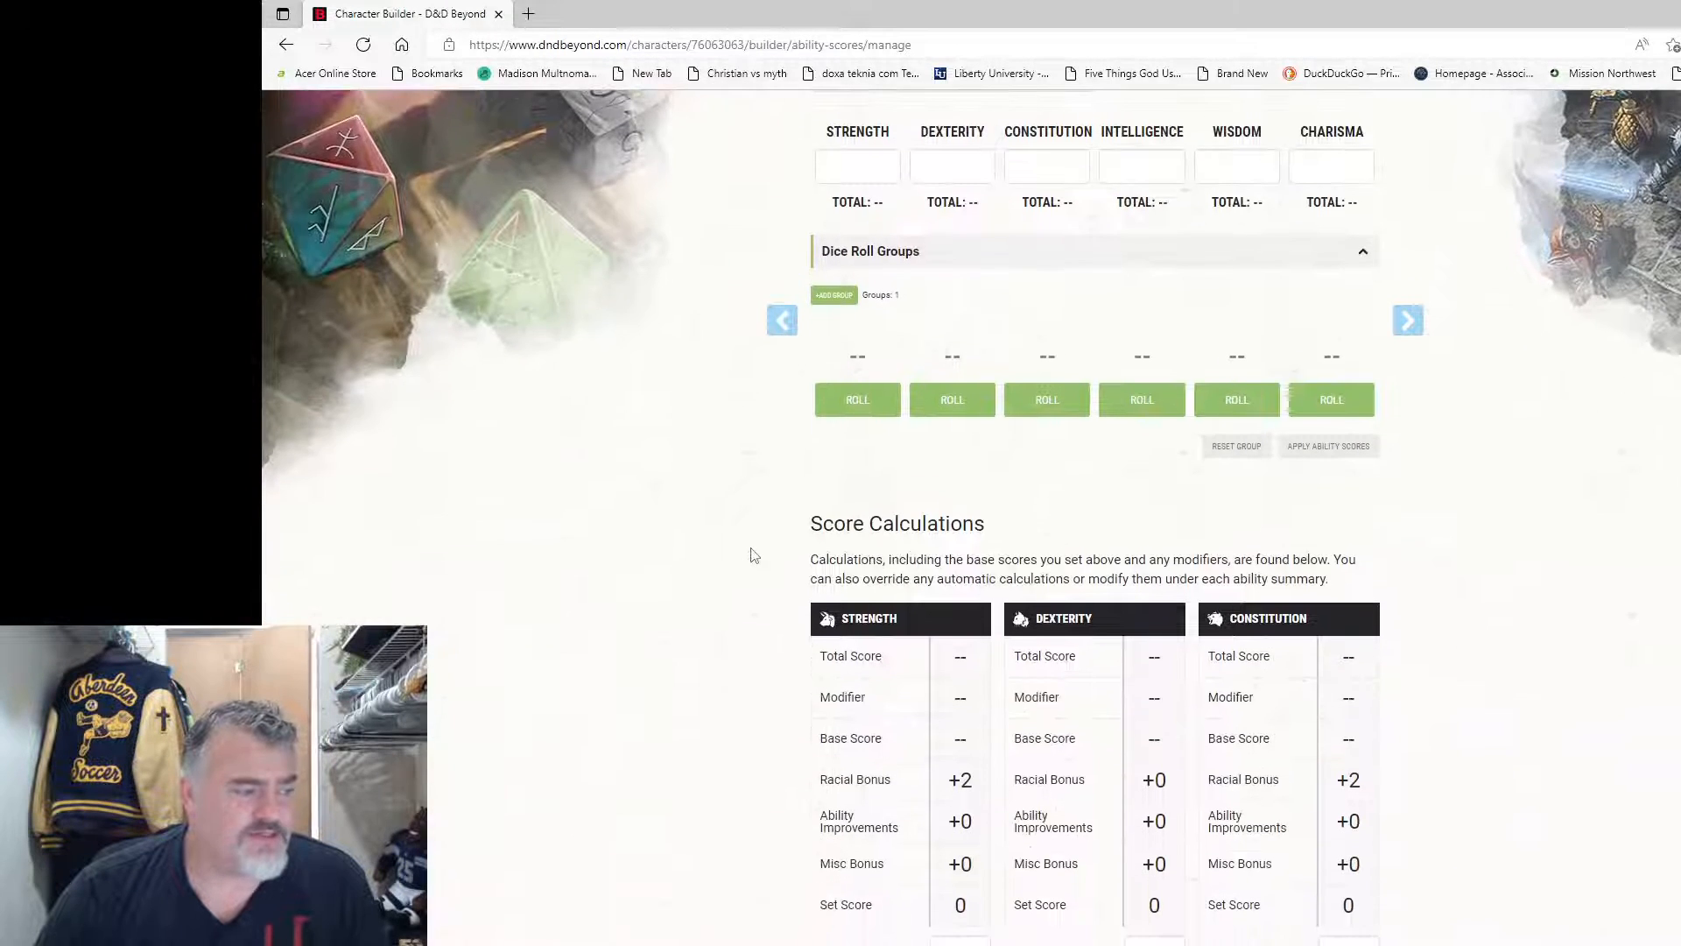
pyautogui.scroll(2, 751, 555)
pyautogui.scroll(1, 752, 555)
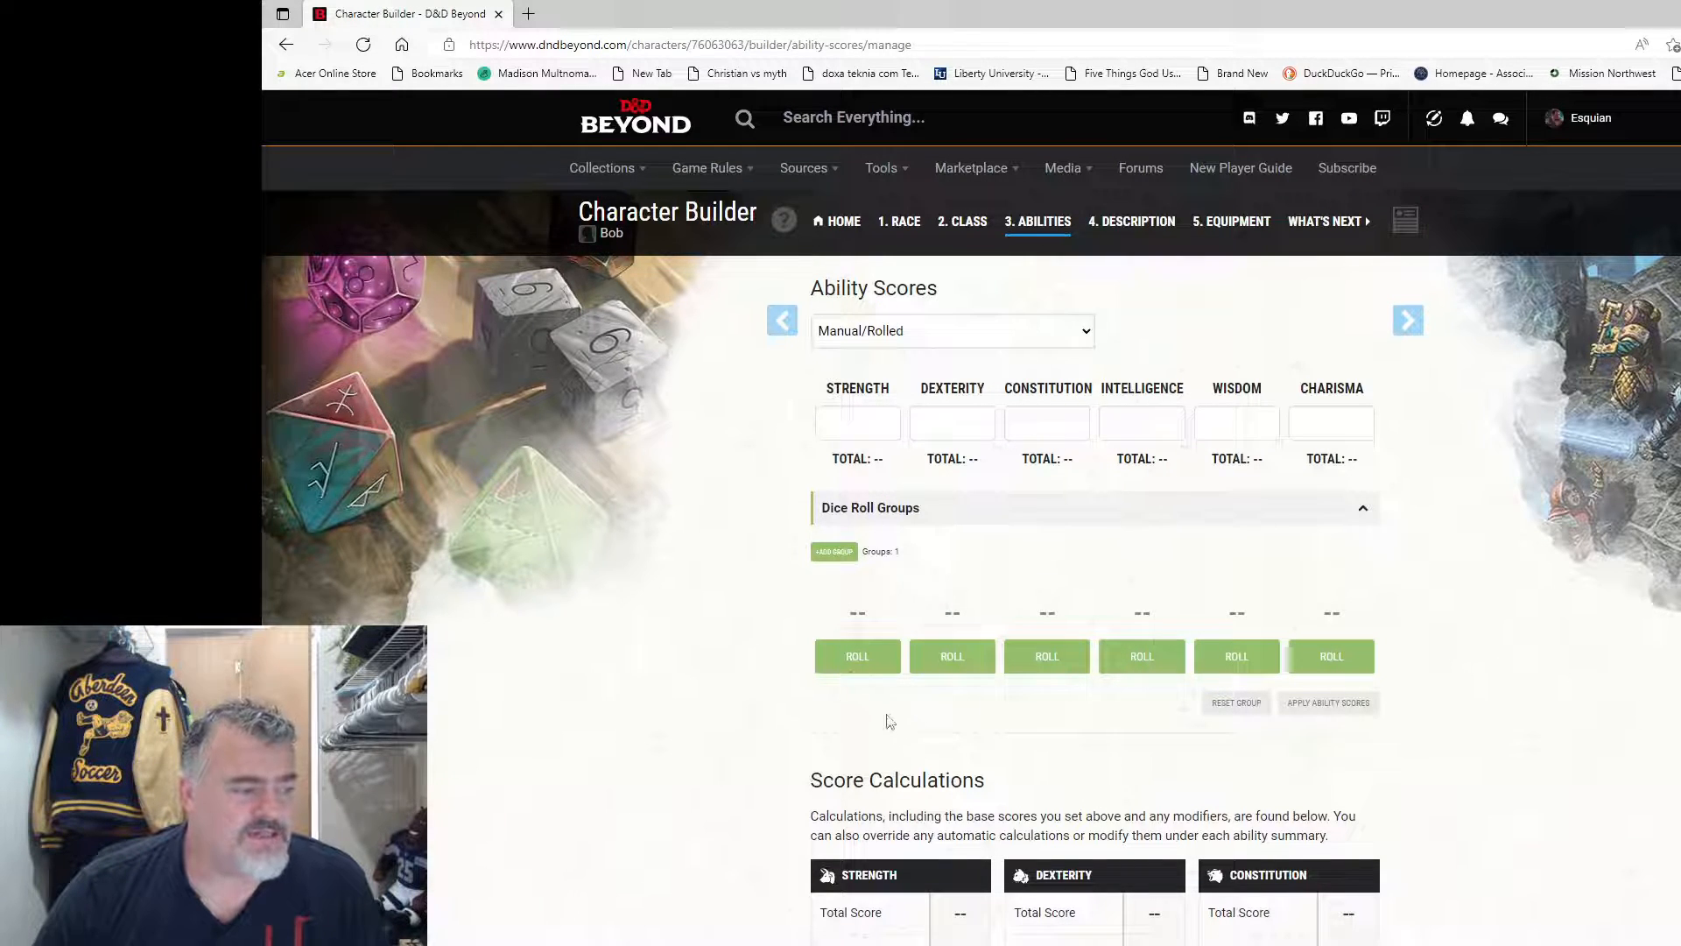
pyautogui.click(877, 671)
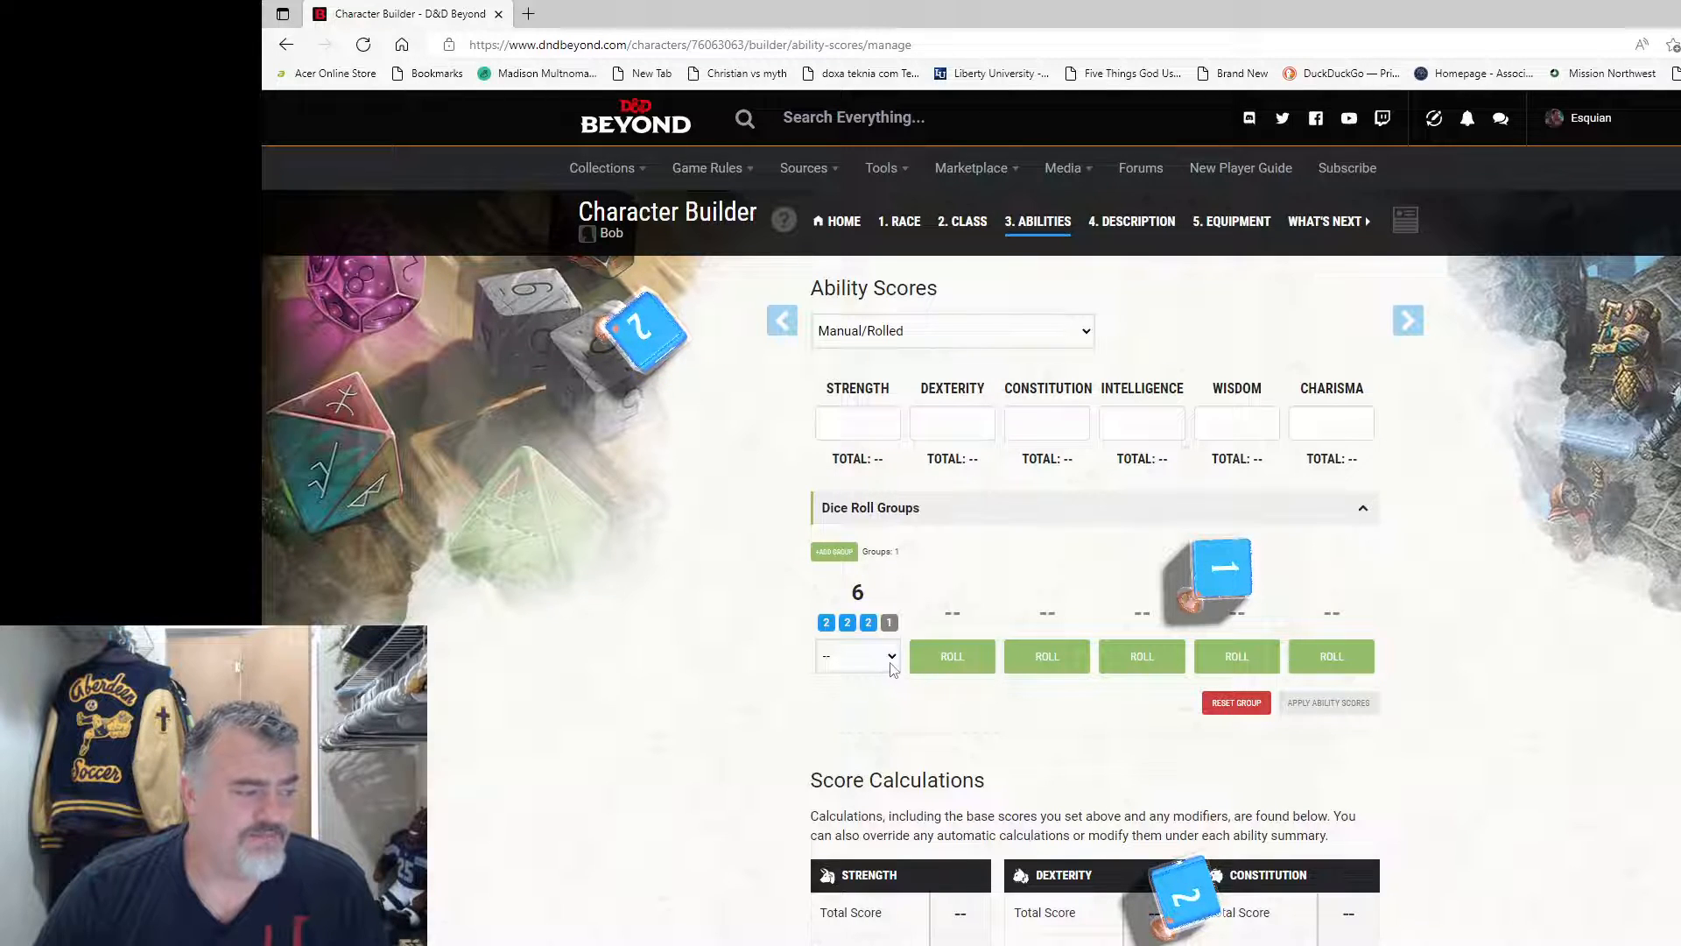
pyautogui.click(961, 663)
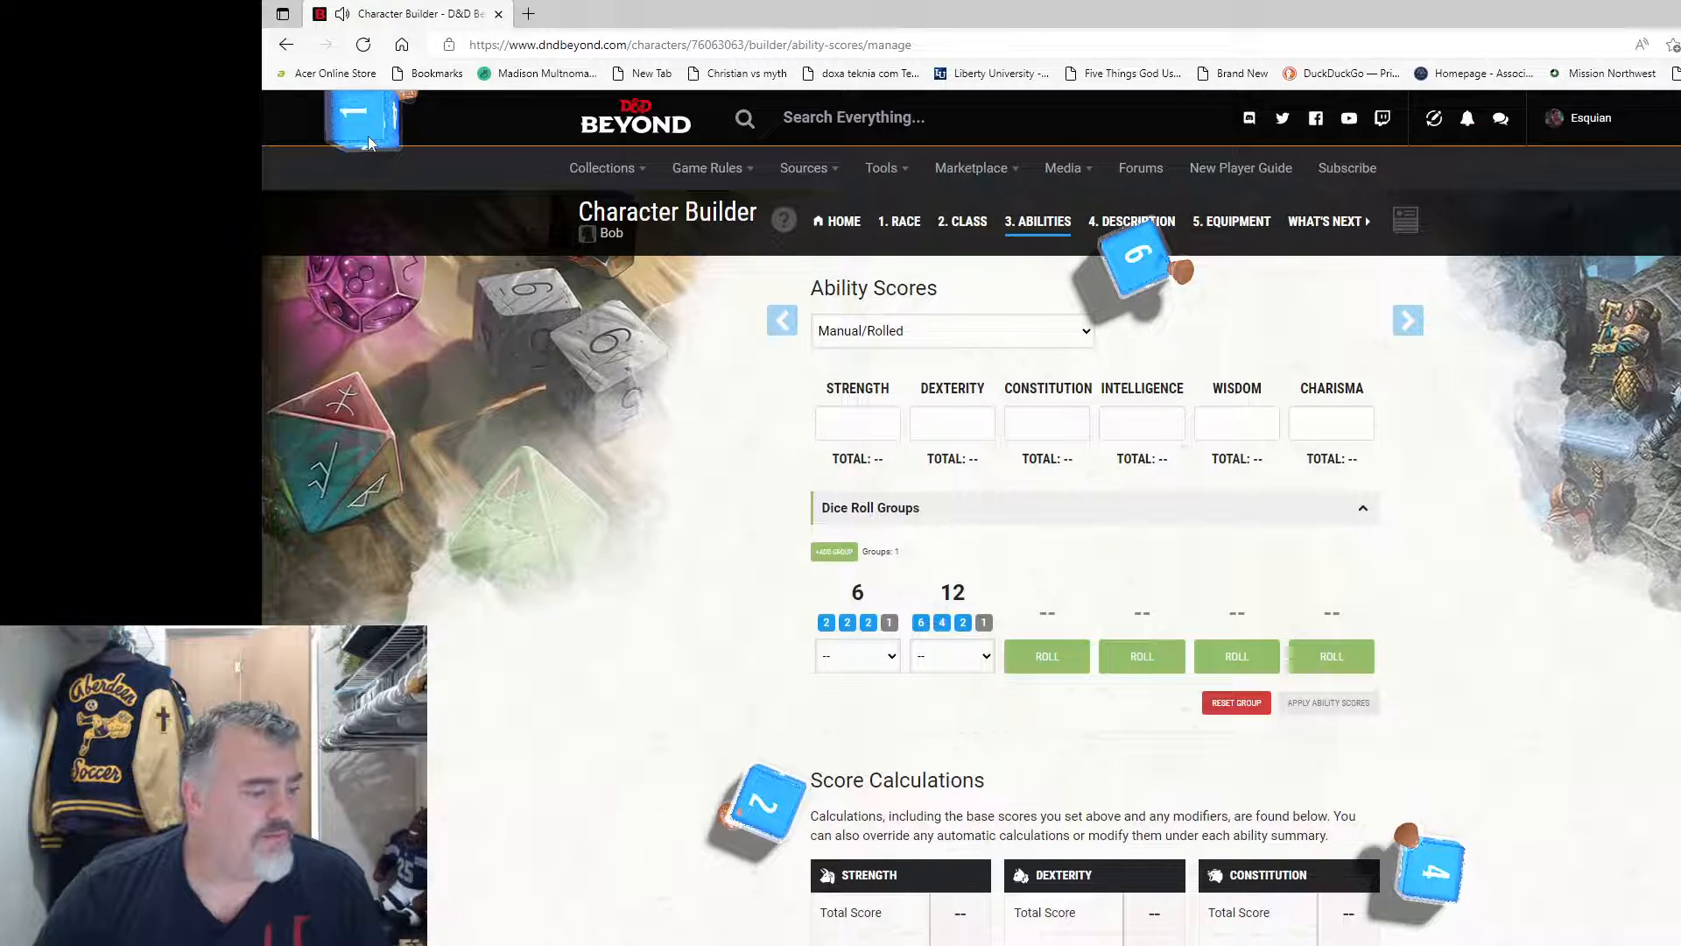
pyautogui.click(1047, 659)
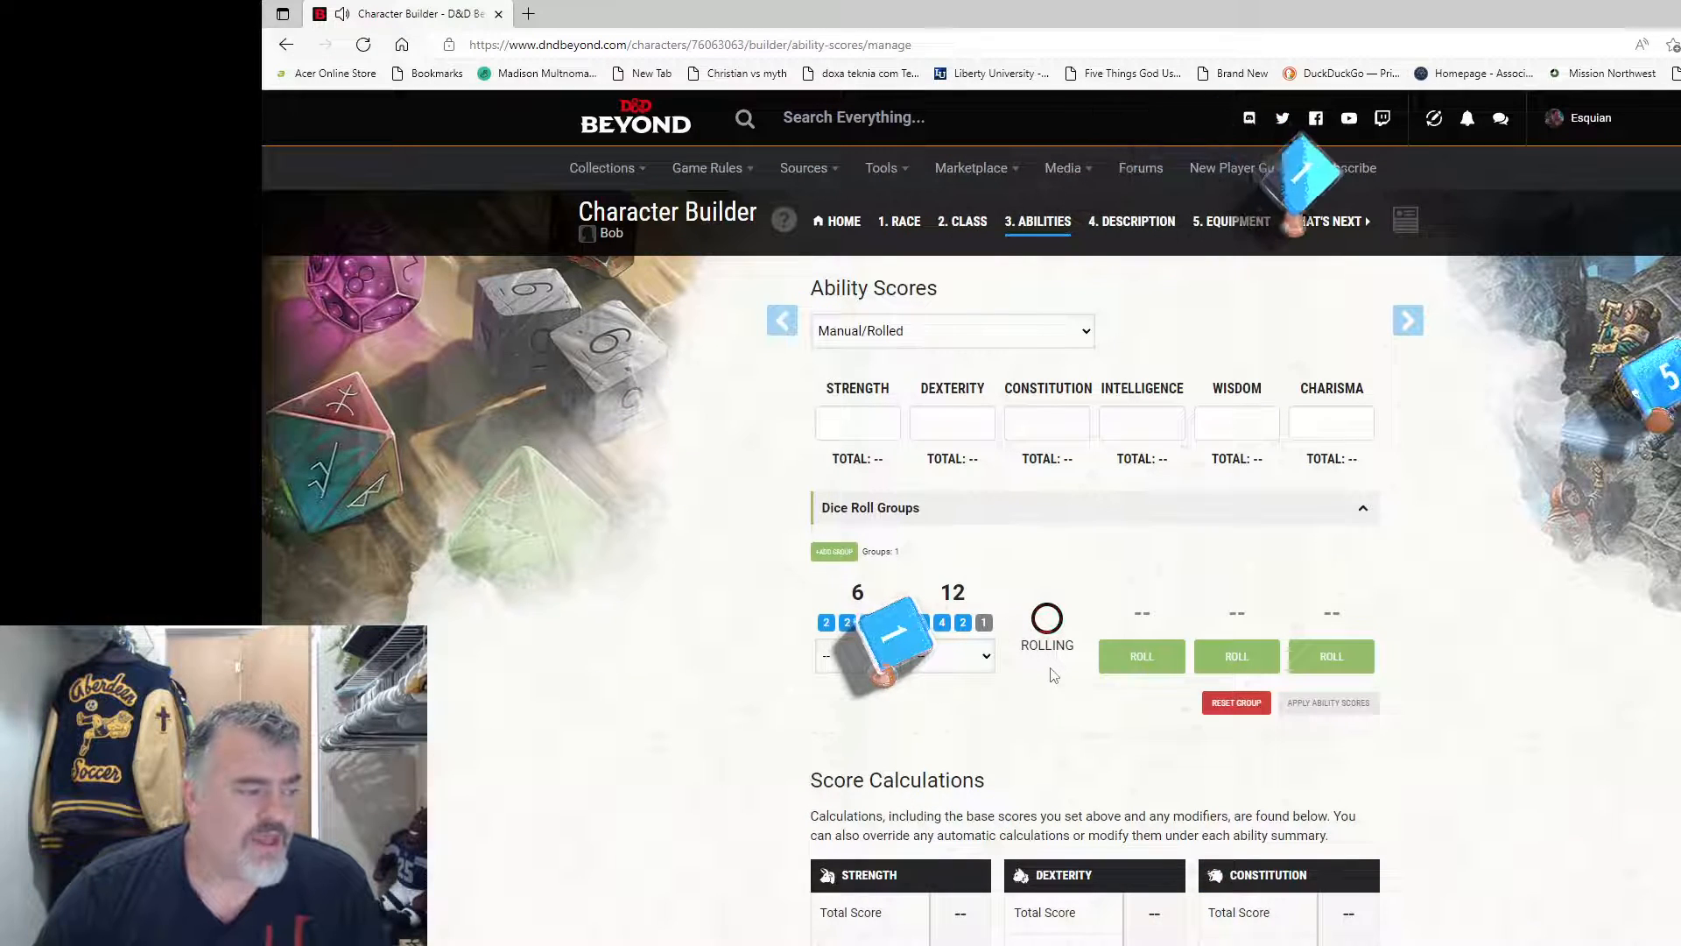
pyautogui.click(1154, 650)
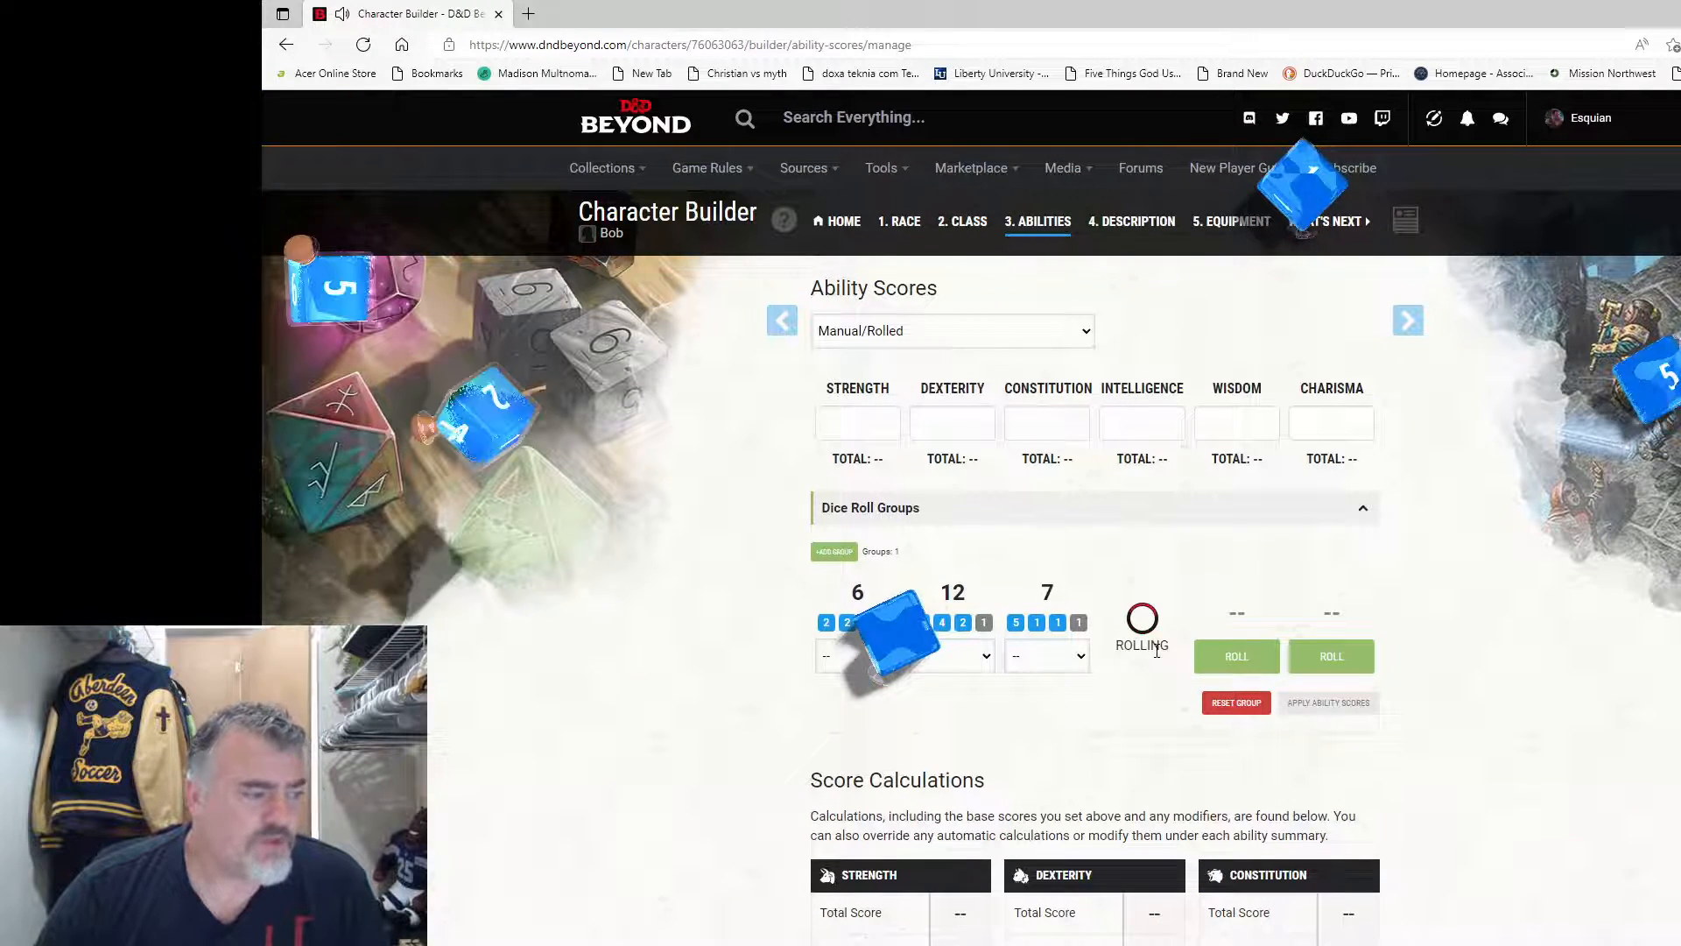
pyautogui.click(1246, 665)
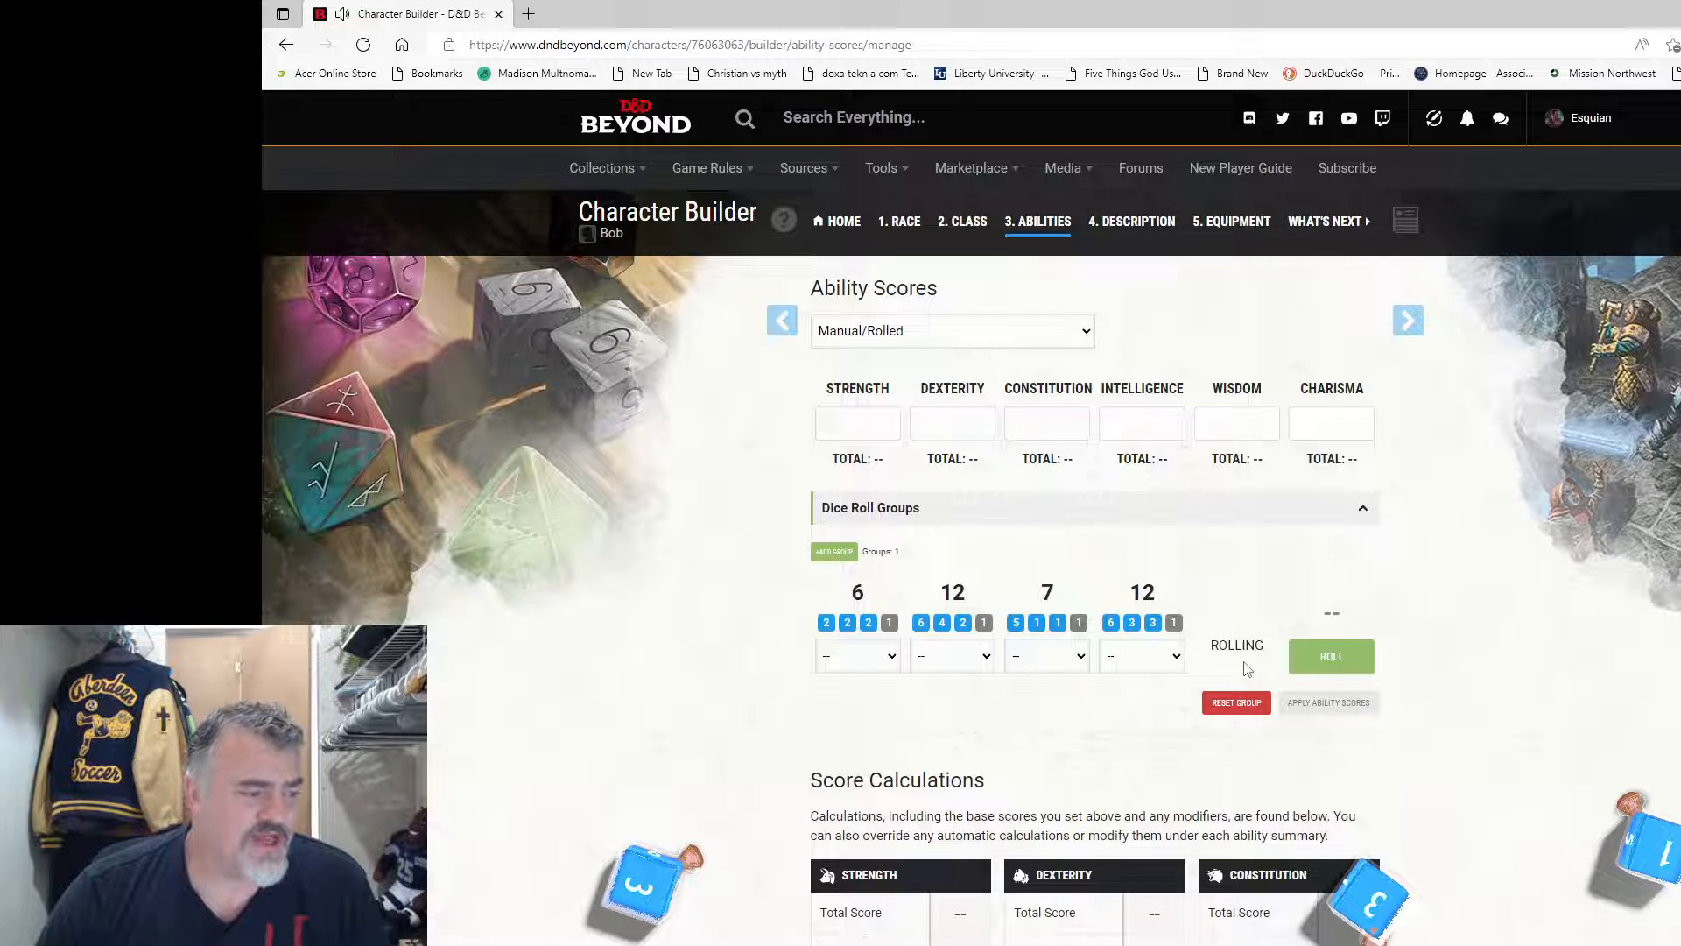
pyautogui.click(1332, 661)
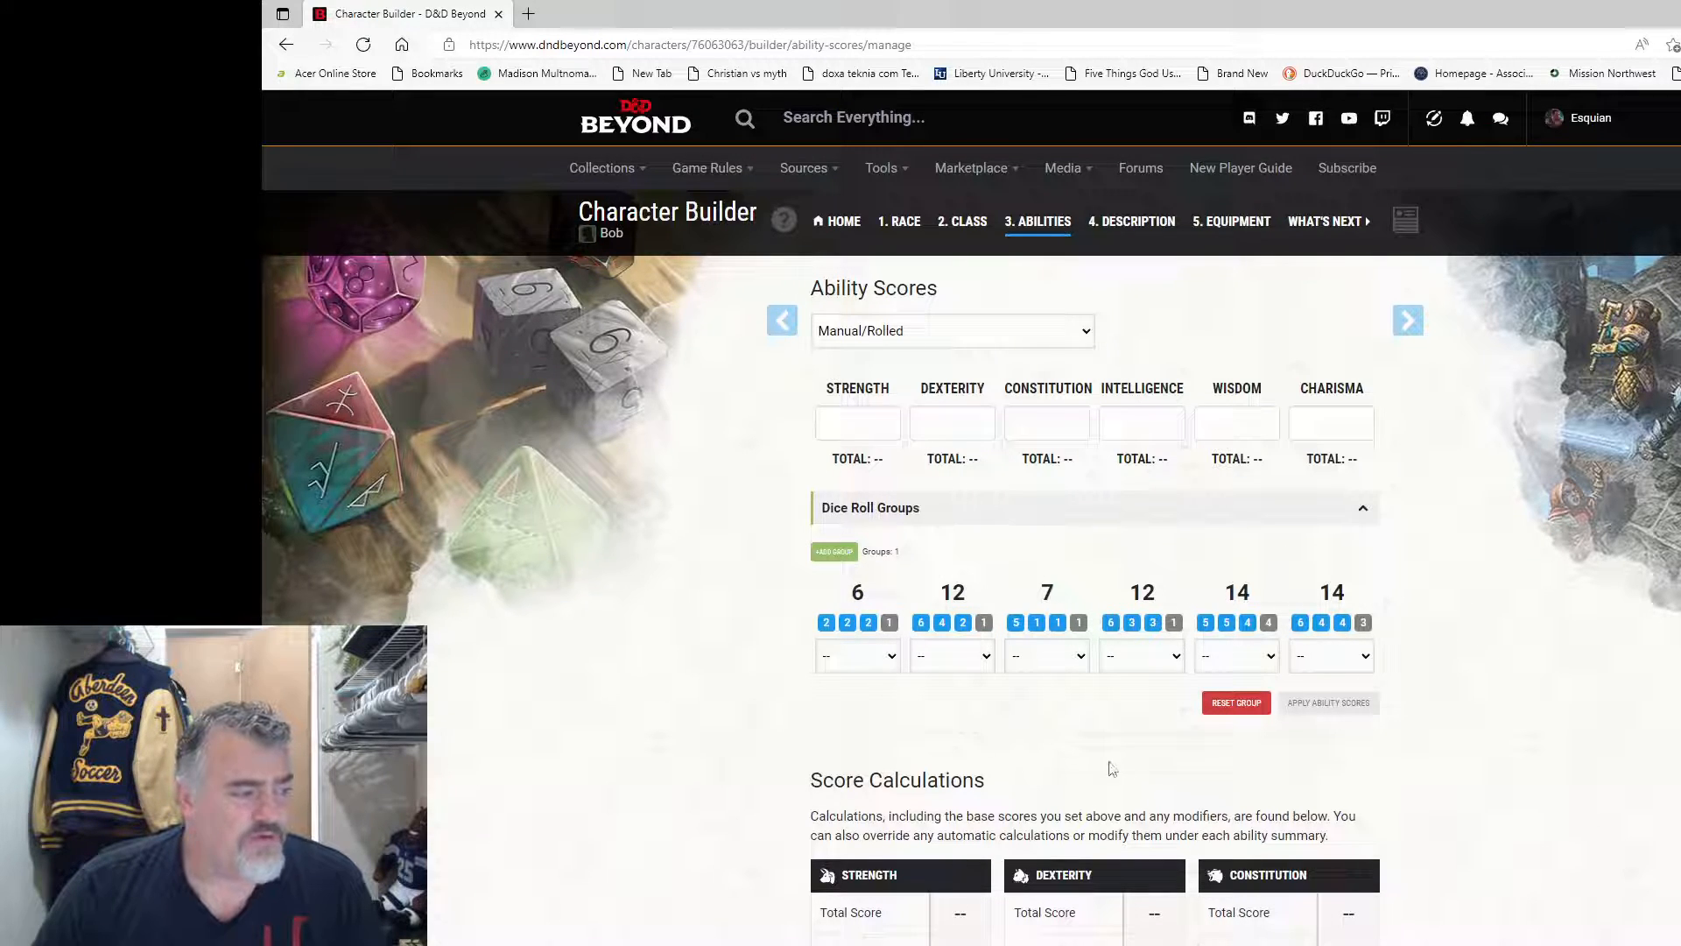
# Step: Try to reset the rolled ability score group
pyautogui.click(1246, 705)
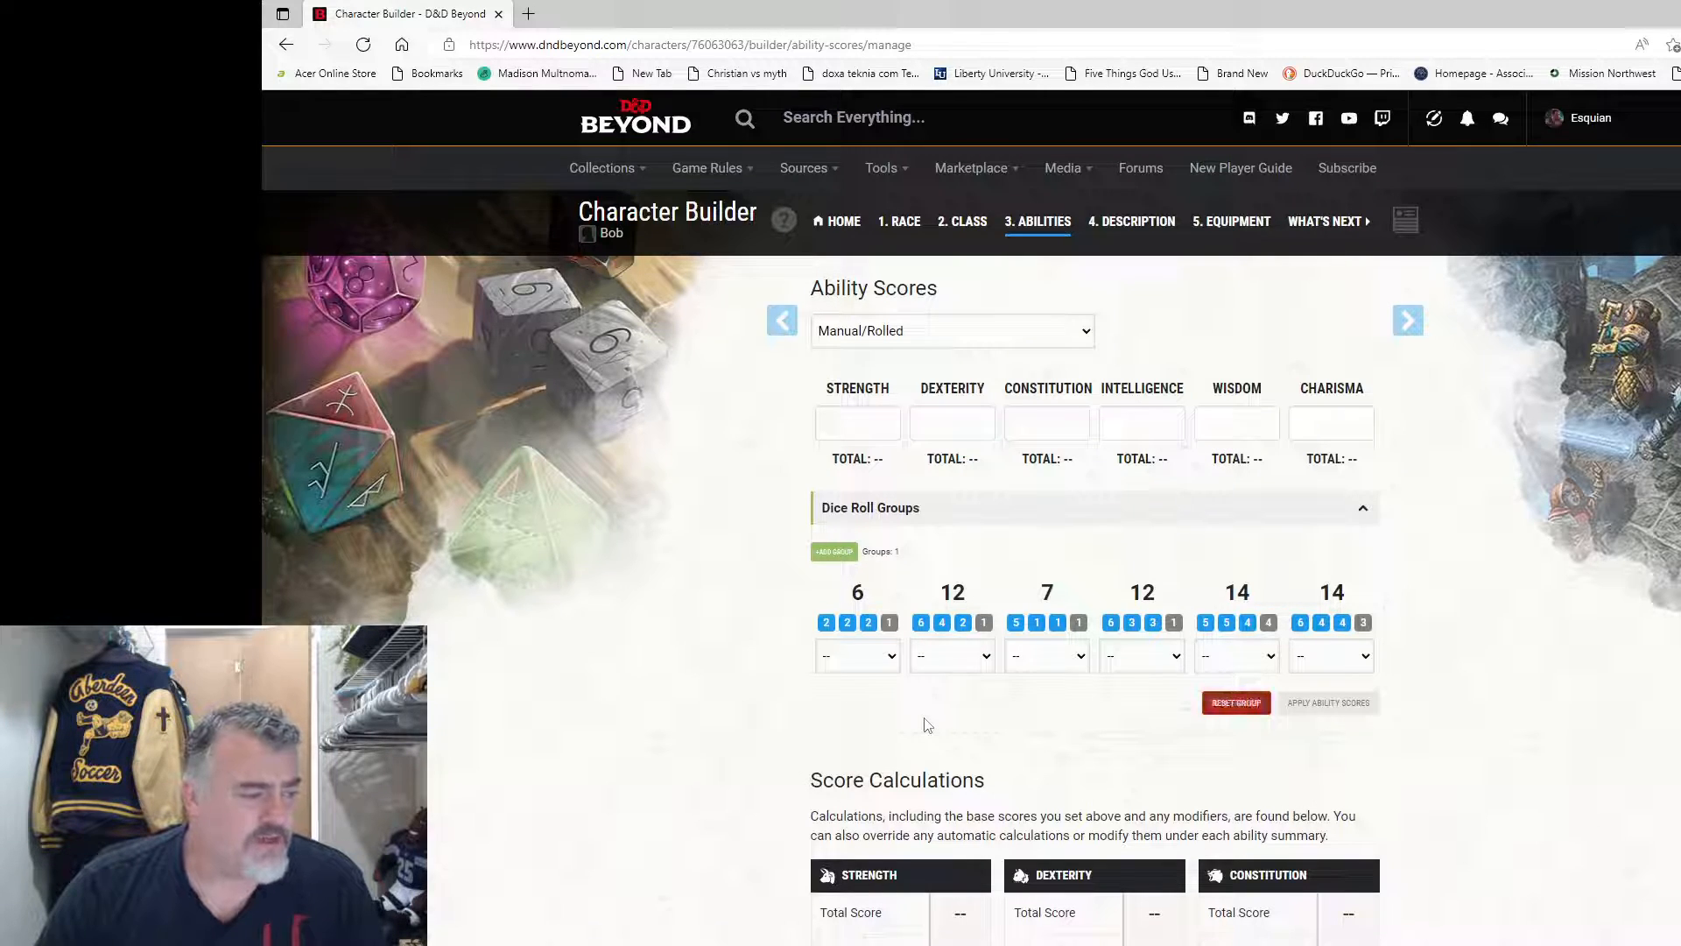
pyautogui.click(880, 665)
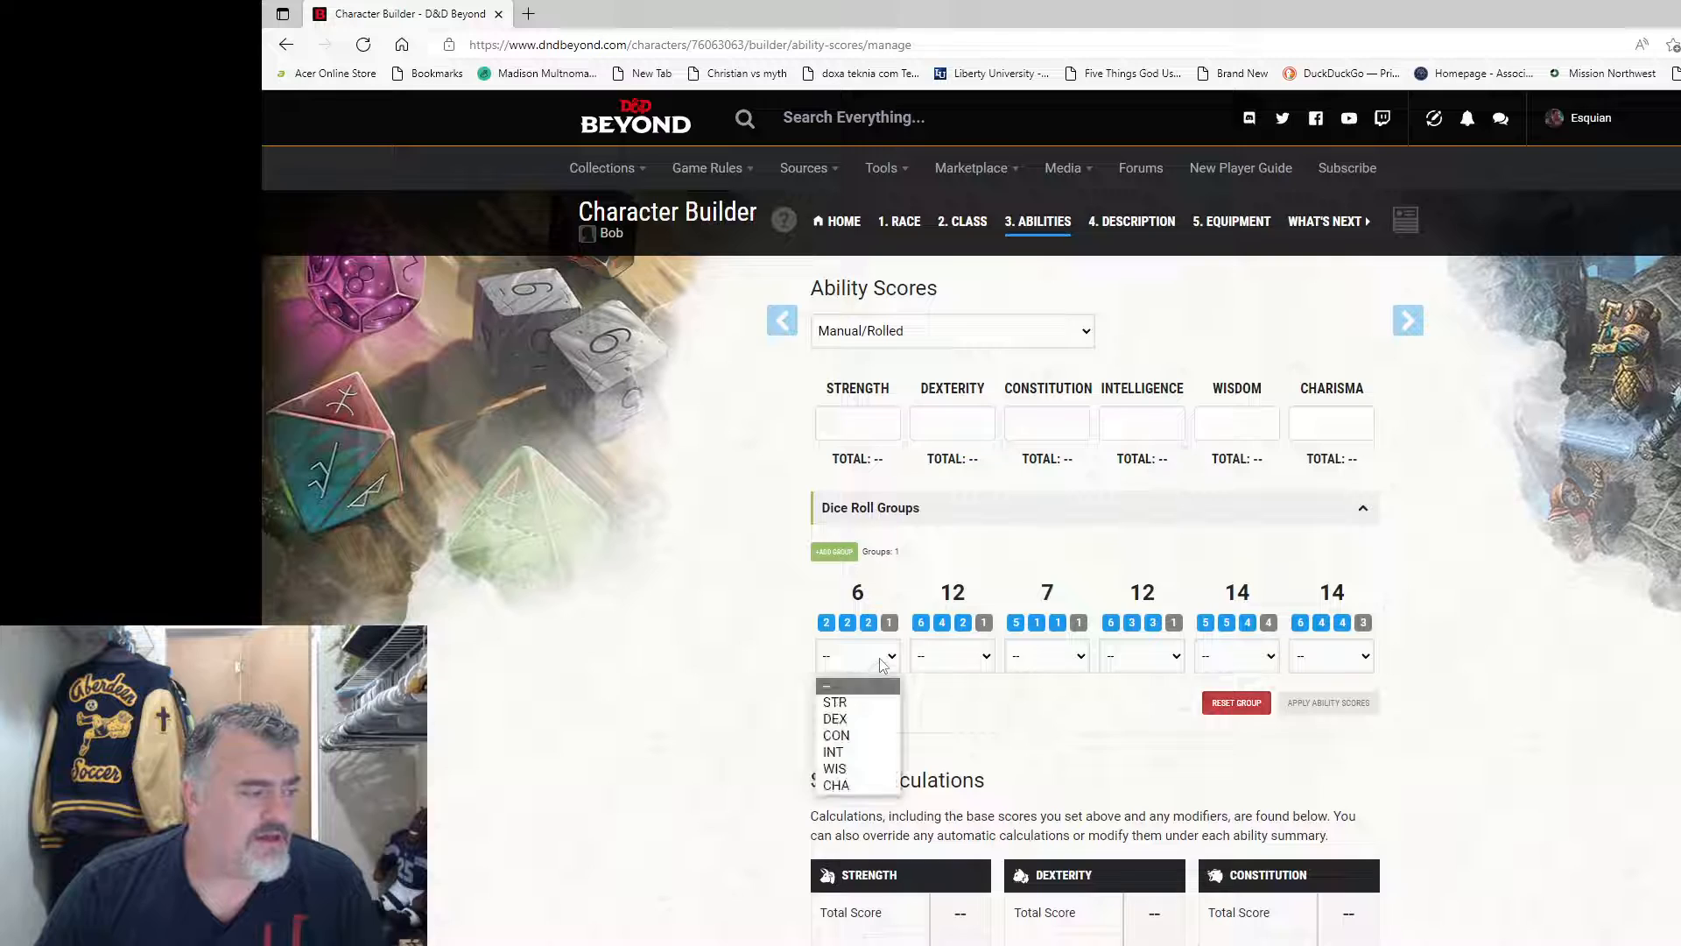
pyautogui.click(880, 665)
pyautogui.click(1223, 709)
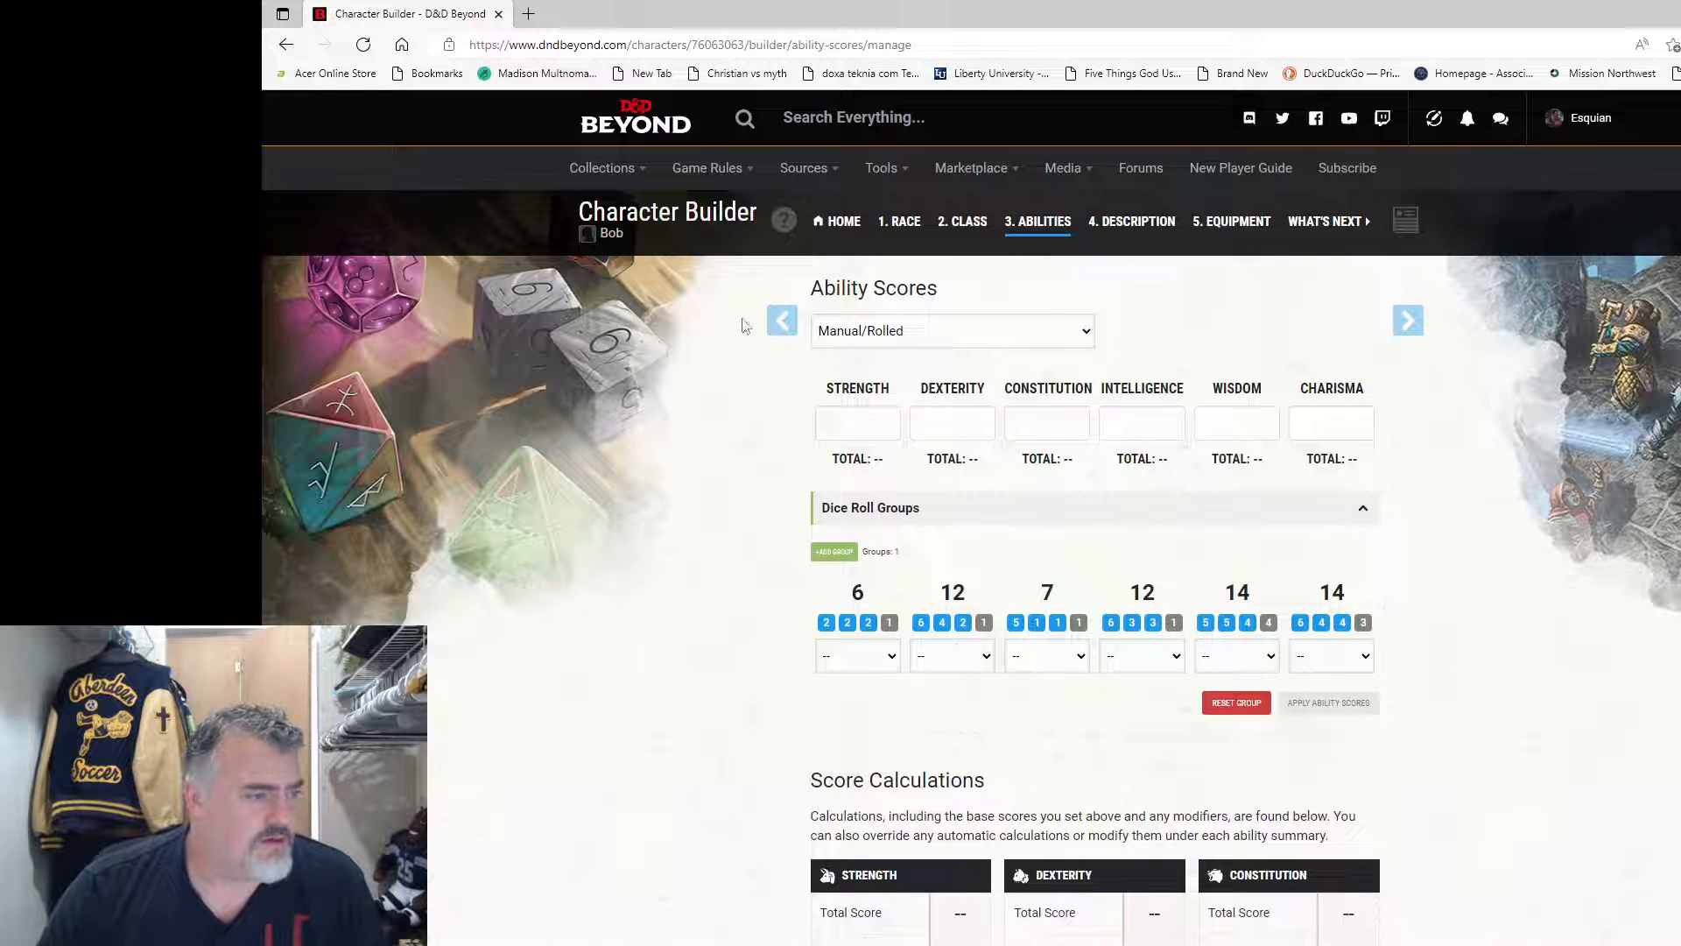
# Step: Switch the generation method to Standard Array and back to Manual/Rolled, and try again to reset the dice roll group
pyautogui.click(782, 321)
pyautogui.click(1417, 321)
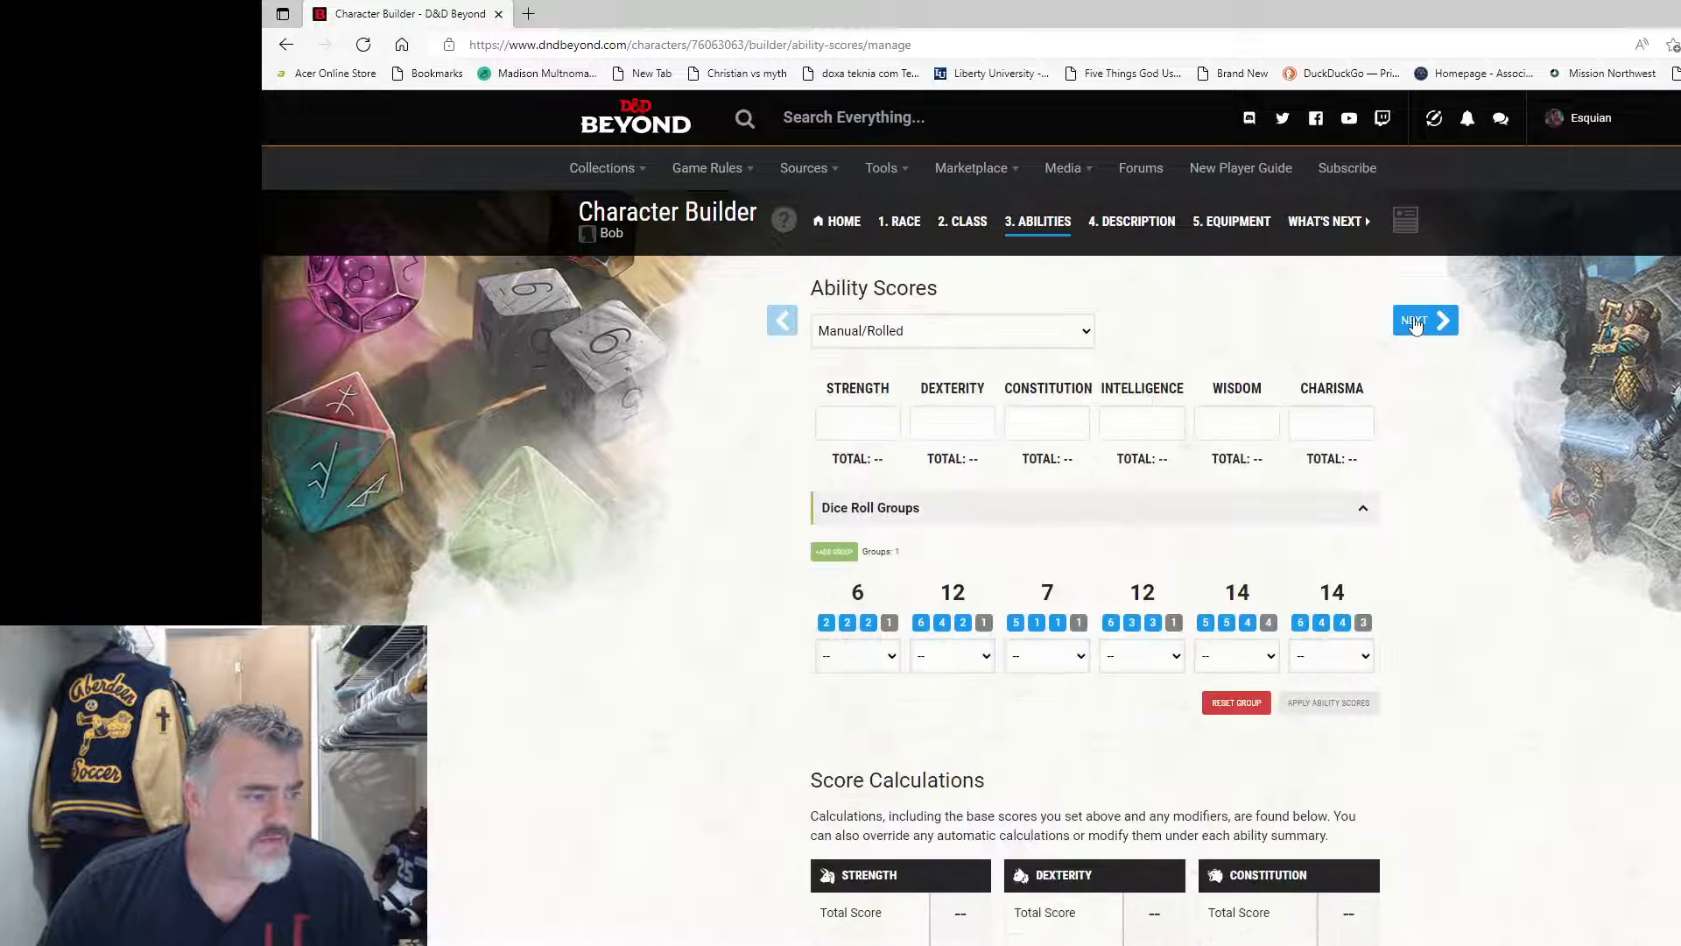
pyautogui.click(1012, 340)
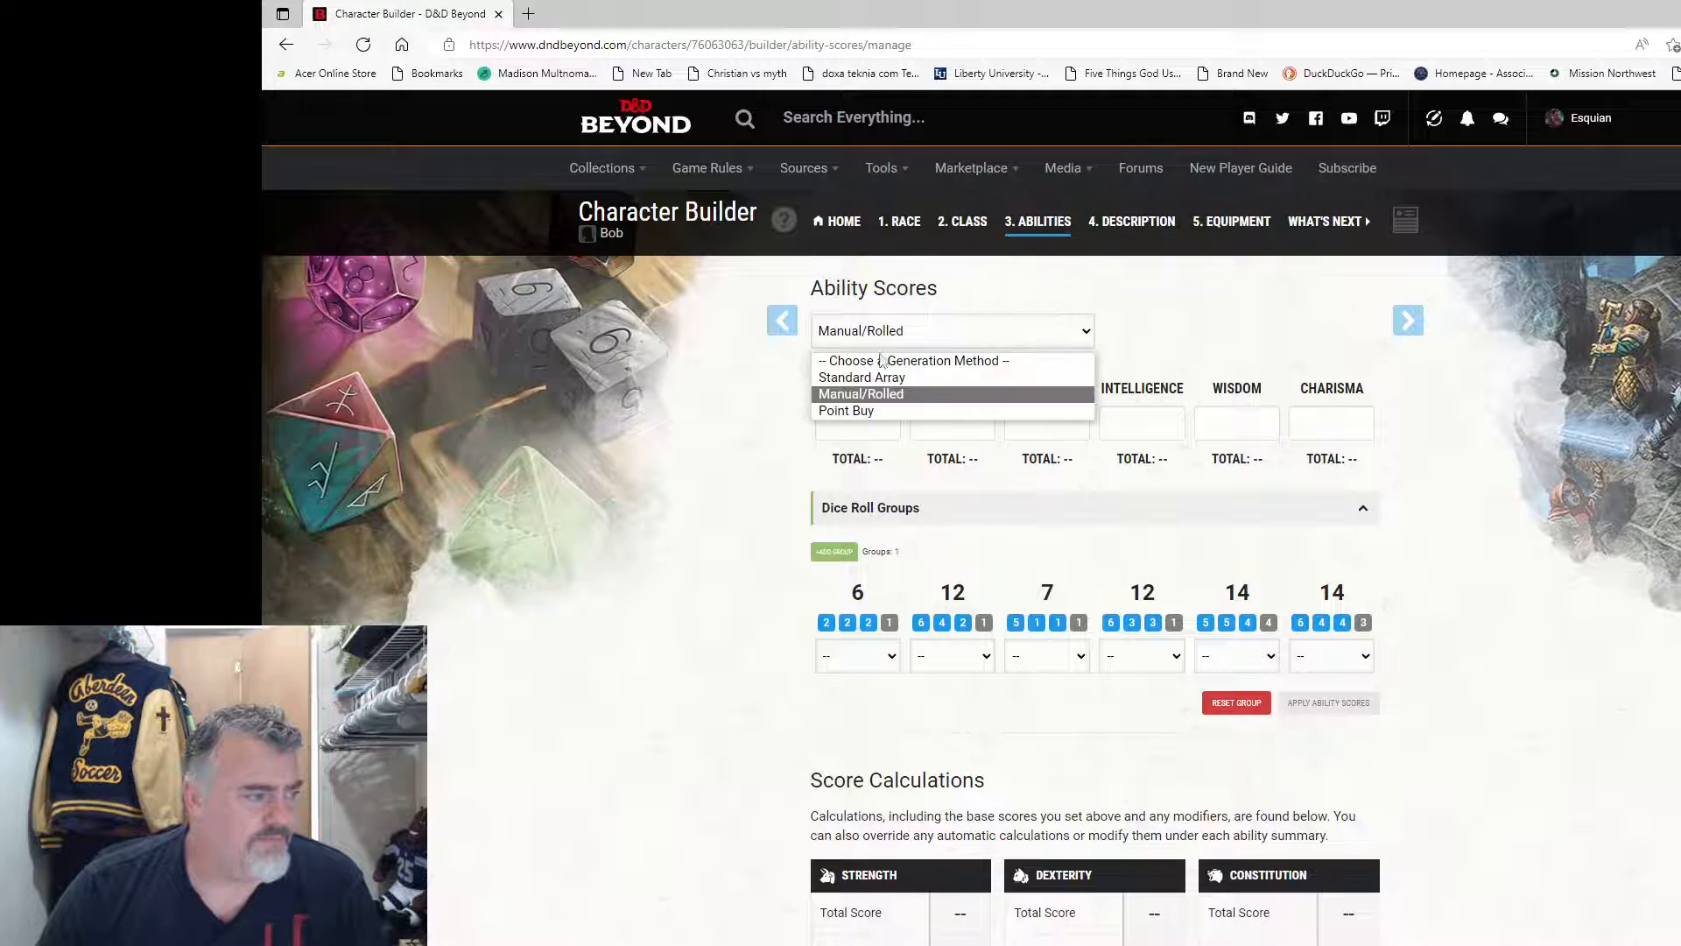
pyautogui.click(910, 378)
pyautogui.click(1019, 339)
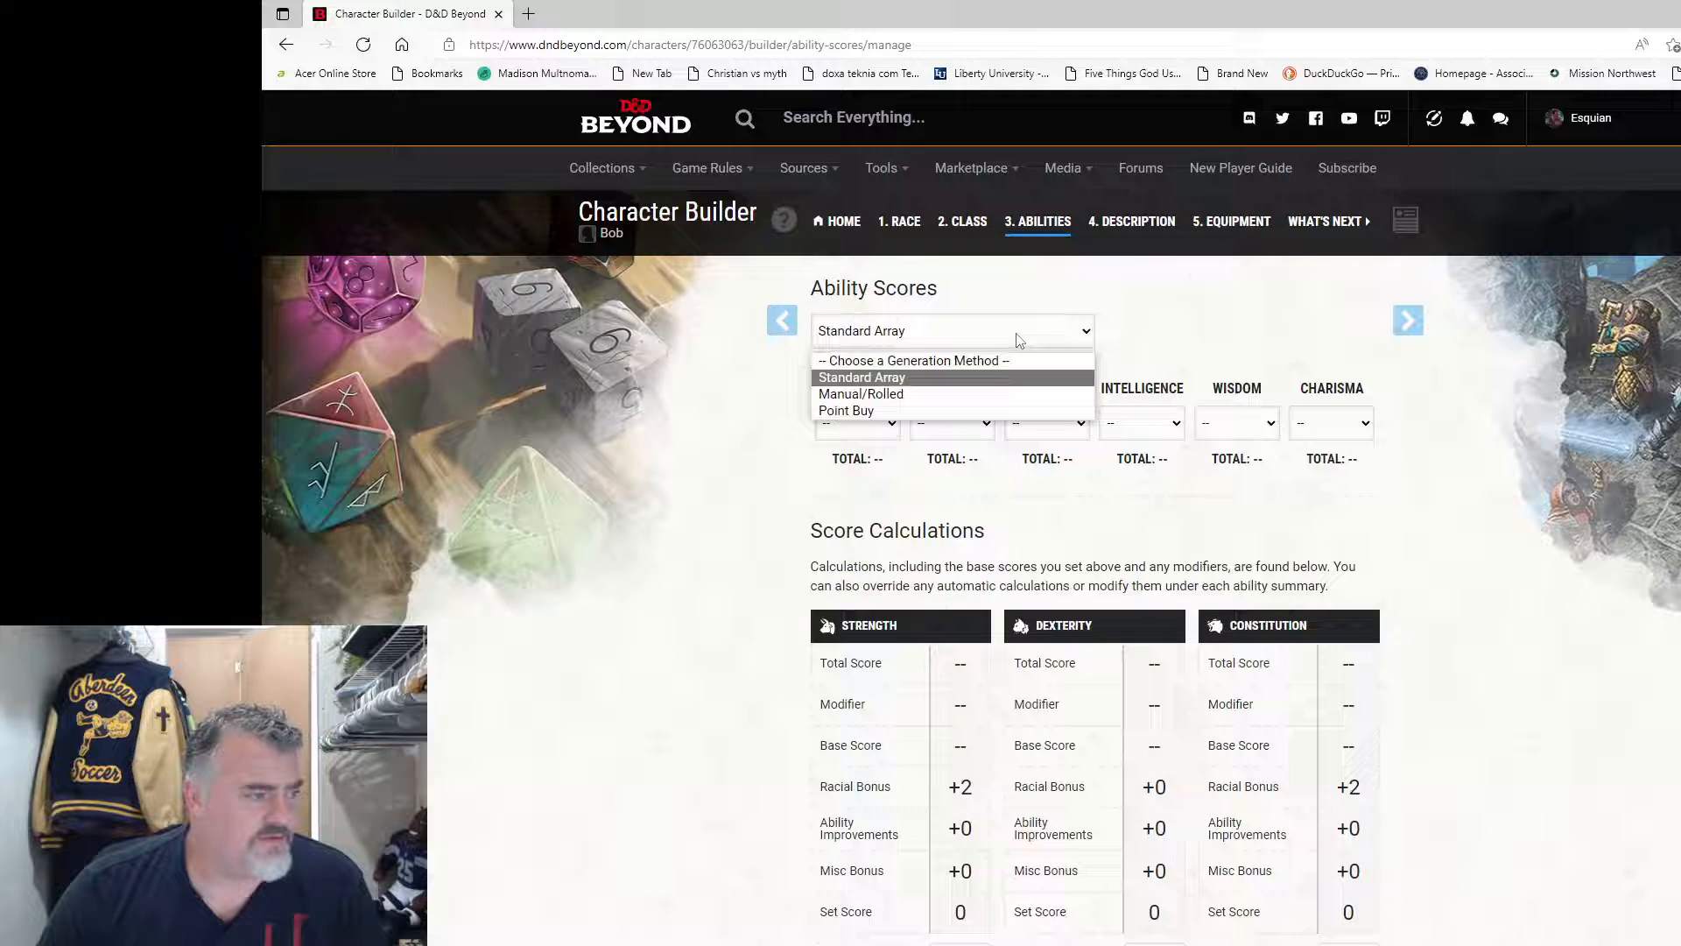
pyautogui.click(863, 394)
pyautogui.scroll(-3, 1343, 735)
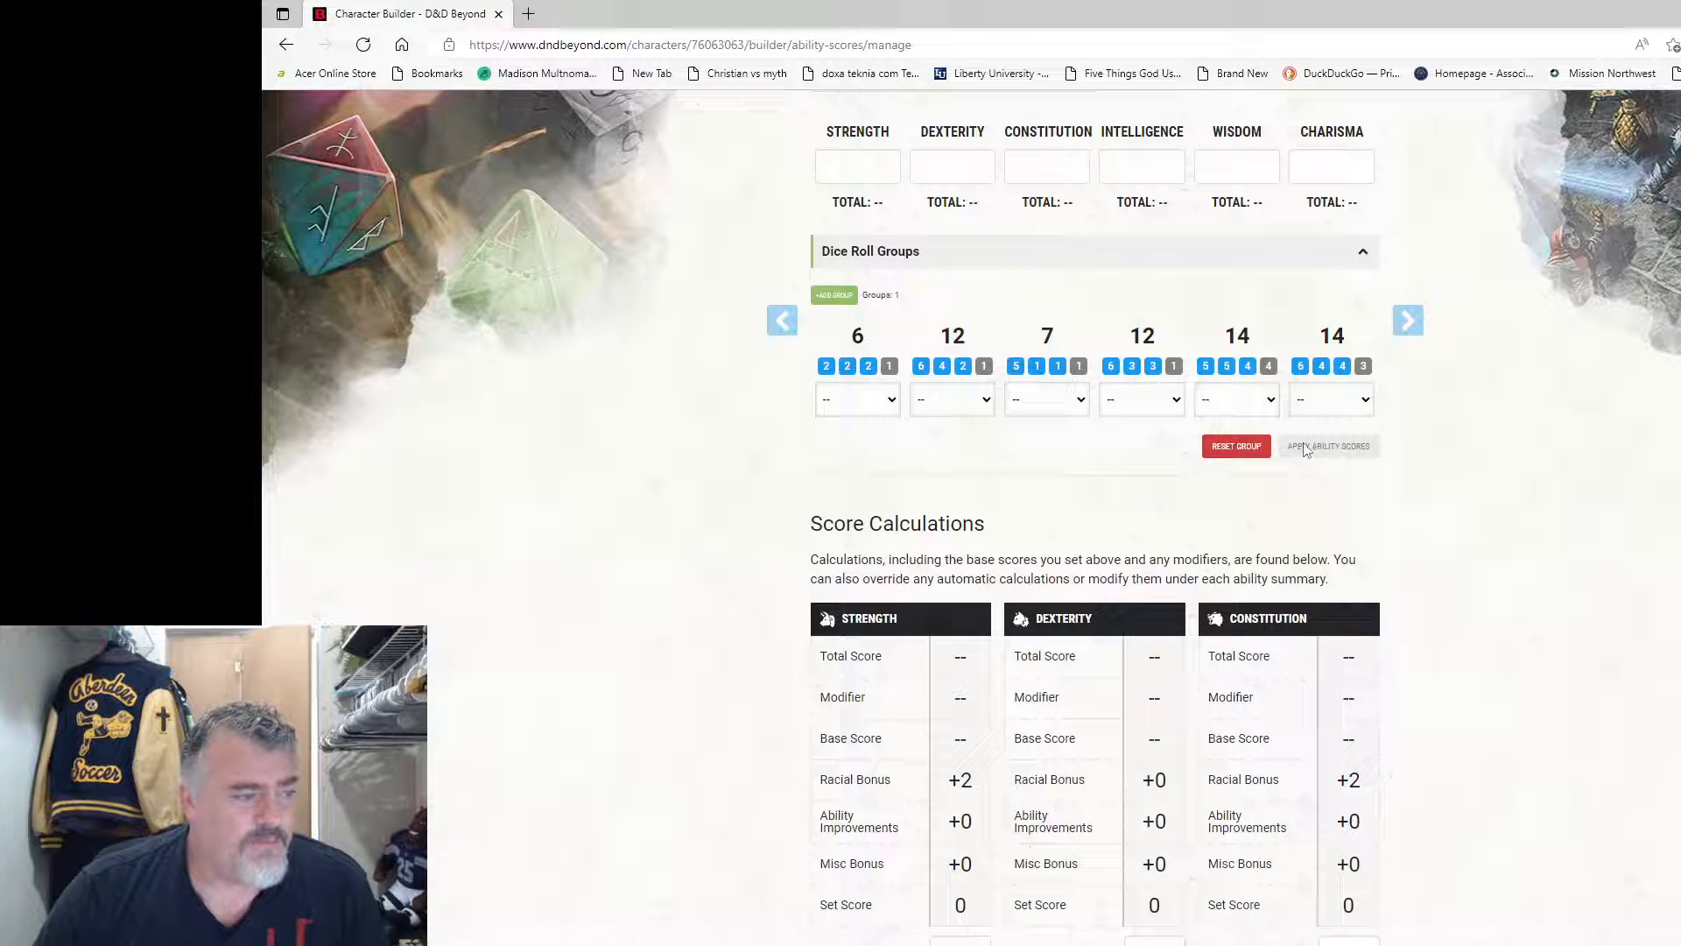
pyautogui.click(1239, 449)
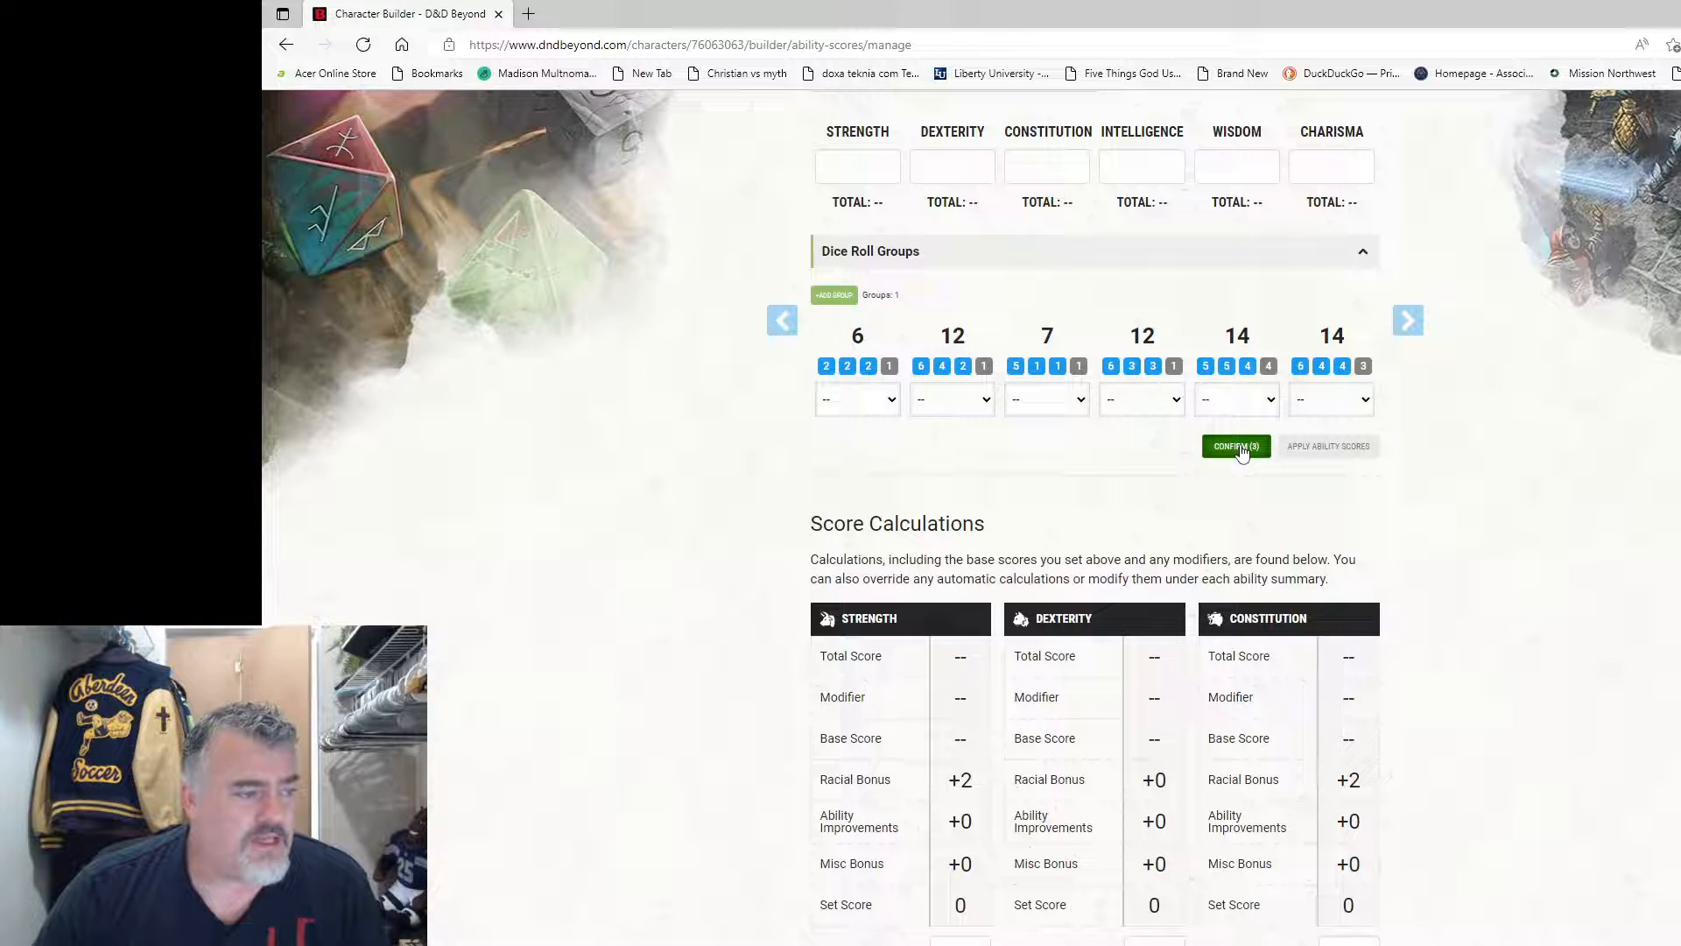
# Step: Assign the rolled 6 to Wisdom and the first rolled 12 to Dexterity in the dice roll group
pyautogui.click(1366, 401)
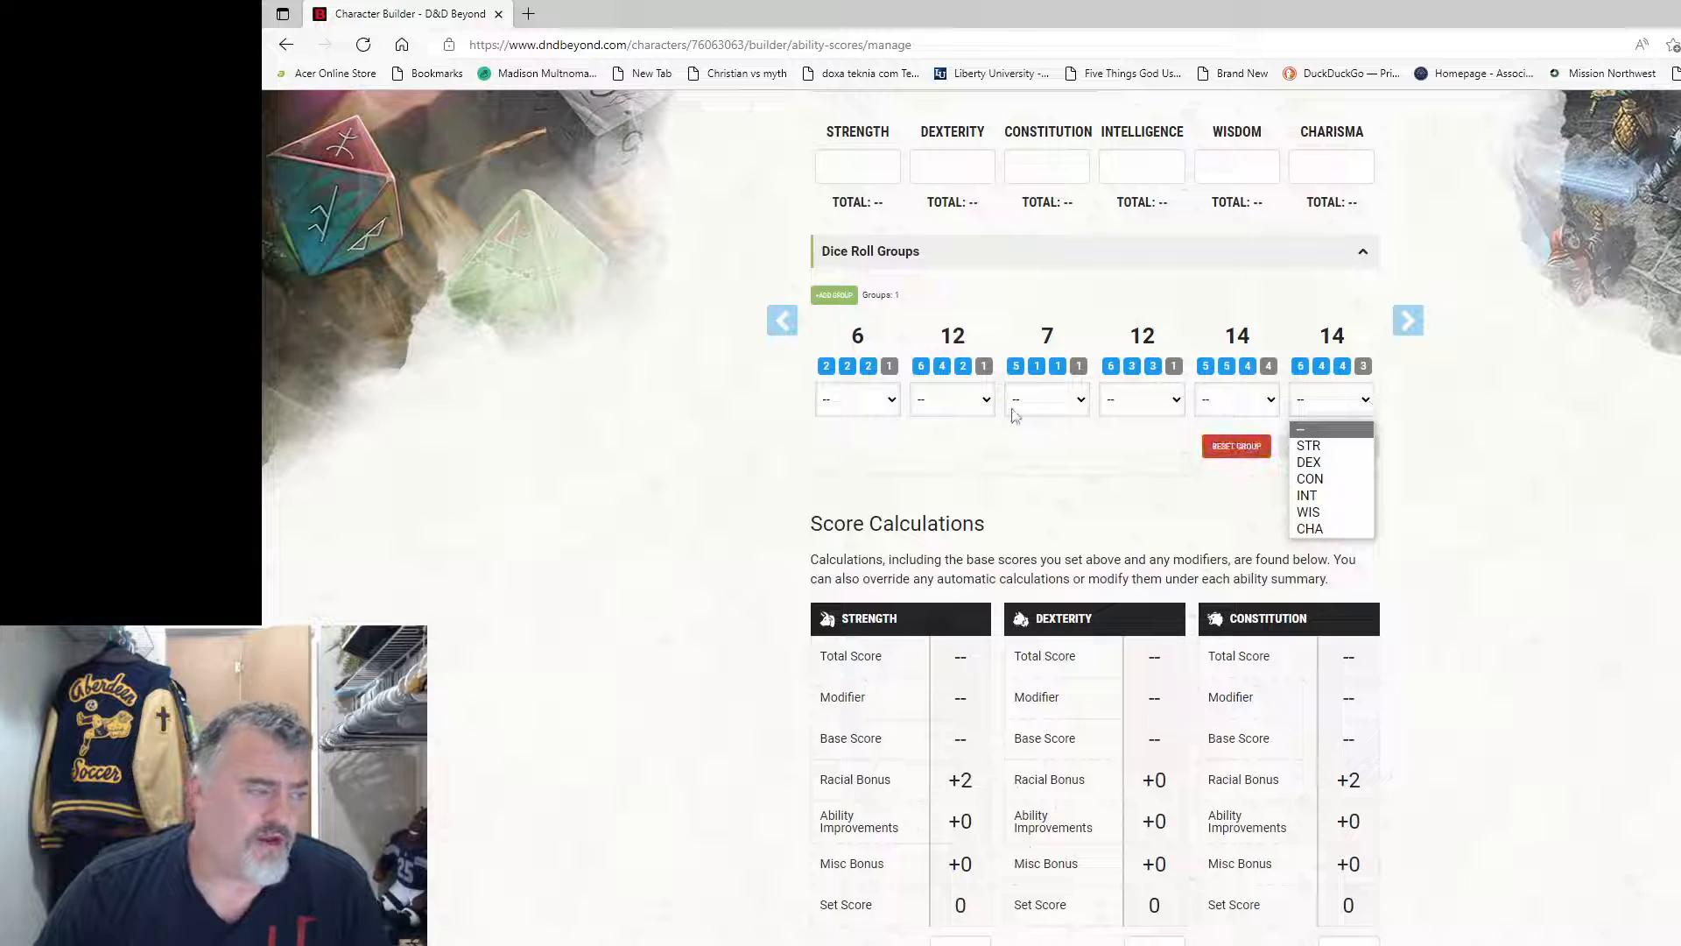
pyautogui.click(887, 403)
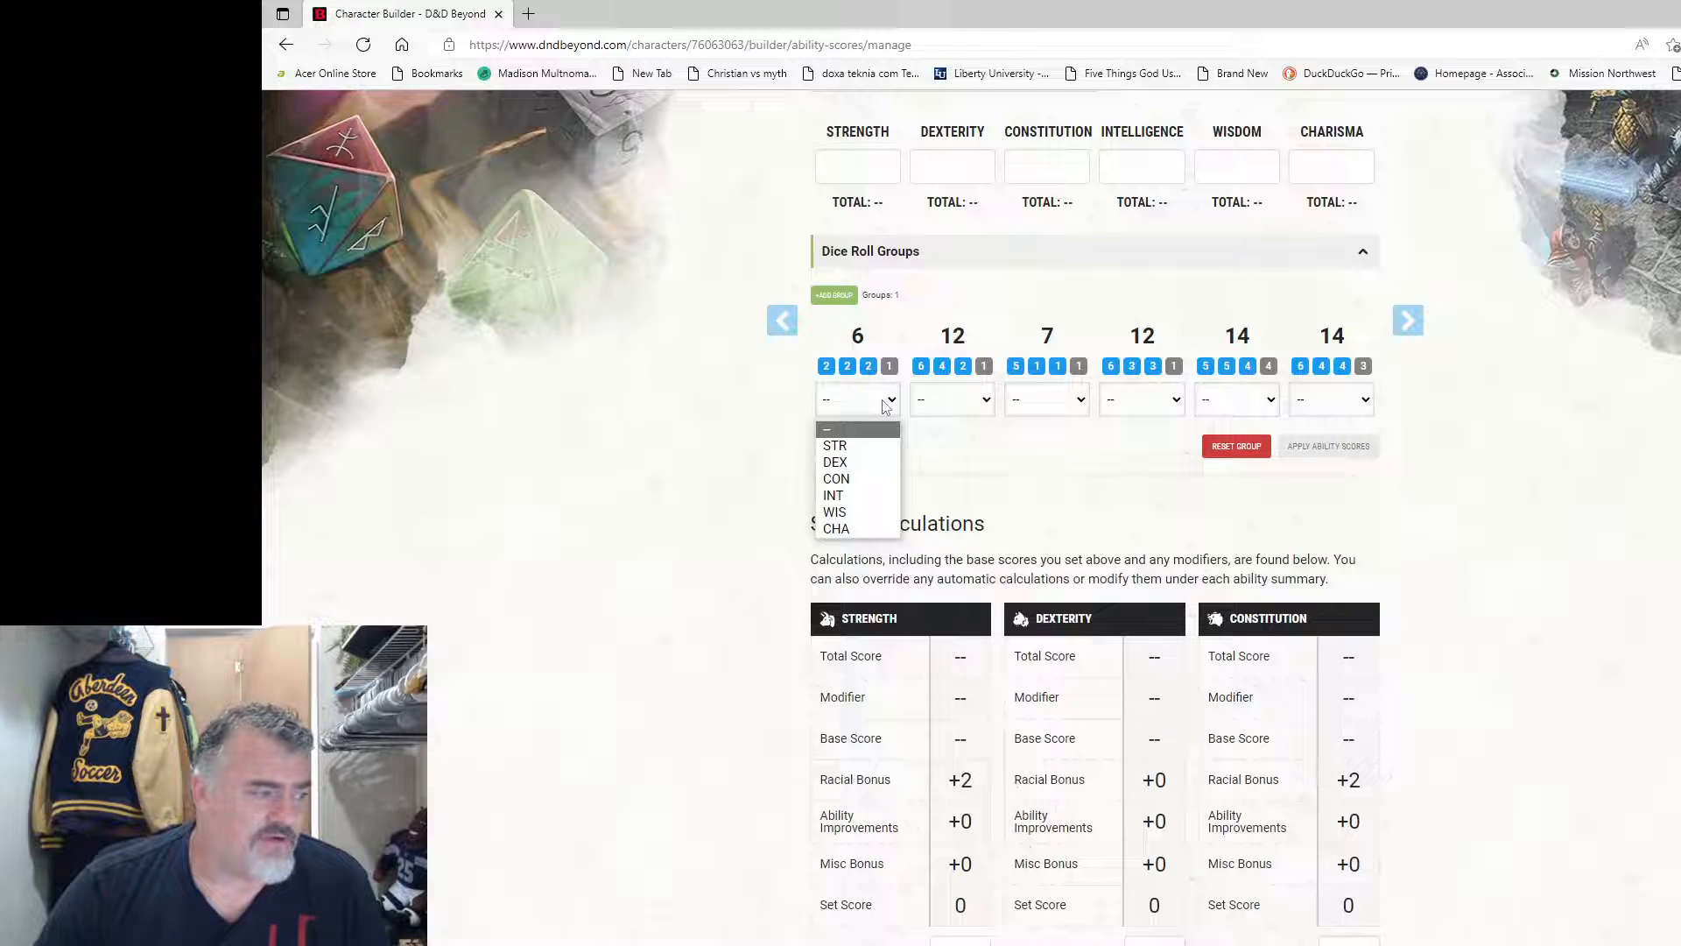
pyautogui.click(854, 513)
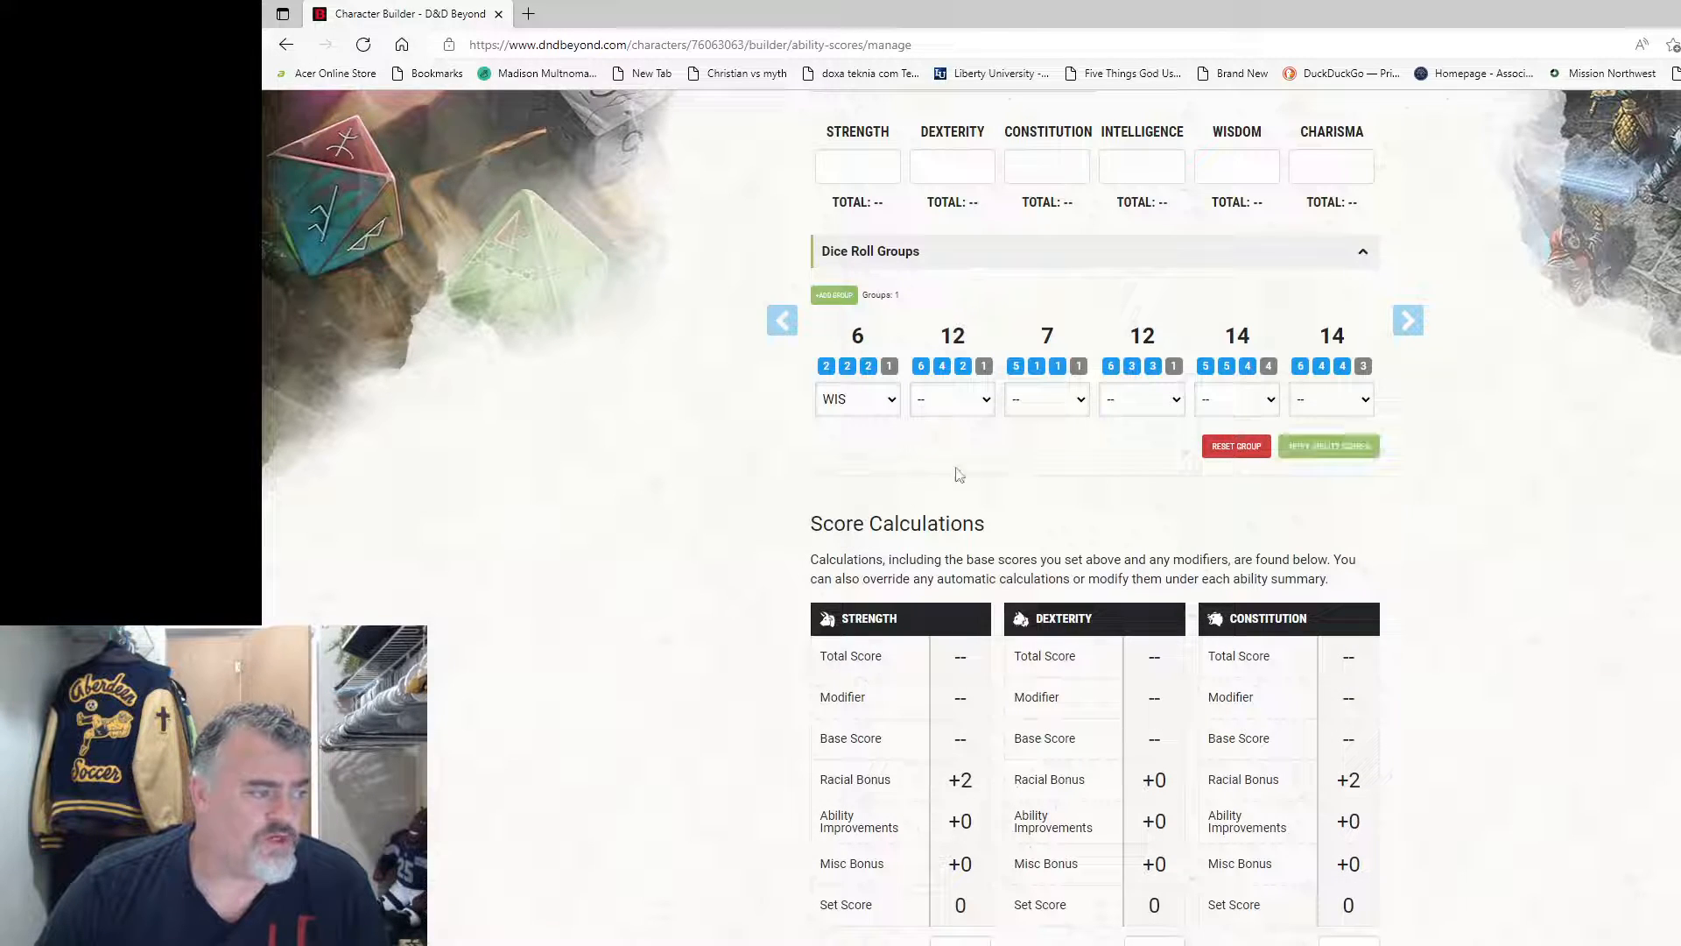
pyautogui.click(992, 405)
pyautogui.click(949, 468)
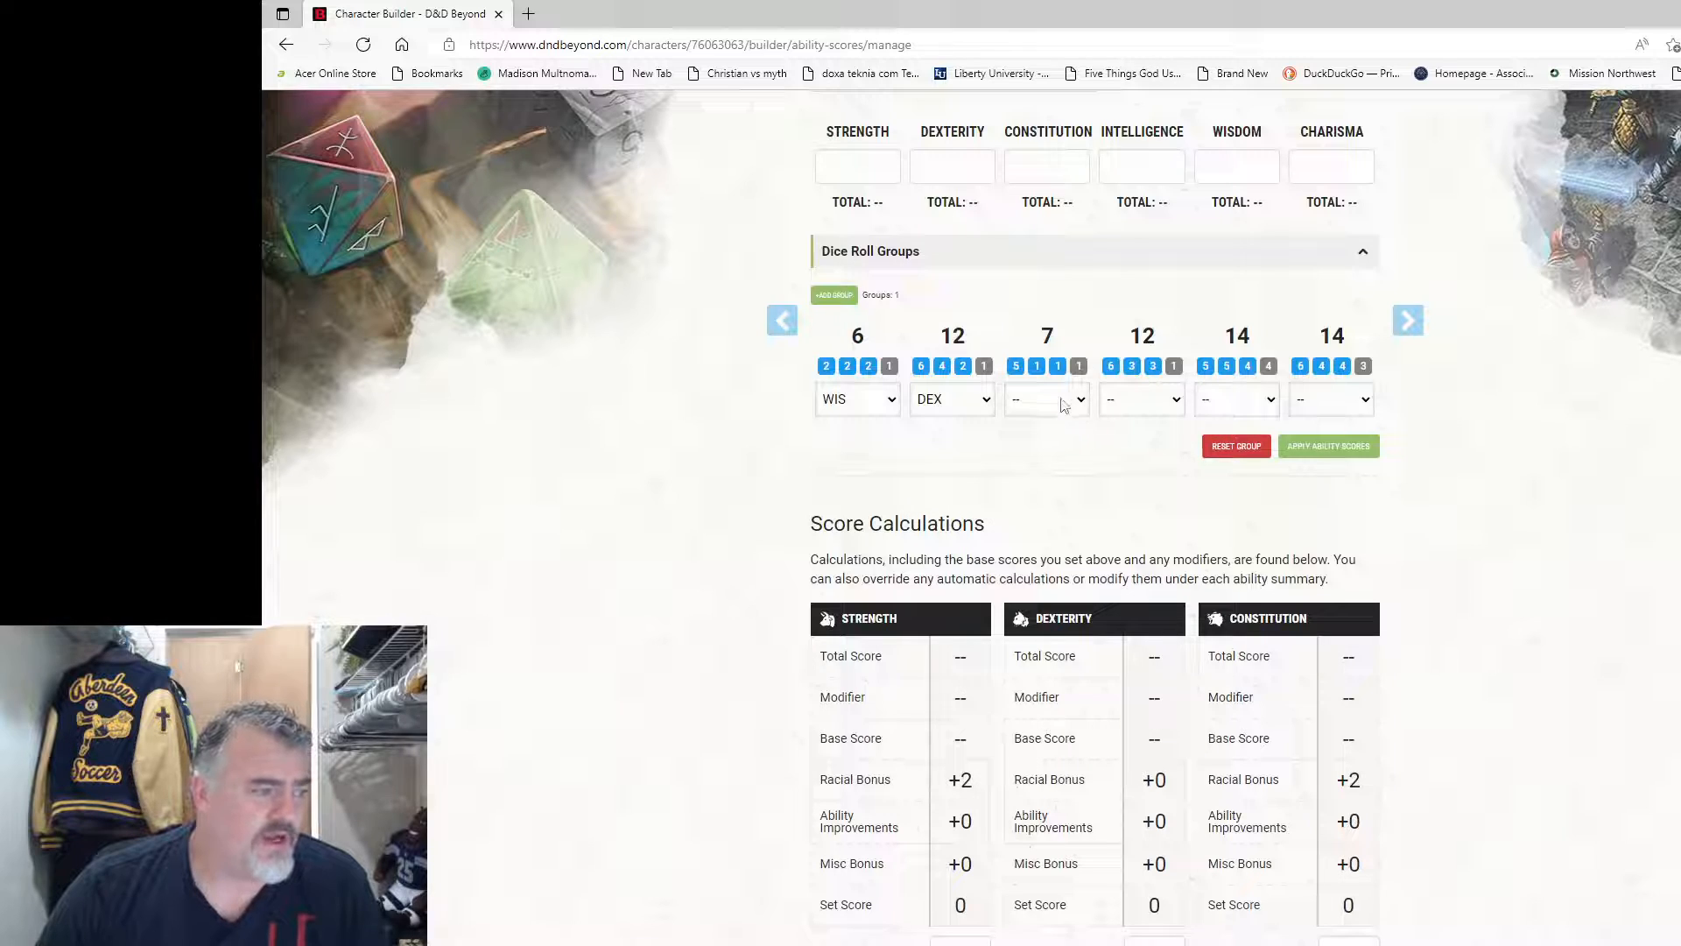
# Step: Assign the rolled 7 to Strength, the second 12 to Intelligence, the first 14 to Constitution and the second 14 to Charisma
pyautogui.click(1084, 402)
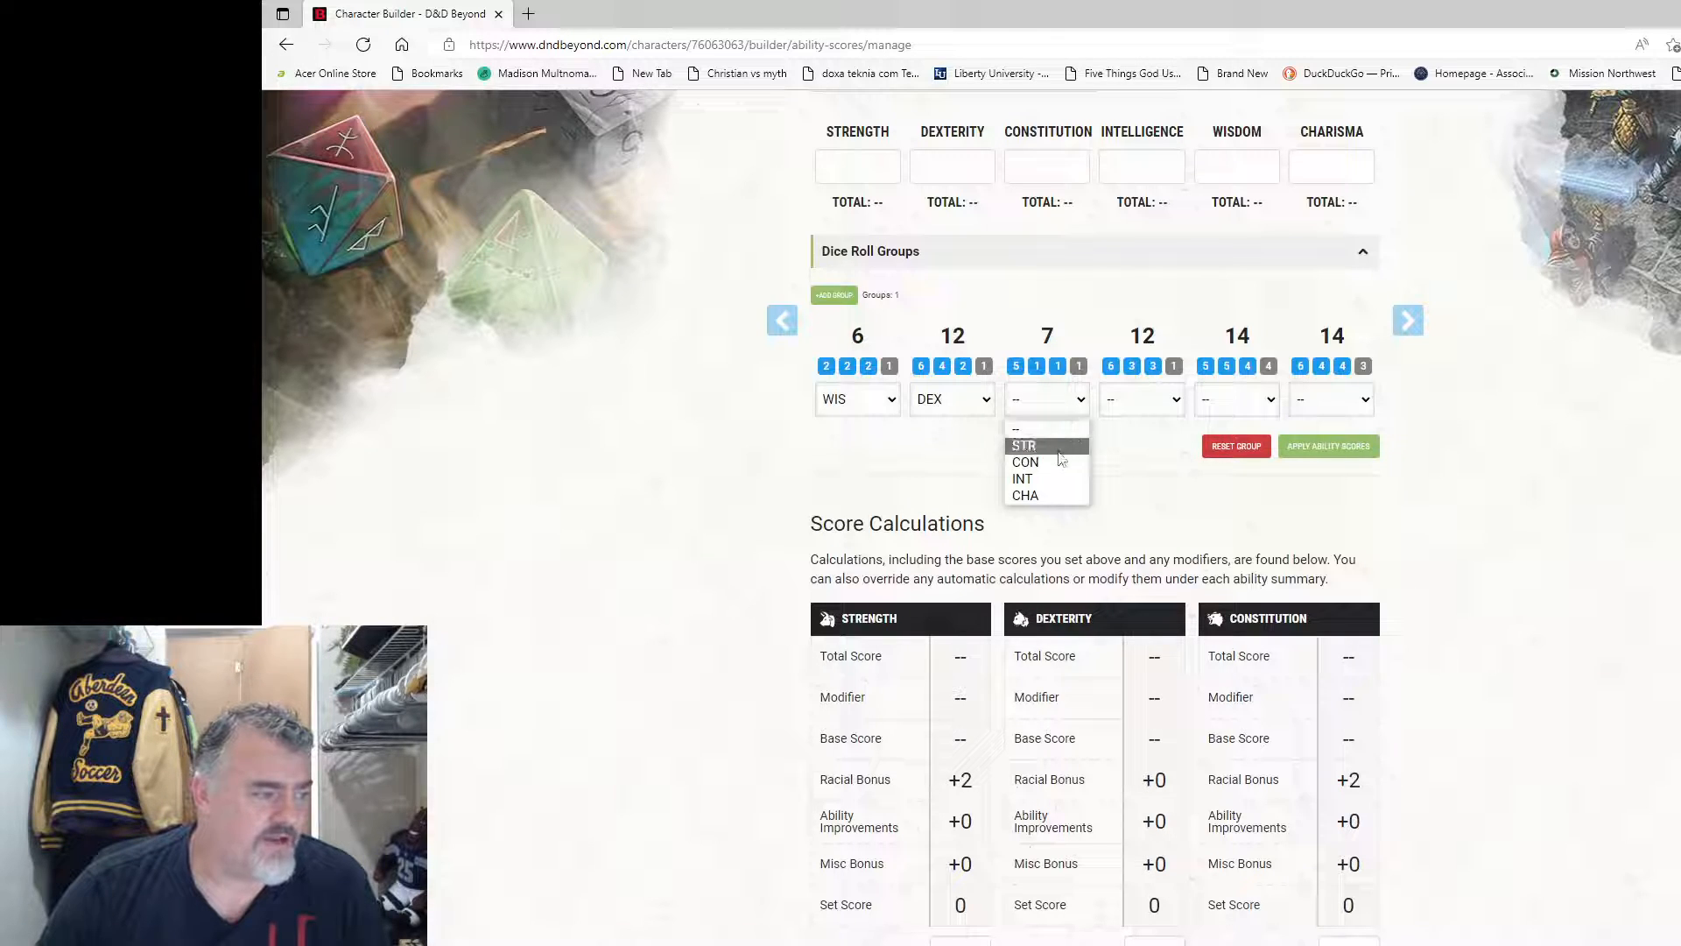
pyautogui.click(1058, 448)
pyautogui.click(1167, 406)
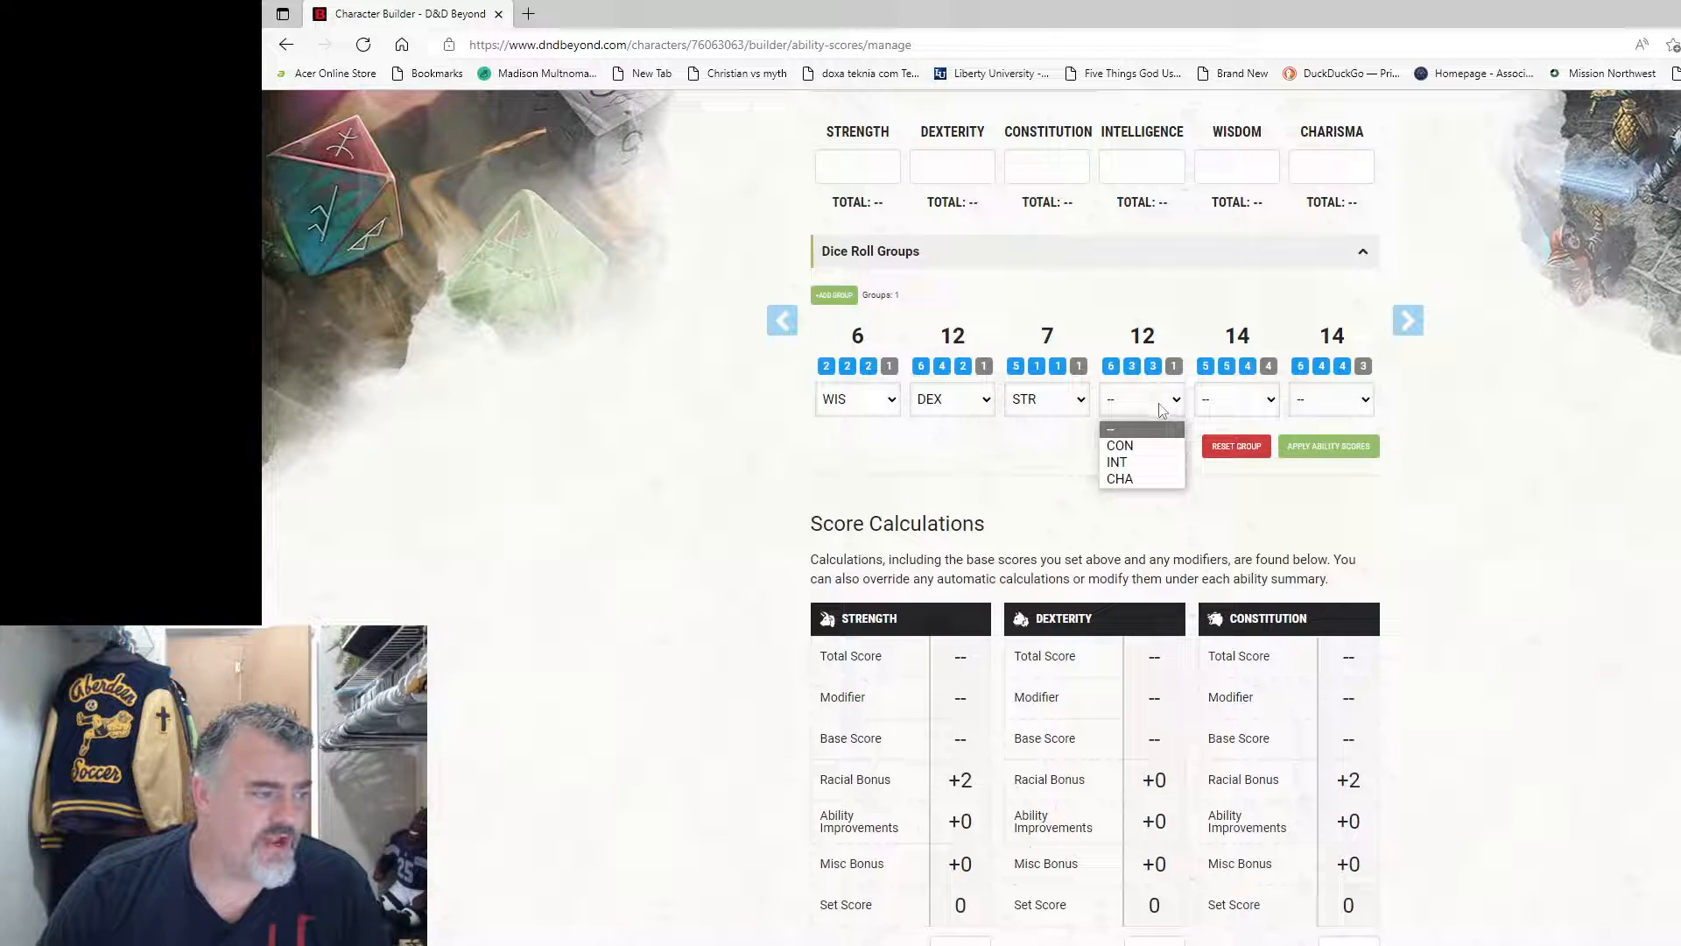
pyautogui.click(1140, 462)
pyautogui.click(1259, 400)
pyautogui.click(1234, 444)
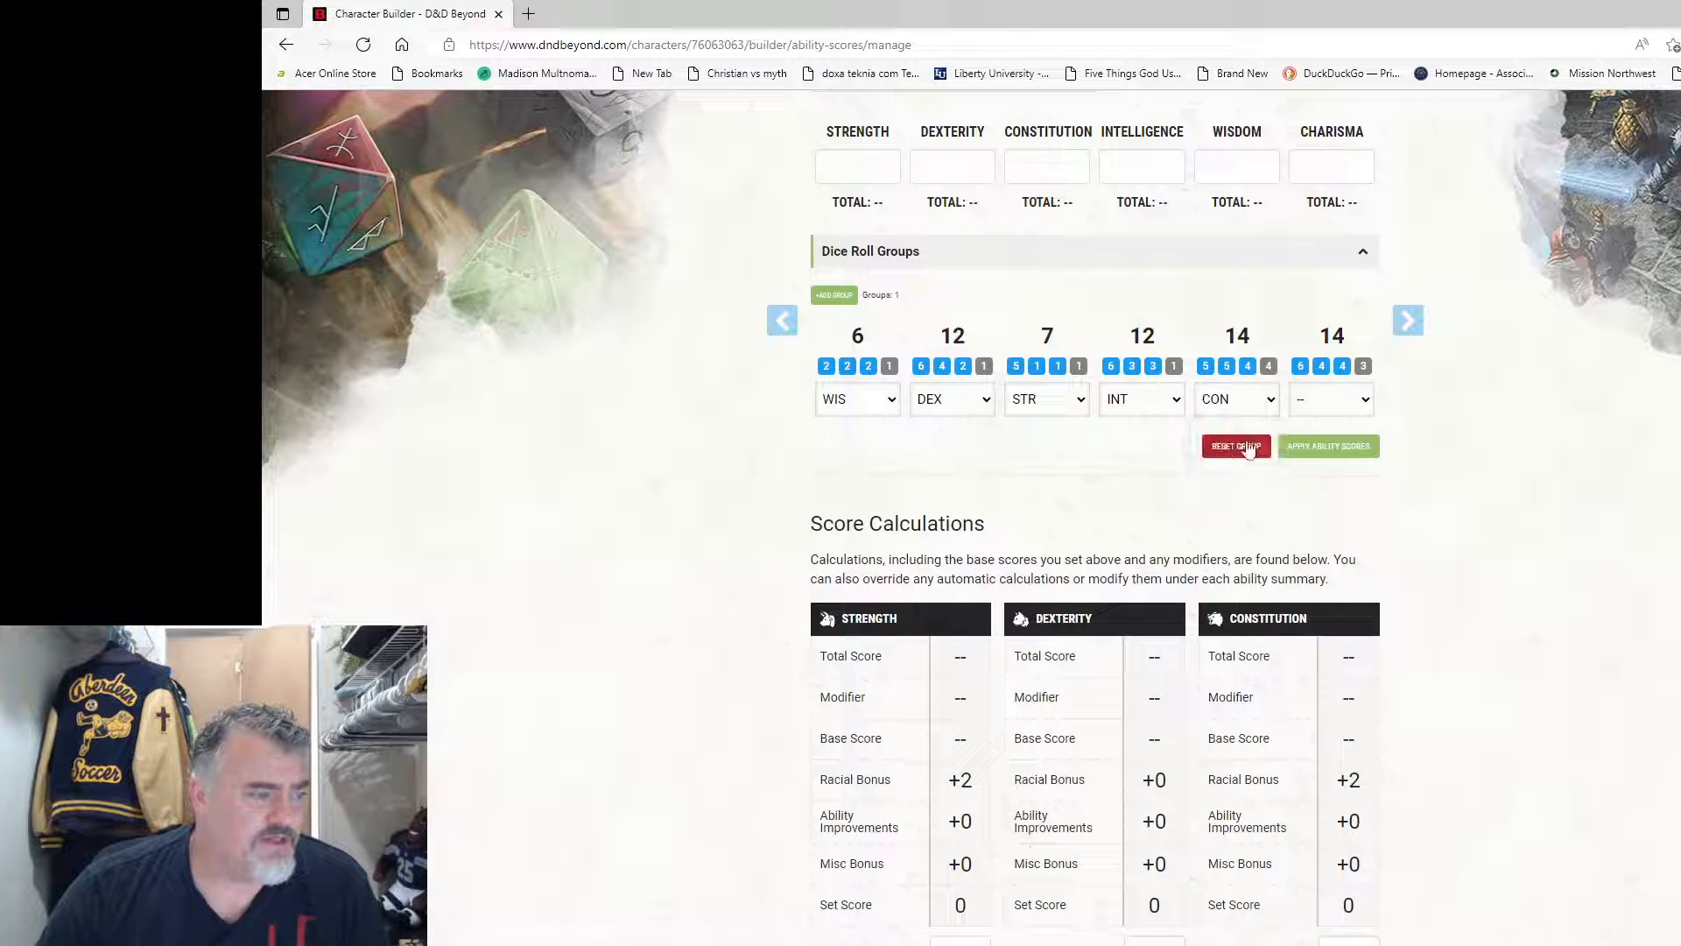
pyautogui.click(1342, 403)
pyautogui.click(1326, 443)
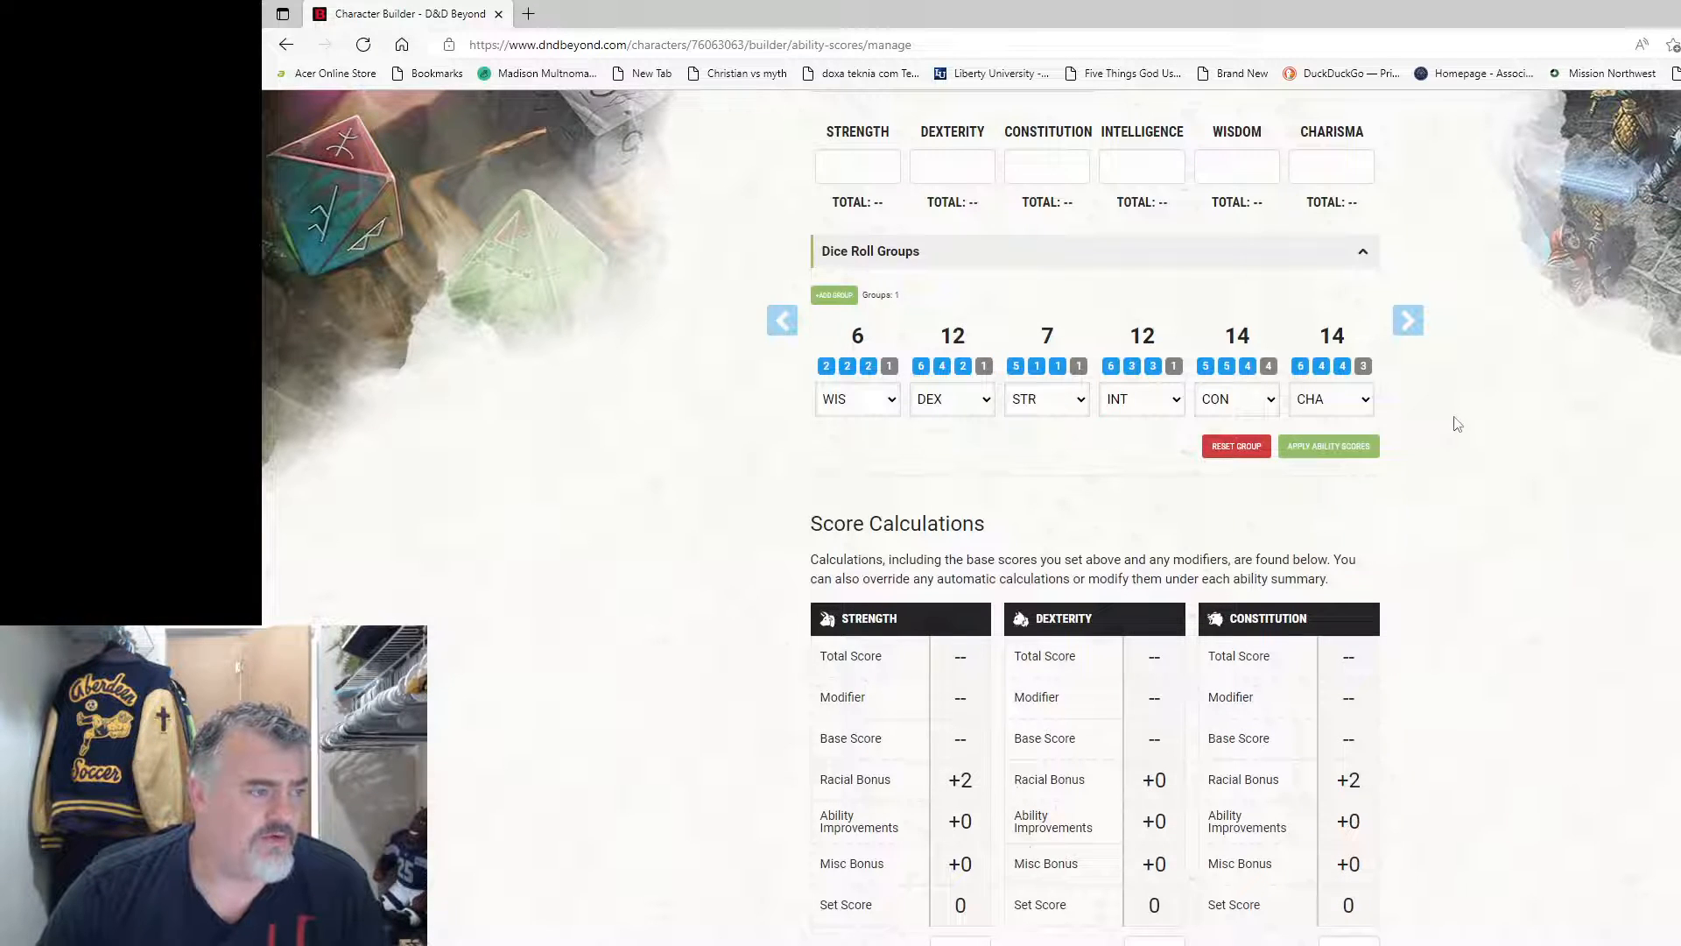
# Step: Apply the assigned dice rolls as the ability scores and review the score calculations for all six abilities
pyautogui.scroll(3, 1458, 423)
pyautogui.click(1331, 706)
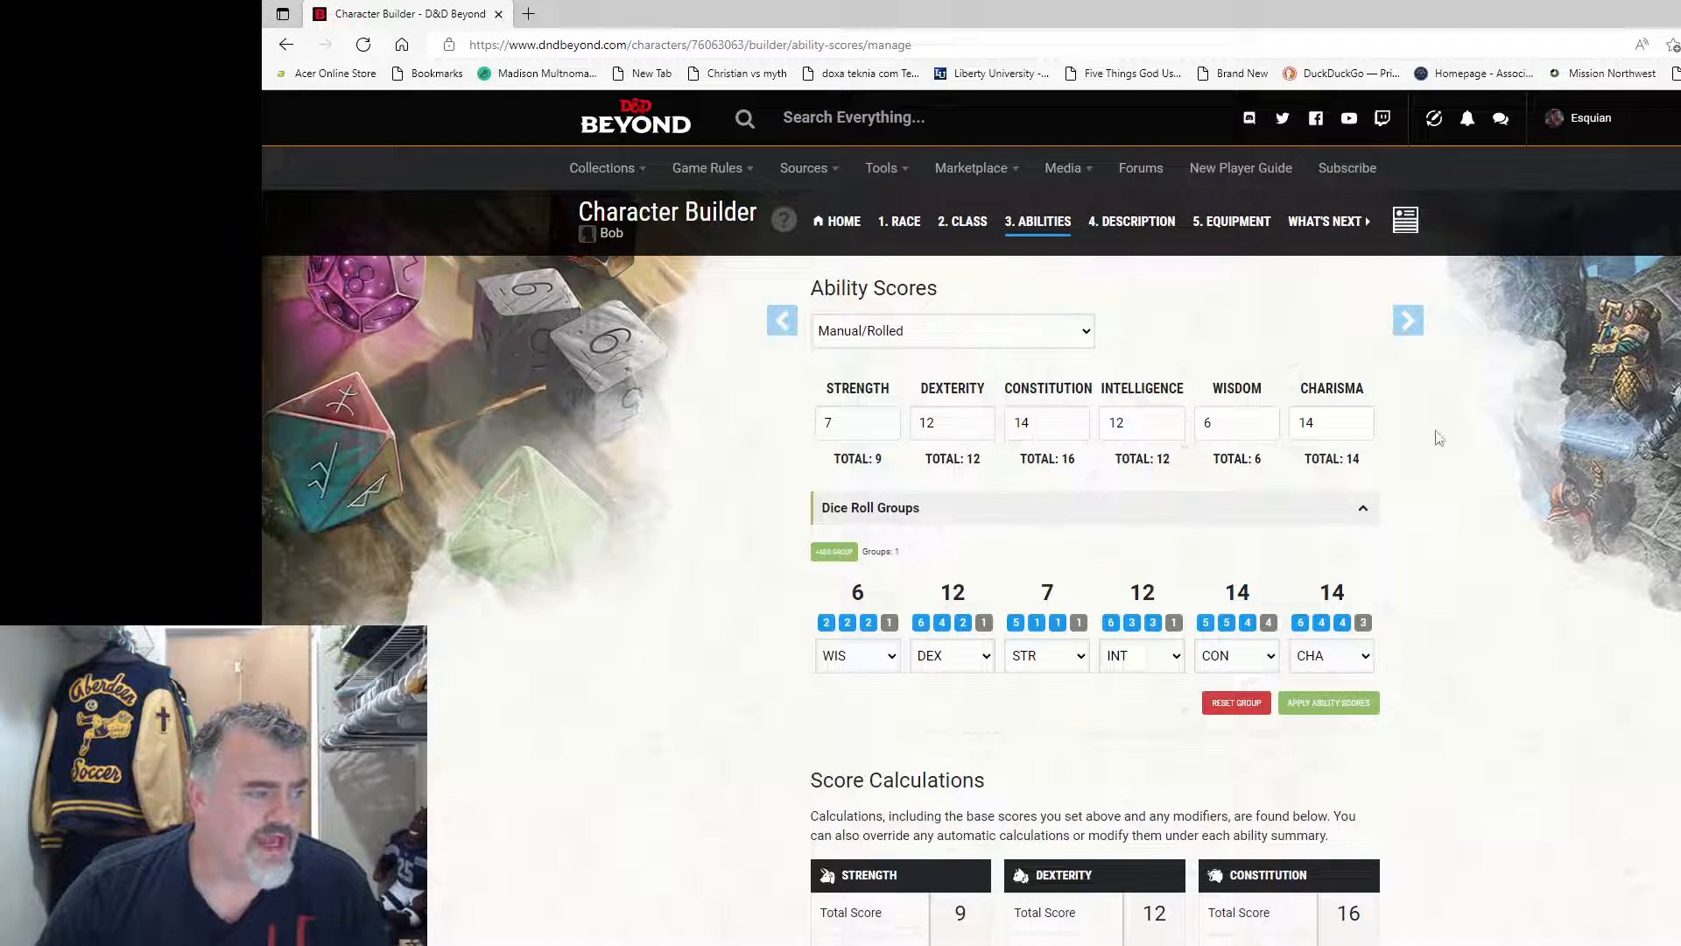
pyautogui.scroll(-7, 1438, 437)
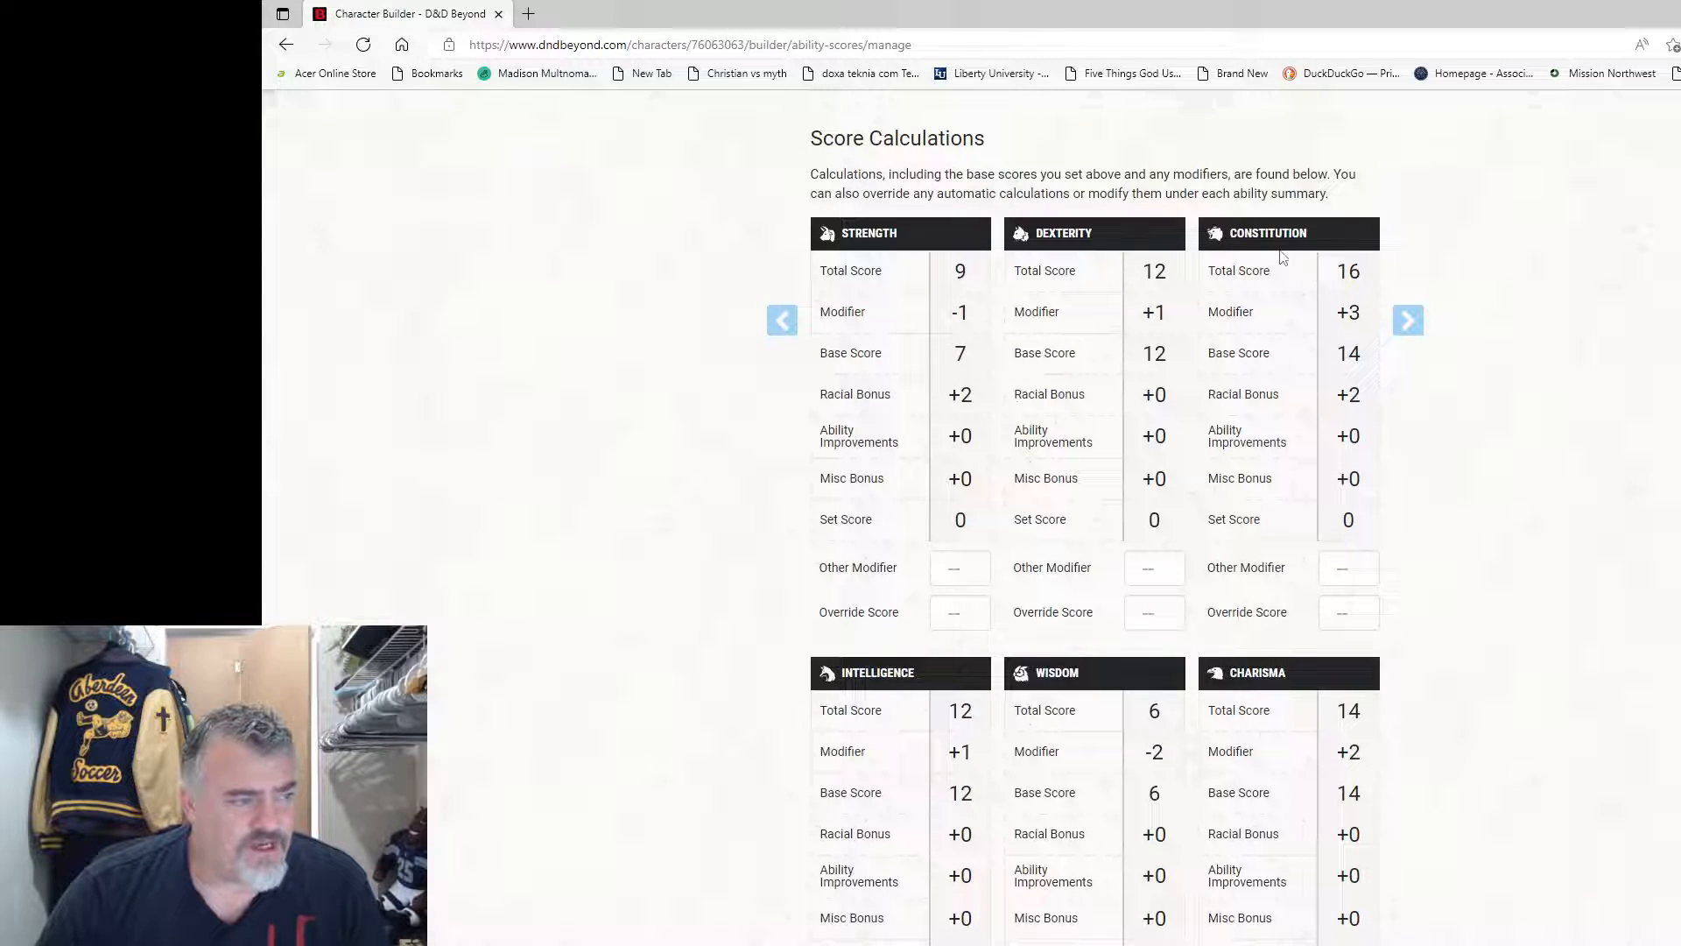
pyautogui.scroll(-3, 1403, 516)
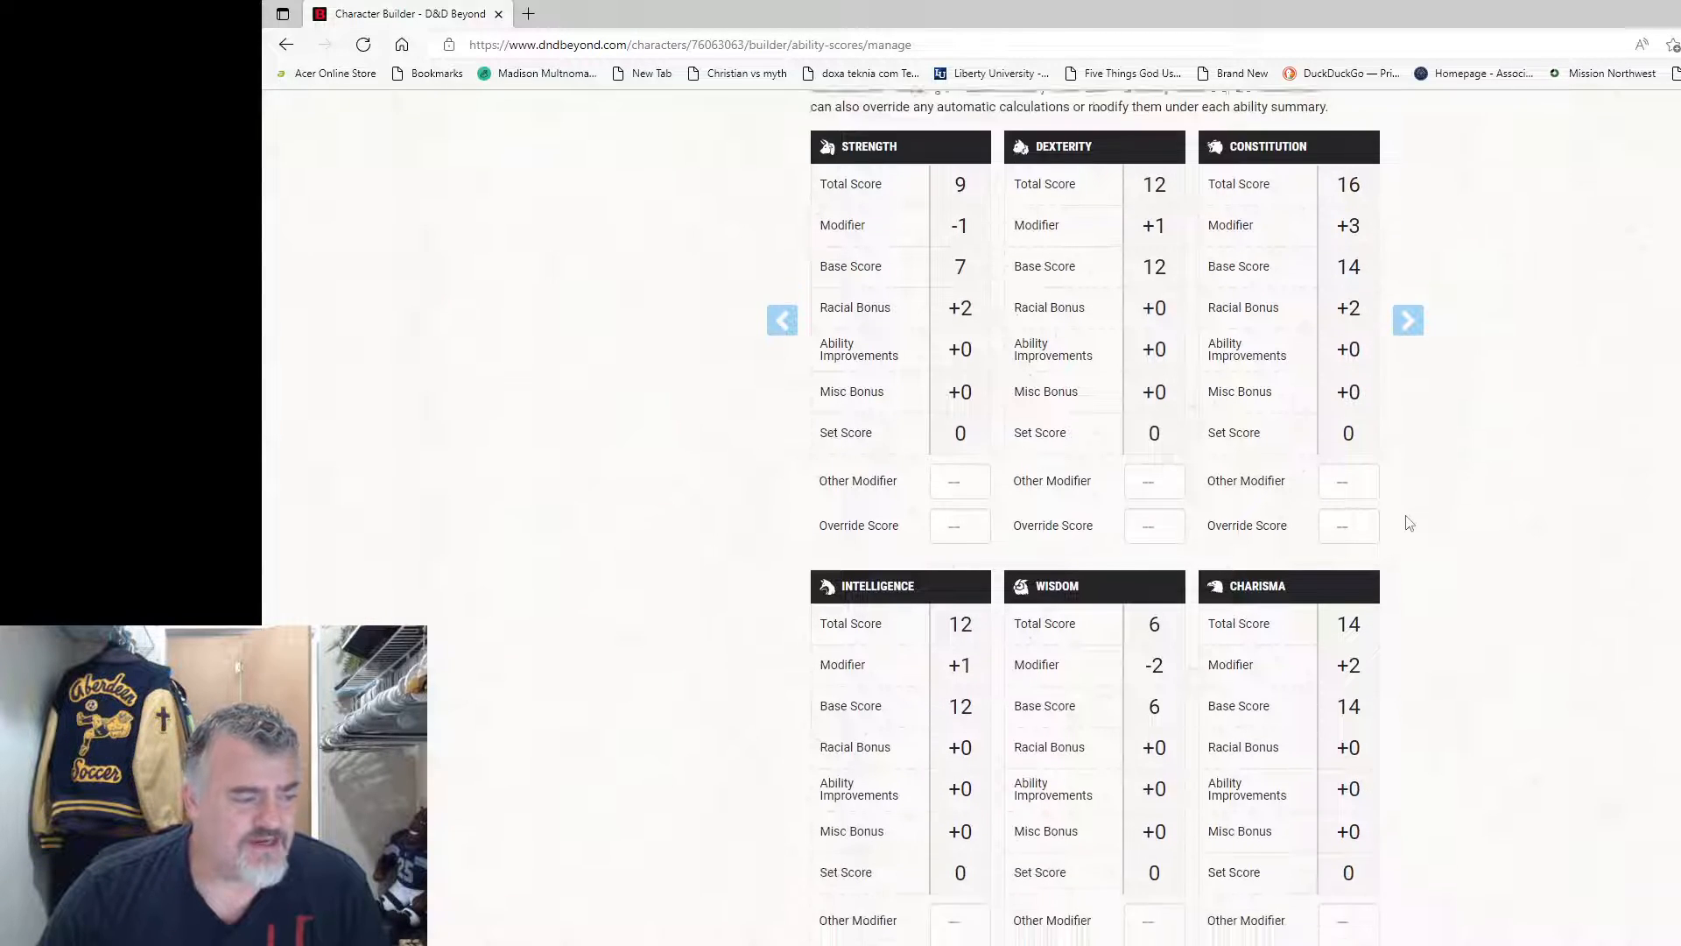
pyautogui.scroll(10, 1401, 515)
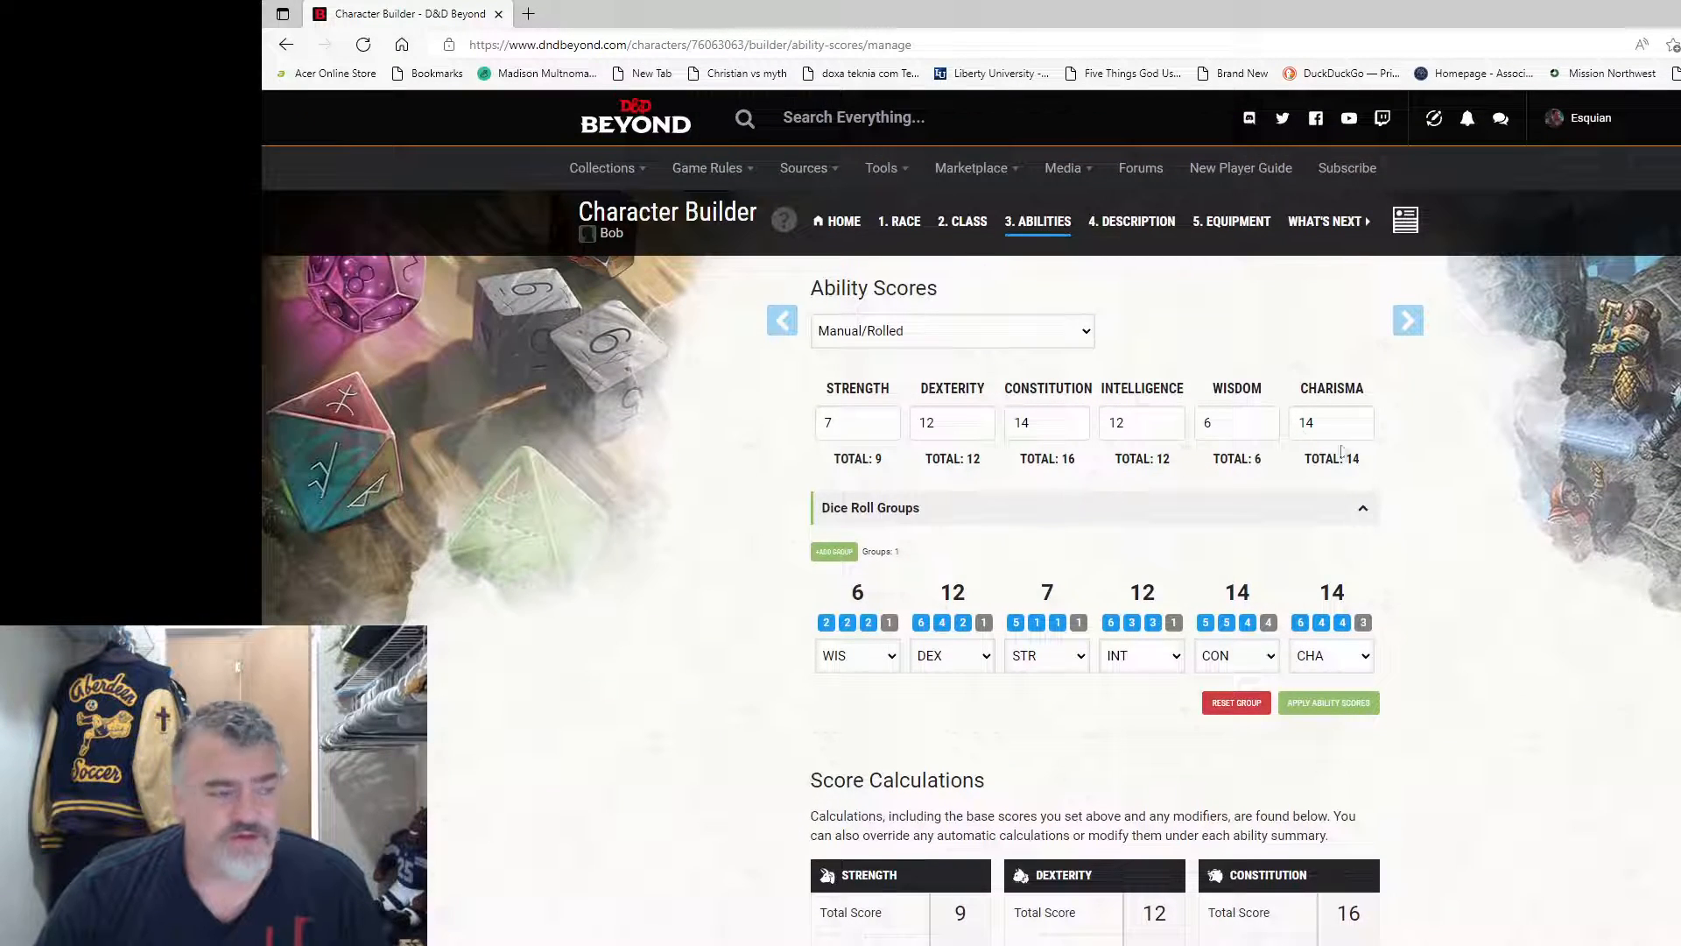
# Step: Add a second dice roll group and roll the dice for all six of its scores
pyautogui.click(831, 561)
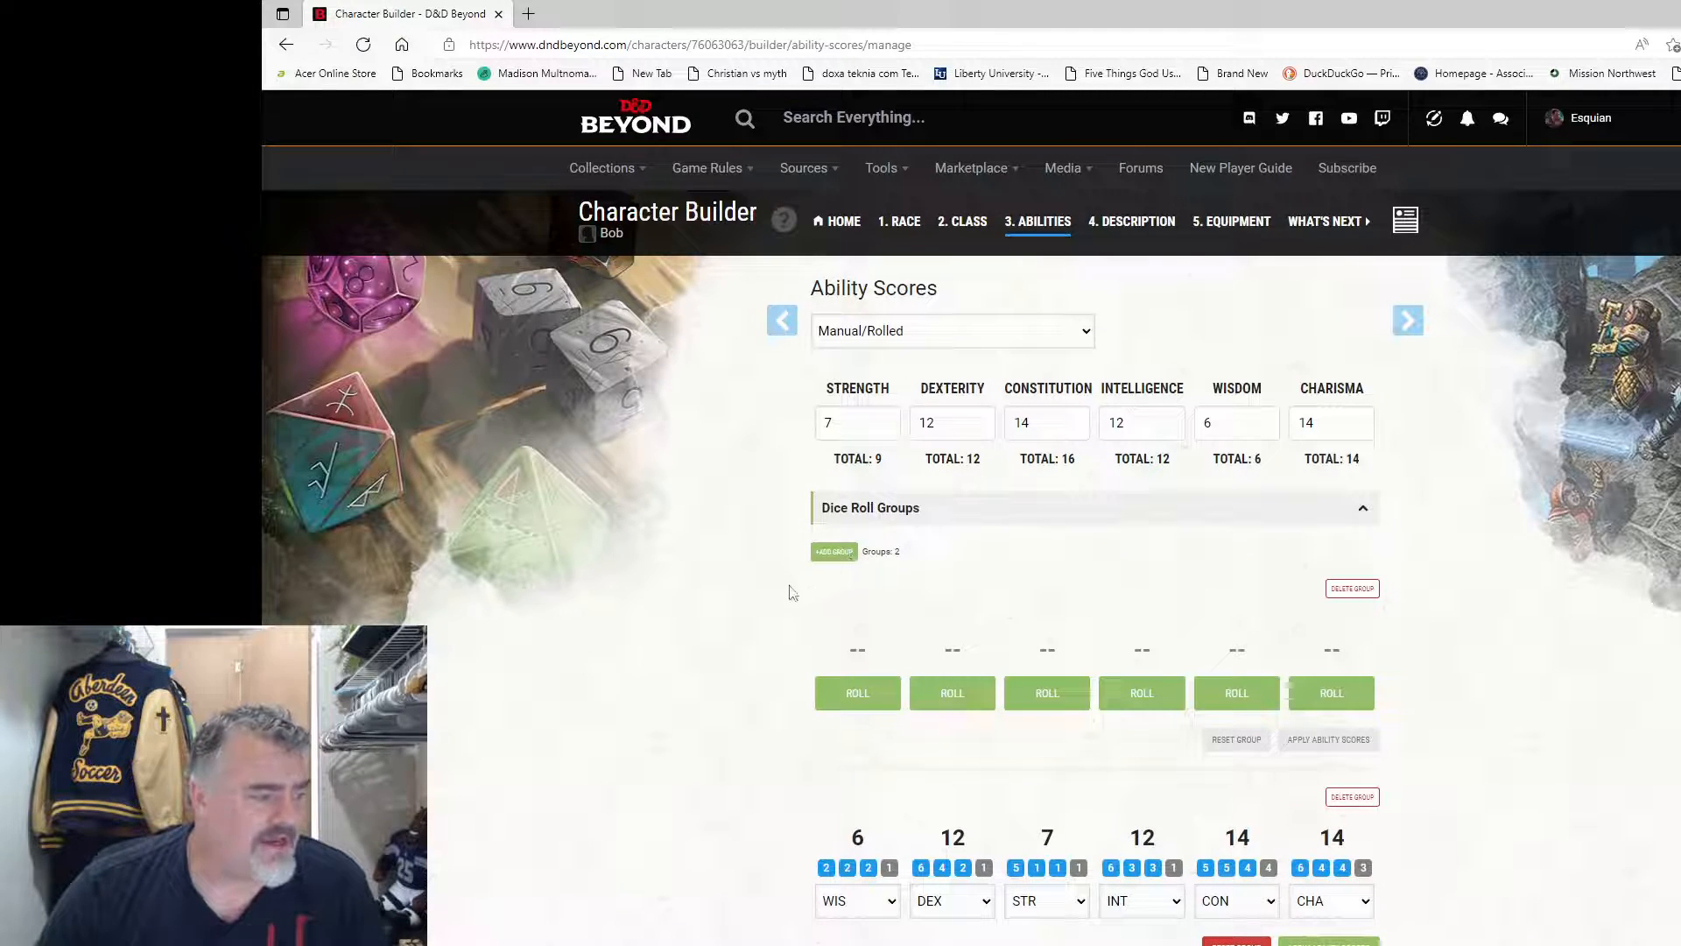
pyautogui.scroll(-2, 1524, 653)
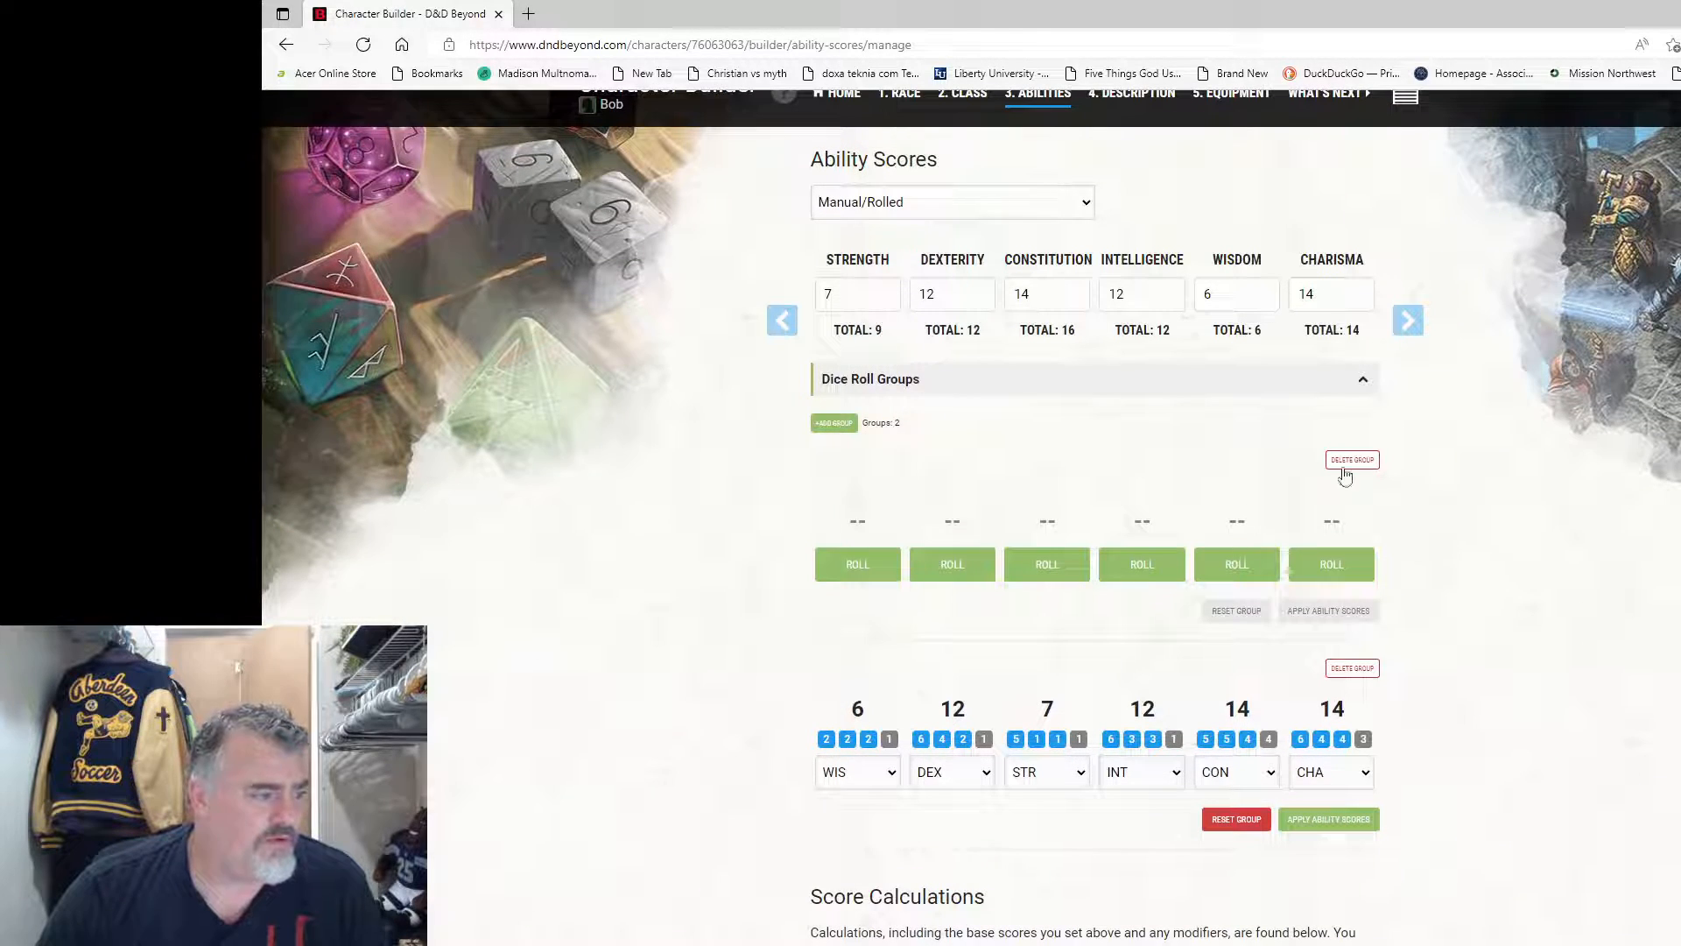
pyautogui.click(1353, 668)
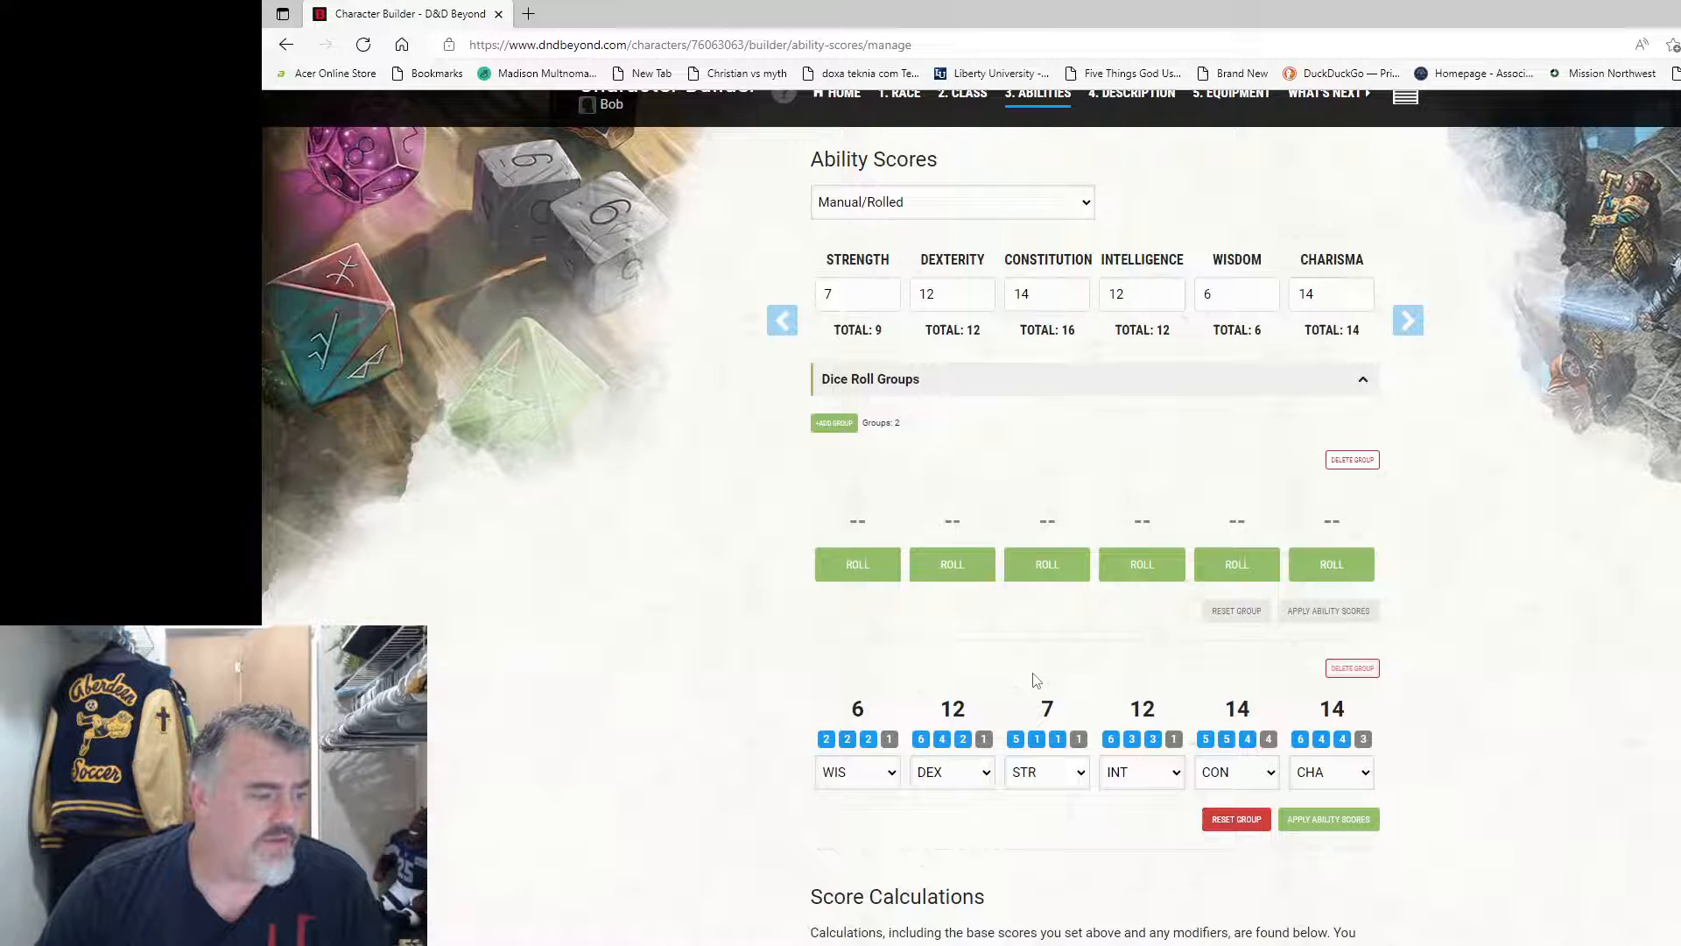
pyautogui.click(840, 569)
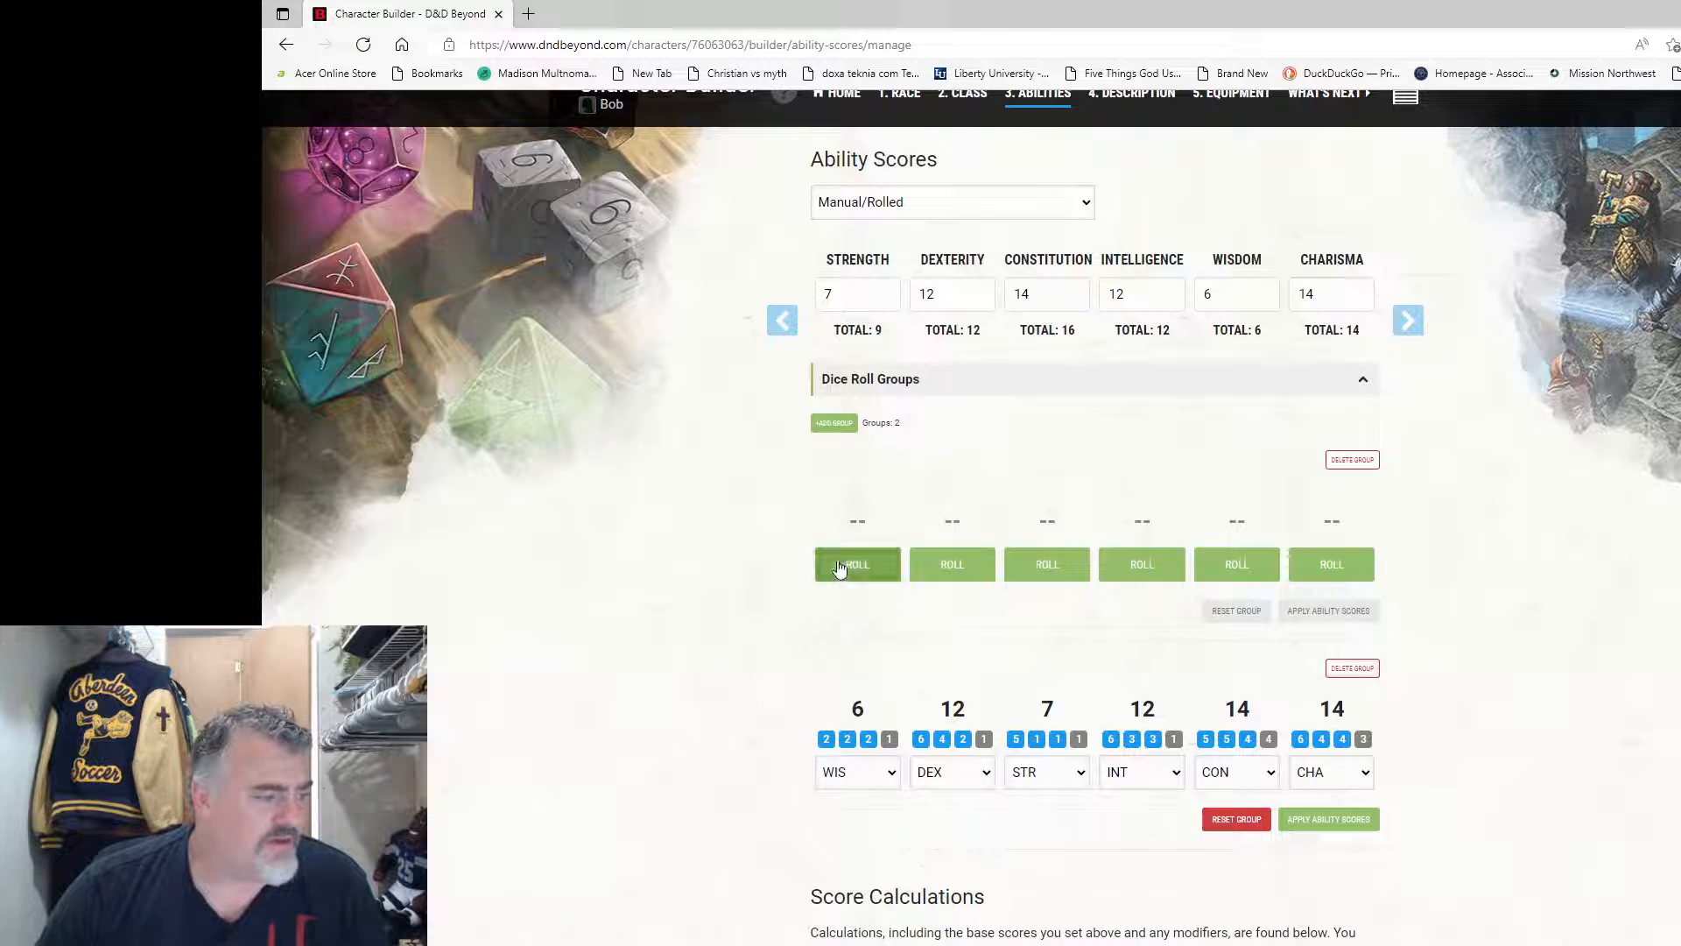
pyautogui.click(959, 575)
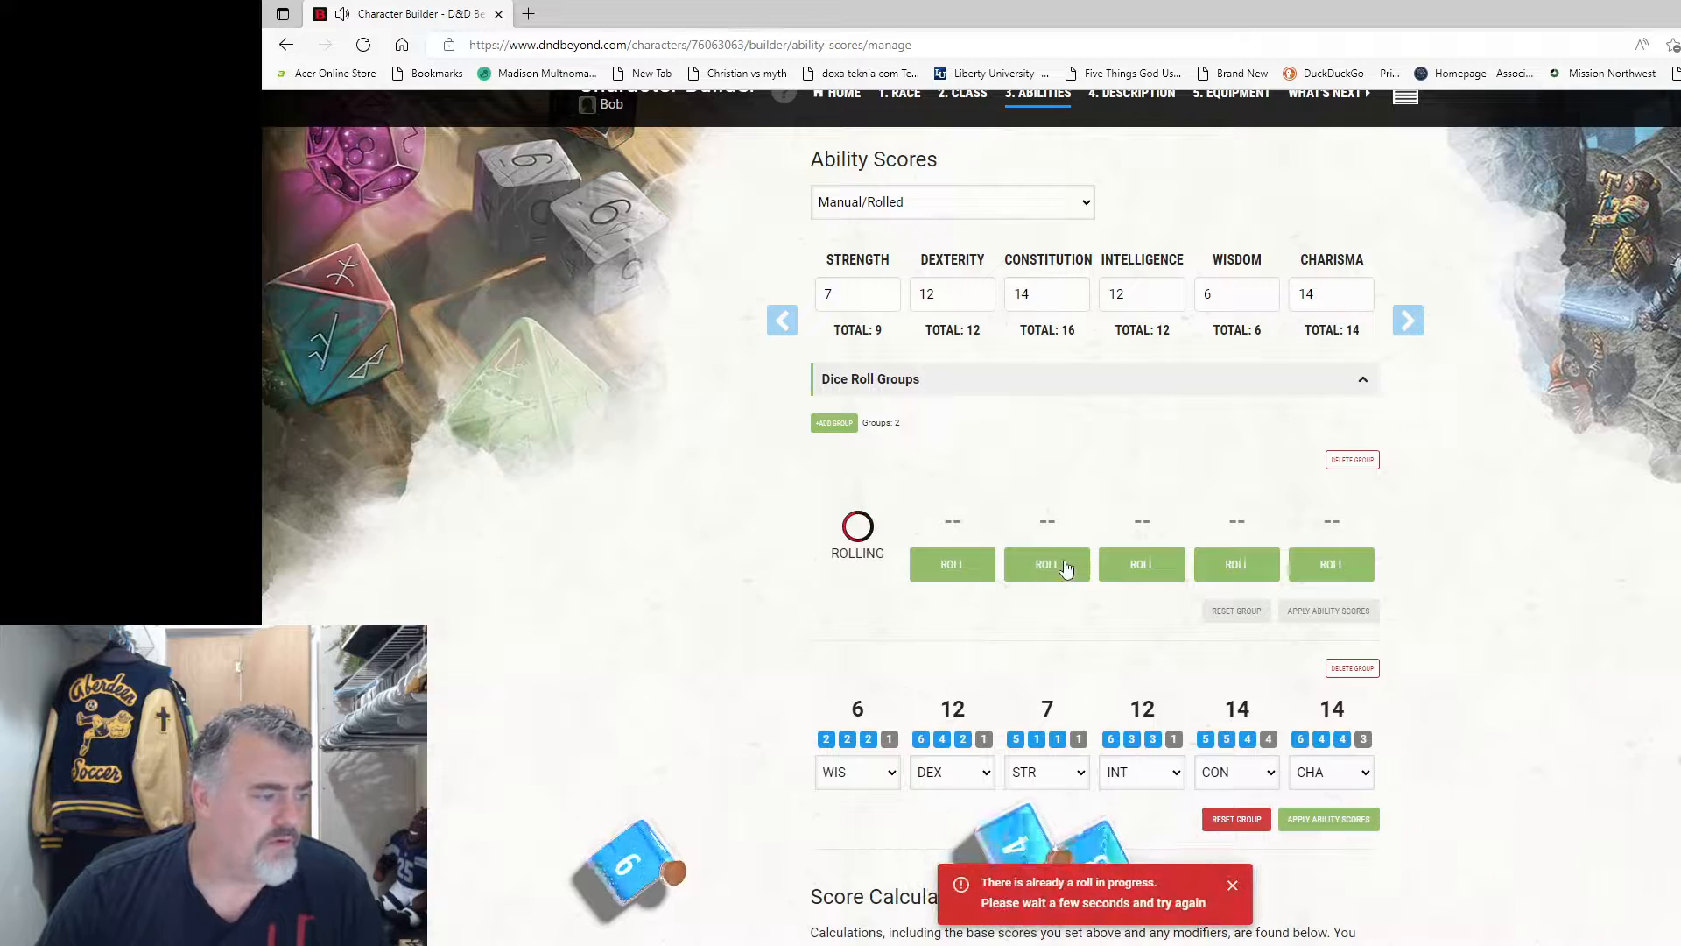
pyautogui.click(972, 574)
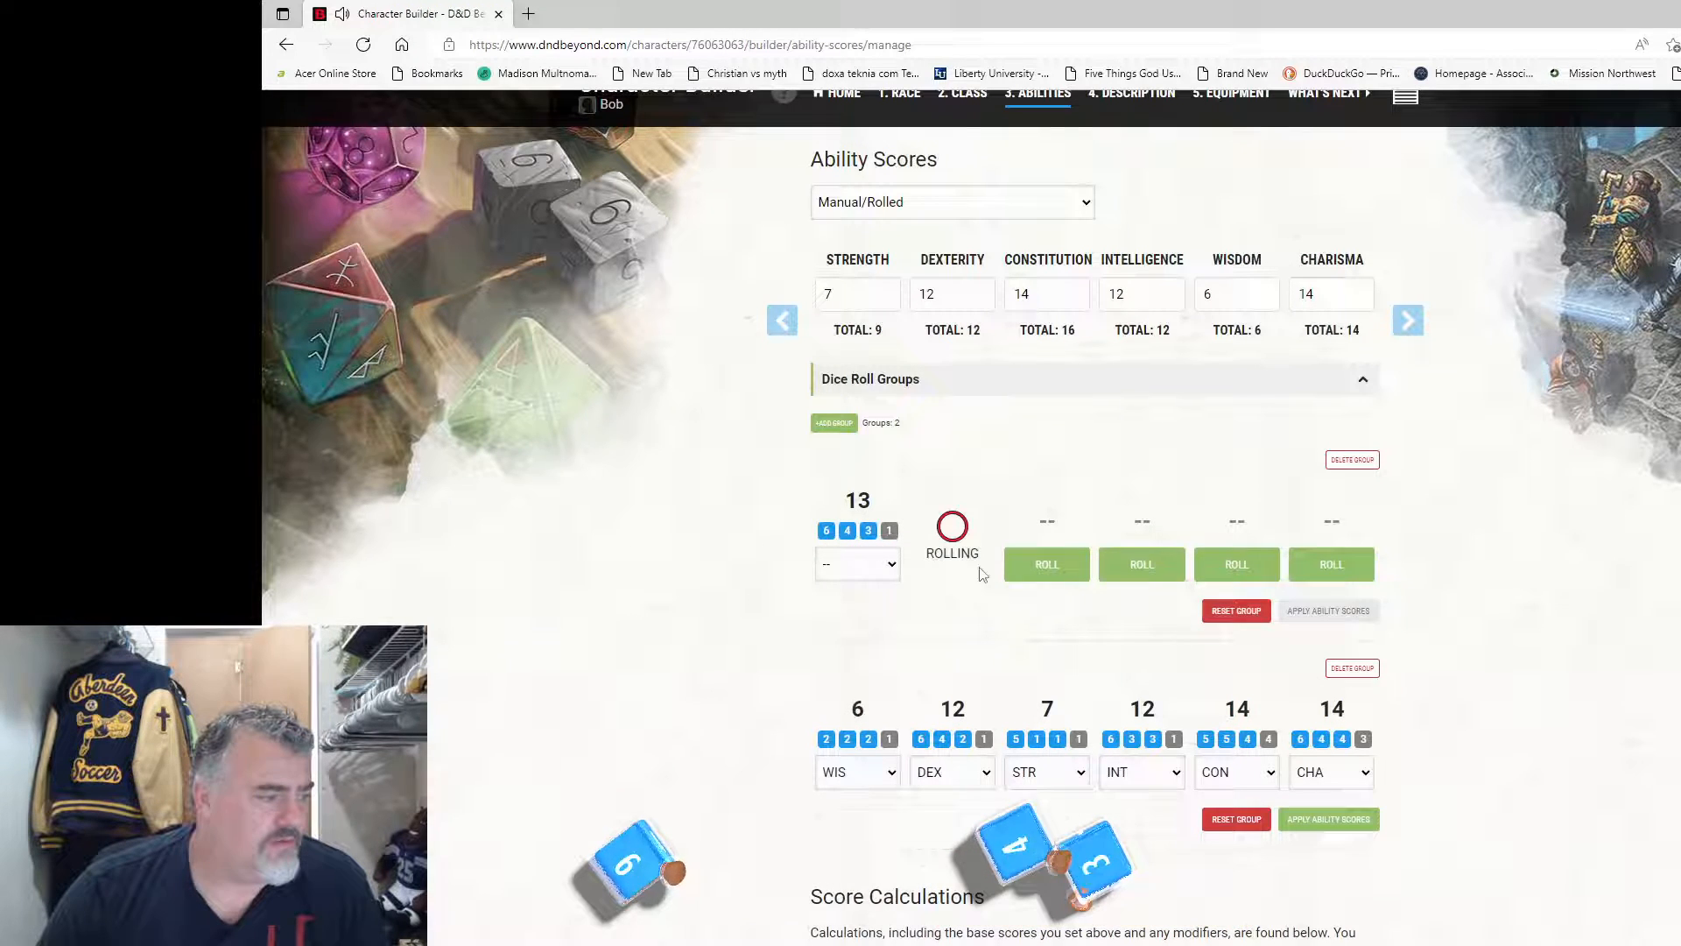
pyautogui.click(1042, 567)
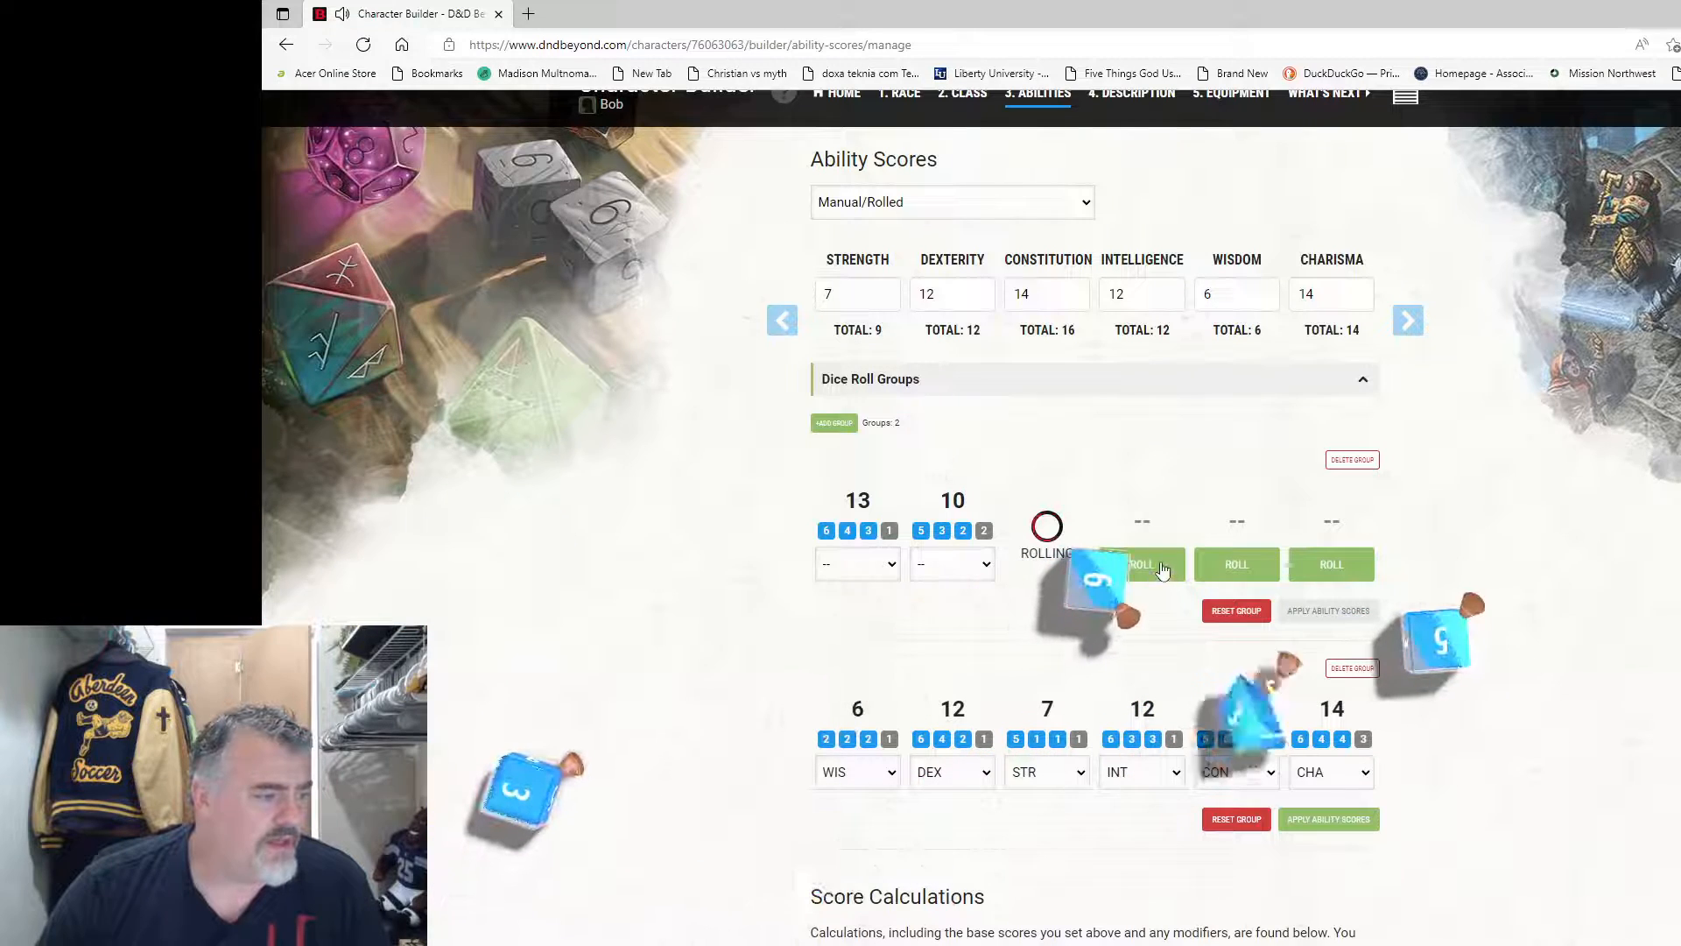
pyautogui.click(1170, 568)
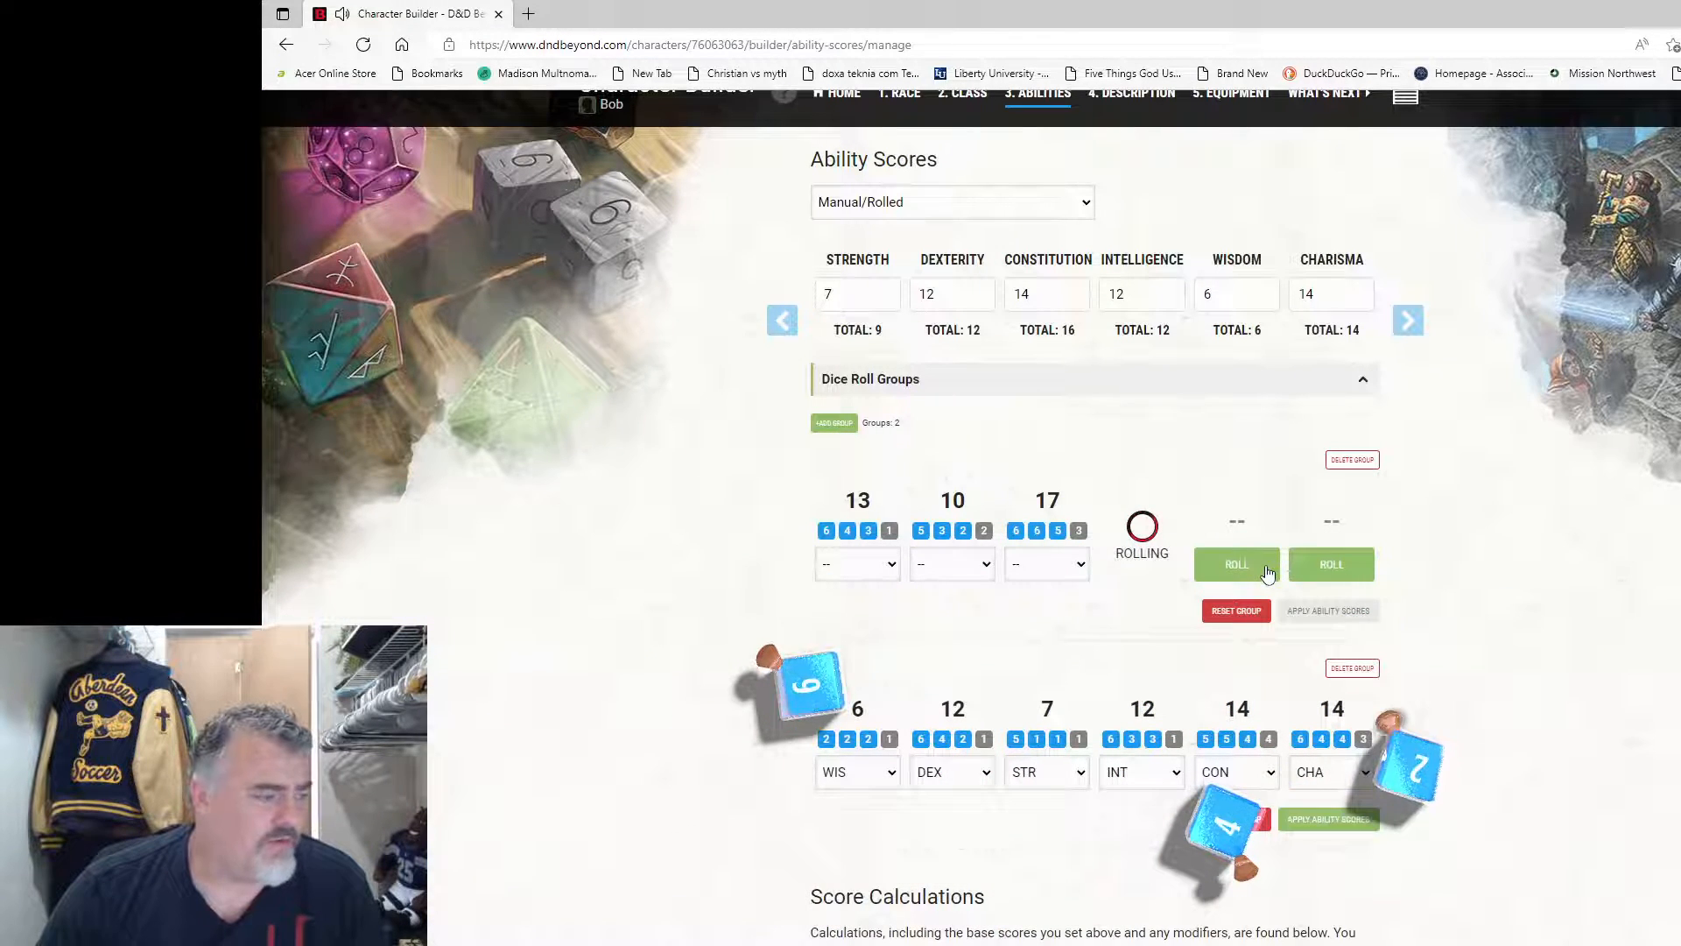
pyautogui.click(1267, 570)
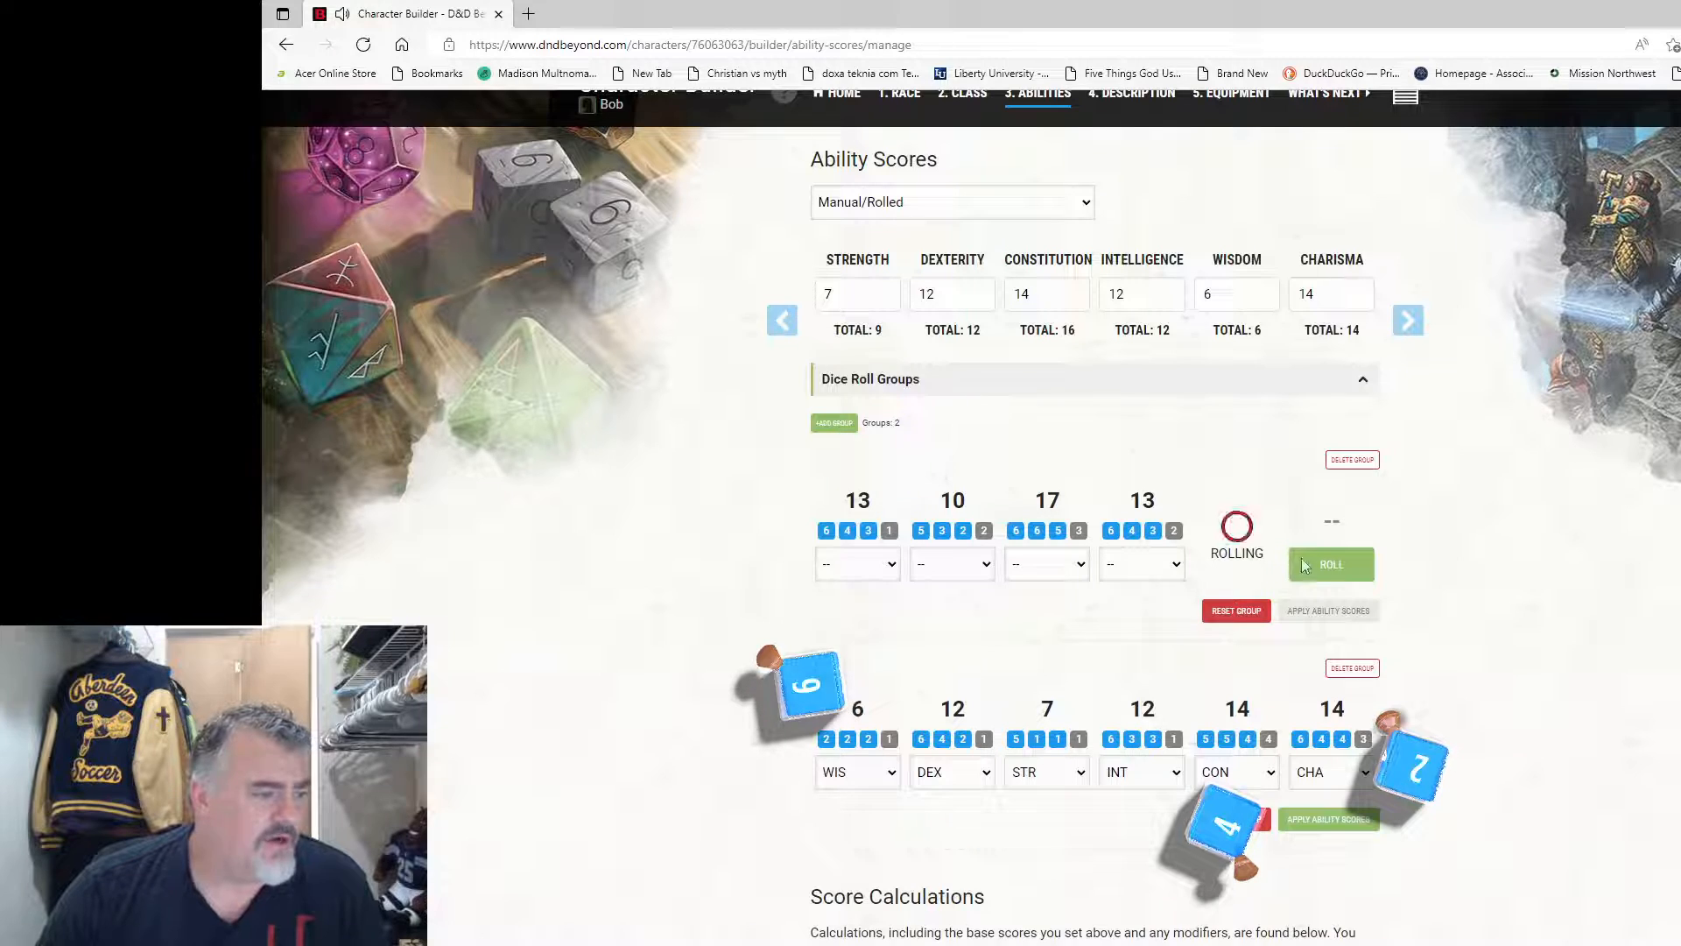
pyautogui.click(1350, 568)
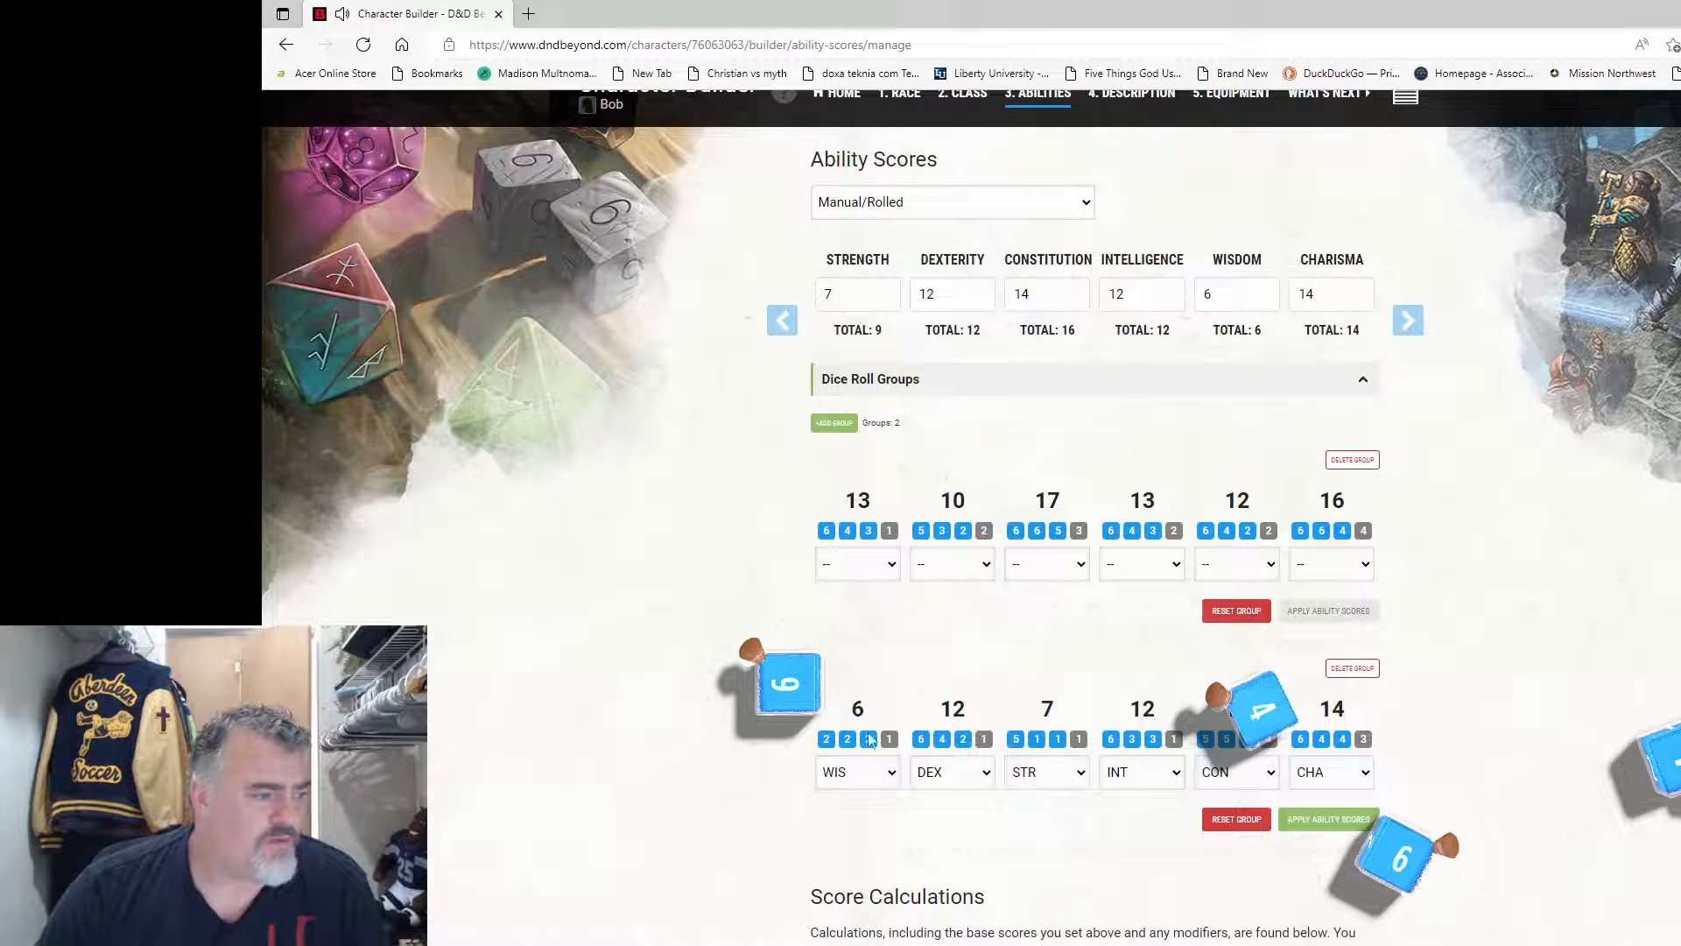
# Step: Add a third dice roll group and roll all six of its scores
pyautogui.click(834, 423)
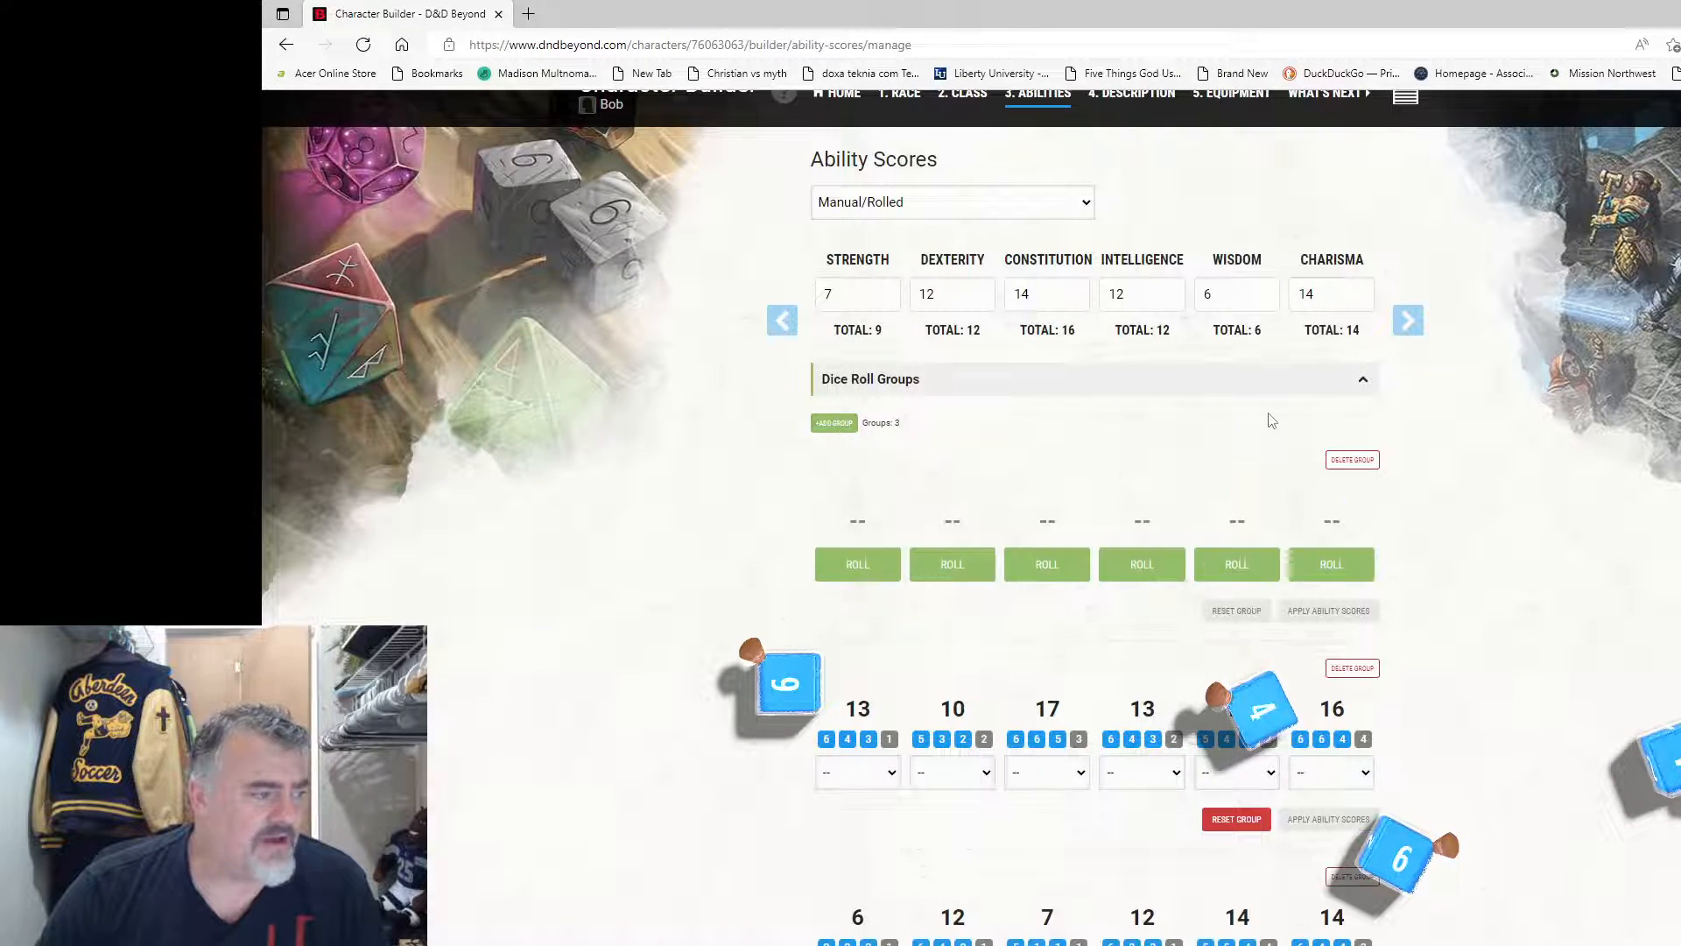
pyautogui.click(867, 568)
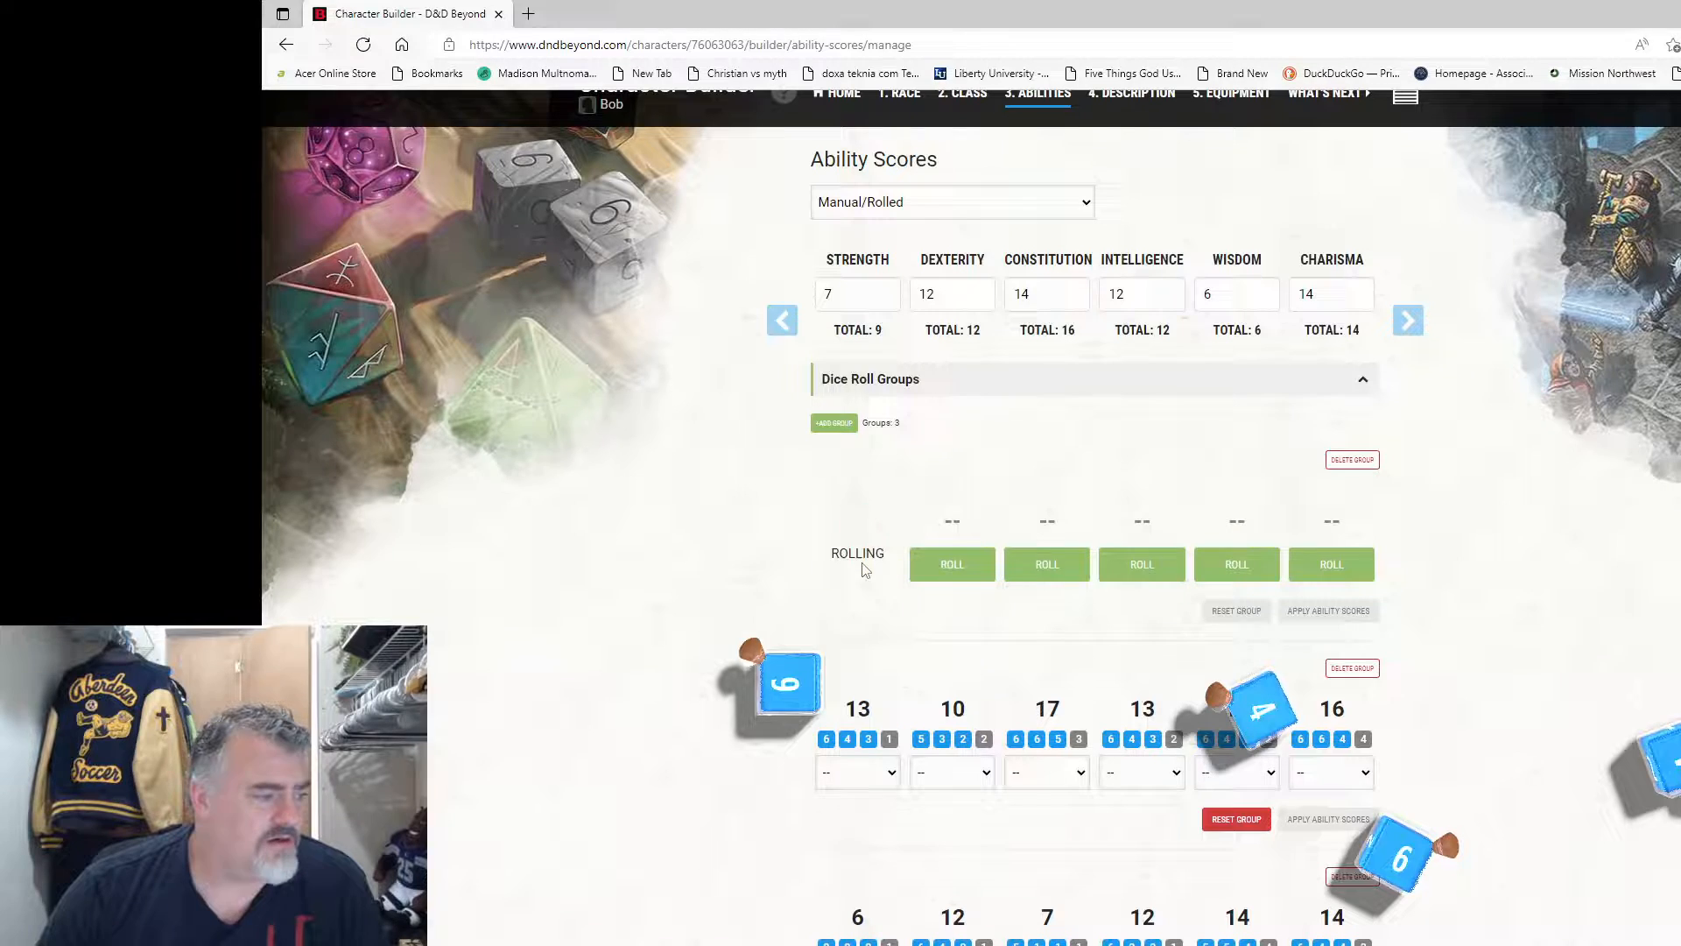
pyautogui.click(967, 574)
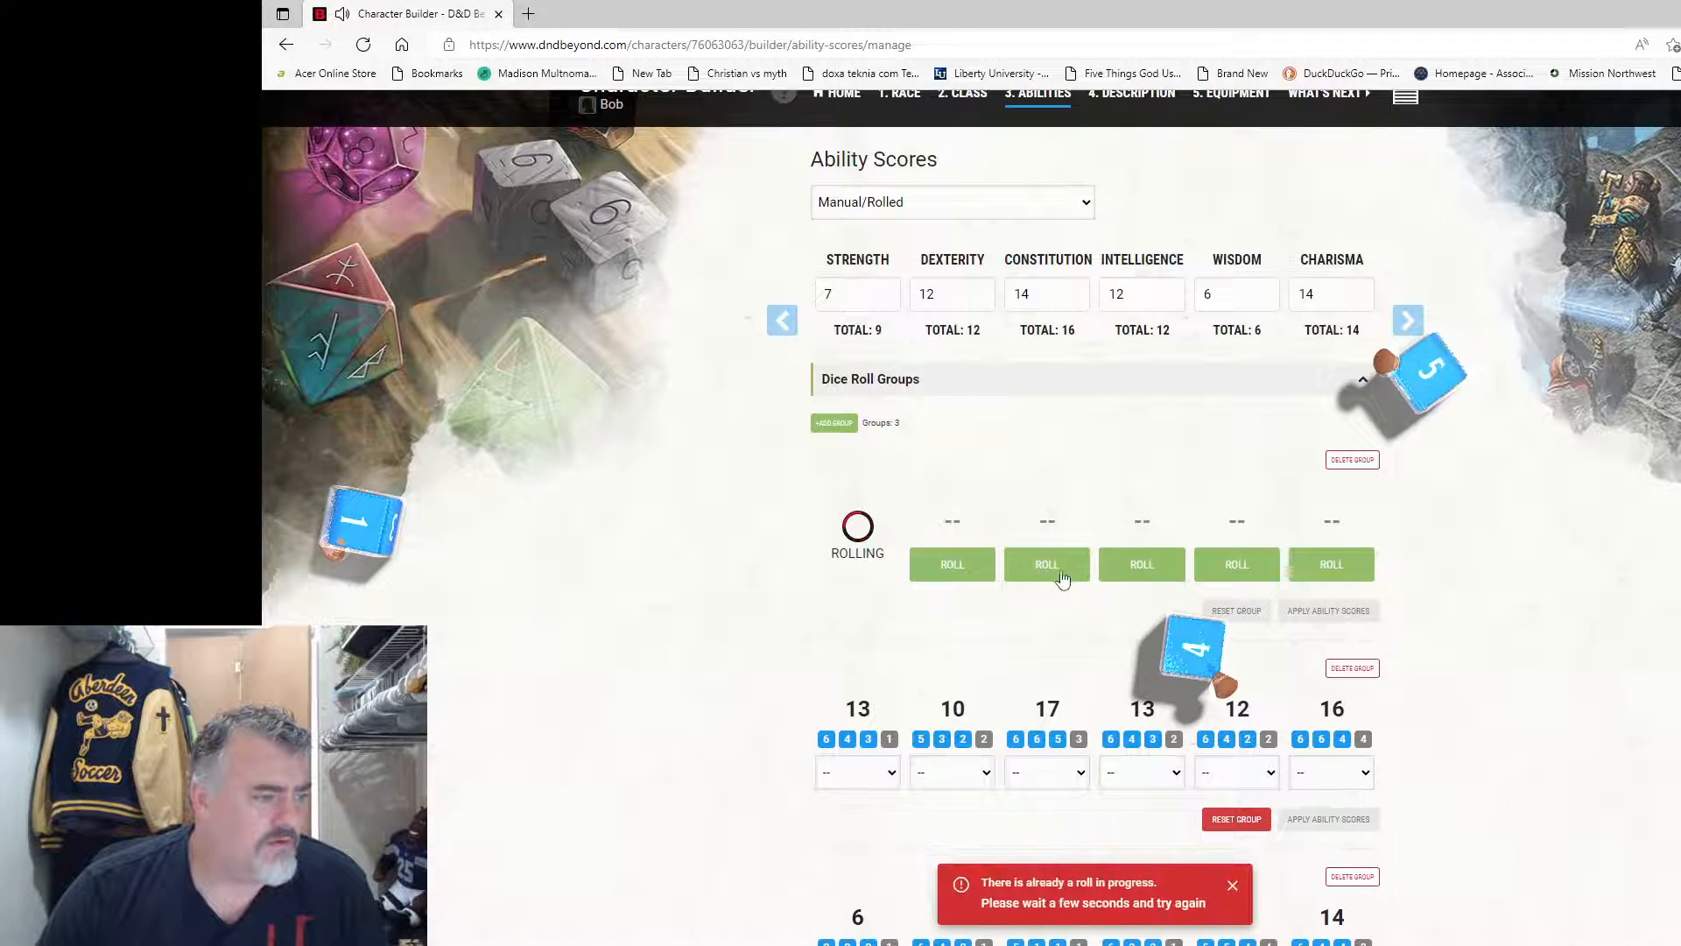
pyautogui.click(963, 575)
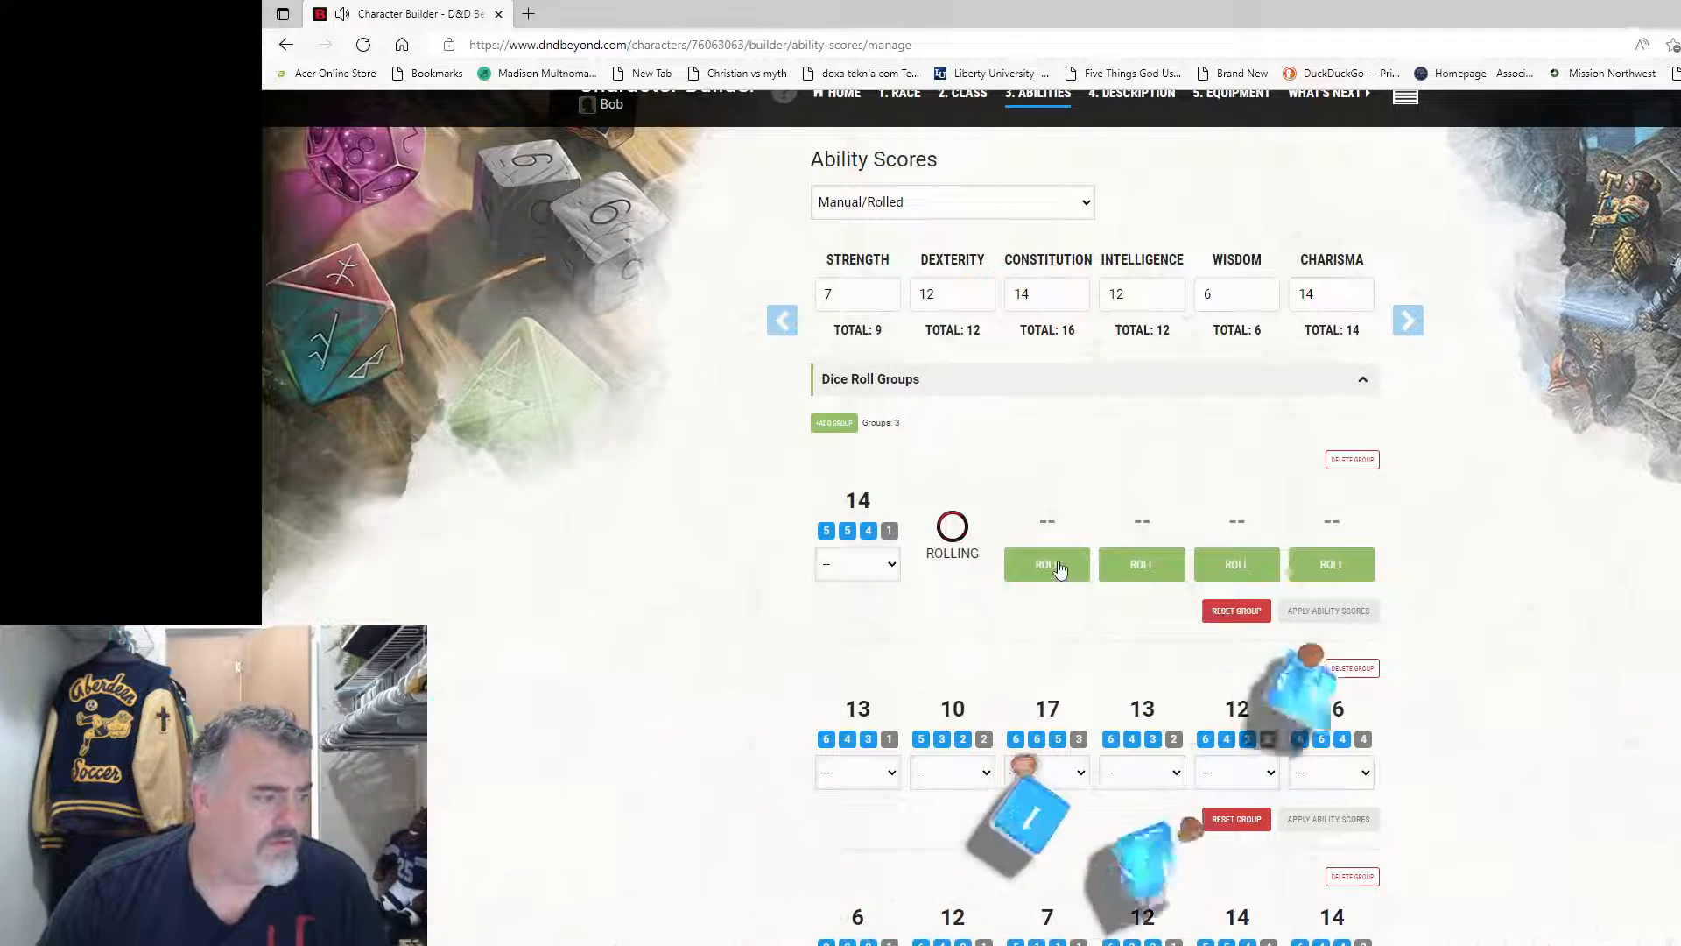
pyautogui.click(1059, 567)
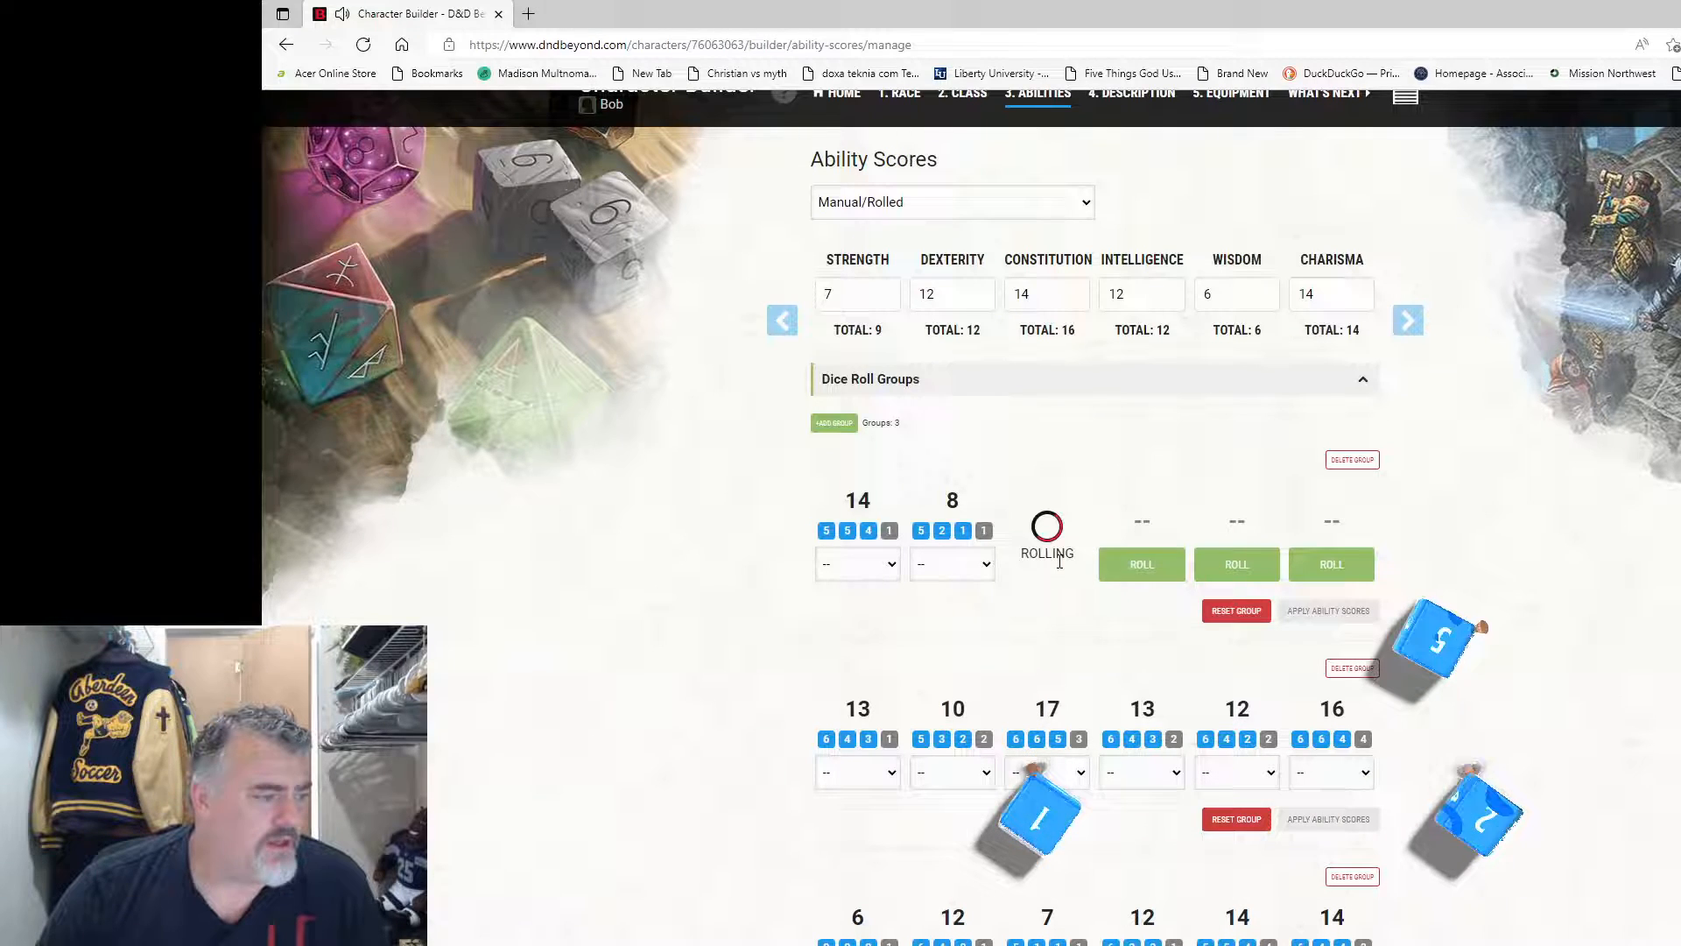
pyautogui.click(1153, 567)
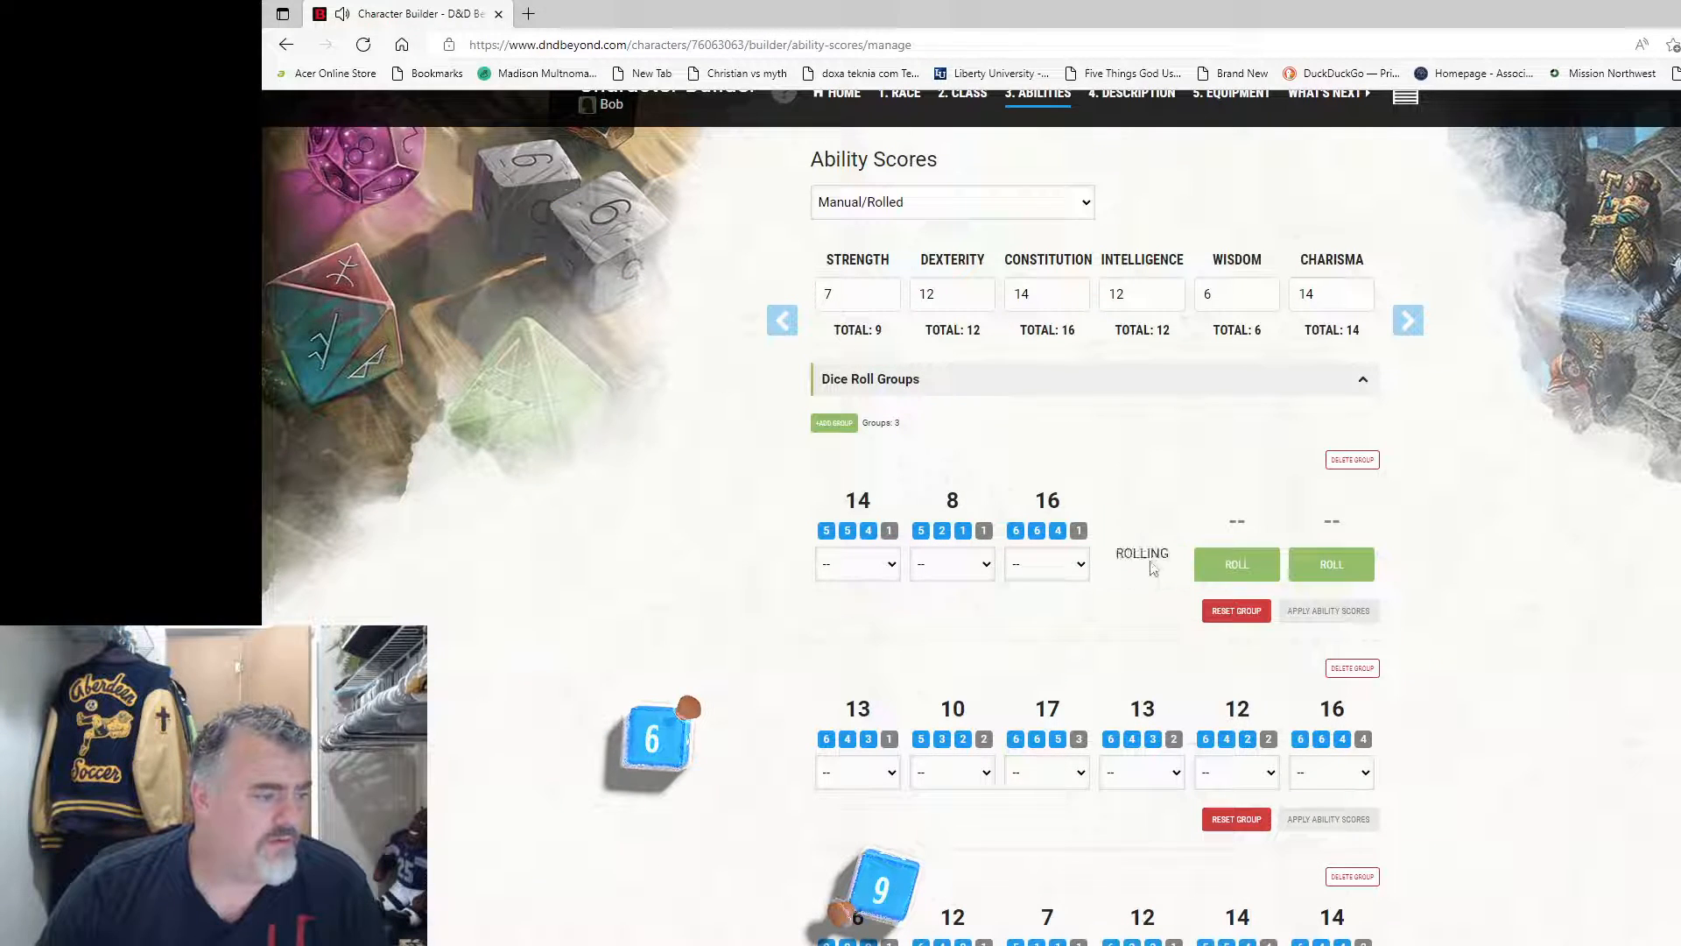
pyautogui.click(1252, 568)
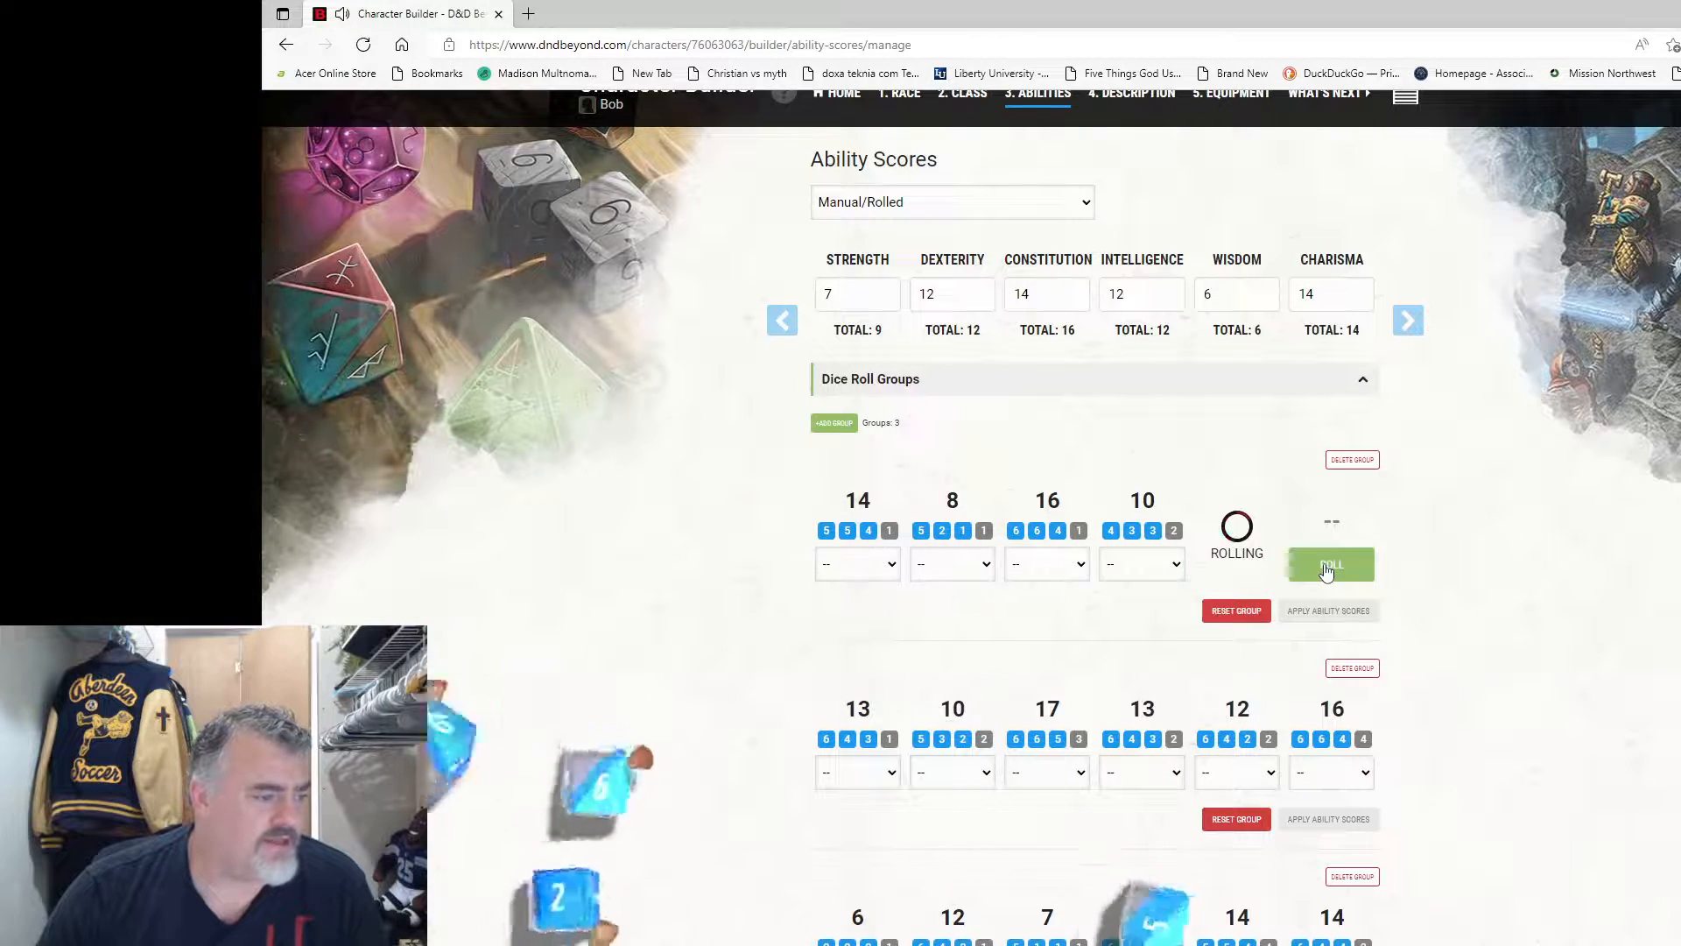
pyautogui.click(1329, 567)
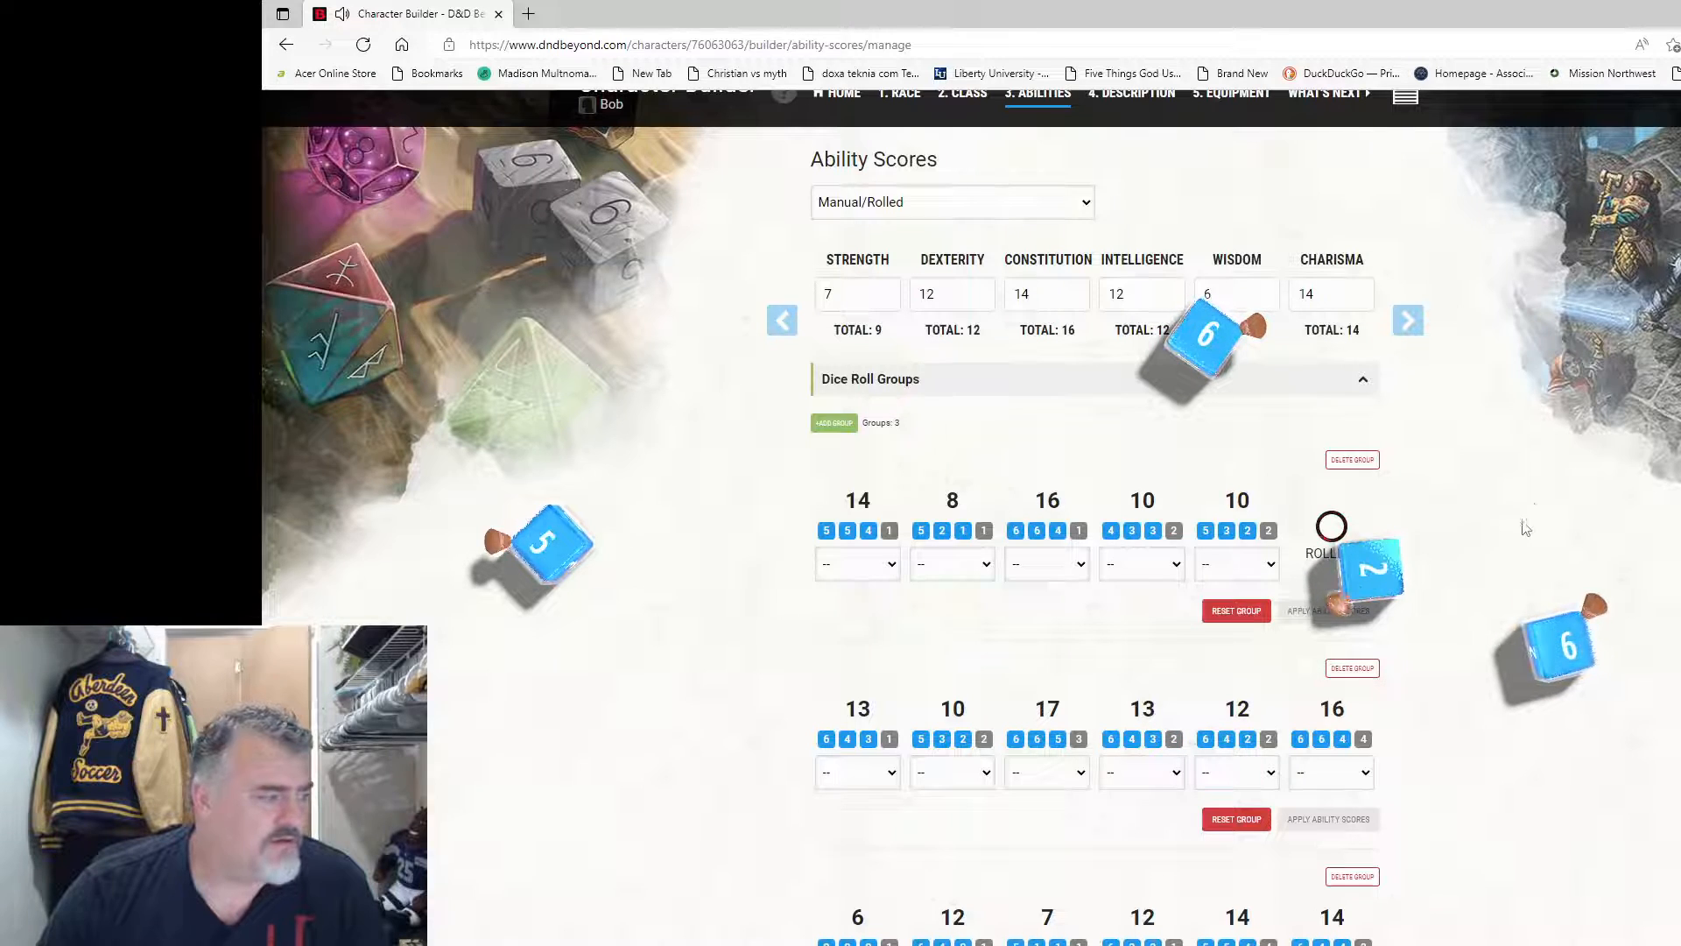
# Step: Compare the three dice roll groups and delete the original group with the assigned abilities
pyautogui.scroll(-2, 1275, 708)
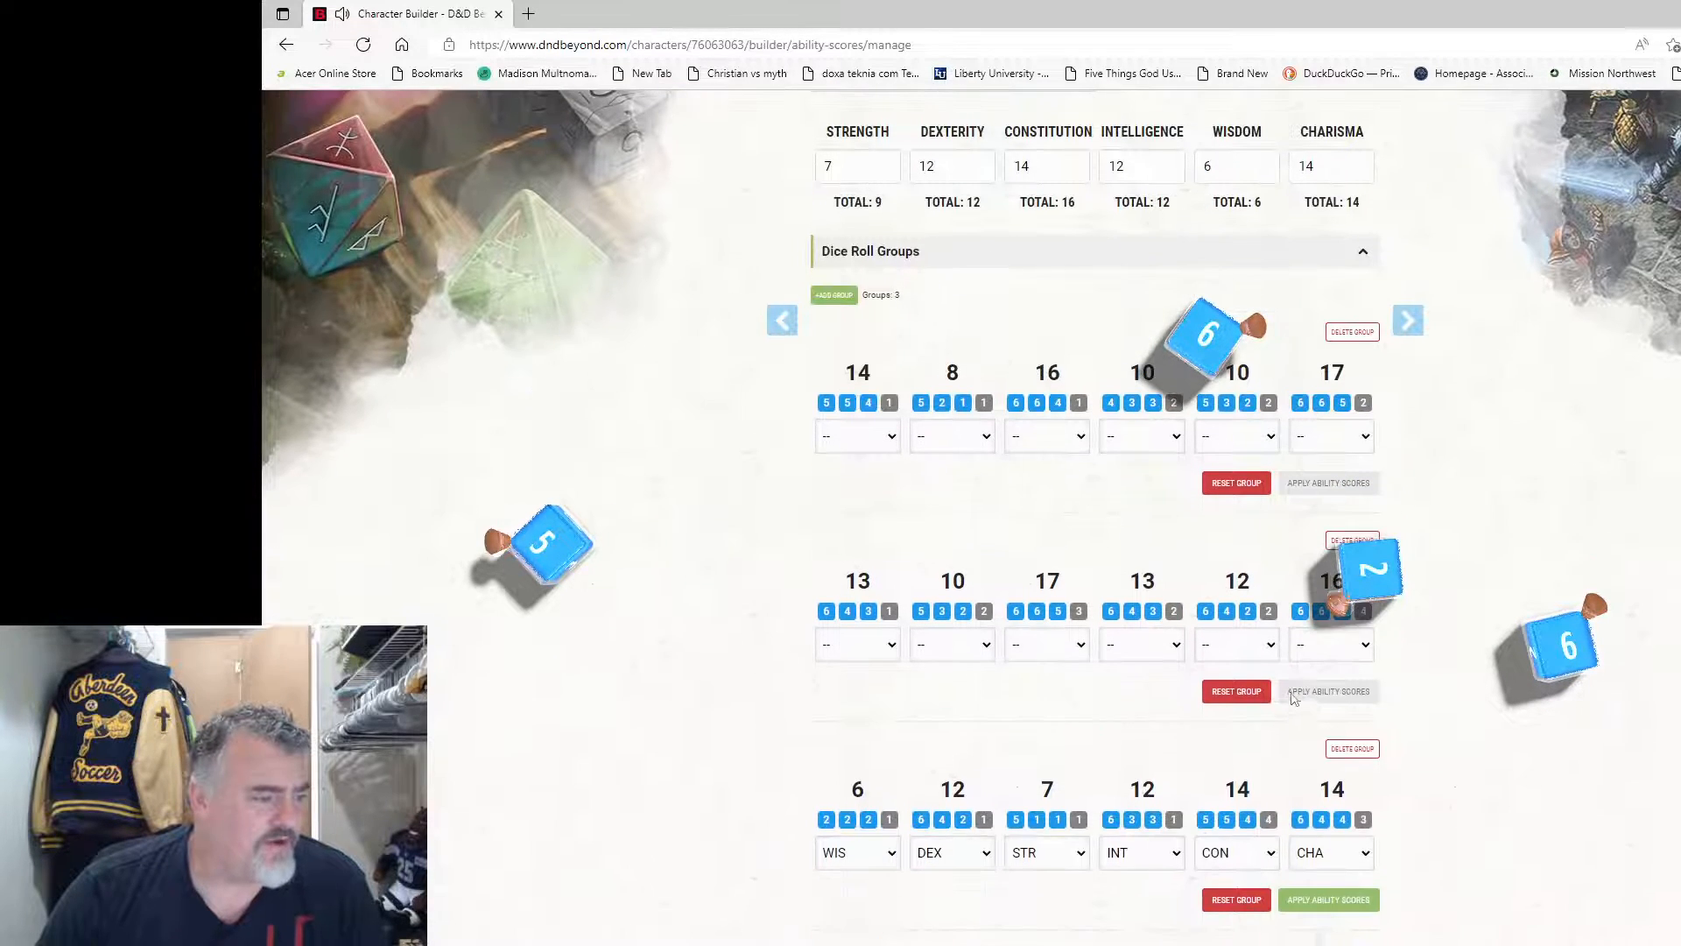
pyautogui.scroll(-2, 1419, 745)
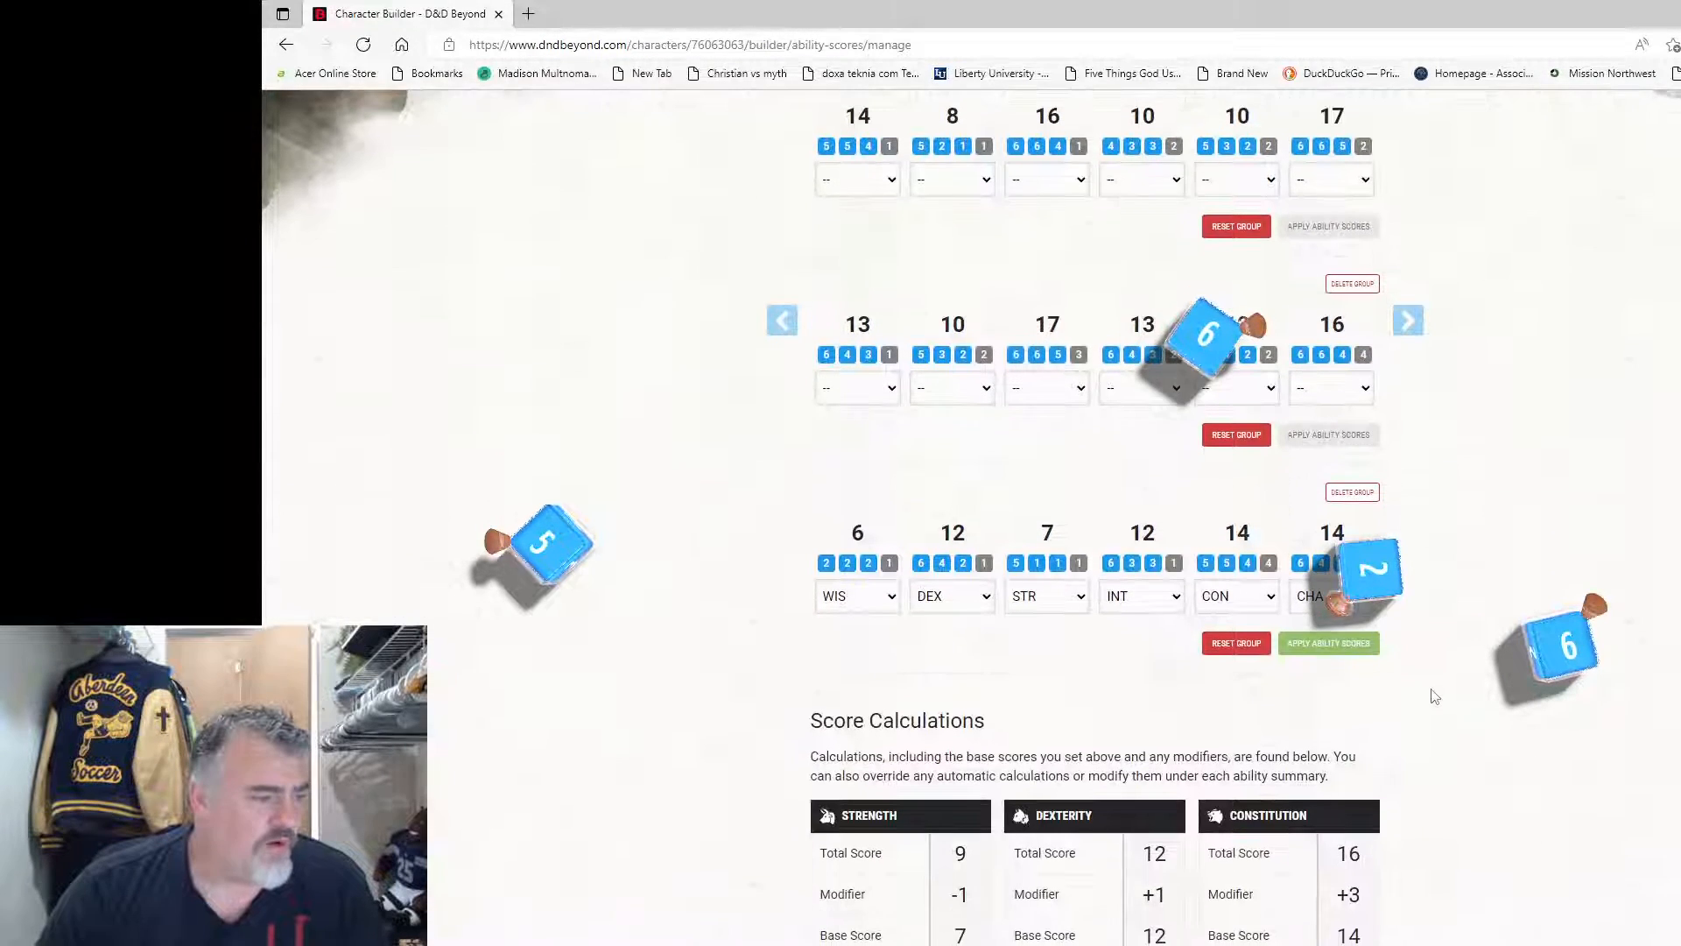
pyautogui.scroll(3, 1370, 665)
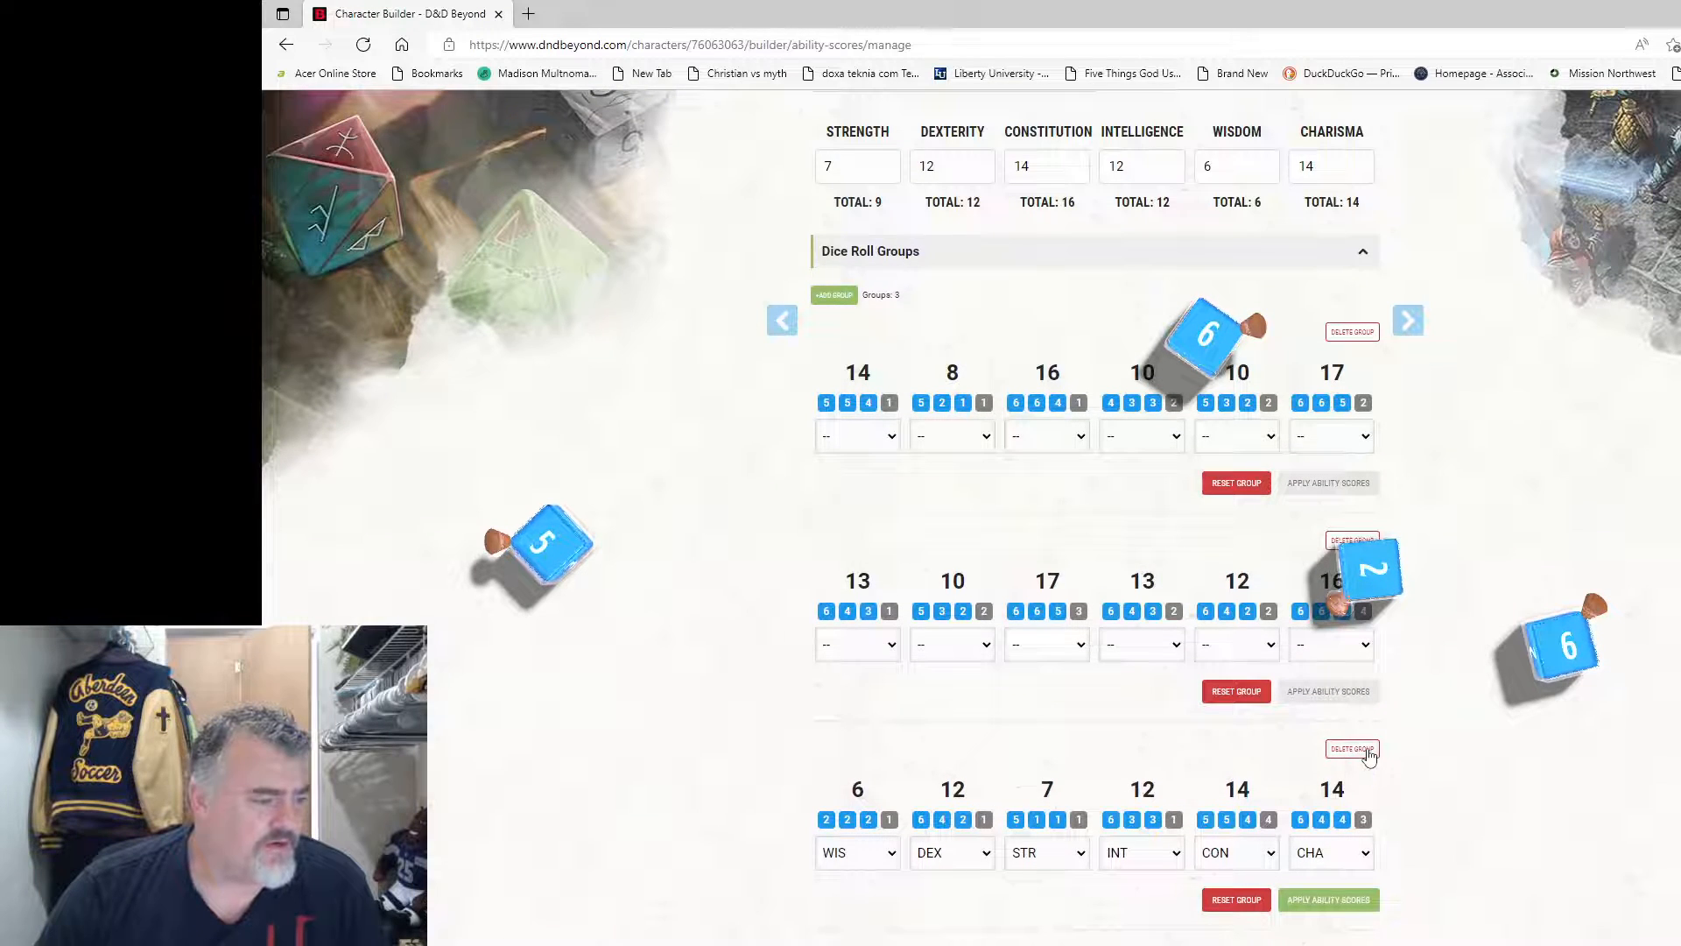
pyautogui.click(1353, 751)
pyautogui.click(1353, 751)
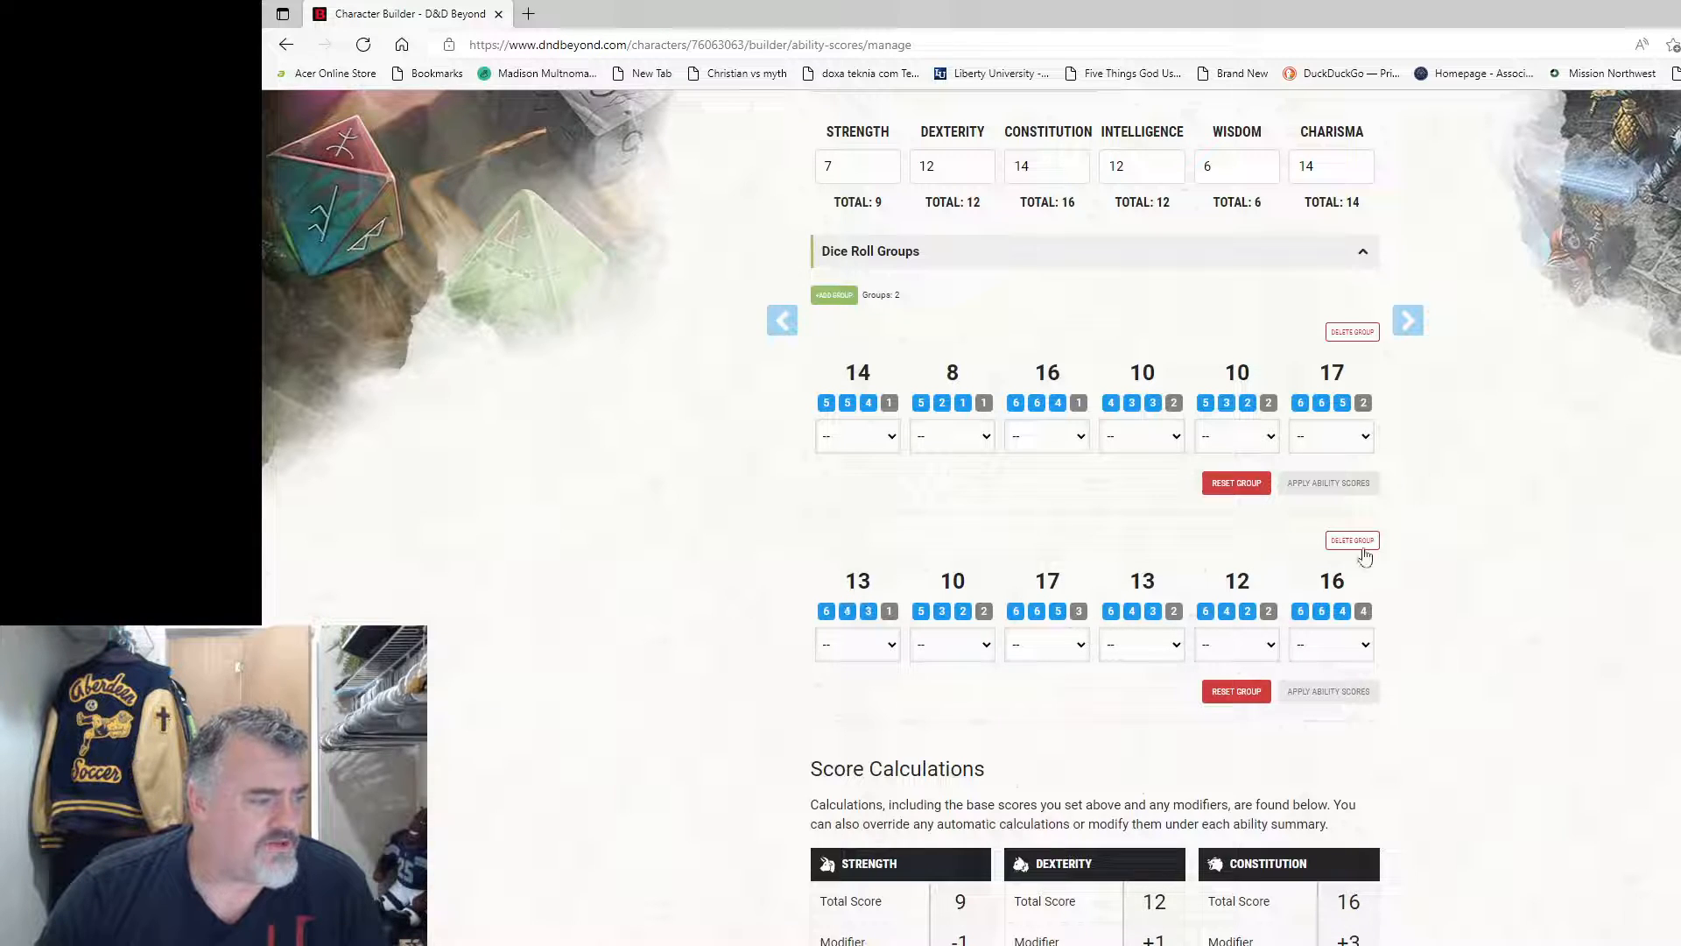
# Step: Delete the newest dice roll group, the one starting with 14 and 8, keeping the group with 13, 10 and 17
pyautogui.click(1353, 333)
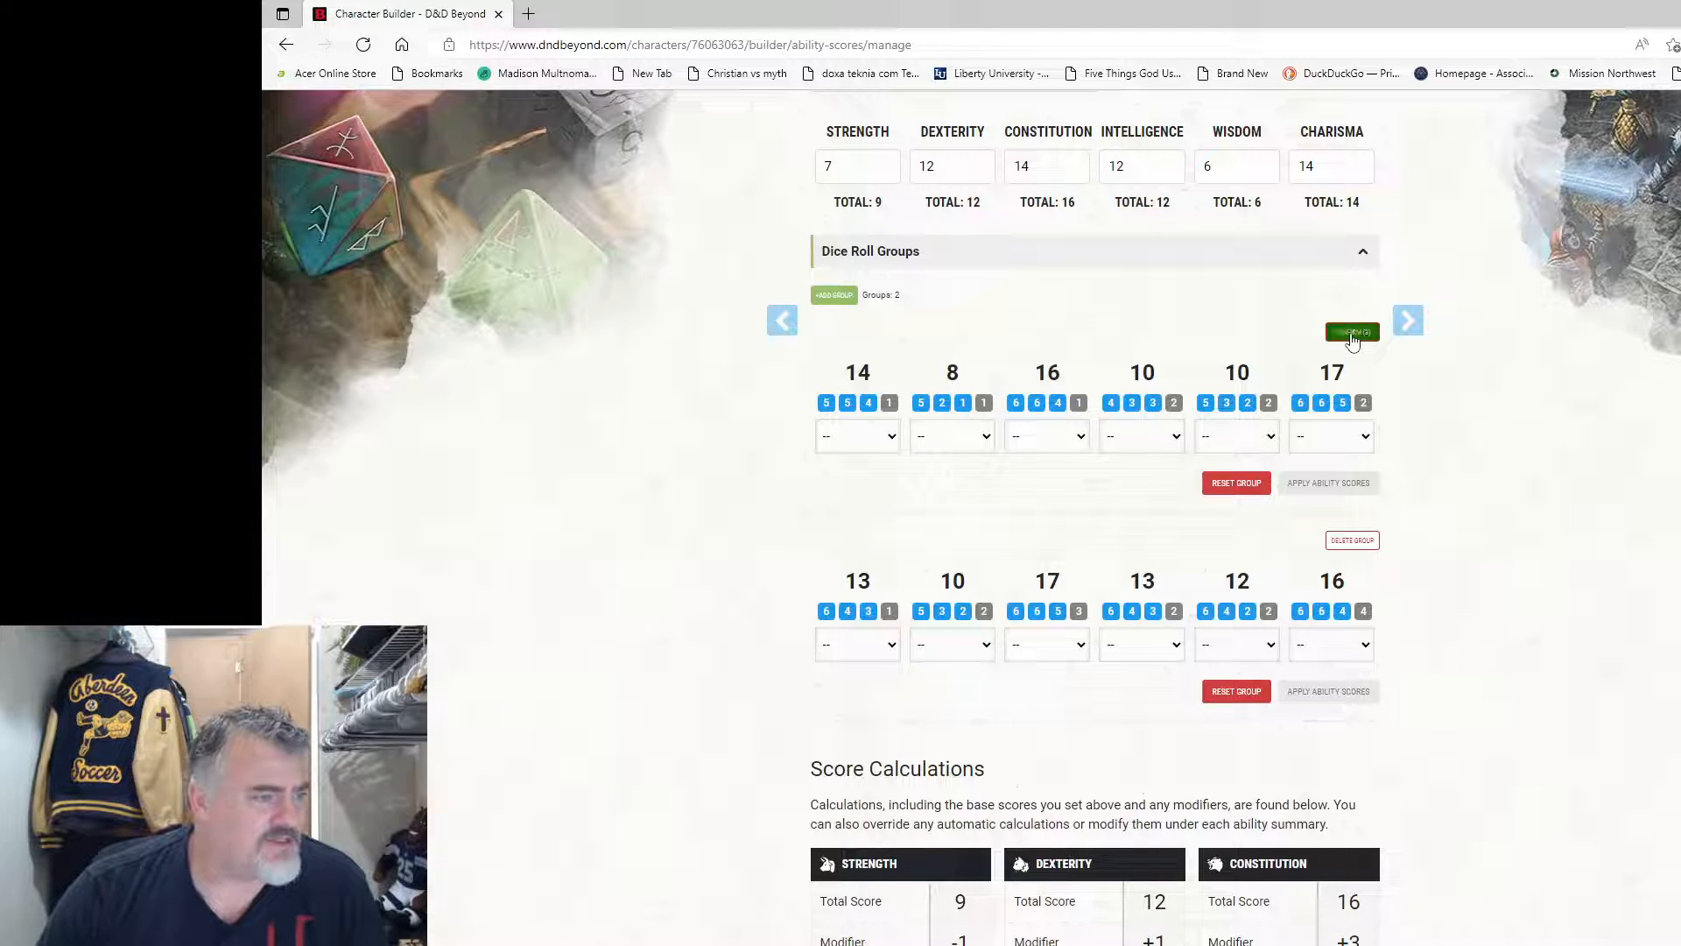
pyautogui.click(1353, 333)
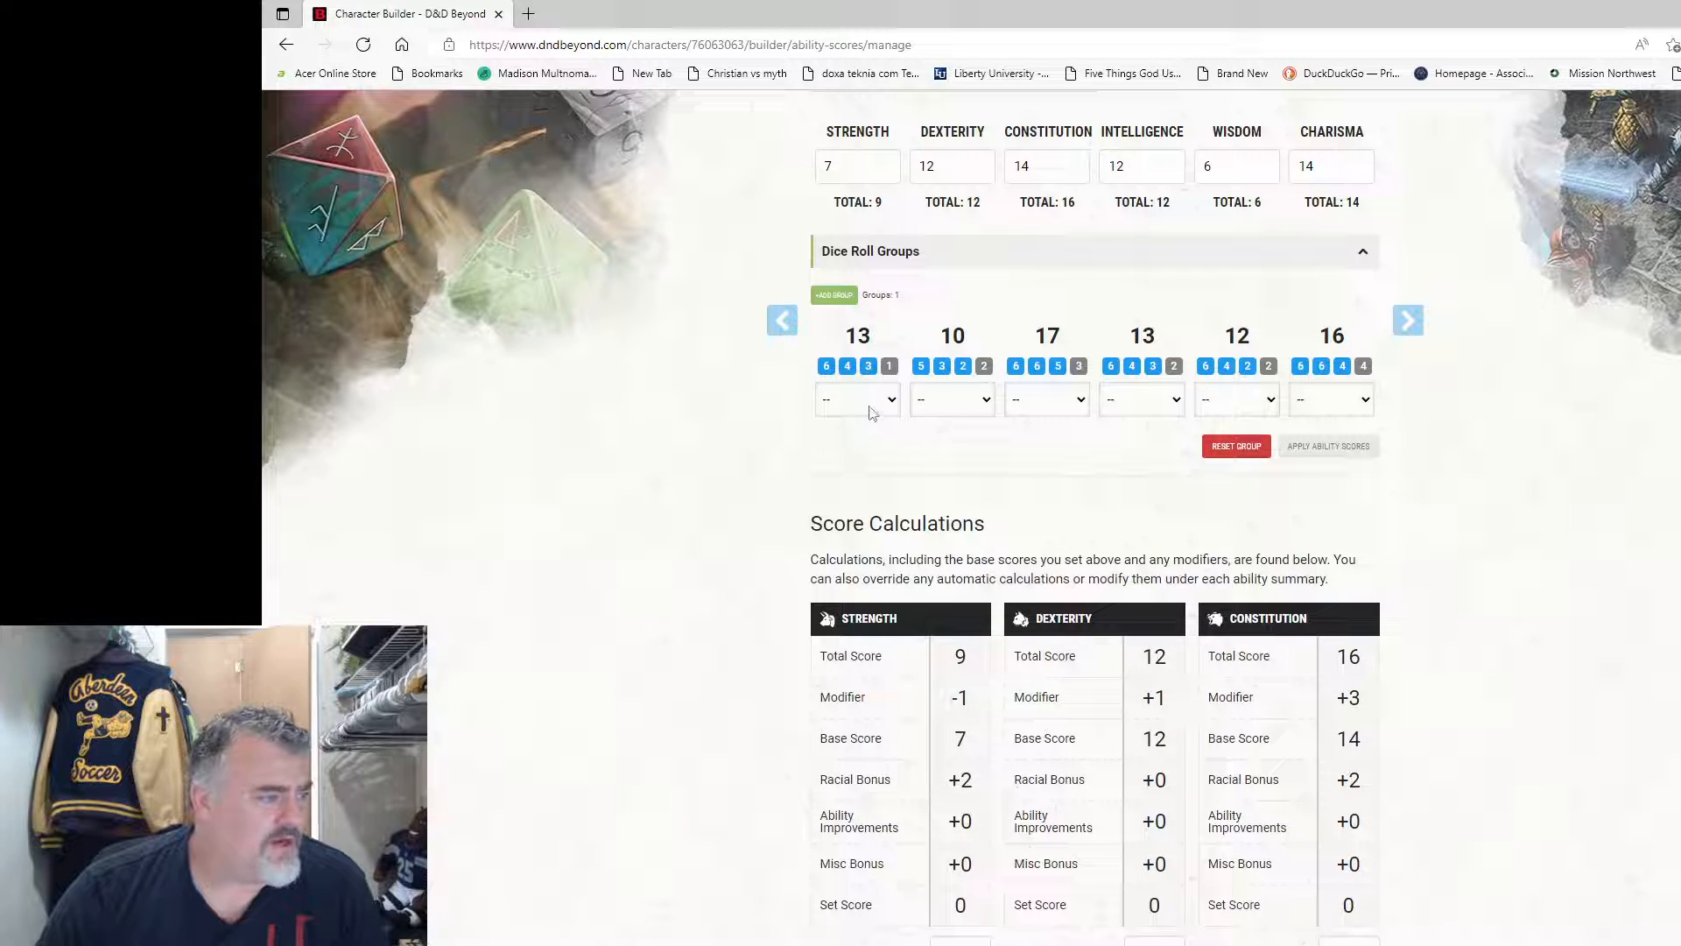
# Step: In the remaining dice roll group, assign the 17 to Charisma, the 16 to Intelligence and the 12 to Strength
pyautogui.click(1070, 401)
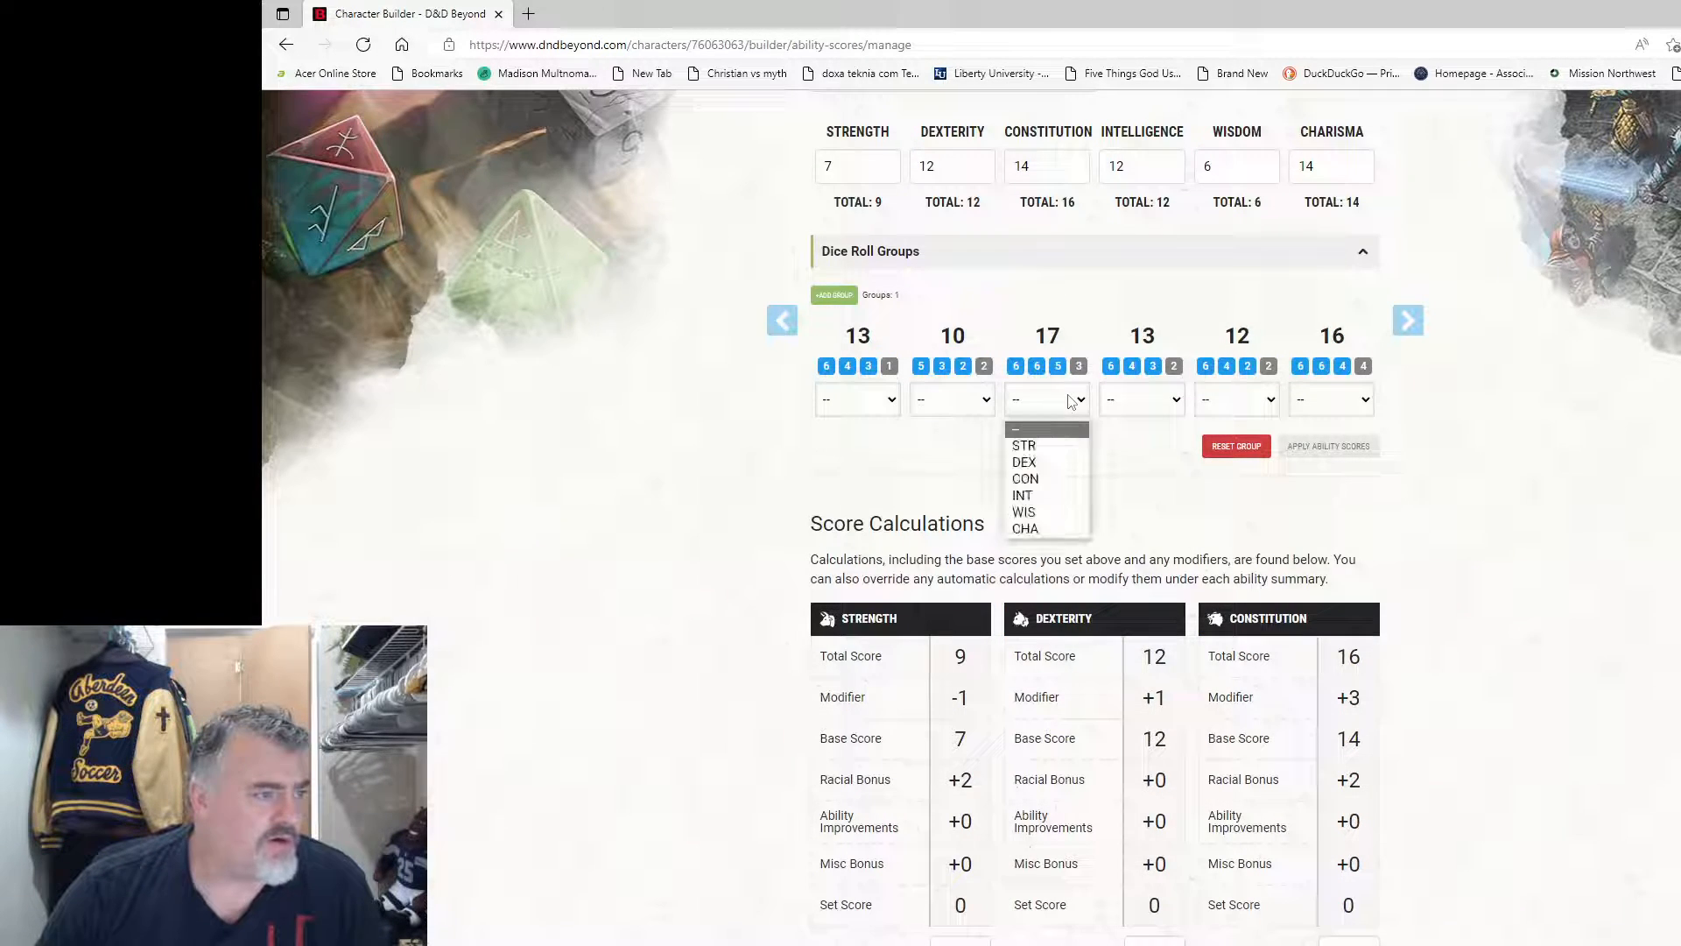
pyautogui.click(1056, 526)
pyautogui.click(1348, 410)
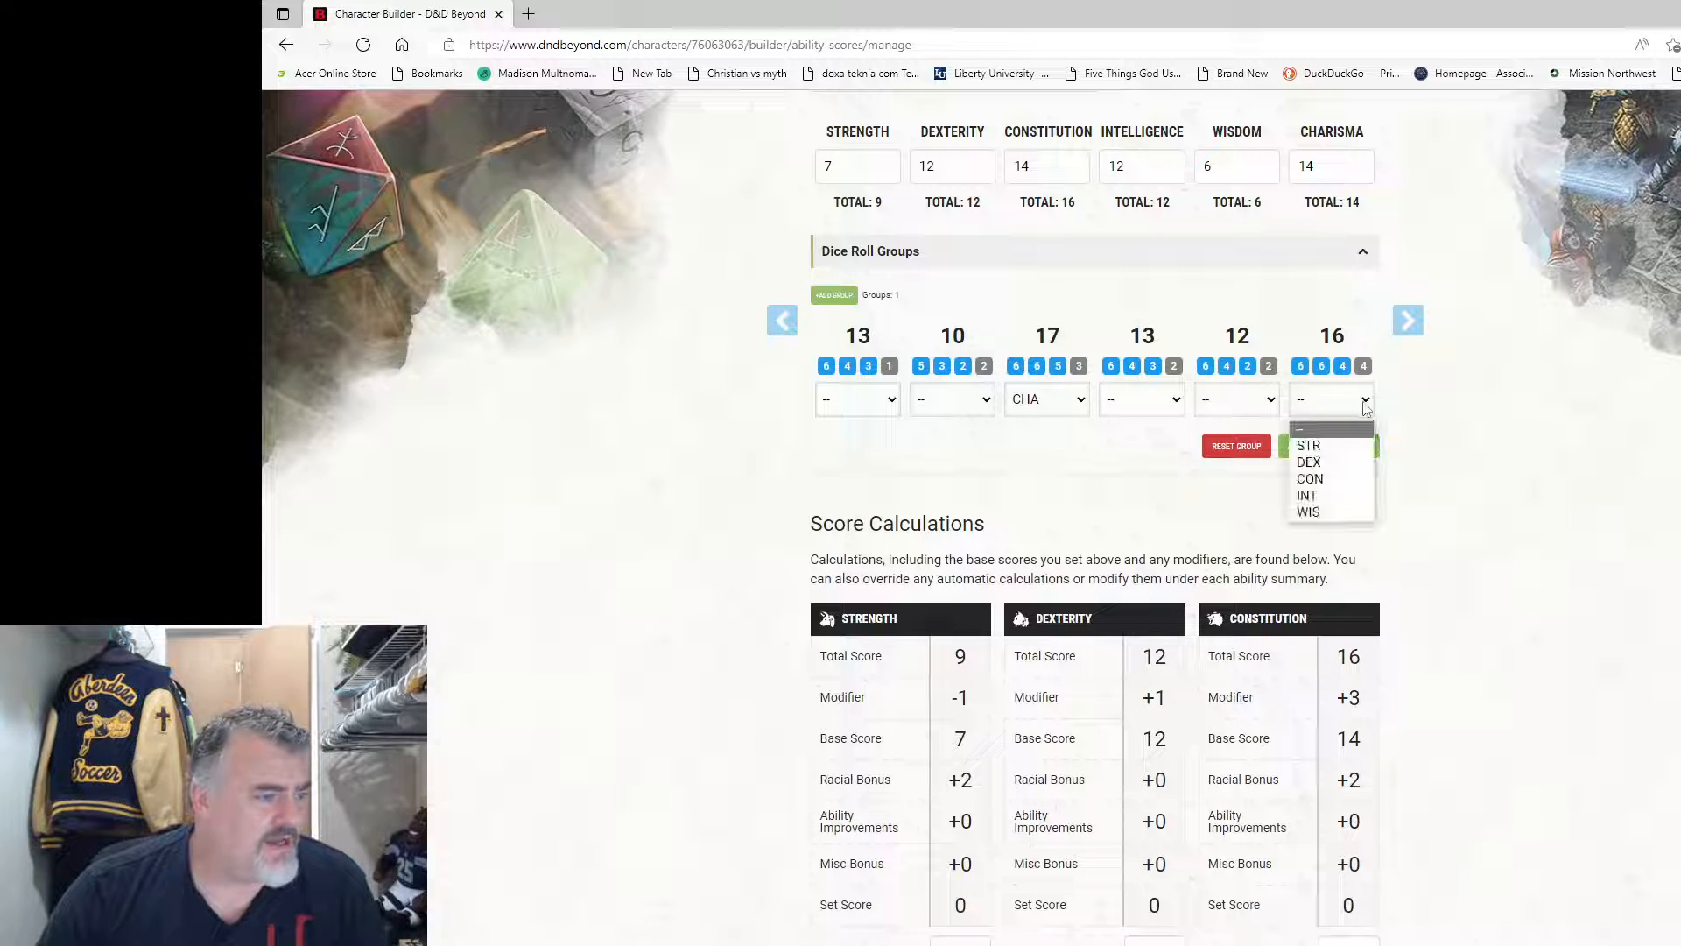
pyautogui.click(1367, 496)
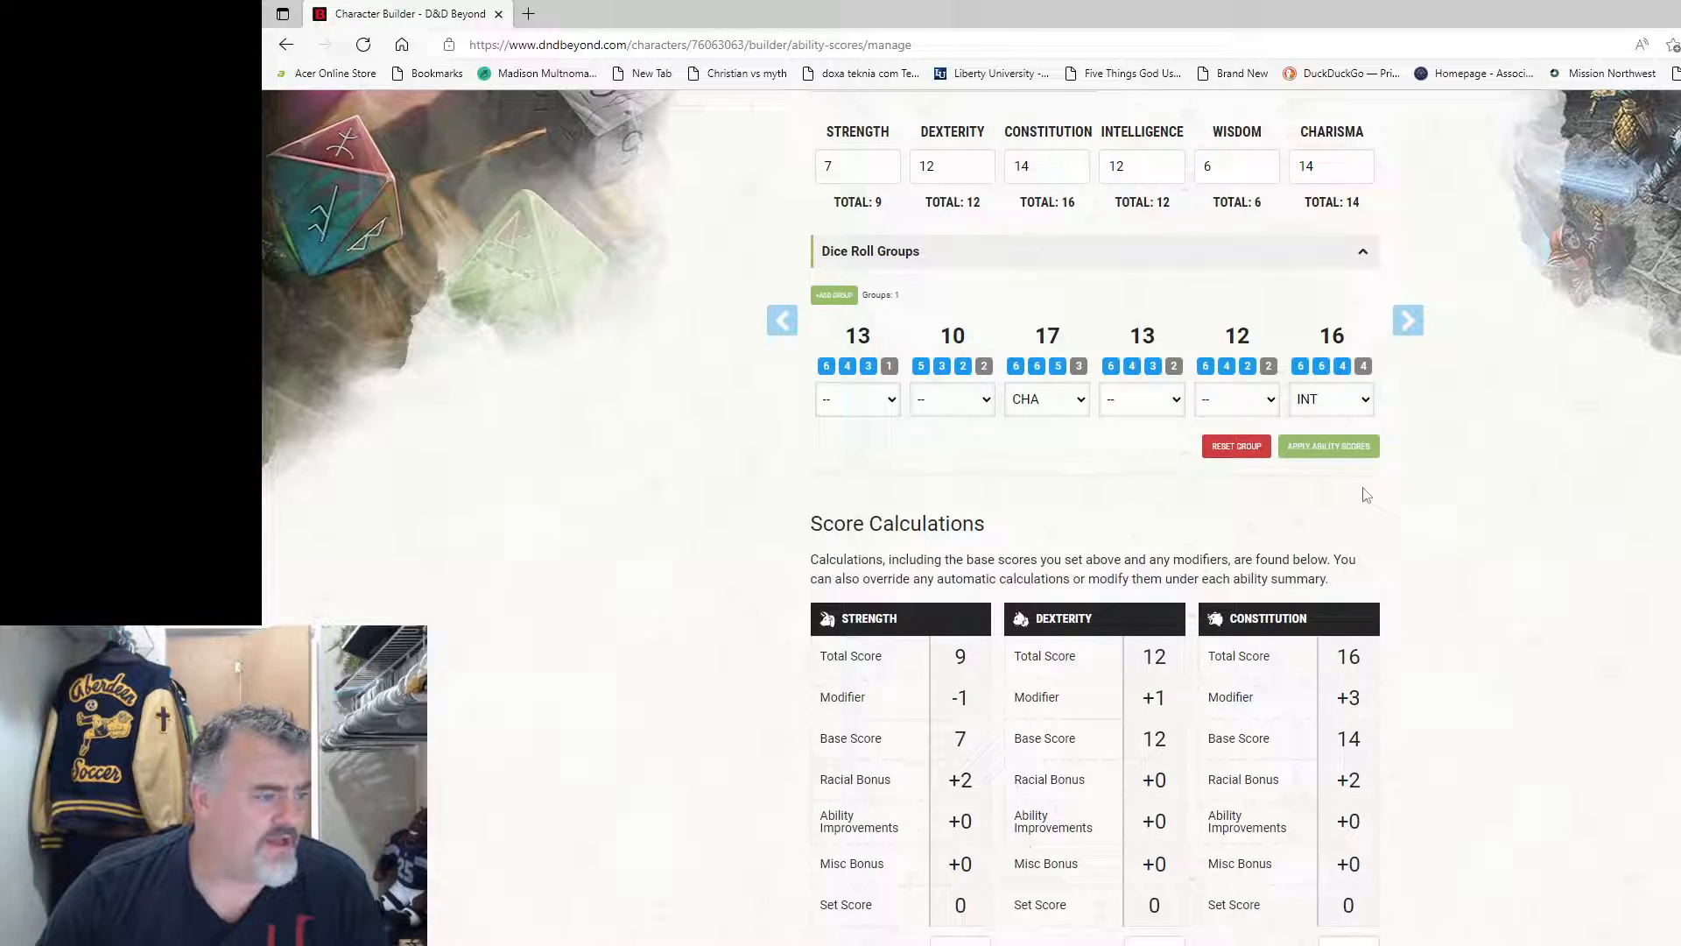
pyautogui.click(1268, 408)
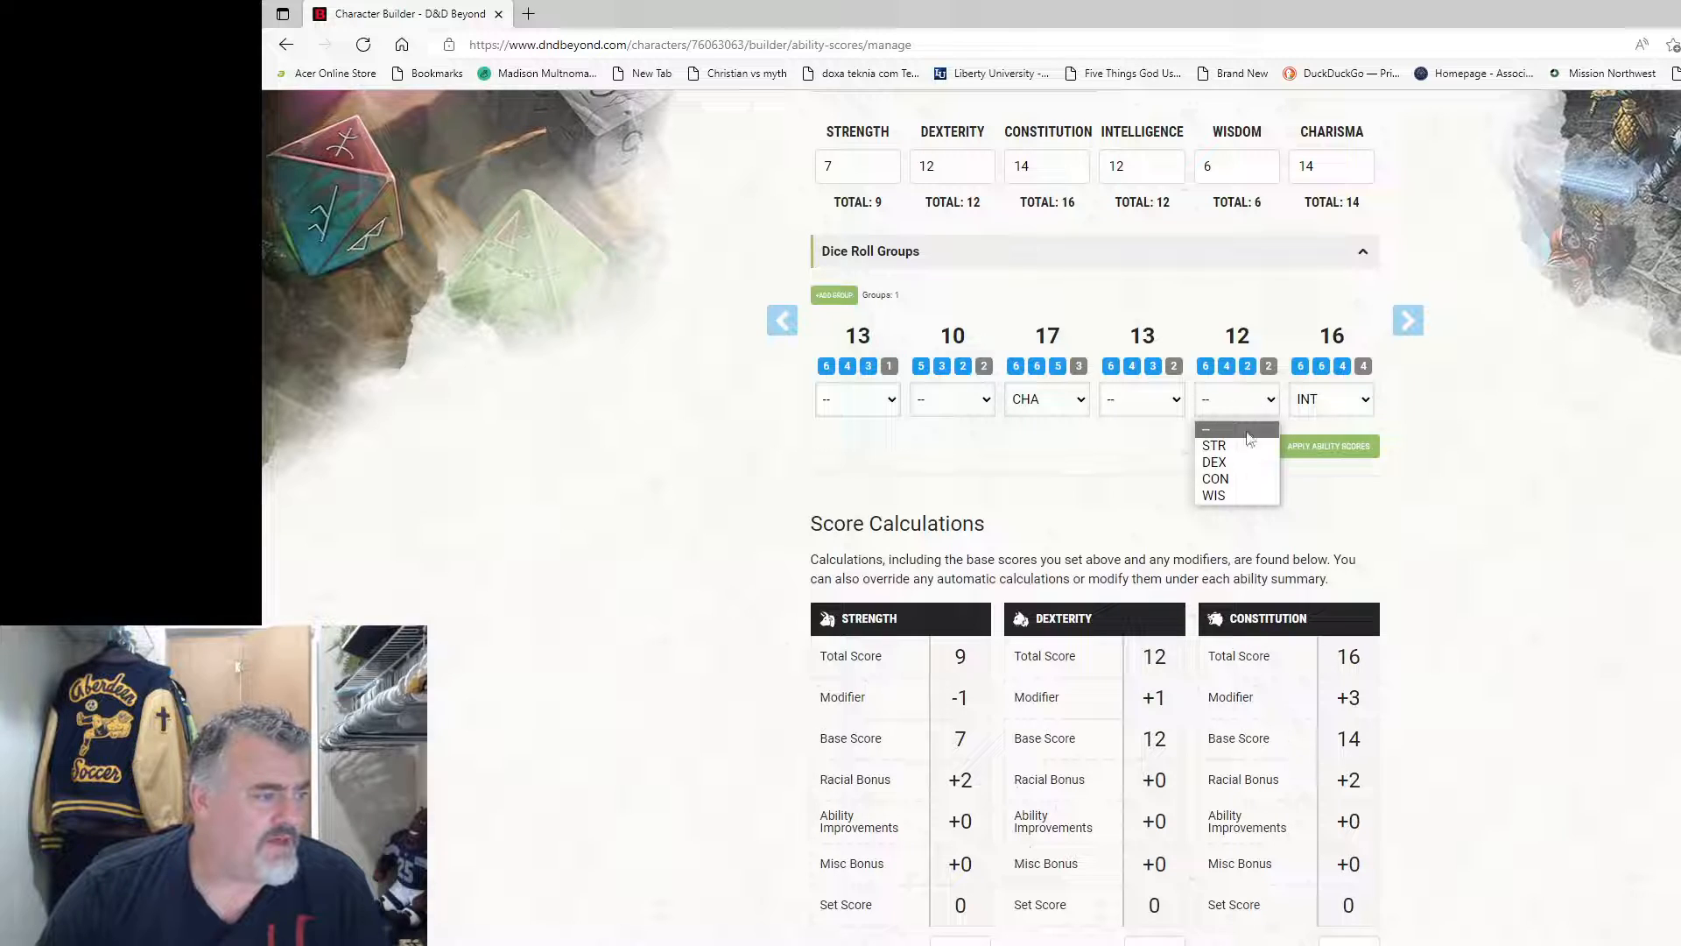
pyautogui.click(1215, 446)
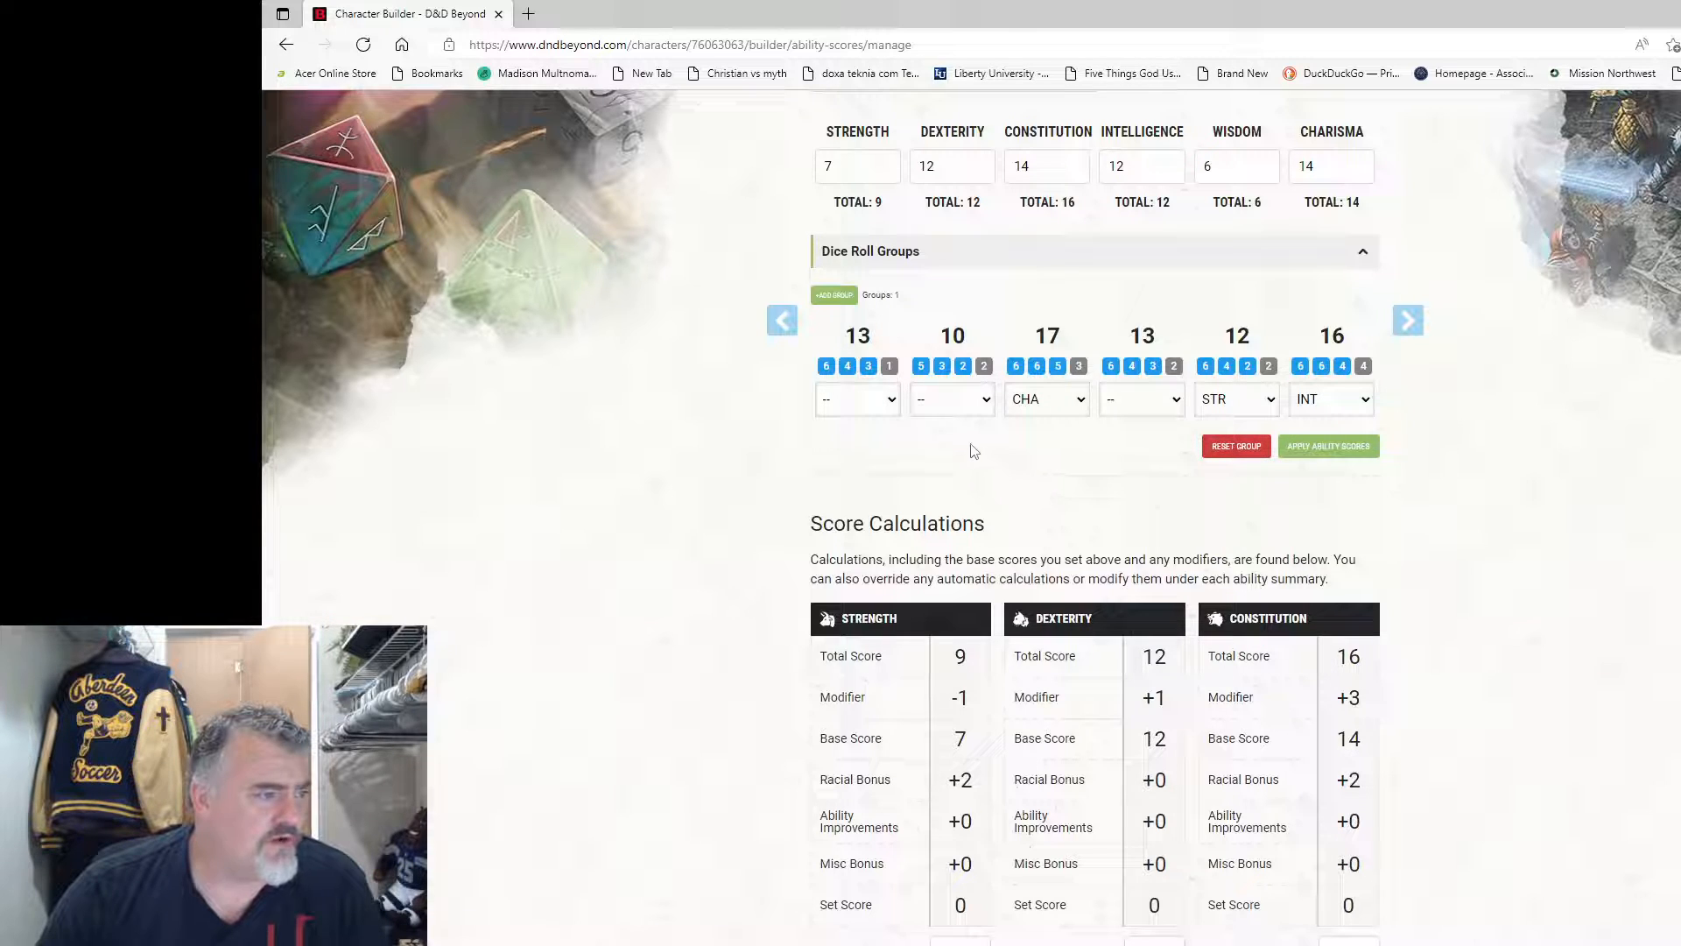
# Step: Assign the 10 to Wisdom, the second 13 to Dexterity and the first 13 to Constitution, and apply the ability scores
pyautogui.click(955, 405)
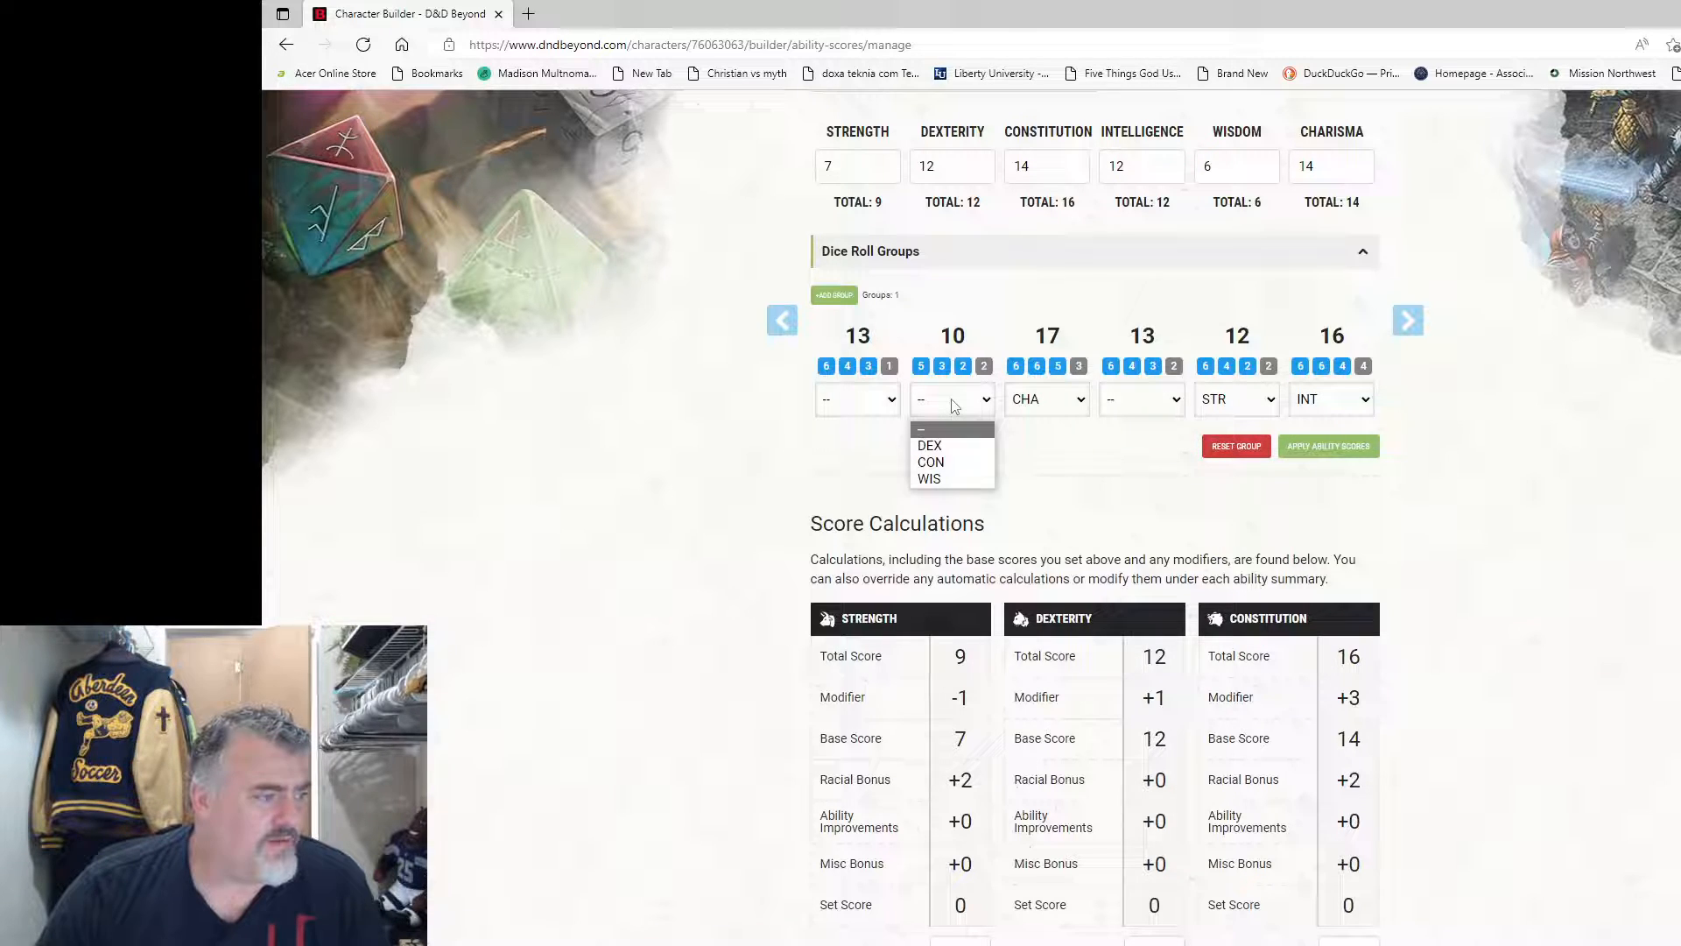
pyautogui.click(944, 479)
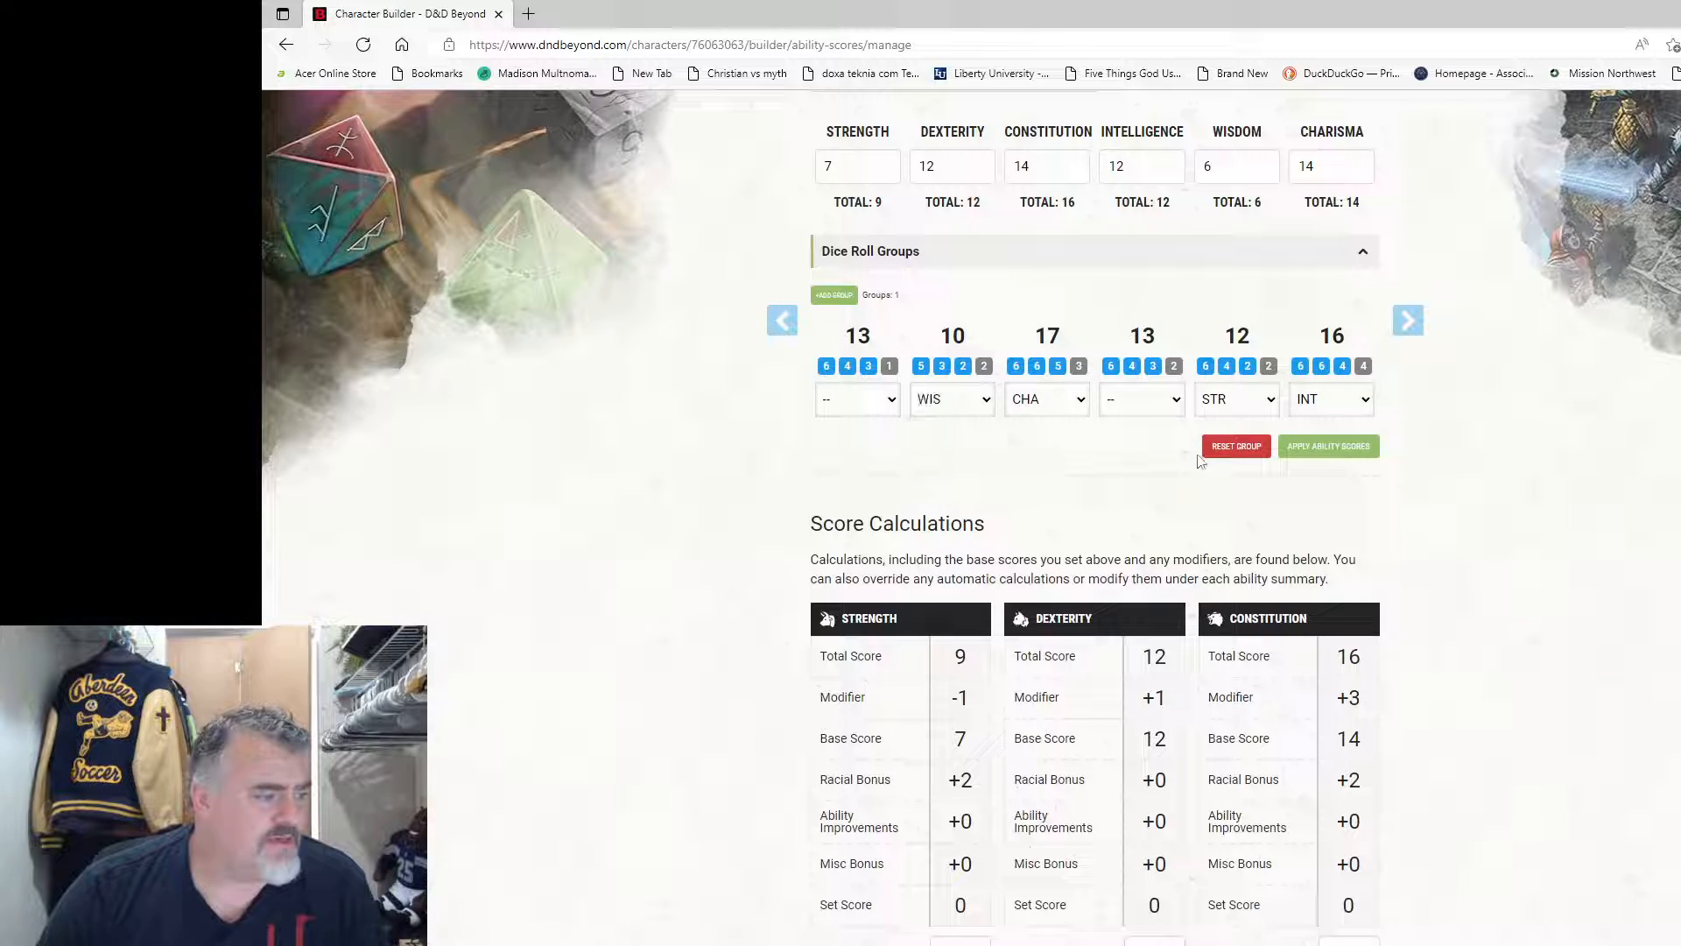
pyautogui.click(1143, 404)
pyautogui.click(1137, 452)
pyautogui.click(862, 404)
pyautogui.click(870, 447)
pyautogui.click(1327, 446)
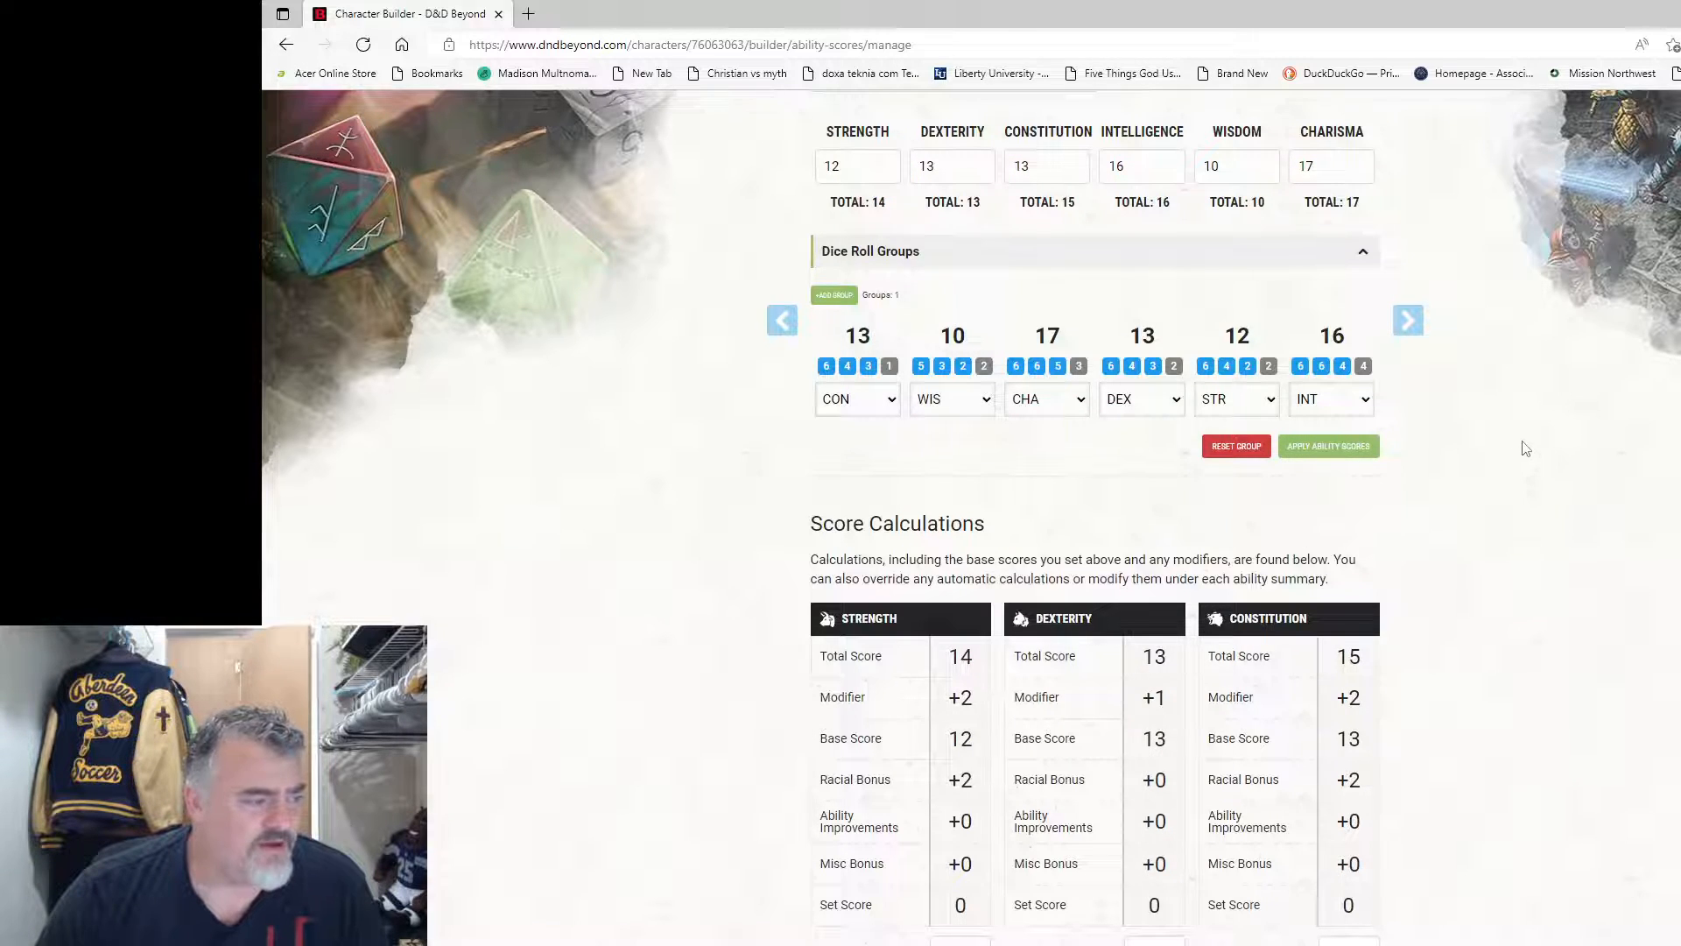
# Step: Review the score calculations, continue to the character's description and choose Noble as the background
pyautogui.scroll(-1, 1519, 448)
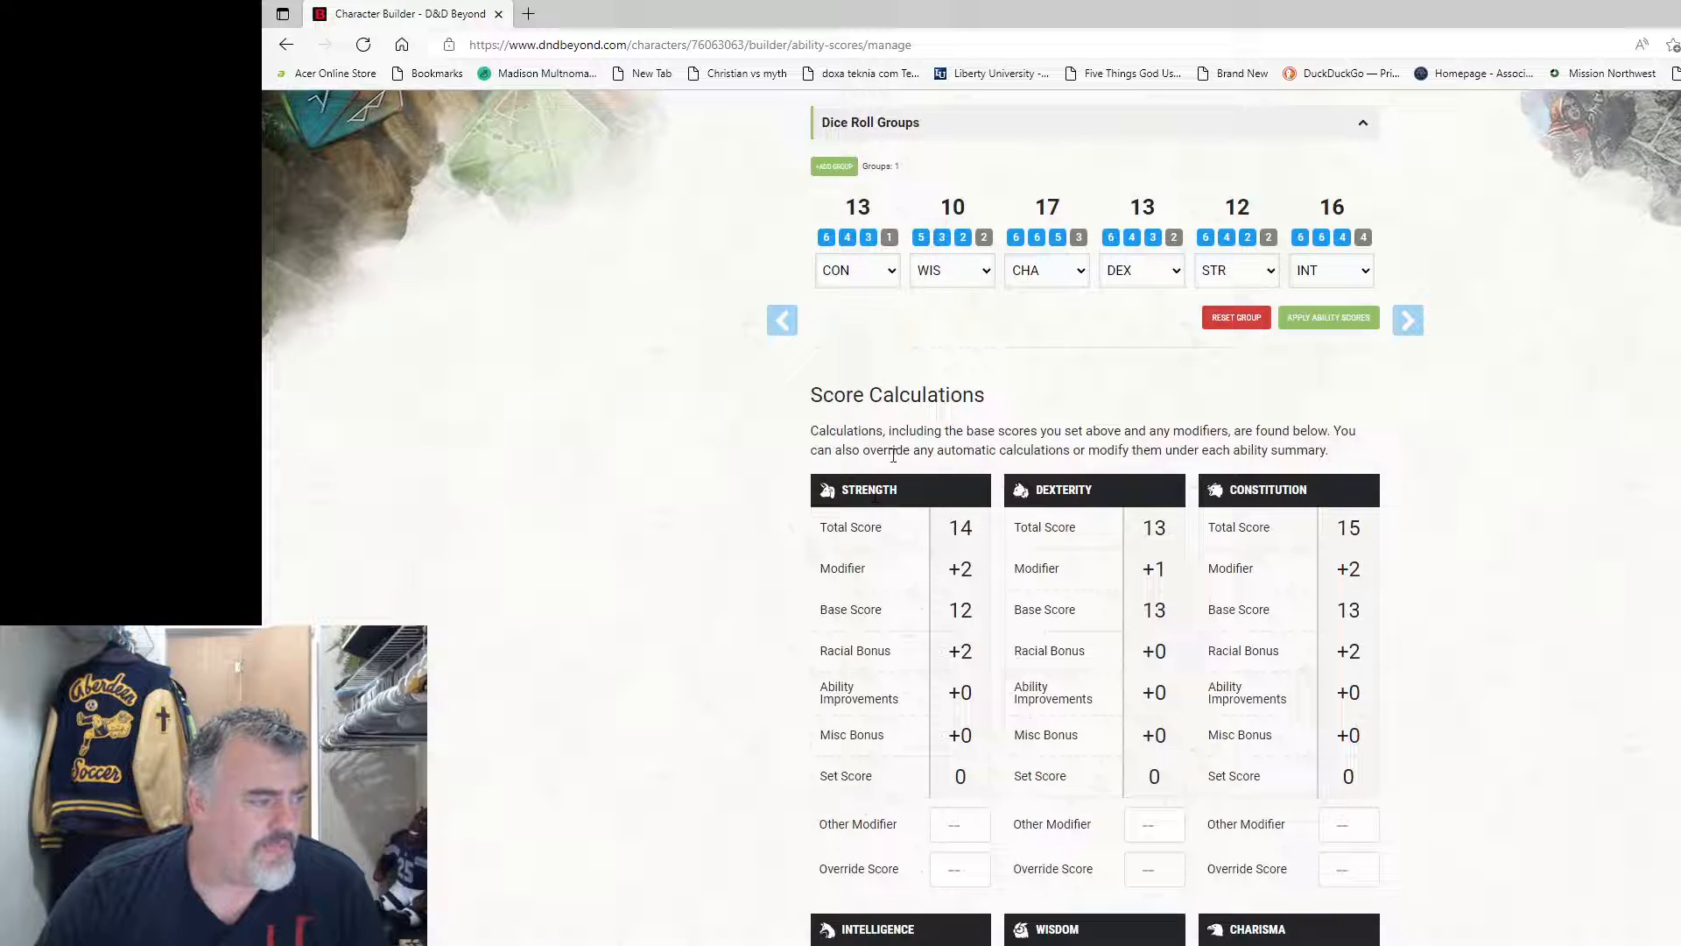
pyautogui.scroll(3, 987, 415)
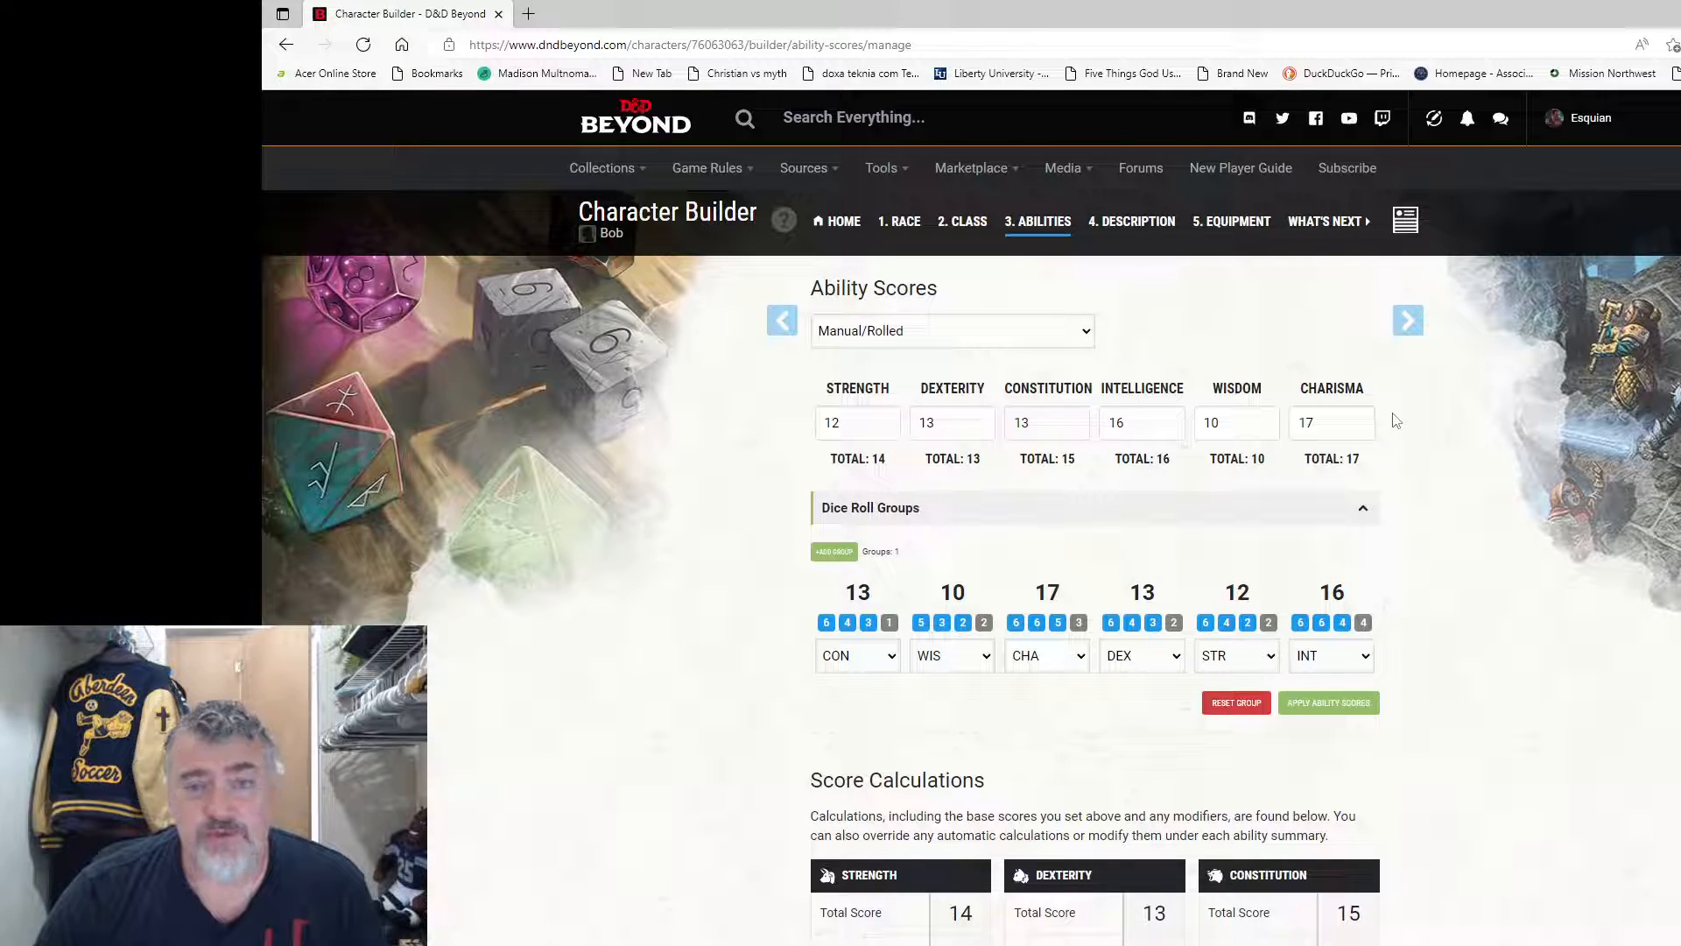
pyautogui.scroll(-7, 1396, 421)
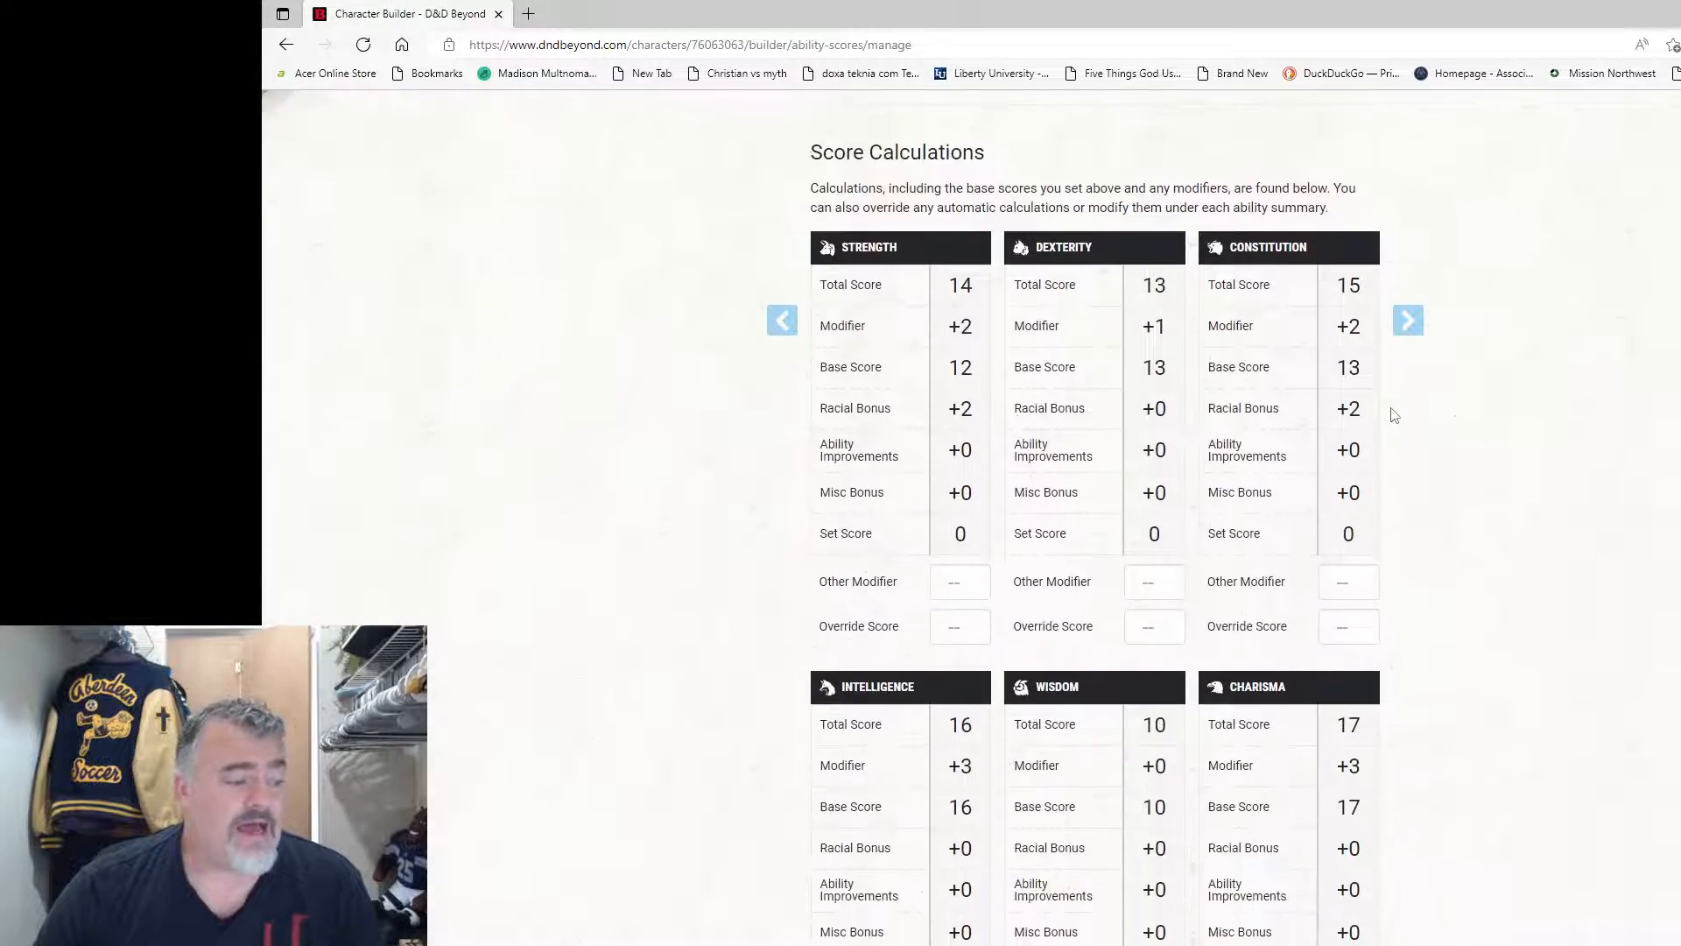
pyautogui.scroll(-4, 1392, 414)
pyautogui.scroll(9, 1402, 429)
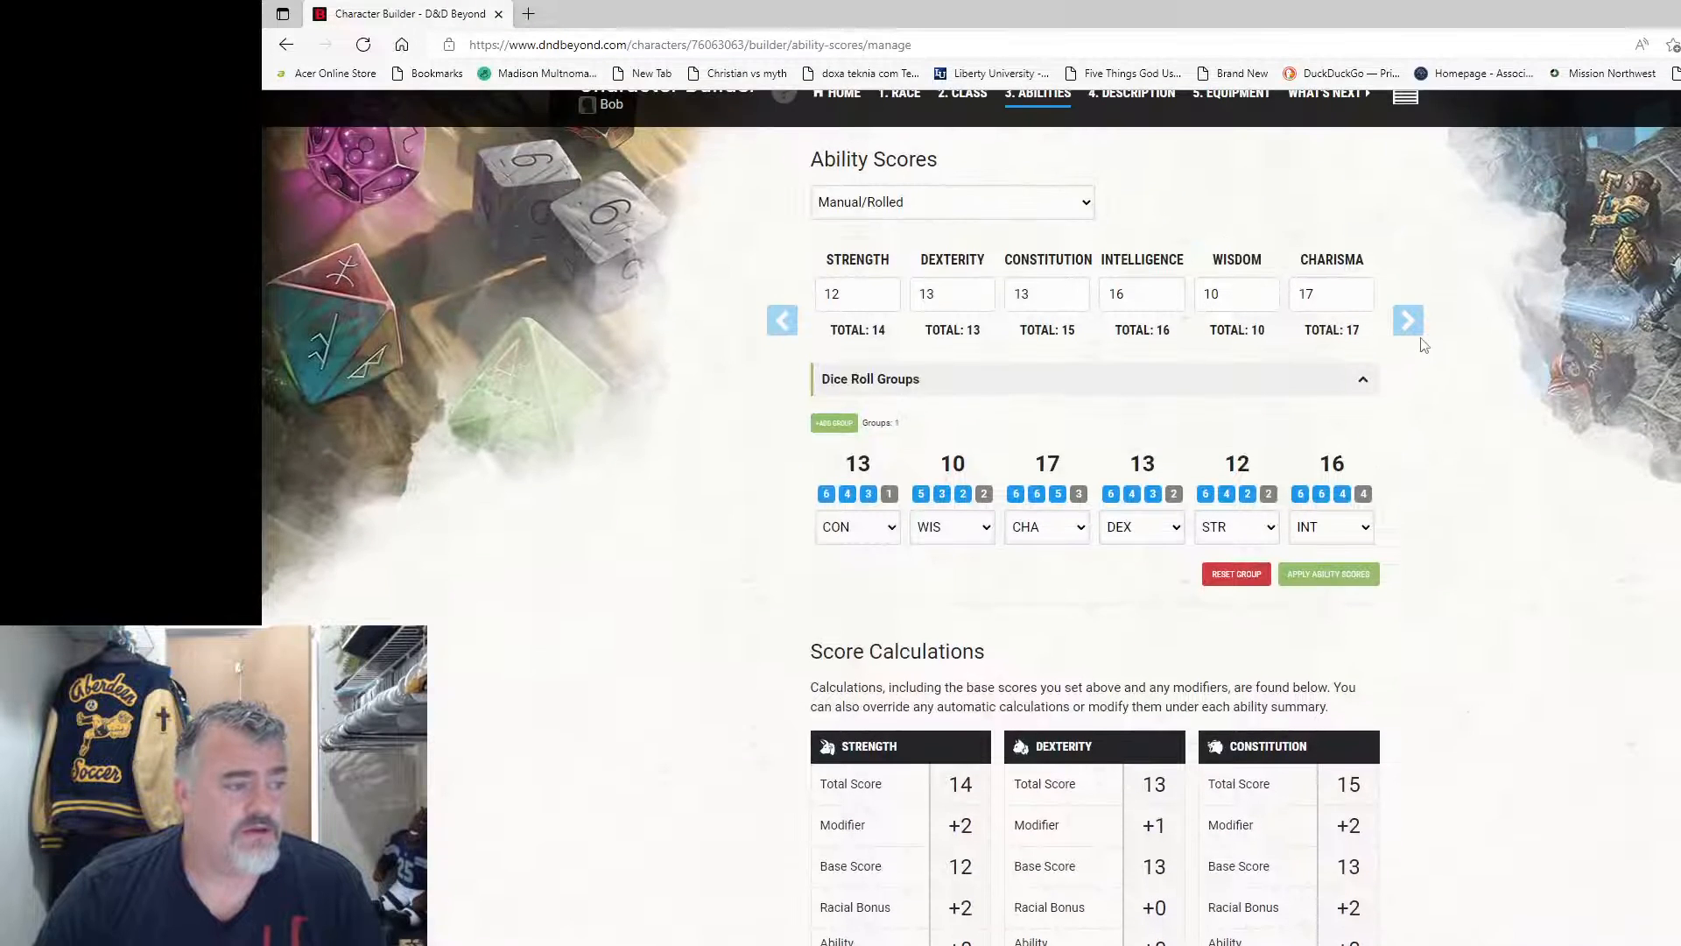
pyautogui.click(1409, 320)
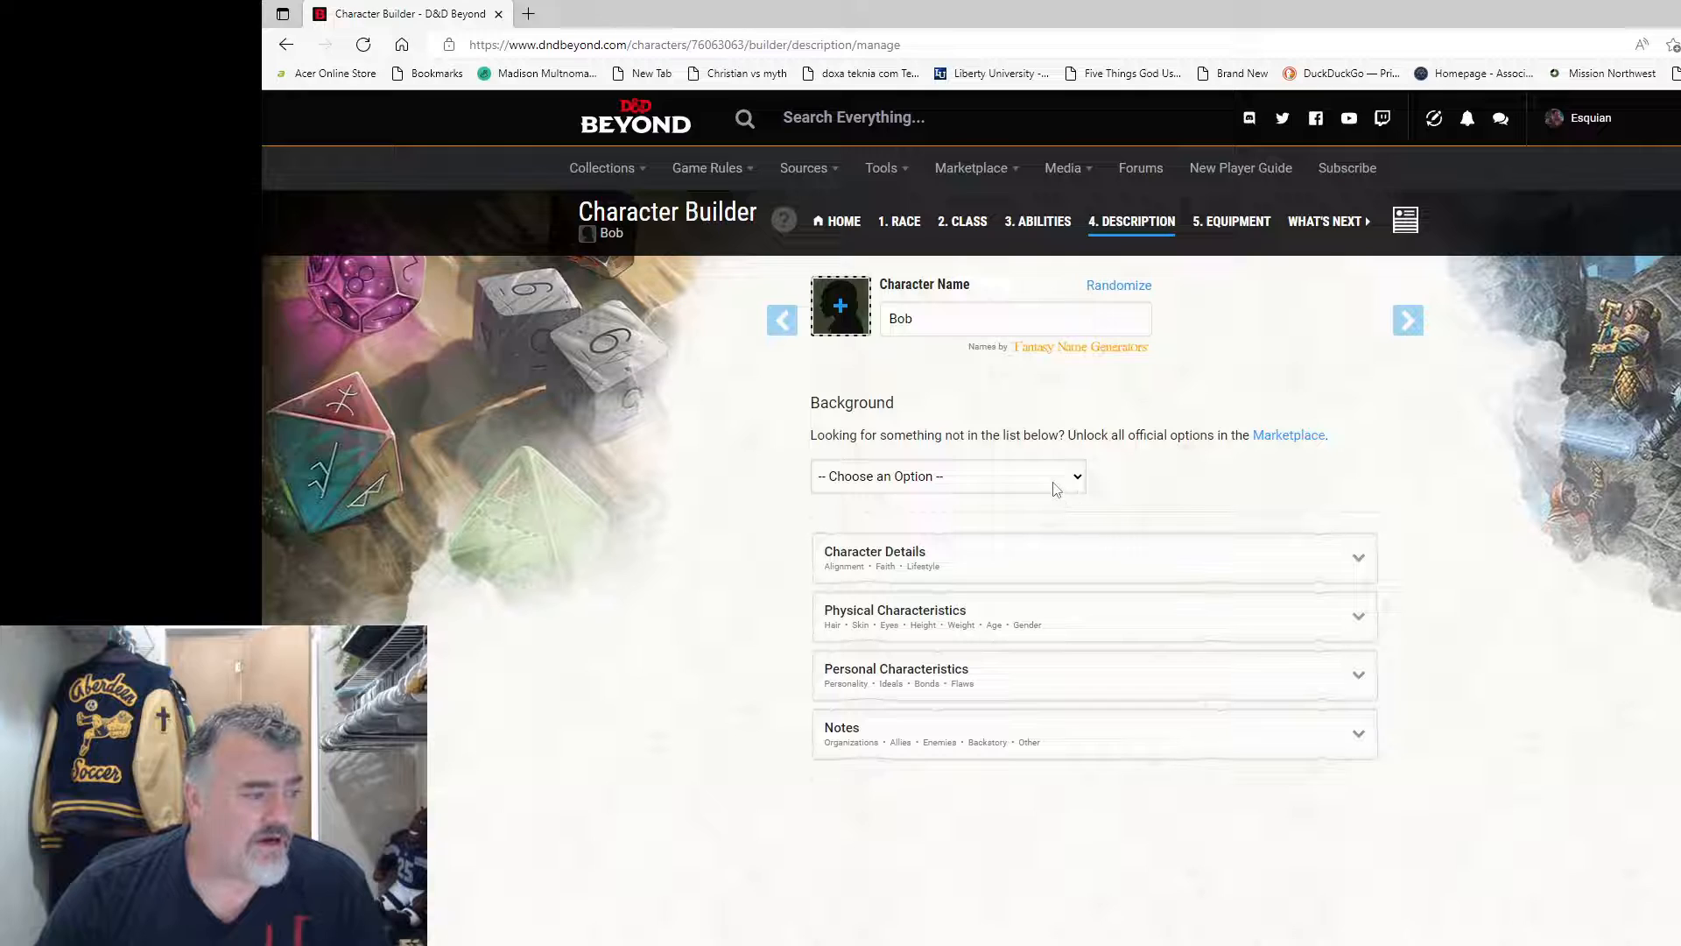
pyautogui.click(1073, 478)
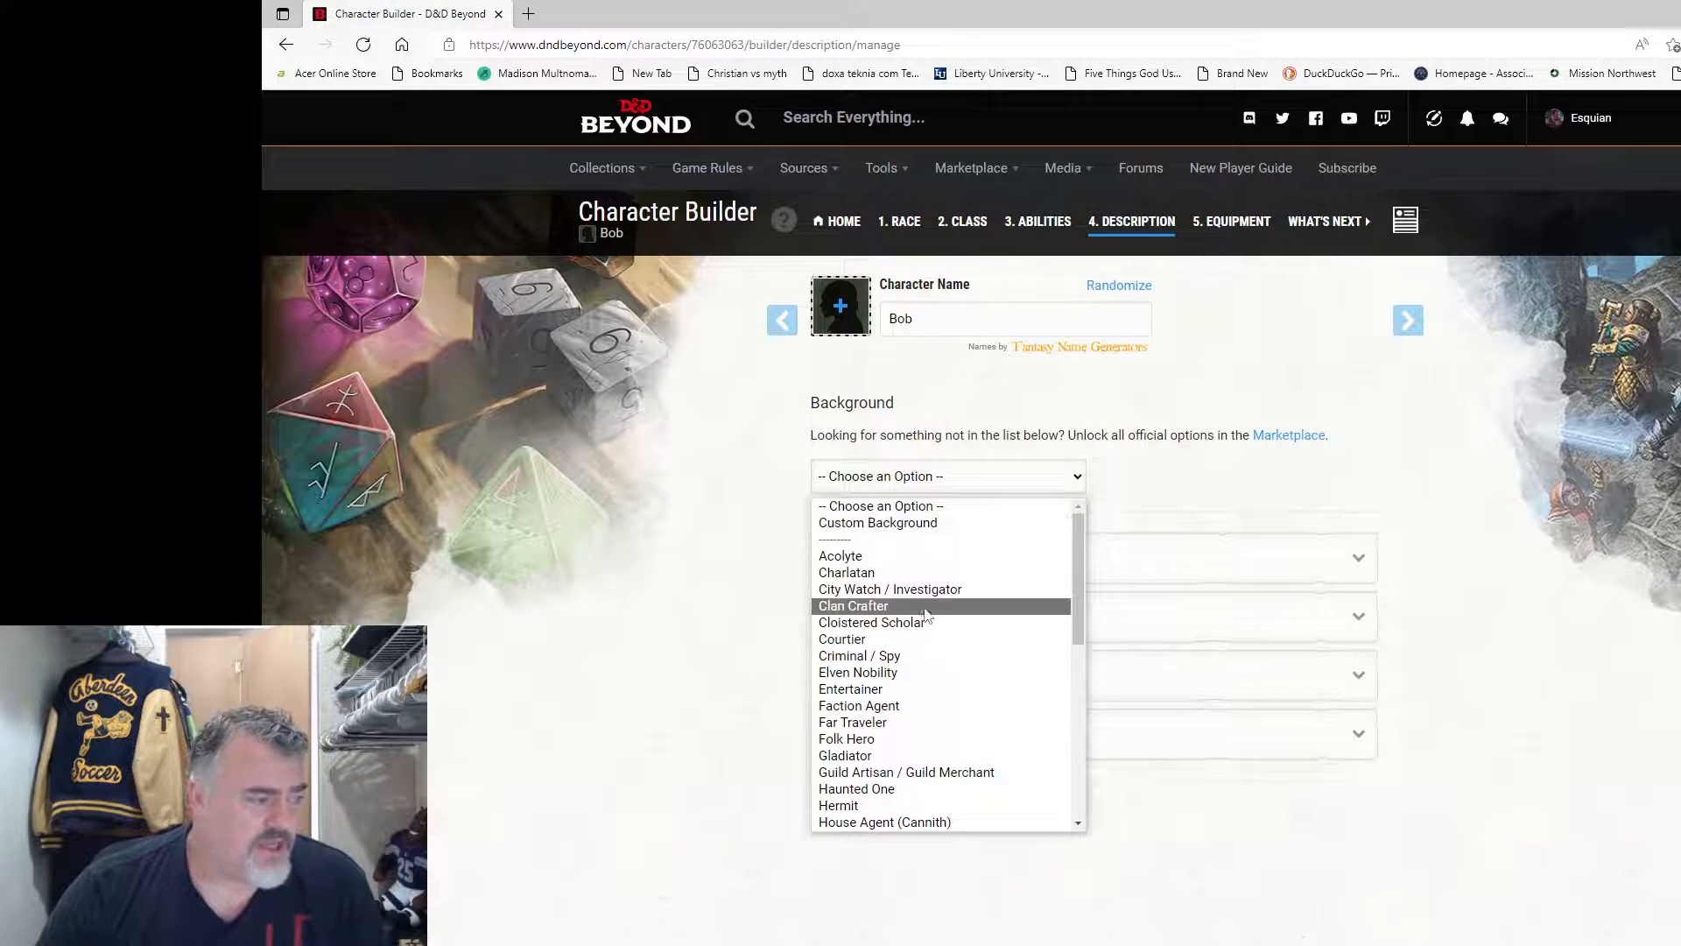
pyautogui.scroll(-5, 928, 616)
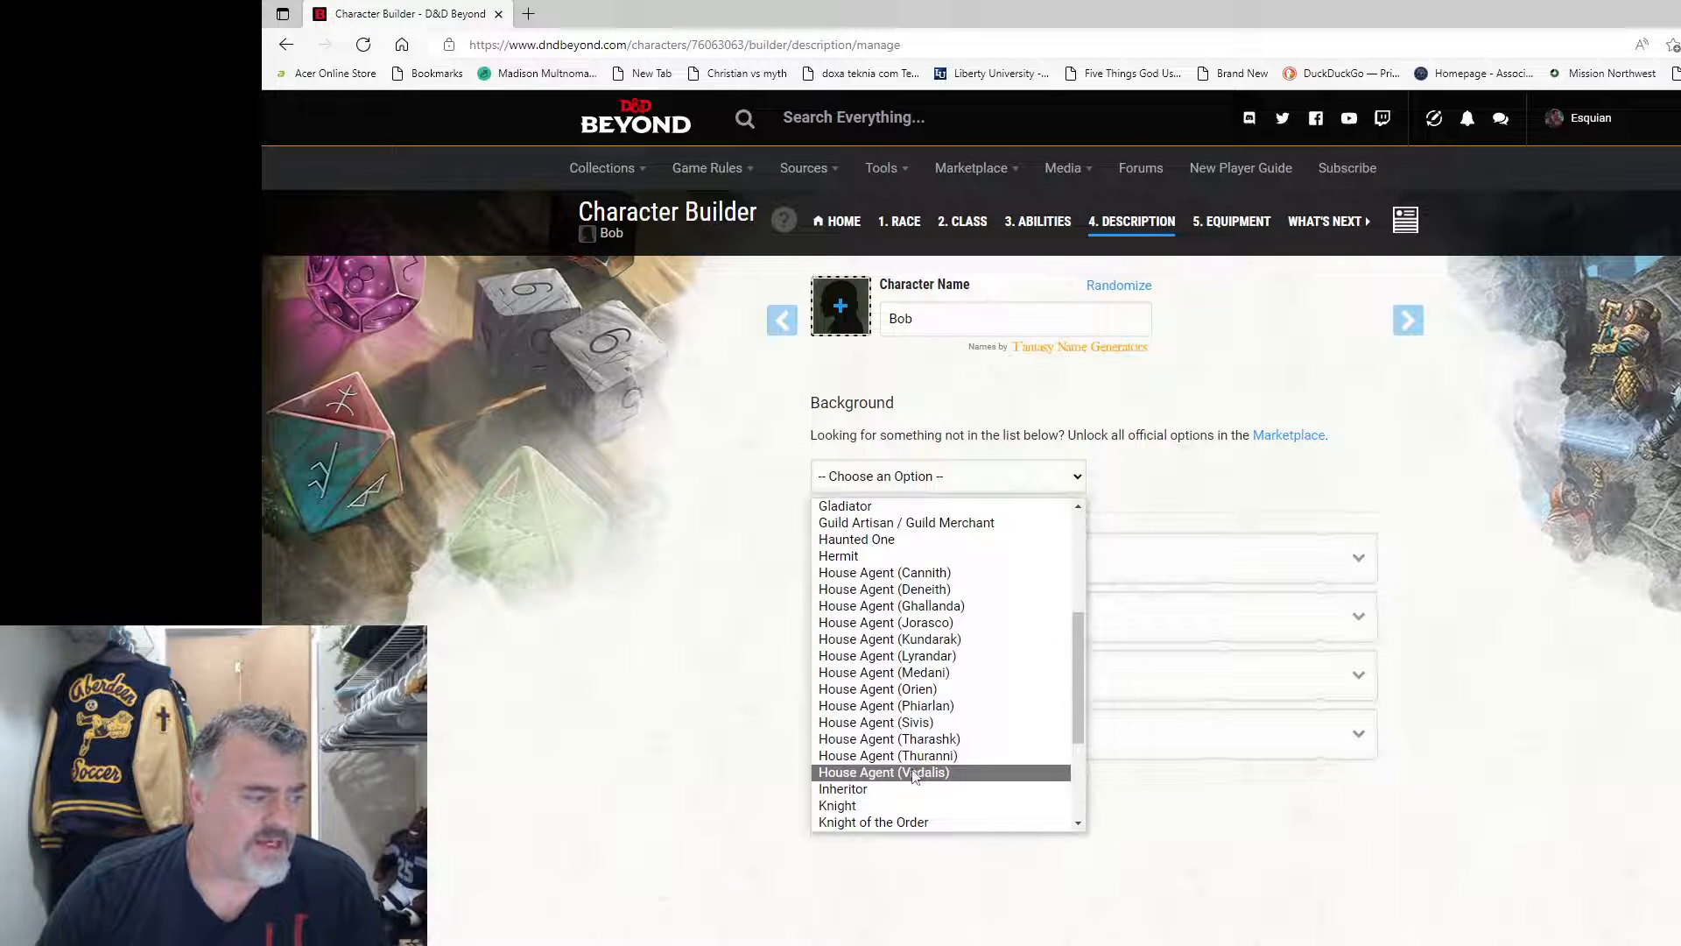
pyautogui.scroll(-4, 914, 777)
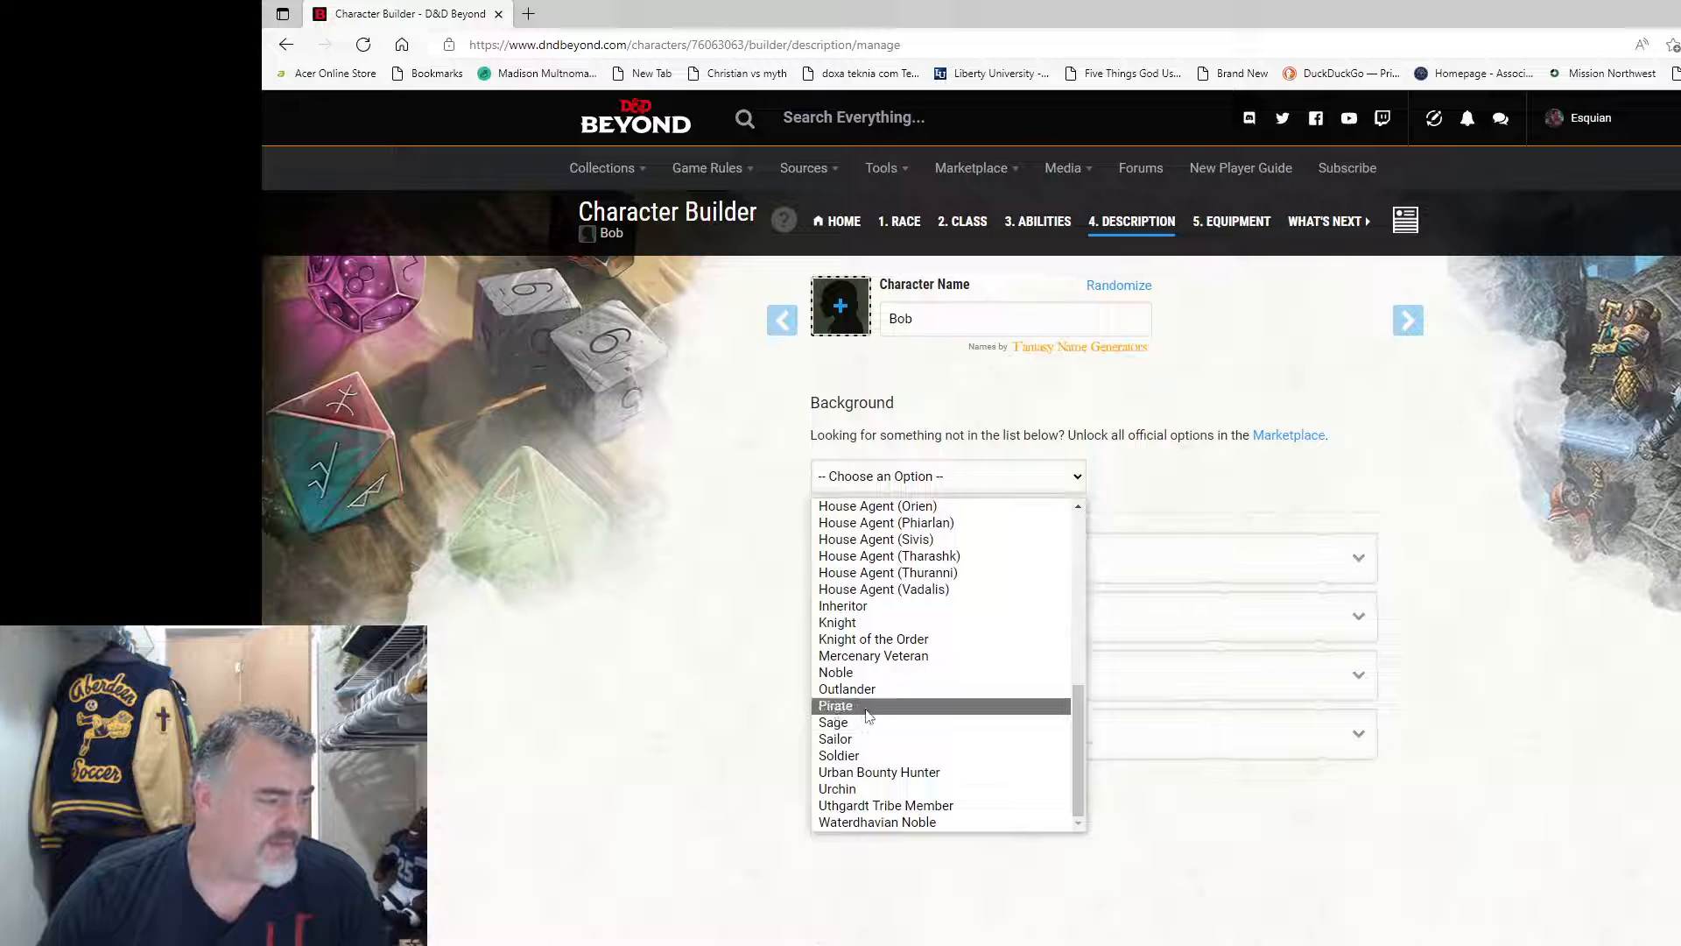
pyautogui.click(885, 674)
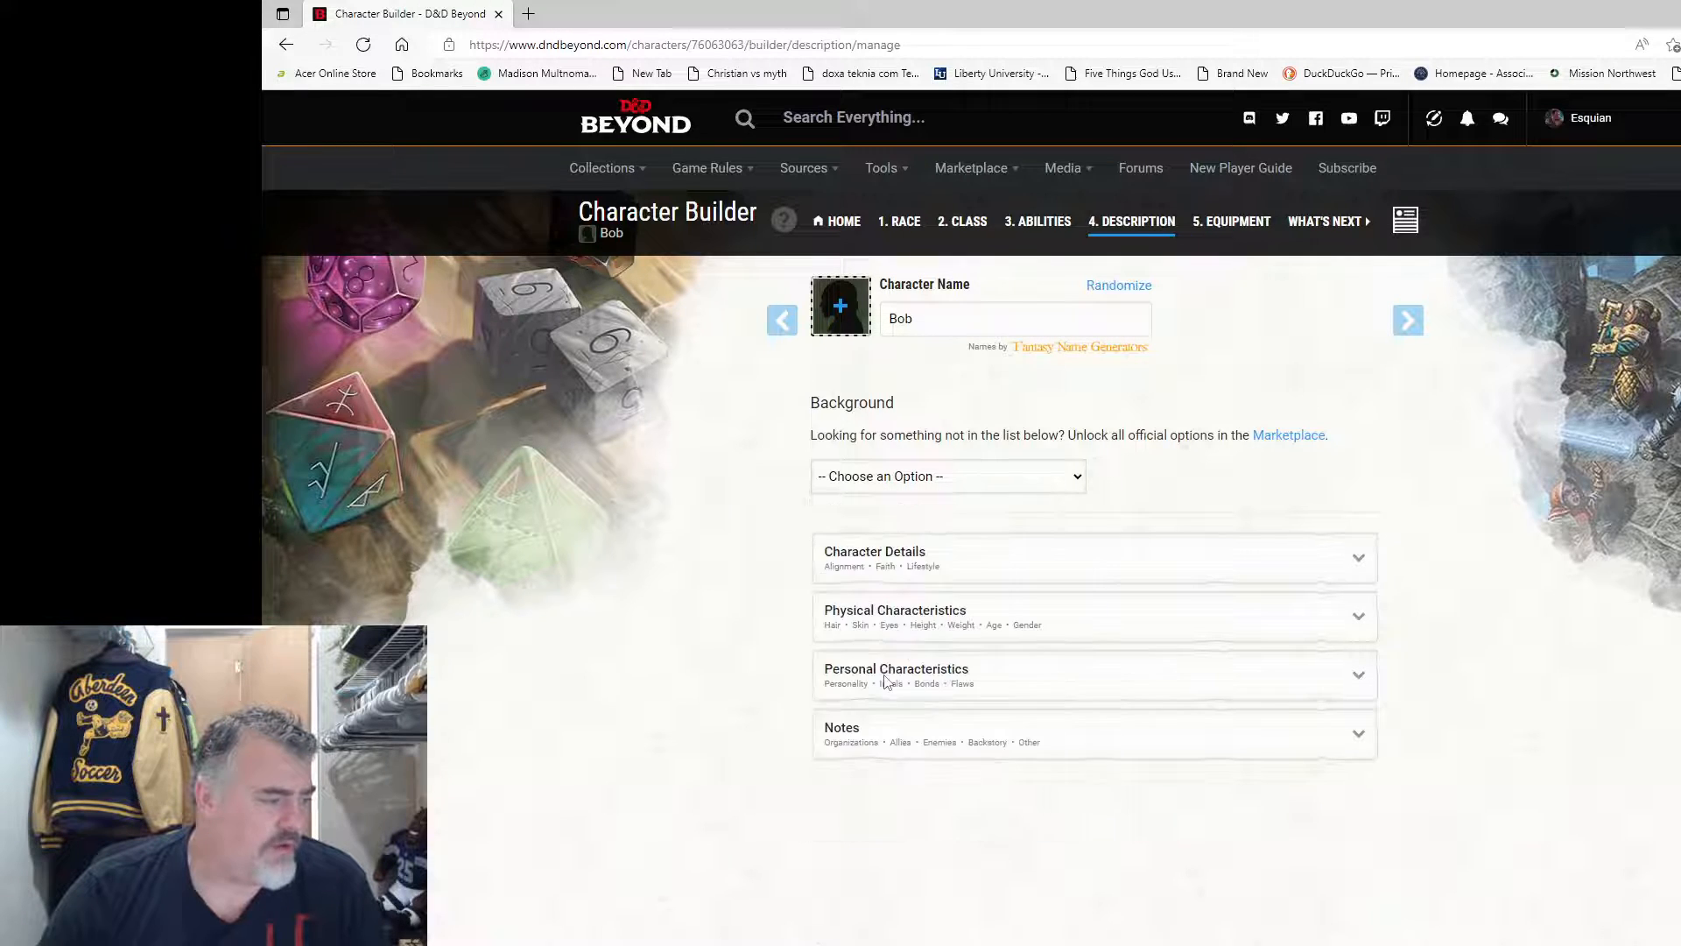
# Step: Set the Noble background's gaming set proficiency to Dice Set and its background language to Draconic
pyautogui.scroll(-7, 1230, 287)
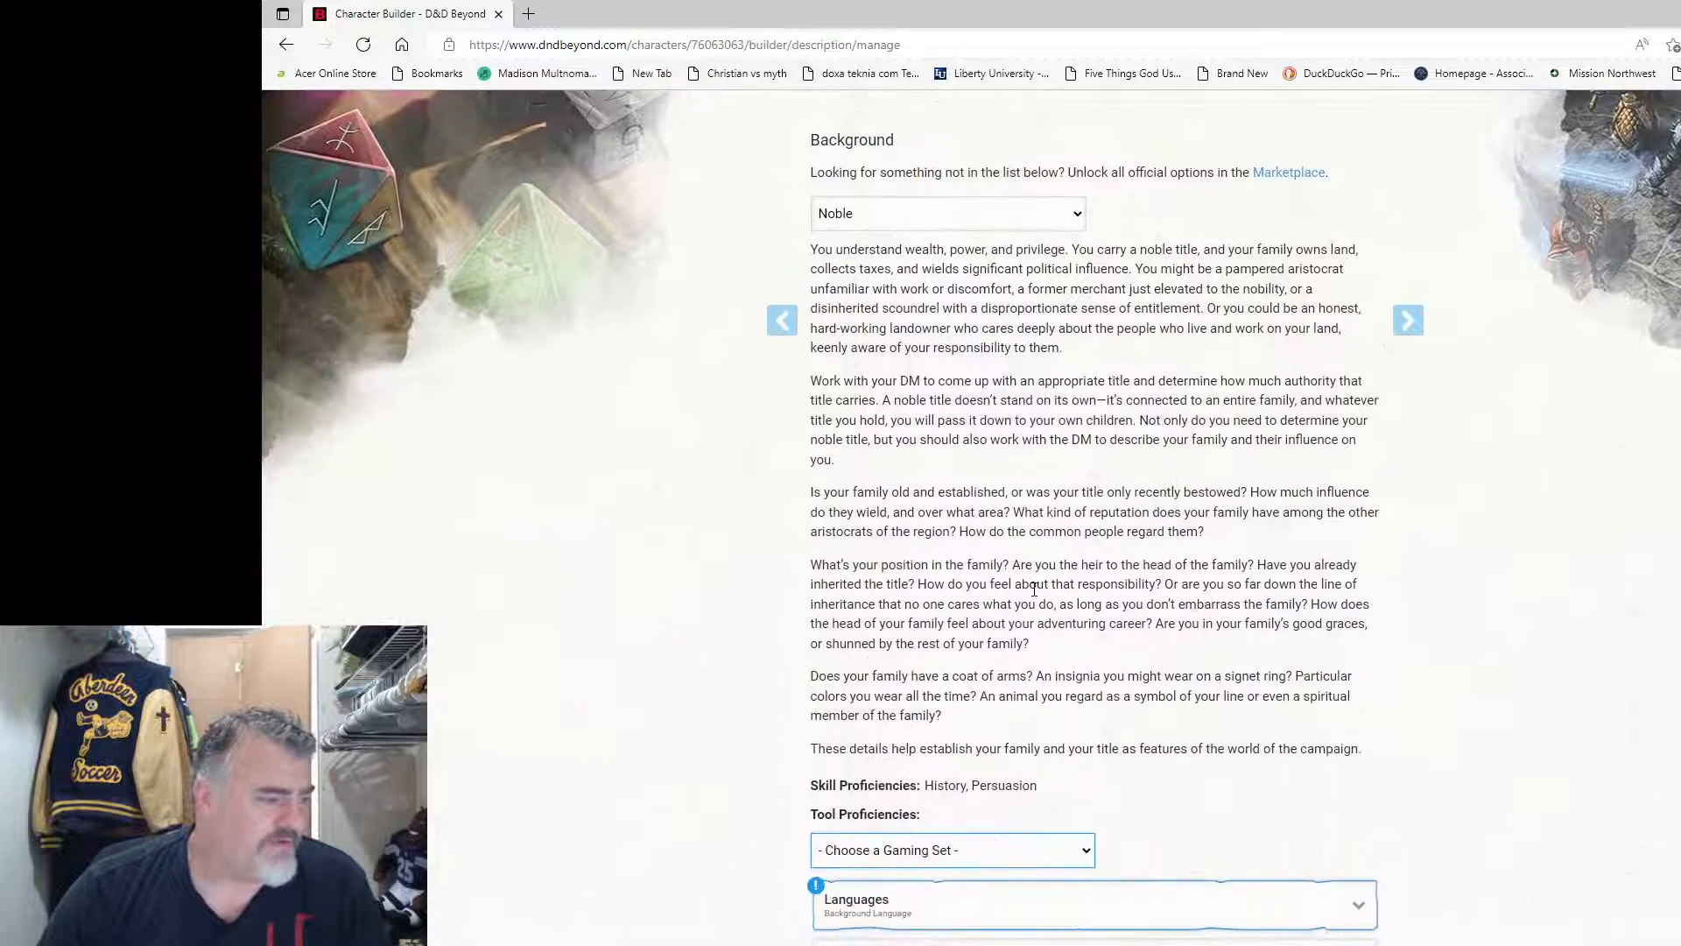
pyautogui.scroll(-3, 1179, 402)
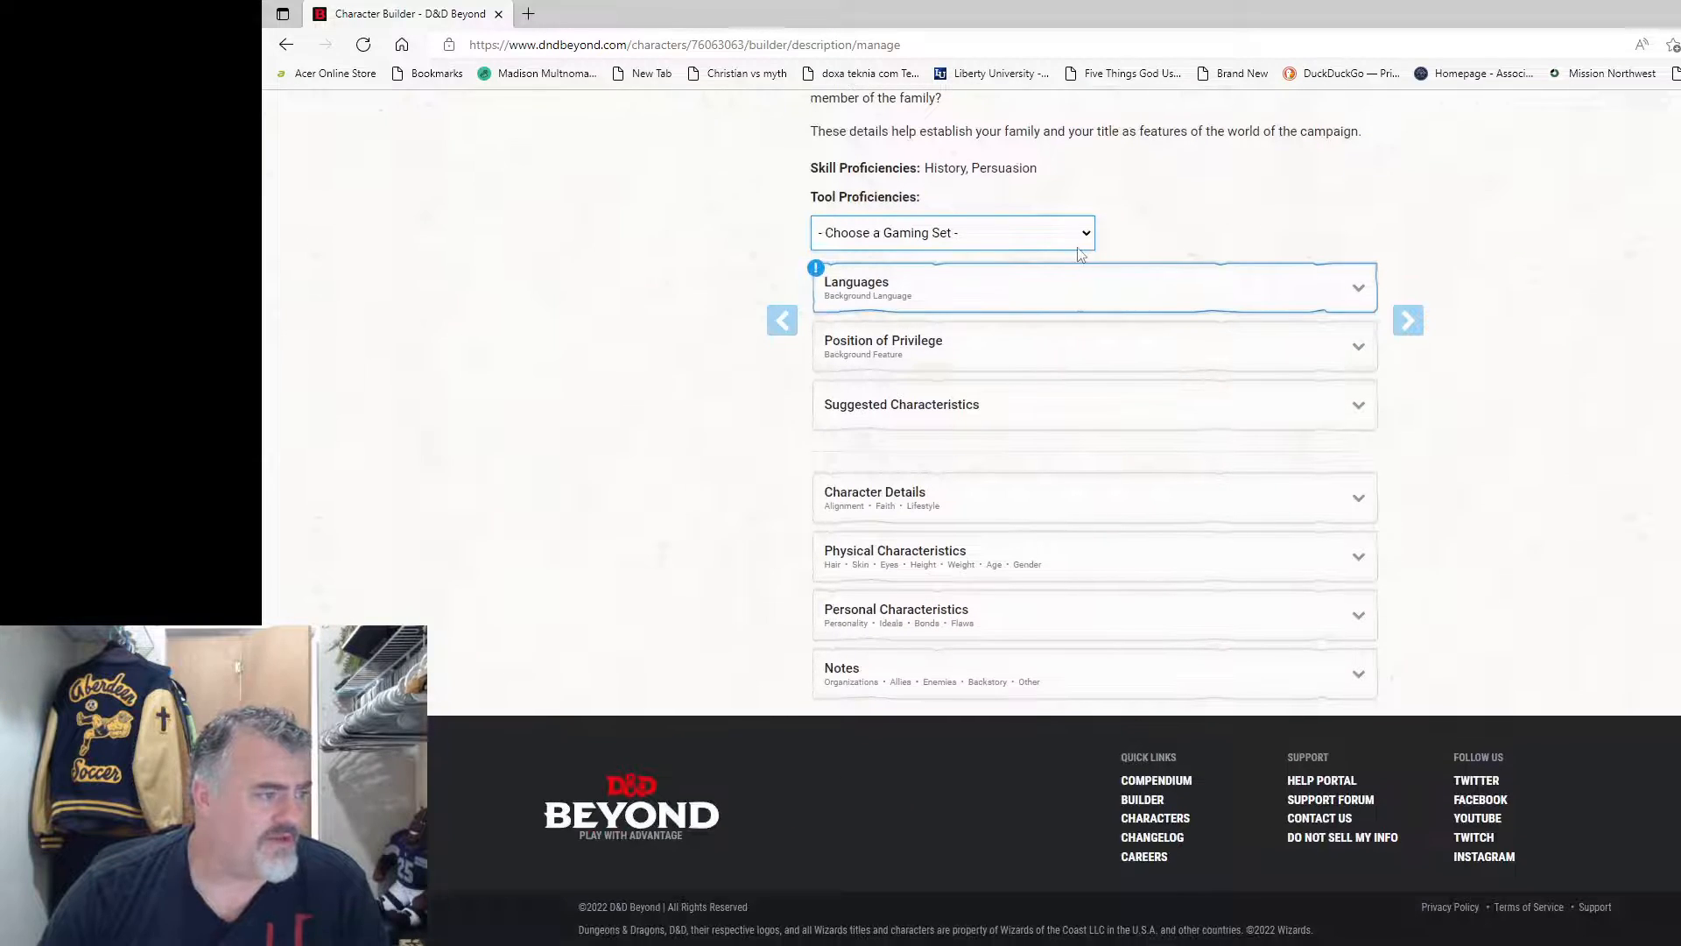
pyautogui.click(998, 236)
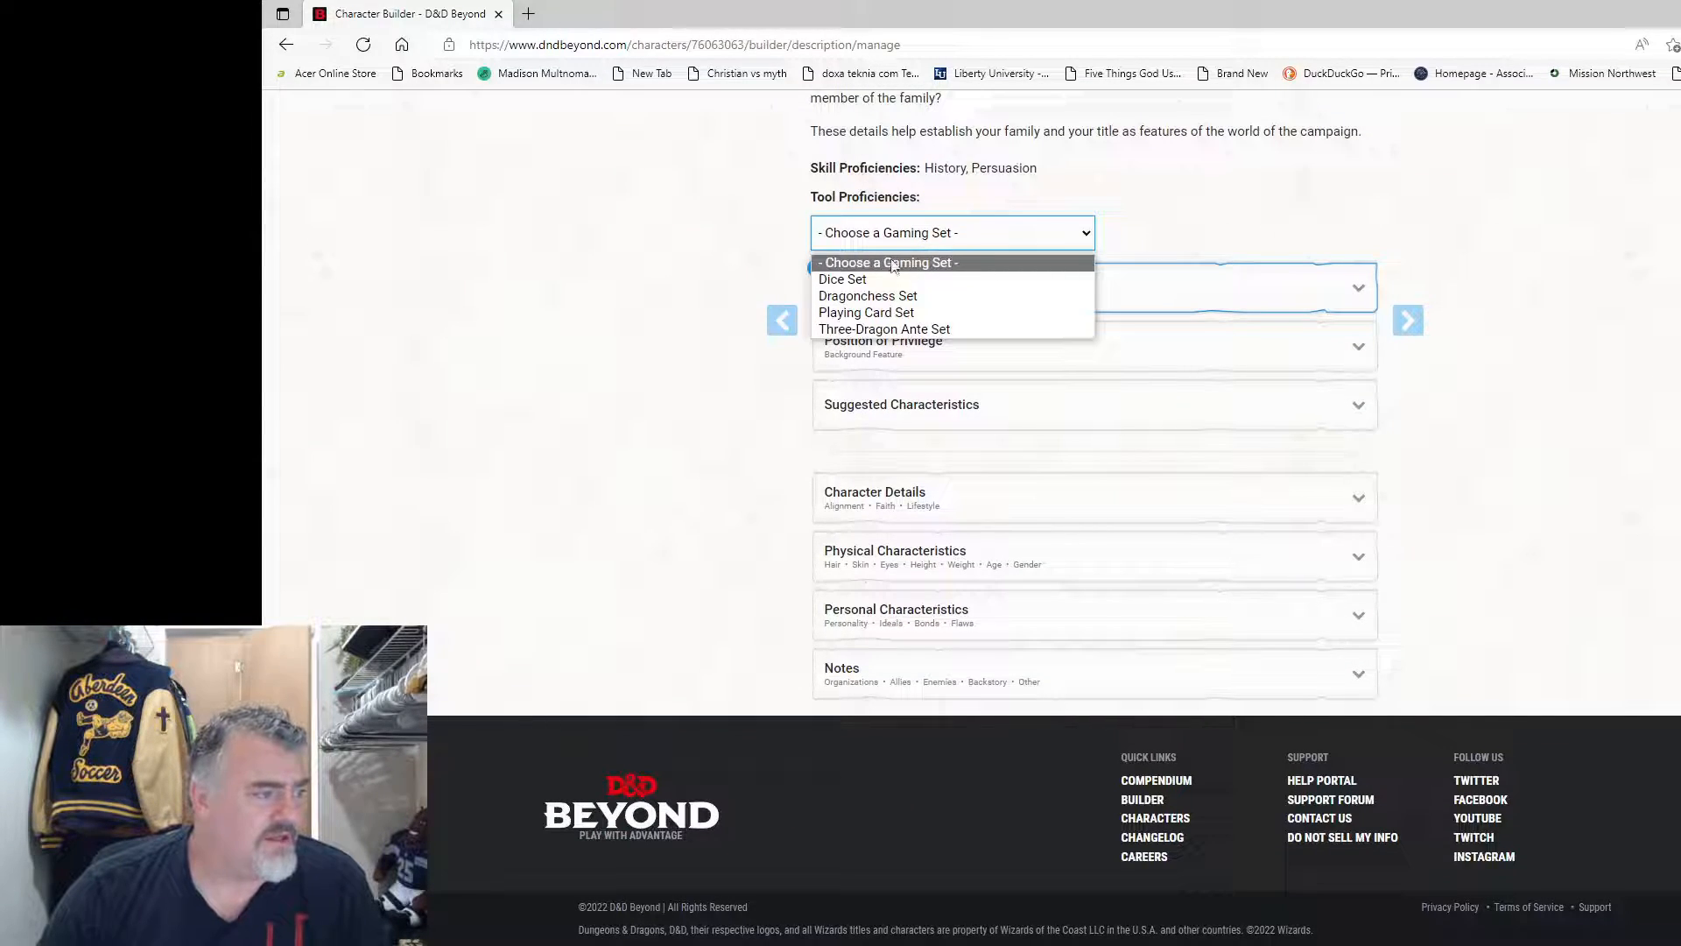
pyautogui.click(867, 281)
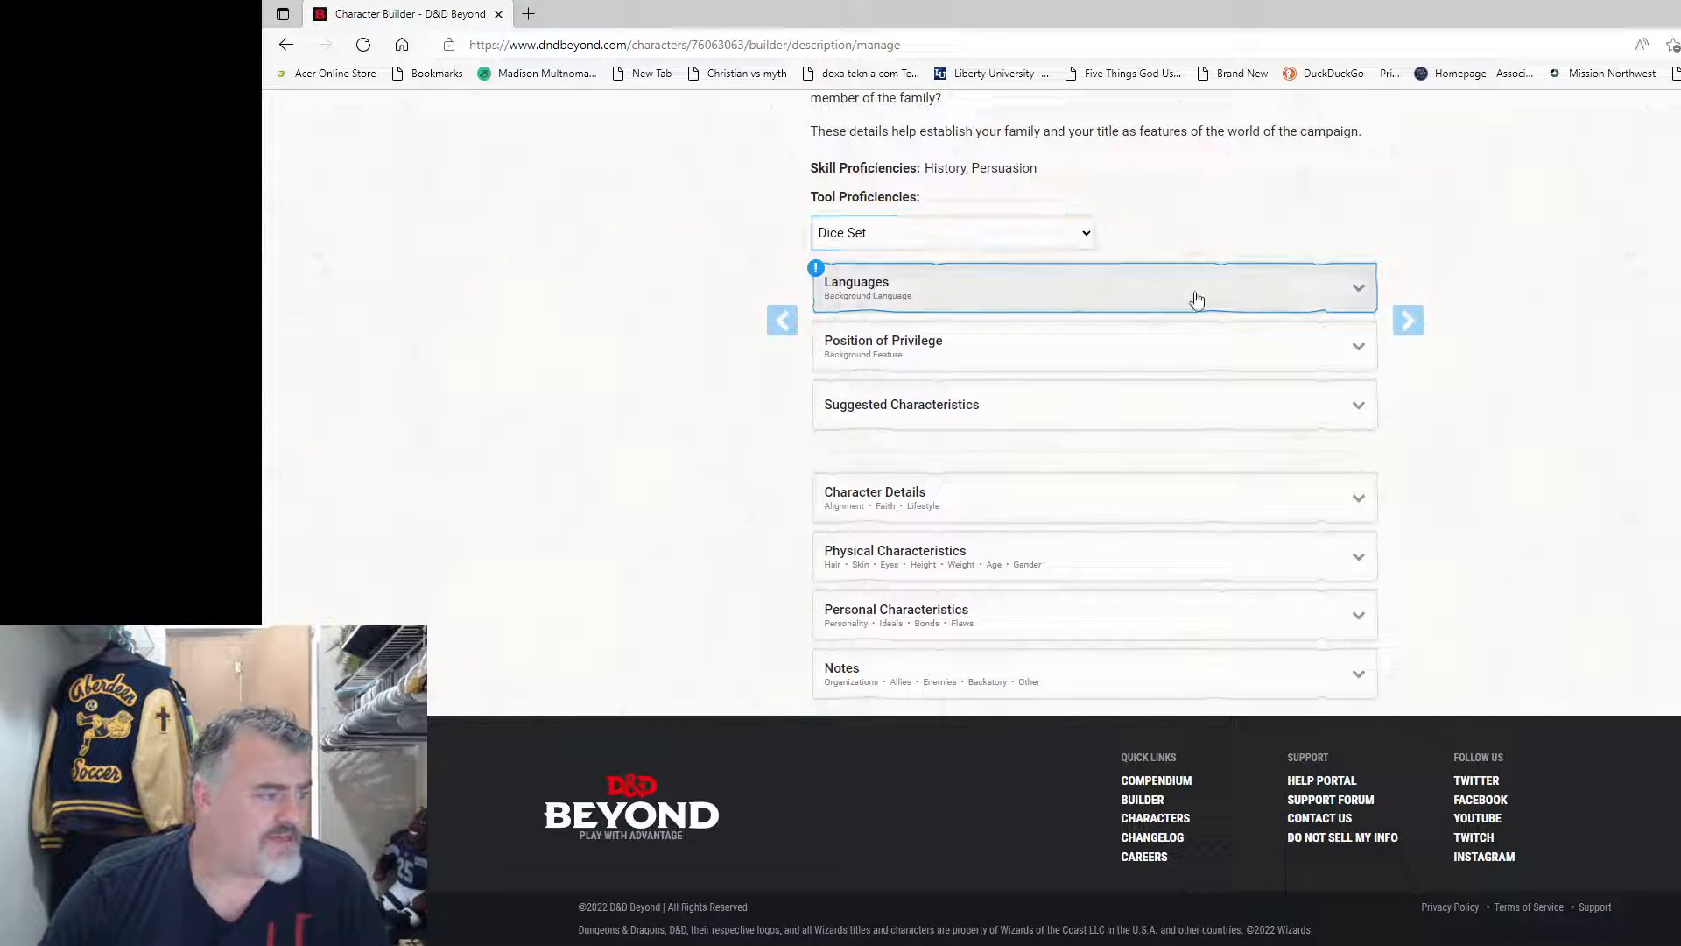
pyautogui.click(1243, 294)
pyautogui.click(1030, 359)
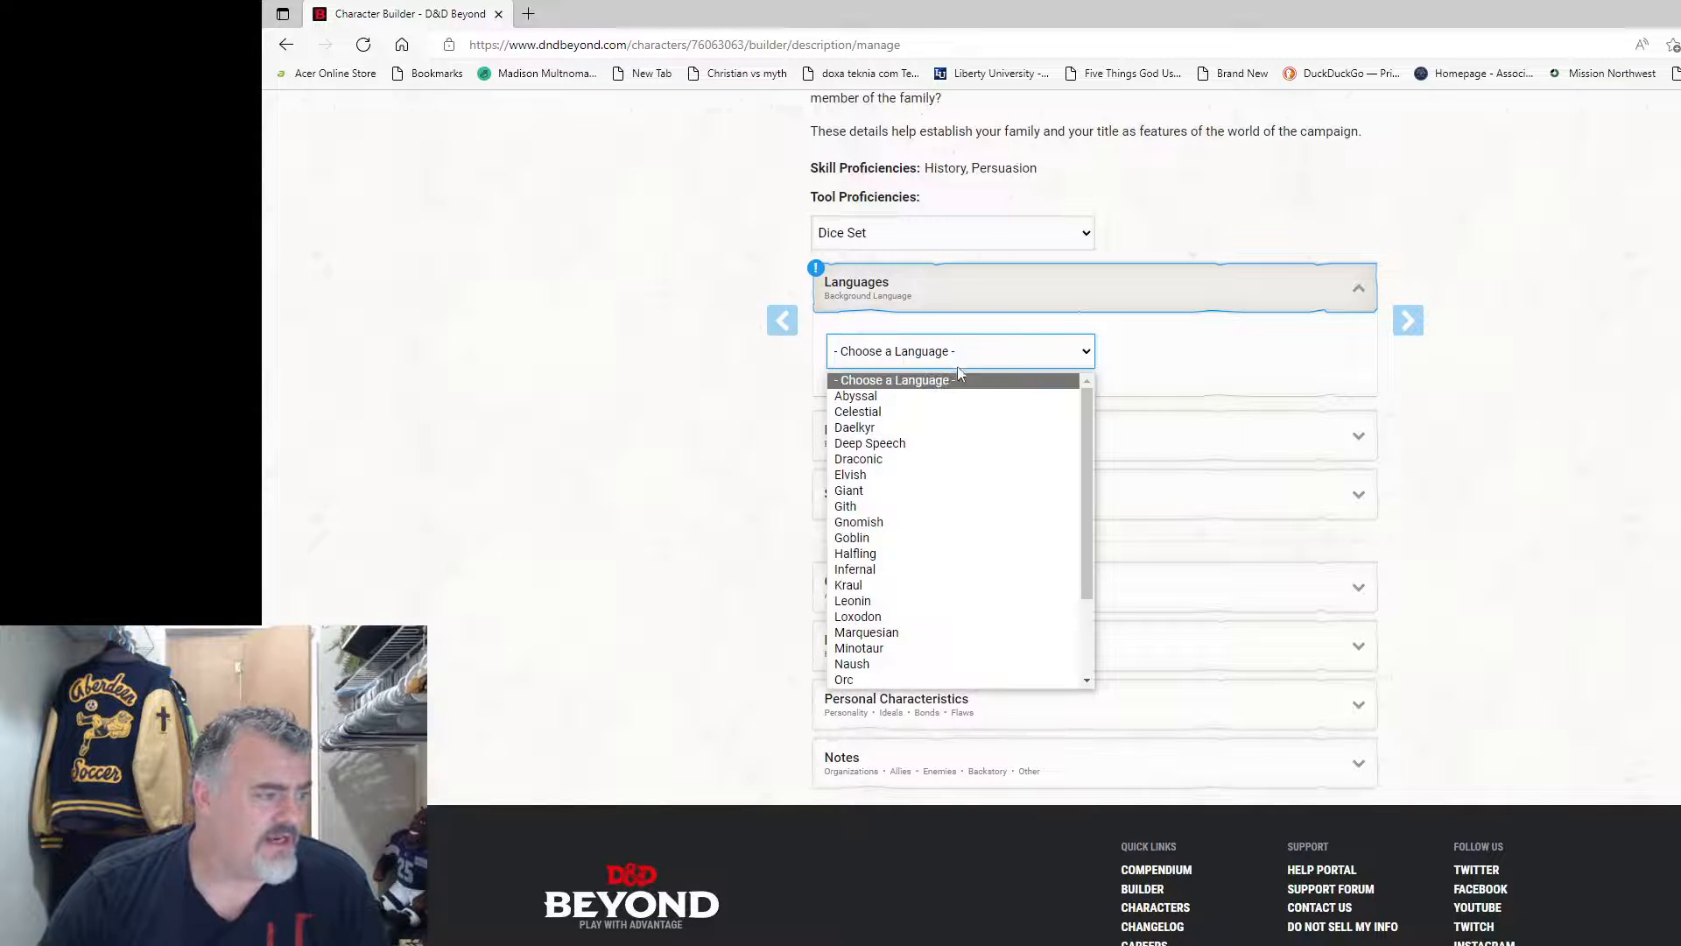
pyautogui.click(902, 459)
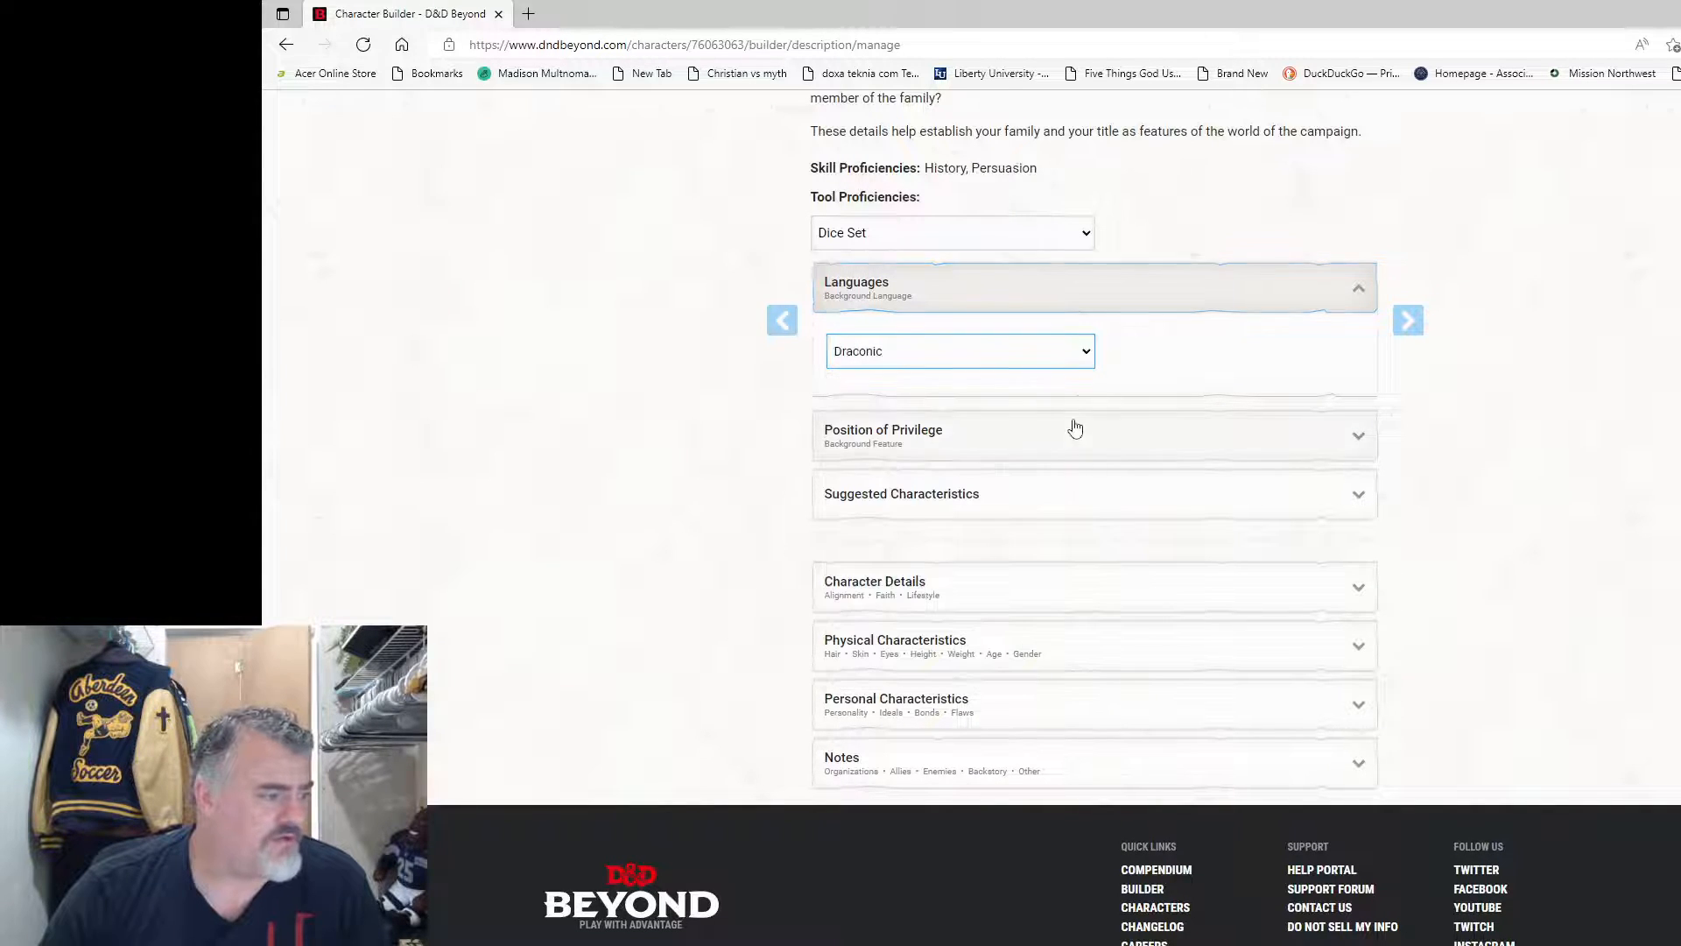
# Step: Expand and read the Position of Privilege background feature
pyautogui.scroll(-1, 1392, 342)
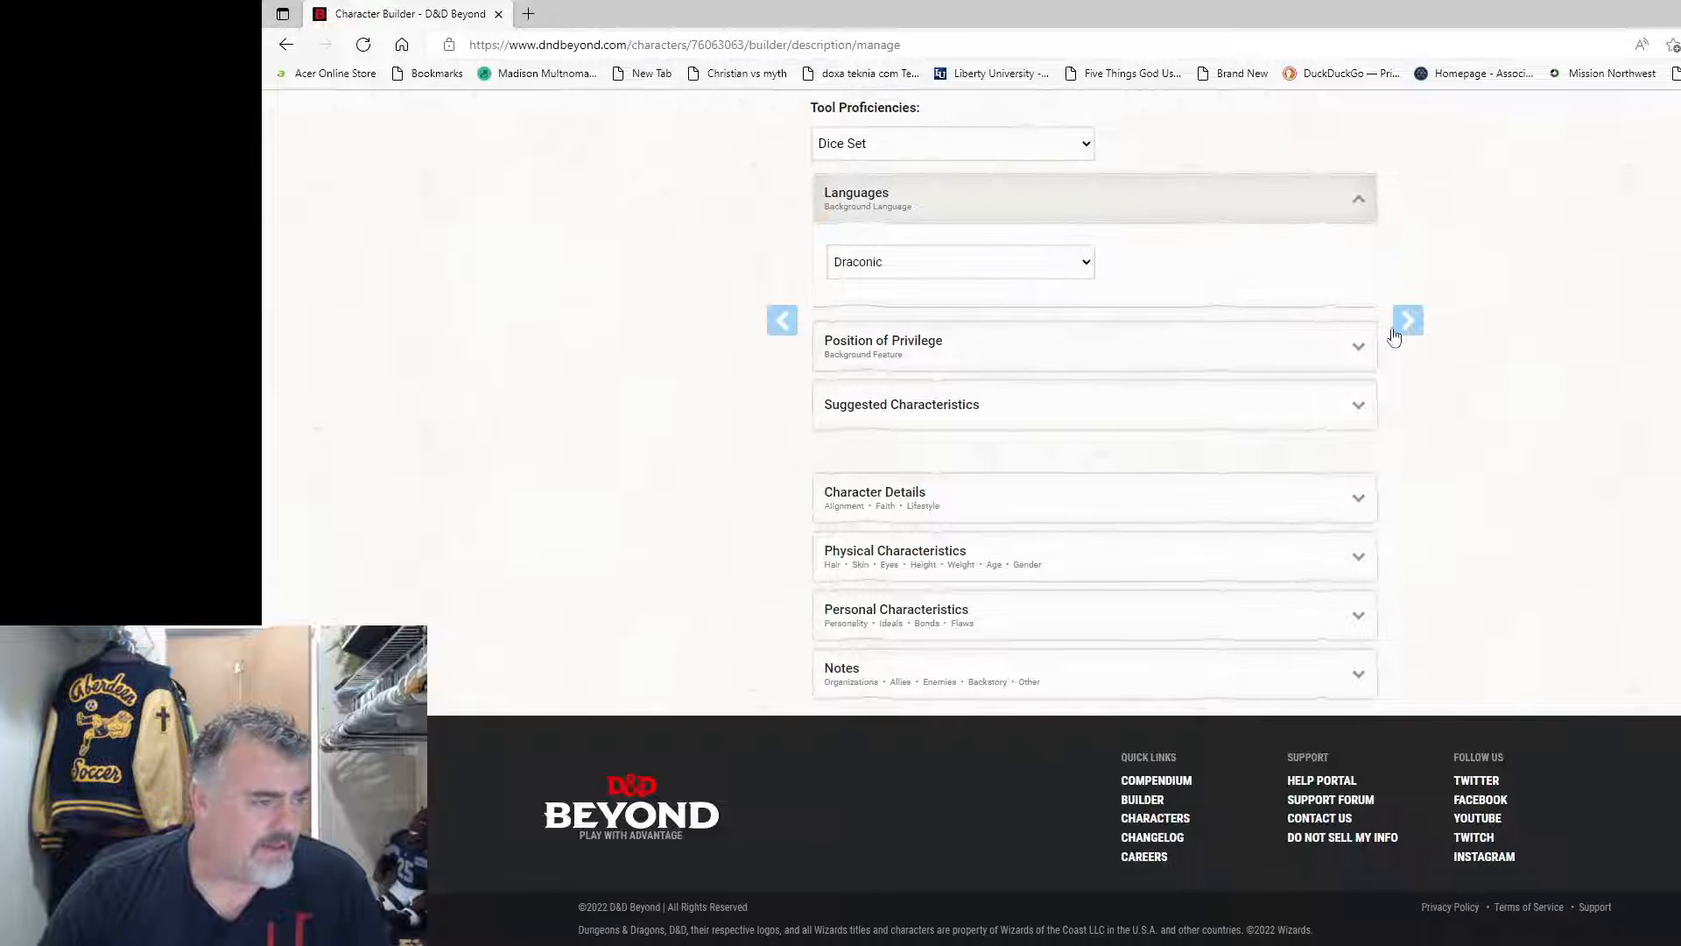
pyautogui.click(1251, 357)
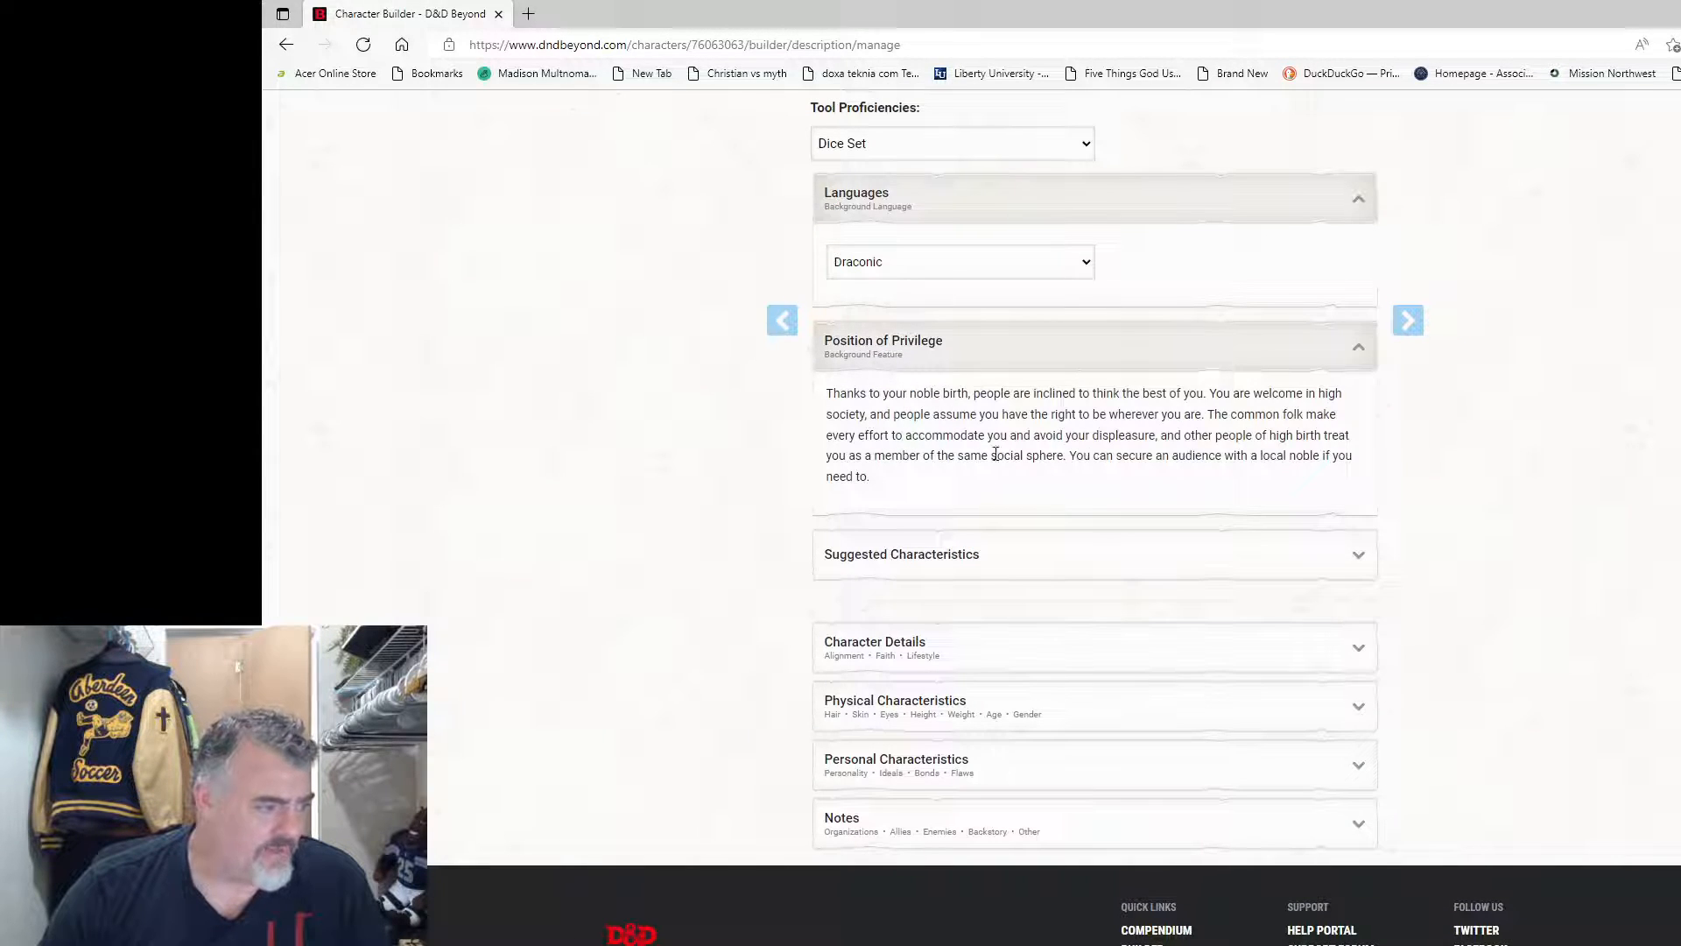
pyautogui.scroll(-2, 1037, 473)
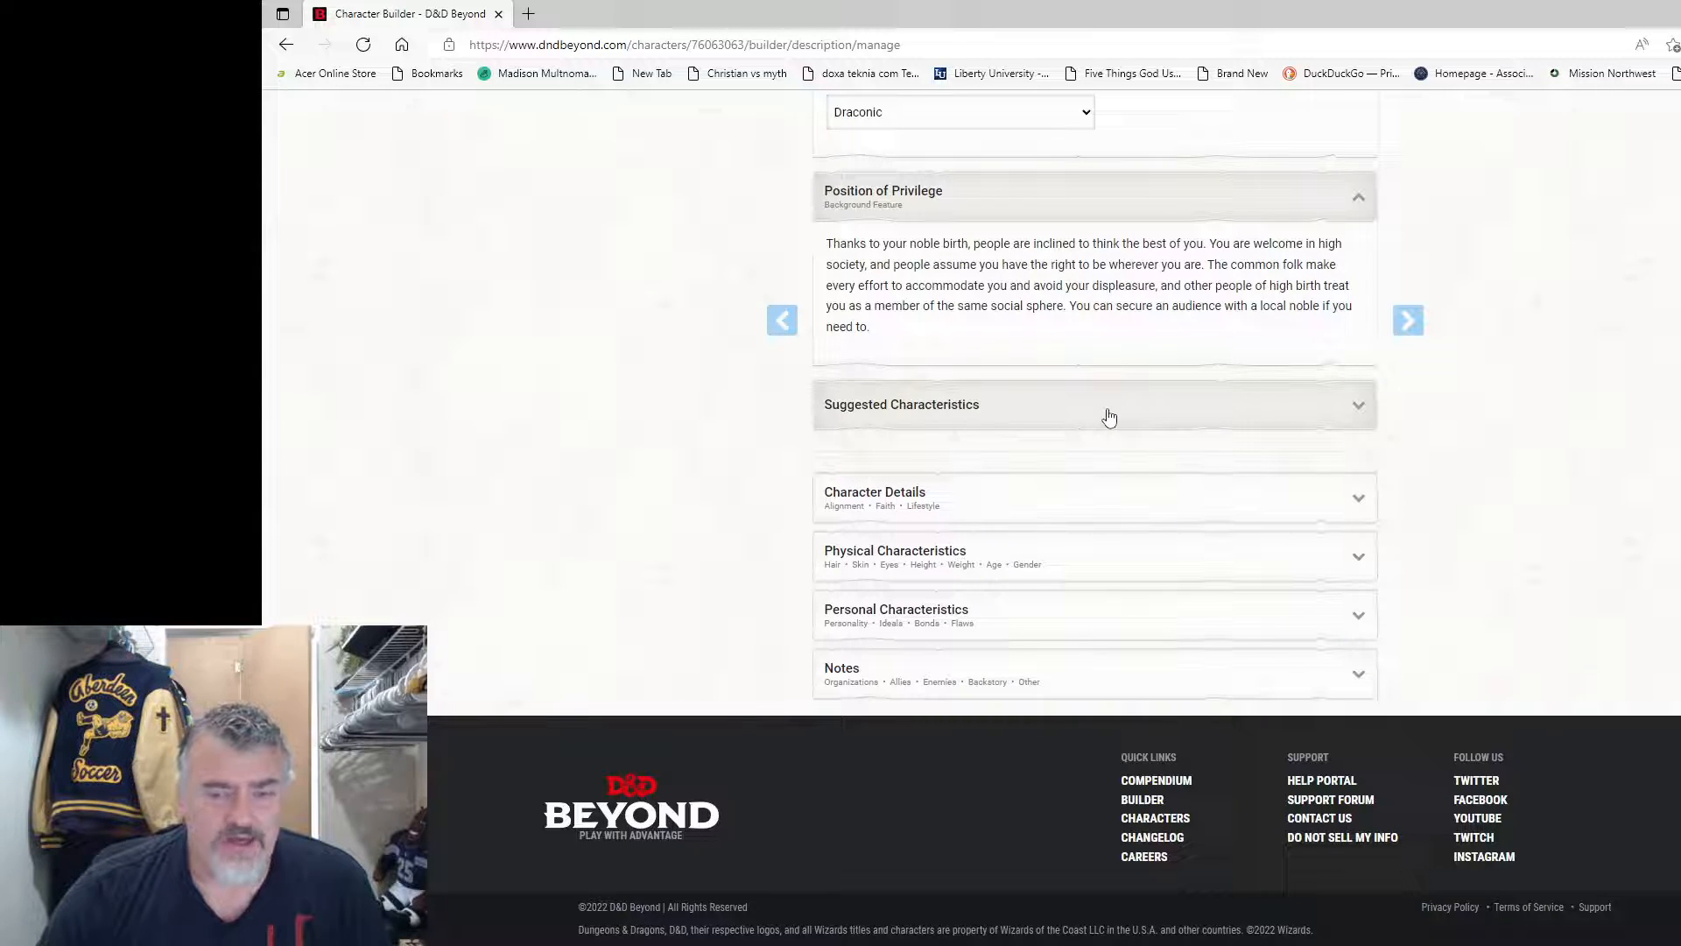
# Step: From the suggested characteristics, add personality traits 2 (loved for kindness and generosity) and 6 (not placing myself above other folk)
pyautogui.click(1111, 416)
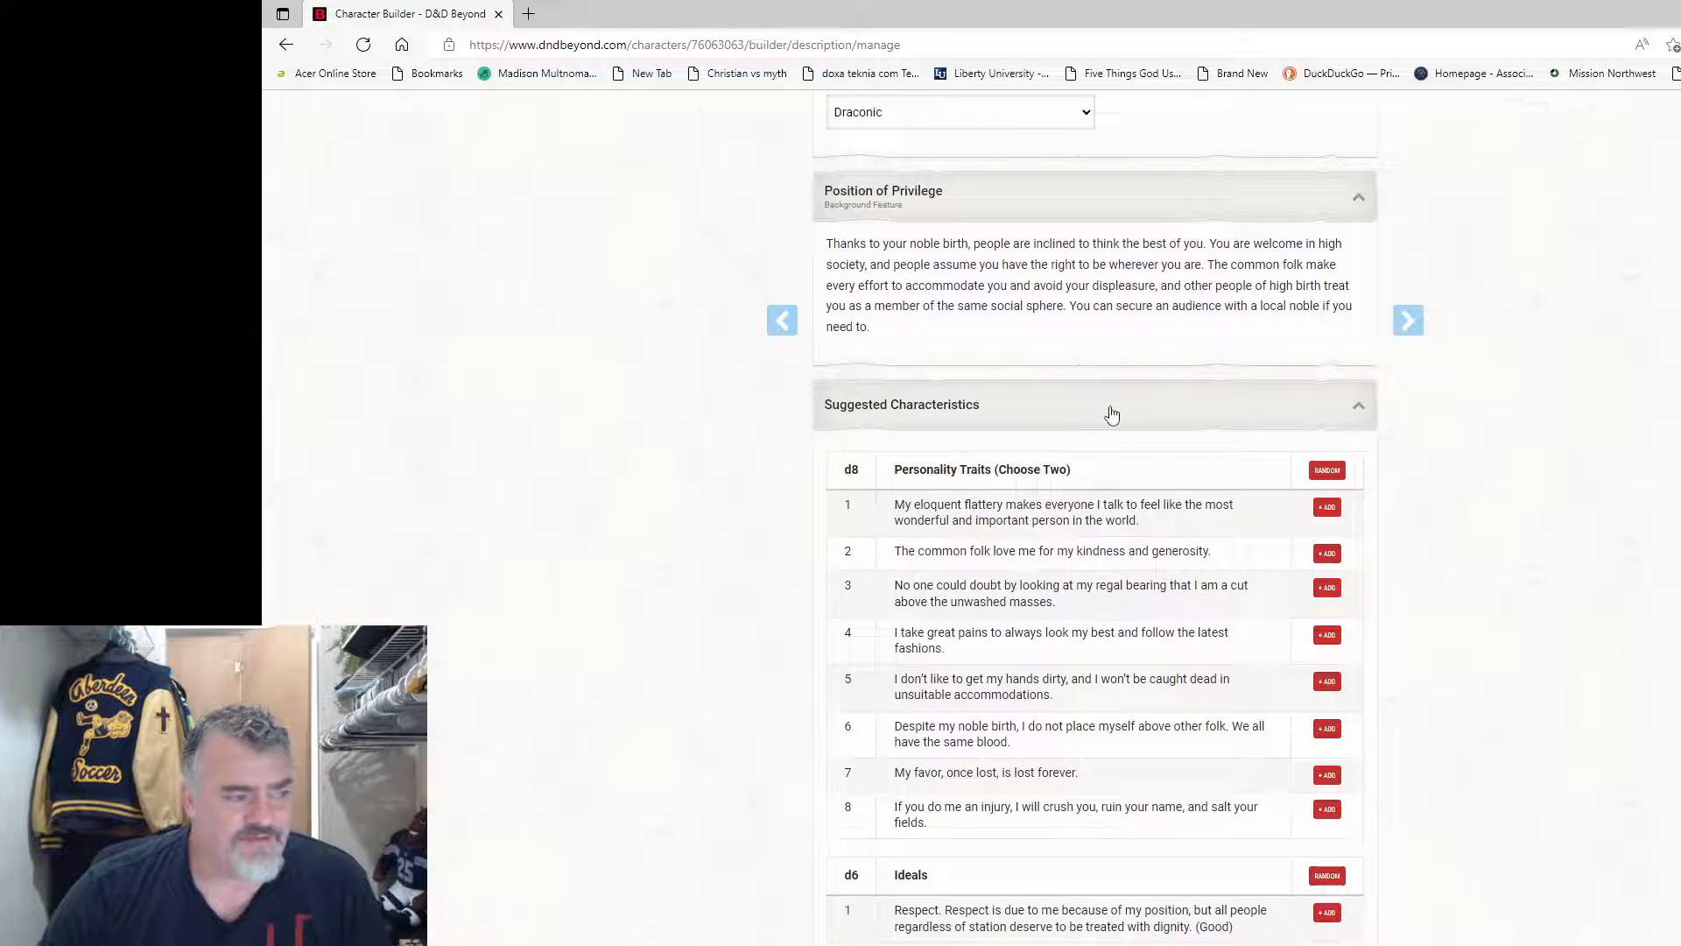
pyautogui.scroll(-3, 996, 522)
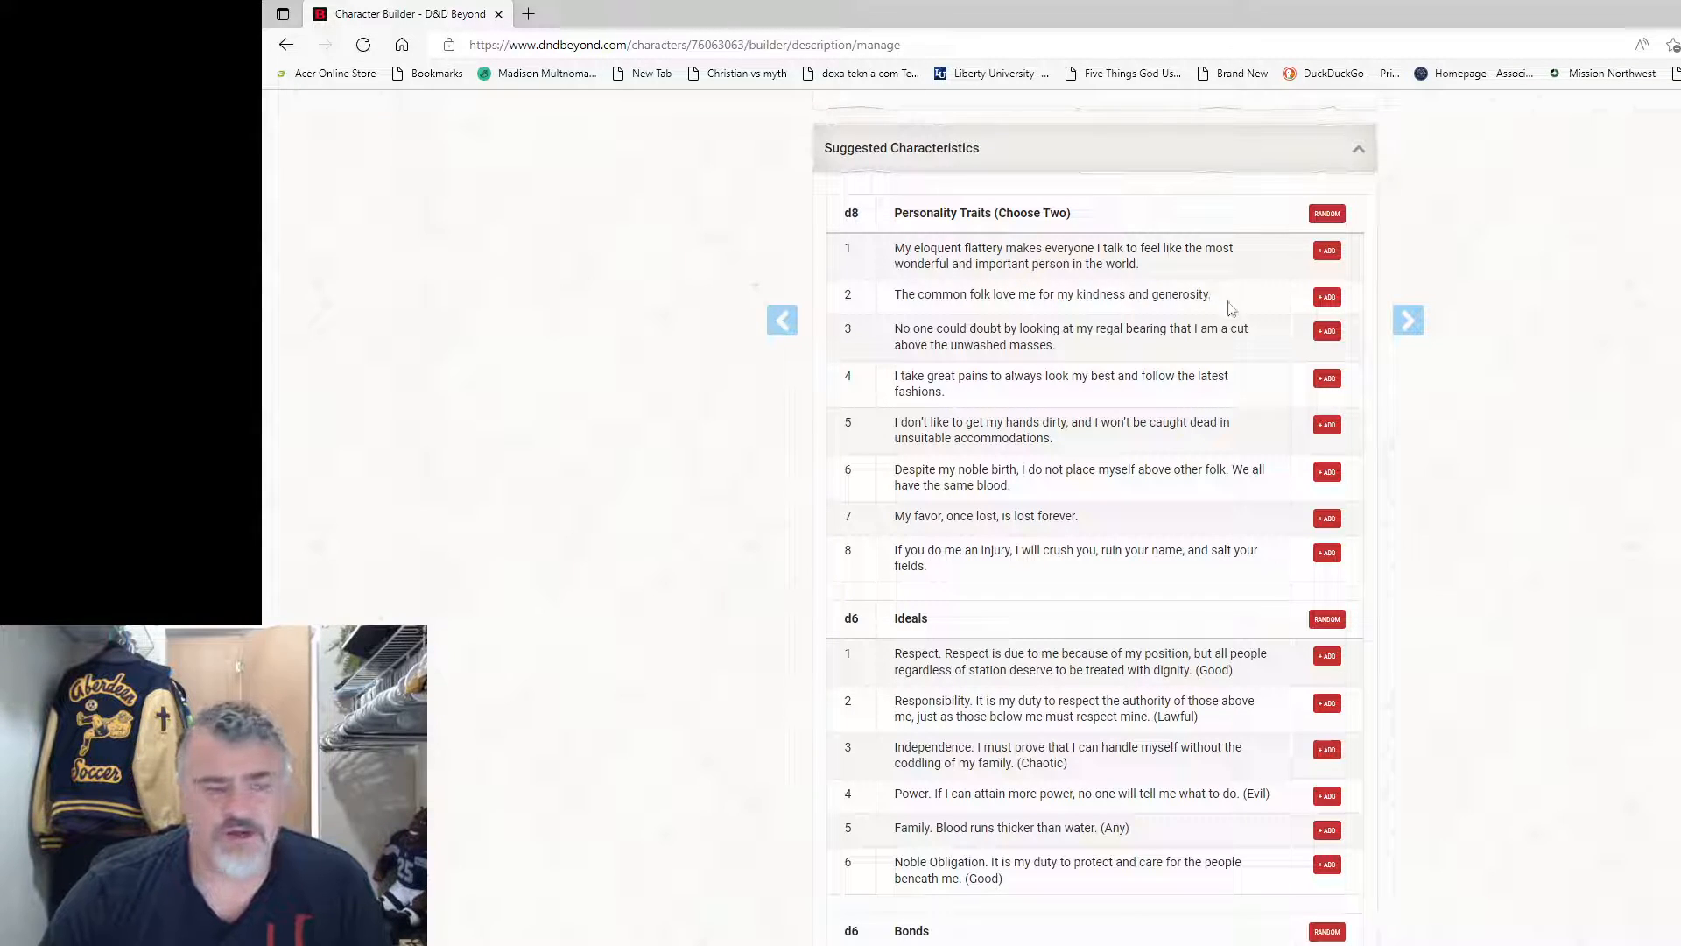
pyautogui.click(1327, 297)
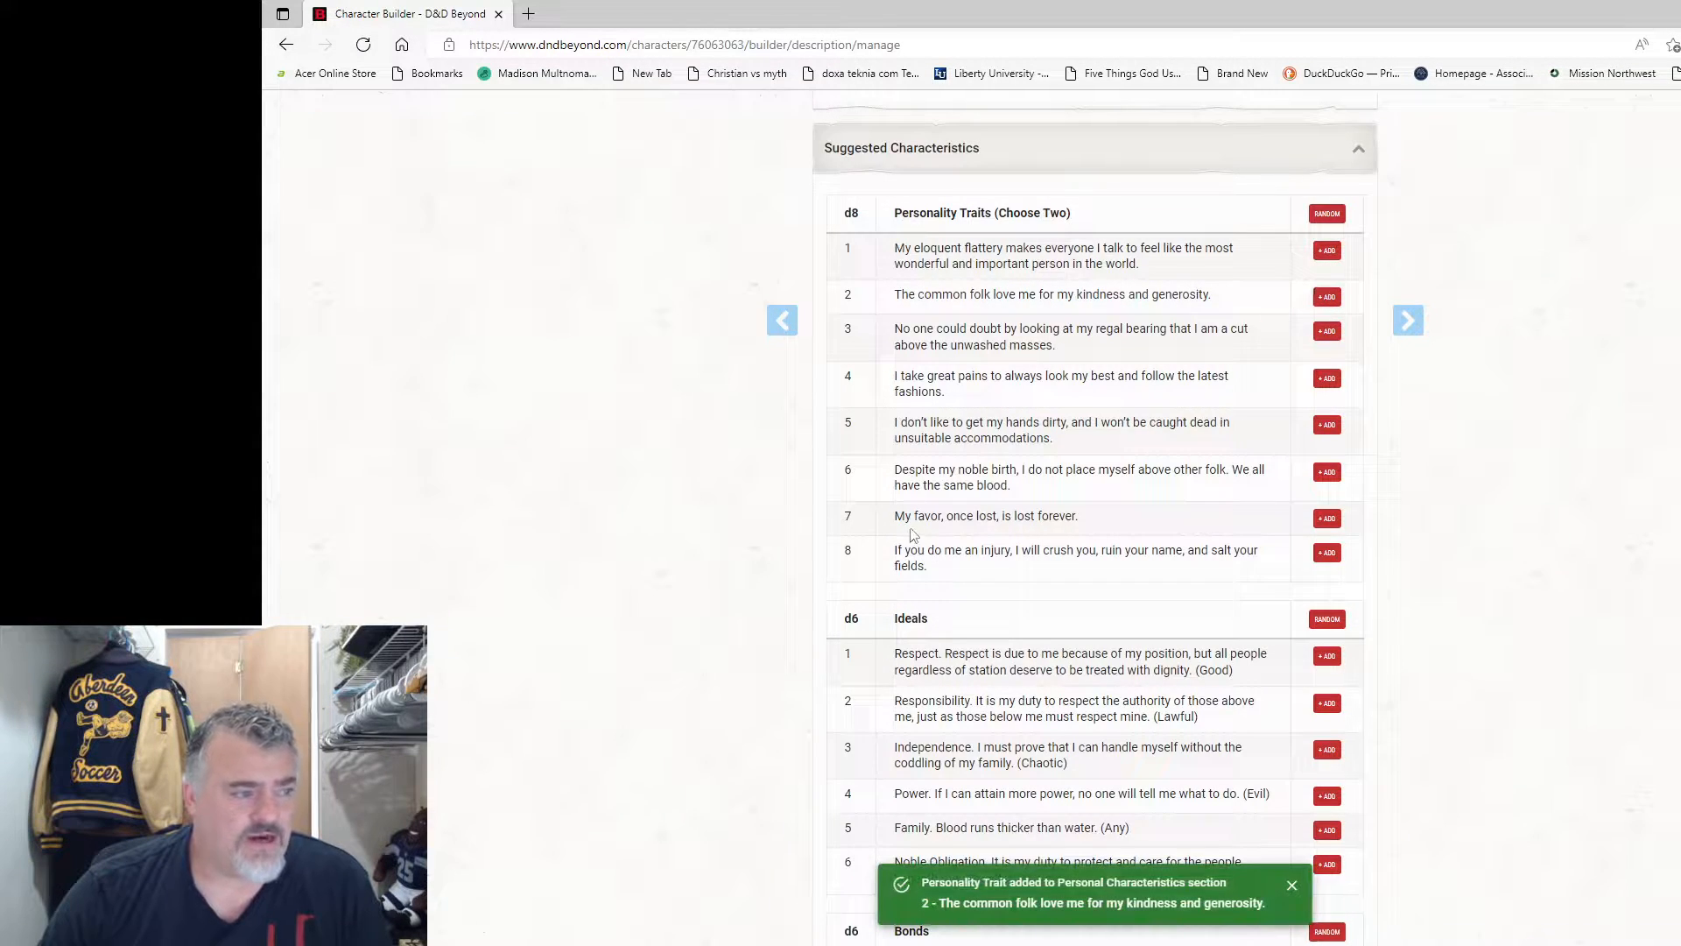
pyautogui.scroll(-6, 1086, 455)
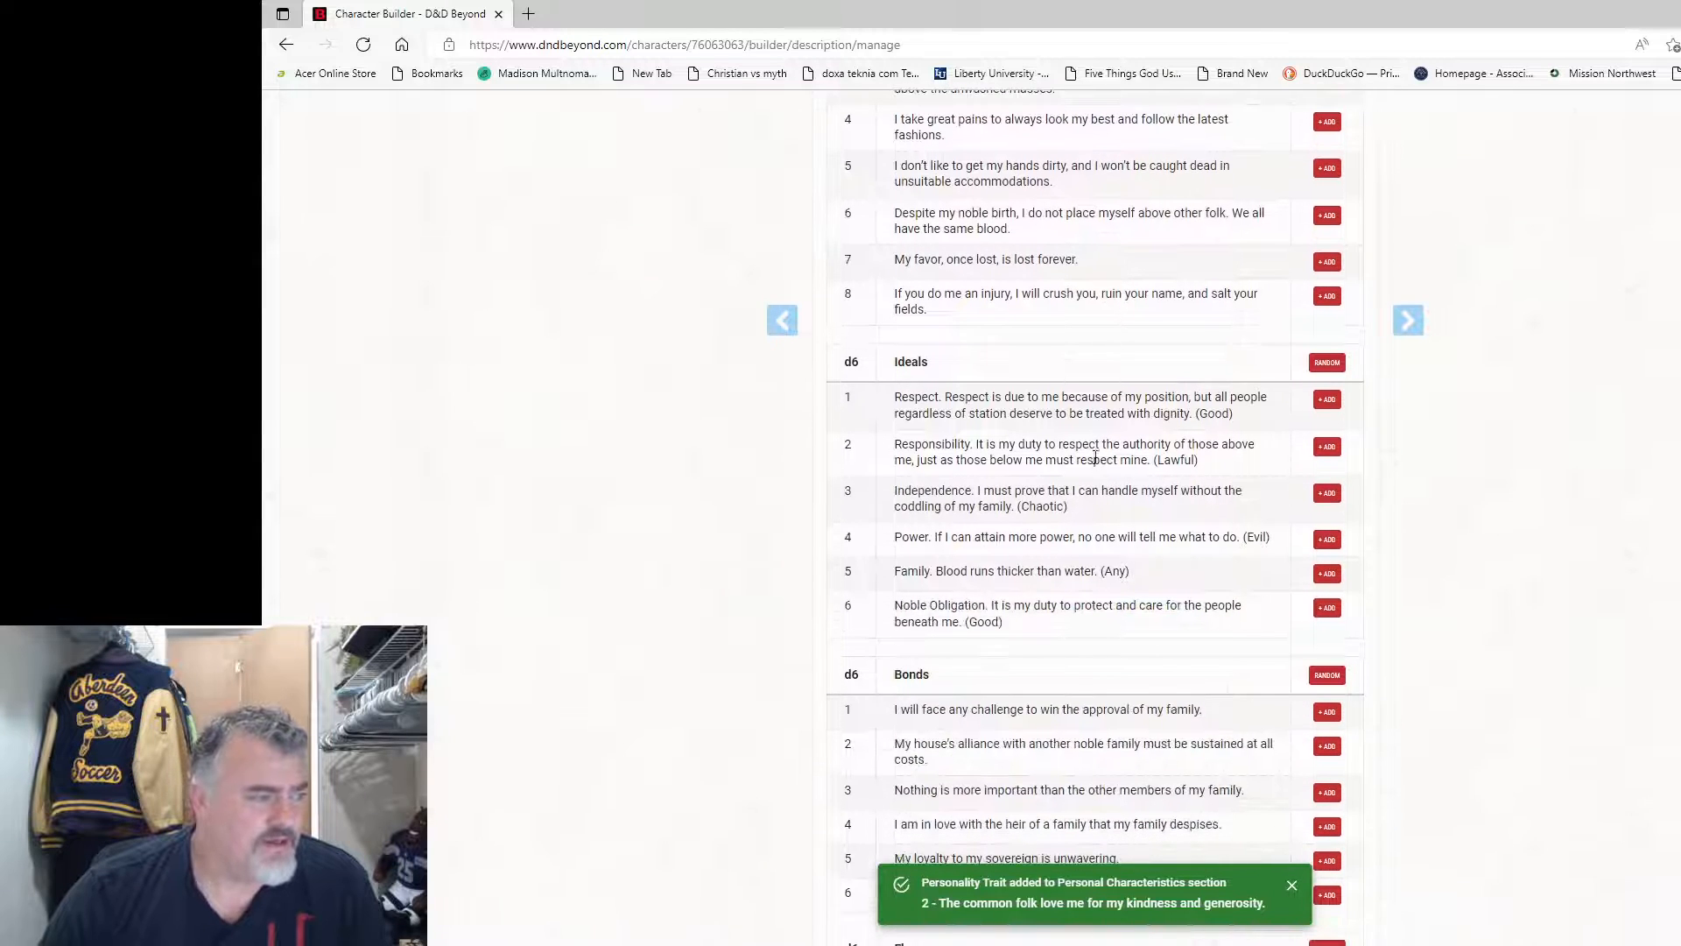
pyautogui.scroll(6, 1057, 403)
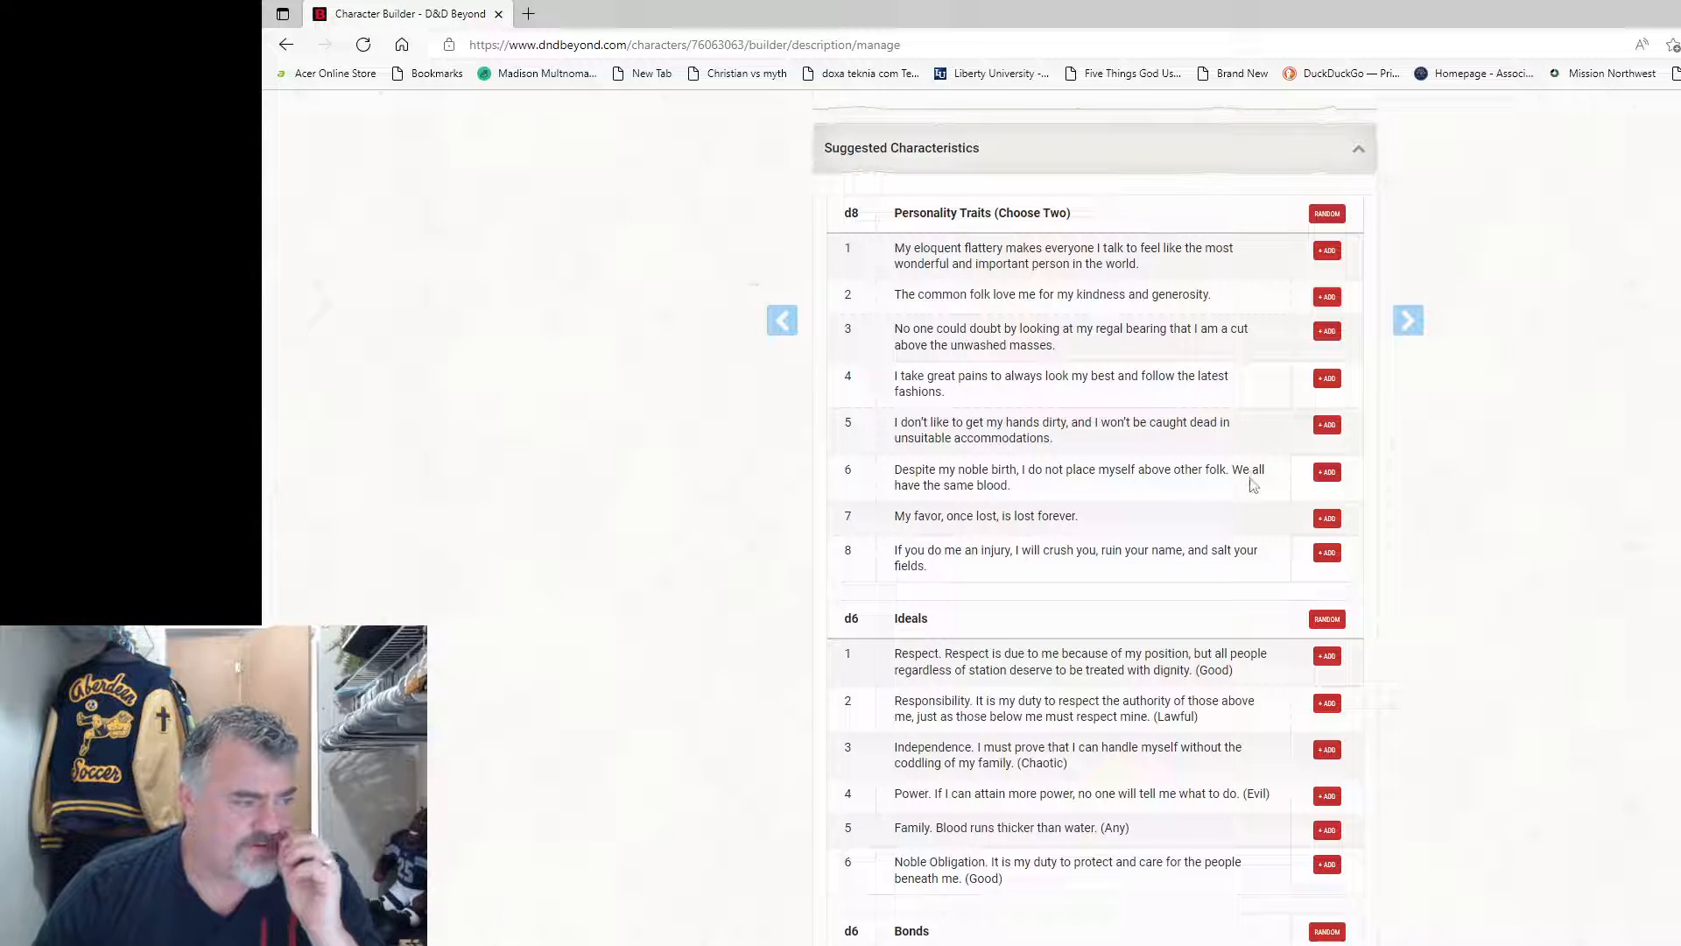
pyautogui.click(1326, 472)
# Step: Add the Respect ideal, bond 6 about being a hero of the people, and flaw 5 about the world revolving around me
pyautogui.scroll(-4, 1139, 508)
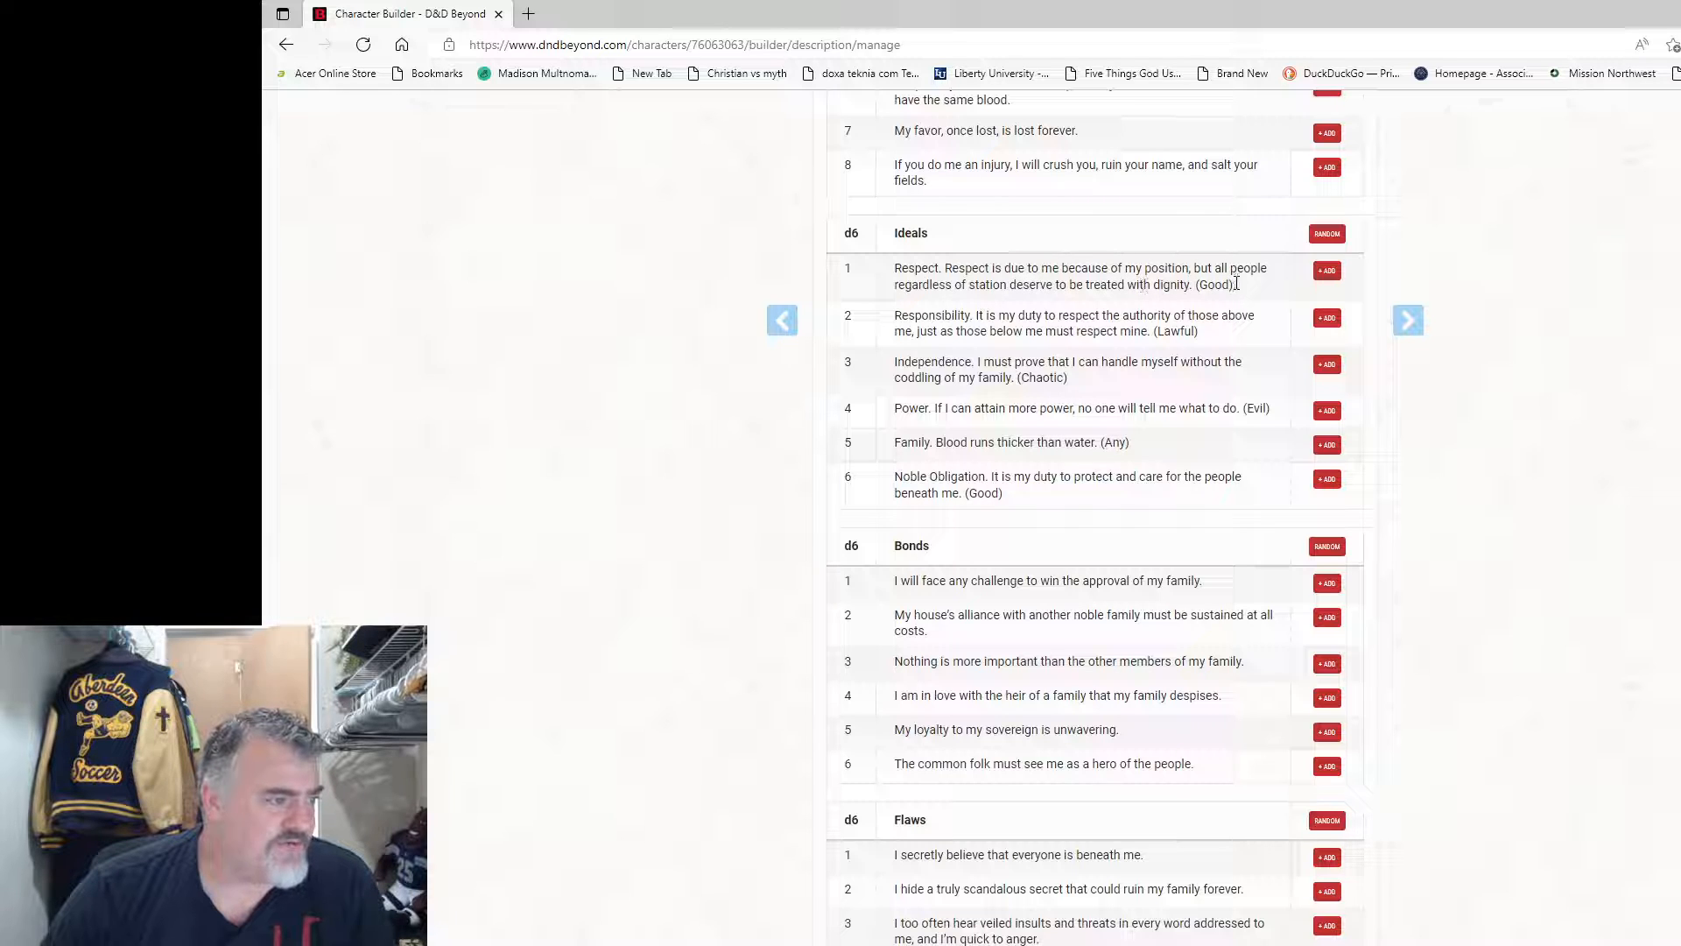
pyautogui.click(1326, 271)
pyautogui.scroll(-4, 1056, 332)
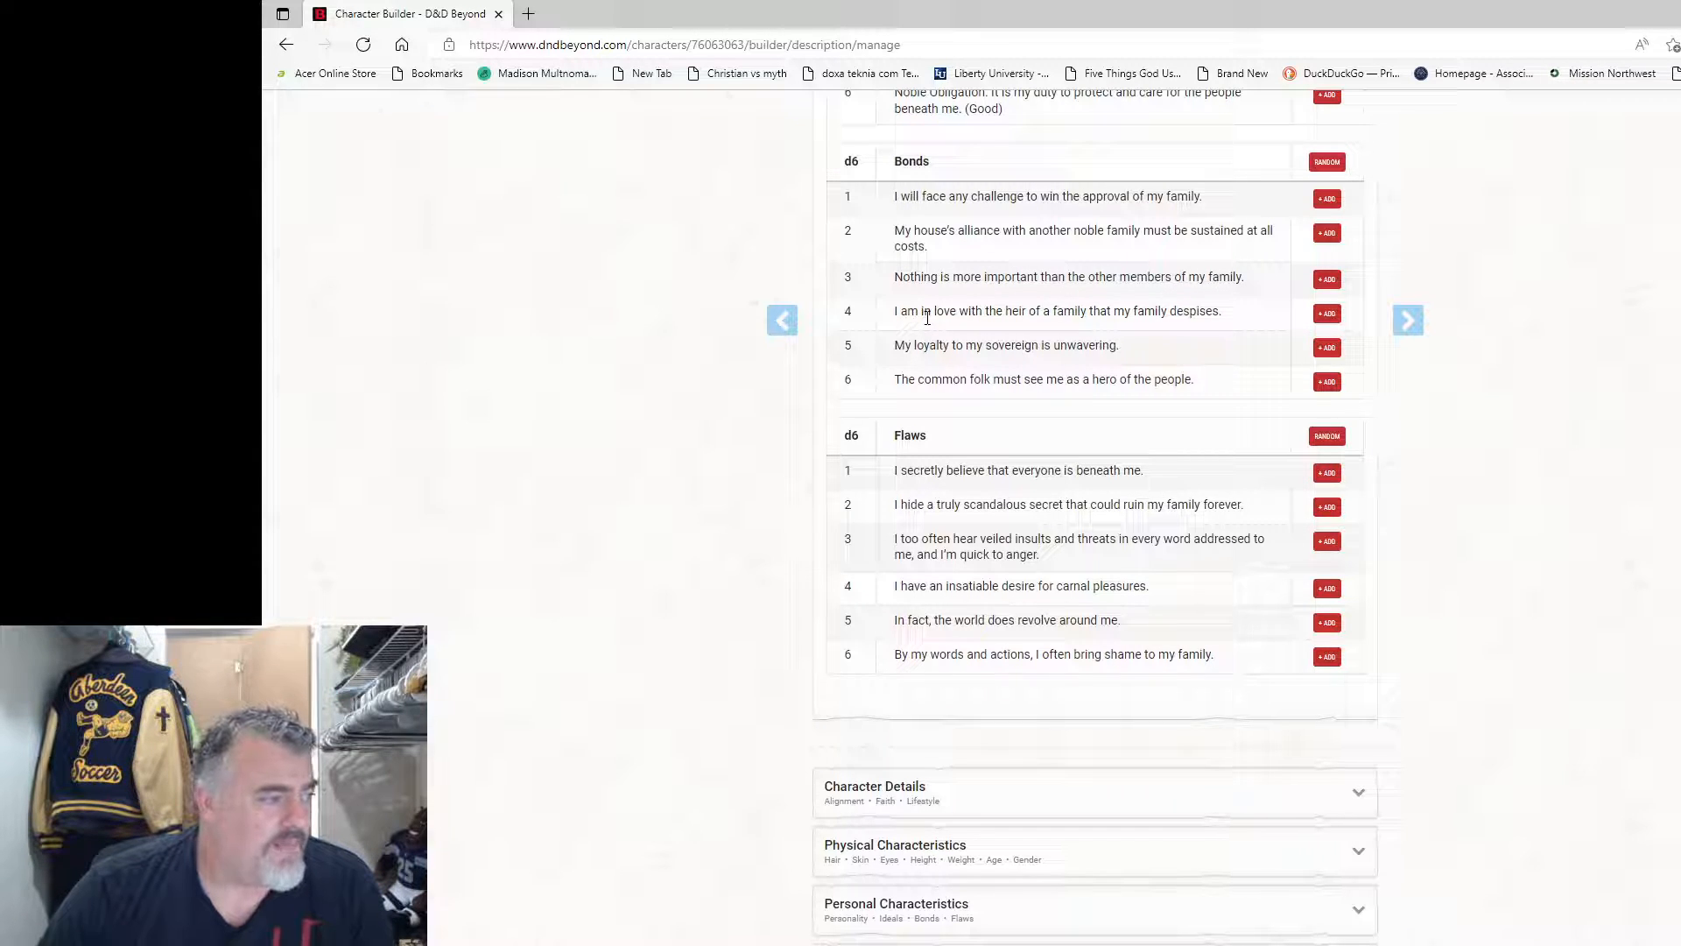
pyautogui.click(1327, 382)
pyautogui.scroll(-3, 985, 406)
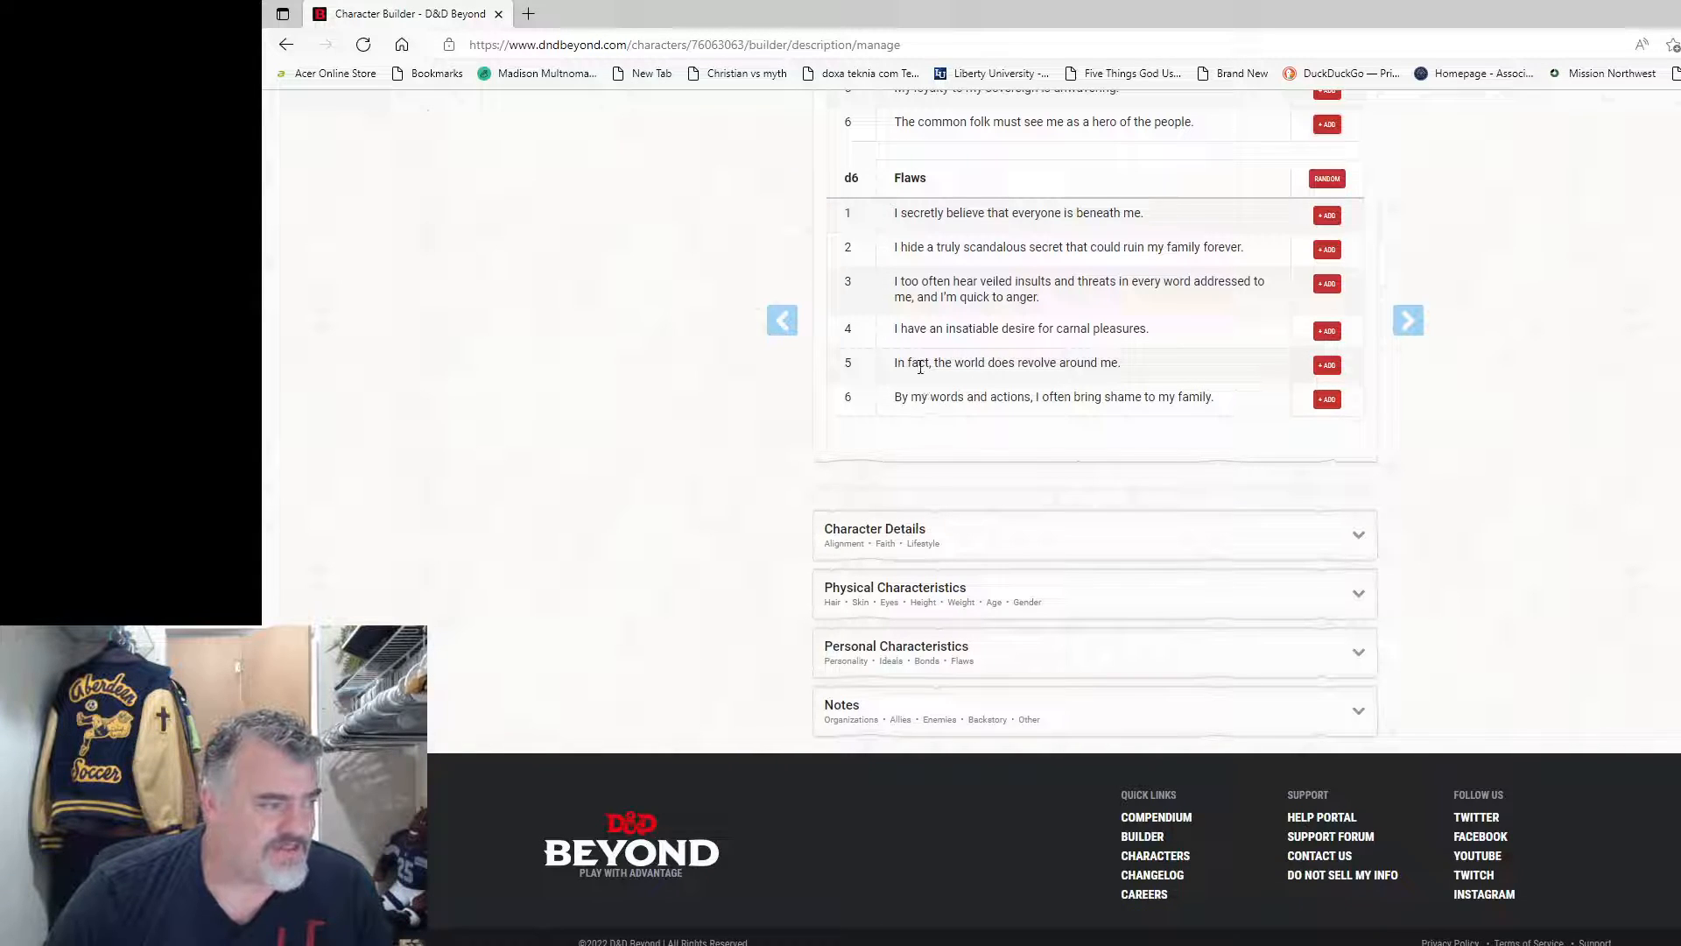
pyautogui.click(1326, 364)
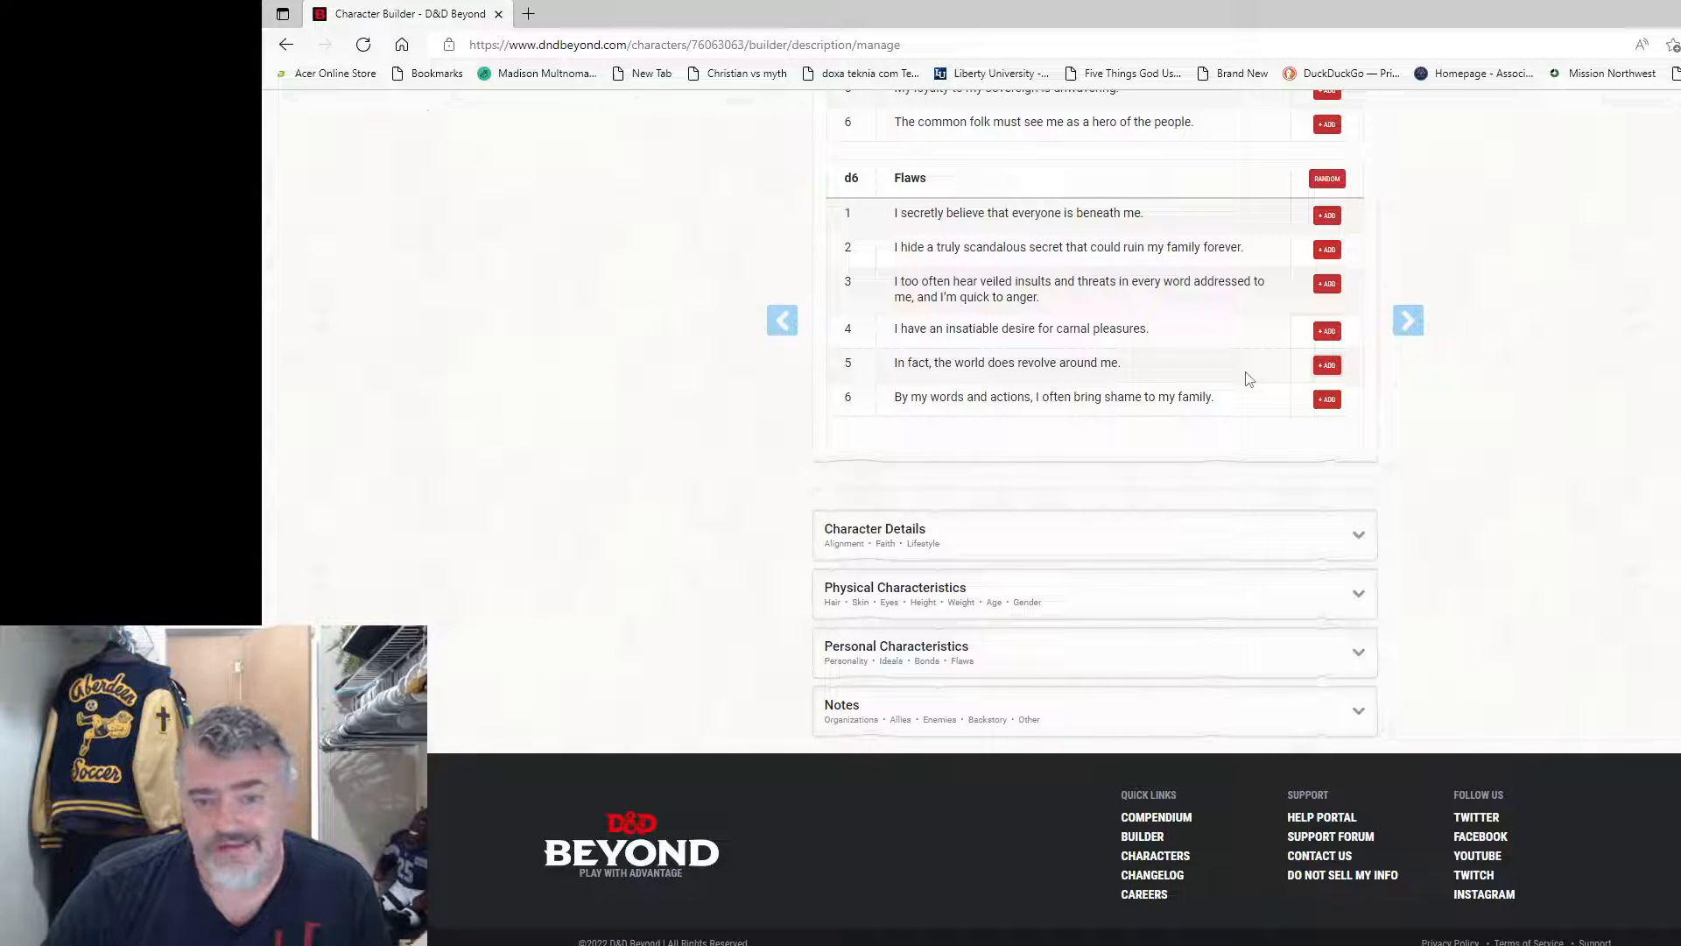
# Step: Expand the character details and set the alignment to Chaotic Good
pyautogui.scroll(-1, 1243, 385)
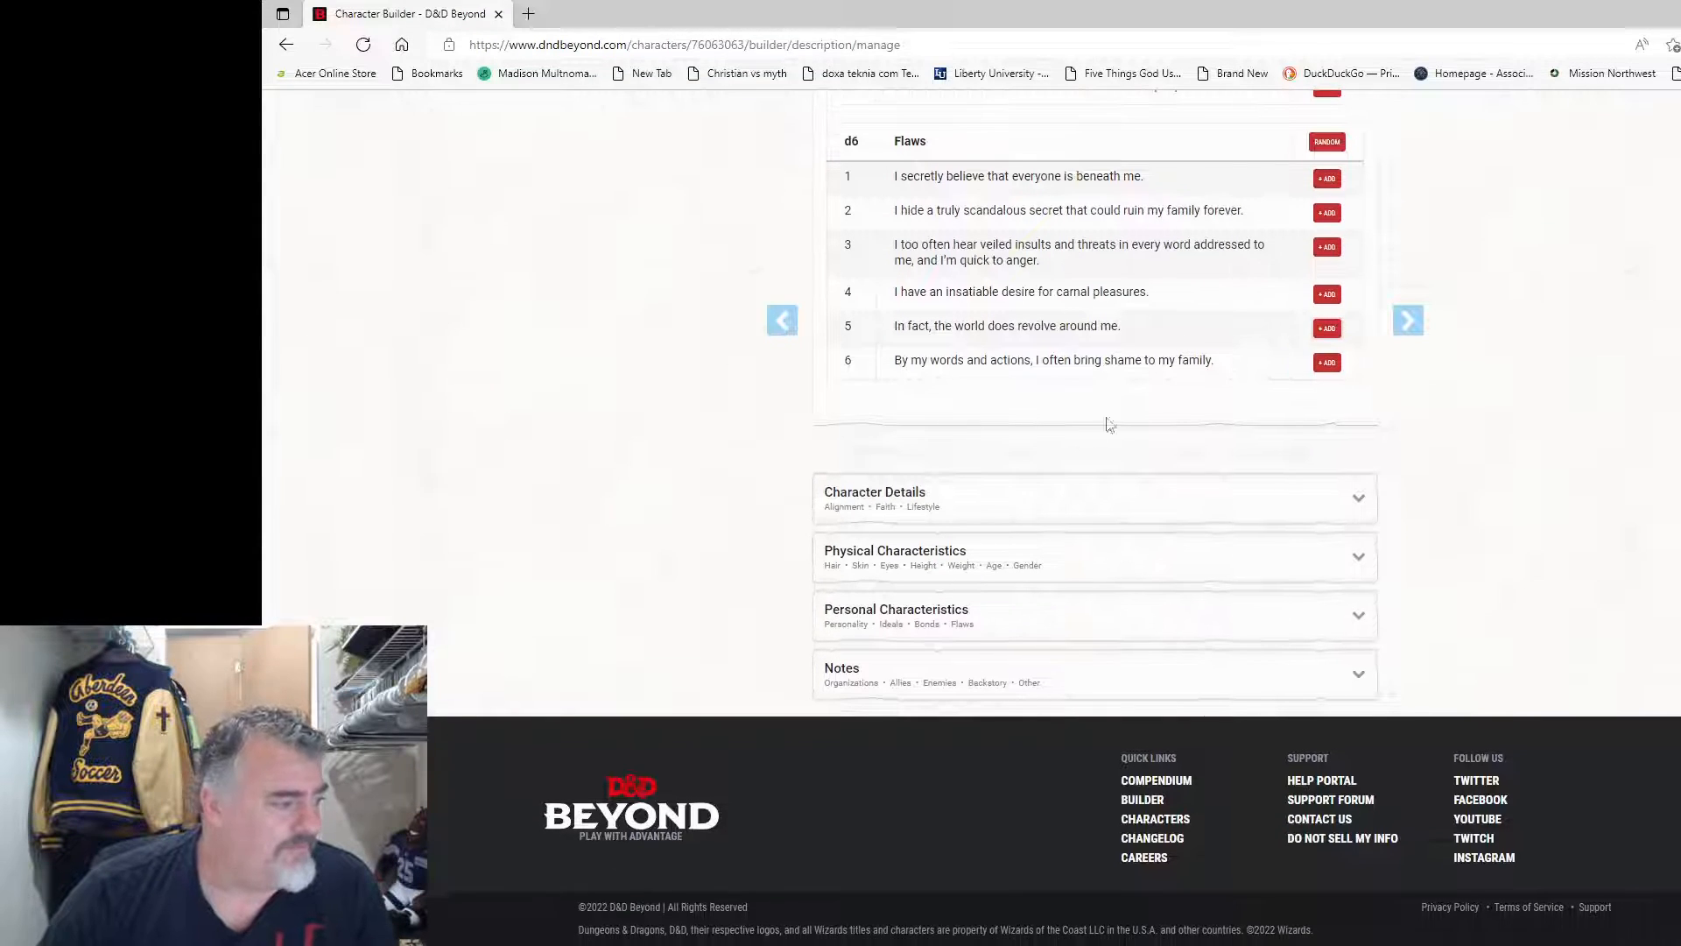
pyautogui.click(1035, 497)
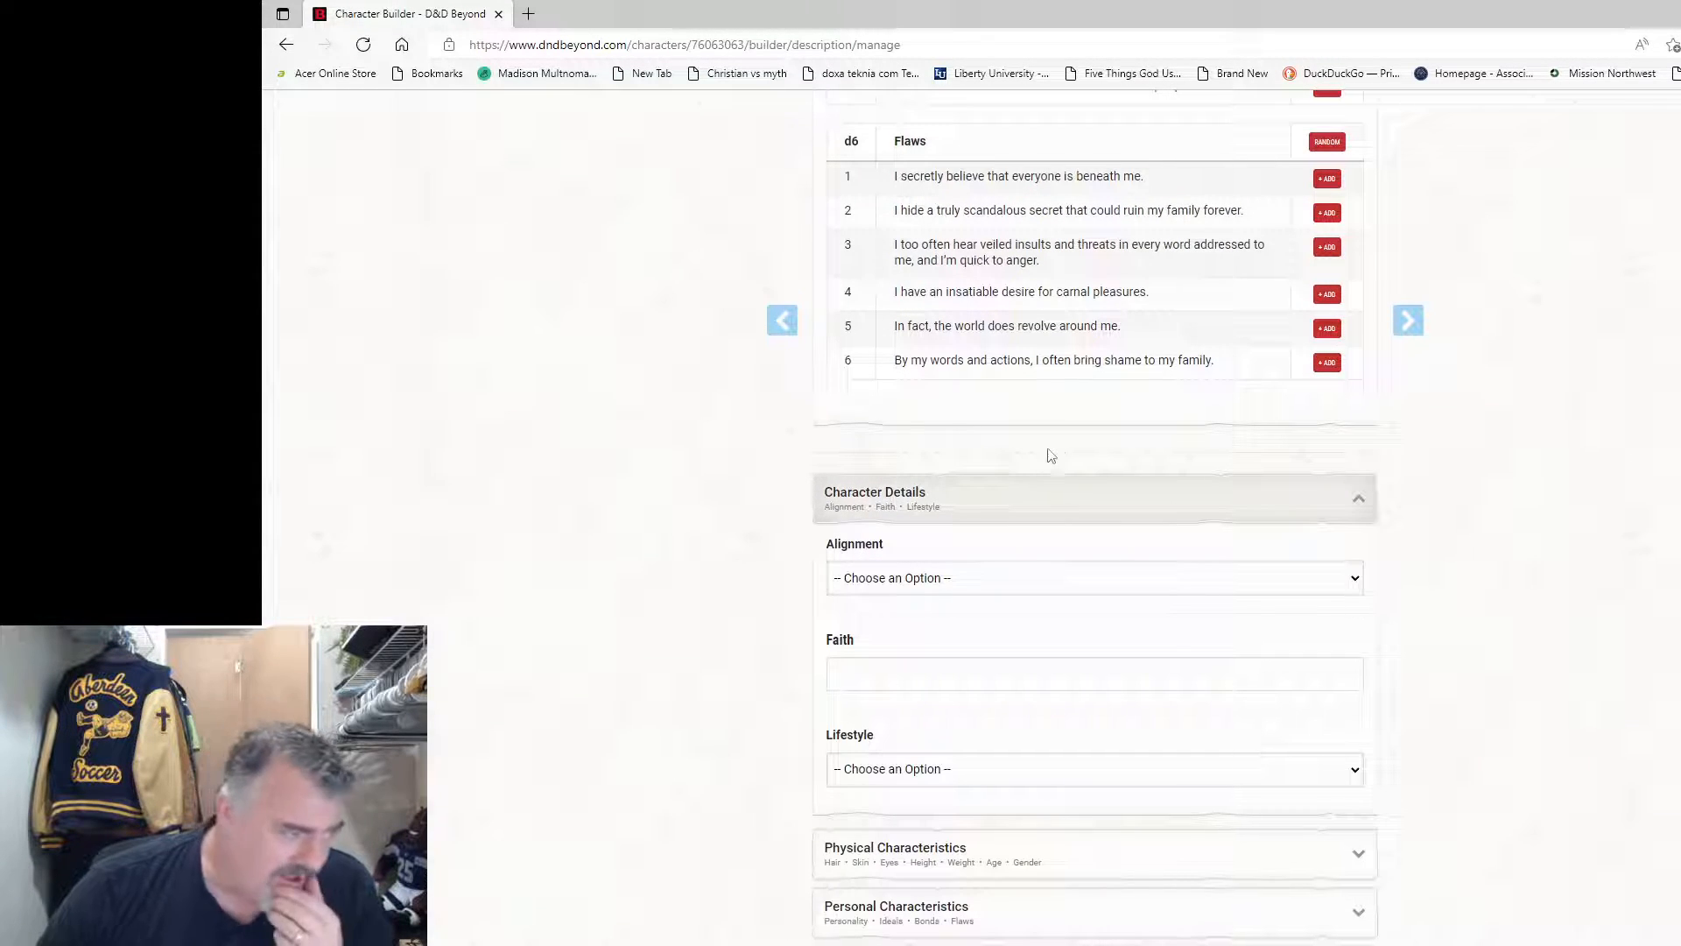
pyautogui.scroll(-3, 1048, 455)
pyautogui.click(1169, 322)
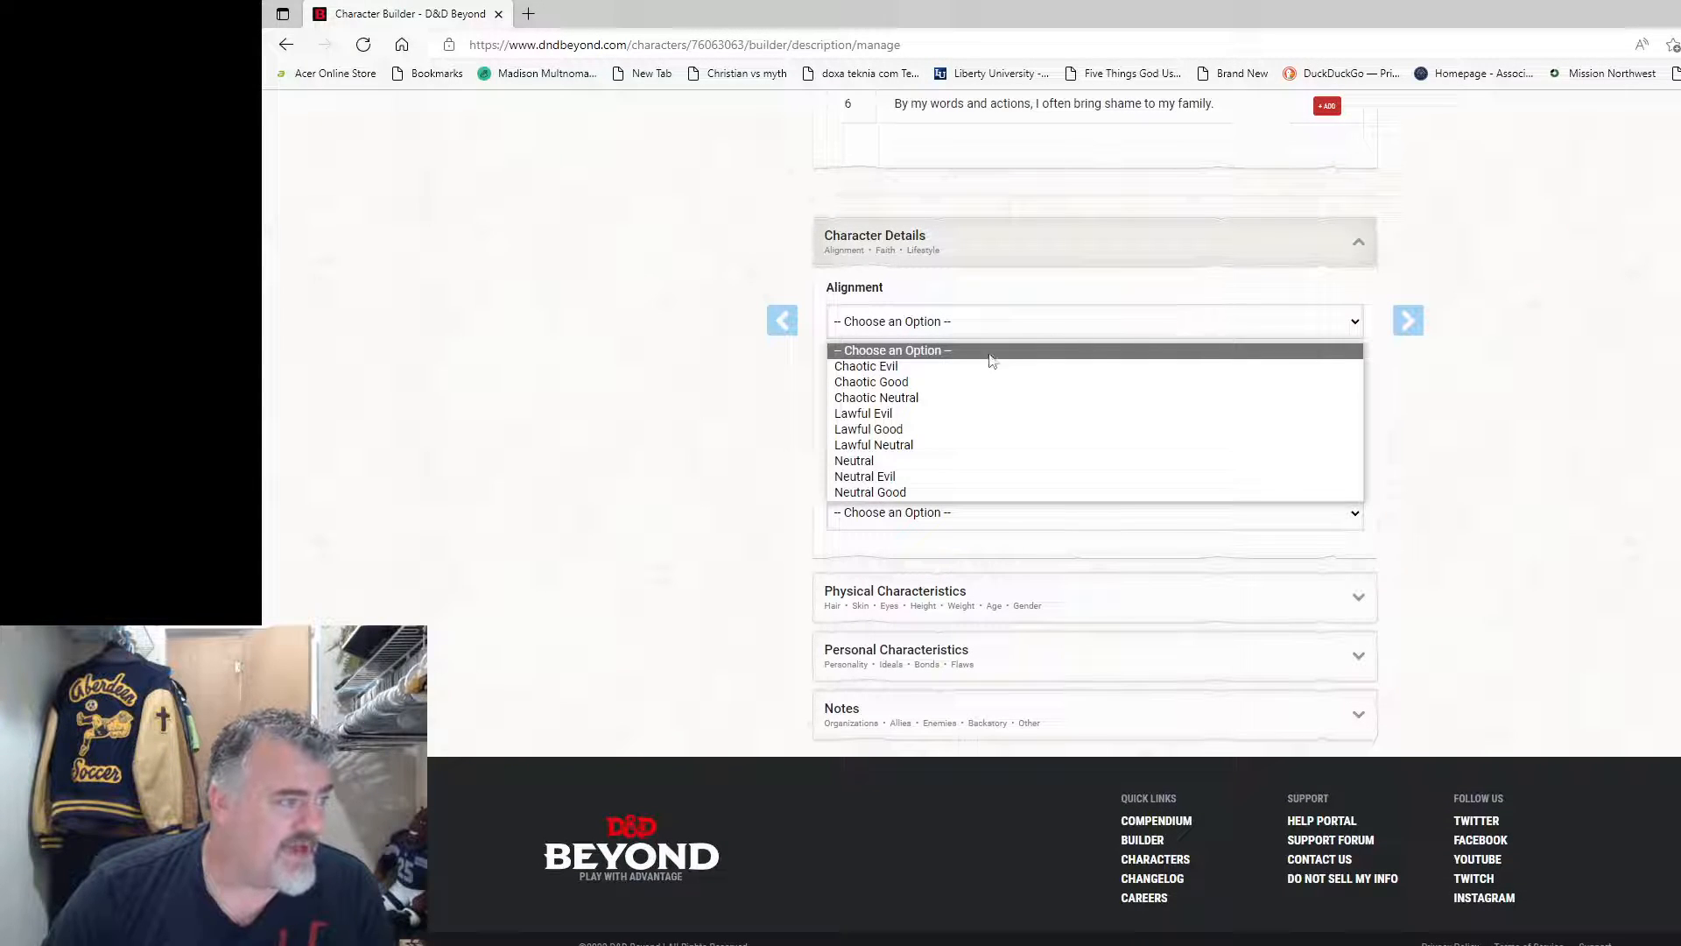
pyautogui.click(927, 384)
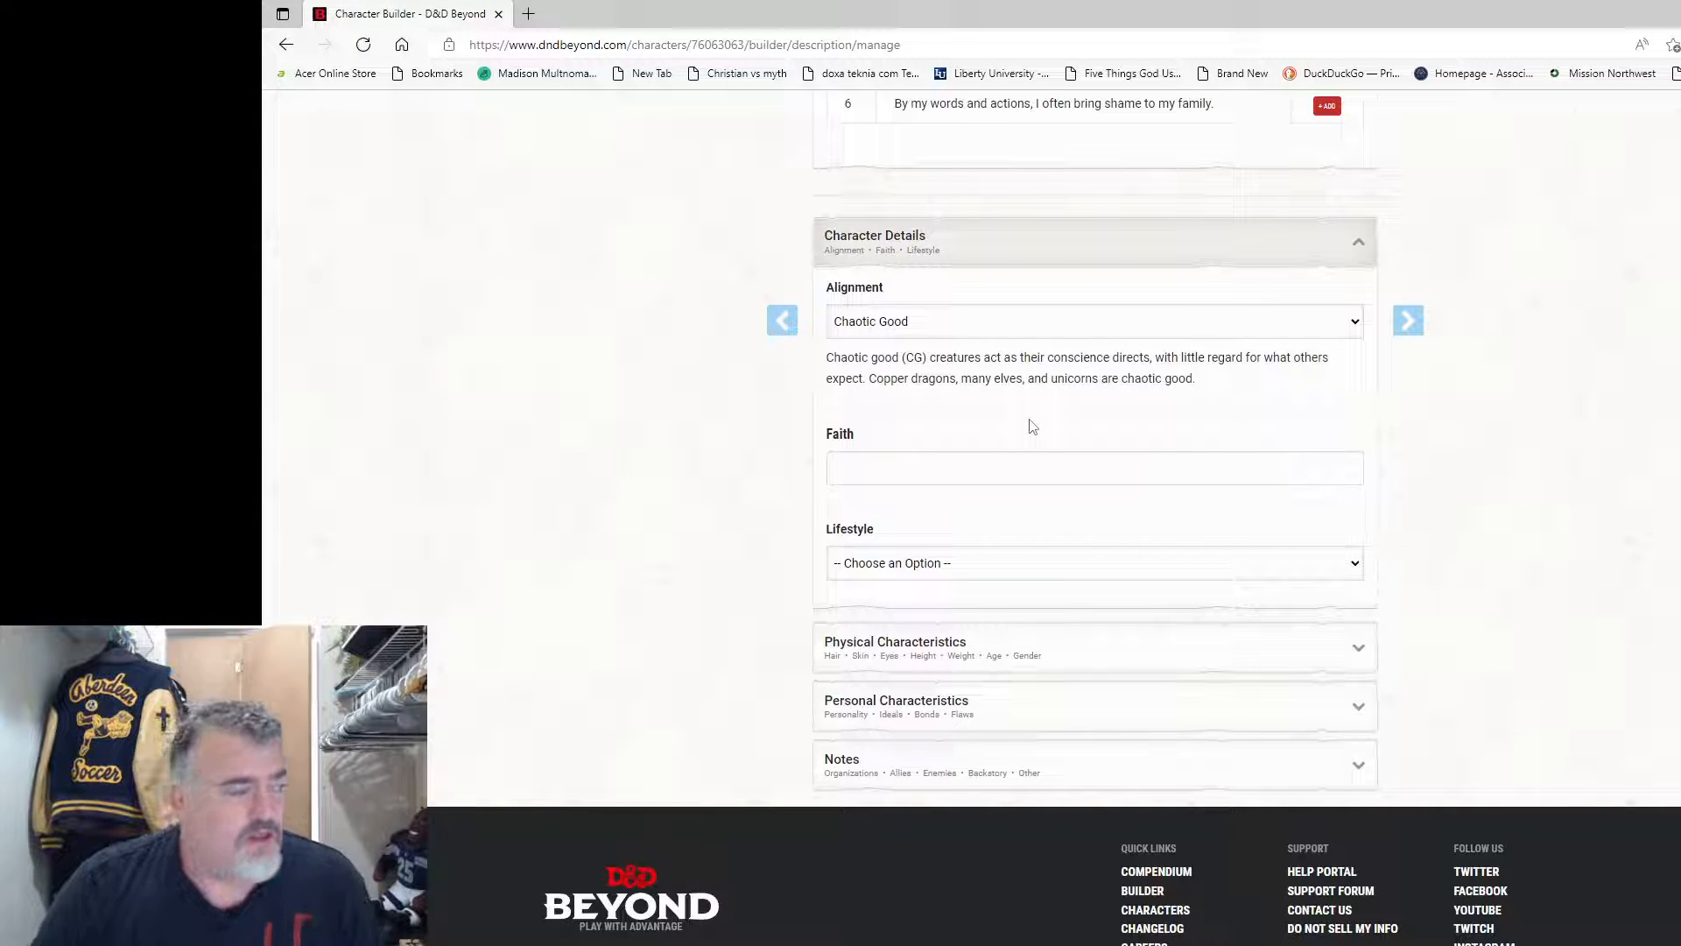
pyautogui.click(1109, 321)
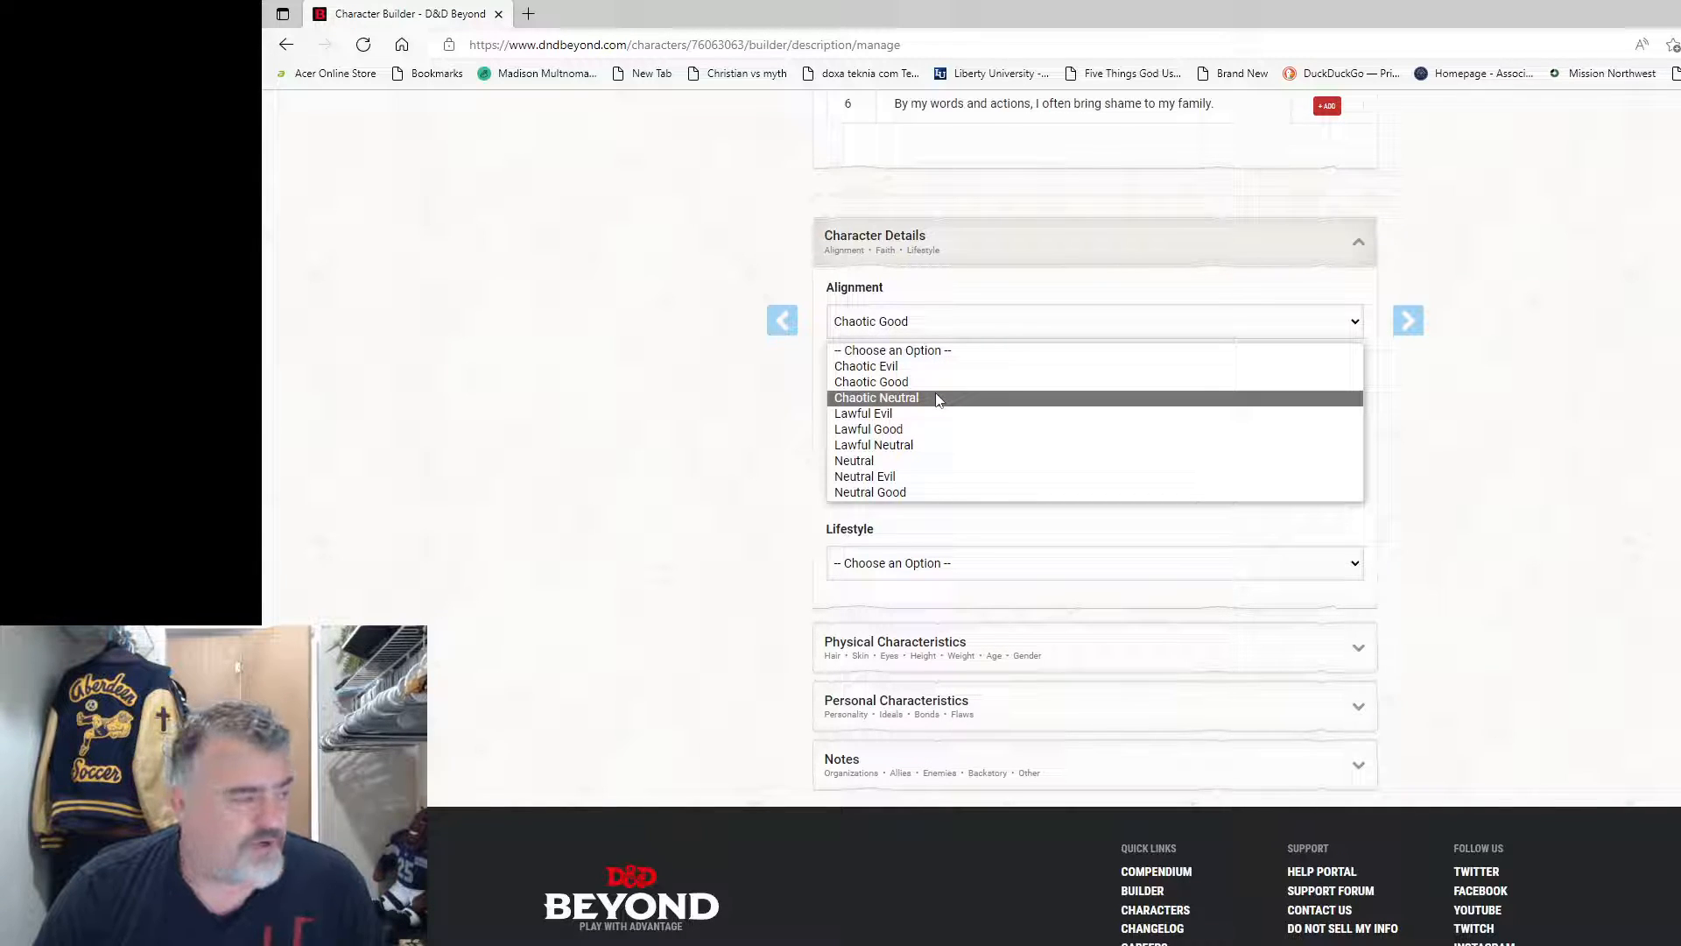
pyautogui.click(771, 417)
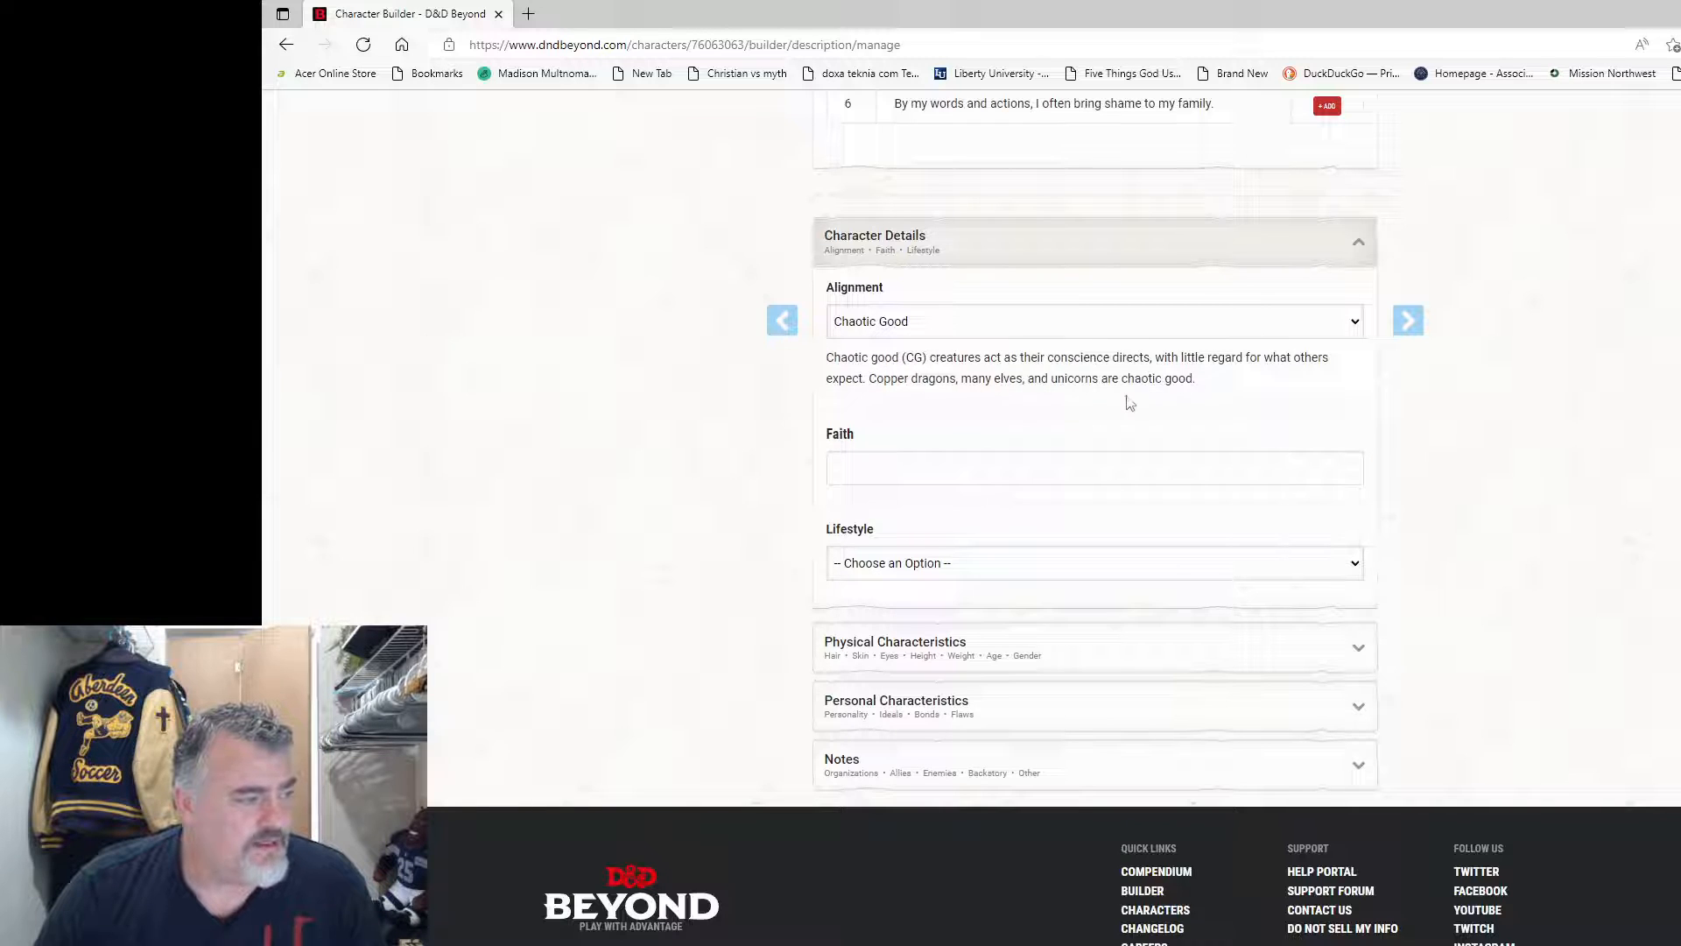
# Step: Set the character's lifestyle to Wealthy (4GP)
pyautogui.scroll(-1, 1101, 427)
pyautogui.click(954, 379)
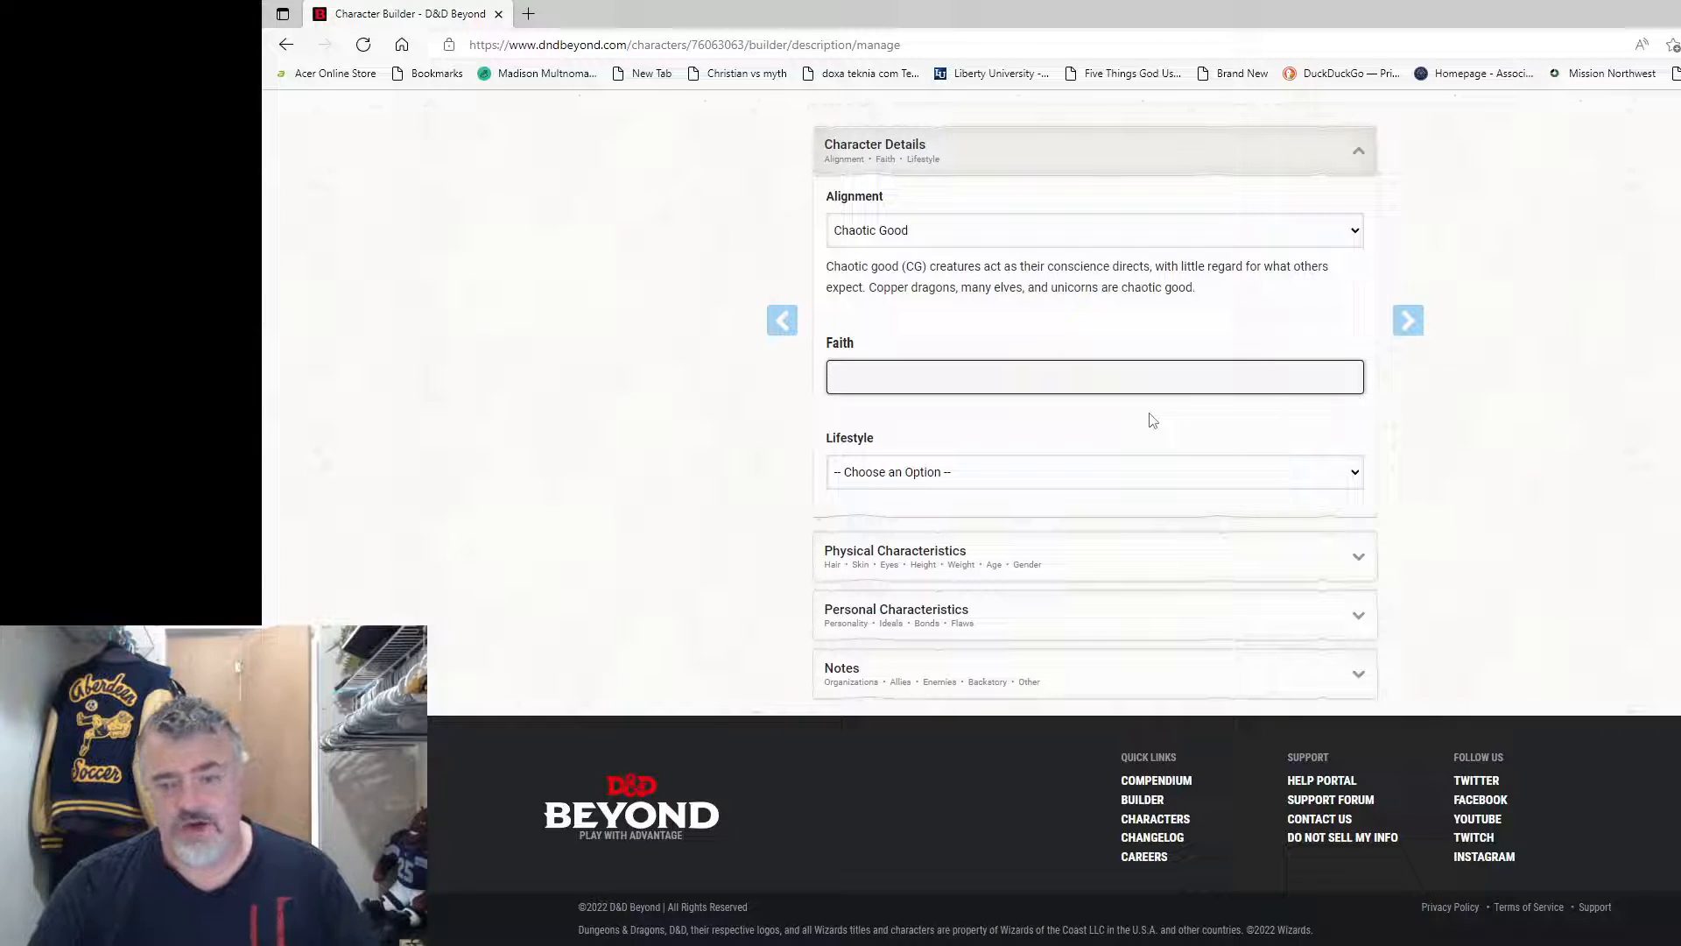
pyautogui.click(1083, 472)
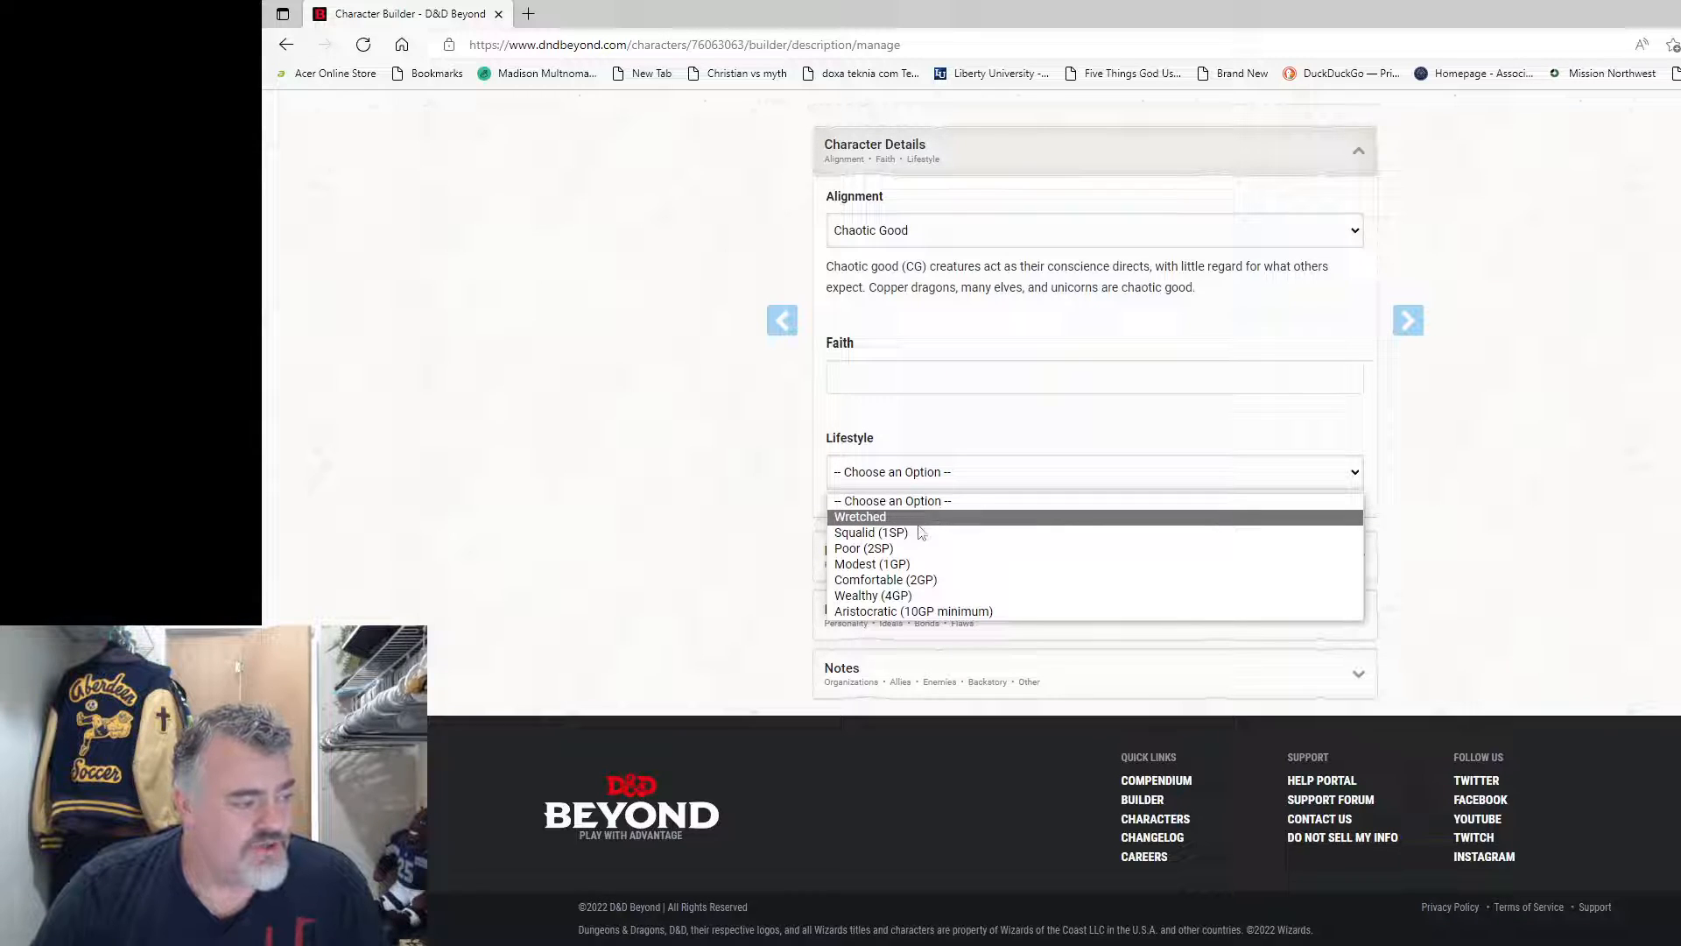
pyautogui.click(926, 601)
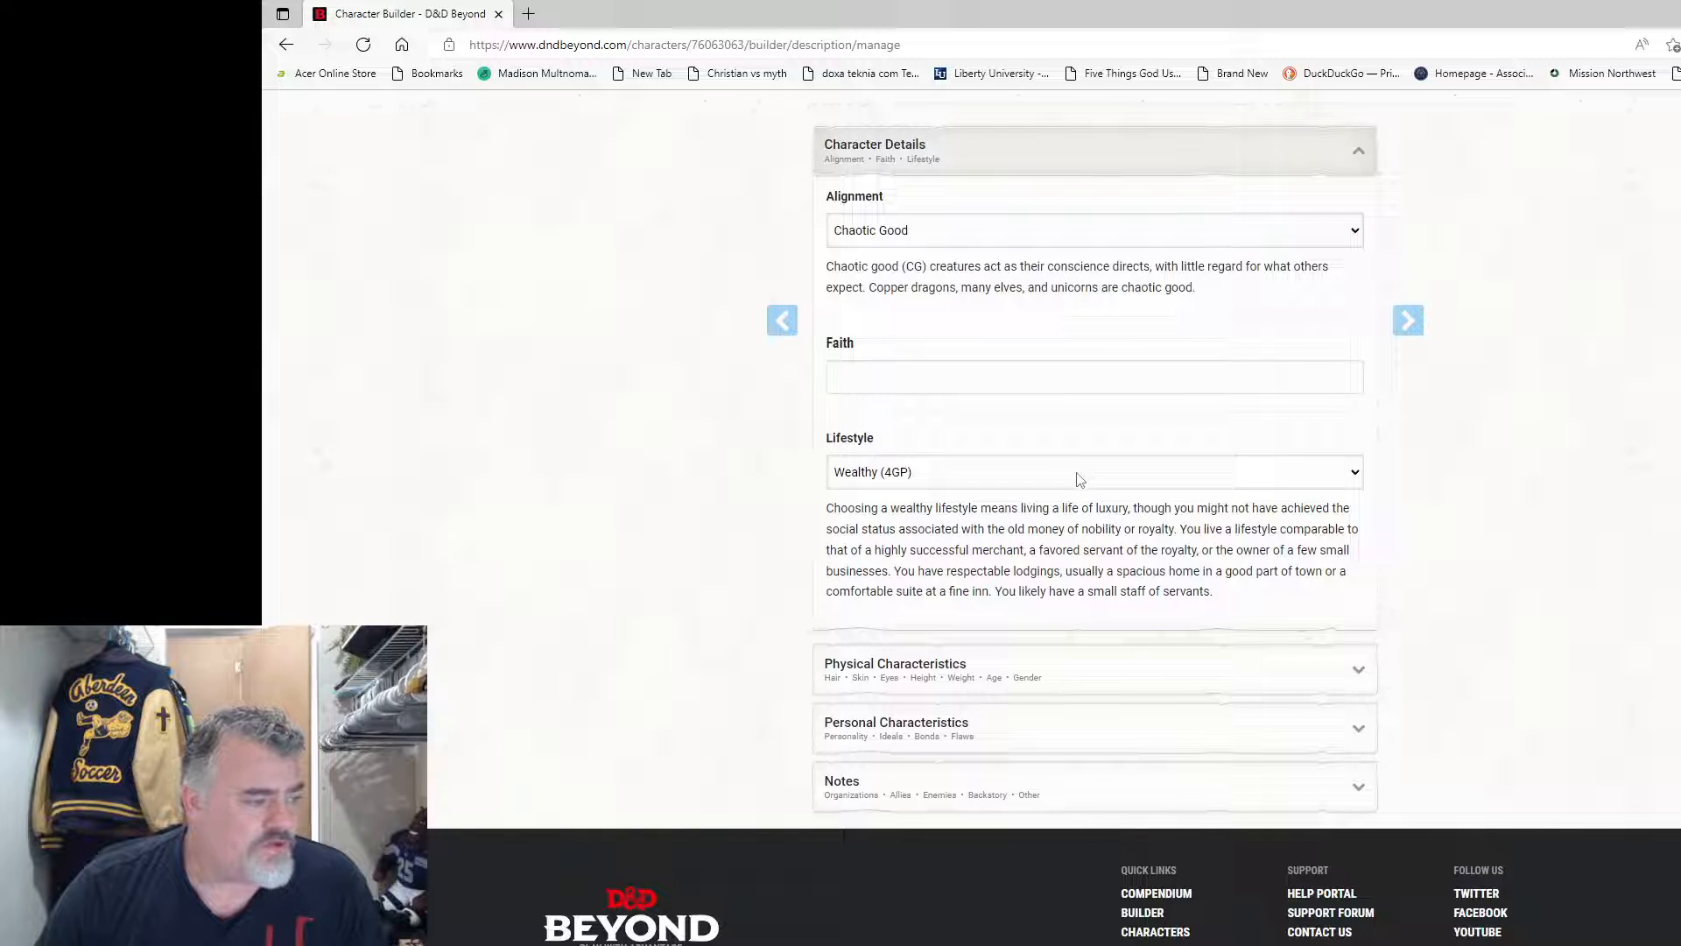
# Step: In the physical characteristics, enter Grey for hair, White for skin and Blue for eyes
pyautogui.scroll(-1, 1079, 479)
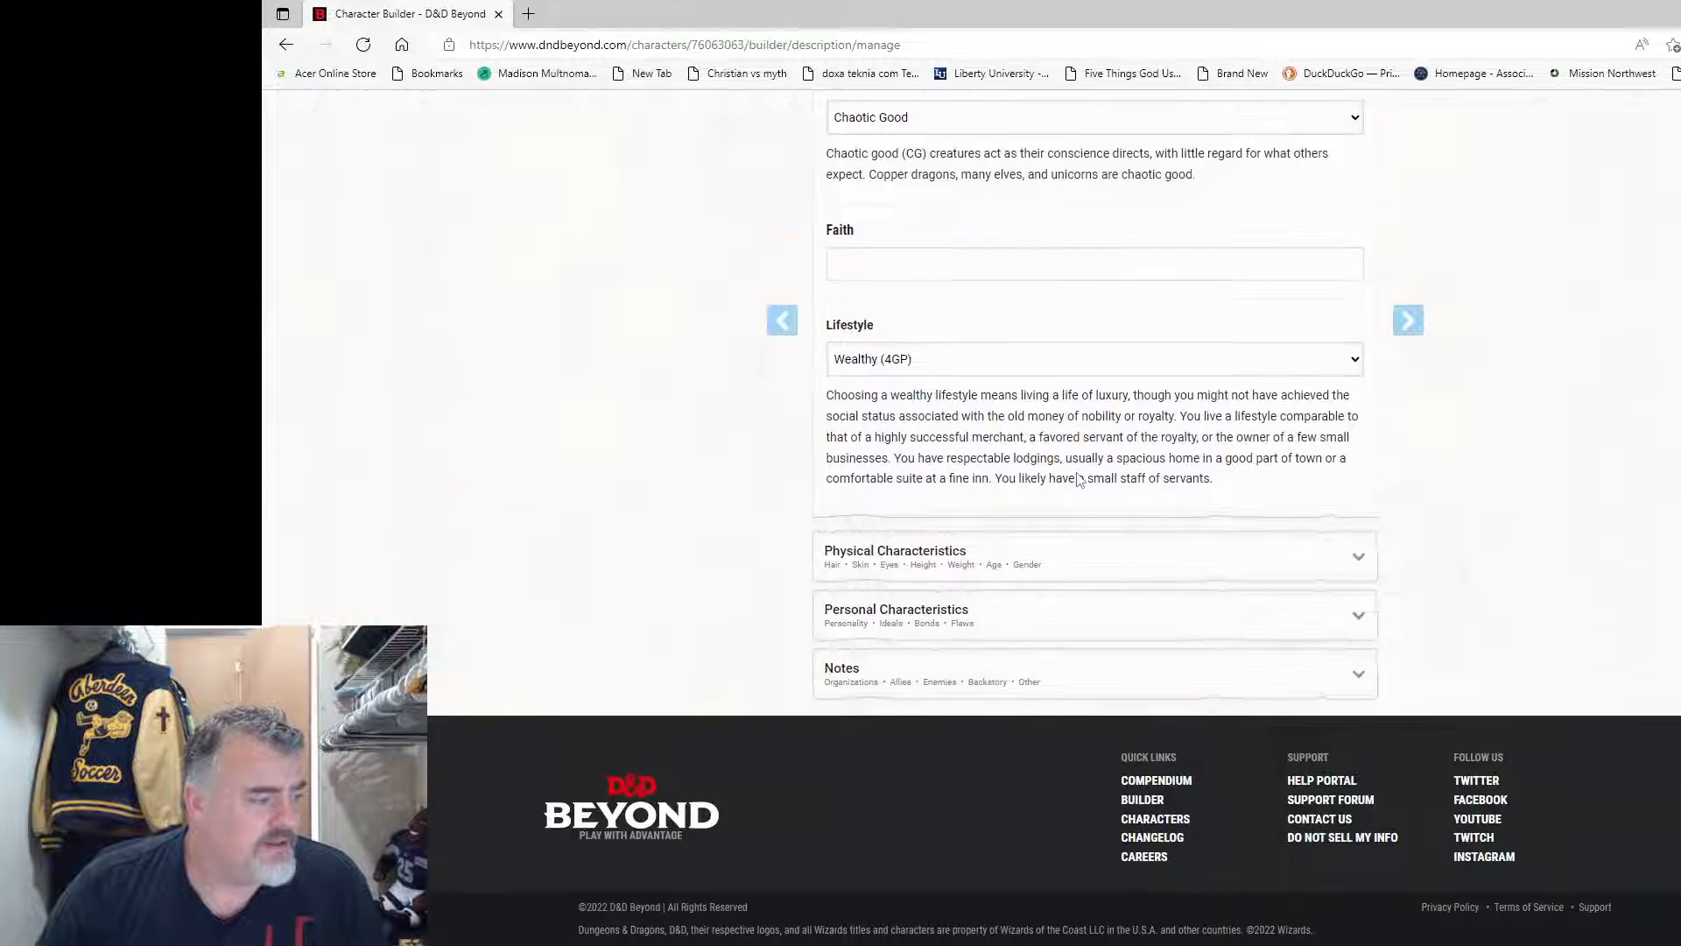
pyautogui.click(1040, 561)
pyautogui.scroll(-4, 1078, 546)
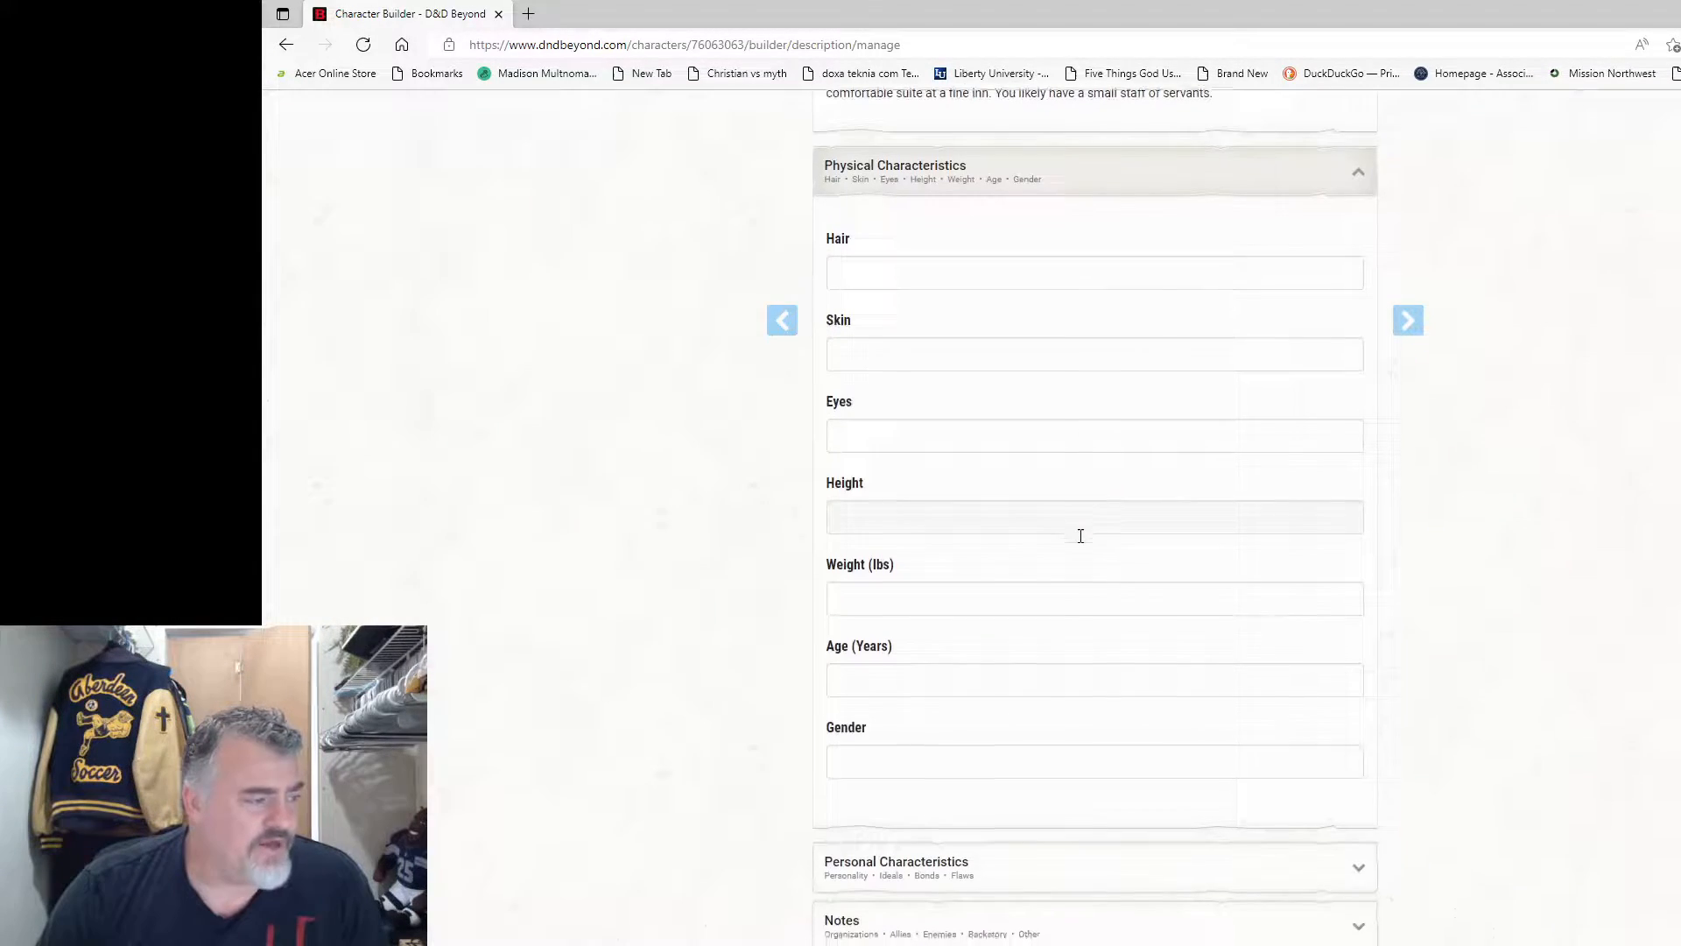
pyautogui.click(905, 275)
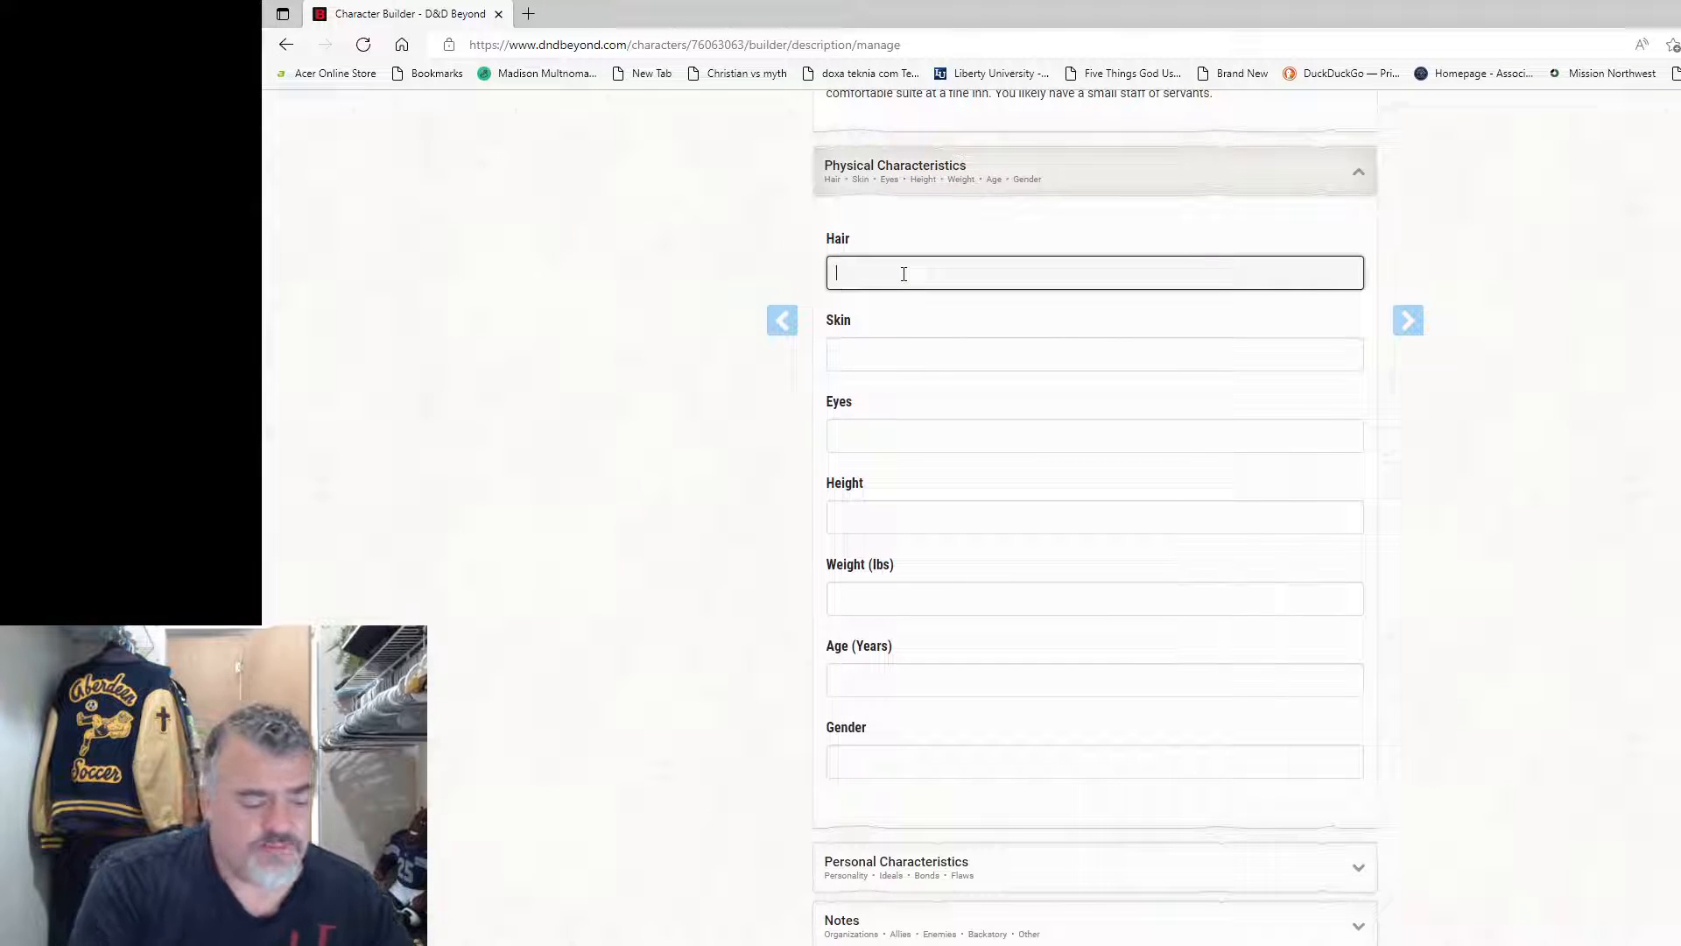
pyautogui.press('Tab')
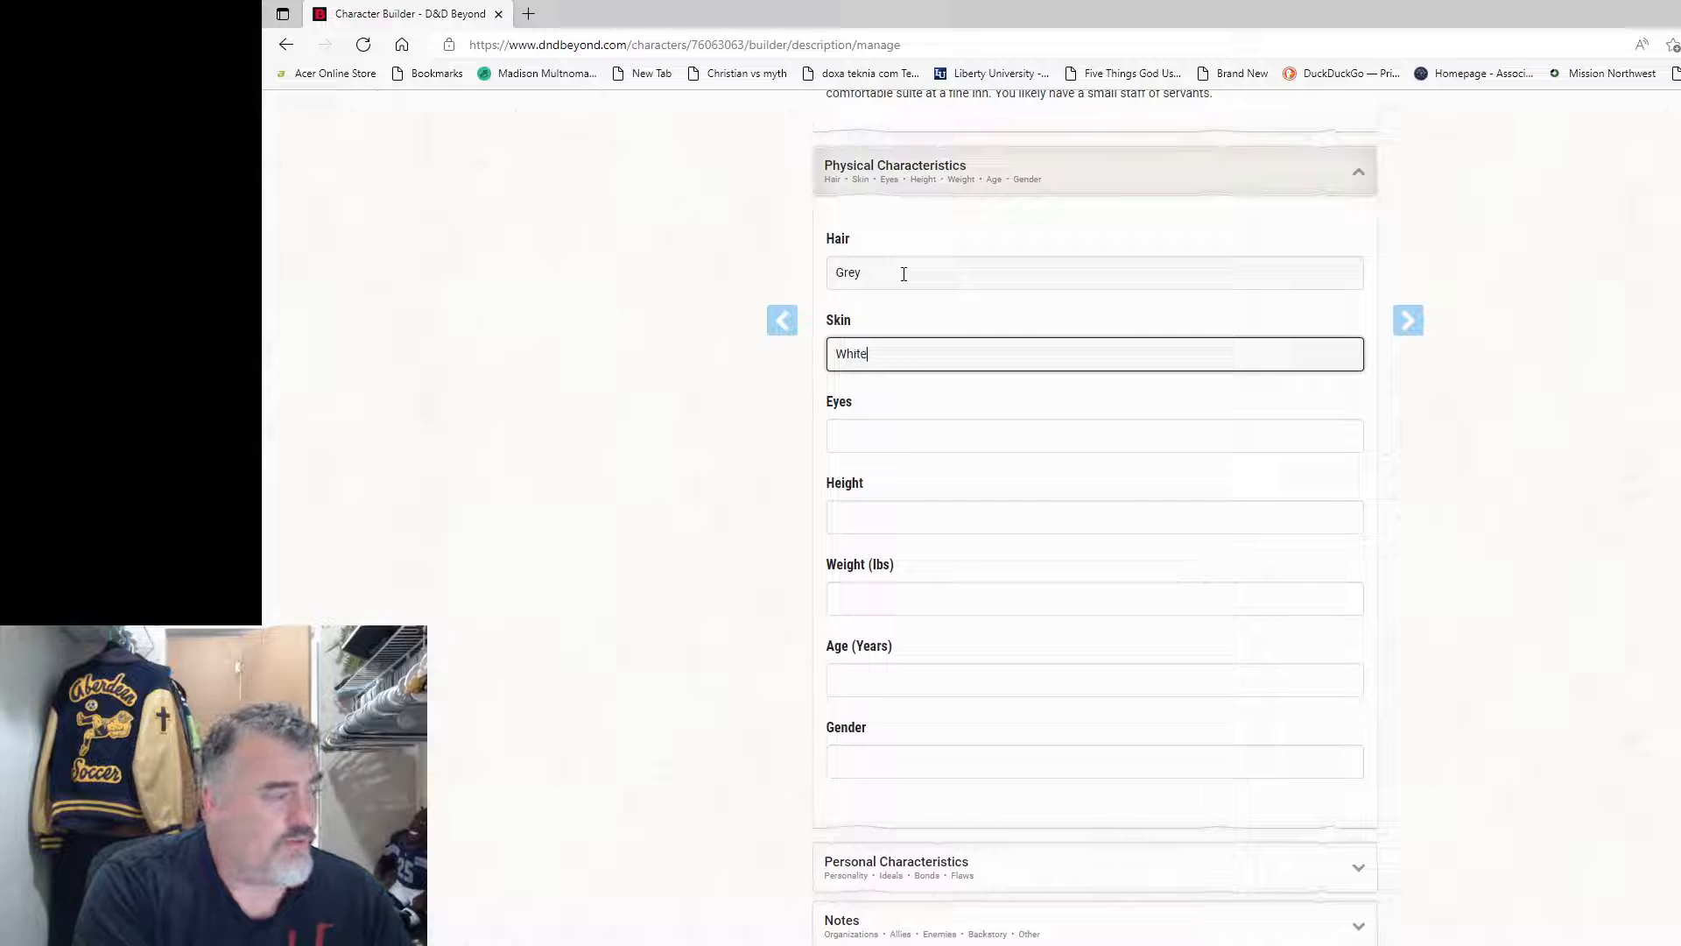
pyautogui.press('Tab')
pyautogui.write('Blue')
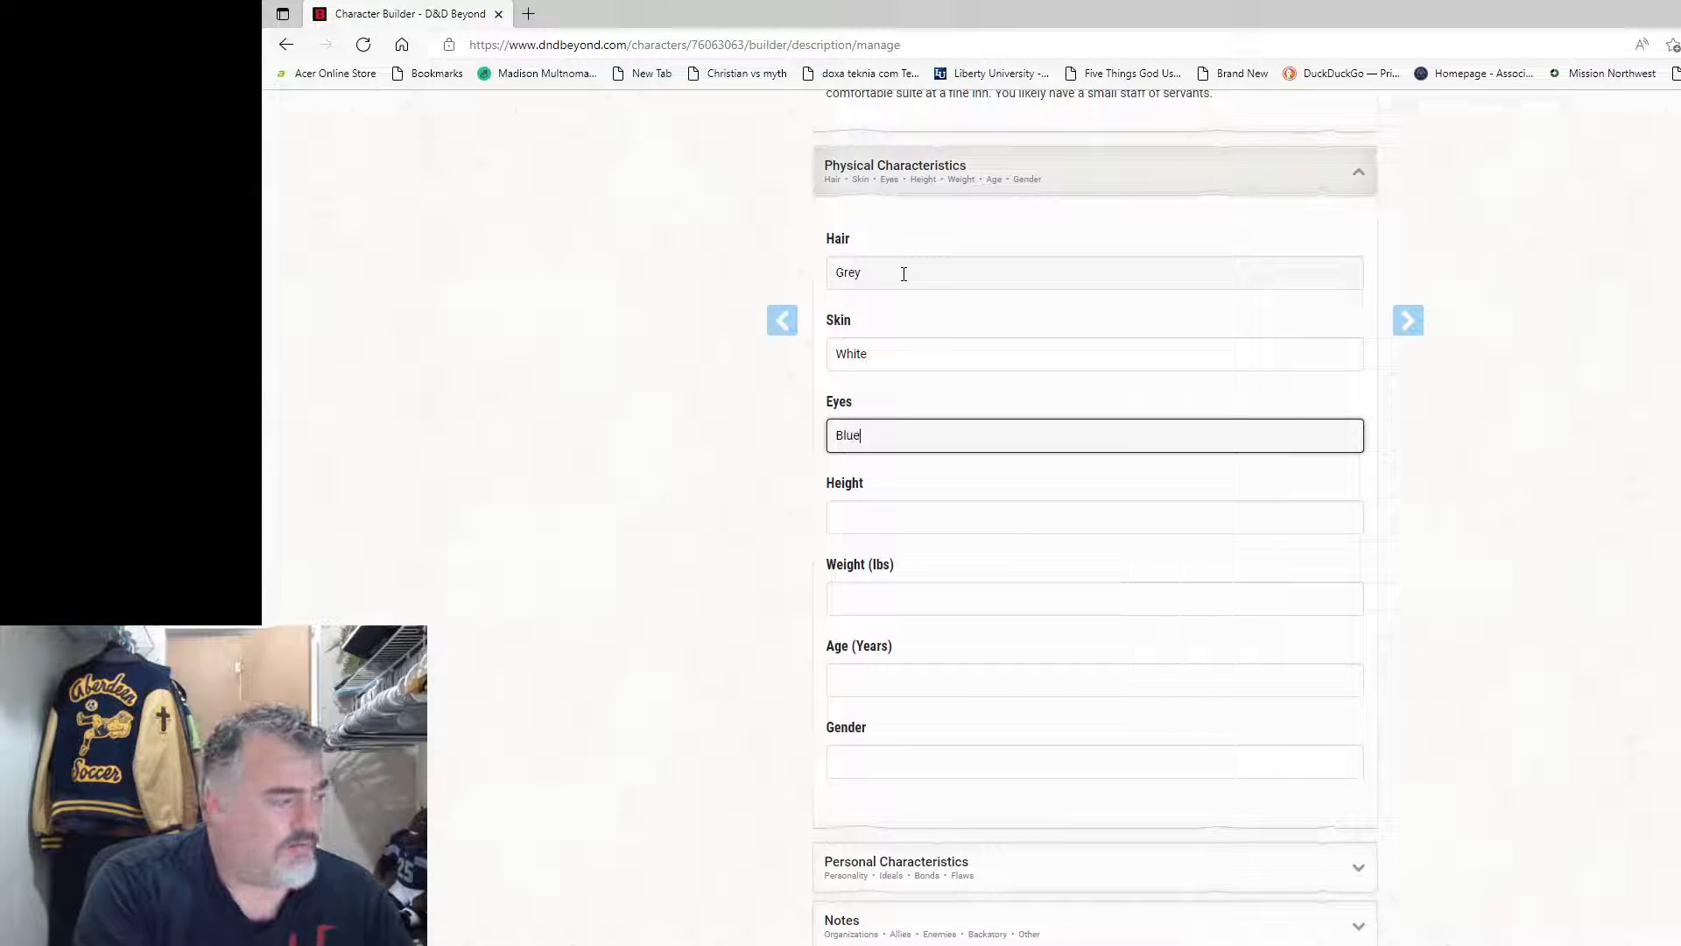
# Step: Enter the character's height as 4'8", weight as 210 lbs, age as 85 years and gender as Male
pyautogui.press('Tab')
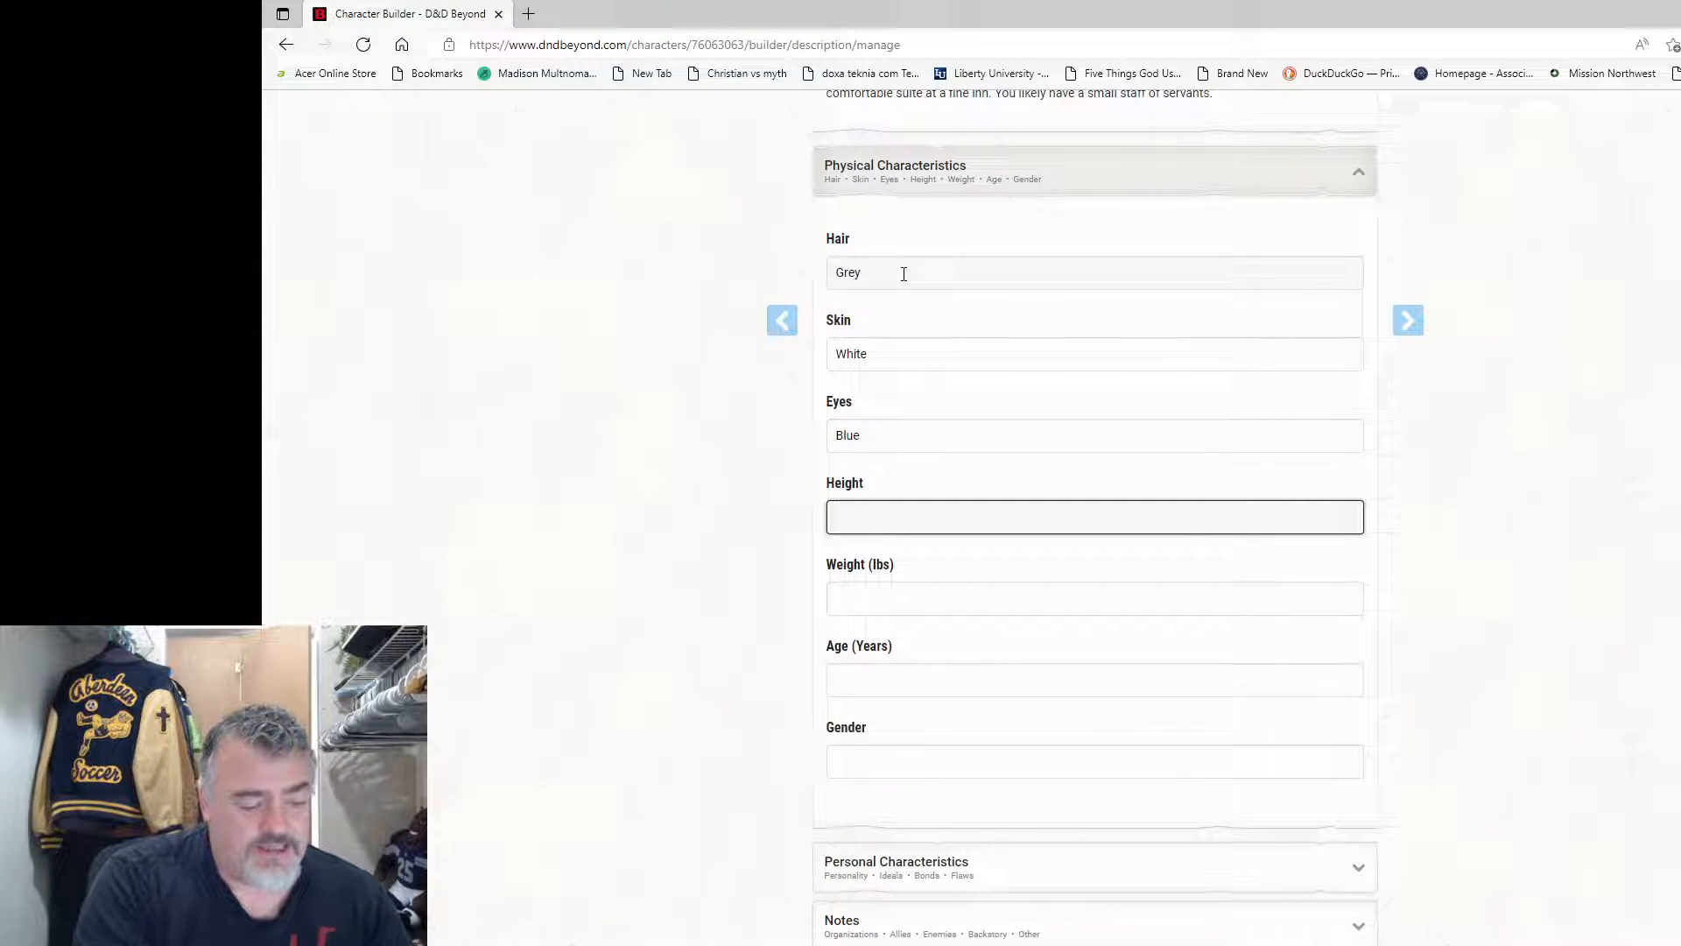
pyautogui.write('4\'8"')
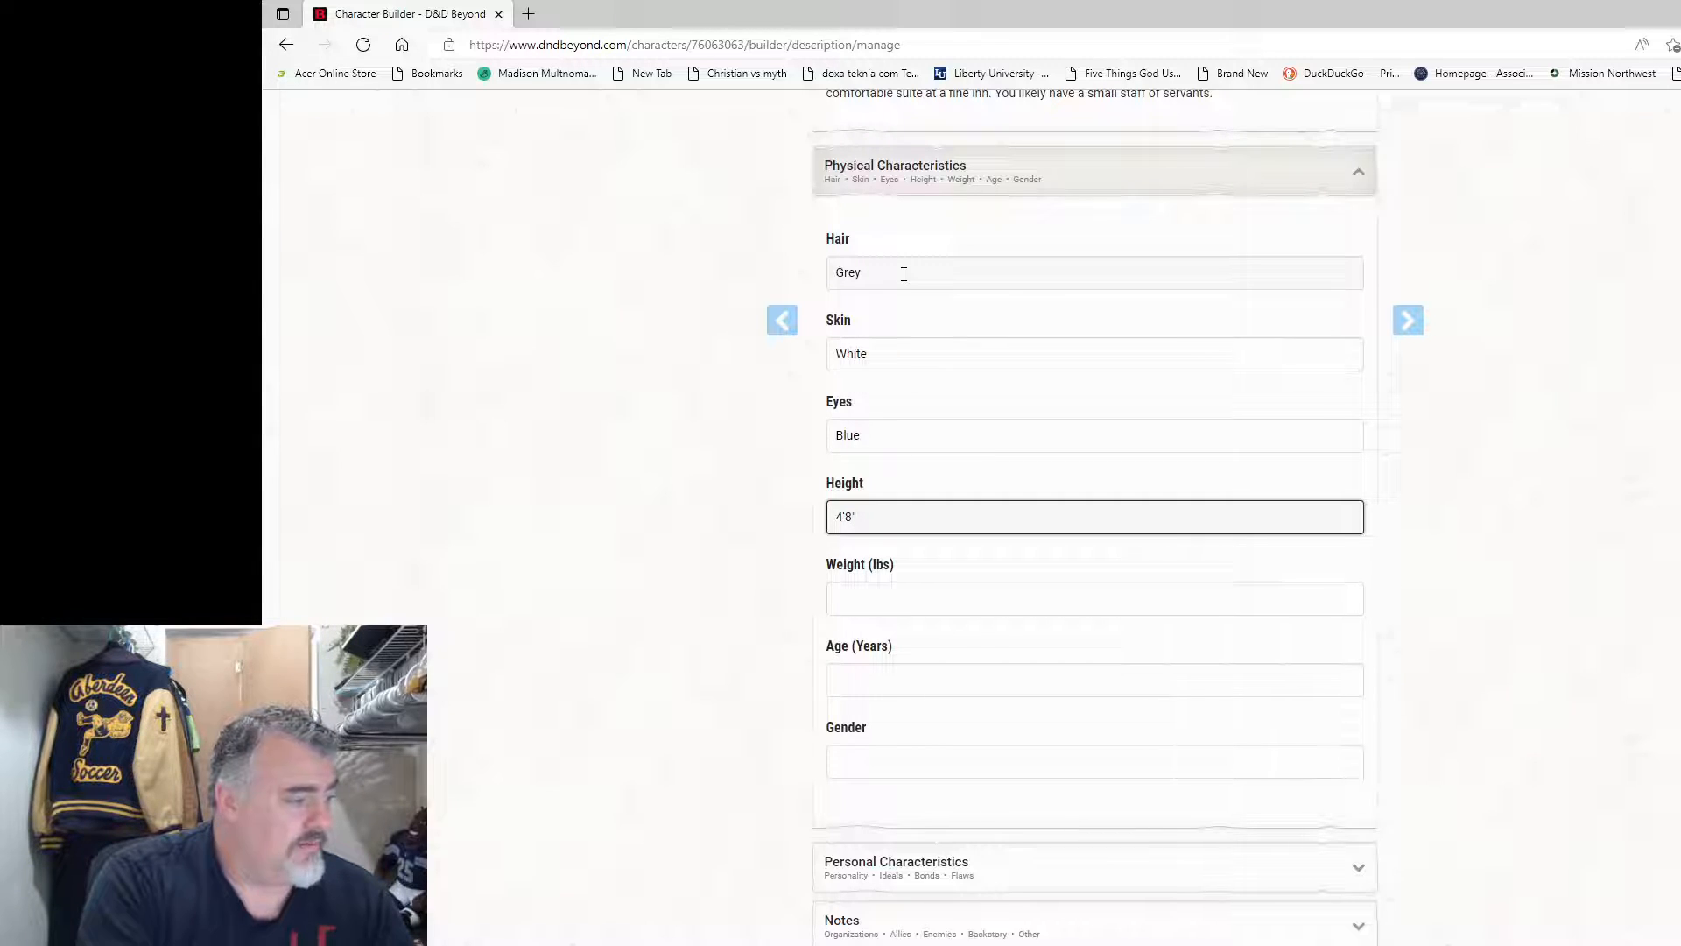
pyautogui.press('Tab')
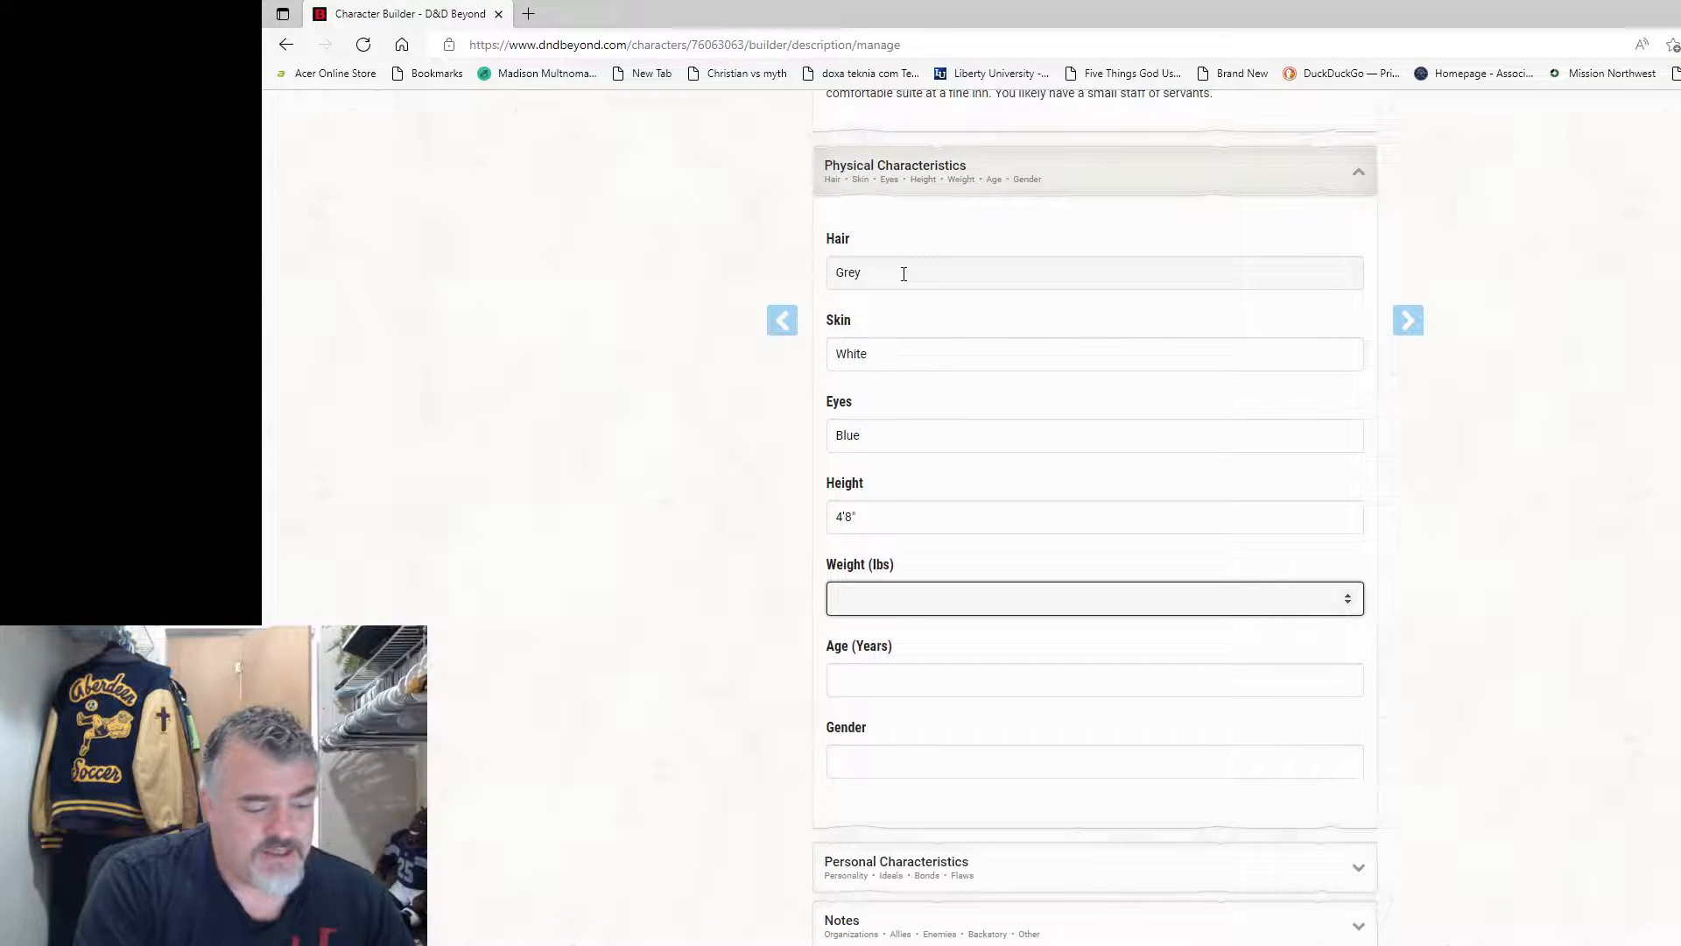
pyautogui.write('210')
pyautogui.press('Tab')
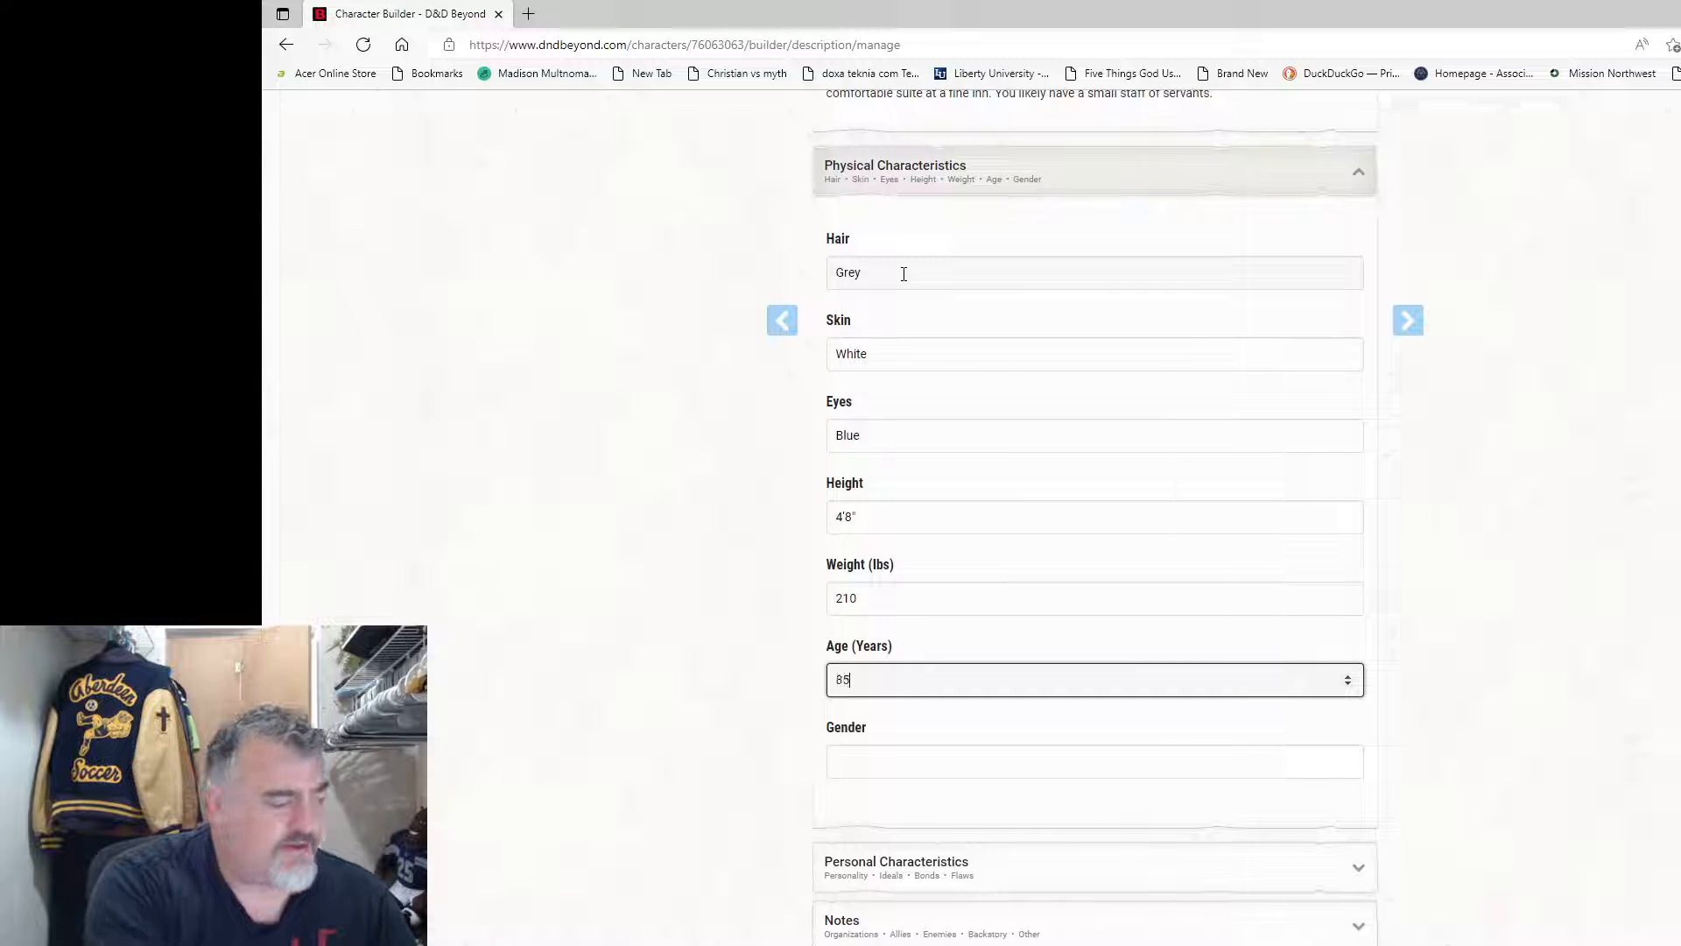
pyautogui.press('Tab')
pyautogui.write('Ma')
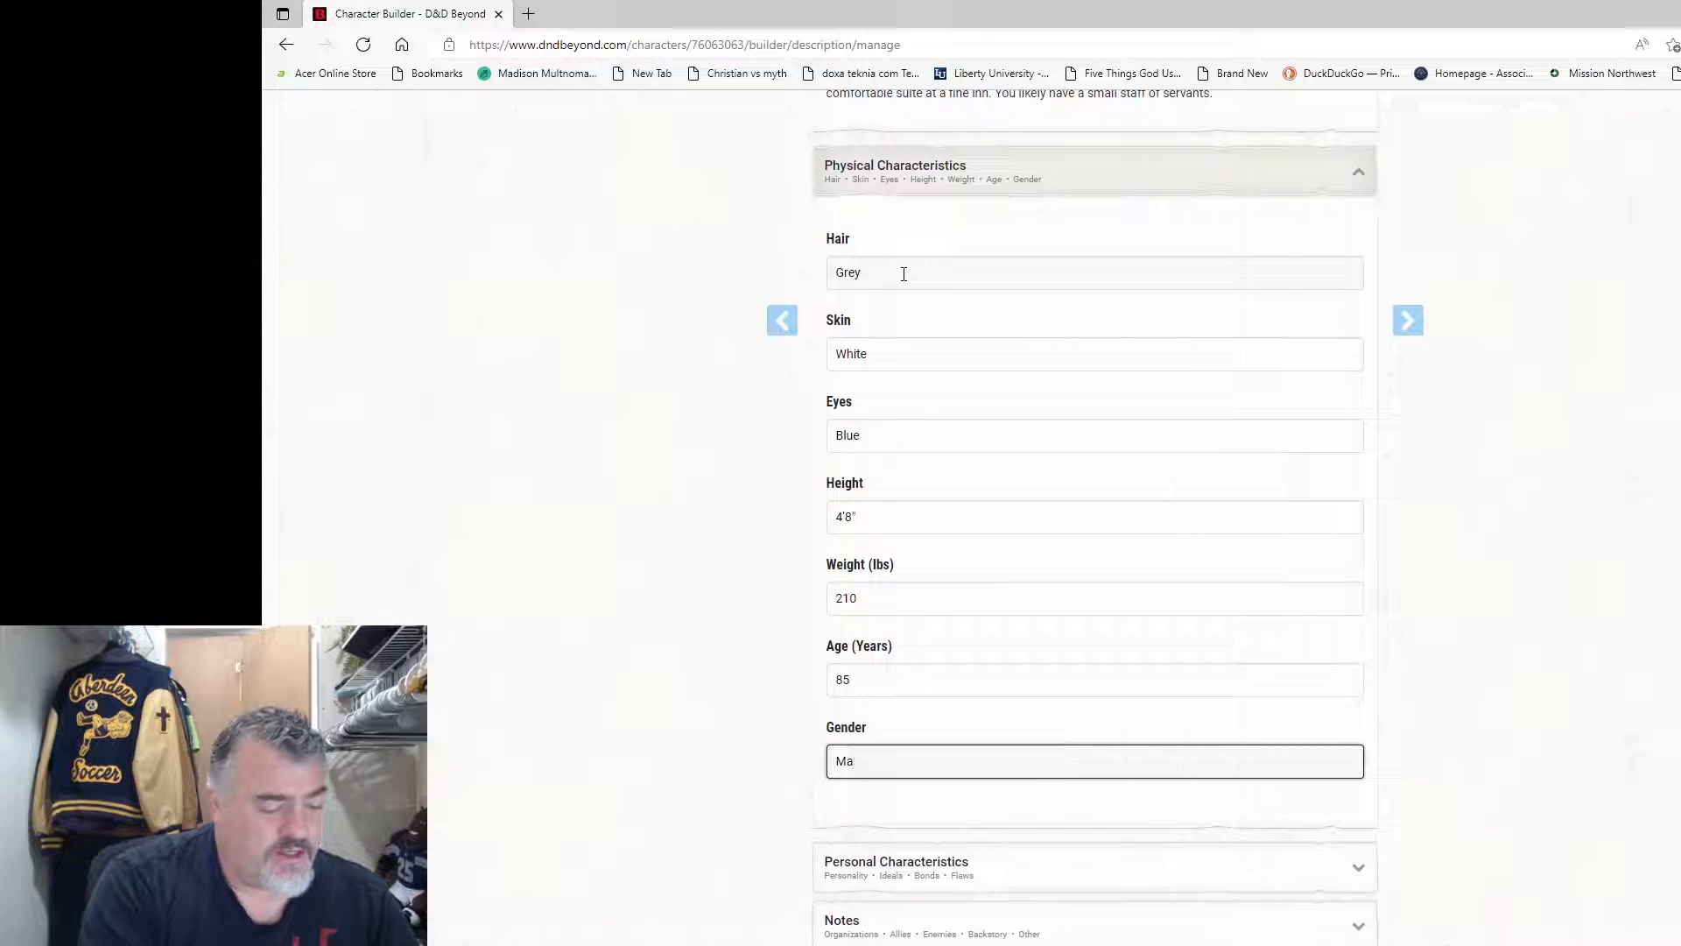
pyautogui.write('le')
# Step: Expand and review the personal characteristics and the notes categories
pyautogui.scroll(-3, 904, 274)
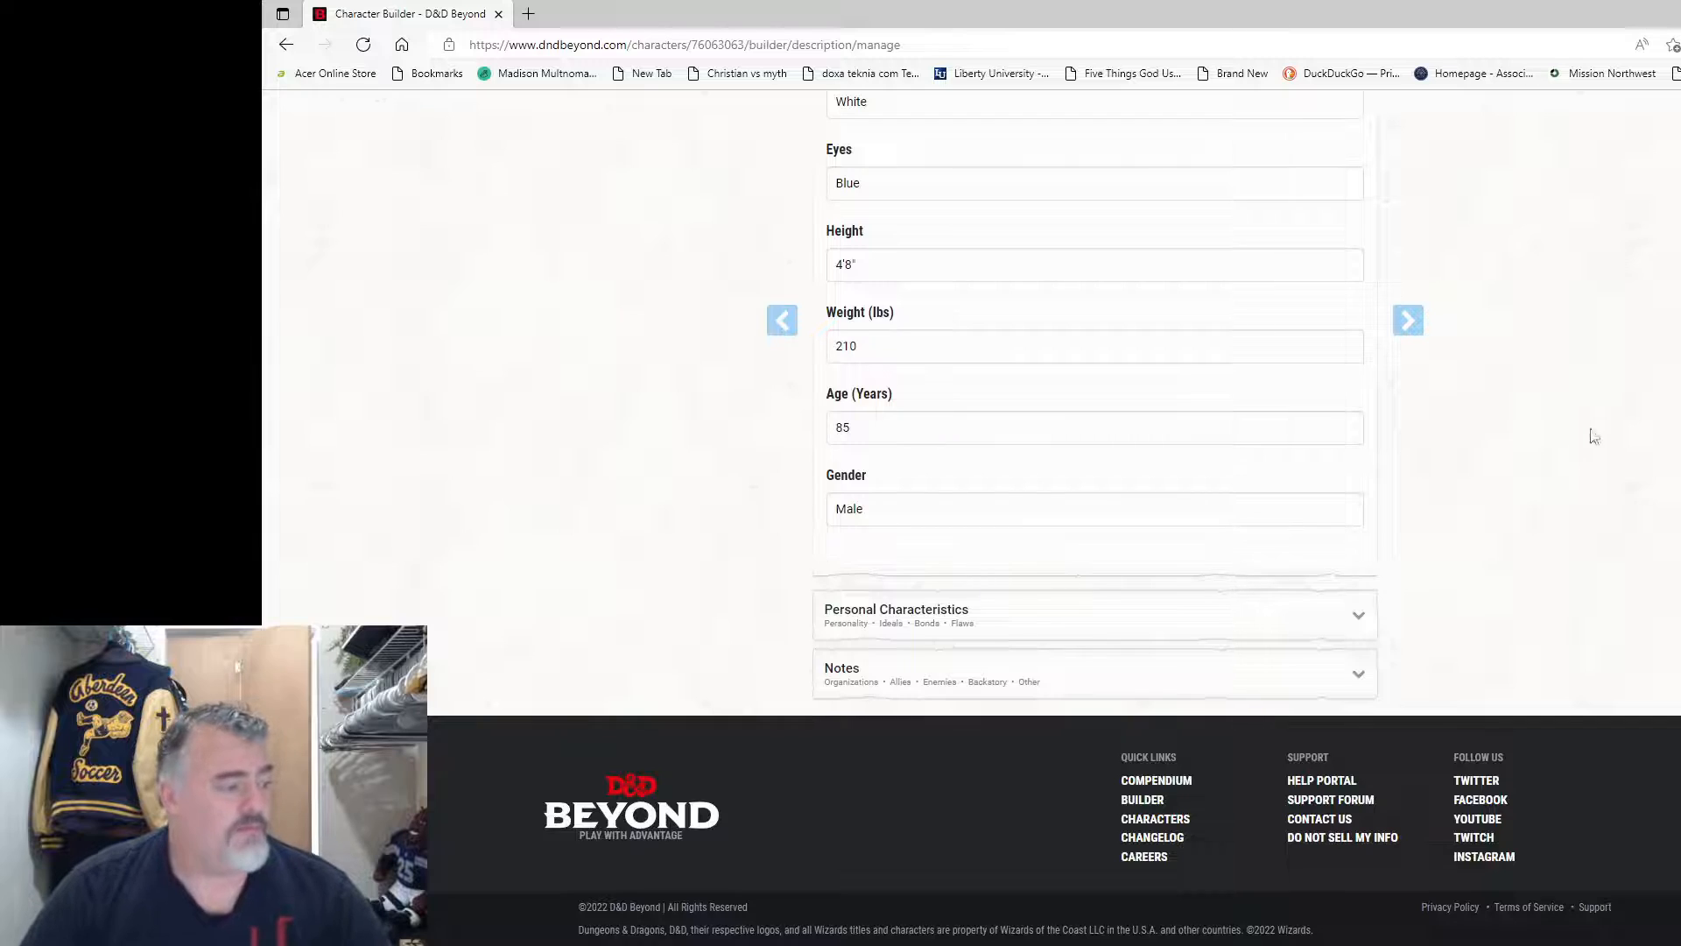
pyautogui.click(1197, 599)
pyautogui.scroll(-5, 1167, 604)
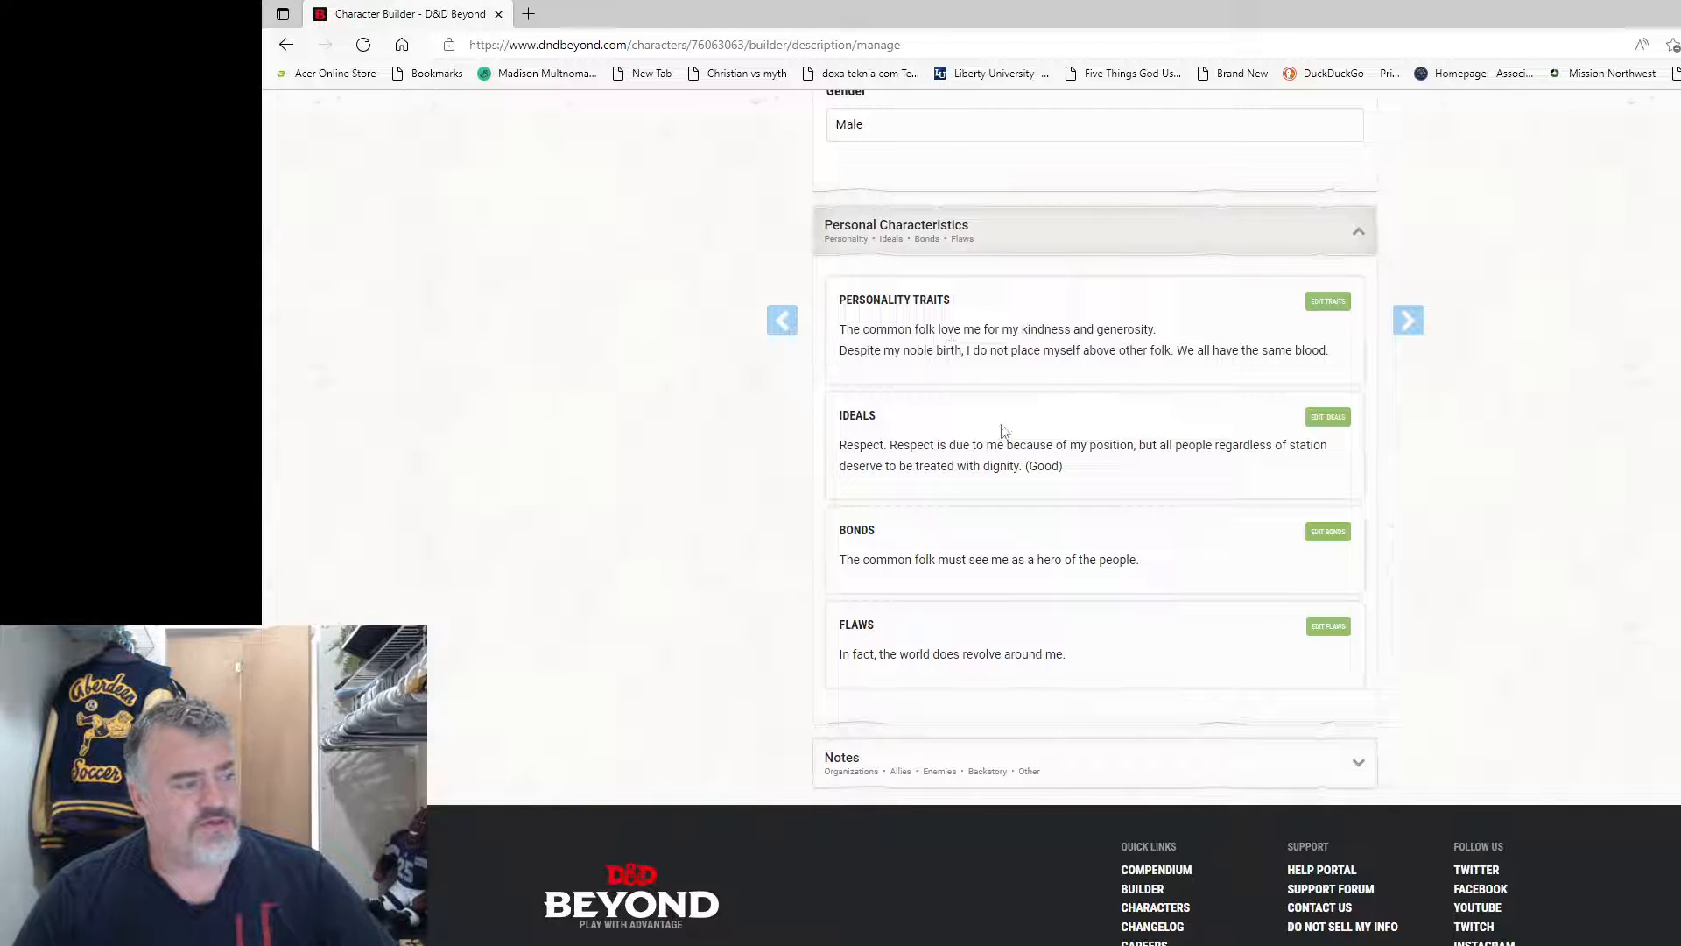
pyautogui.scroll(-1, 933, 625)
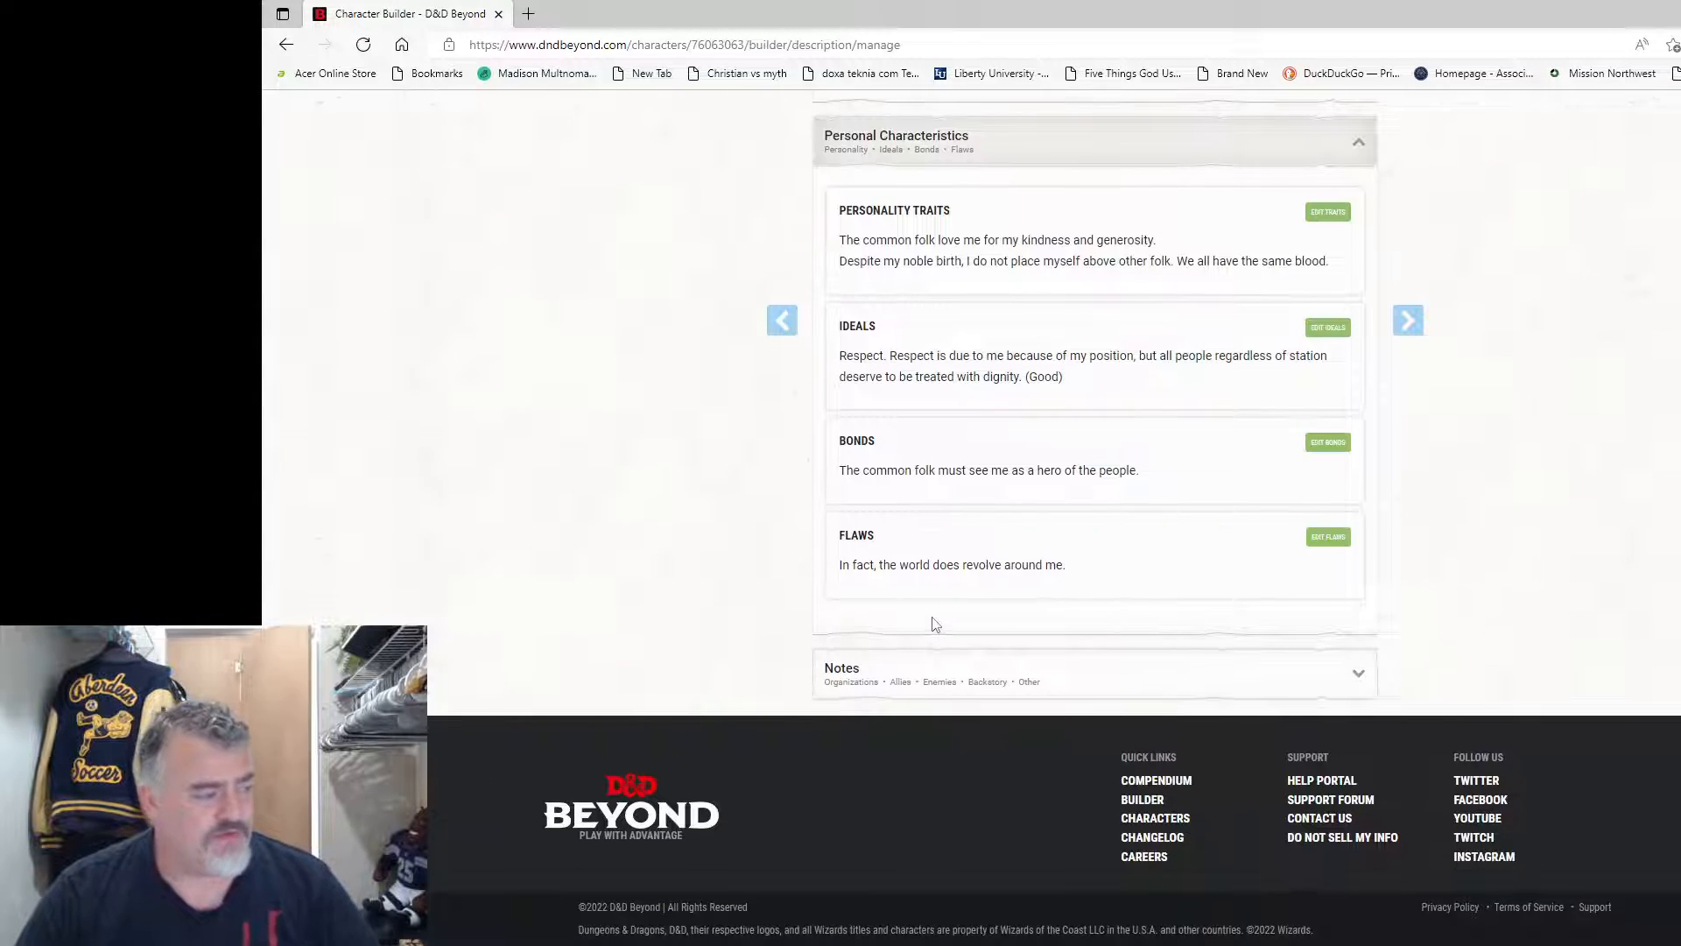
pyautogui.click(926, 679)
pyautogui.scroll(-4, 1085, 559)
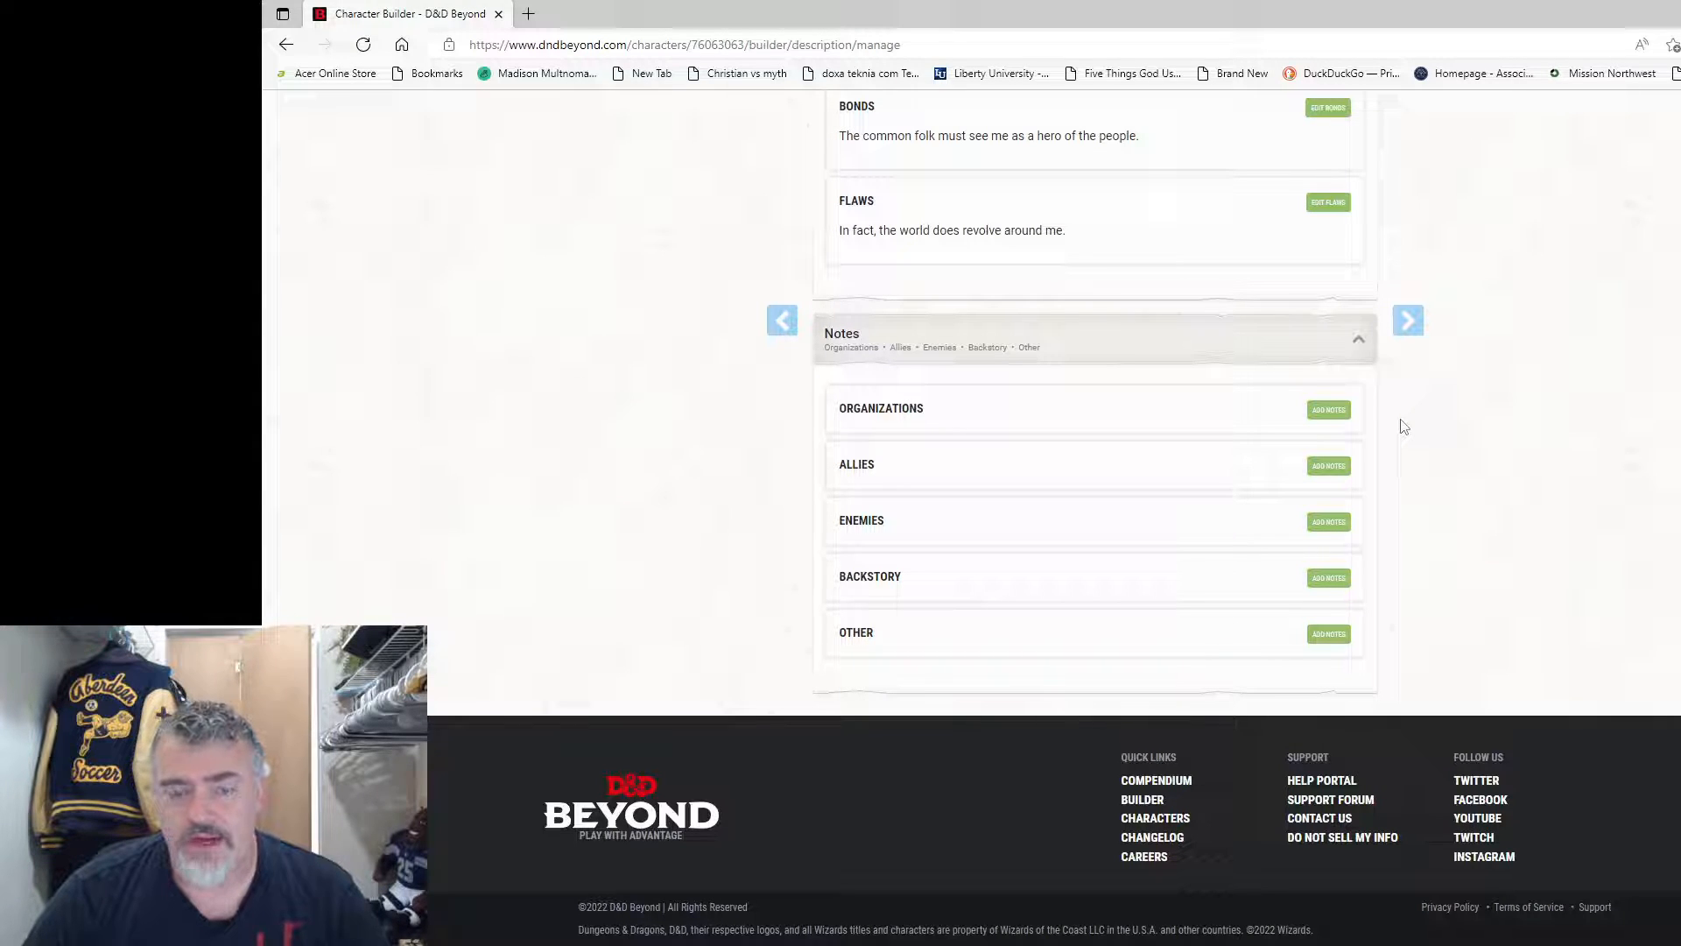
# Step: Go on to the equipment stage and add Bard starting gold instead of equipment, using a 5d4 result of 20
pyautogui.scroll(20, 1464, 412)
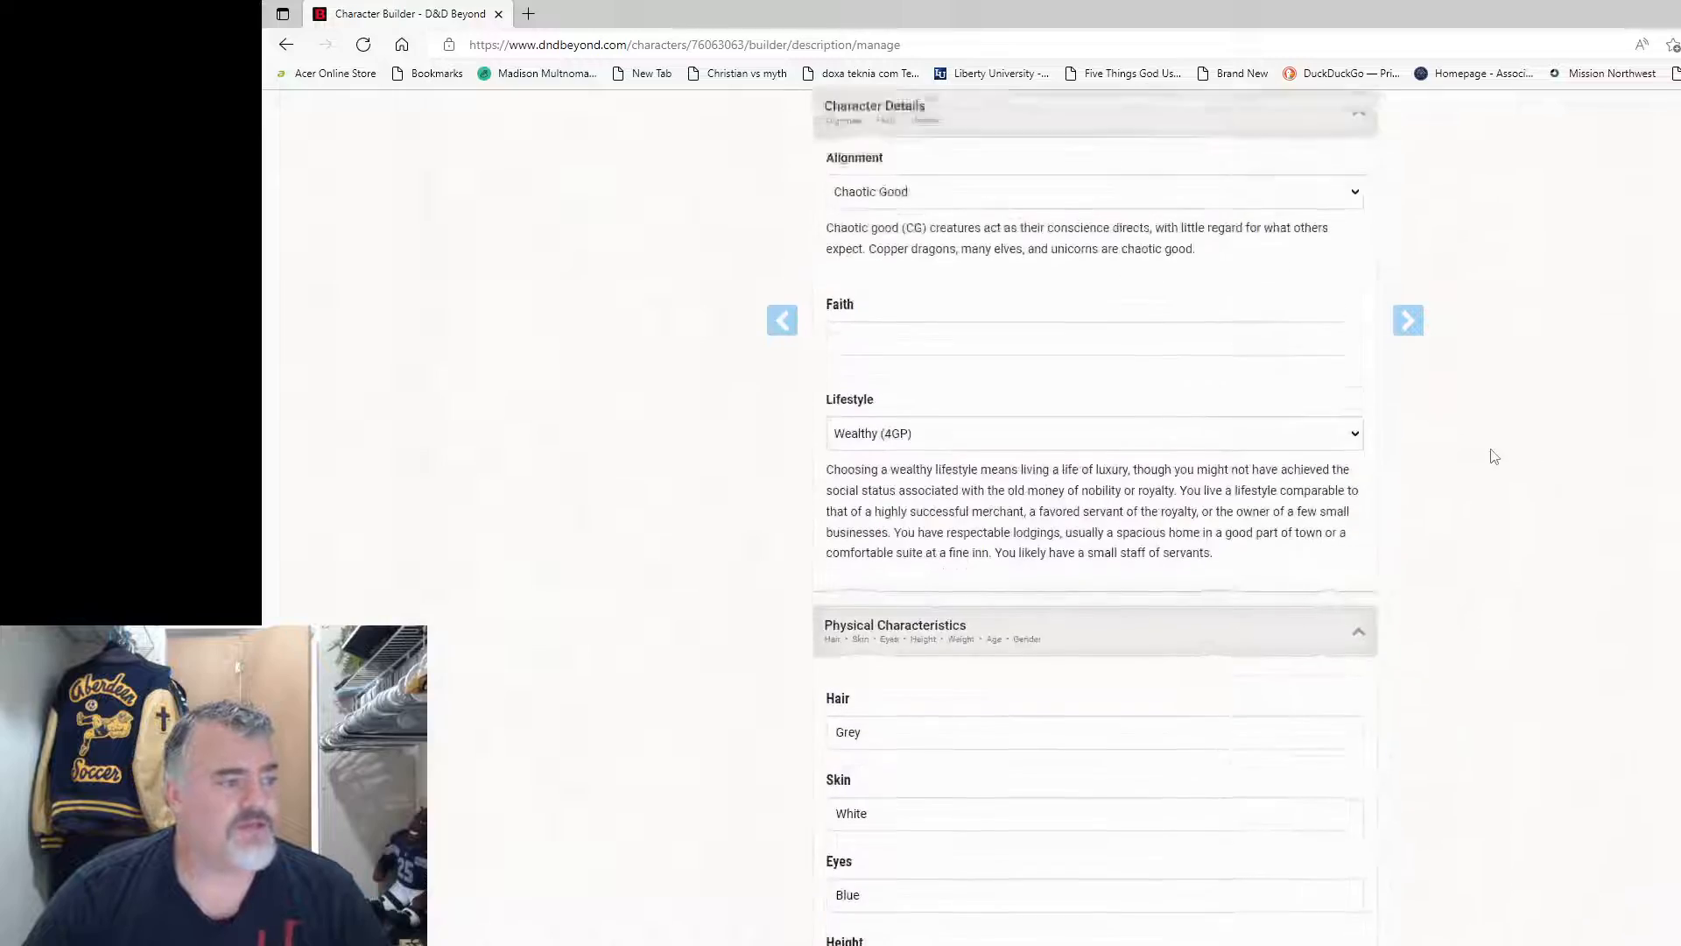
pyautogui.scroll(5, 1436, 394)
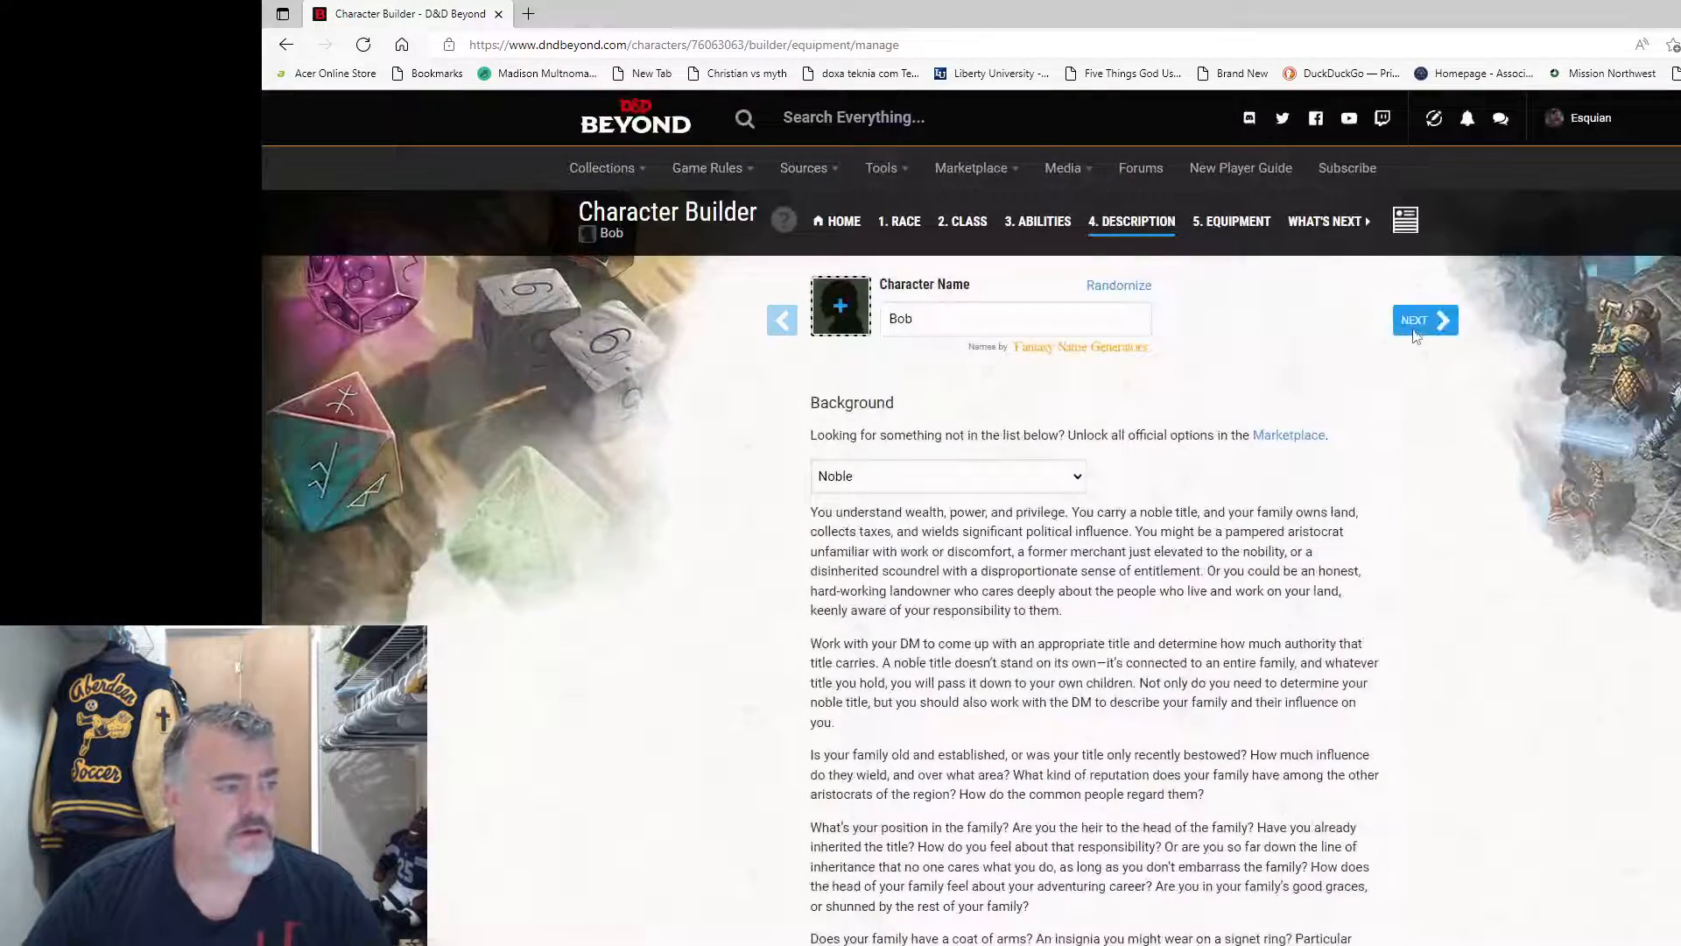
pyautogui.click(1408, 322)
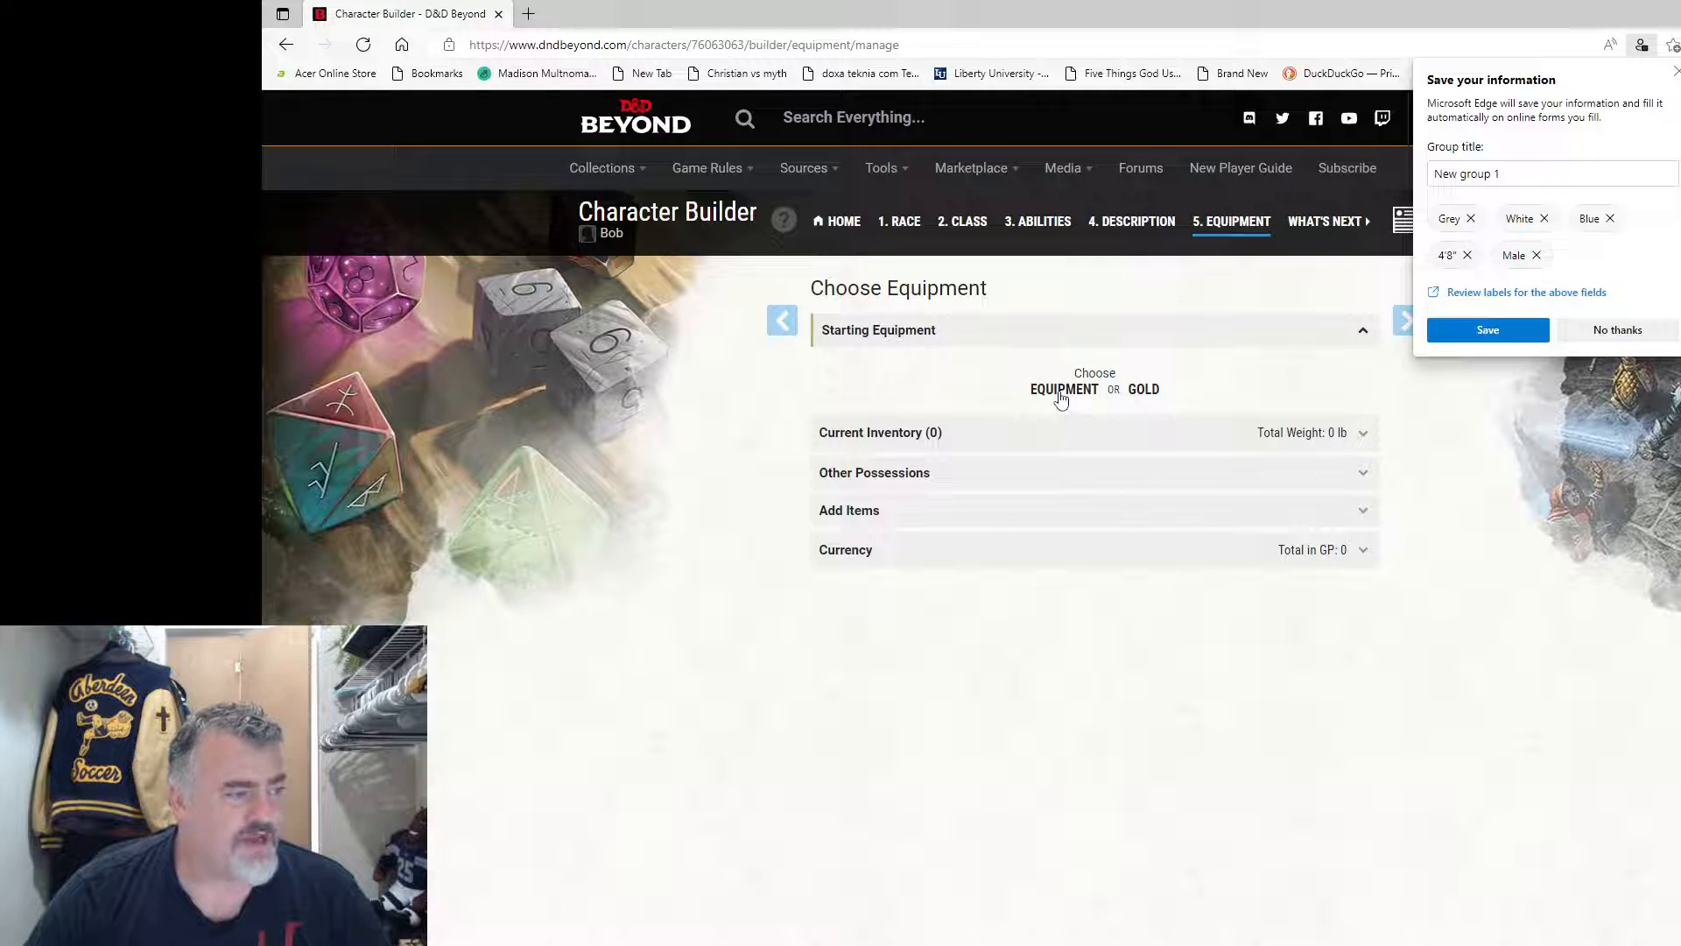
pyautogui.click(1143, 392)
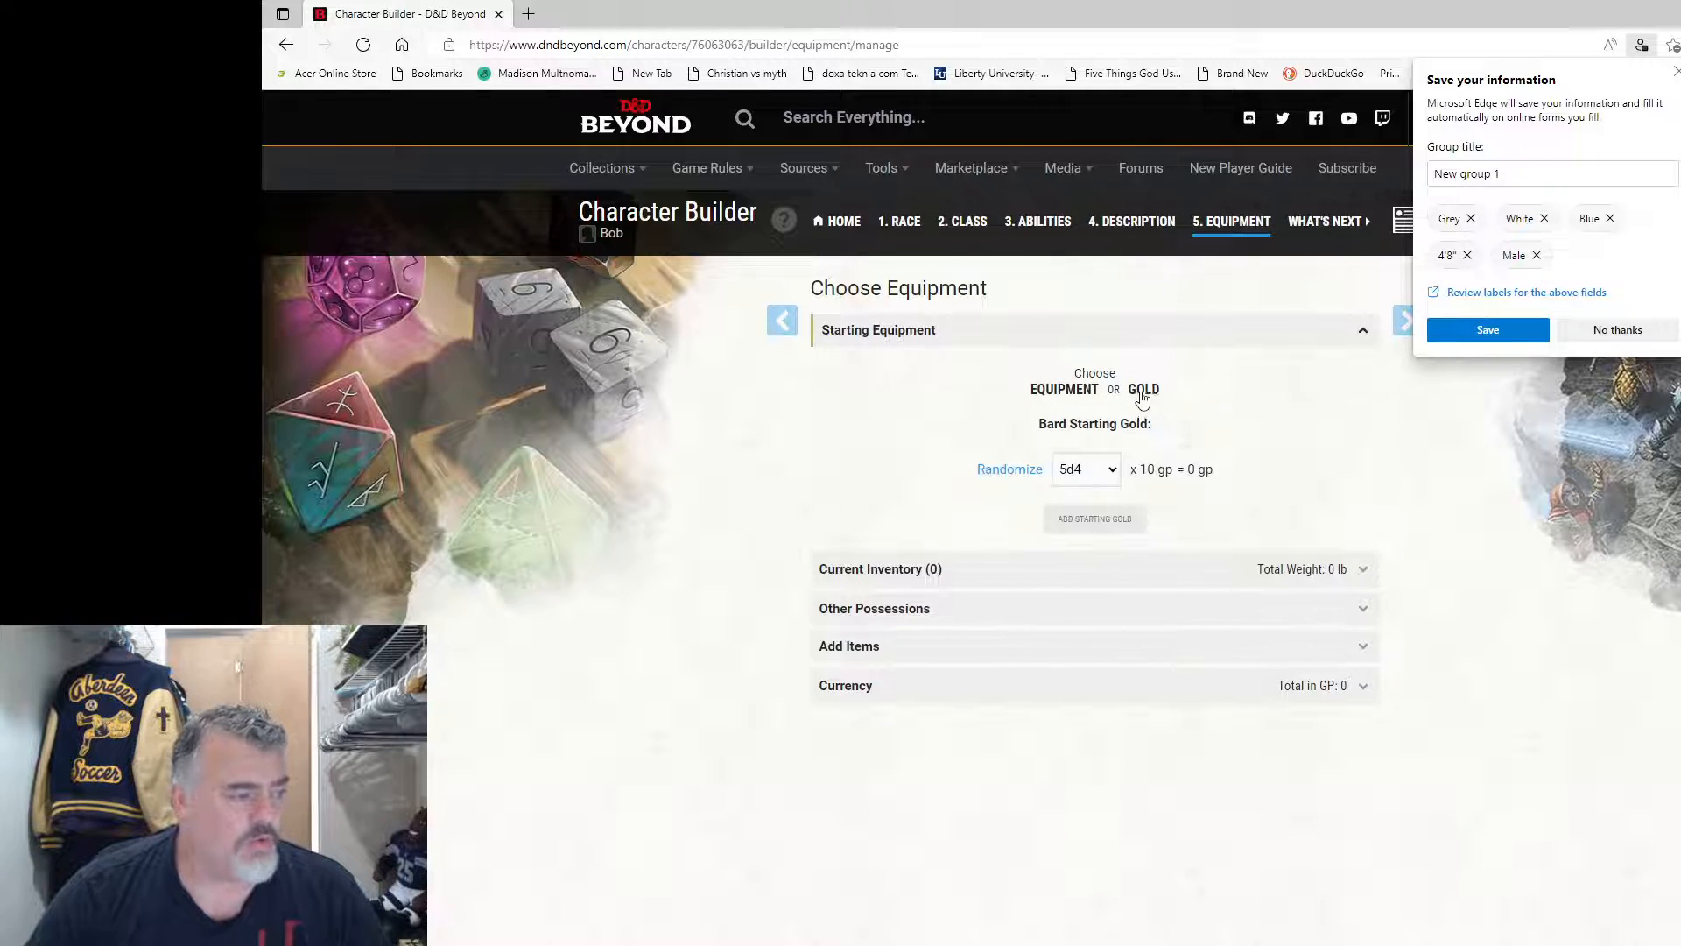
pyautogui.click(1088, 473)
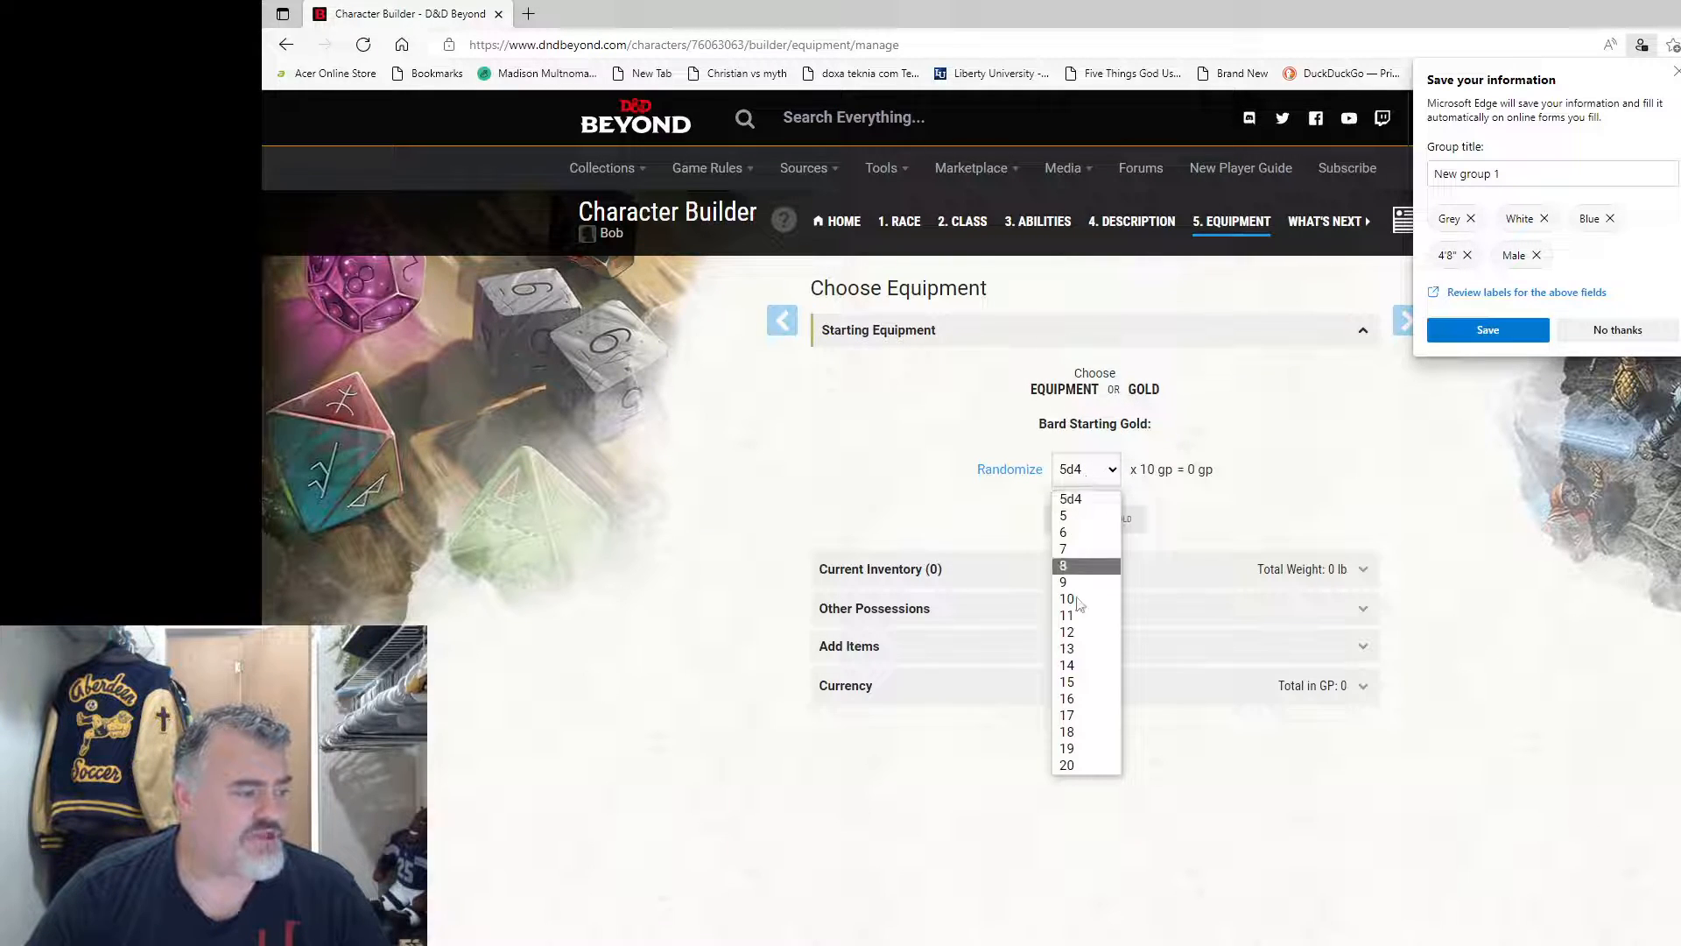
pyautogui.click(1079, 765)
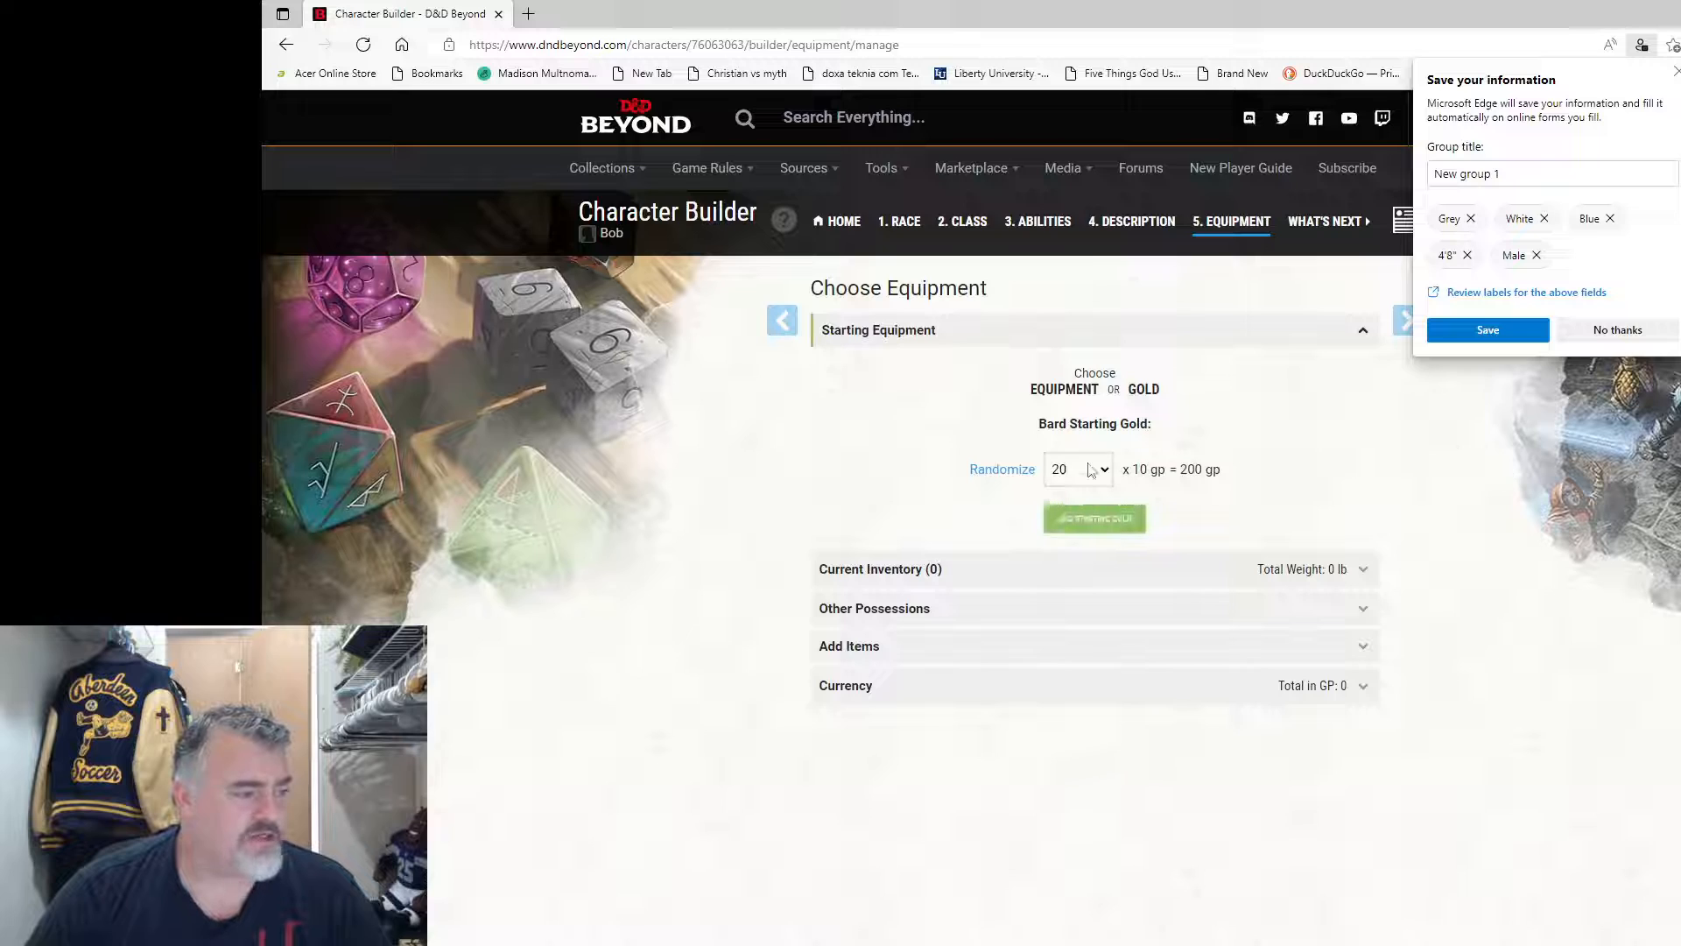
pyautogui.click(1090, 524)
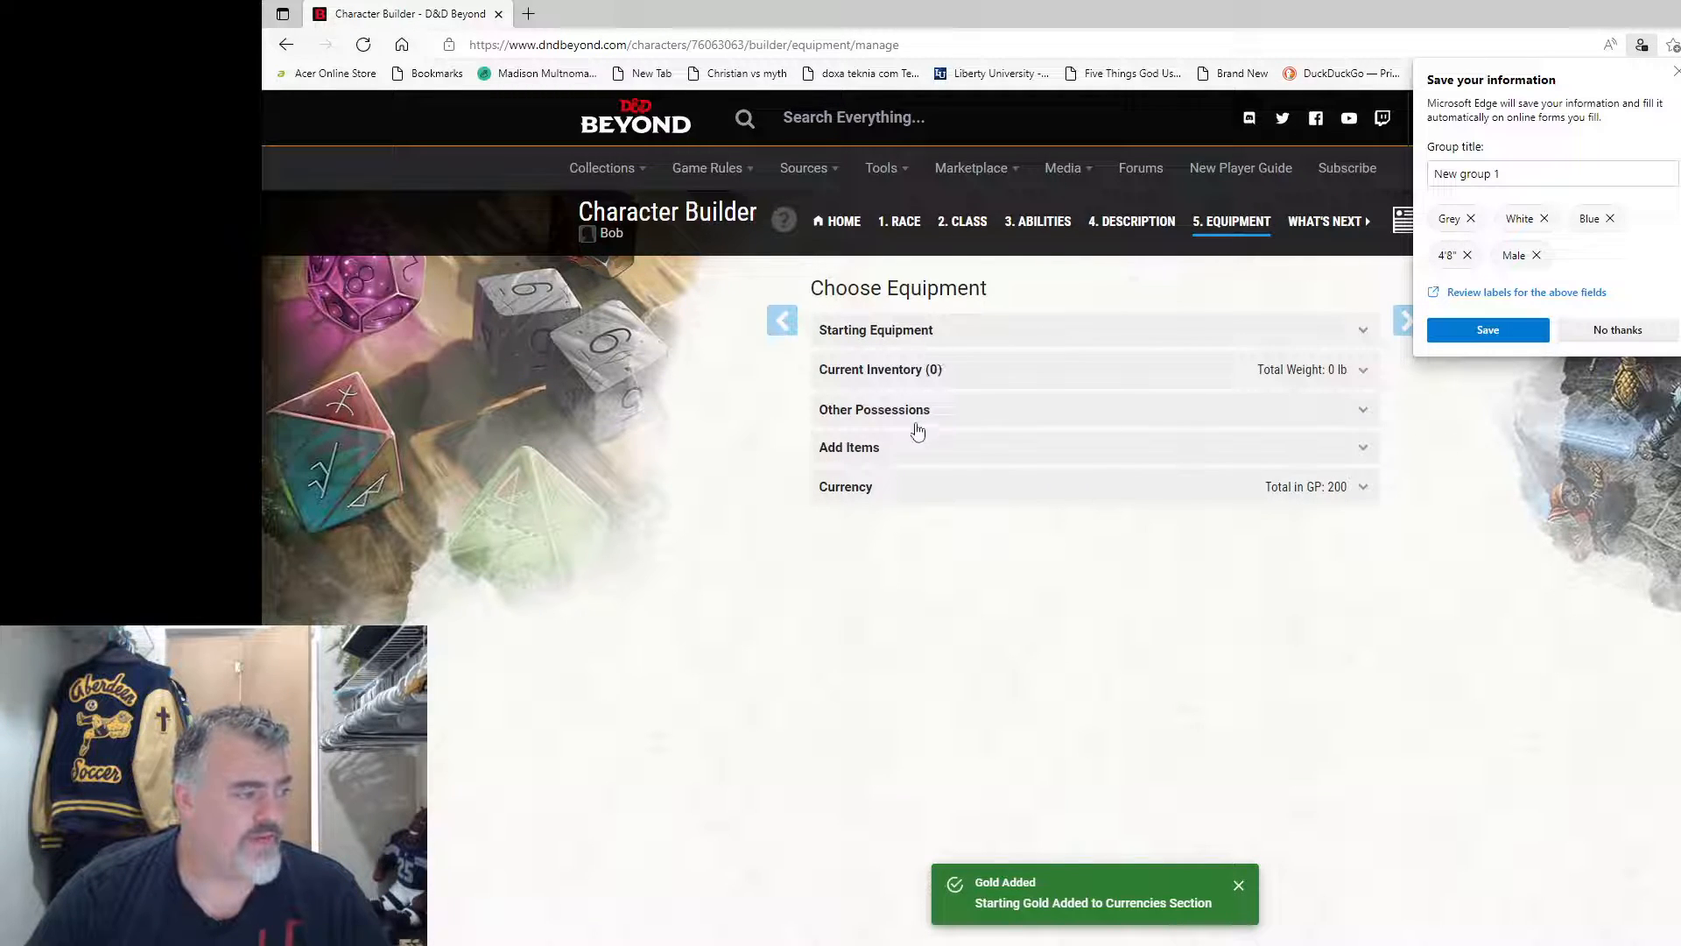
# Step: Open the list of items to add and filter it to armor, excluding magical items and containers
pyautogui.click(909, 451)
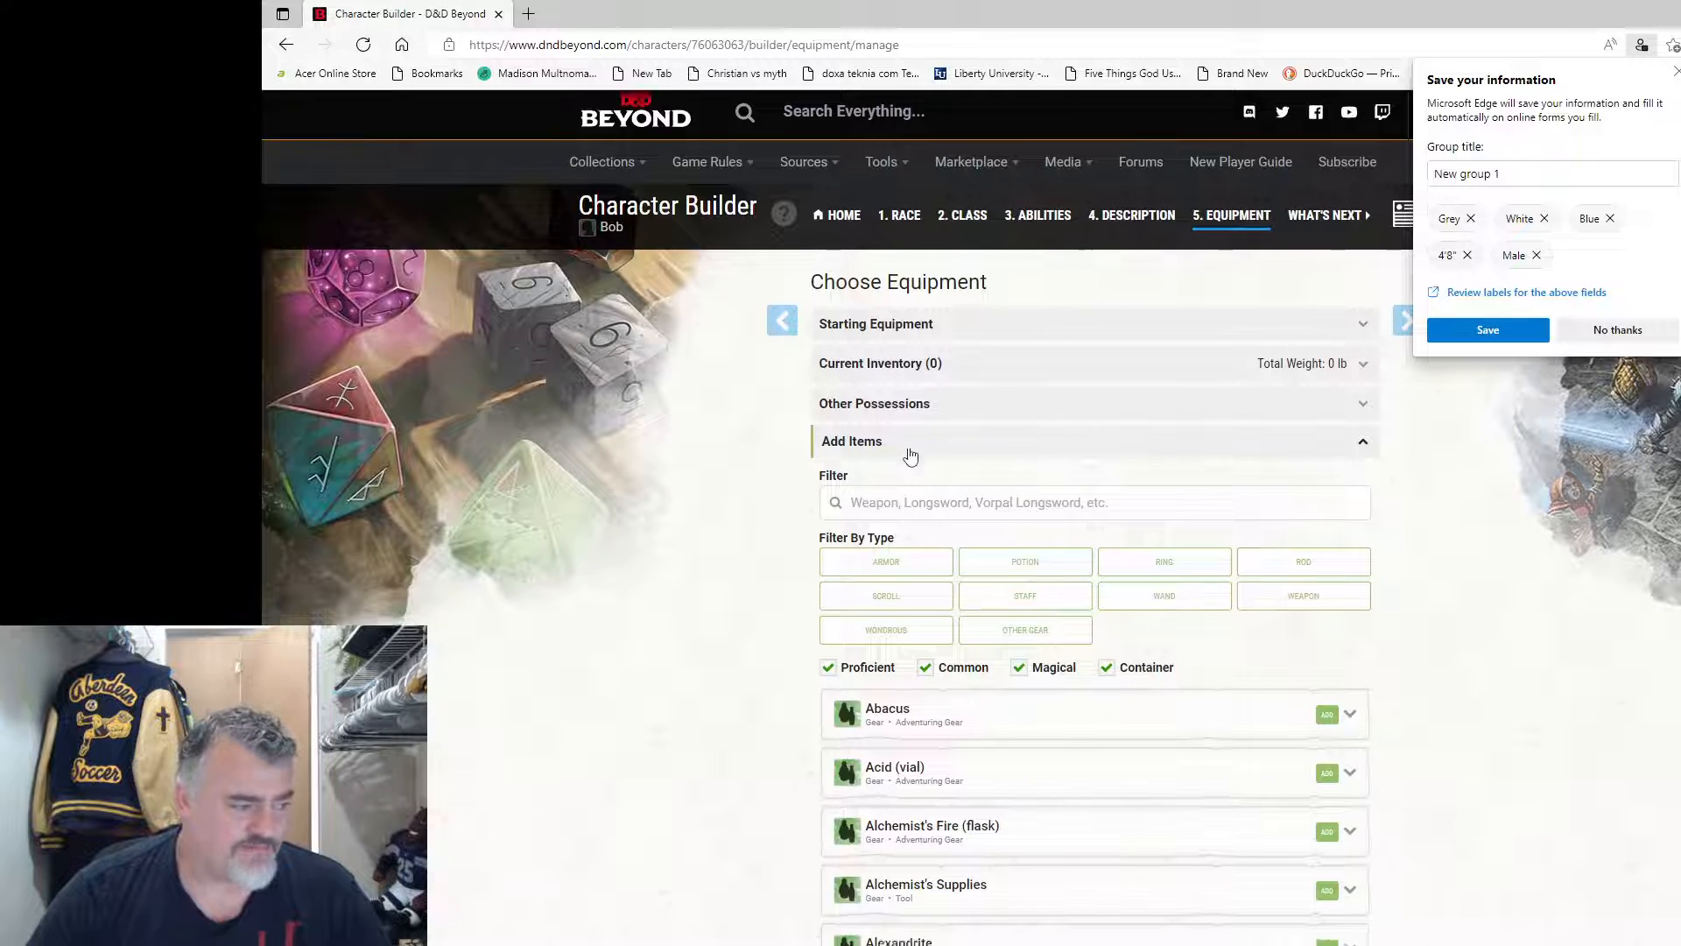
pyautogui.scroll(-1, 910, 447)
pyautogui.scroll(-1, 917, 439)
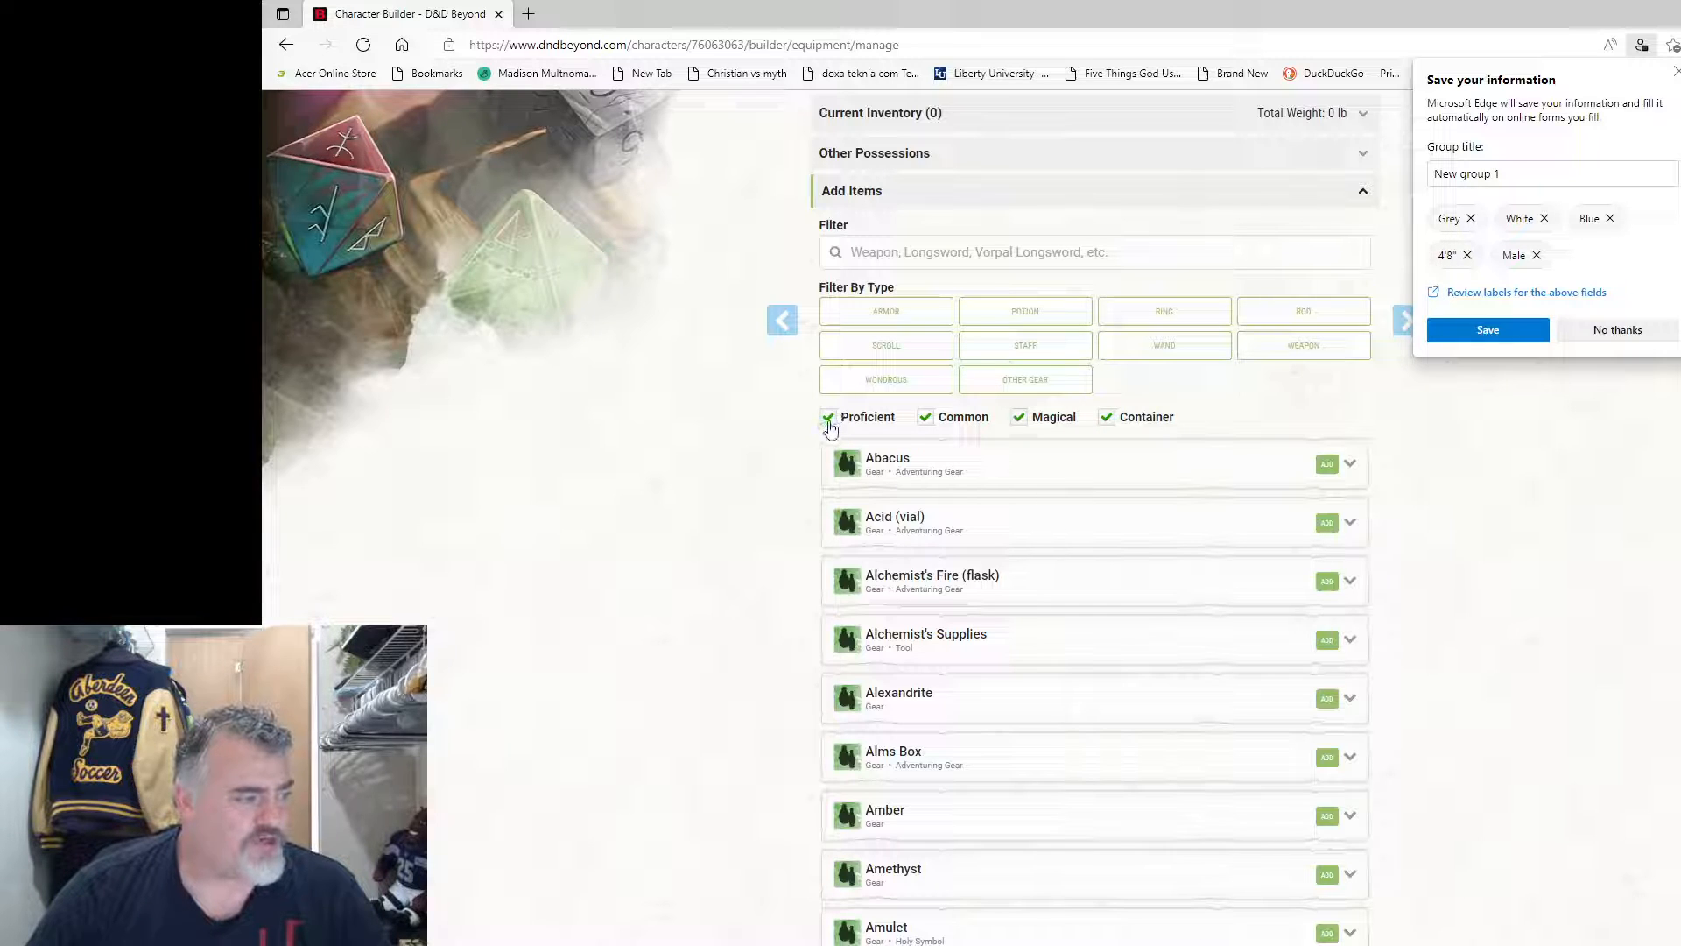
pyautogui.click(1021, 422)
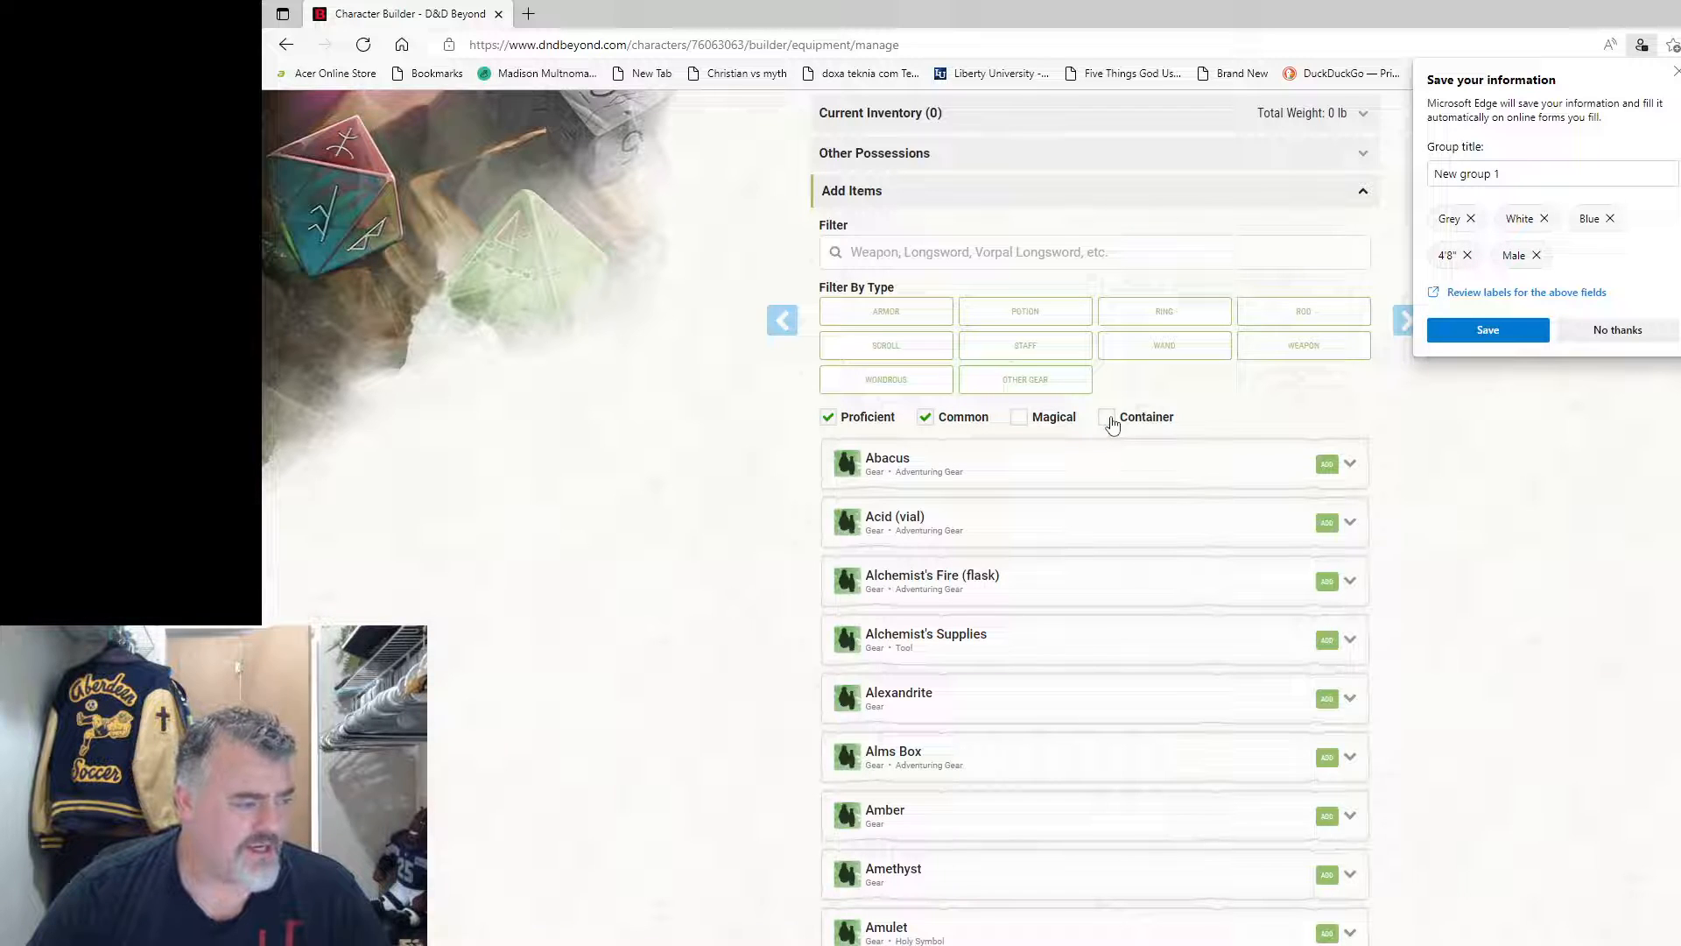
pyautogui.click(885, 313)
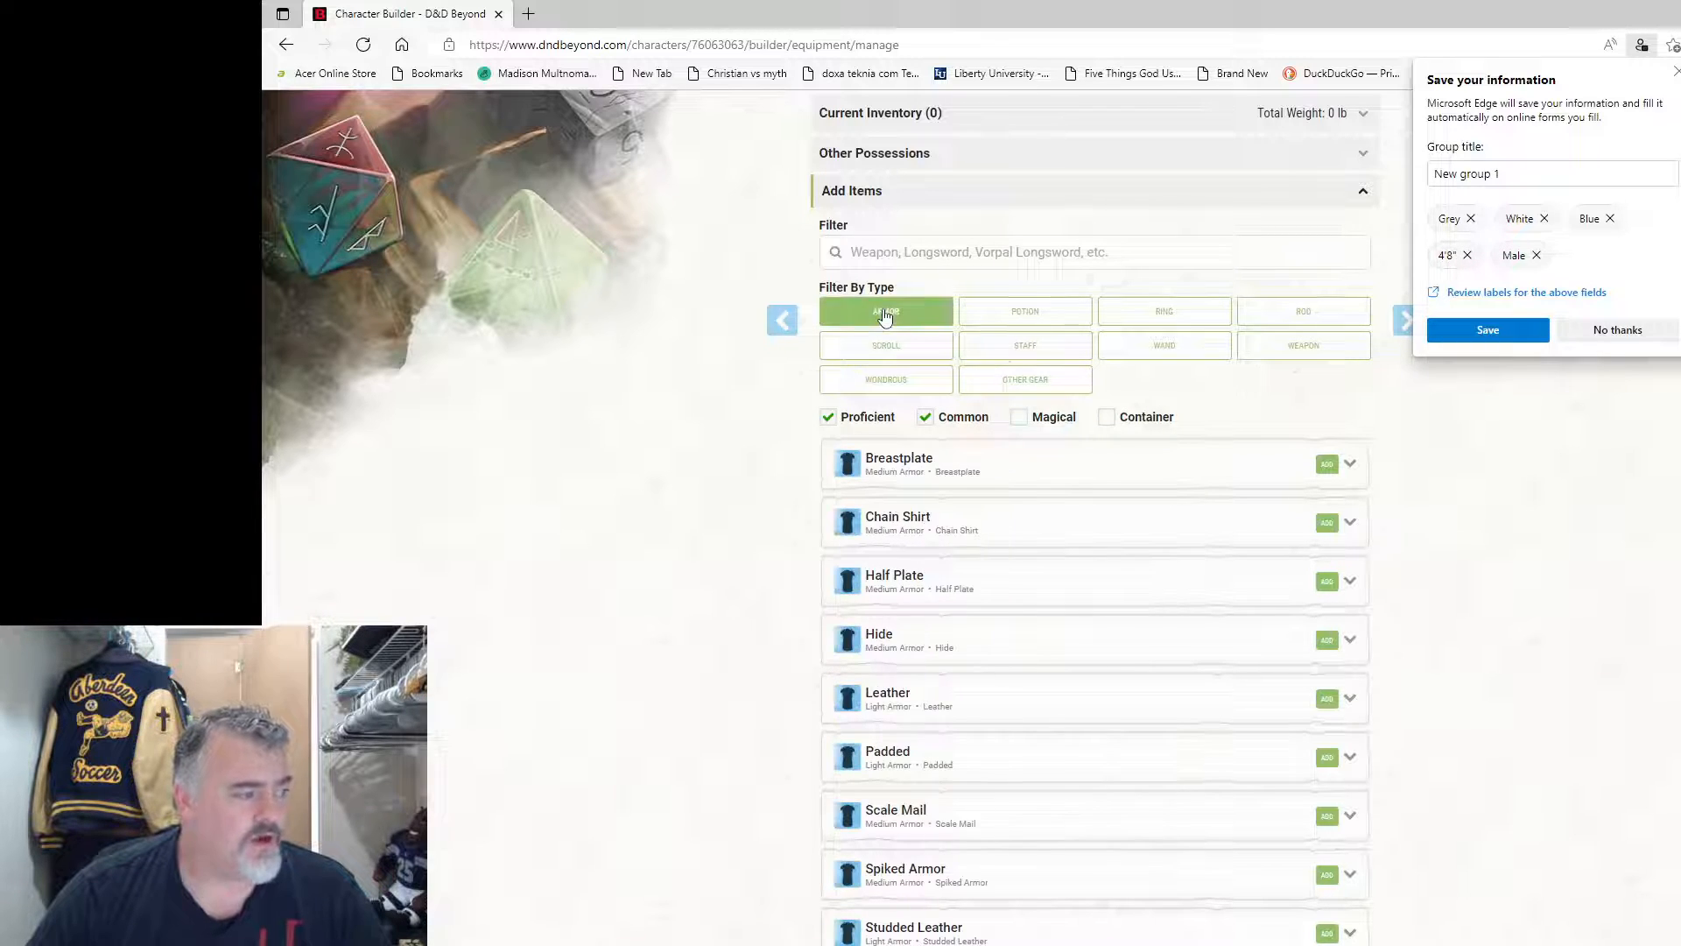
pyautogui.scroll(-3, 979, 540)
pyautogui.scroll(2, 985, 543)
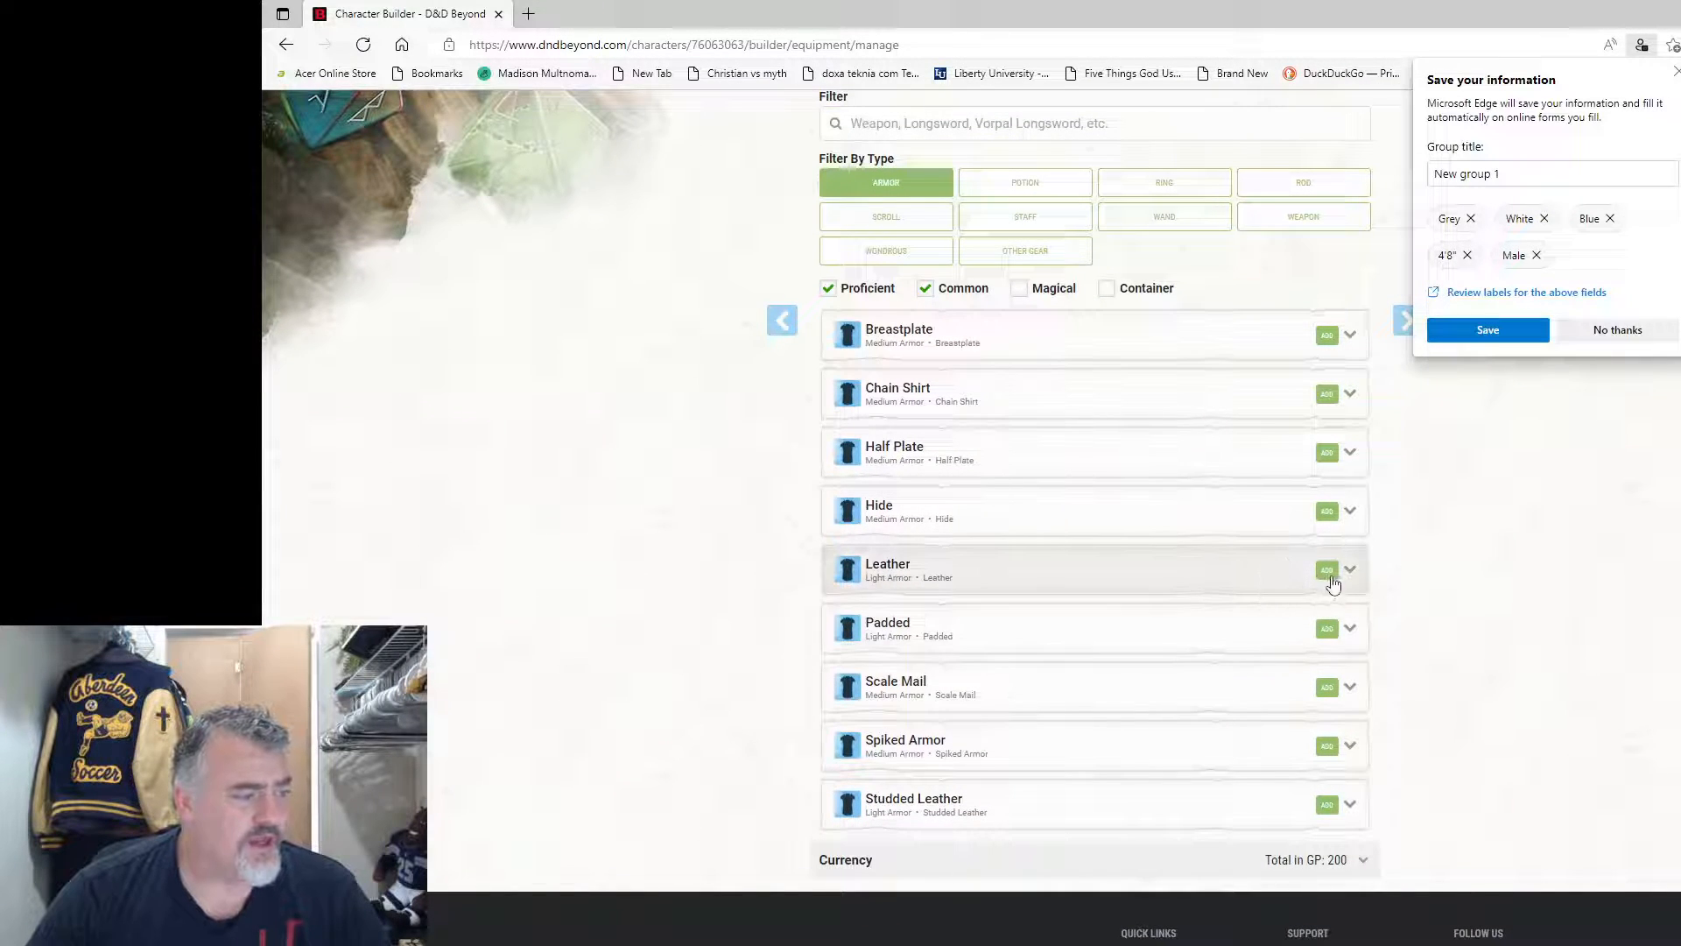
# Step: Add Leather armor to the inventory, along with a Warhammer and a Light Hammer from the items filtered to weapons
pyautogui.click(1327, 571)
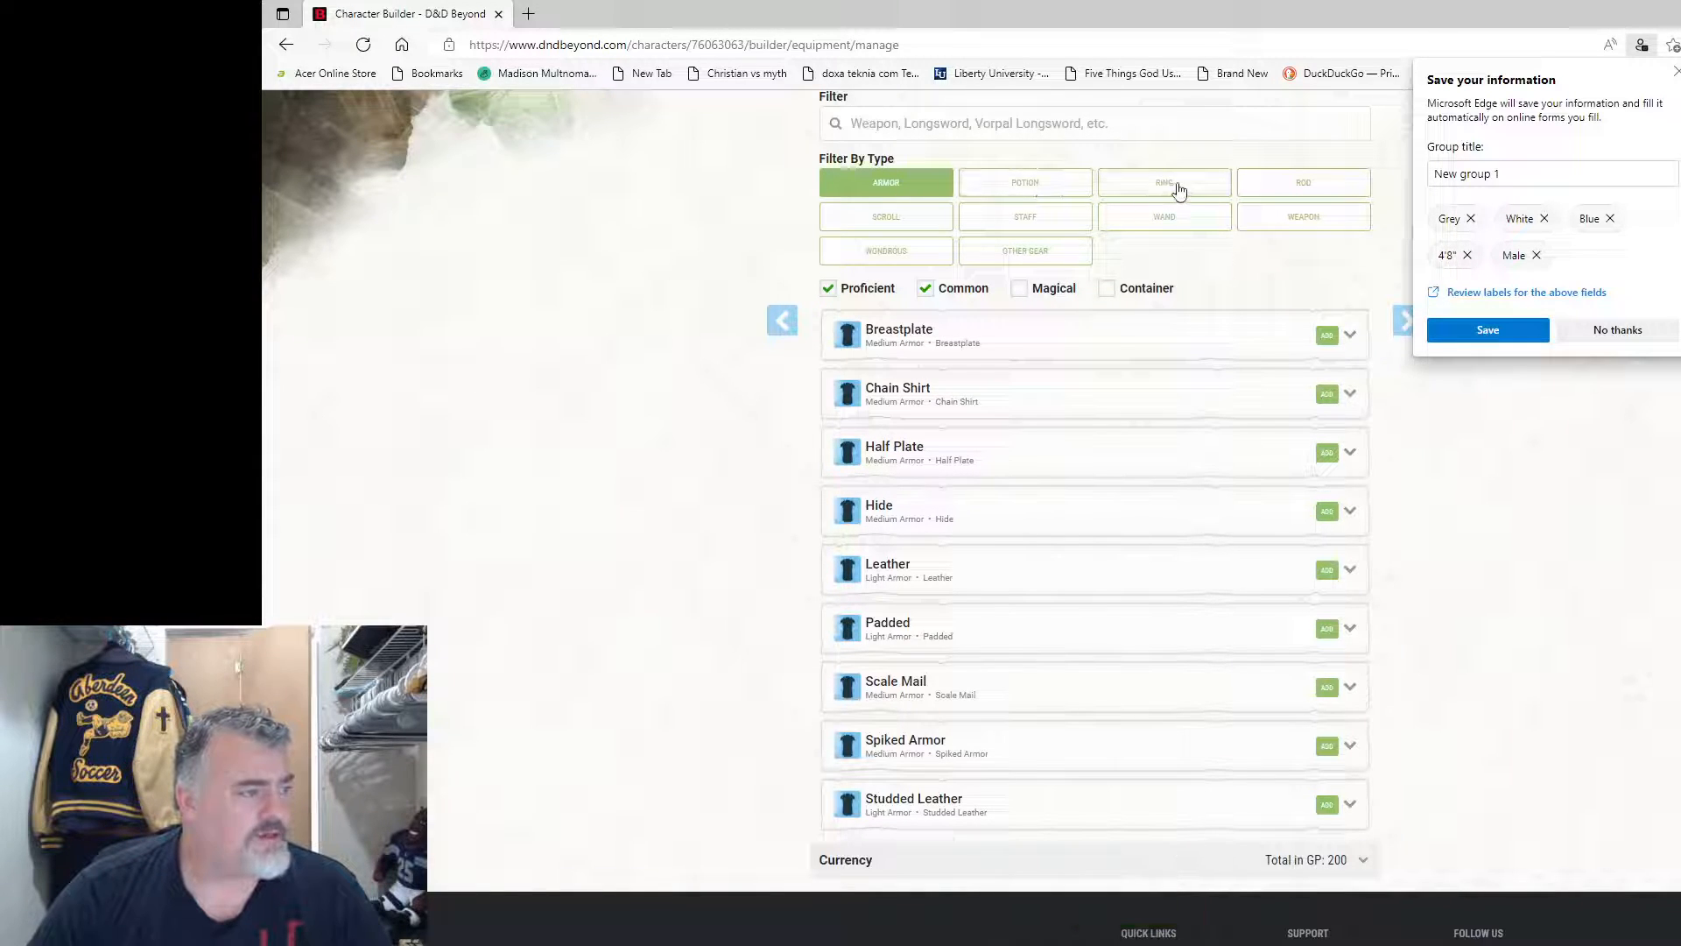
pyautogui.click(900, 182)
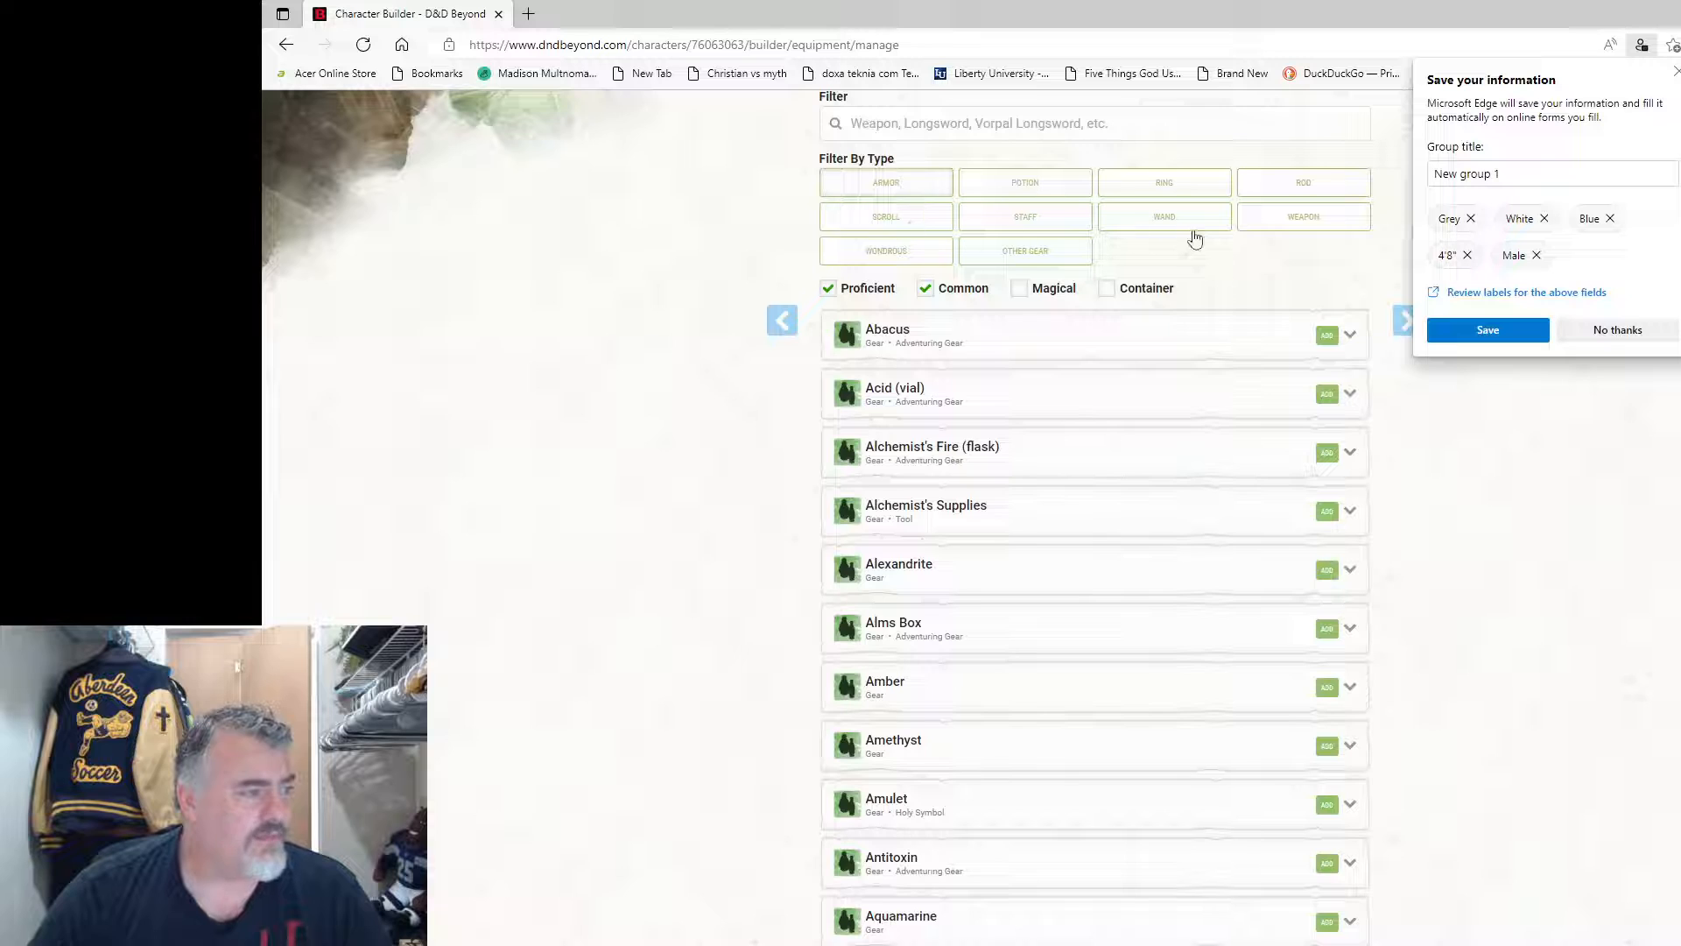
pyautogui.click(1320, 223)
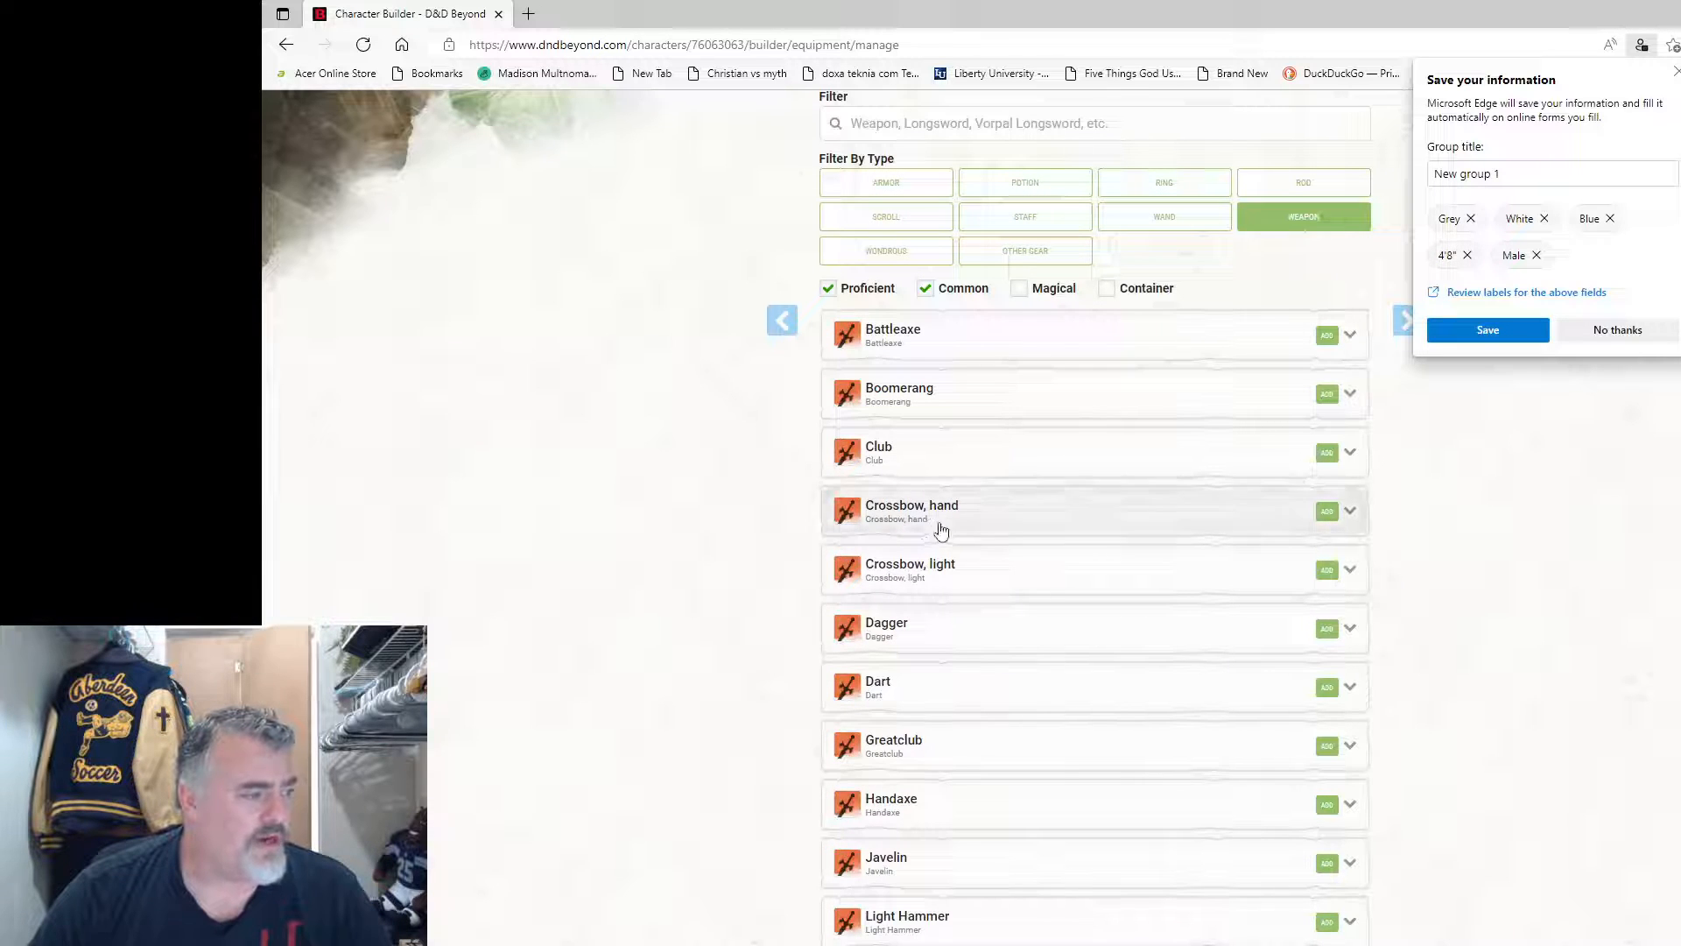
pyautogui.scroll(-9, 1092, 546)
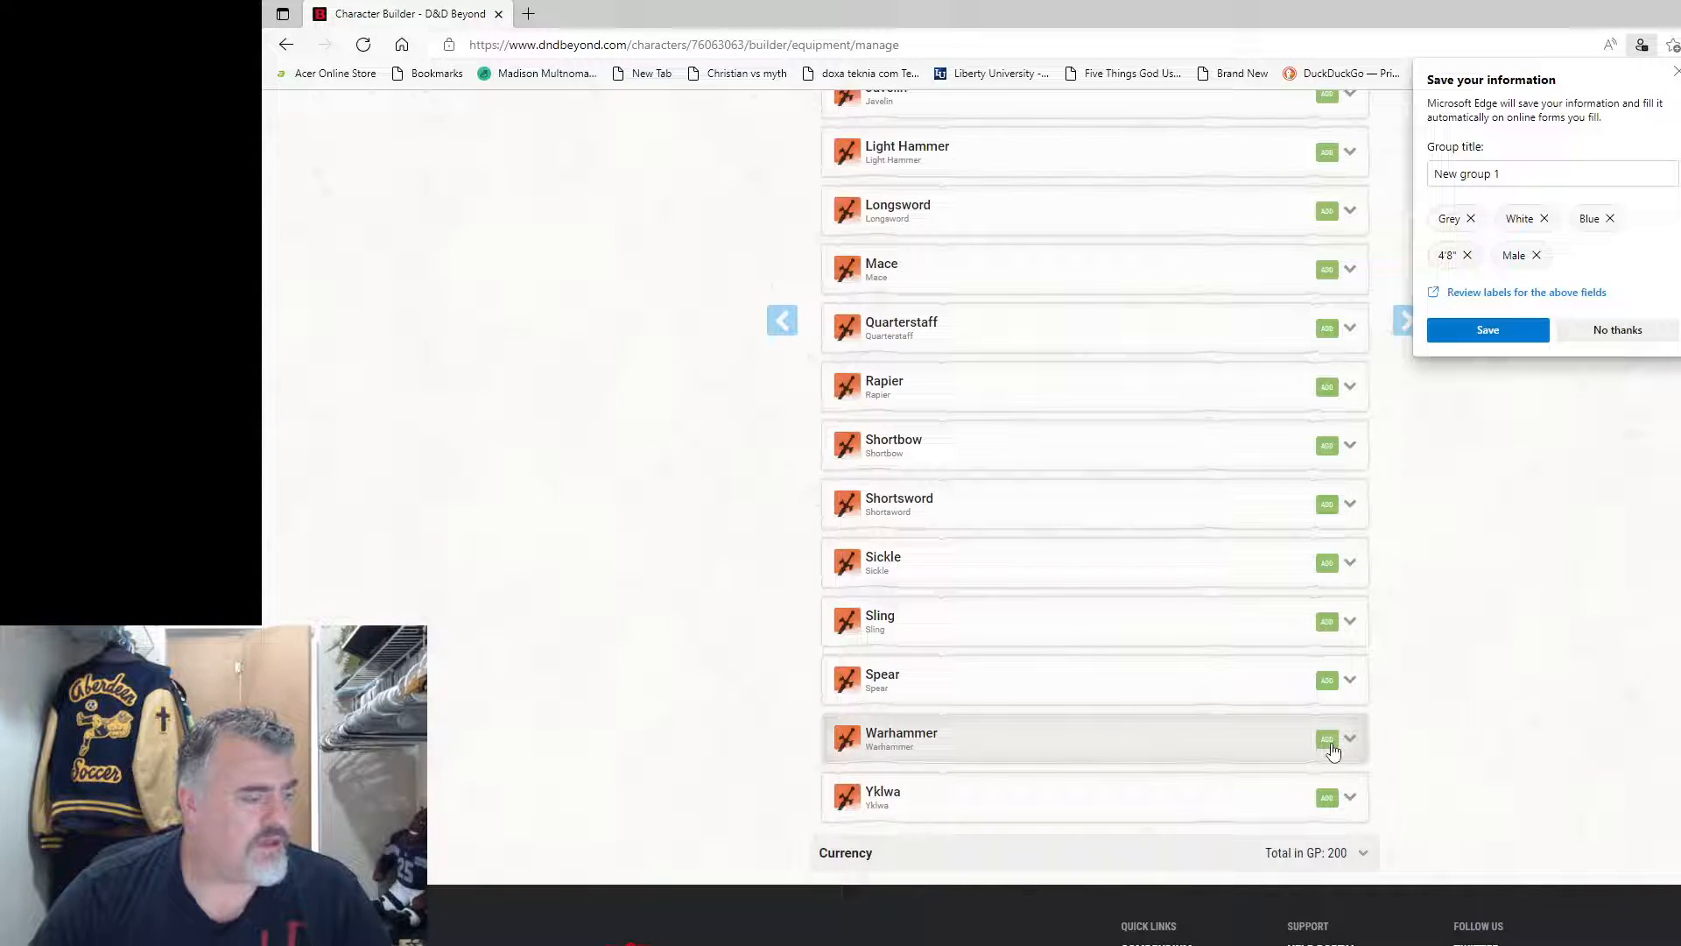
pyautogui.click(1329, 742)
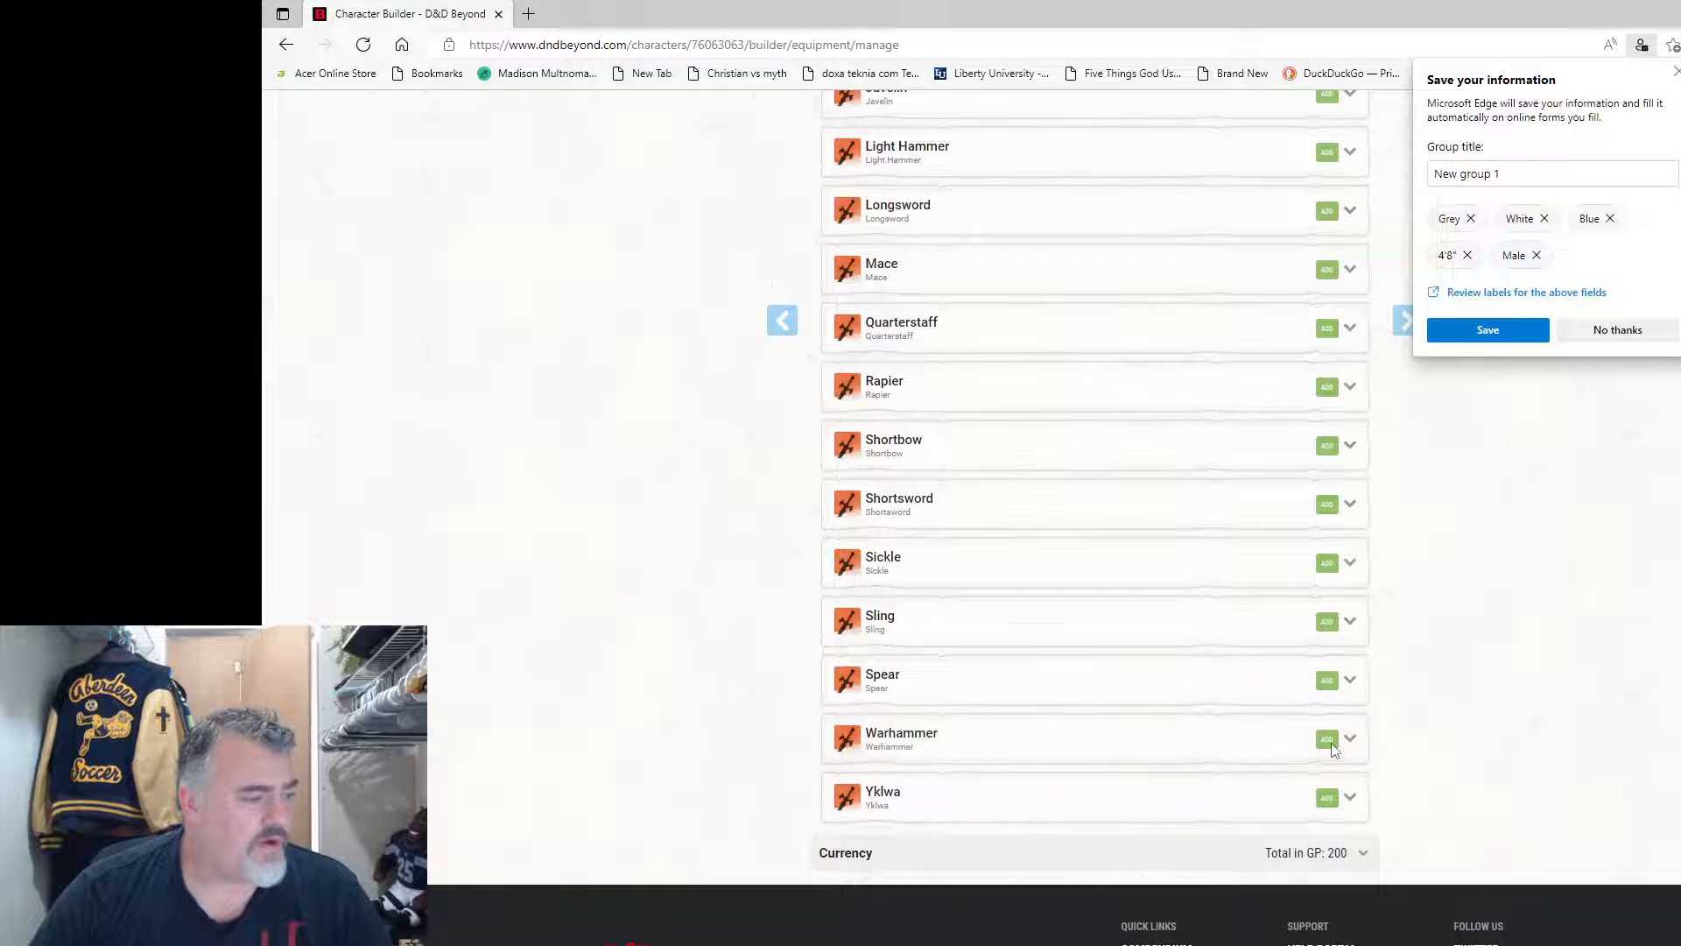
pyautogui.click(1338, 162)
pyautogui.scroll(5, 1141, 455)
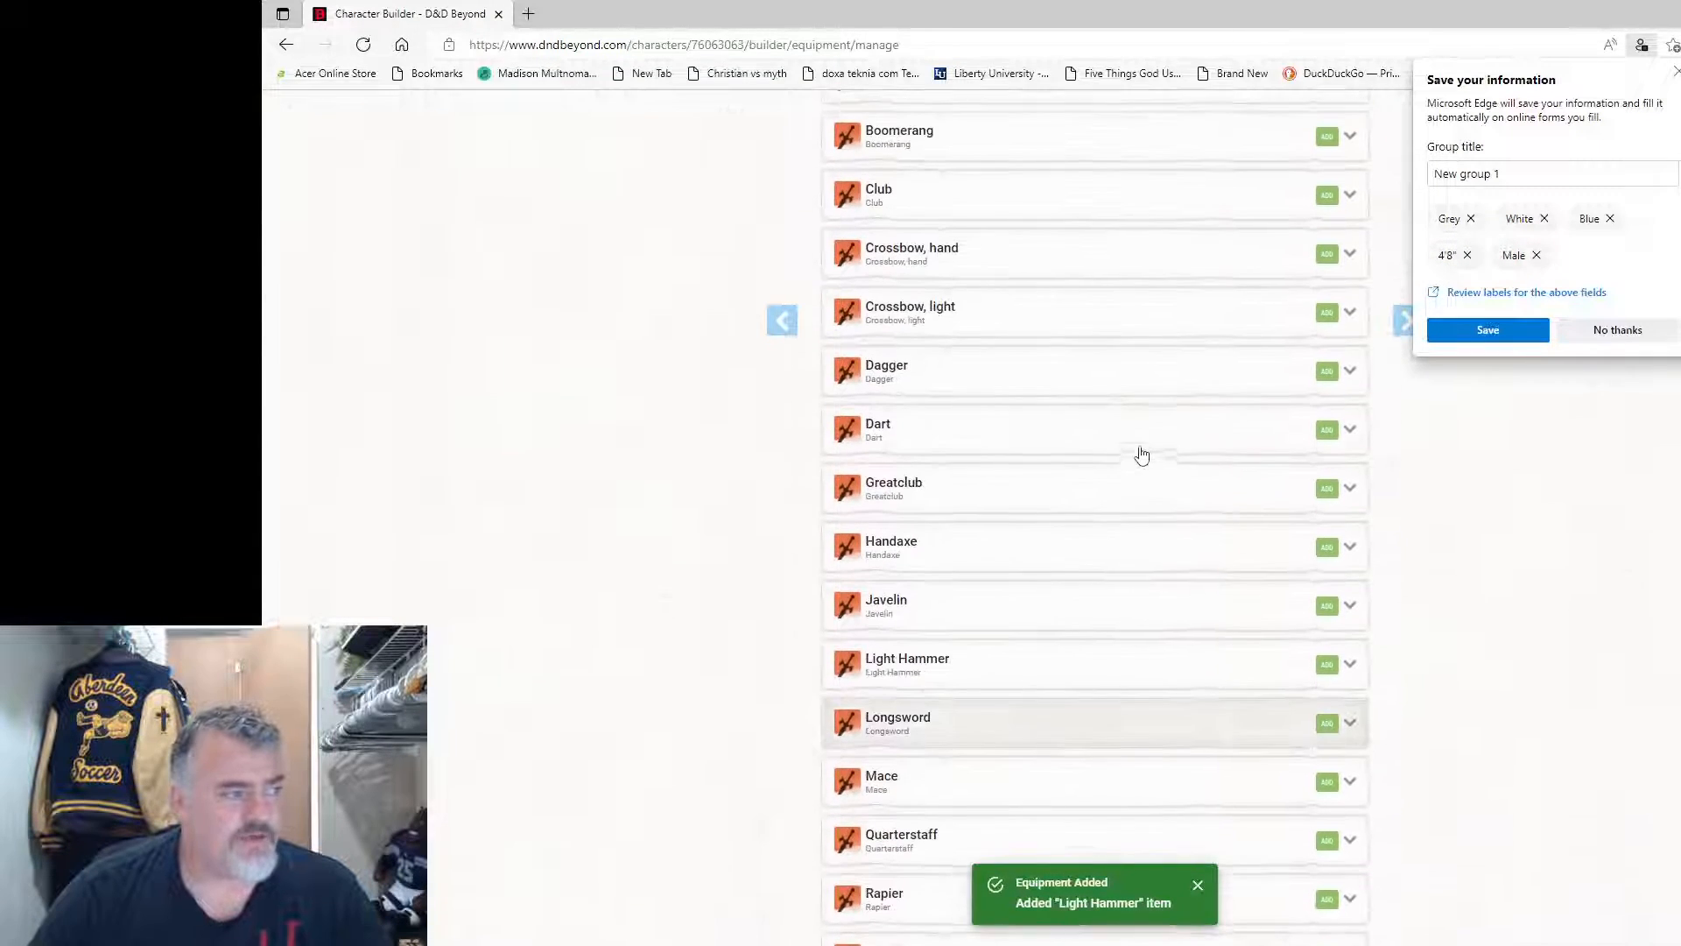
pyautogui.scroll(6, 1142, 454)
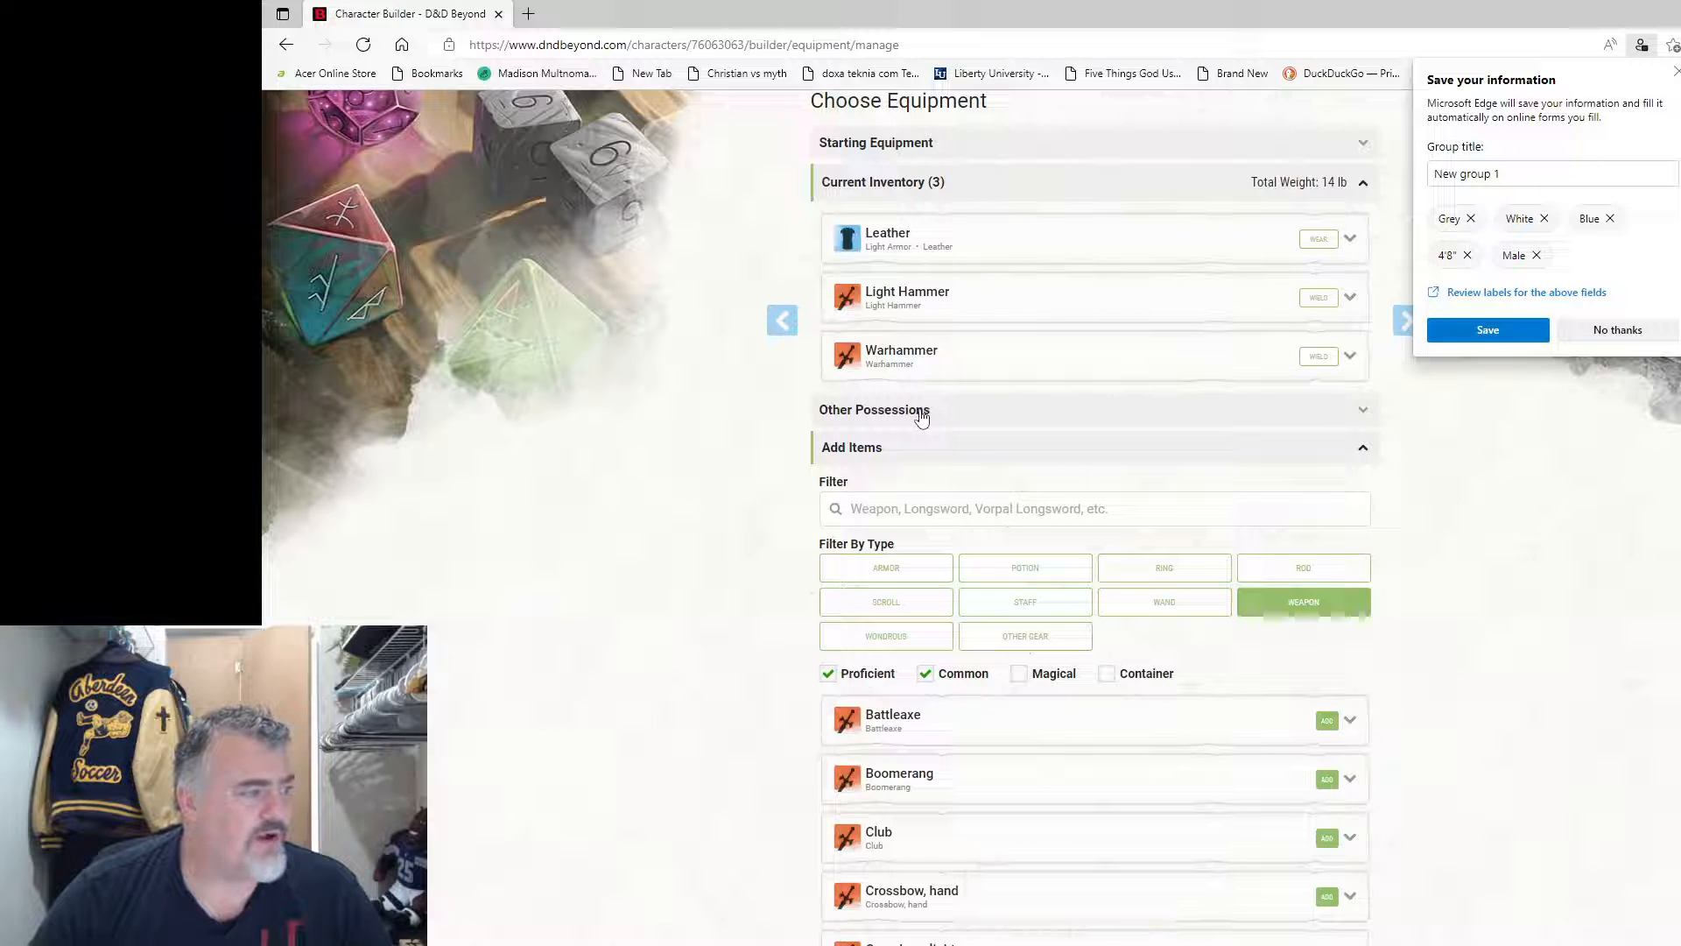
pyautogui.scroll(2, 1126, 406)
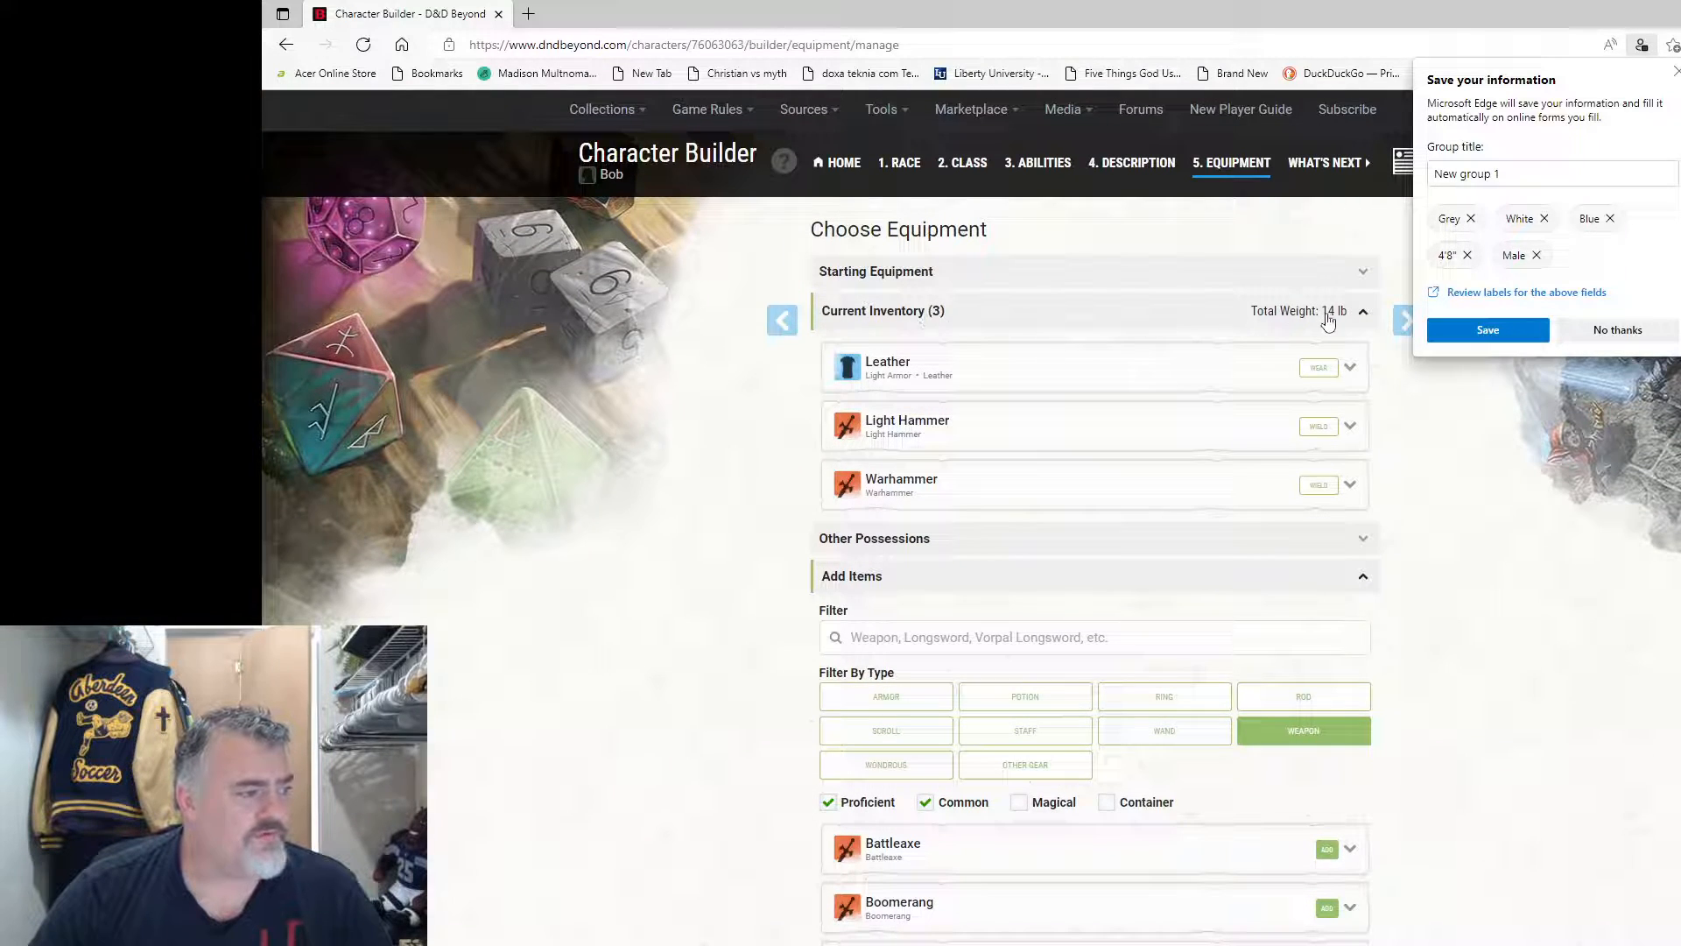
pyautogui.scroll(-2, 1095, 548)
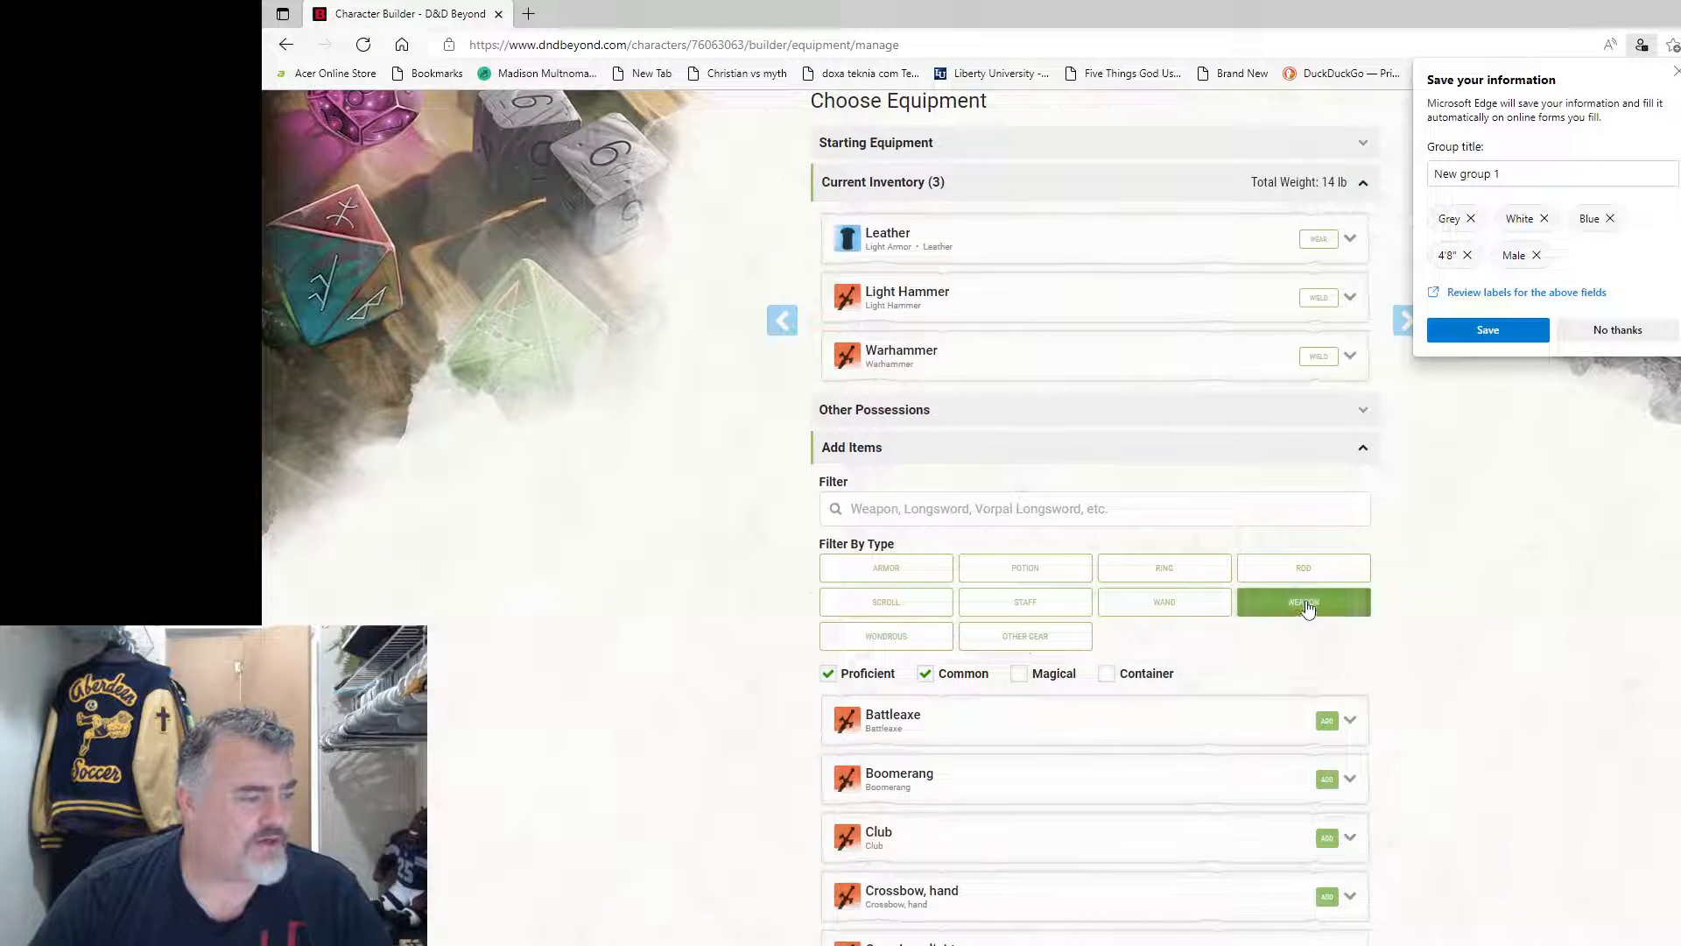
# Step: Switch the item filter from weapons to other gear and look through the available gear
pyautogui.click(1272, 613)
pyautogui.click(1047, 642)
pyautogui.scroll(-4, 1103, 644)
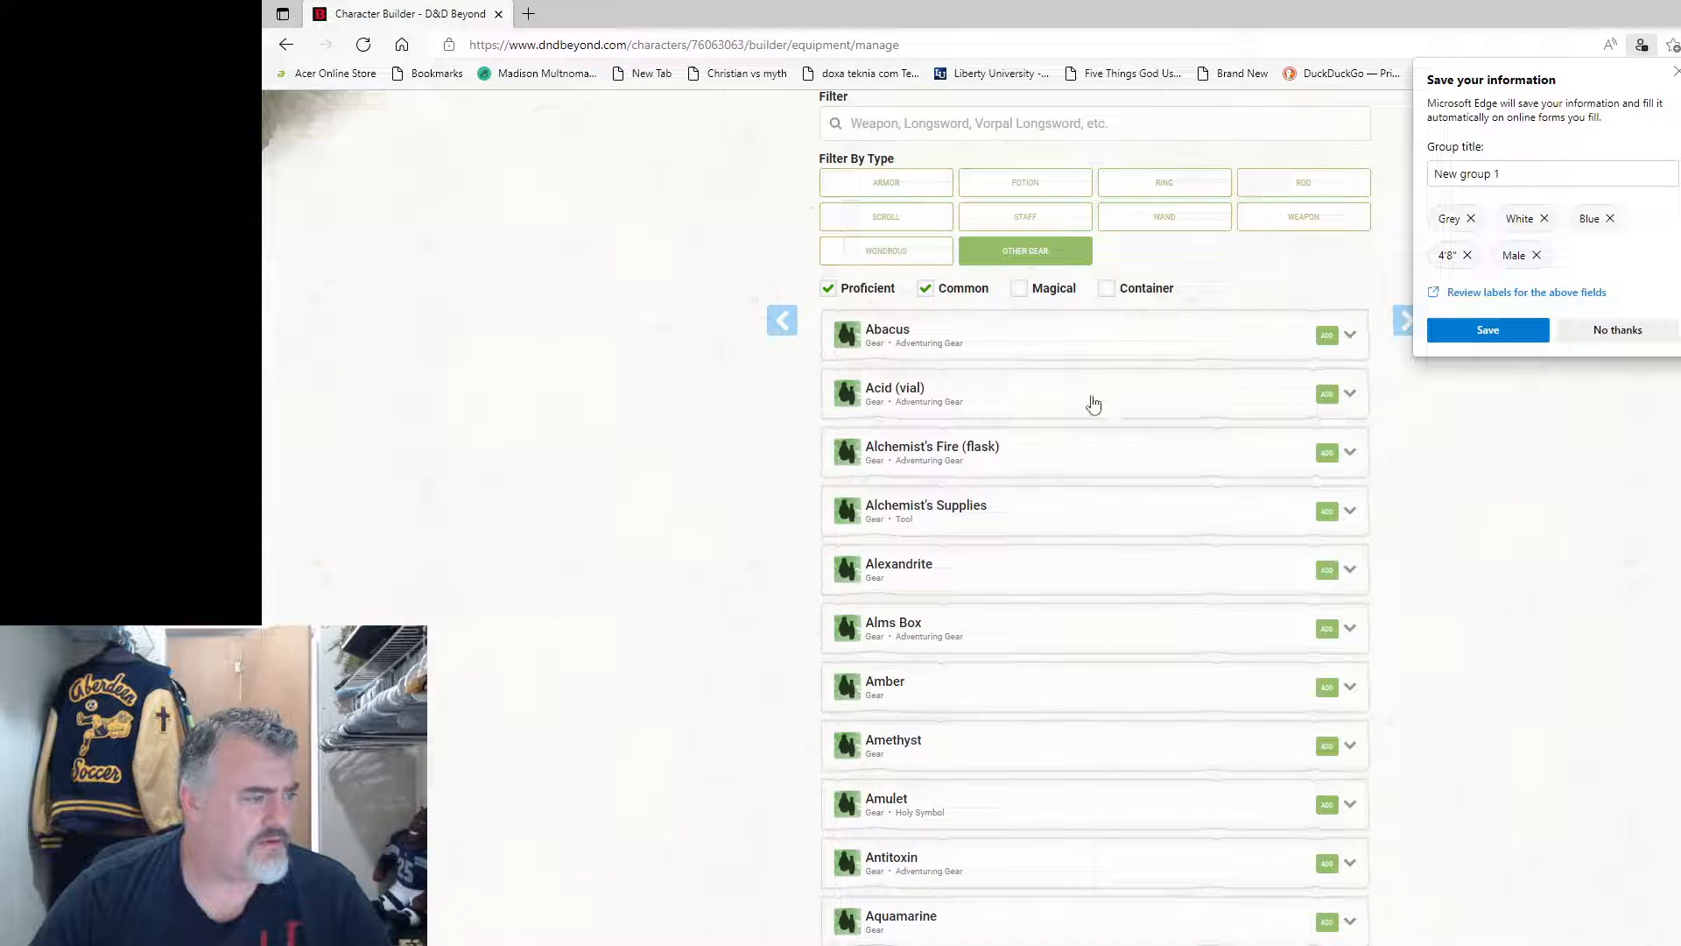
pyautogui.scroll(-10, 1102, 344)
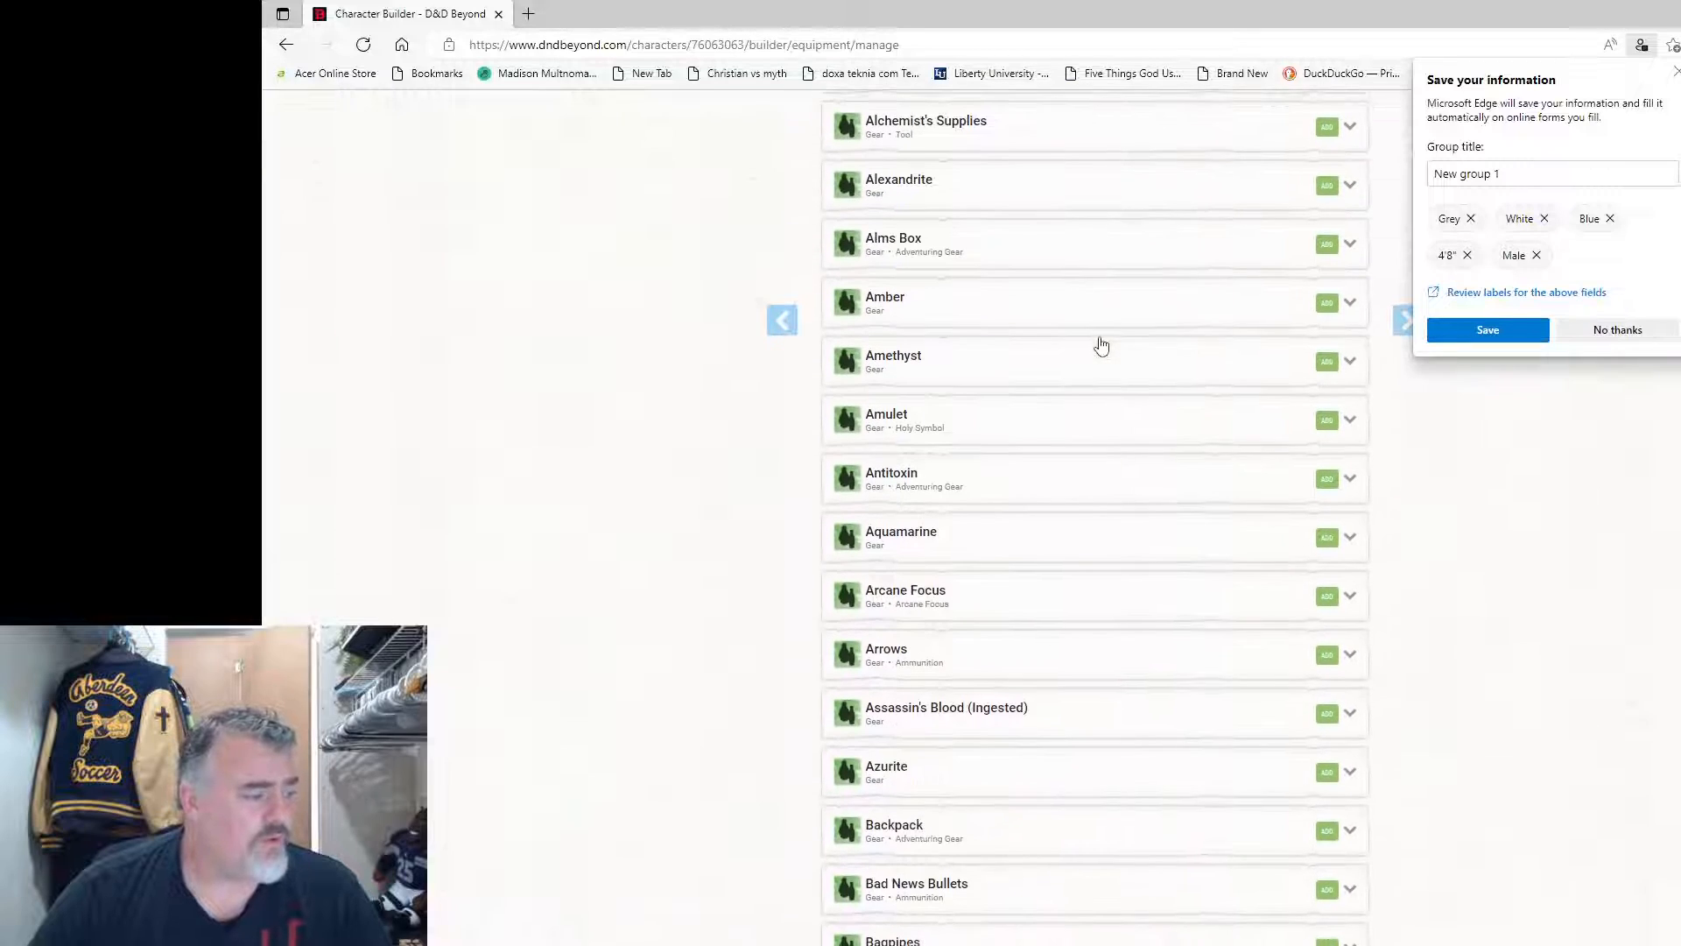
pyautogui.scroll(2, 1101, 343)
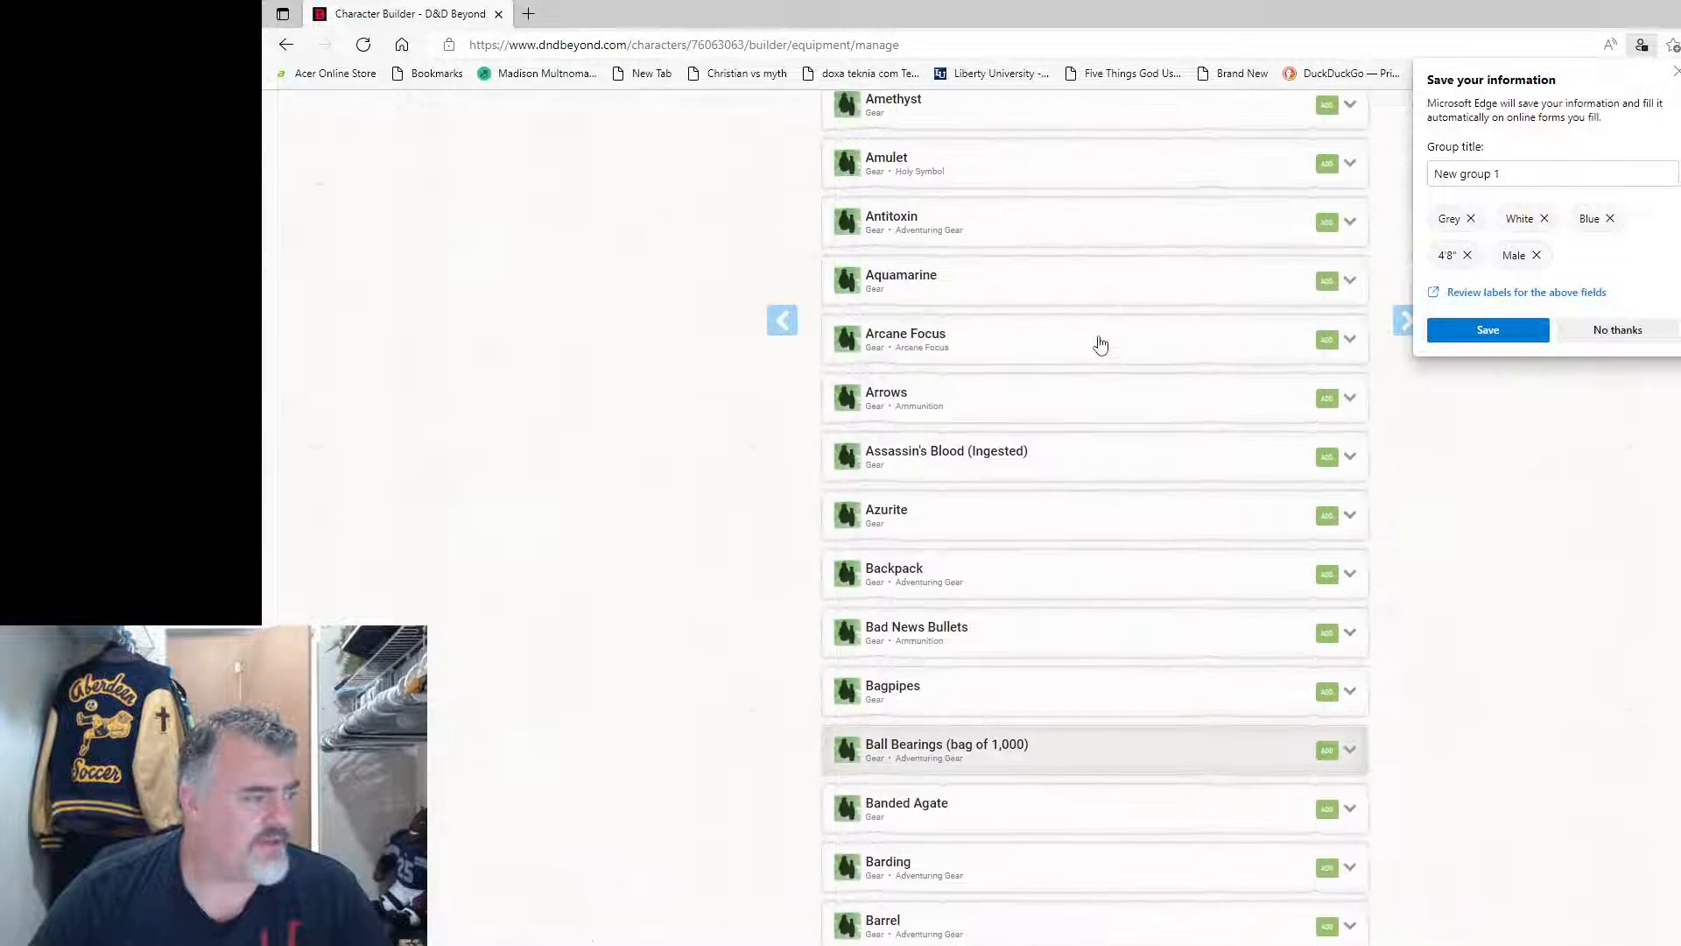
pyautogui.scroll(3, 1007, 320)
pyautogui.scroll(5, 1012, 326)
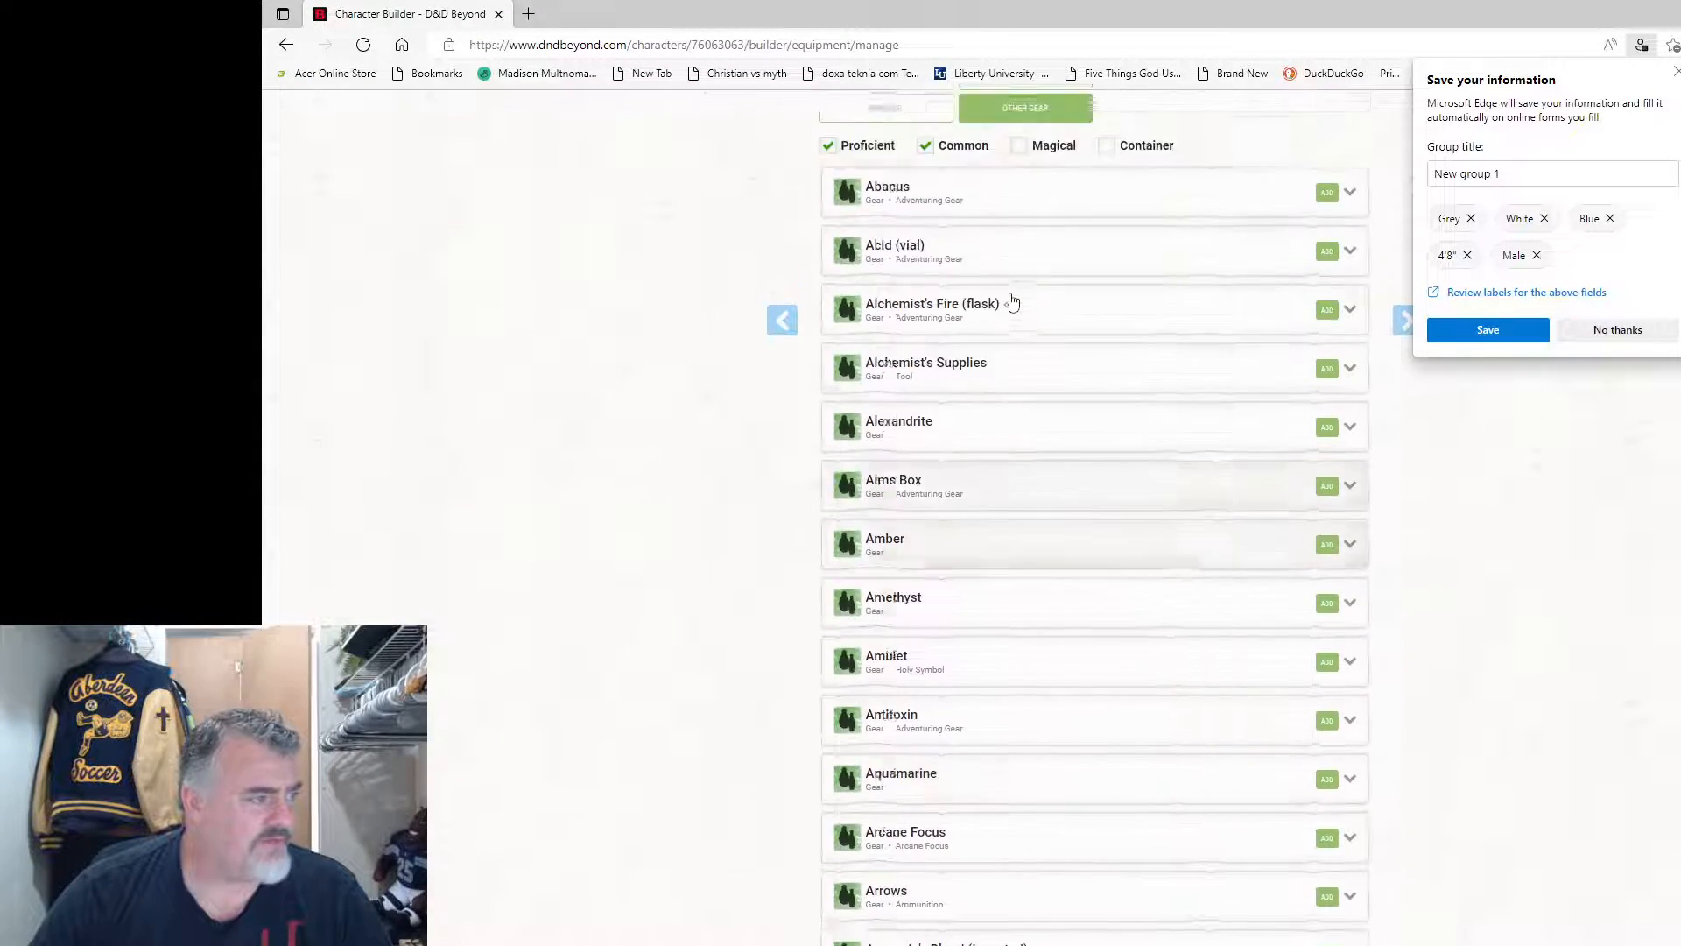
pyautogui.scroll(-10, 1088, 430)
pyautogui.scroll(-4, 1093, 431)
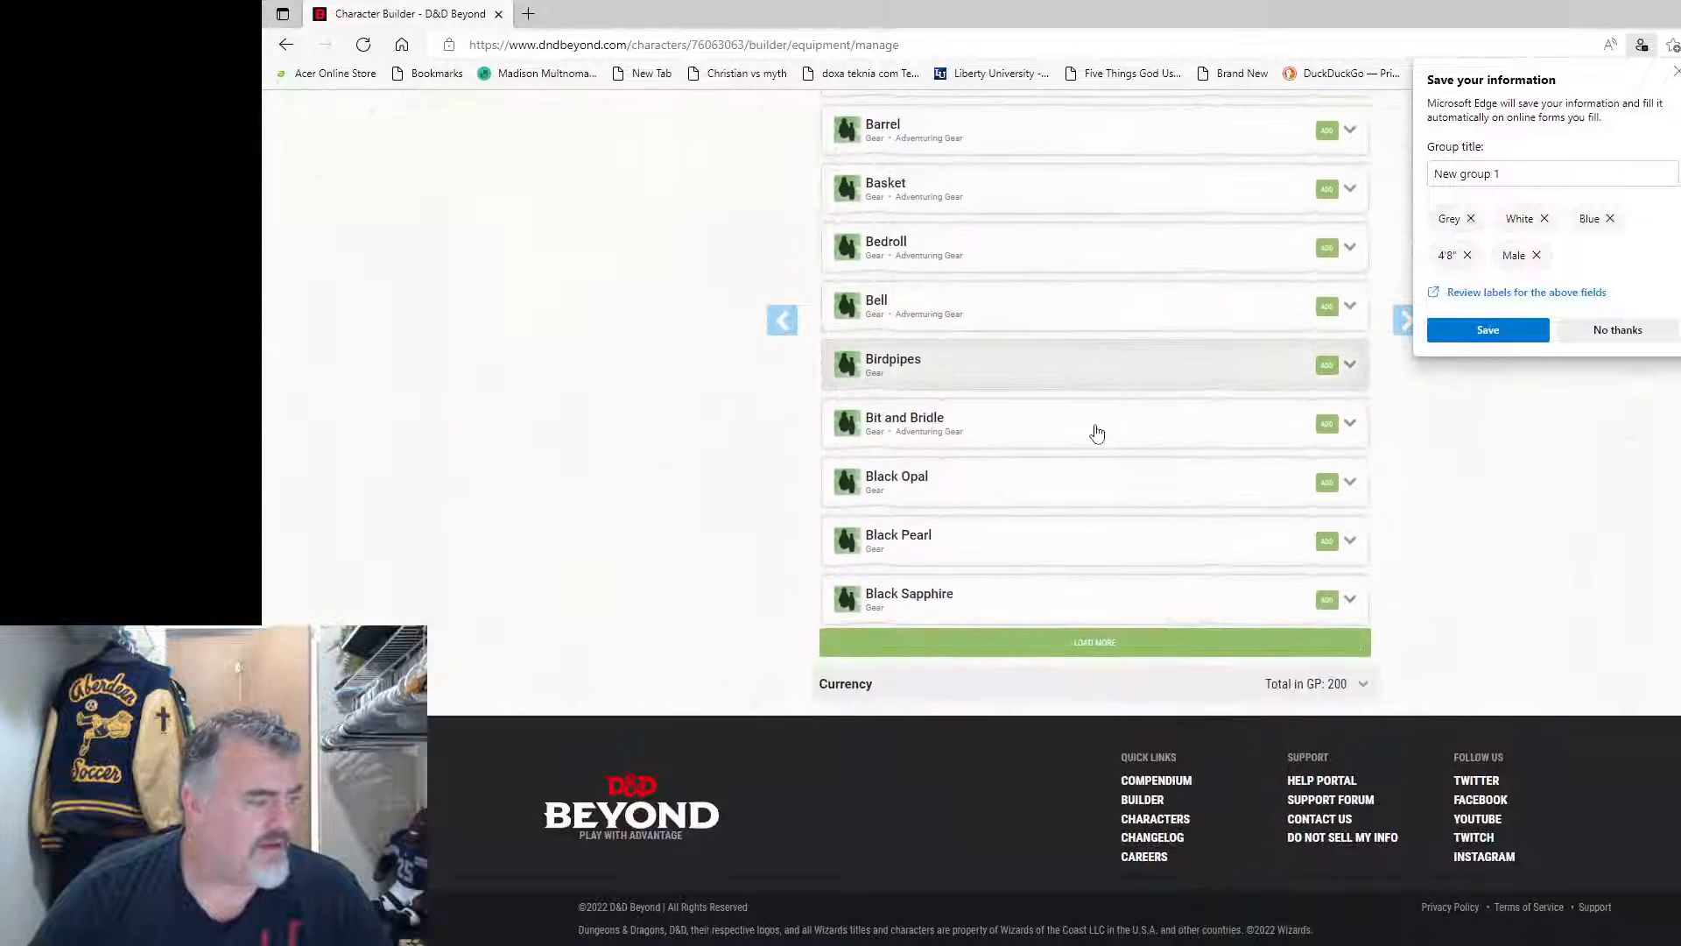
pyautogui.scroll(15, 1114, 495)
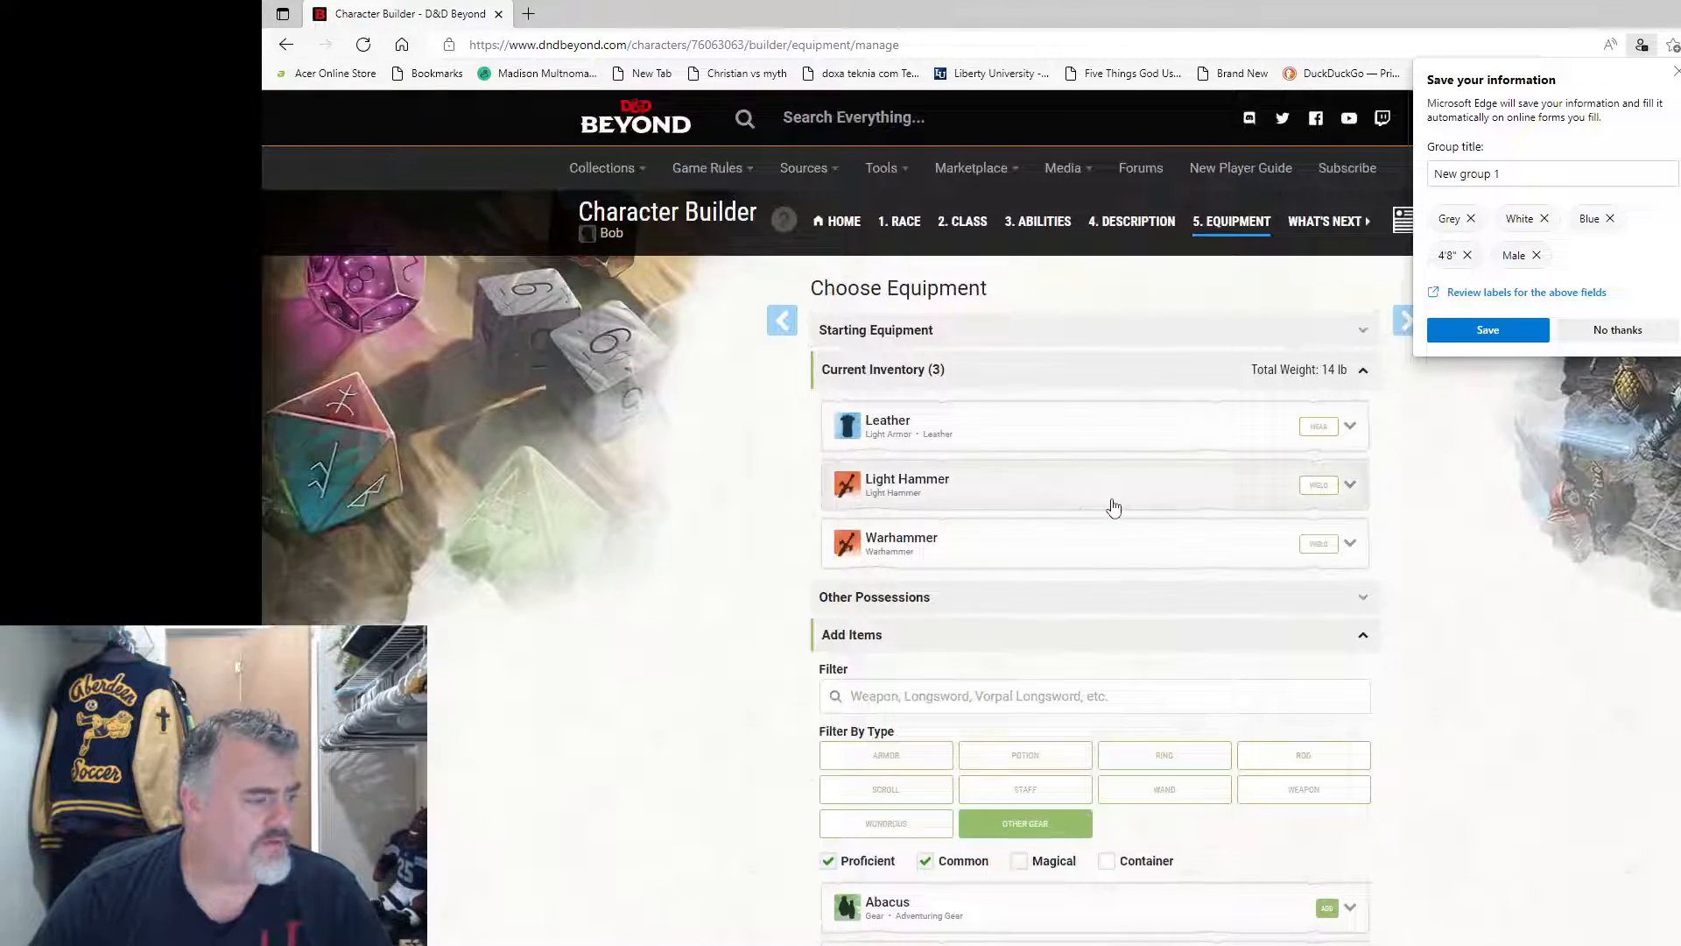
# Step: Search the other gear for "pack" and add one Entertainer's Pack to the inventory
pyautogui.scroll(-3, 1110, 506)
pyautogui.click(1087, 445)
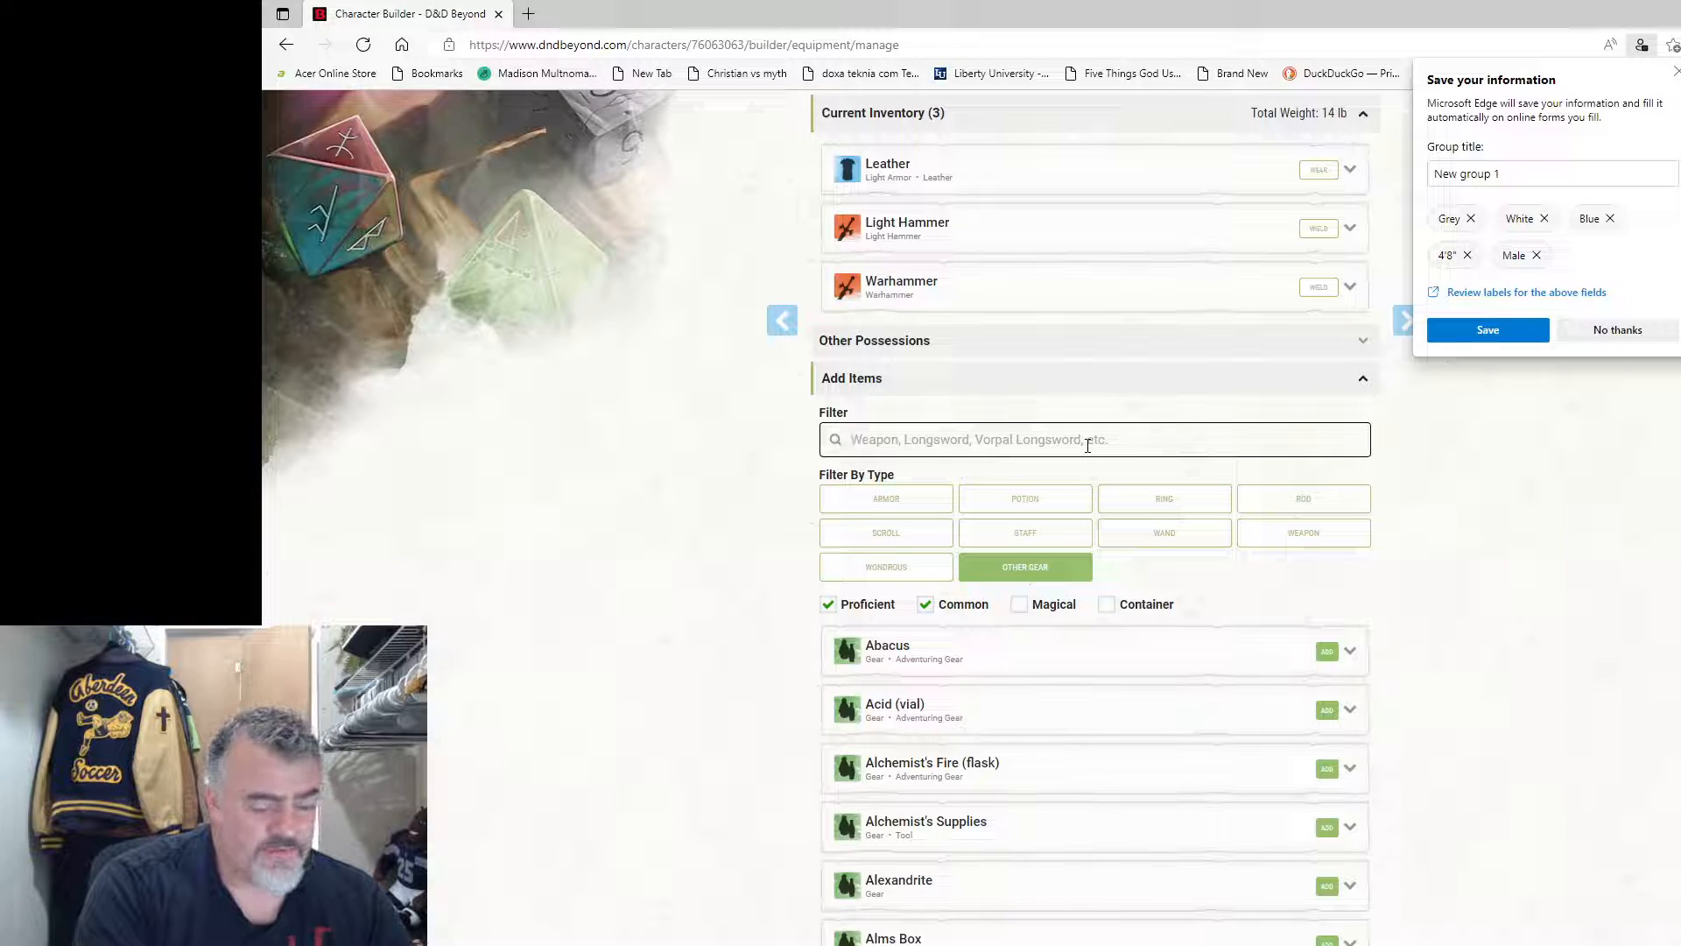
pyautogui.write('pack')
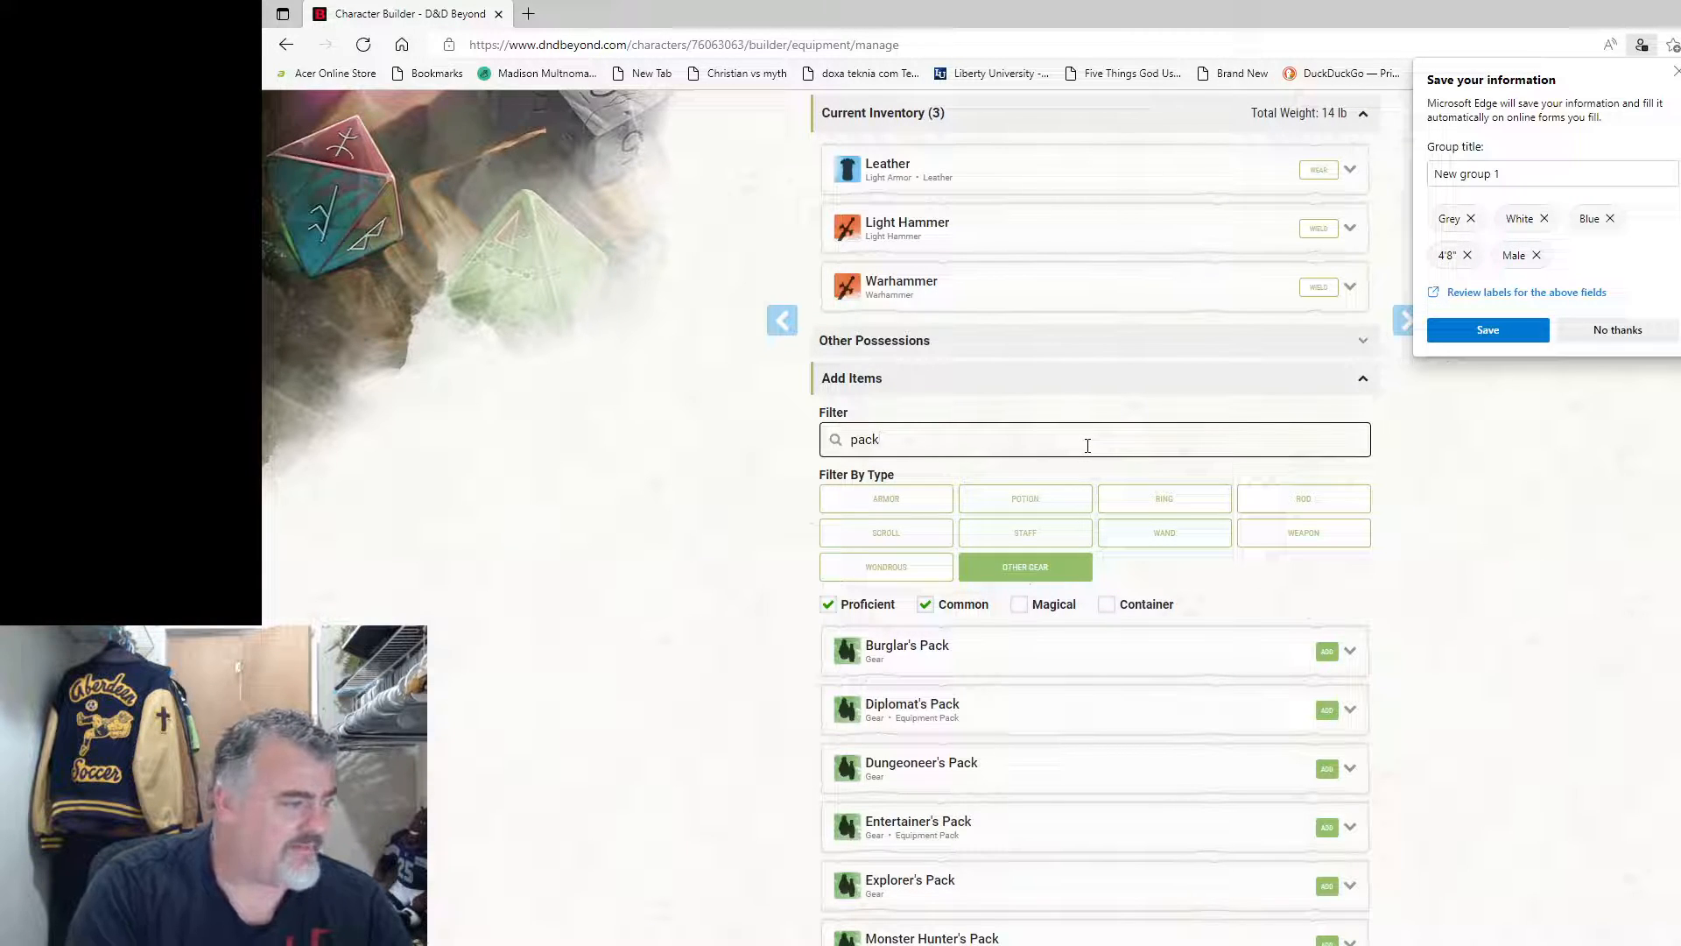
pyautogui.scroll(-4, 1129, 504)
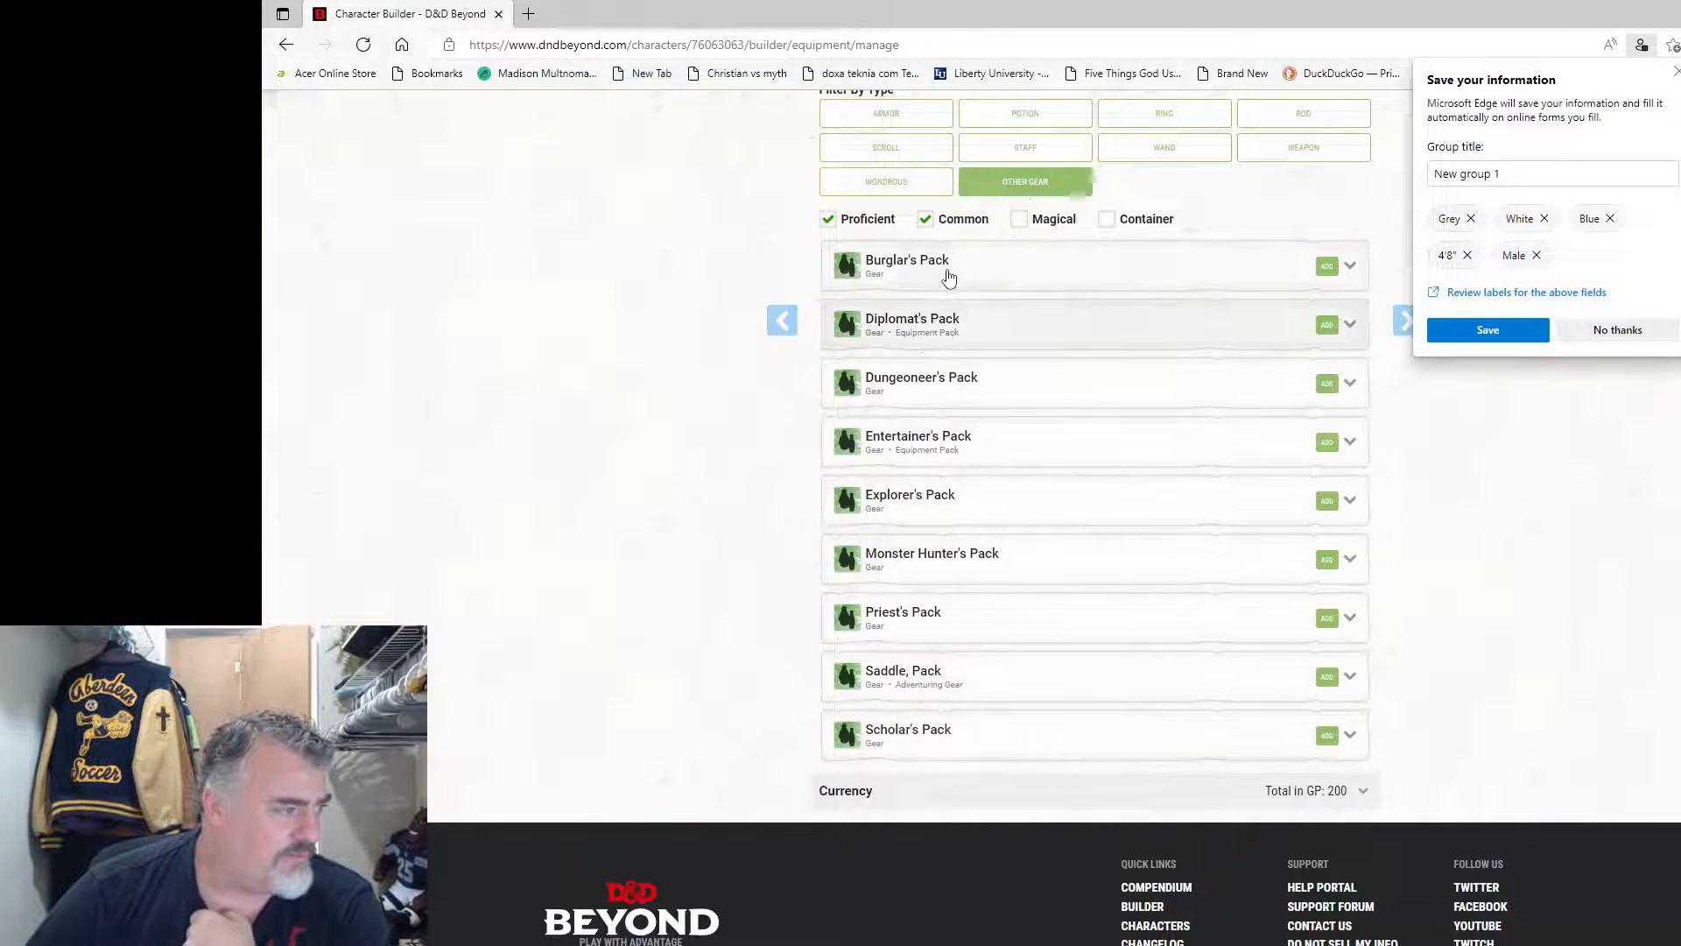
pyautogui.click(937, 450)
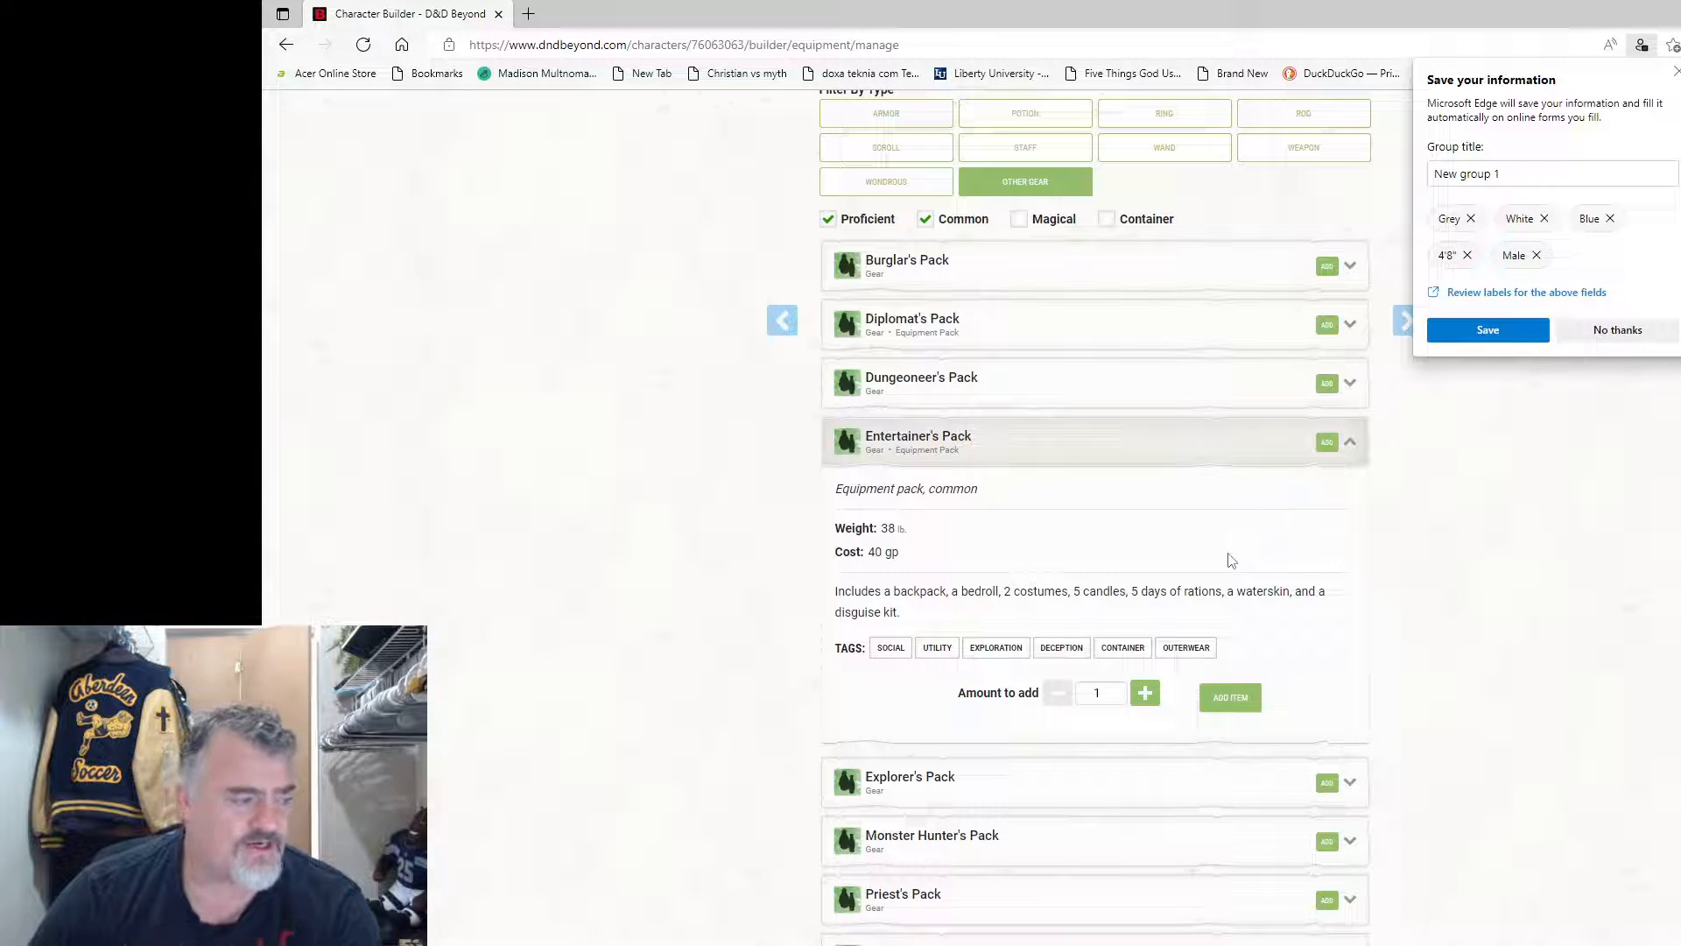
pyautogui.scroll(10, 1138, 571)
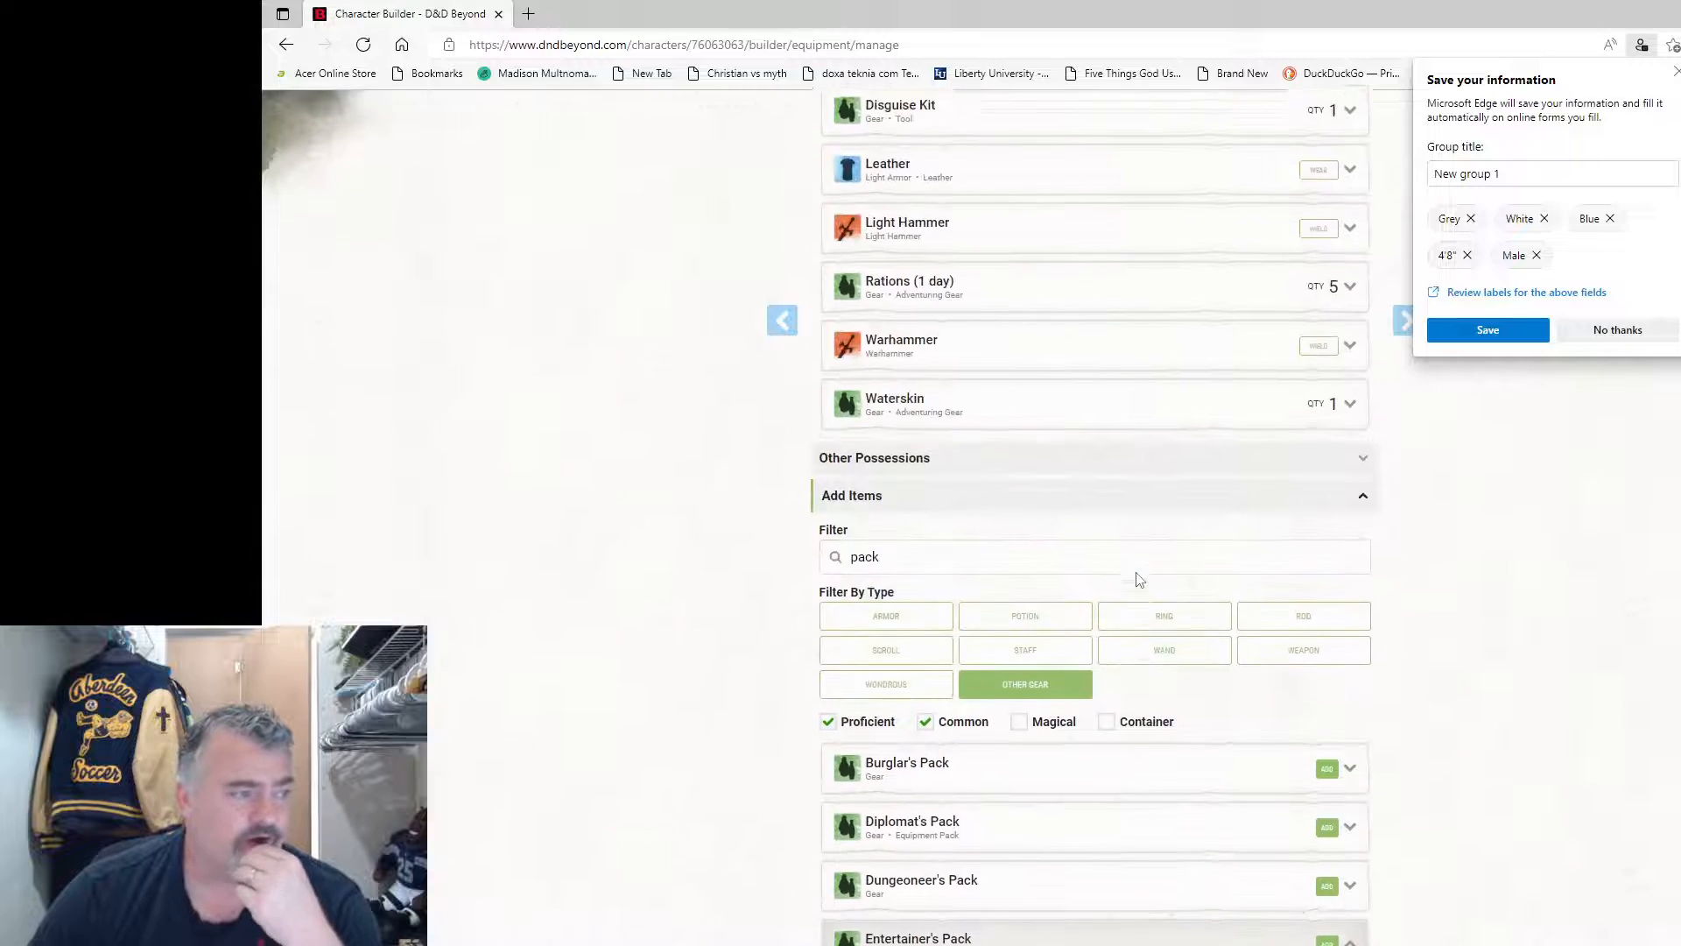
pyautogui.scroll(1, 1134, 574)
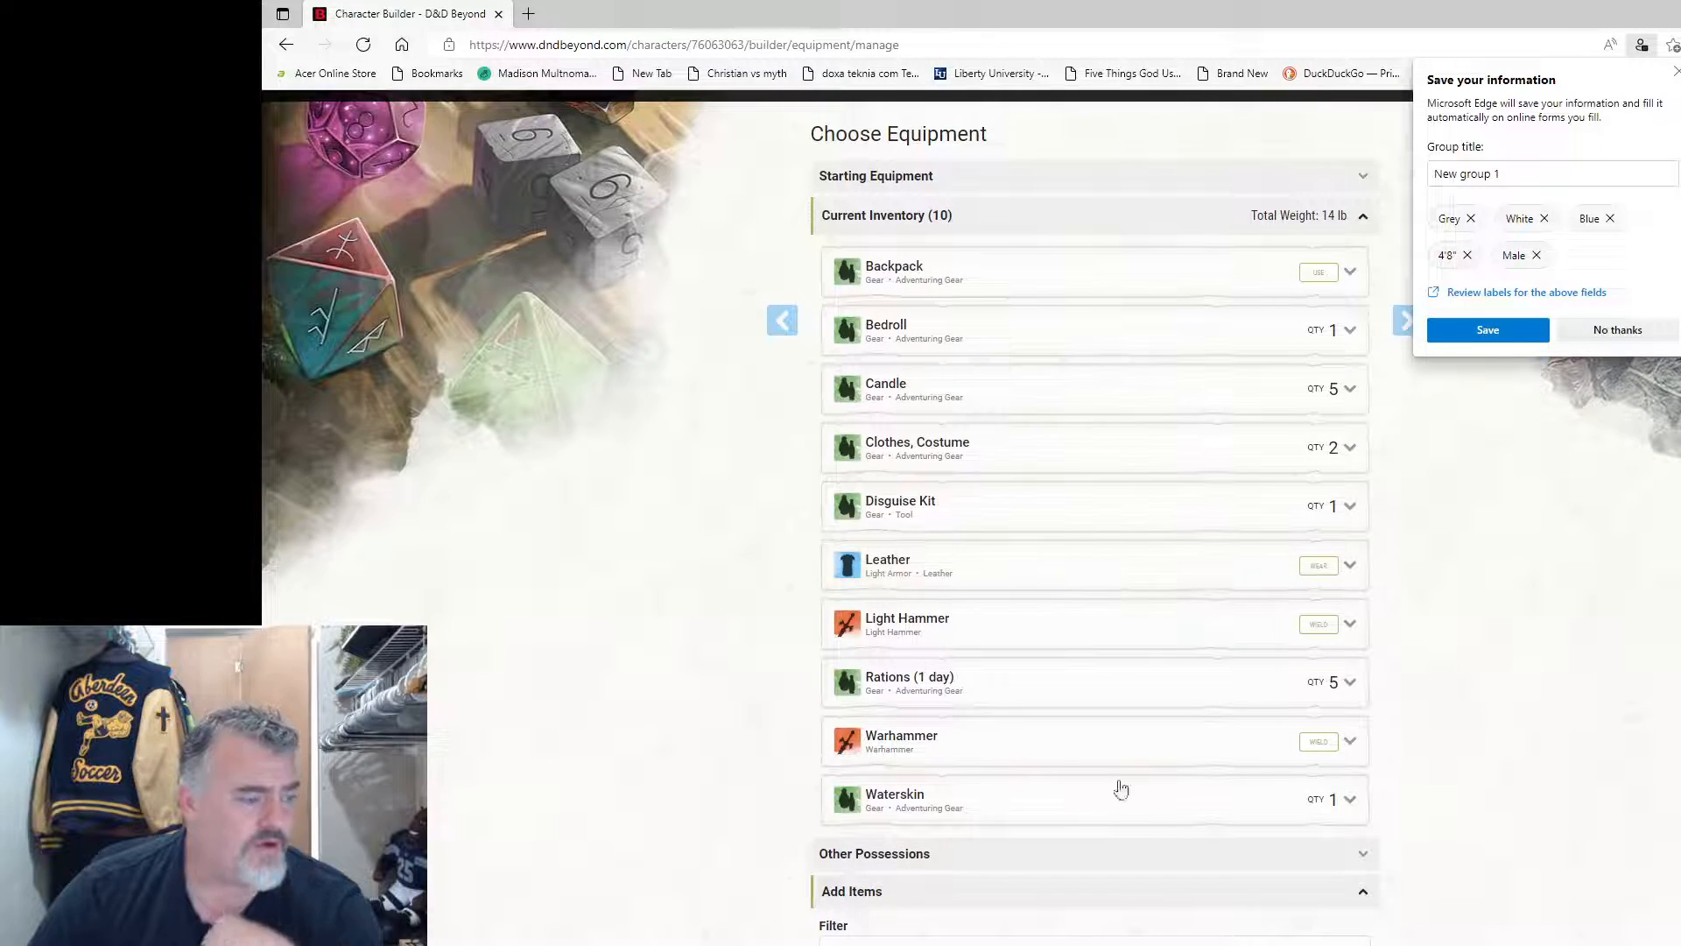
# Step: Equip the Backpack, the Leather armor, the Light Hammer and the Warhammer in the current inventory
pyautogui.click(1320, 274)
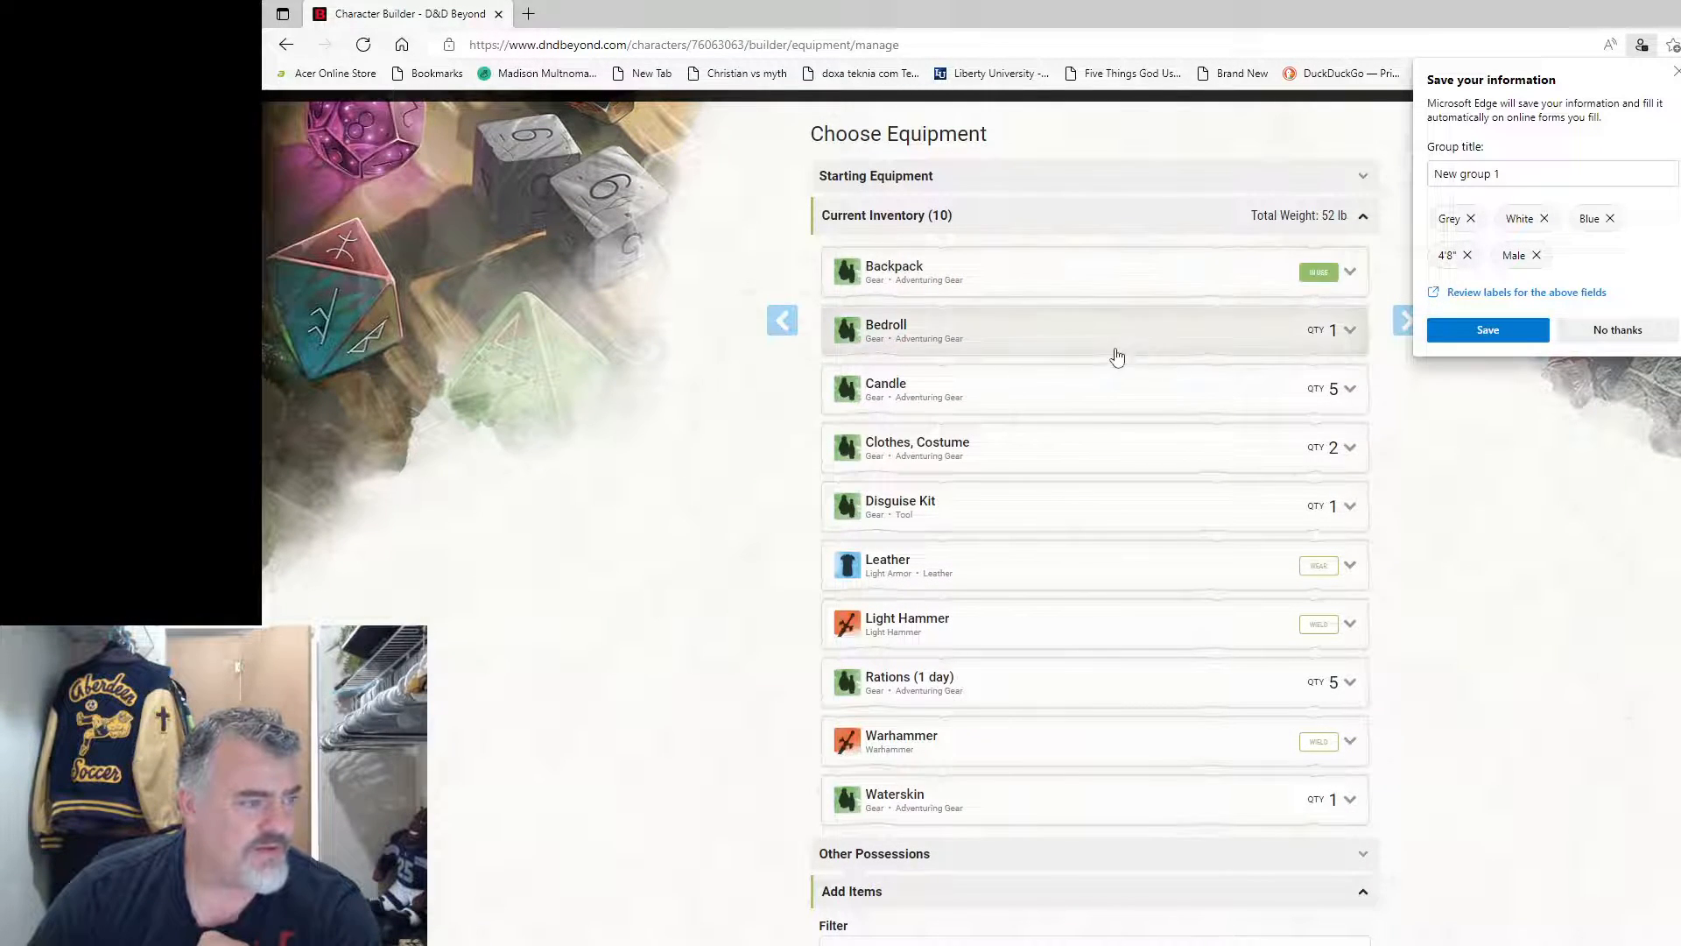
pyautogui.click(1315, 569)
pyautogui.click(1318, 625)
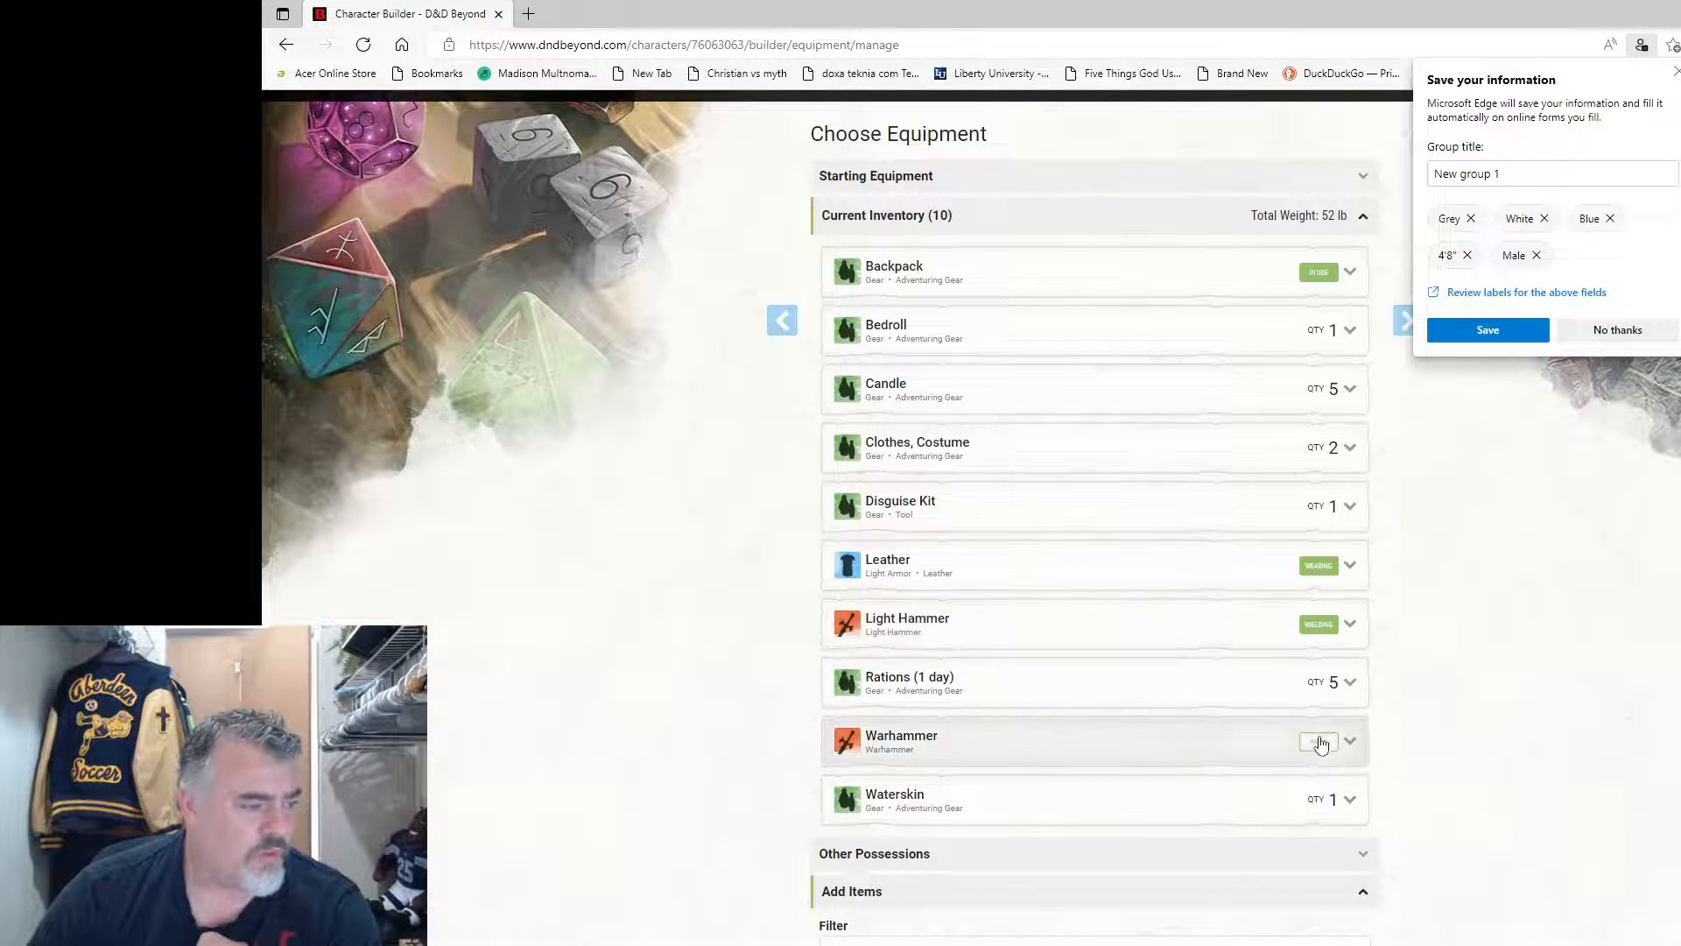
pyautogui.click(1321, 742)
# Step: Decline the browser's offer to save the form information, and finish the builder by opening Bob's character sheet
pyautogui.scroll(-5, 1086, 697)
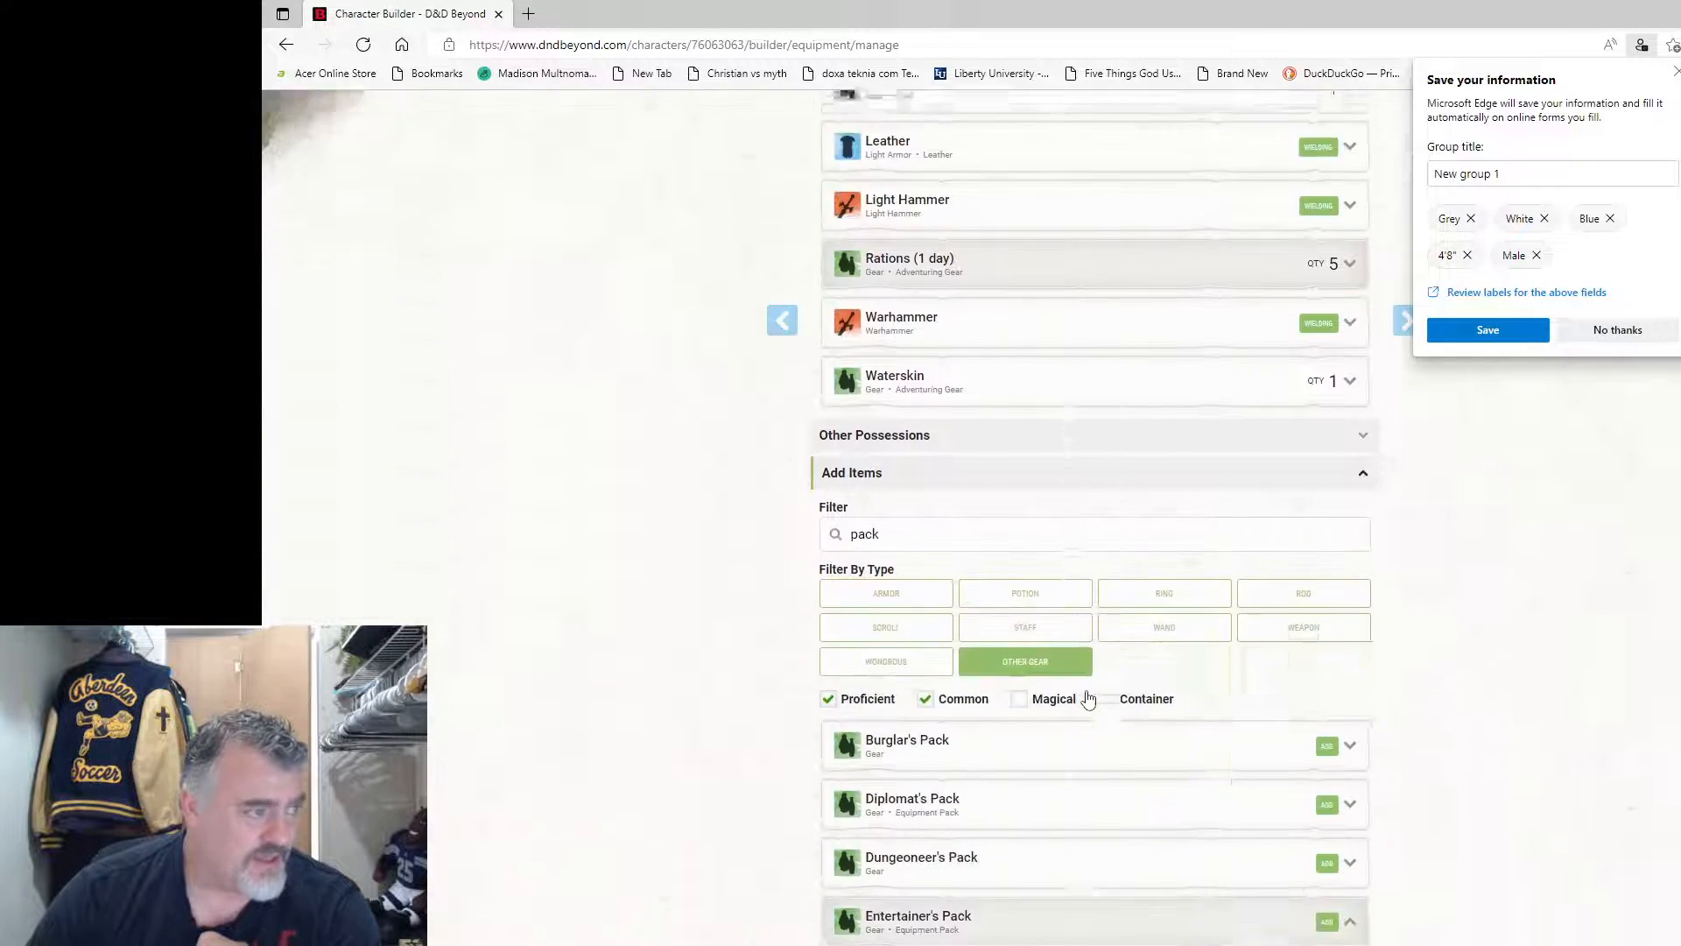
pyautogui.scroll(-2, 1216, 641)
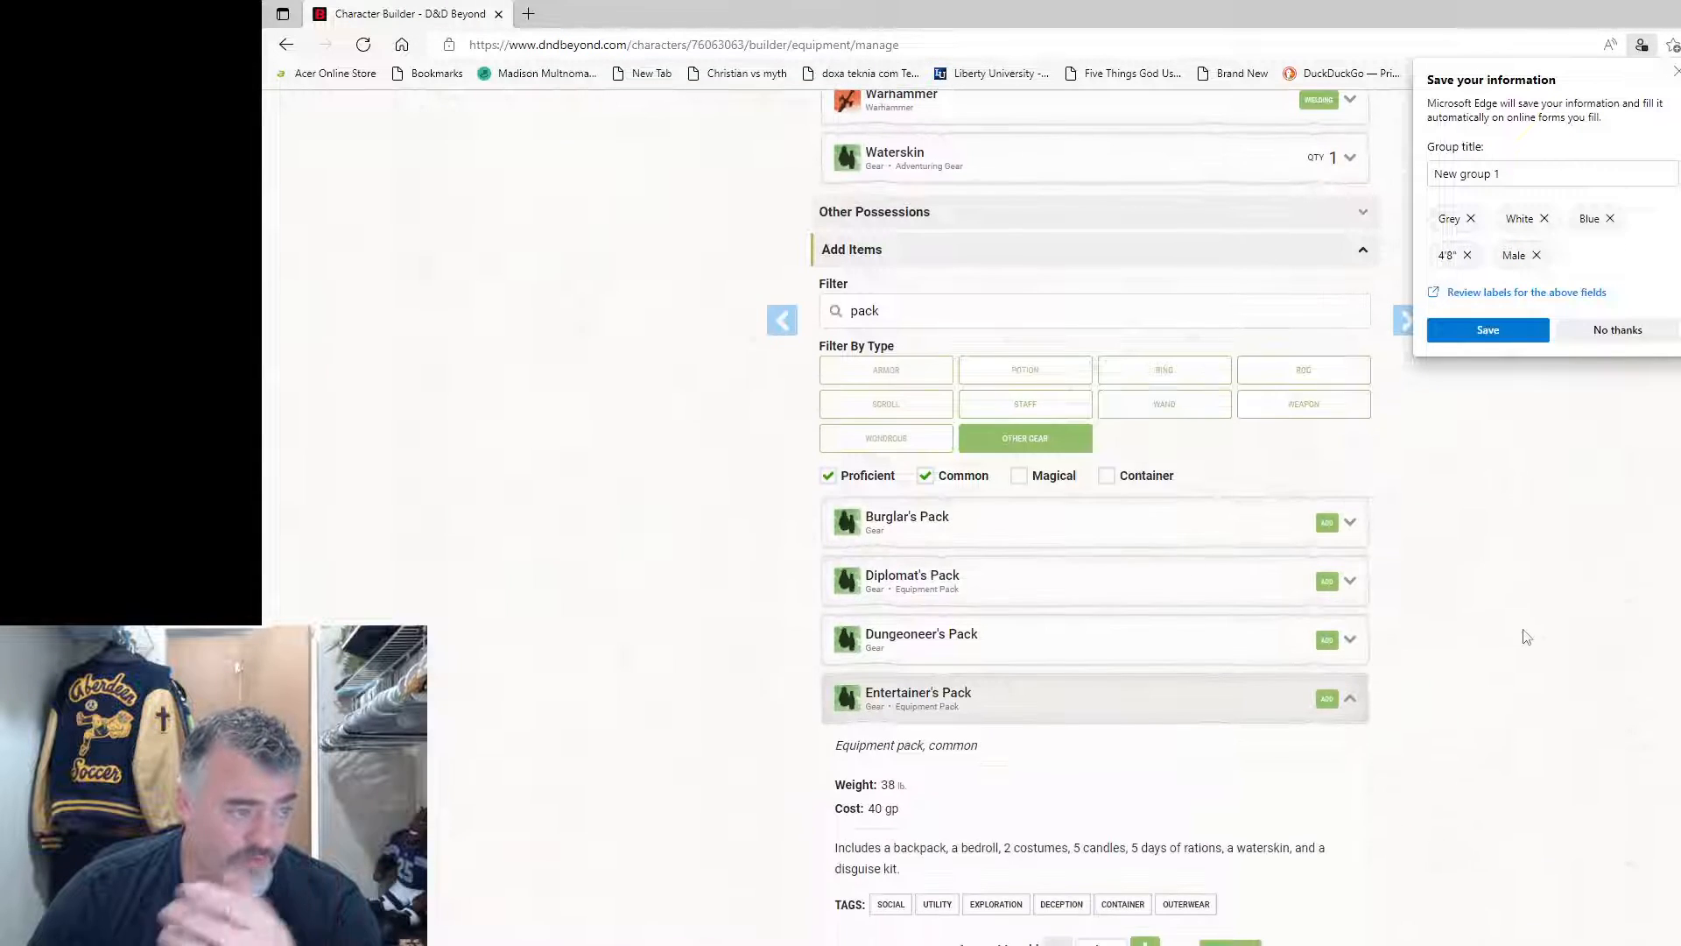
pyautogui.scroll(8, 1541, 569)
pyautogui.click(1610, 332)
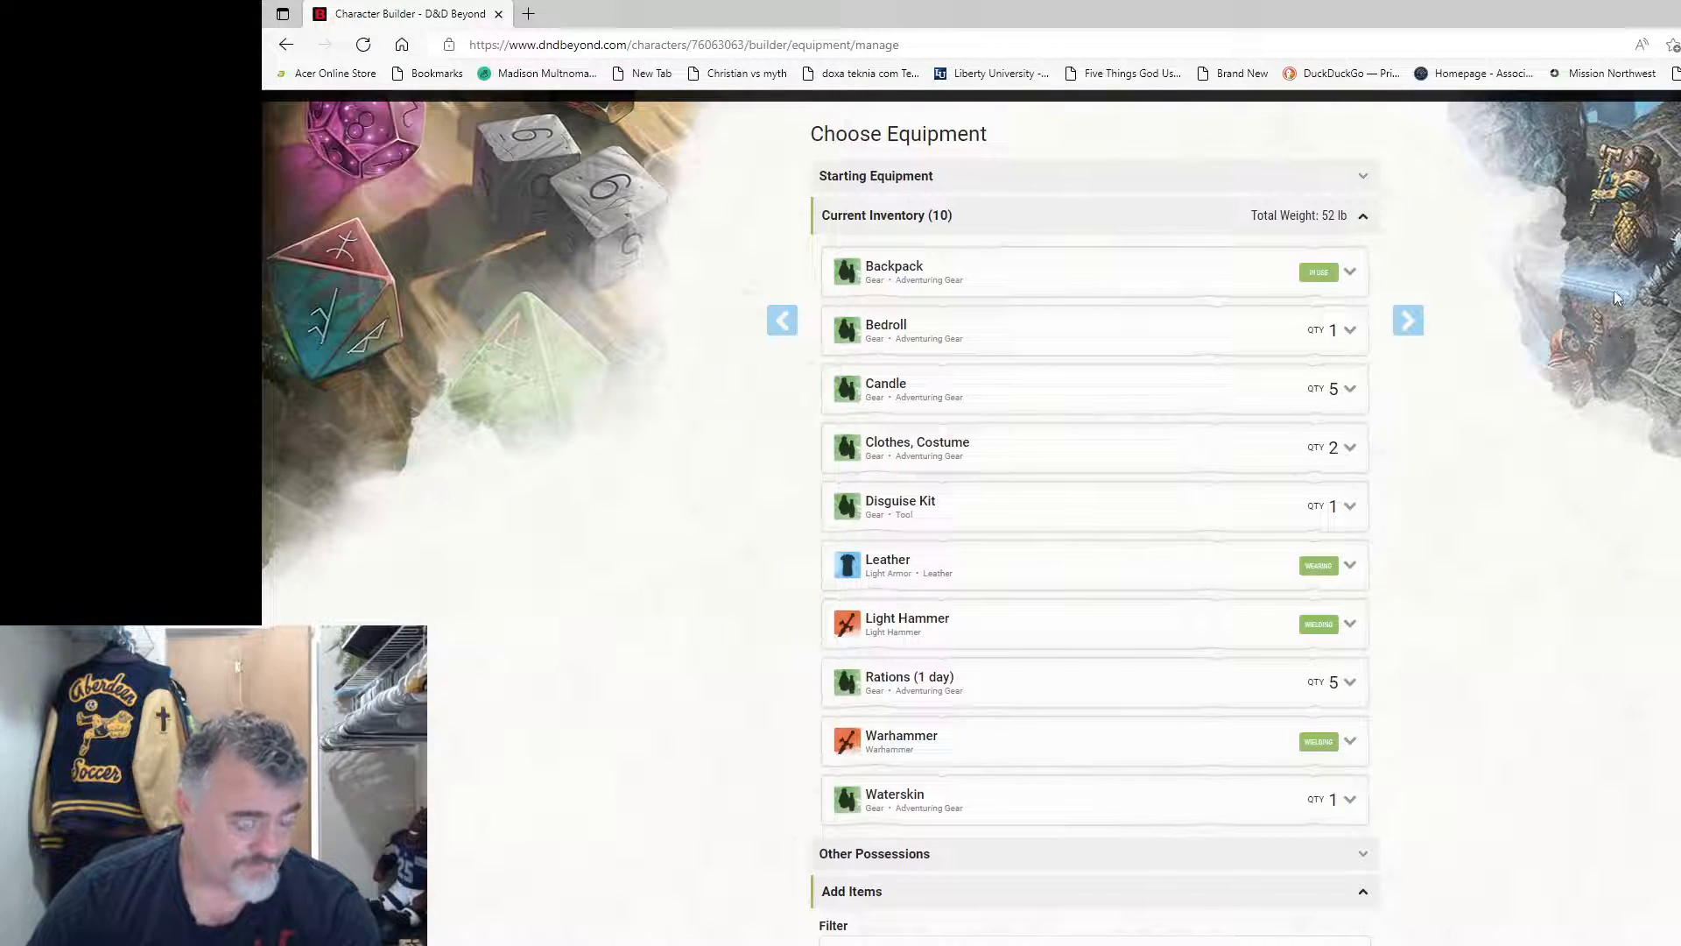
pyautogui.click(1418, 324)
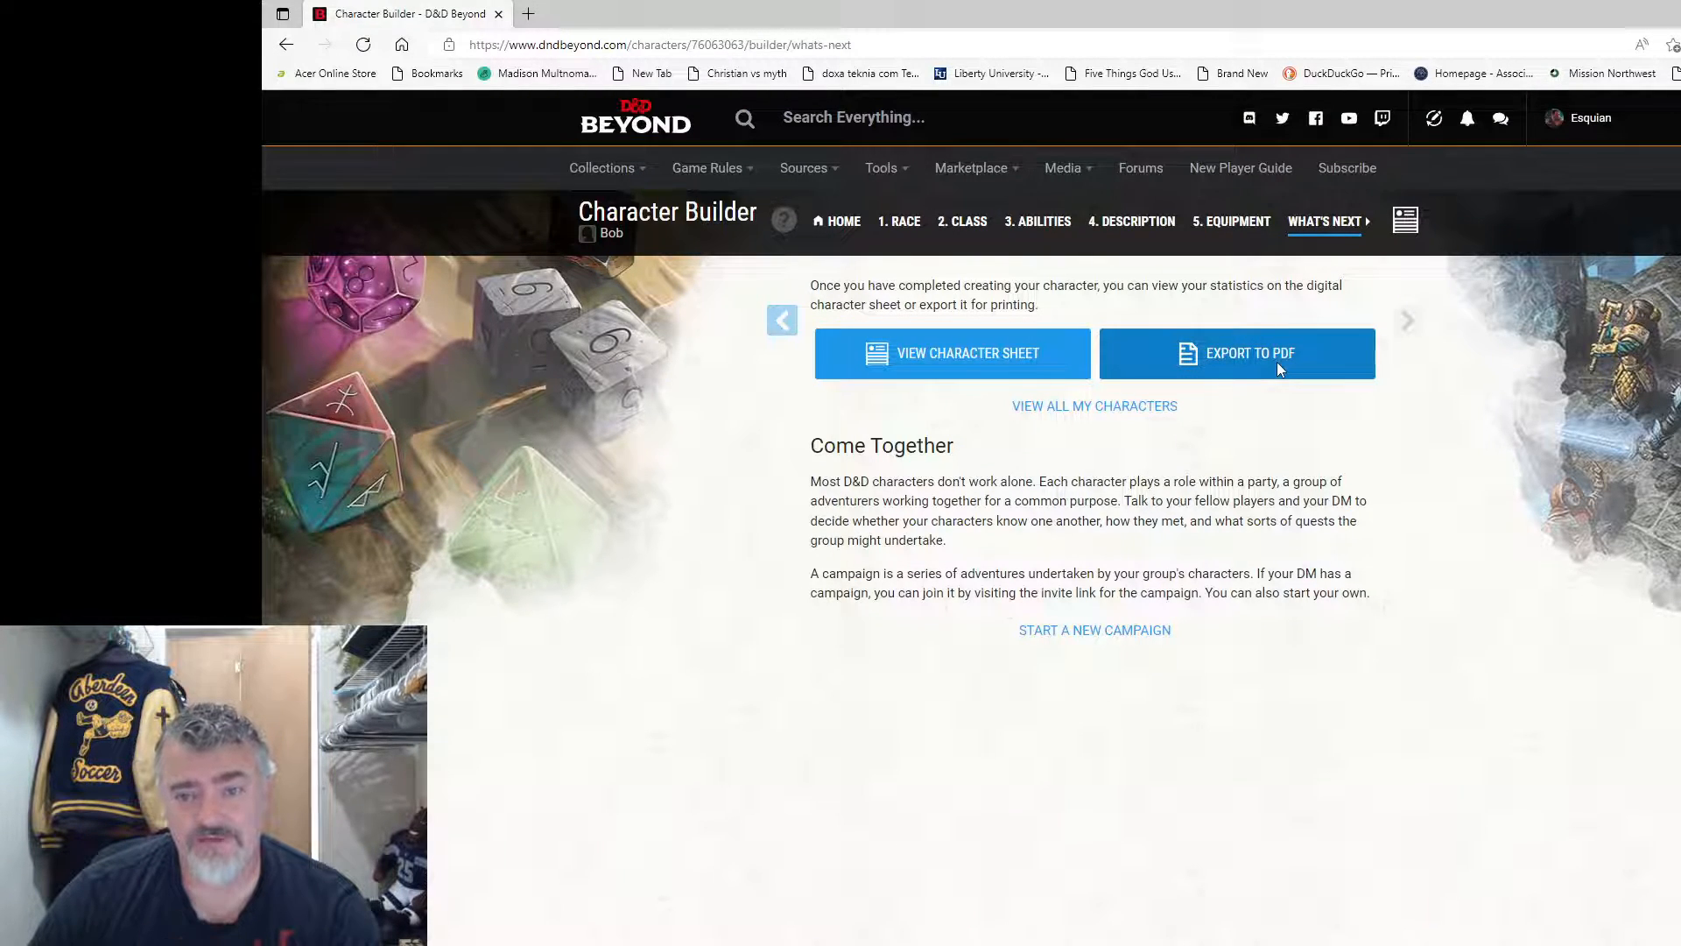
pyautogui.click(933, 359)
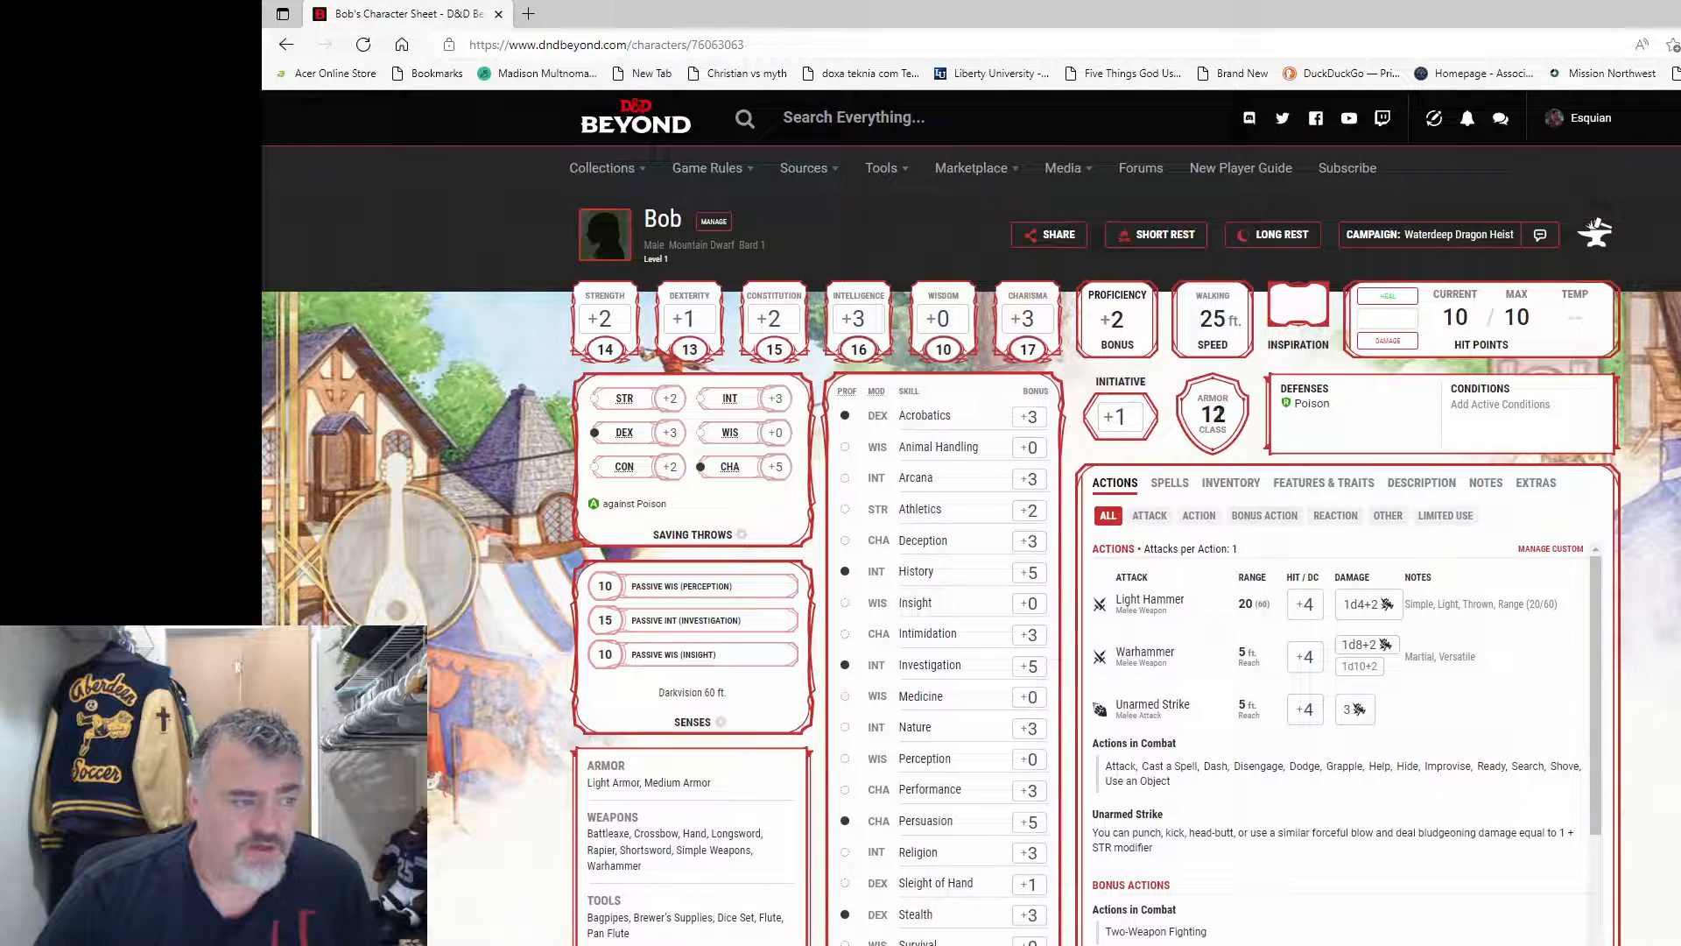
# Step: Examine the character sheet's attacks, bonus actions and reactions, as well as its spell and inventory lists
pyautogui.scroll(-1, 1211, 368)
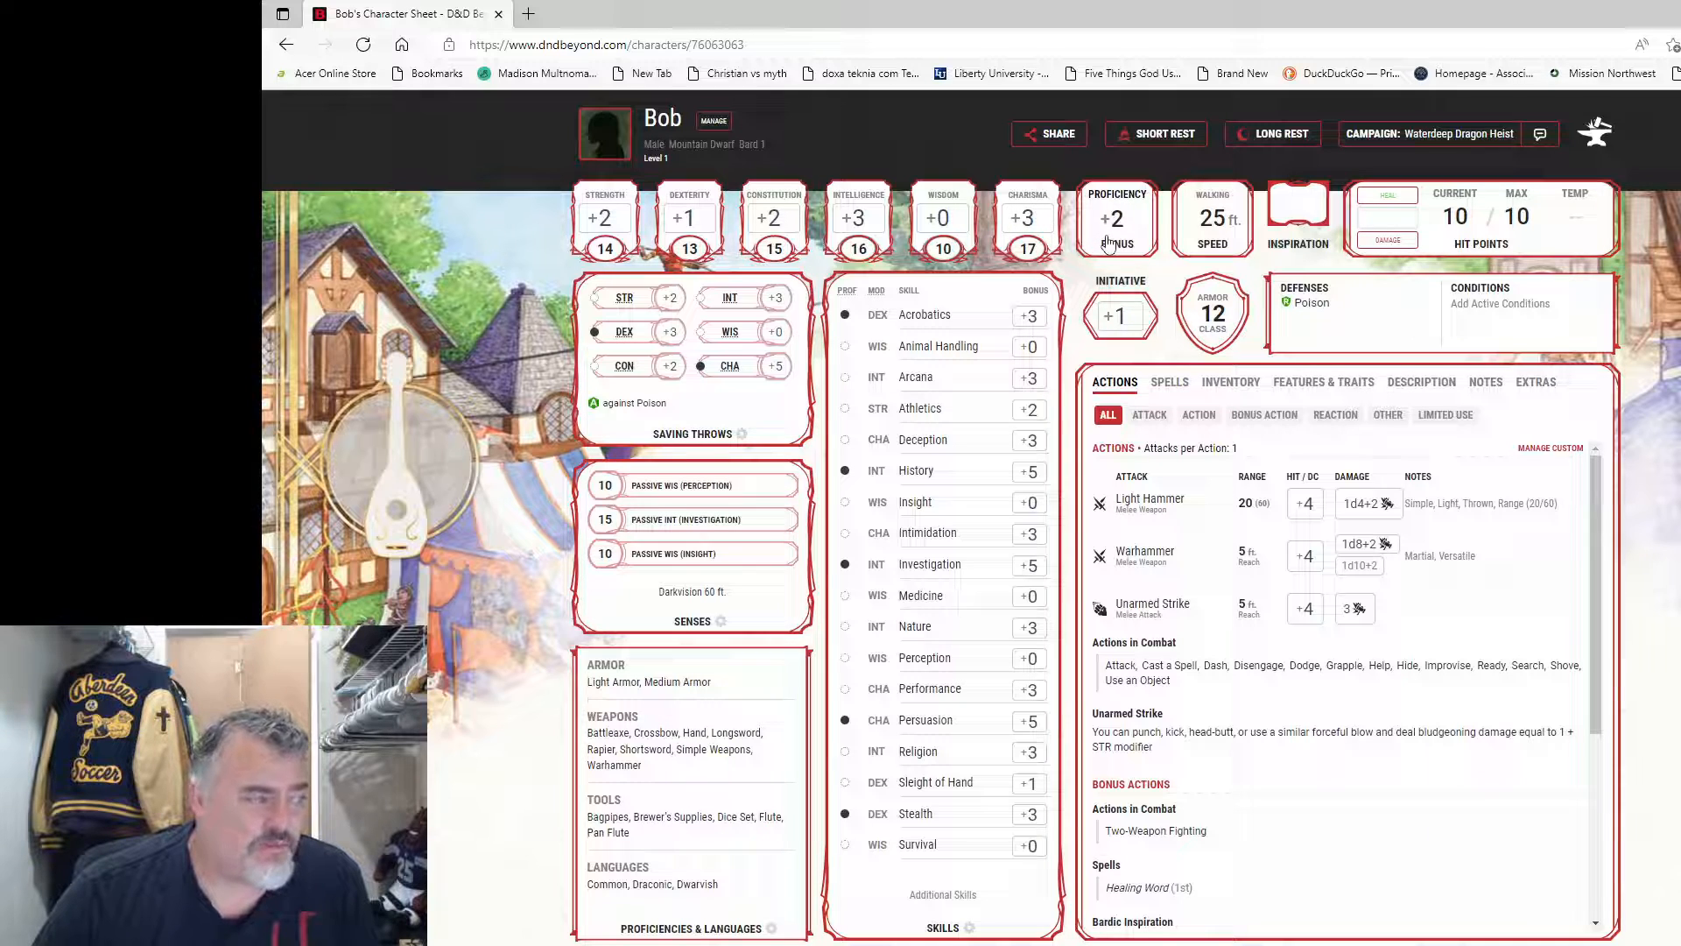
pyautogui.scroll(-1, 1144, 507)
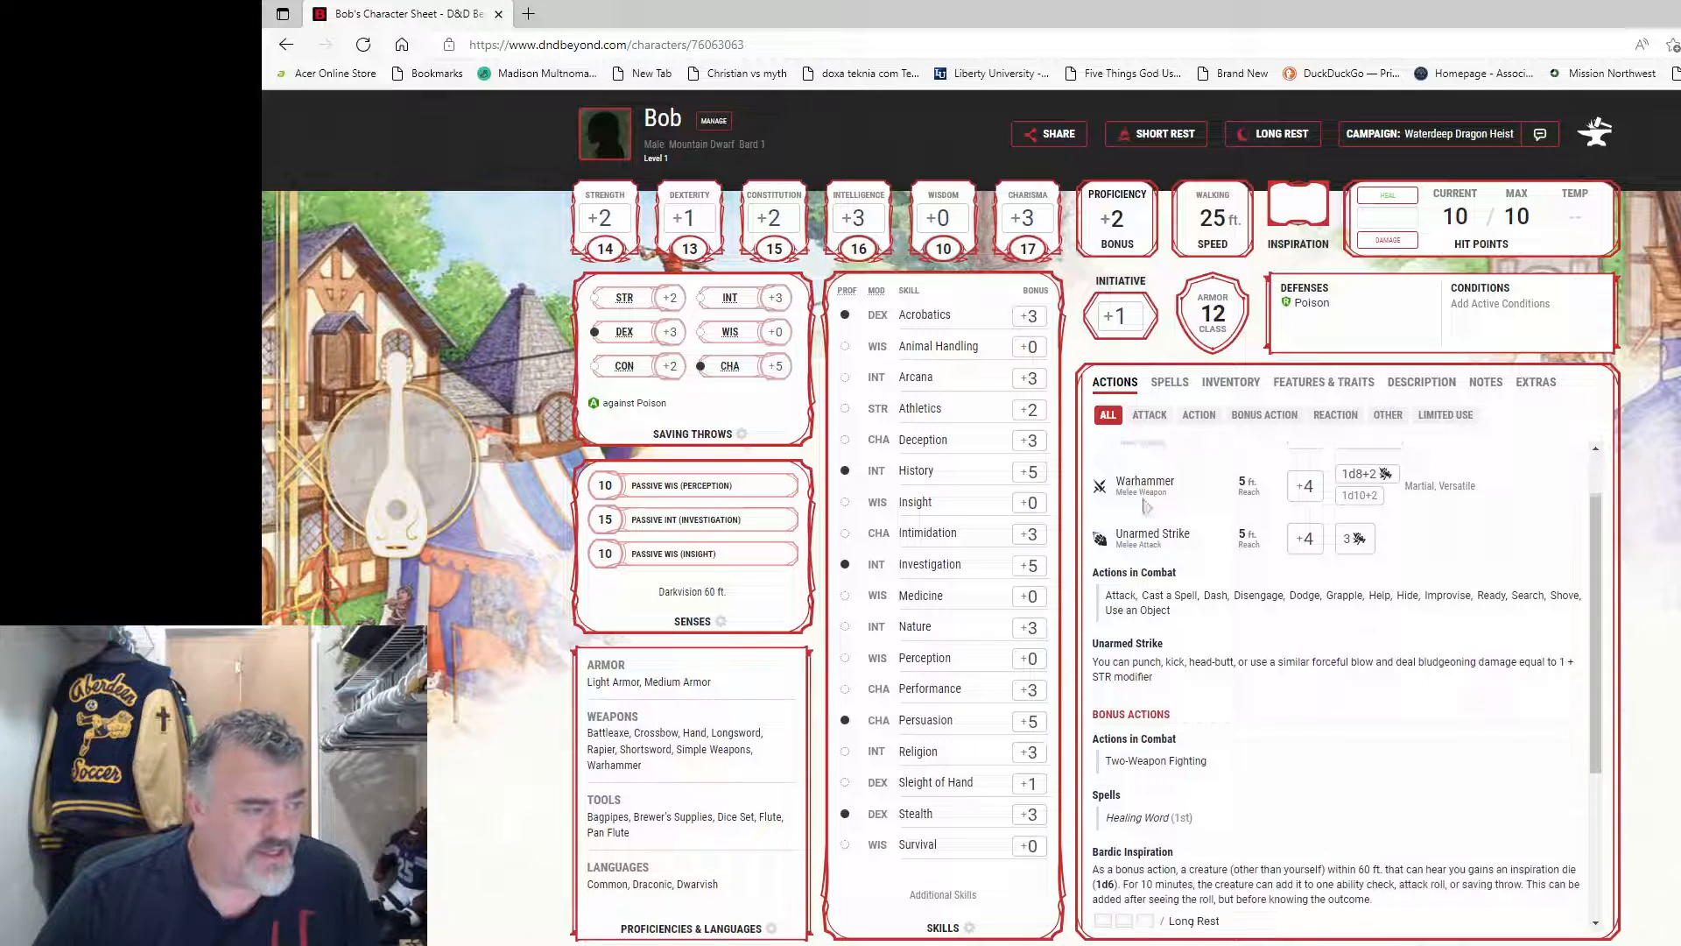
pyautogui.scroll(1, 1156, 517)
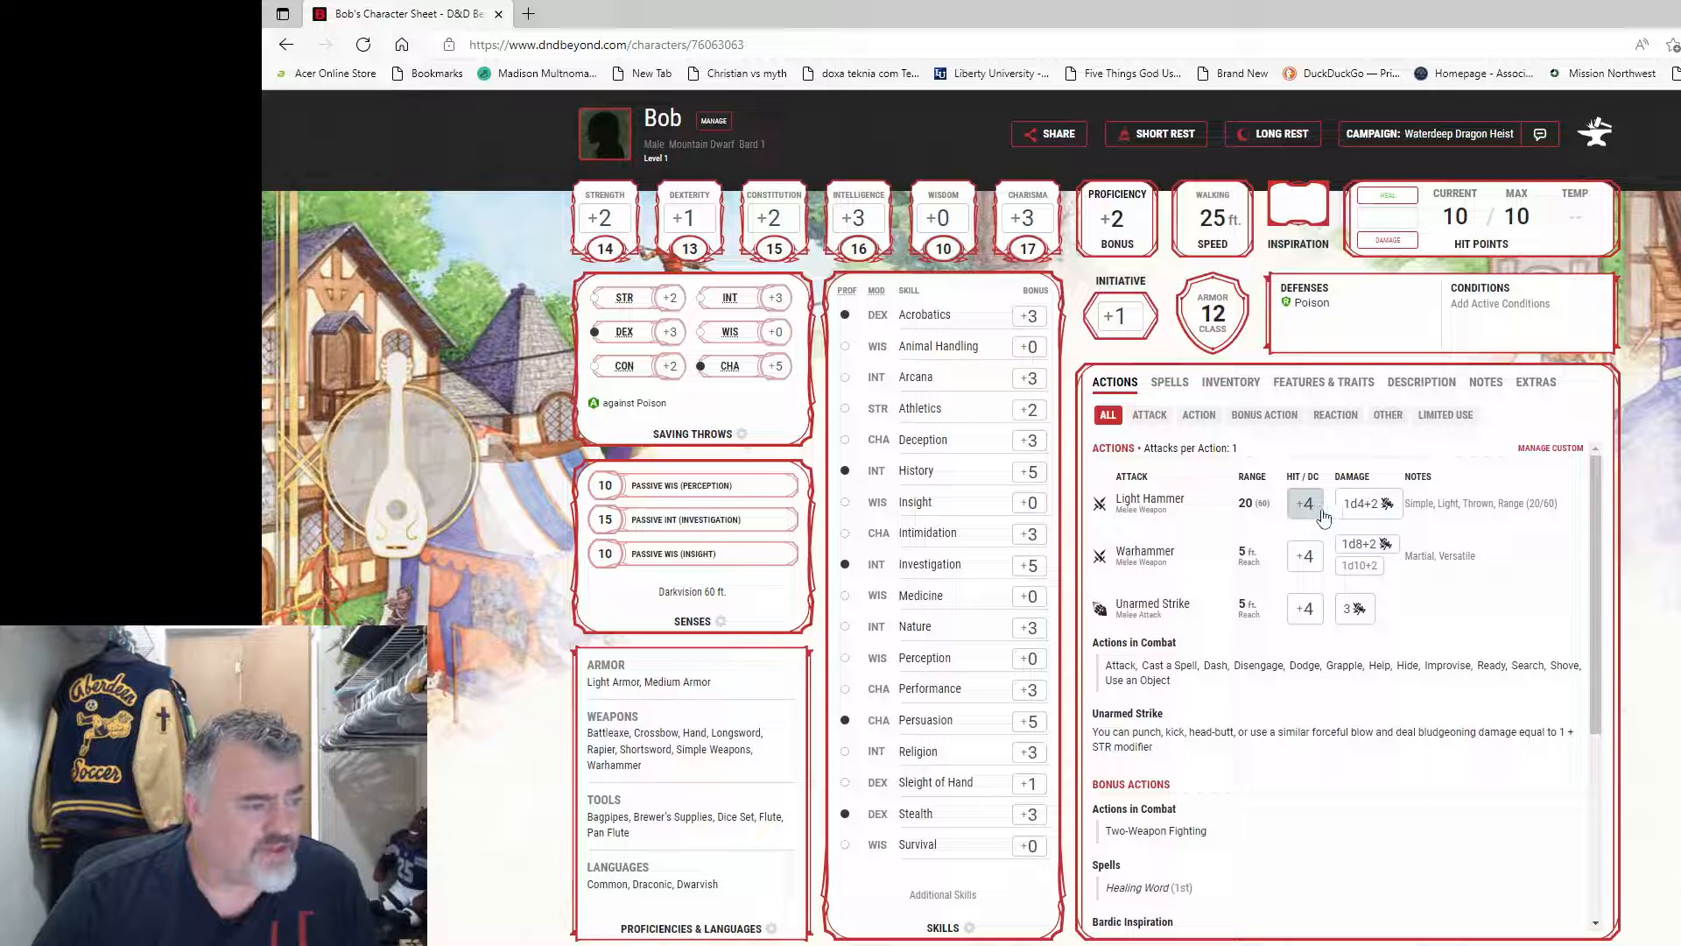
pyautogui.scroll(-3, 1152, 590)
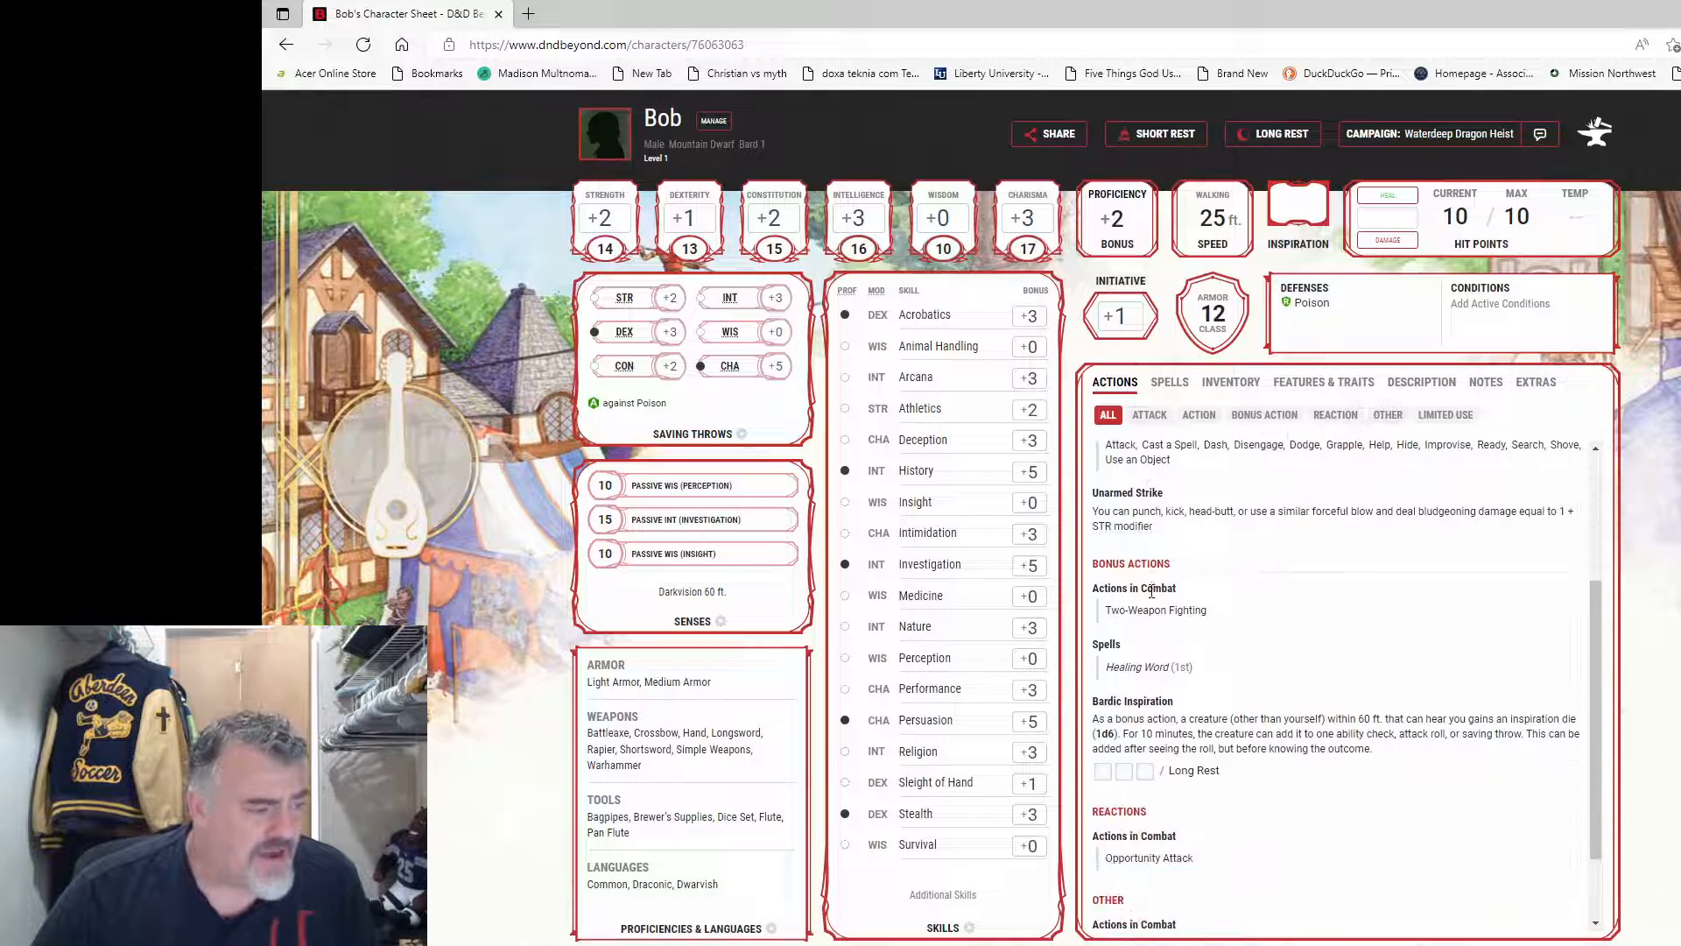
pyautogui.scroll(-1, 1153, 590)
pyautogui.scroll(-1, 1118, 604)
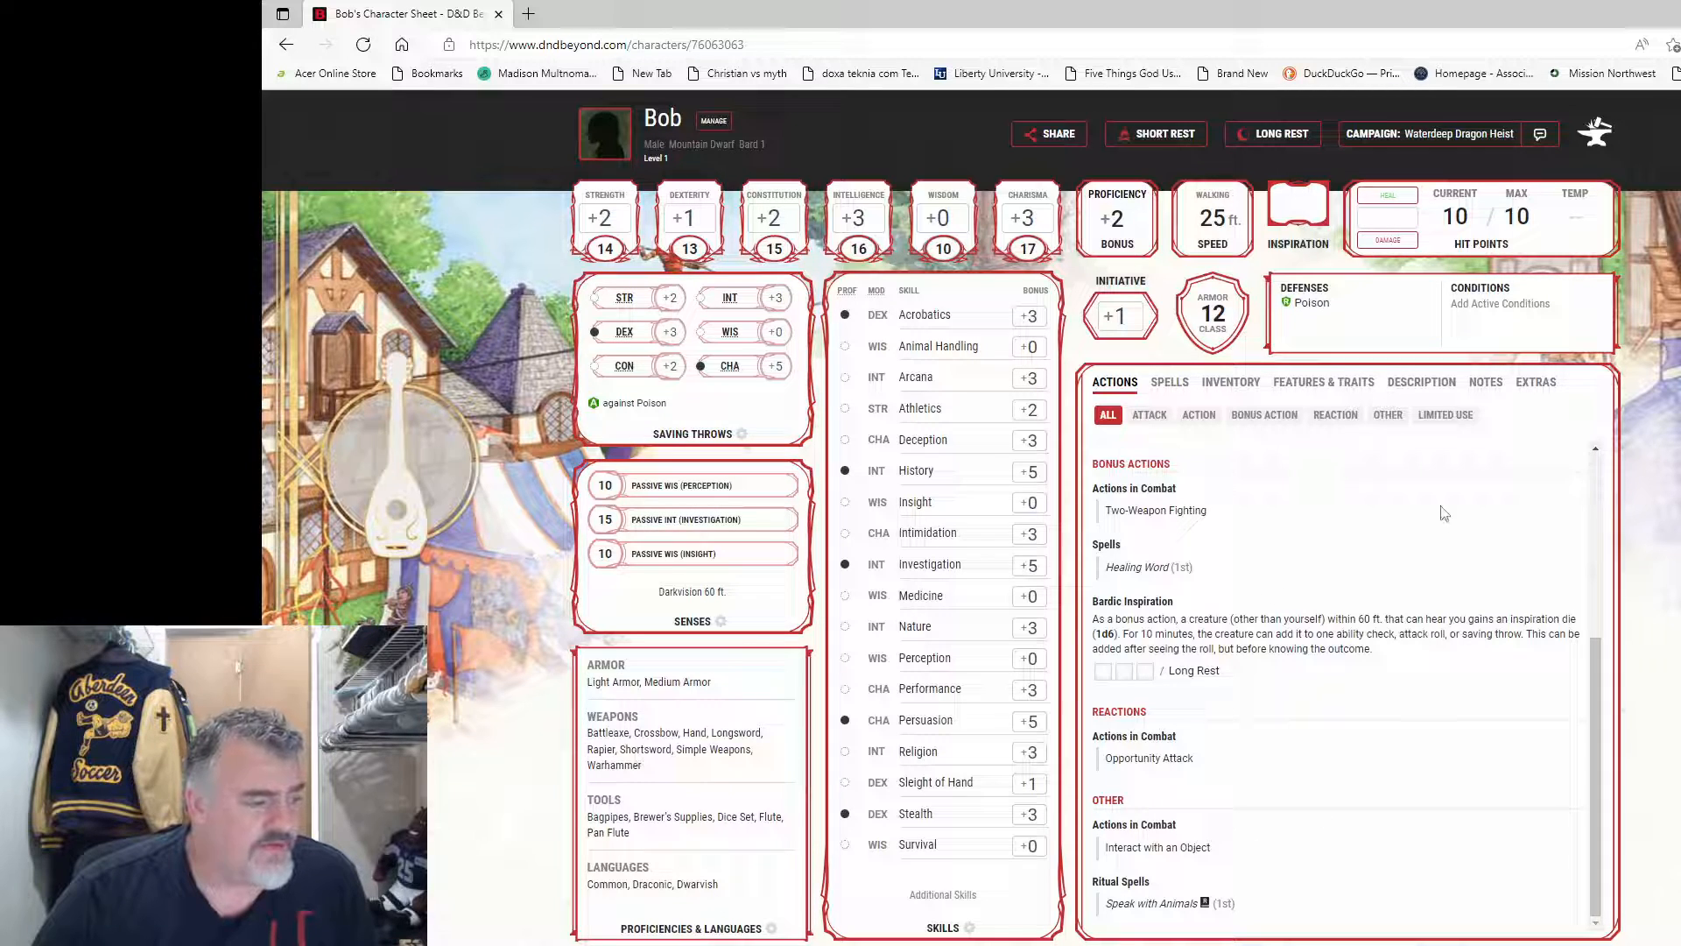
pyautogui.click(1171, 383)
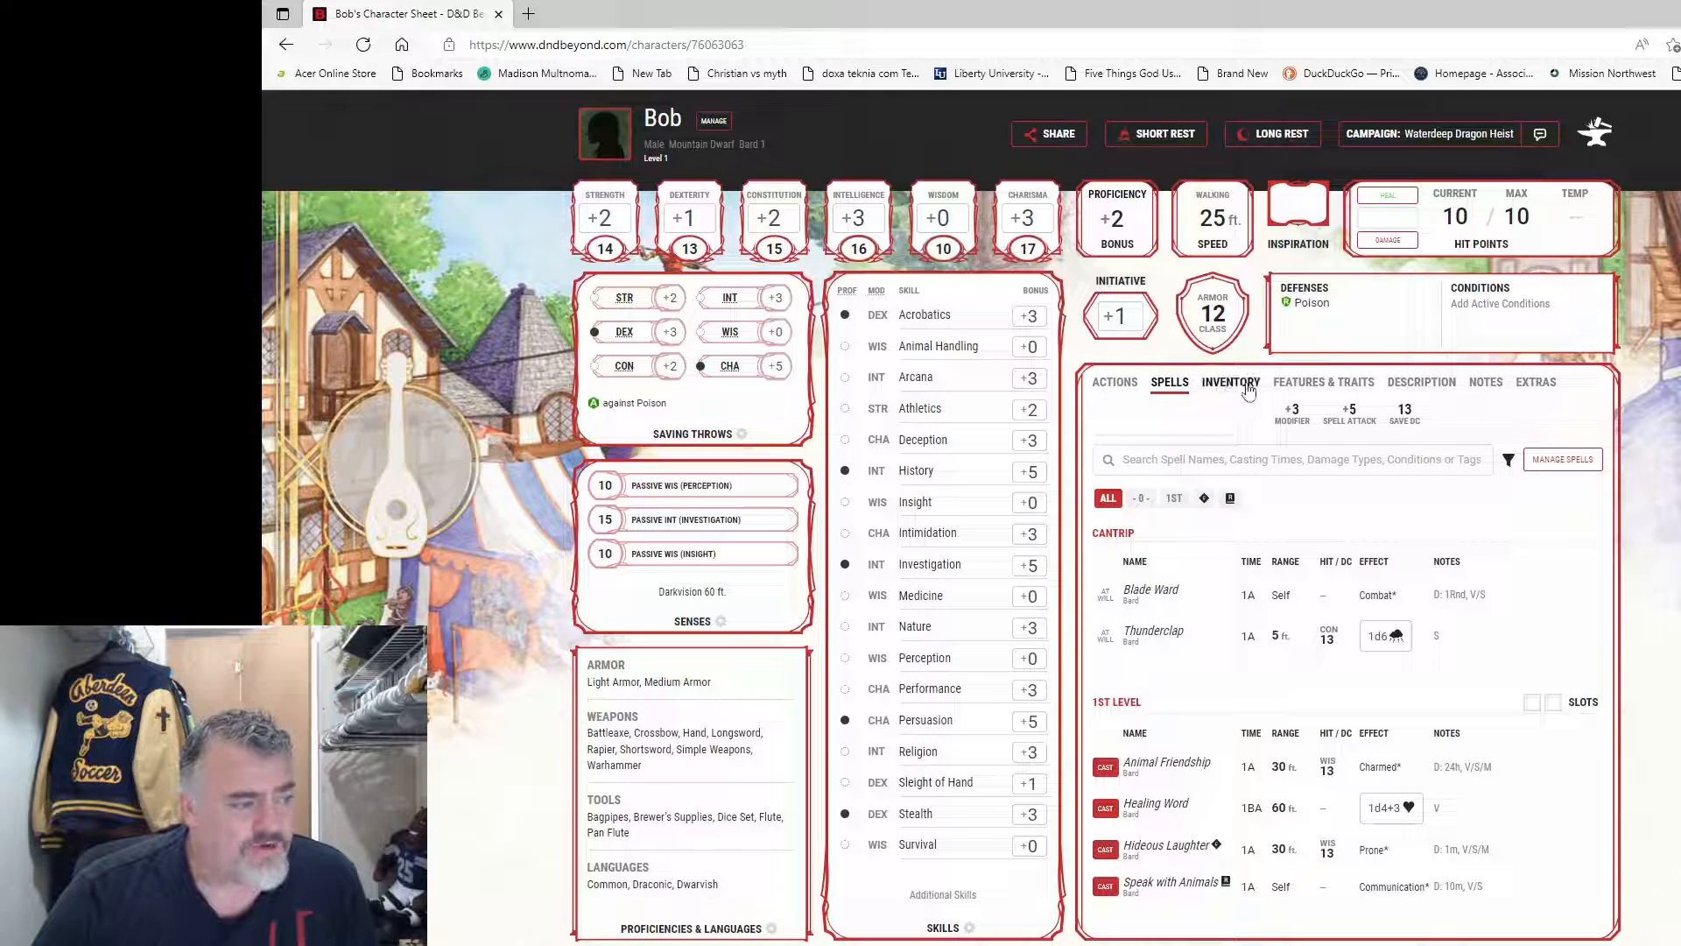
pyautogui.click(1248, 387)
pyautogui.click(1168, 394)
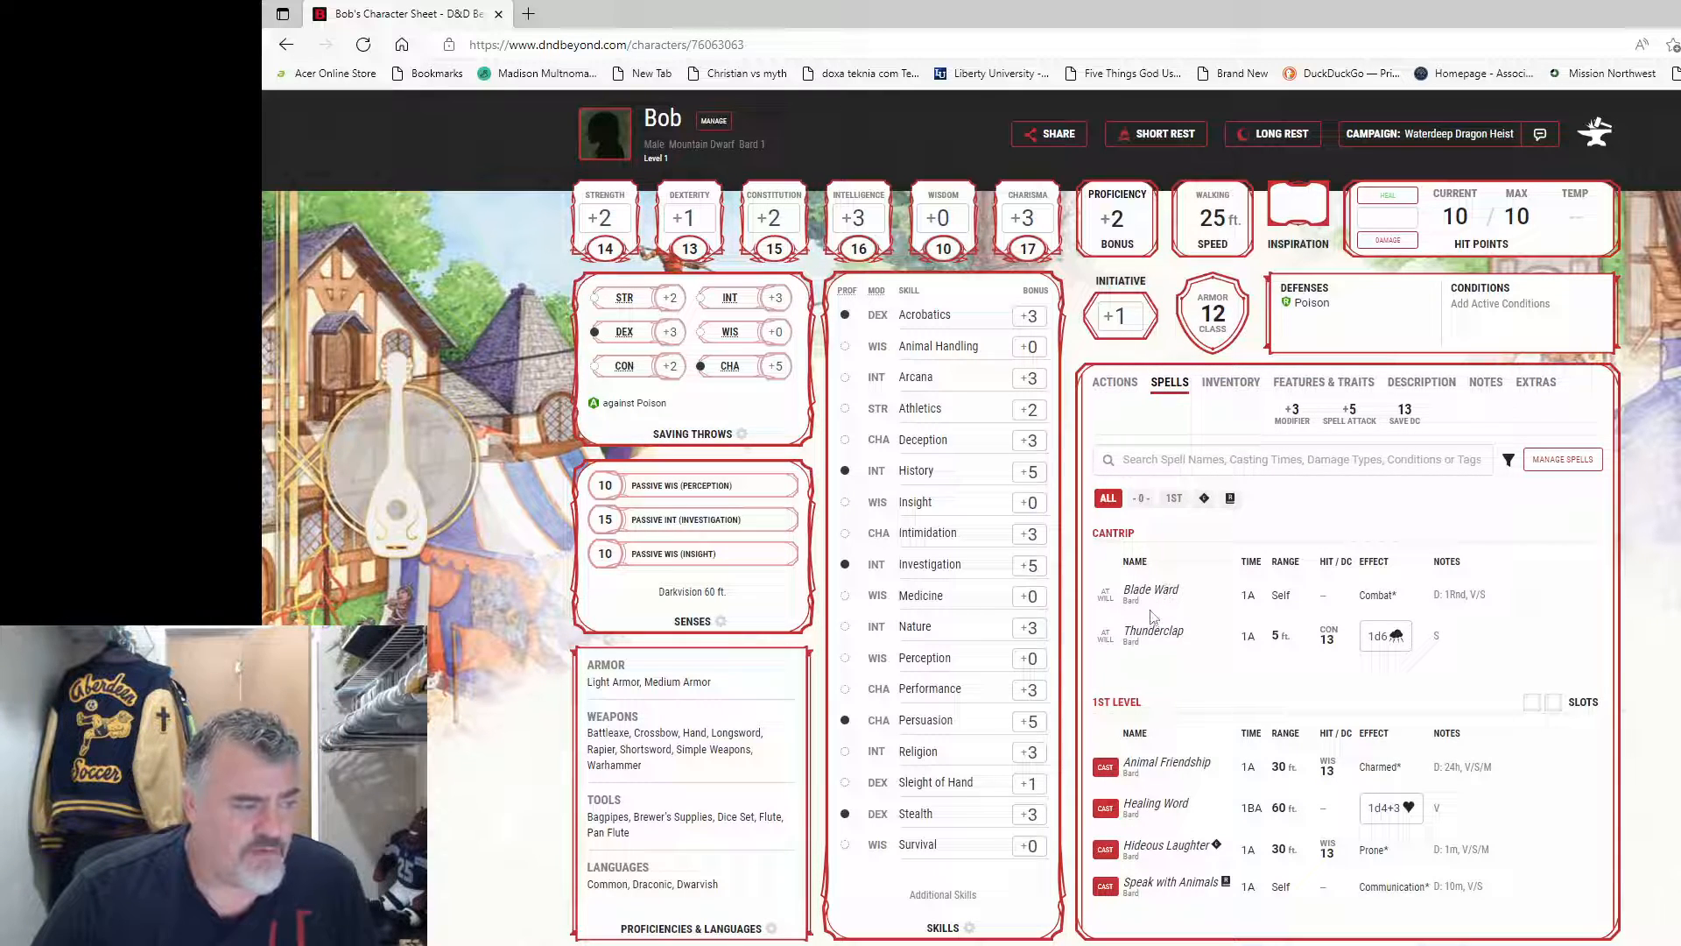
# Step: Review Bob's inventory, features and traits, description, notes and extras, and return to his list of actions
pyautogui.click(1242, 394)
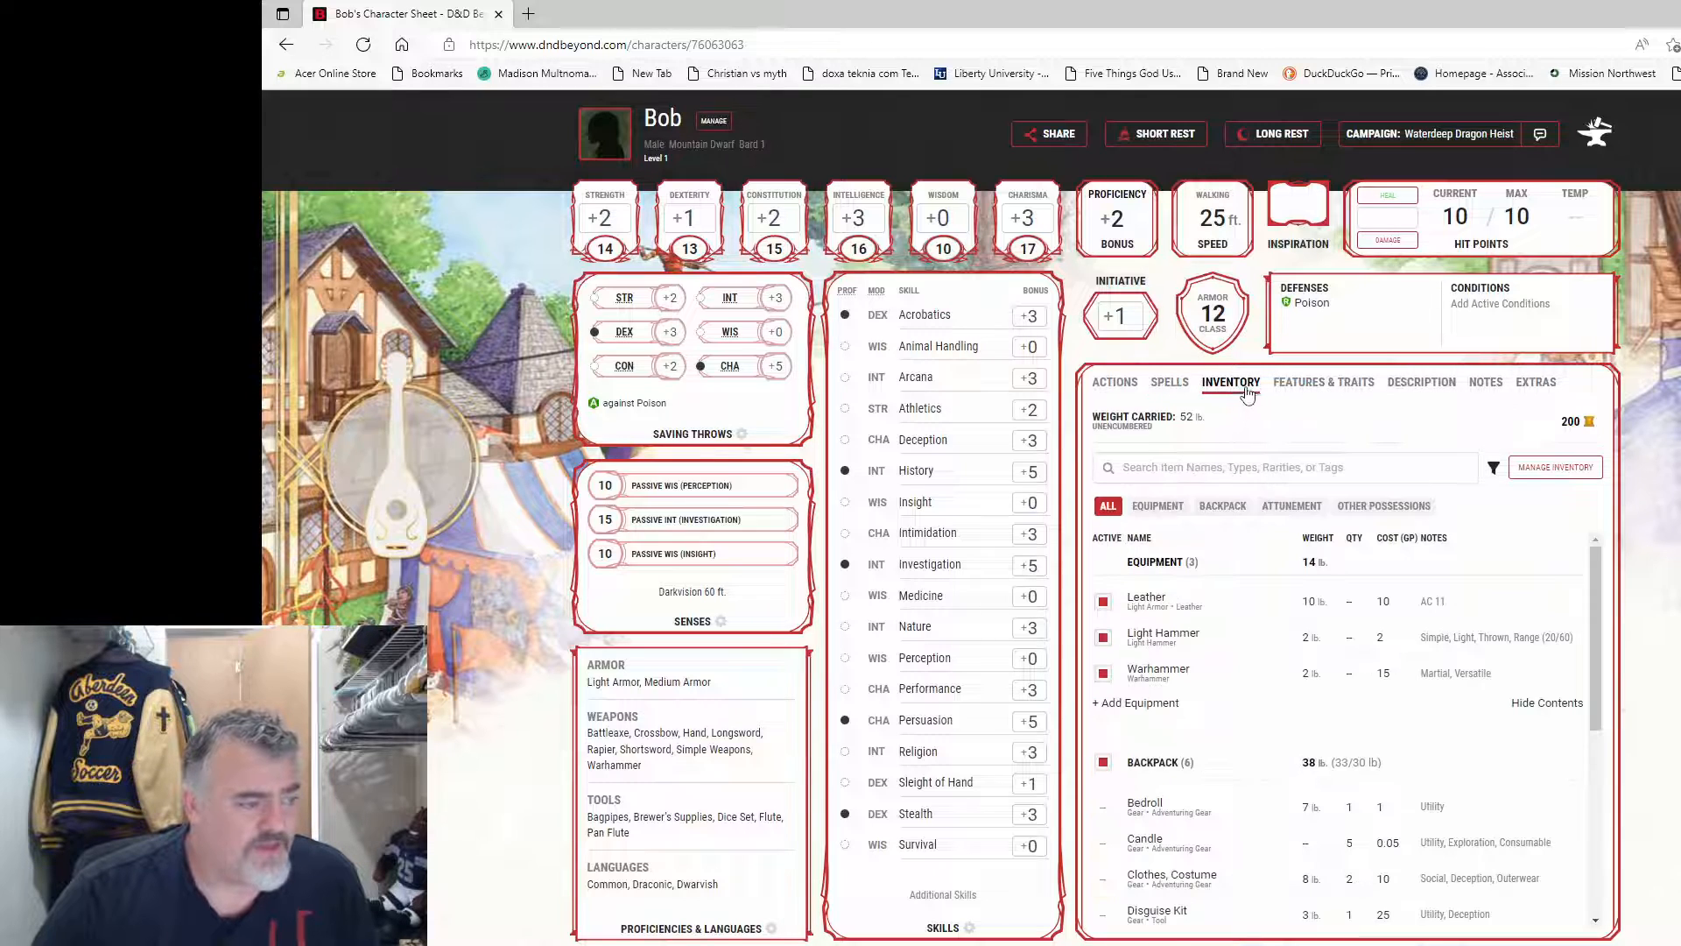
pyautogui.click(1323, 386)
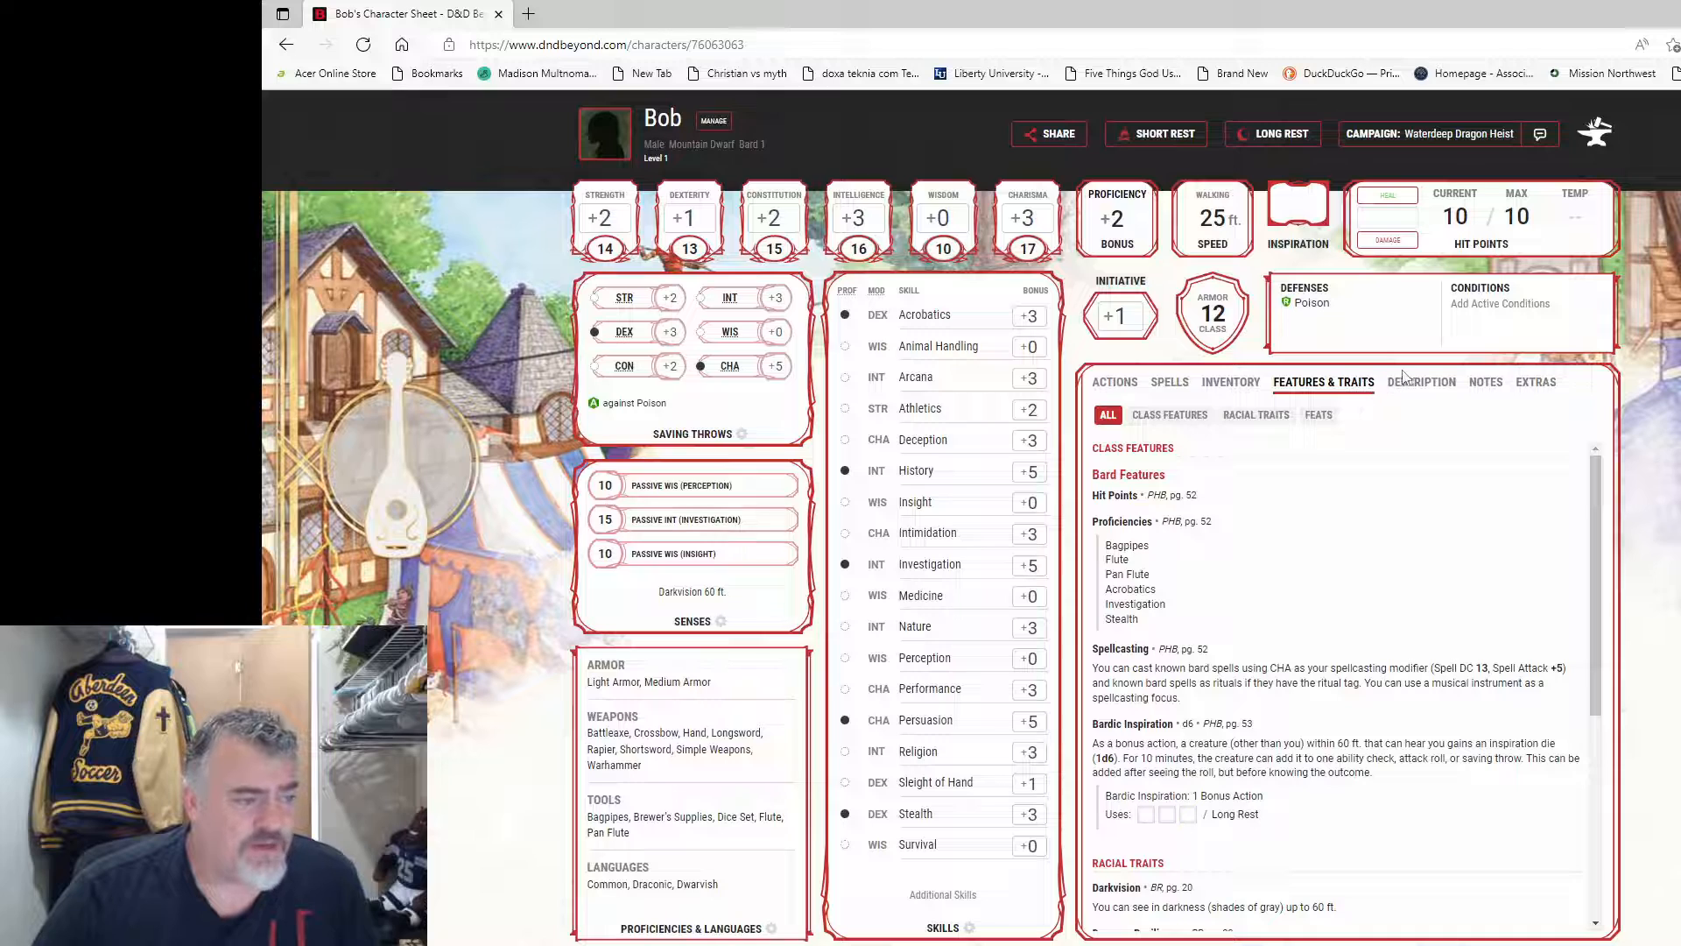
pyautogui.click(1436, 386)
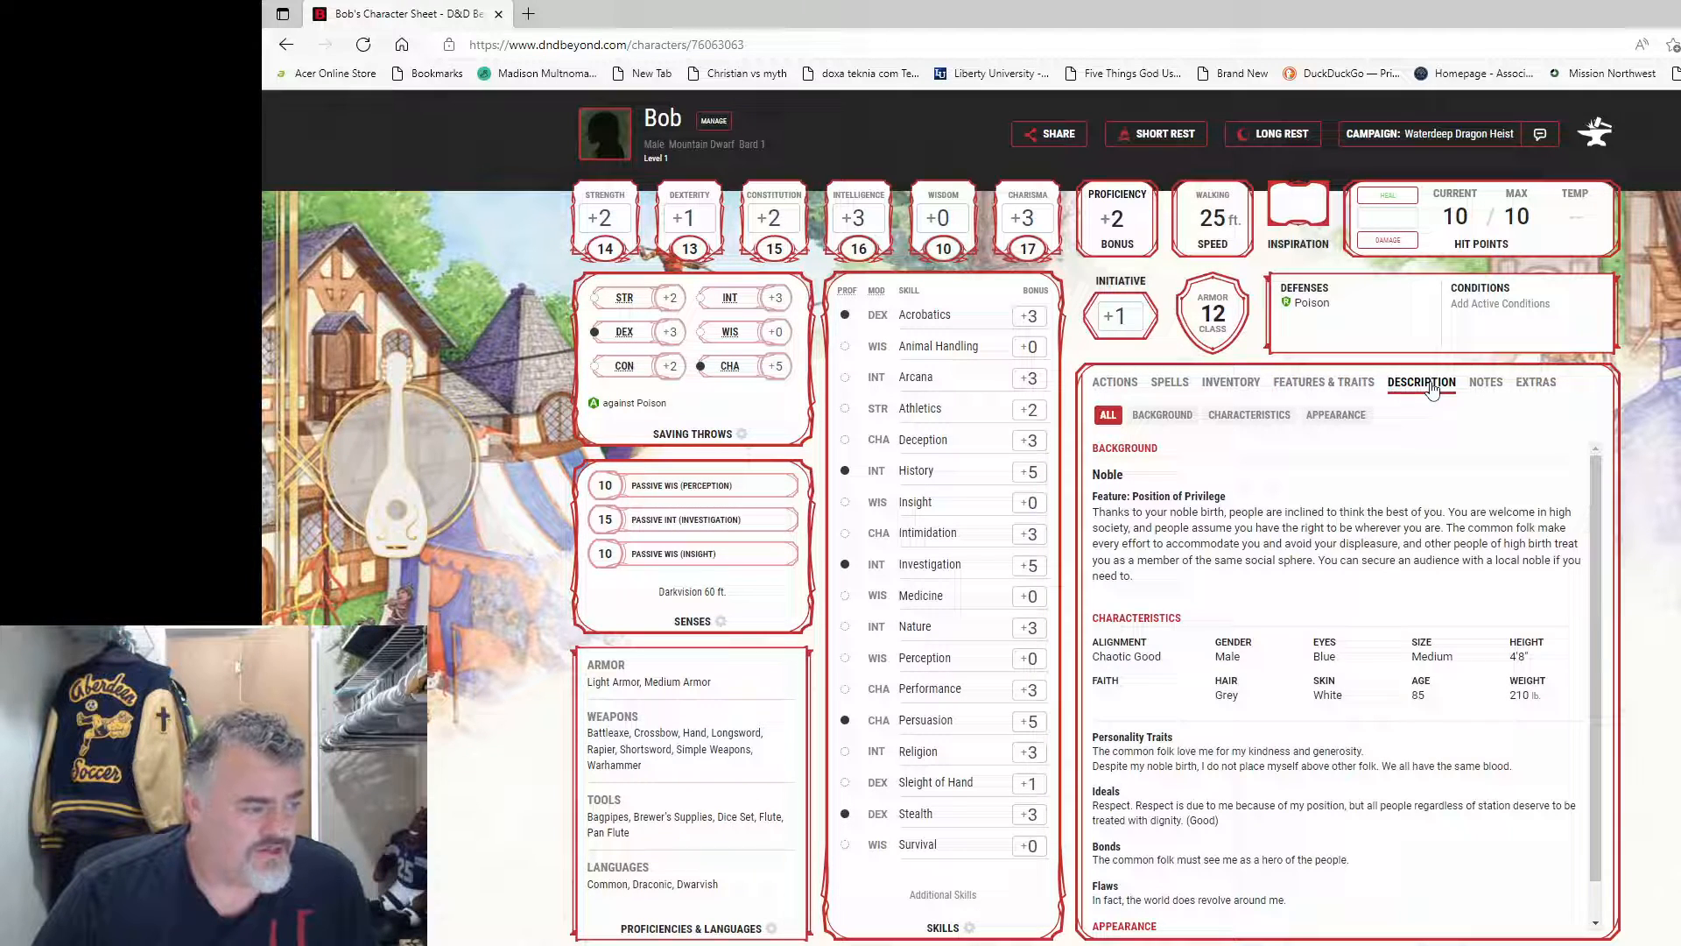
pyautogui.click(1486, 386)
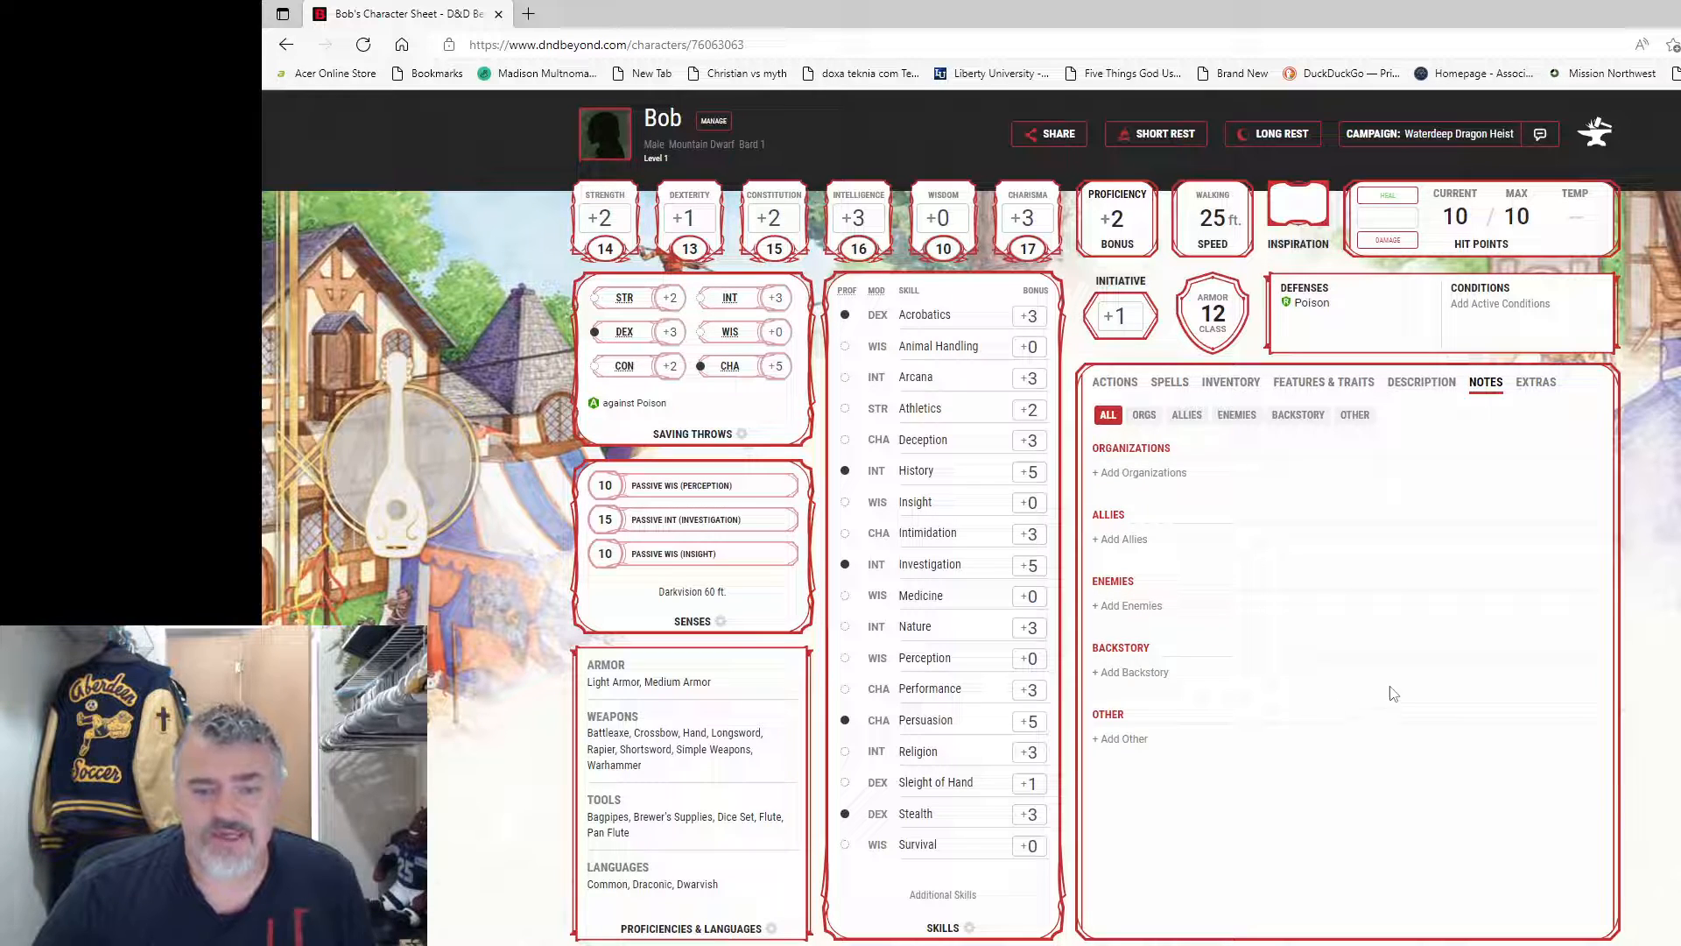
pyautogui.click(1537, 383)
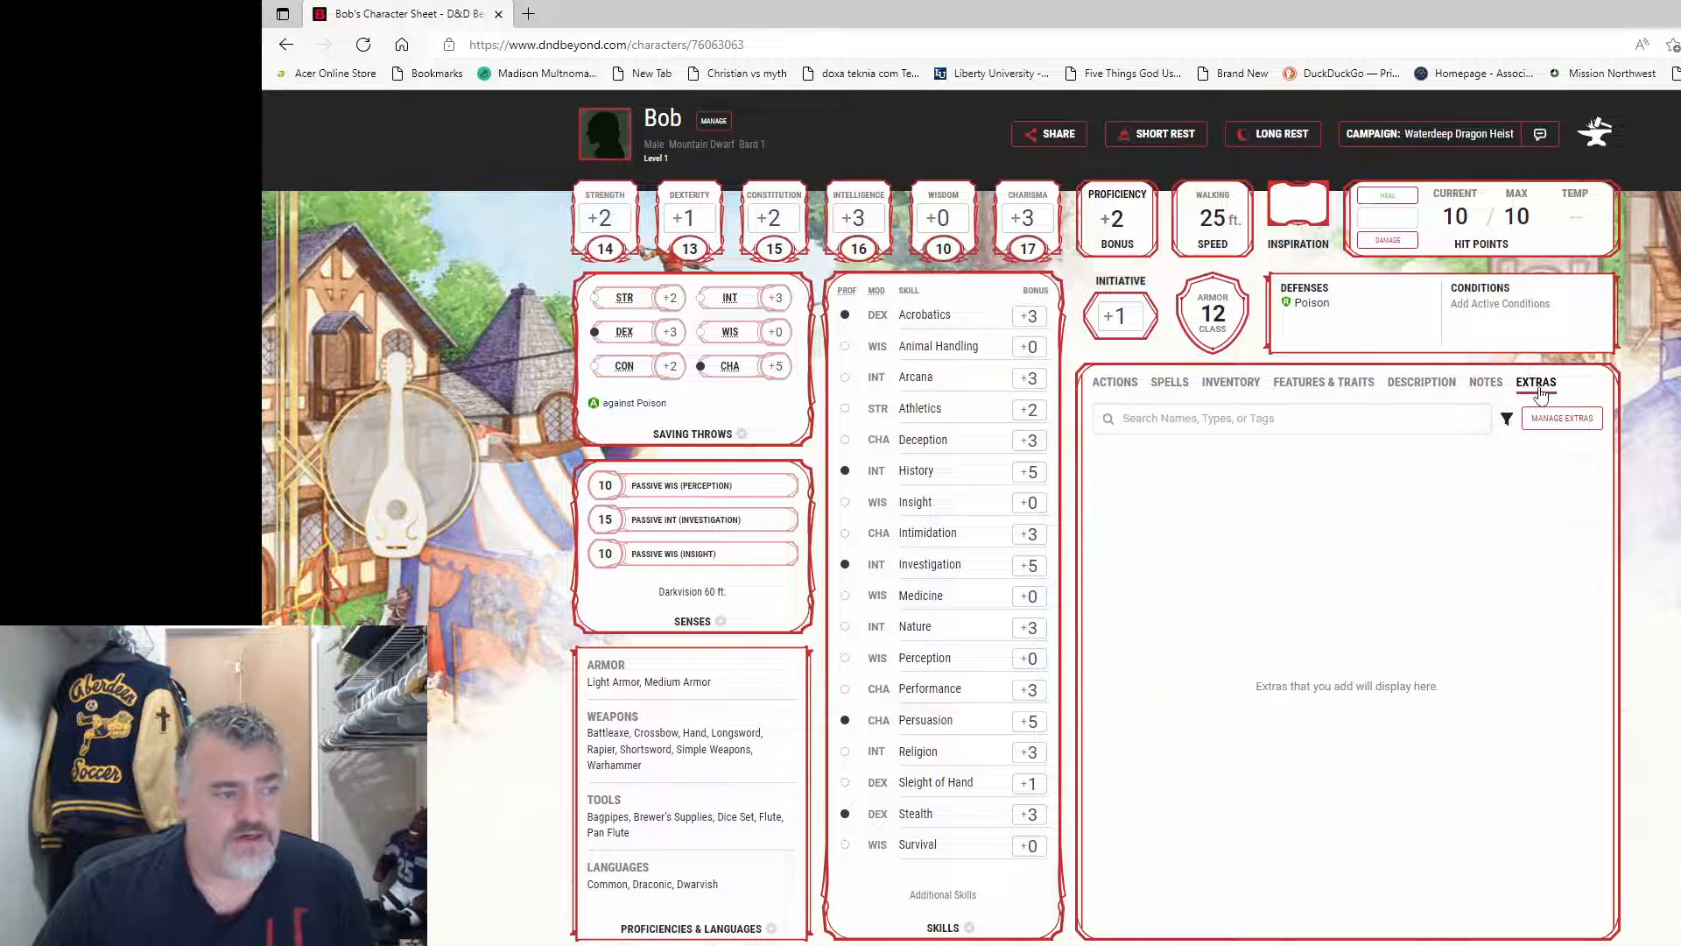
pyautogui.click(1118, 383)
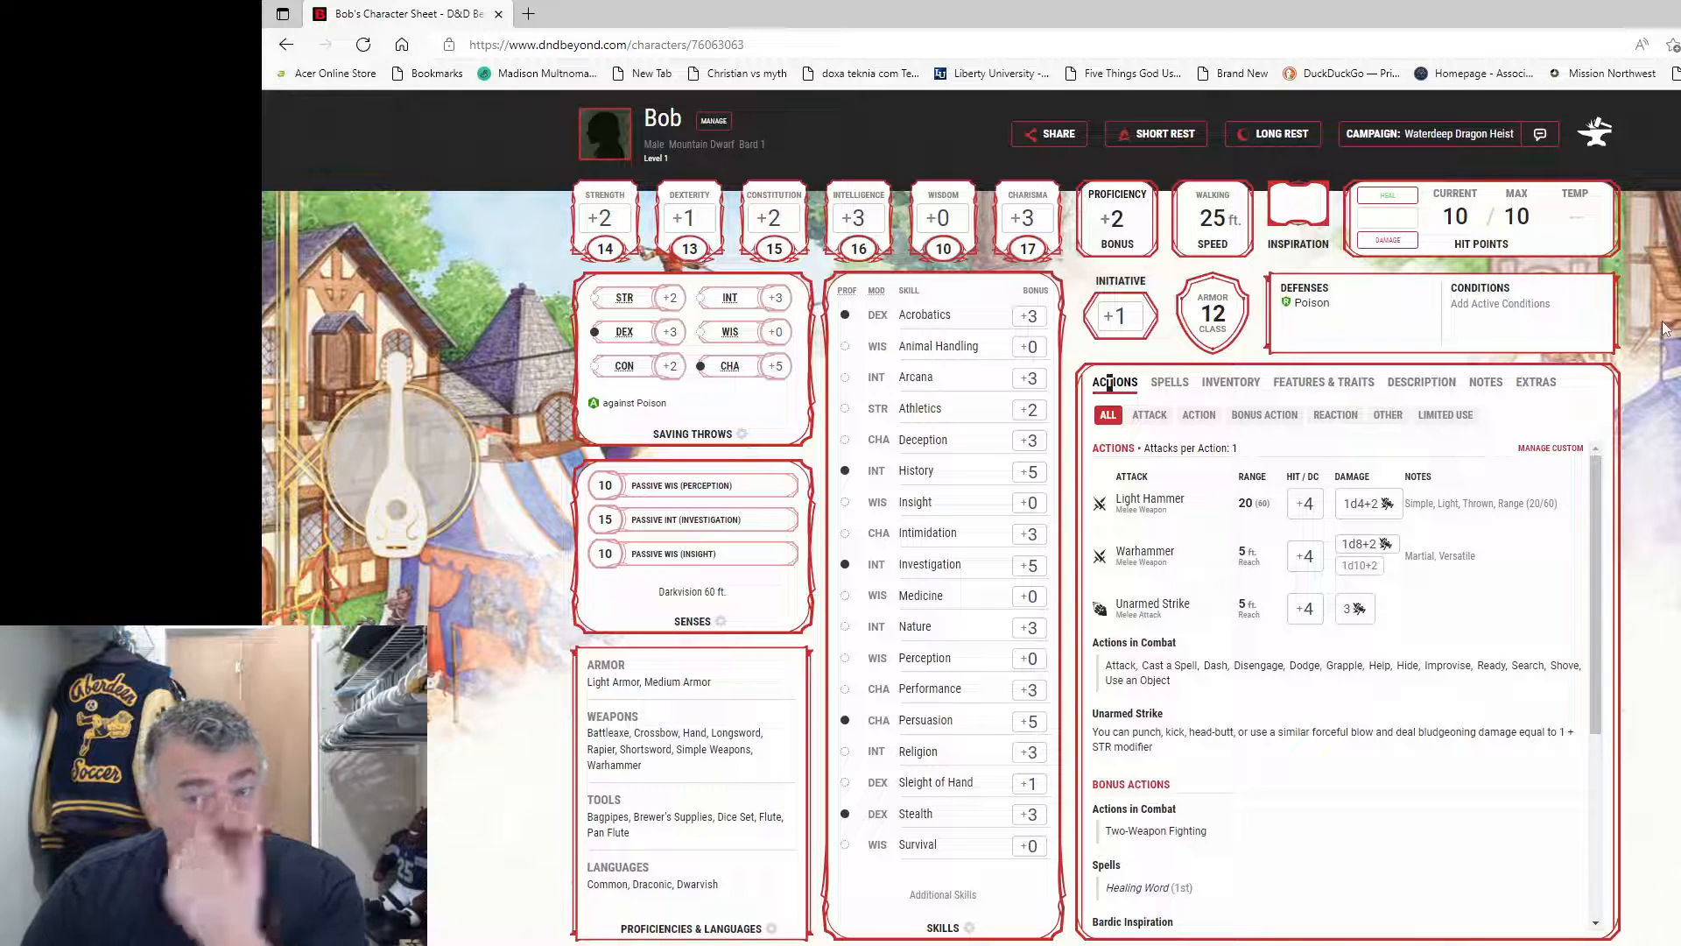